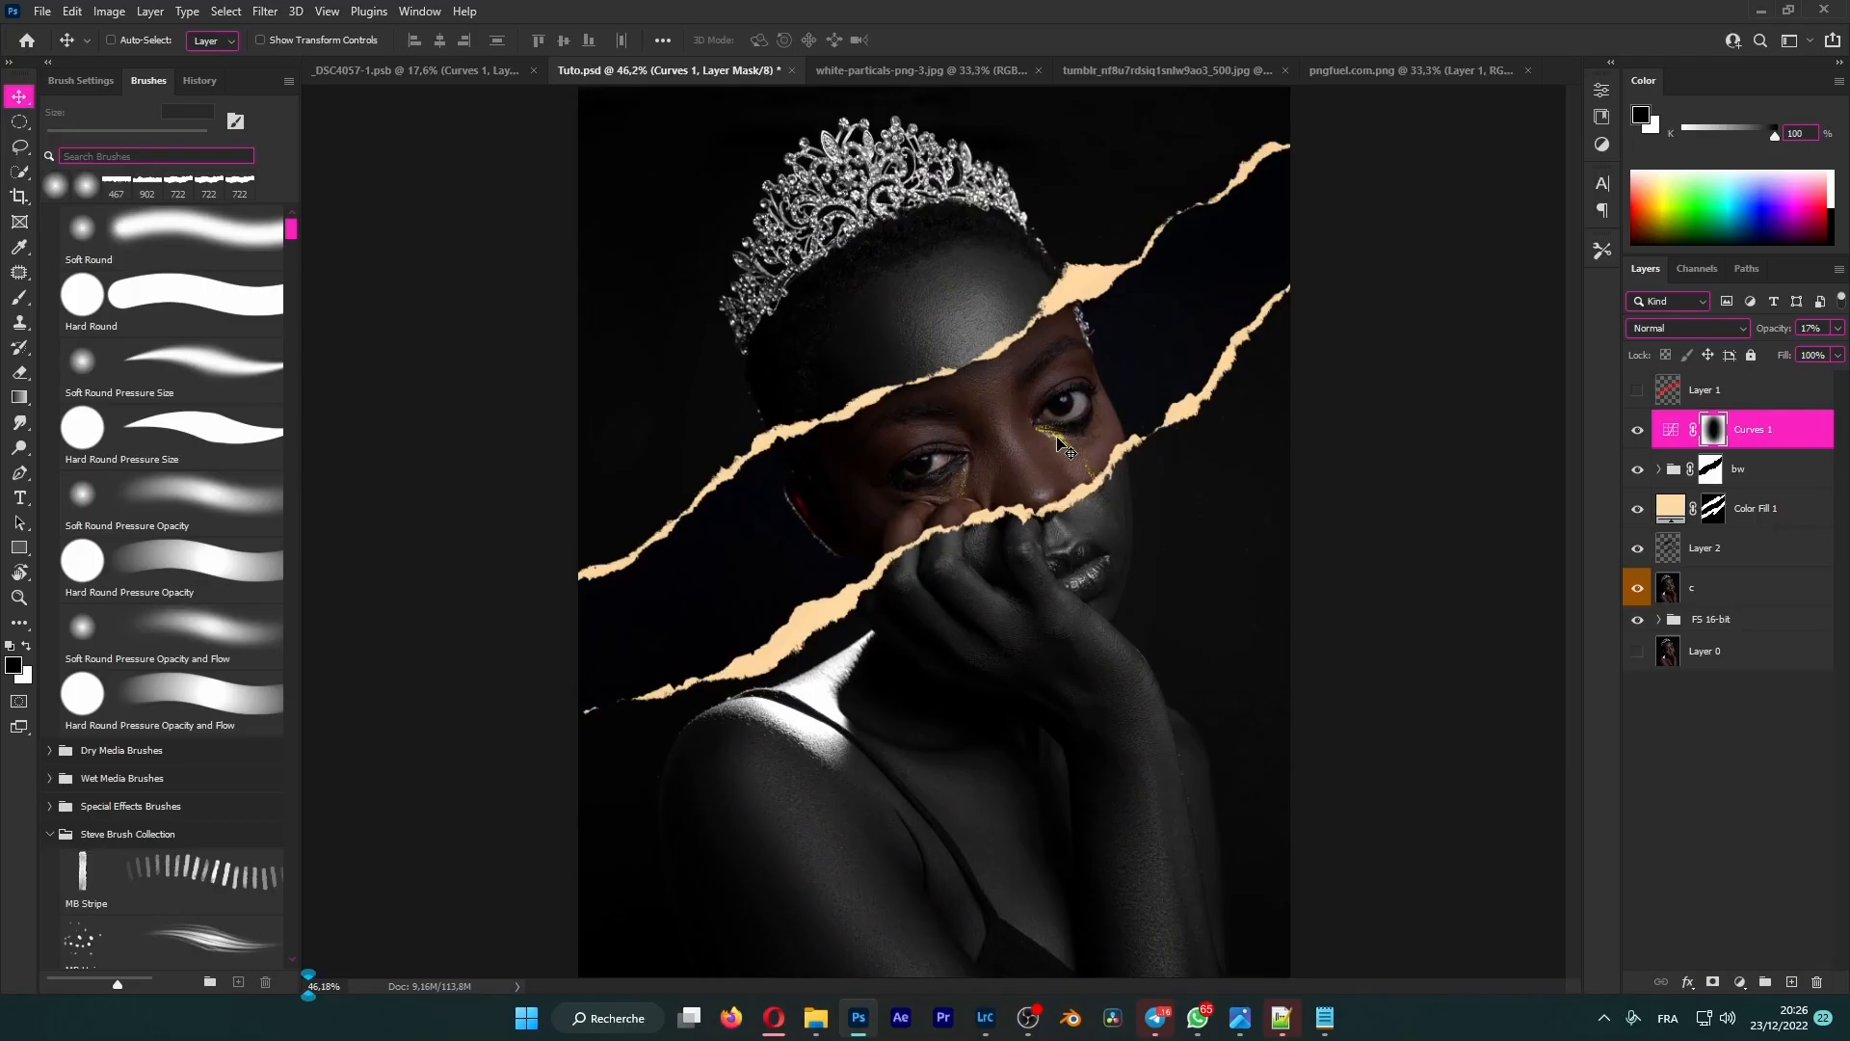
- Examine the torn-portrait composite at different zoom levels and compare it with the _DSC4057-1.psb document
scroll(1065, 448, down, 3)
scroll(1065, 448, up, 2)
scroll(1065, 448, up, 2)
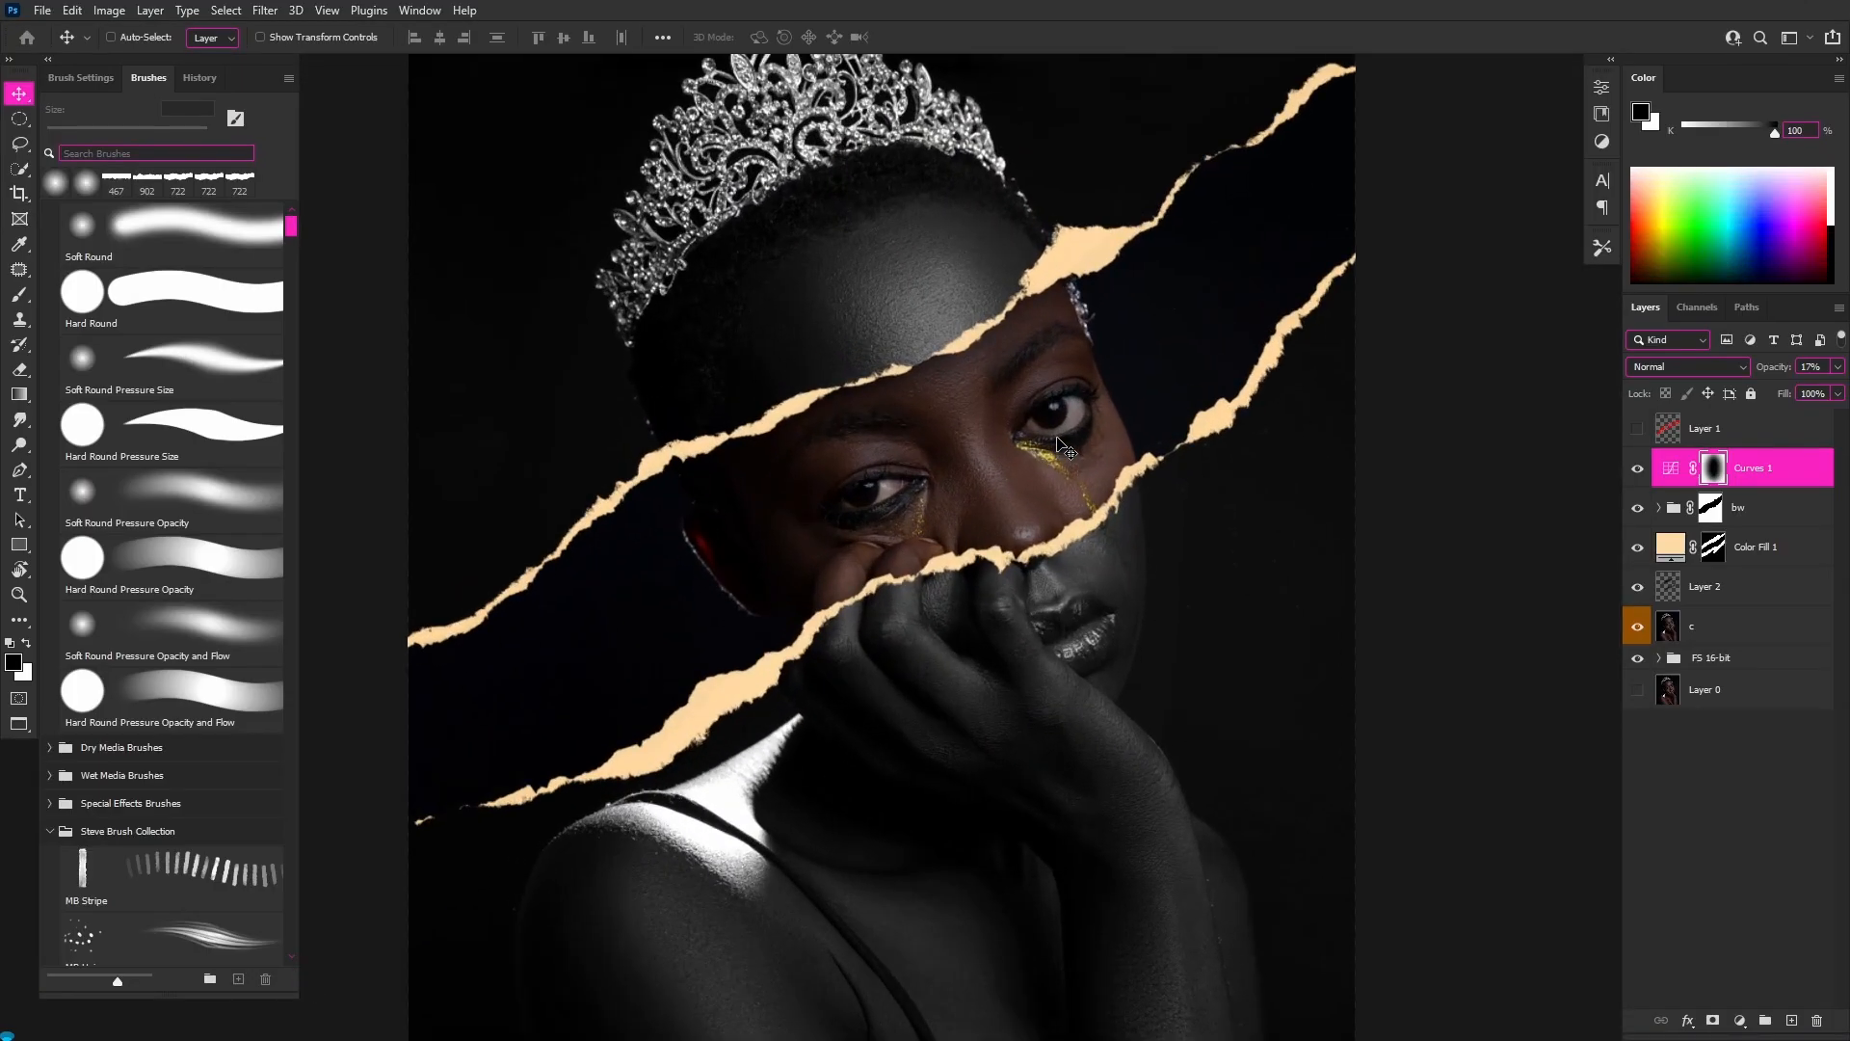
scroll(1065, 448, down, 1)
scroll(1057, 438, down, 4)
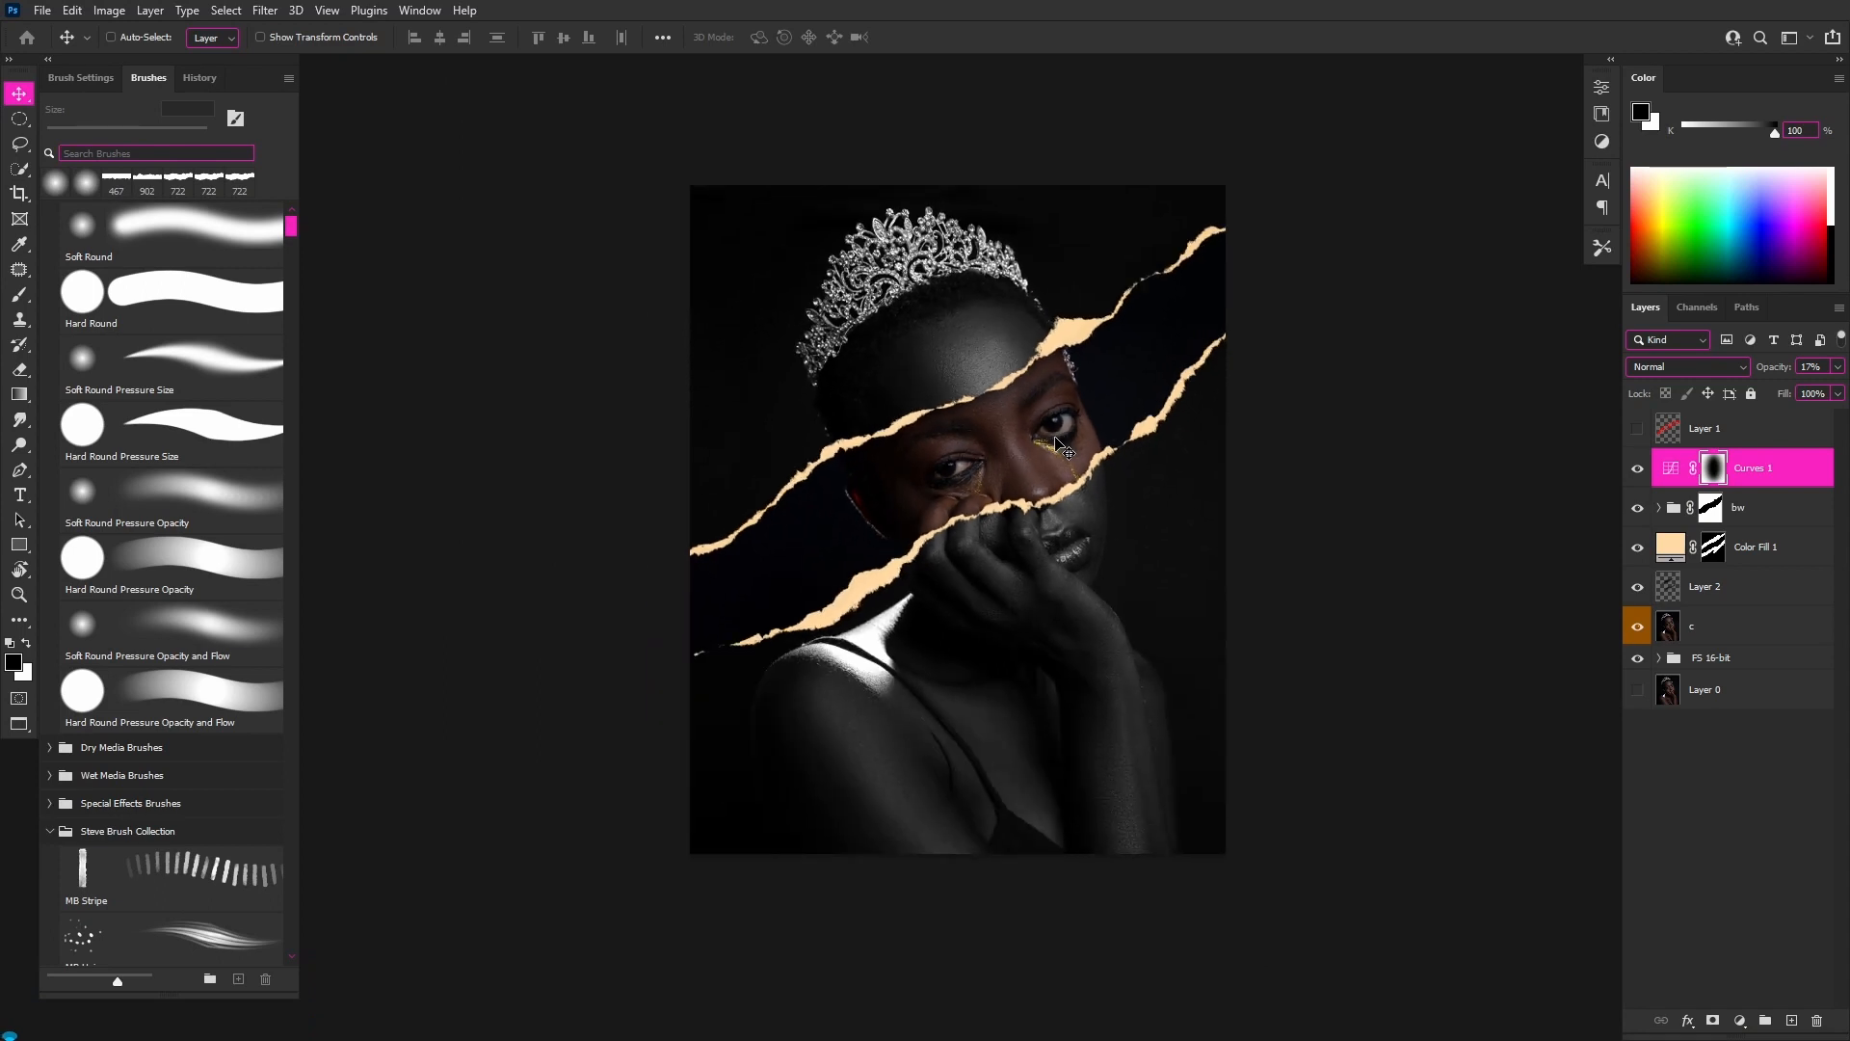
scroll(1057, 438, up, 3)
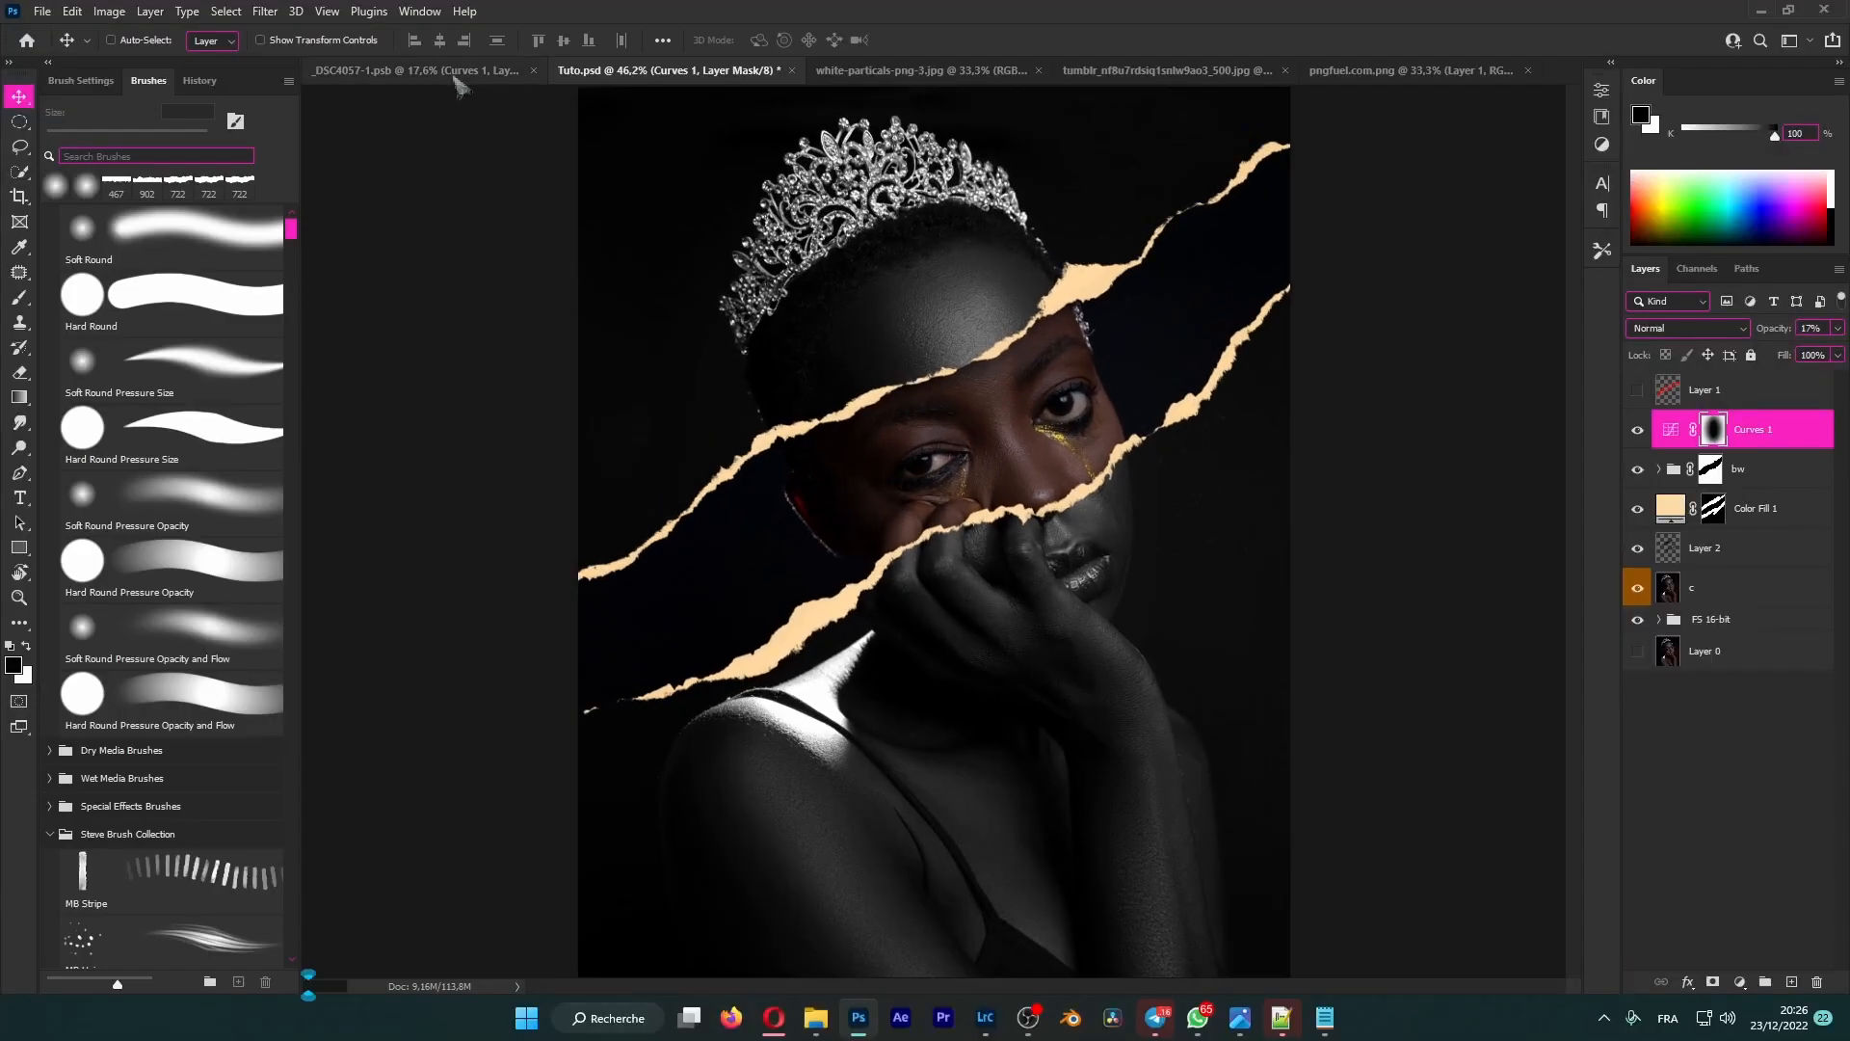
click(453, 75)
click(733, 71)
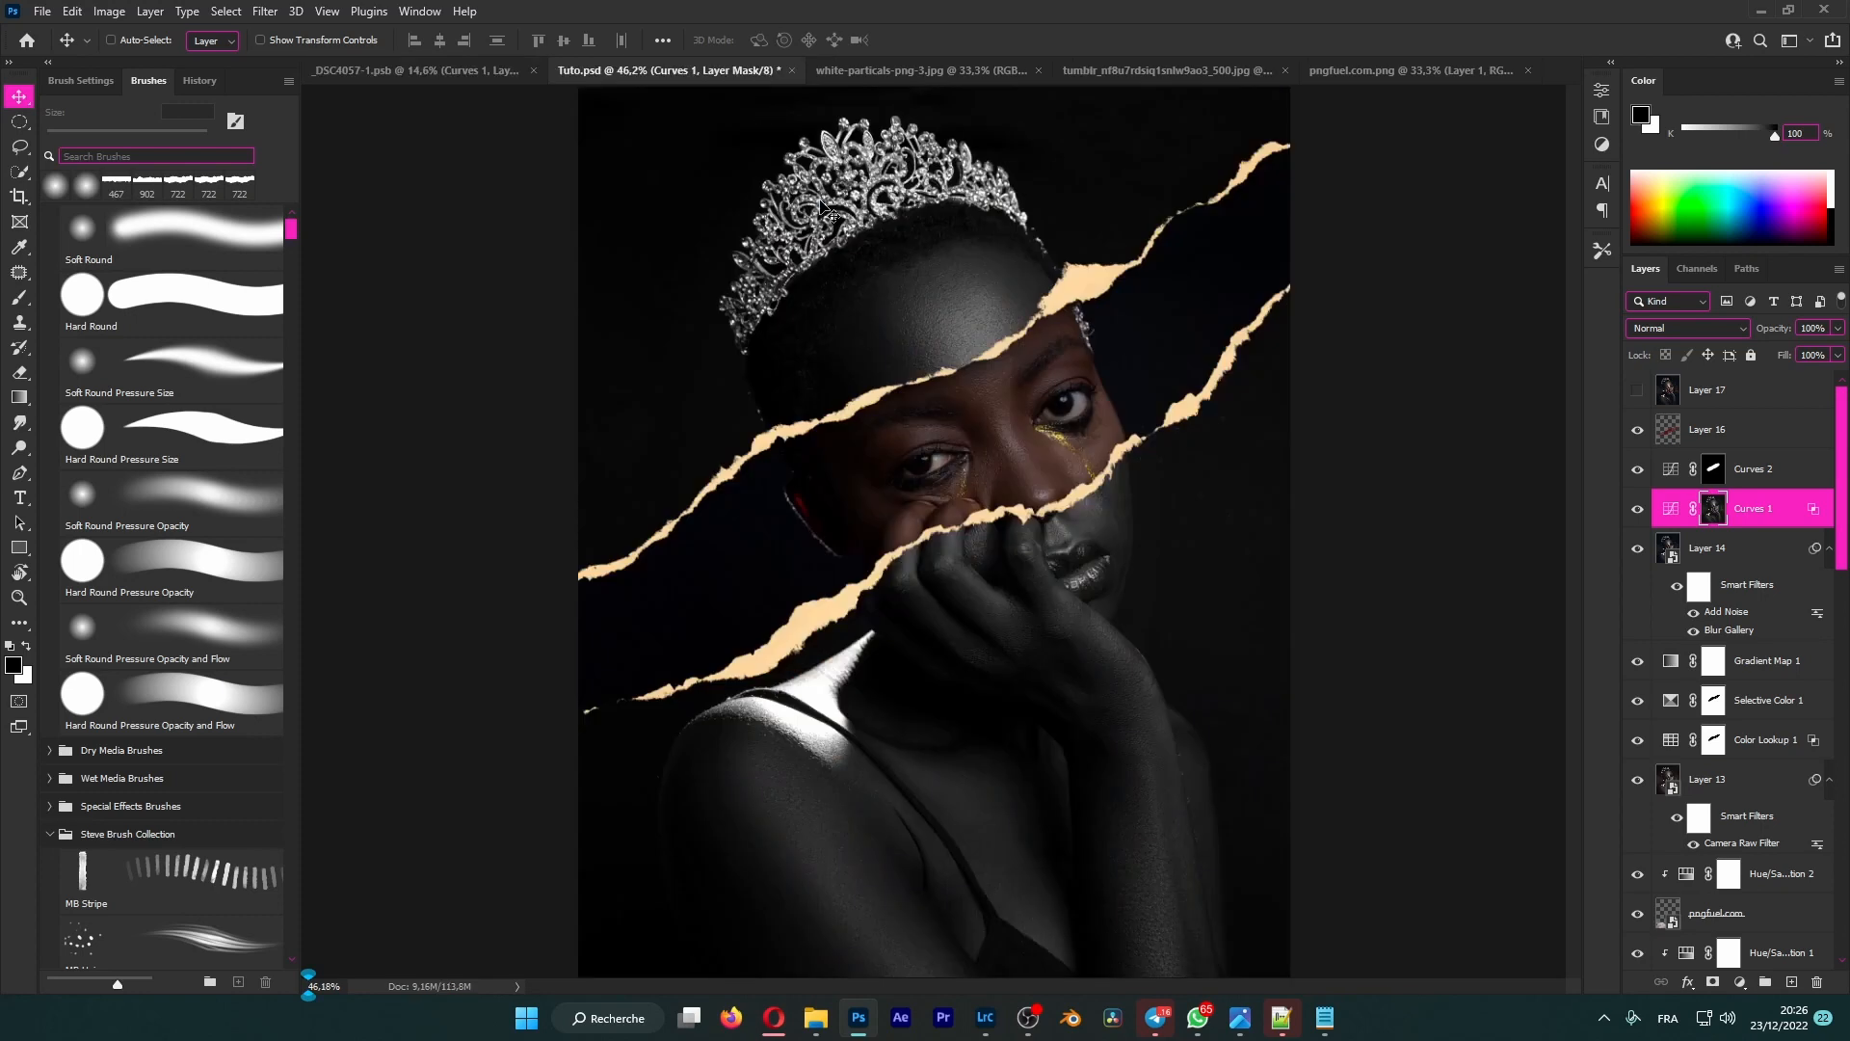
scroll(1038, 493, down, 3)
scroll(1039, 493, up, 3)
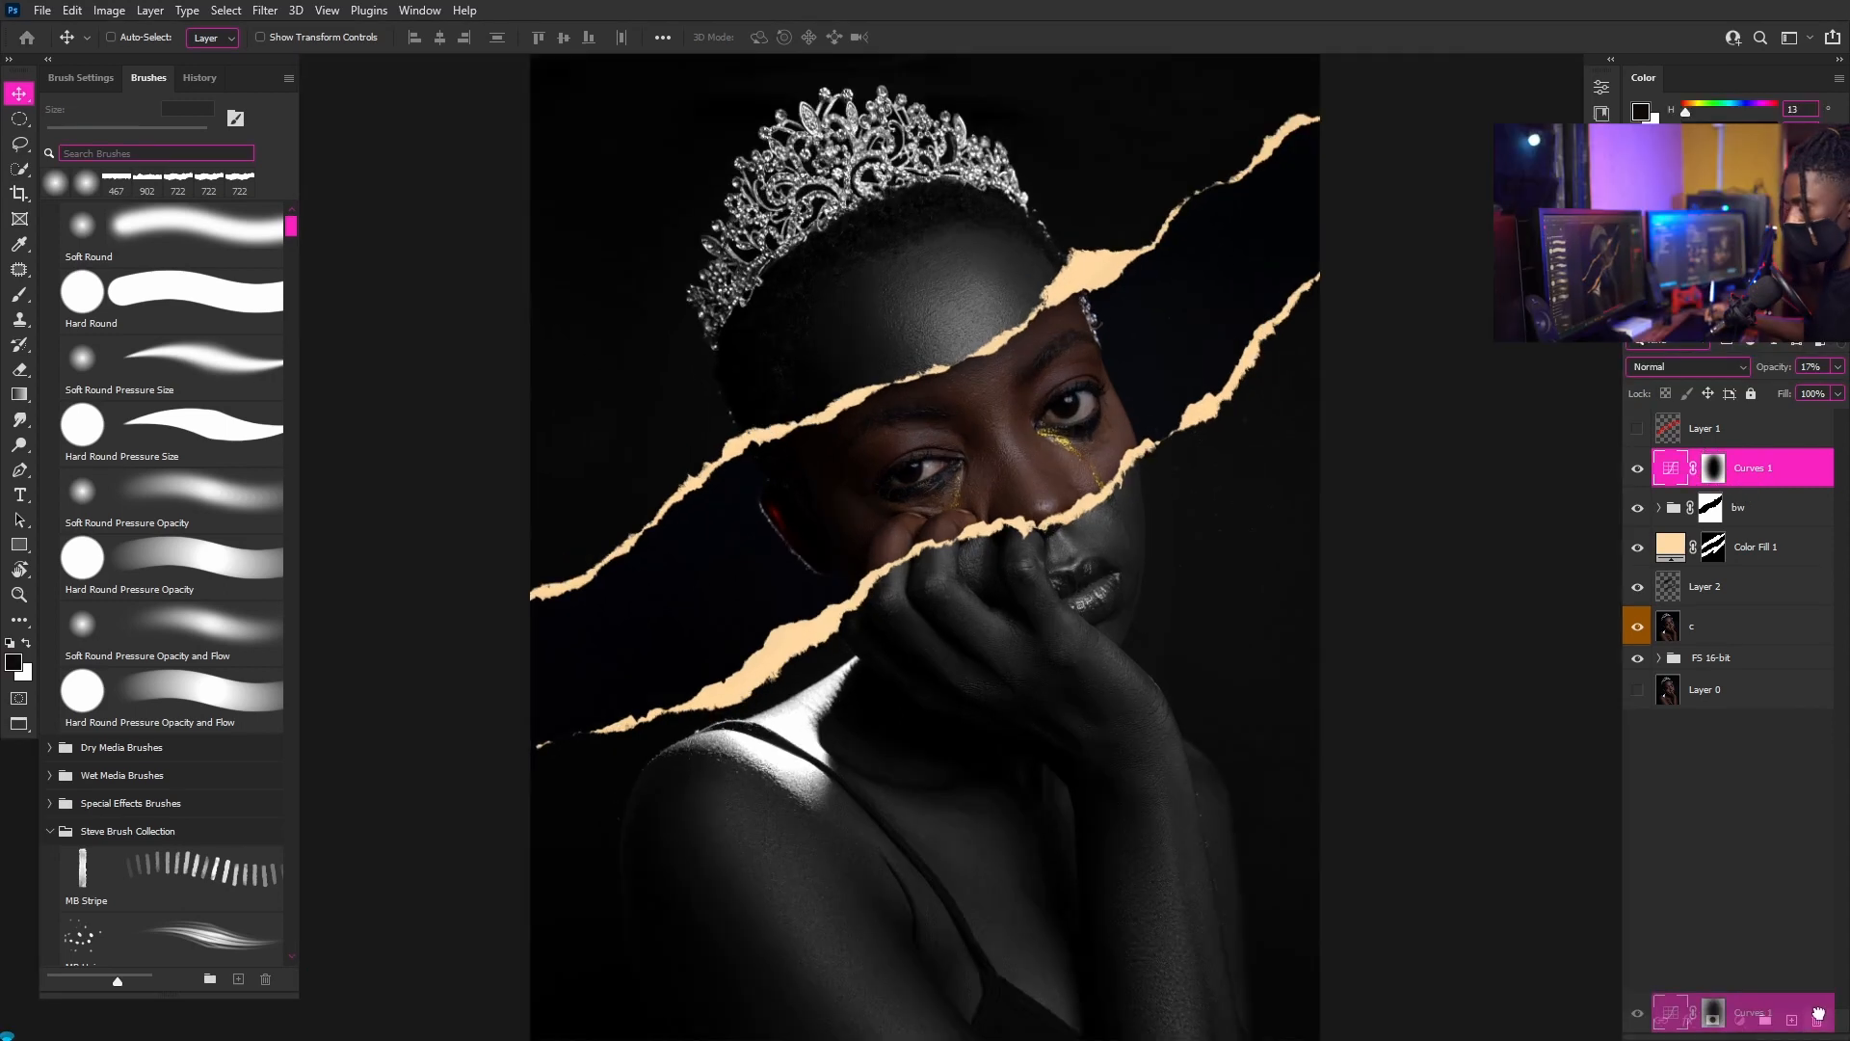
- Delete the Curves 1 adjustment layer and the hidden Layer 1 above the bw group
drag(1819, 1020, 1817, 1021)
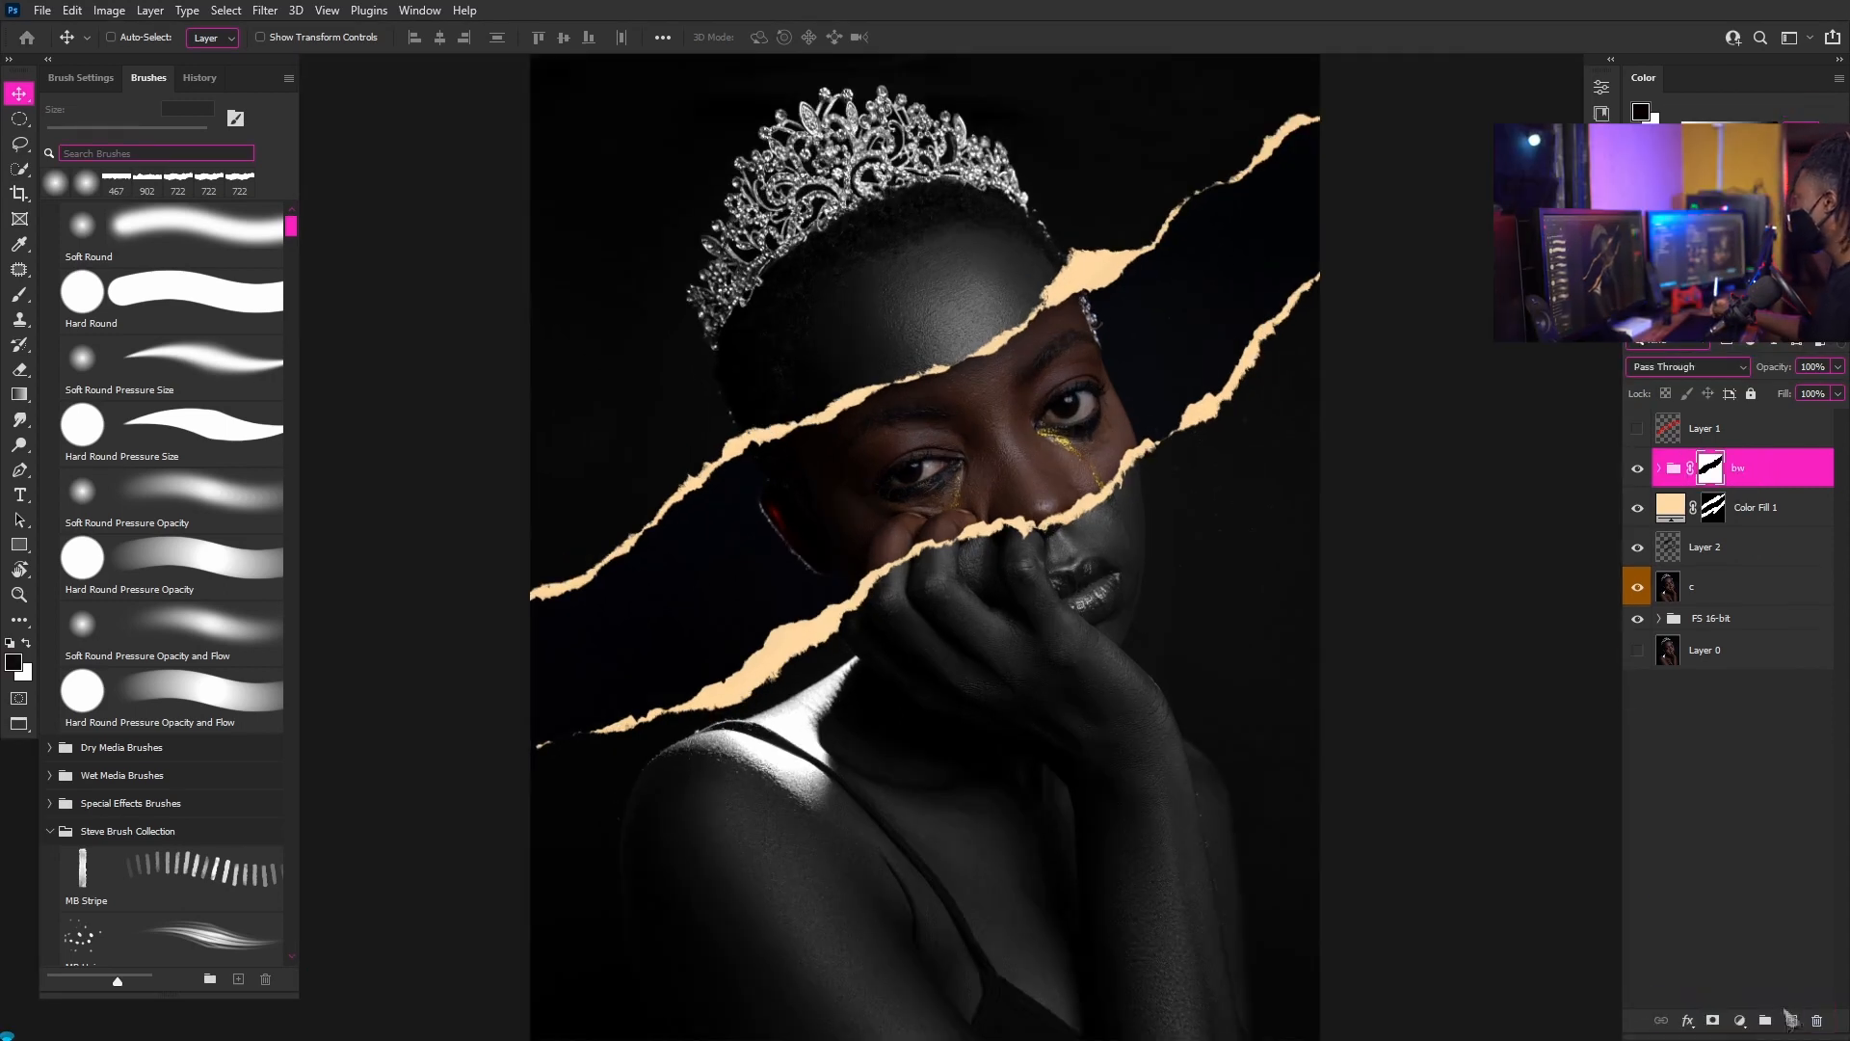
click(1742, 435)
drag(1742, 436, 1818, 1020)
click(1747, 473)
click(1750, 432)
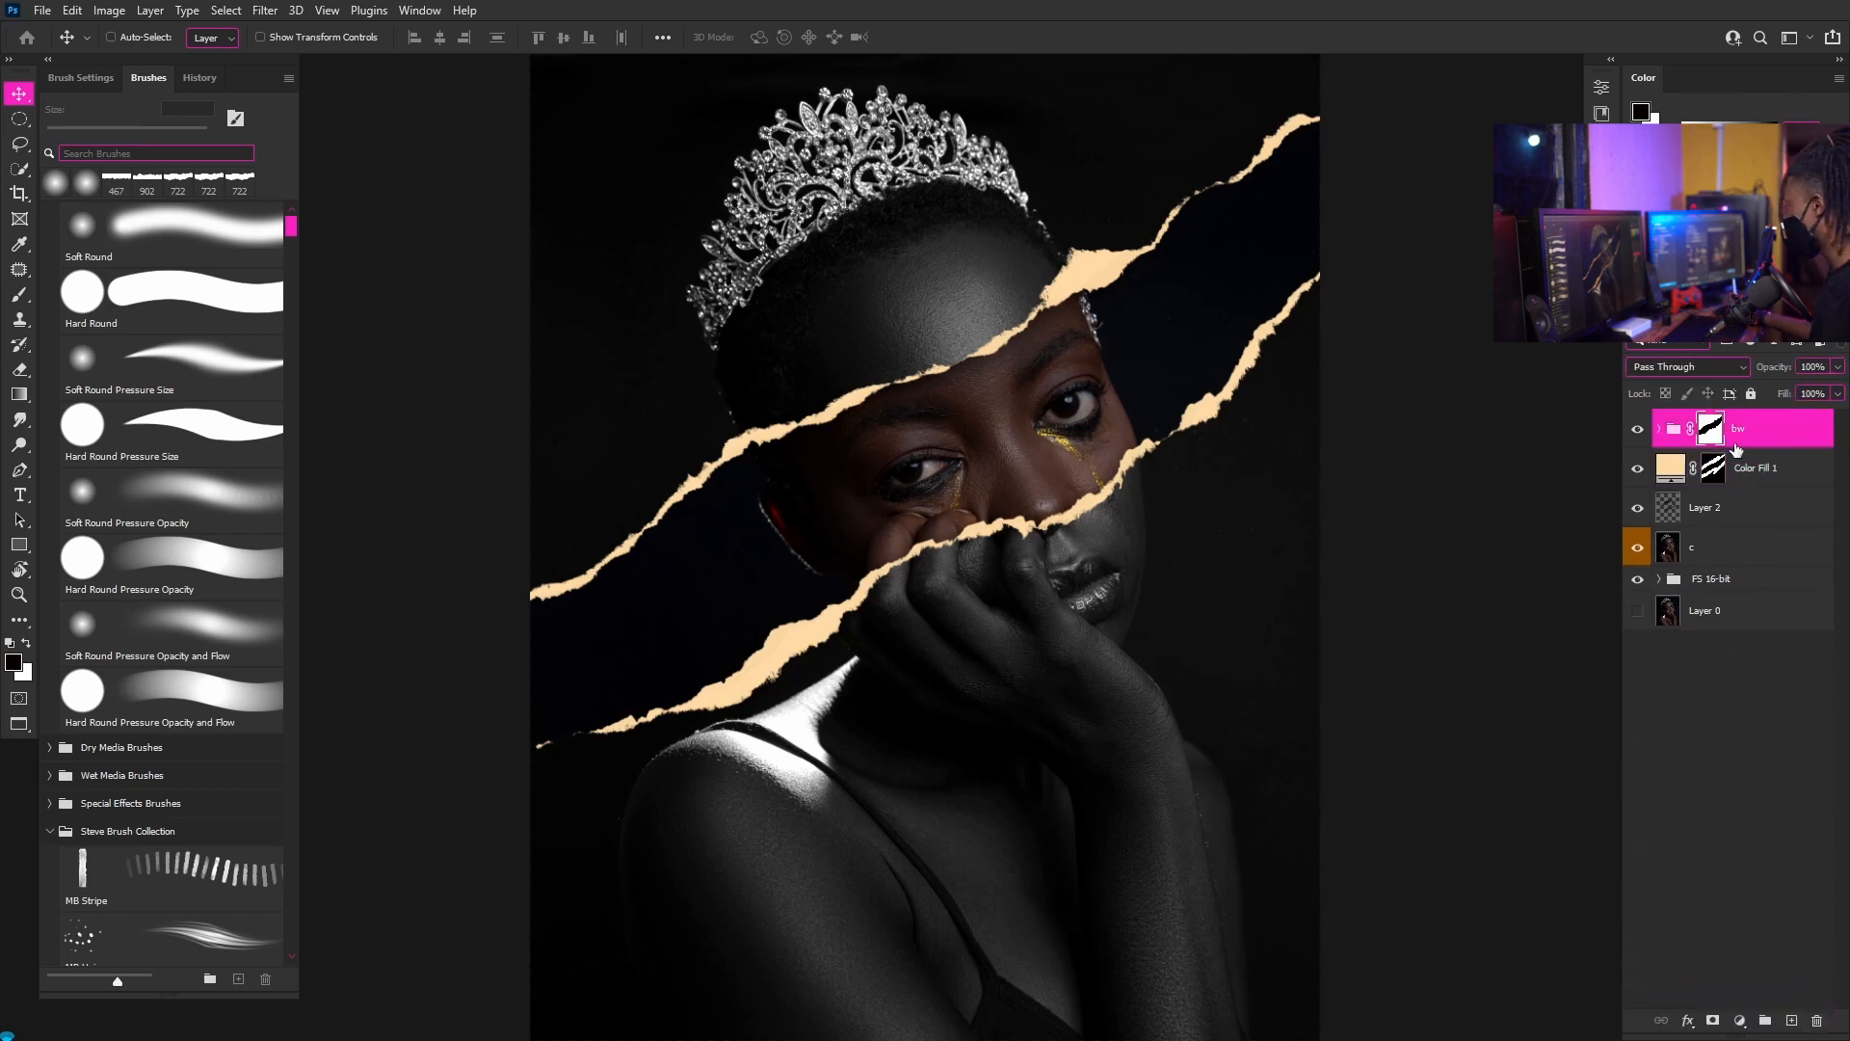
- Narrow the Brushes panel and add a new empty layer above the bw group
scroll(787, 389, down, 3)
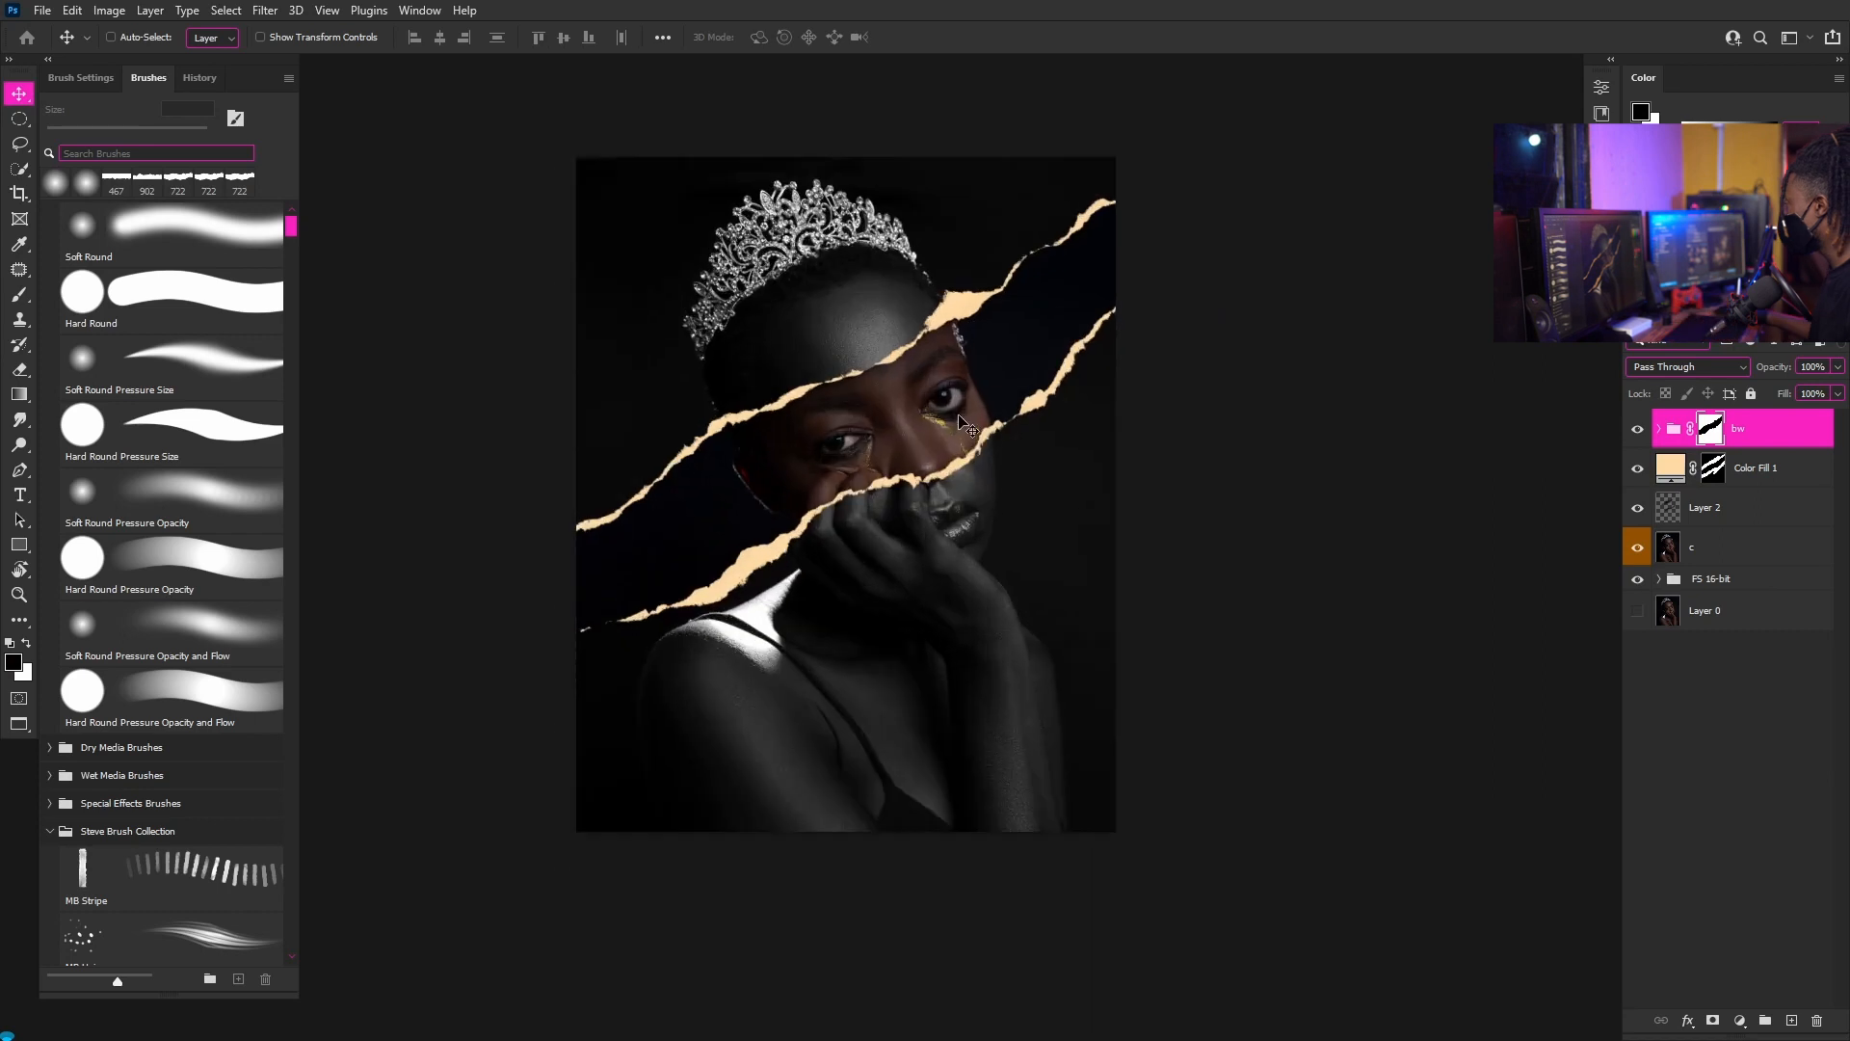
scroll(951, 409, up, 3)
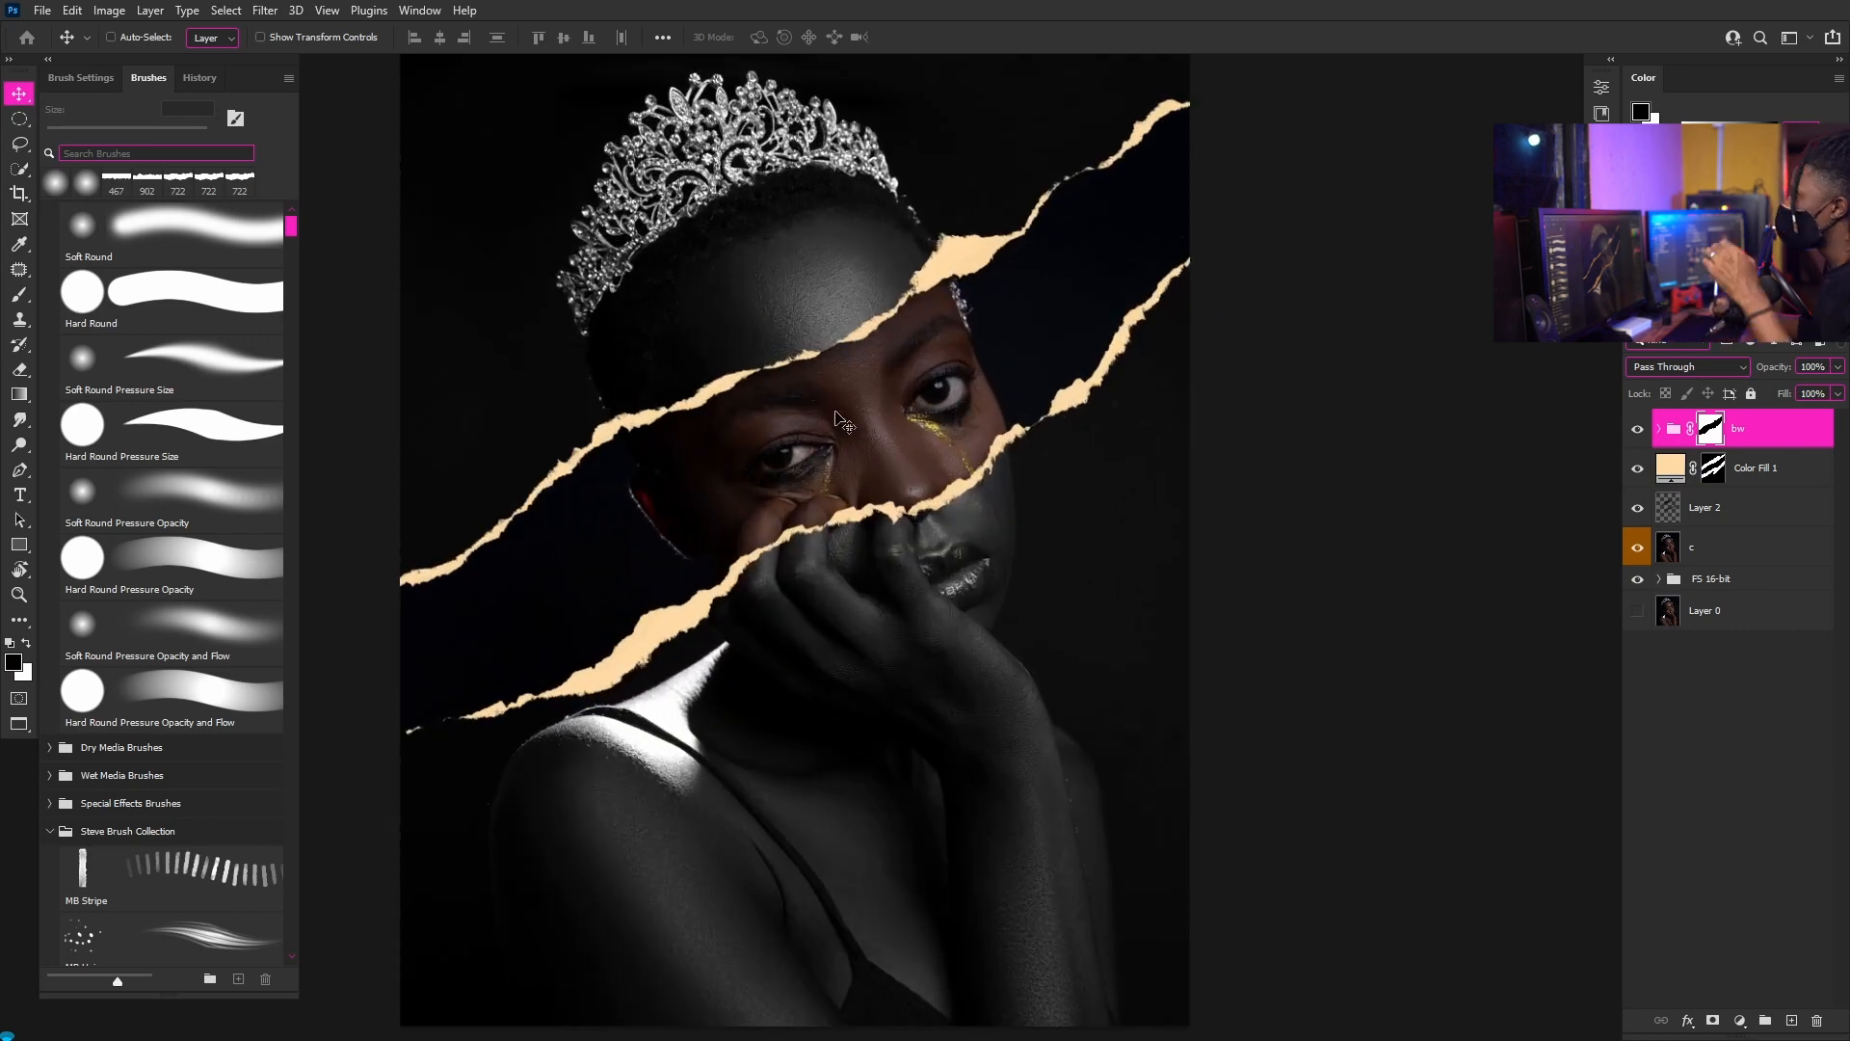
scroll(856, 383, down, 3)
scroll(963, 462, up, 3)
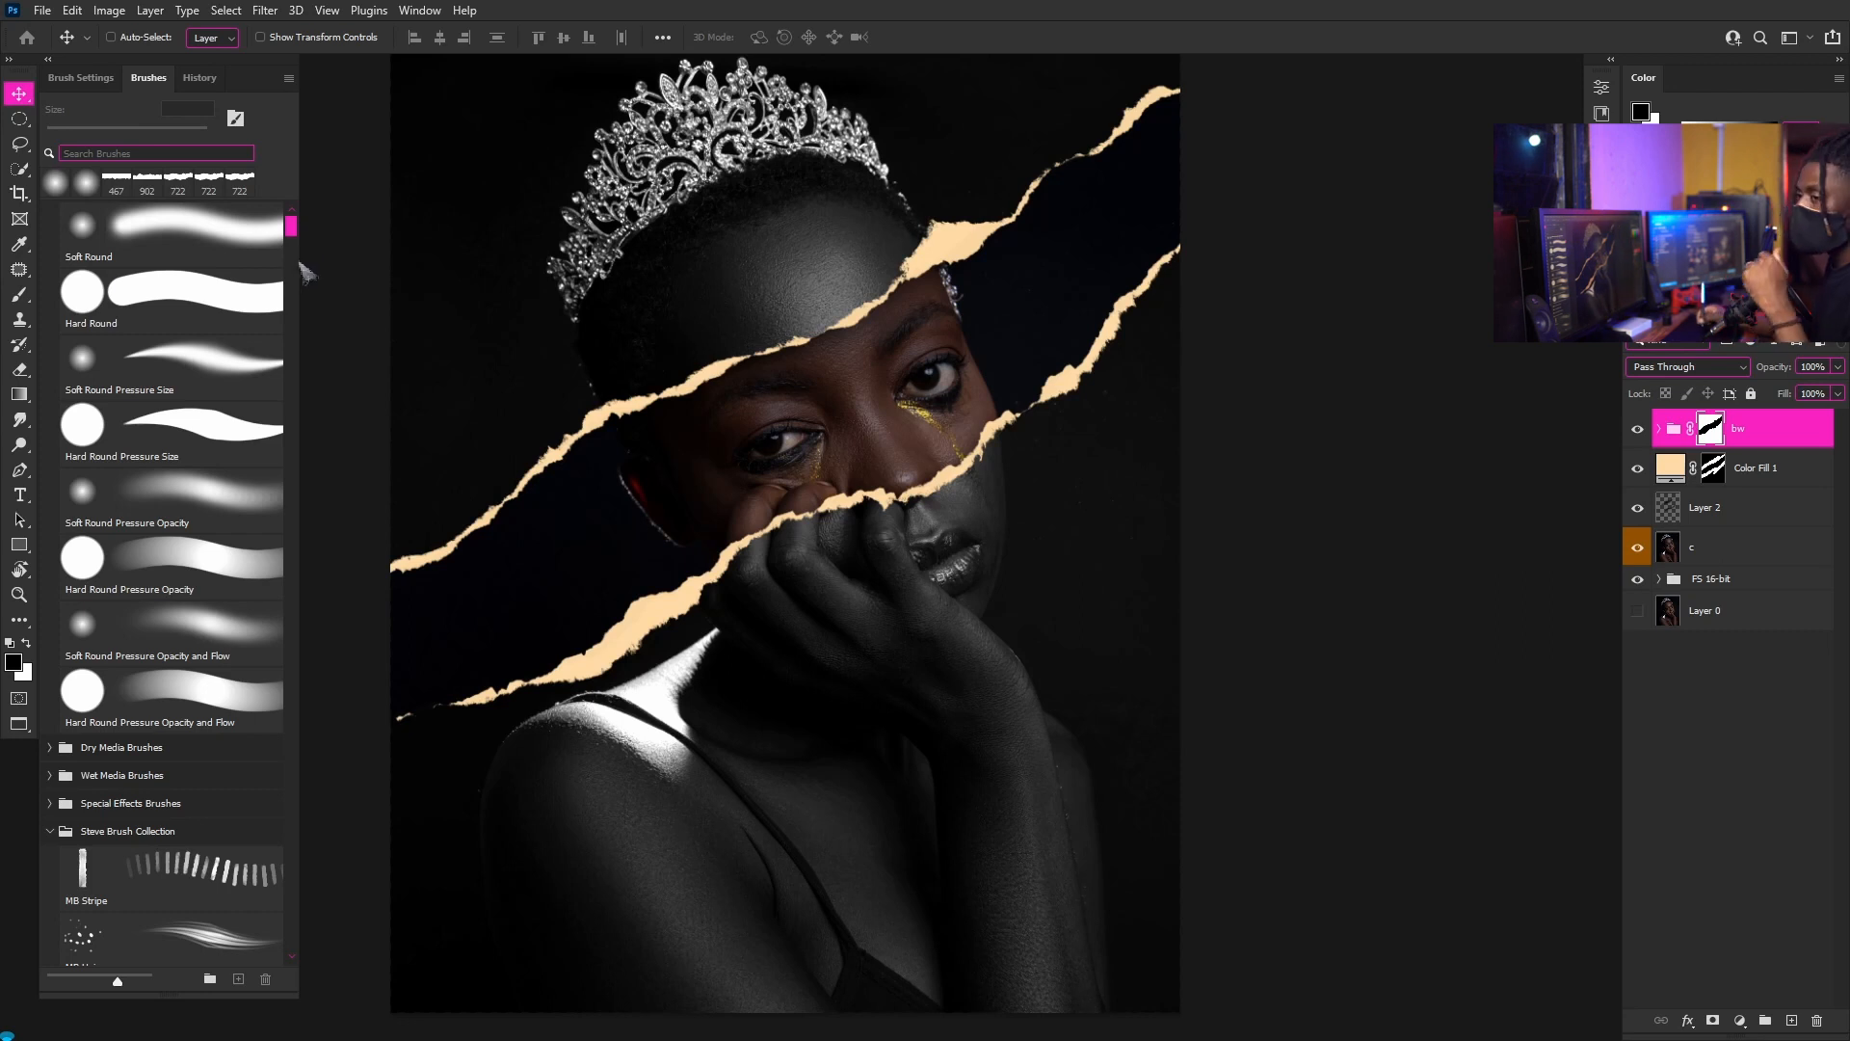
drag(301, 257, 274, 258)
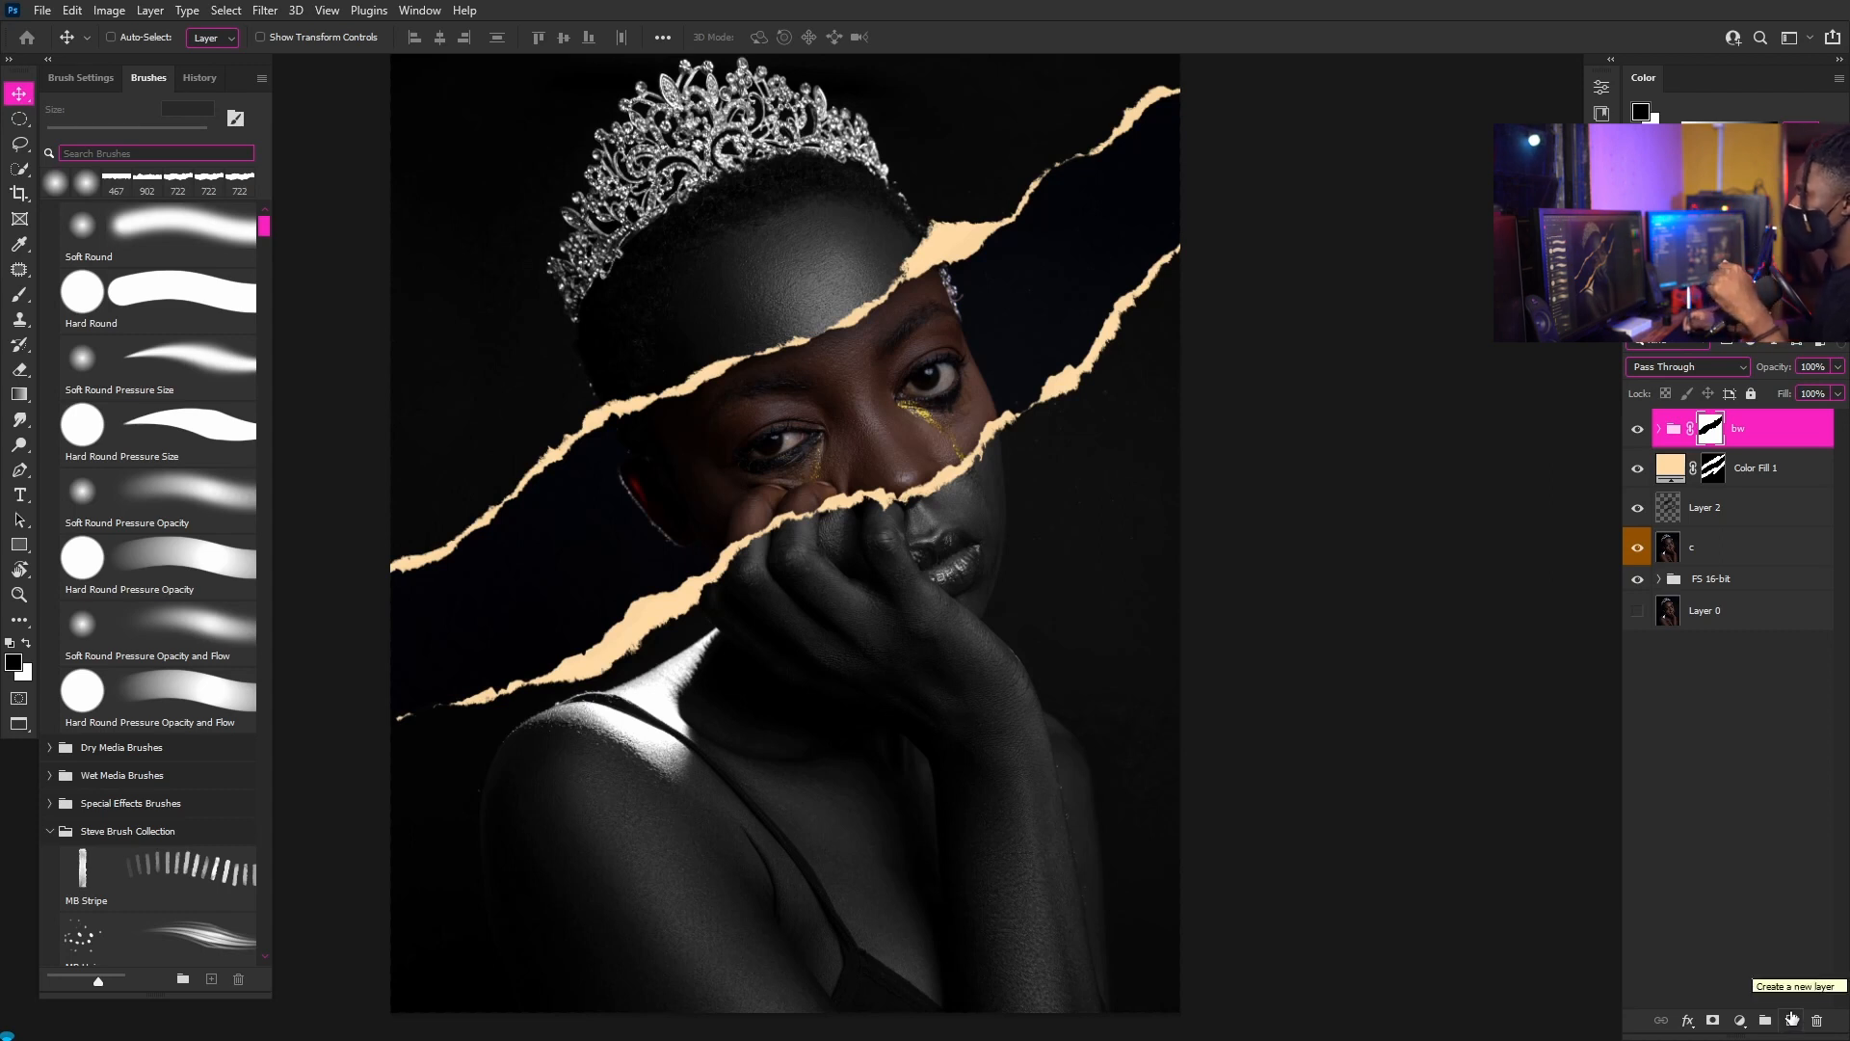
click(1790, 1022)
key(shift+BackSpace)
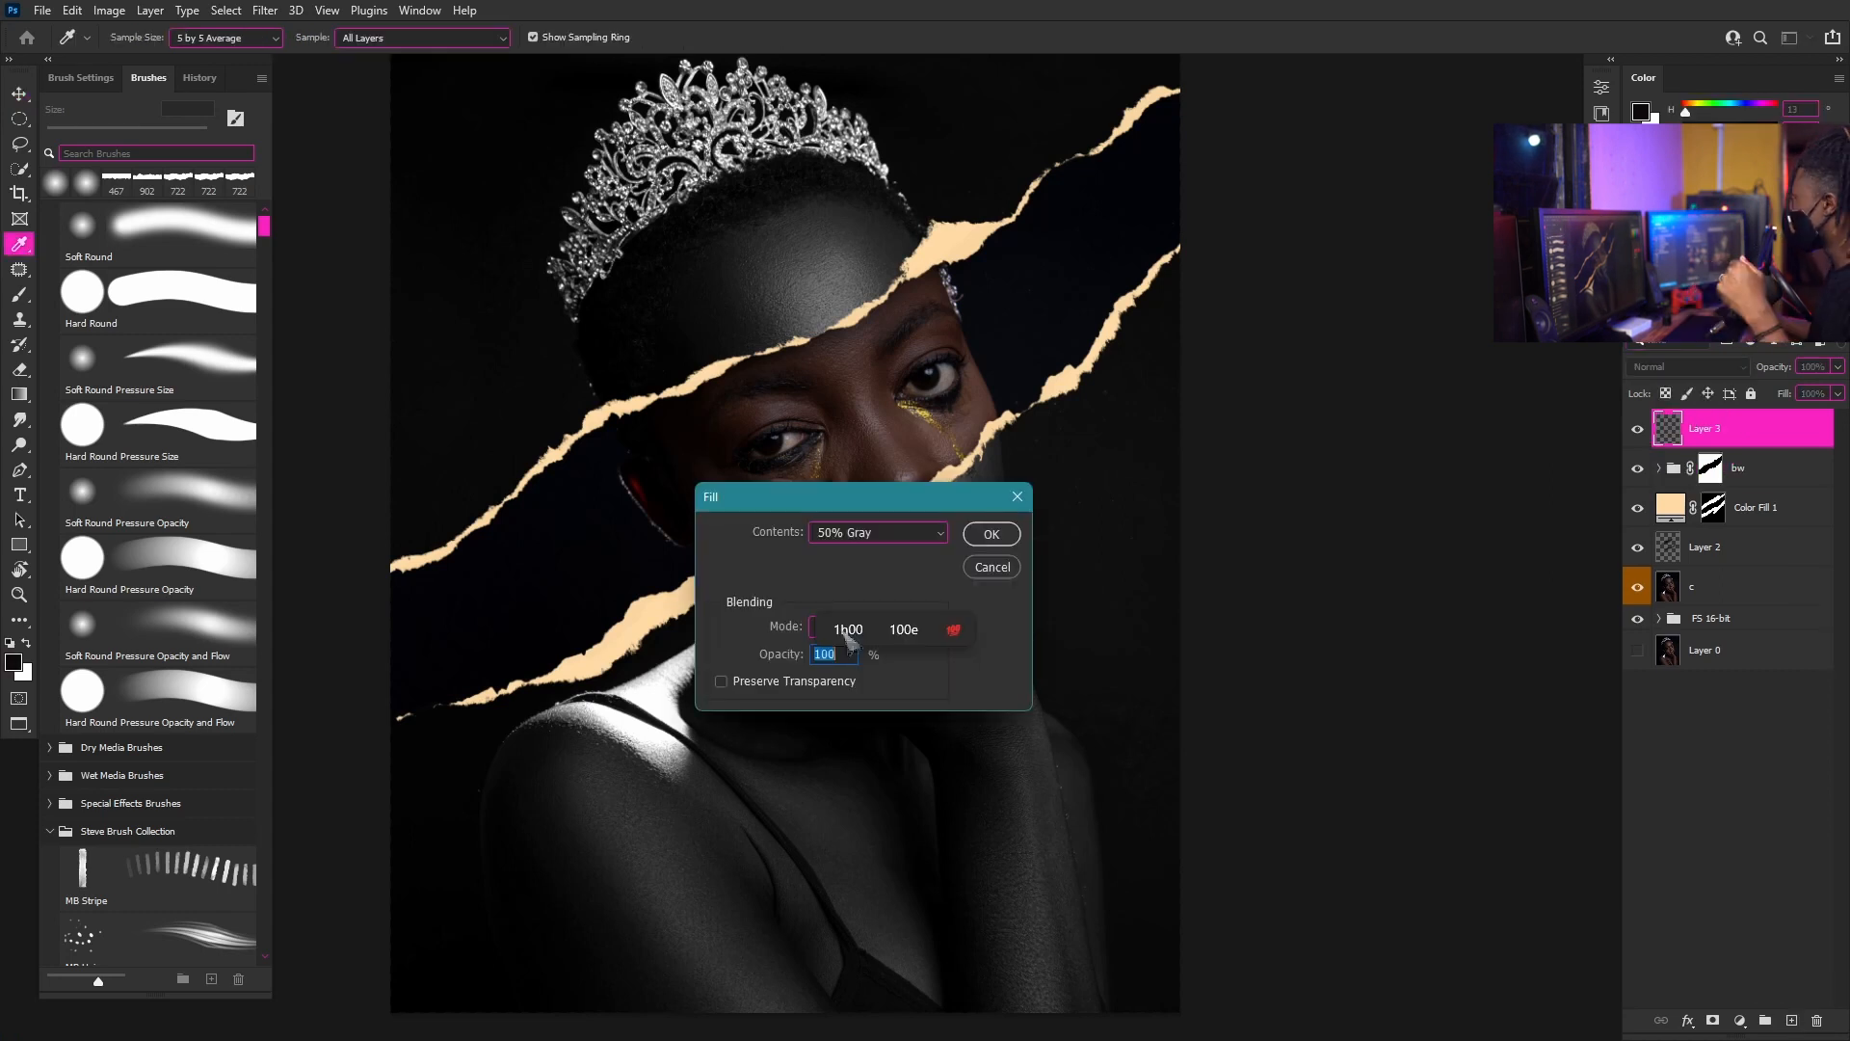
drag(886, 500, 944, 414)
key(Escape)
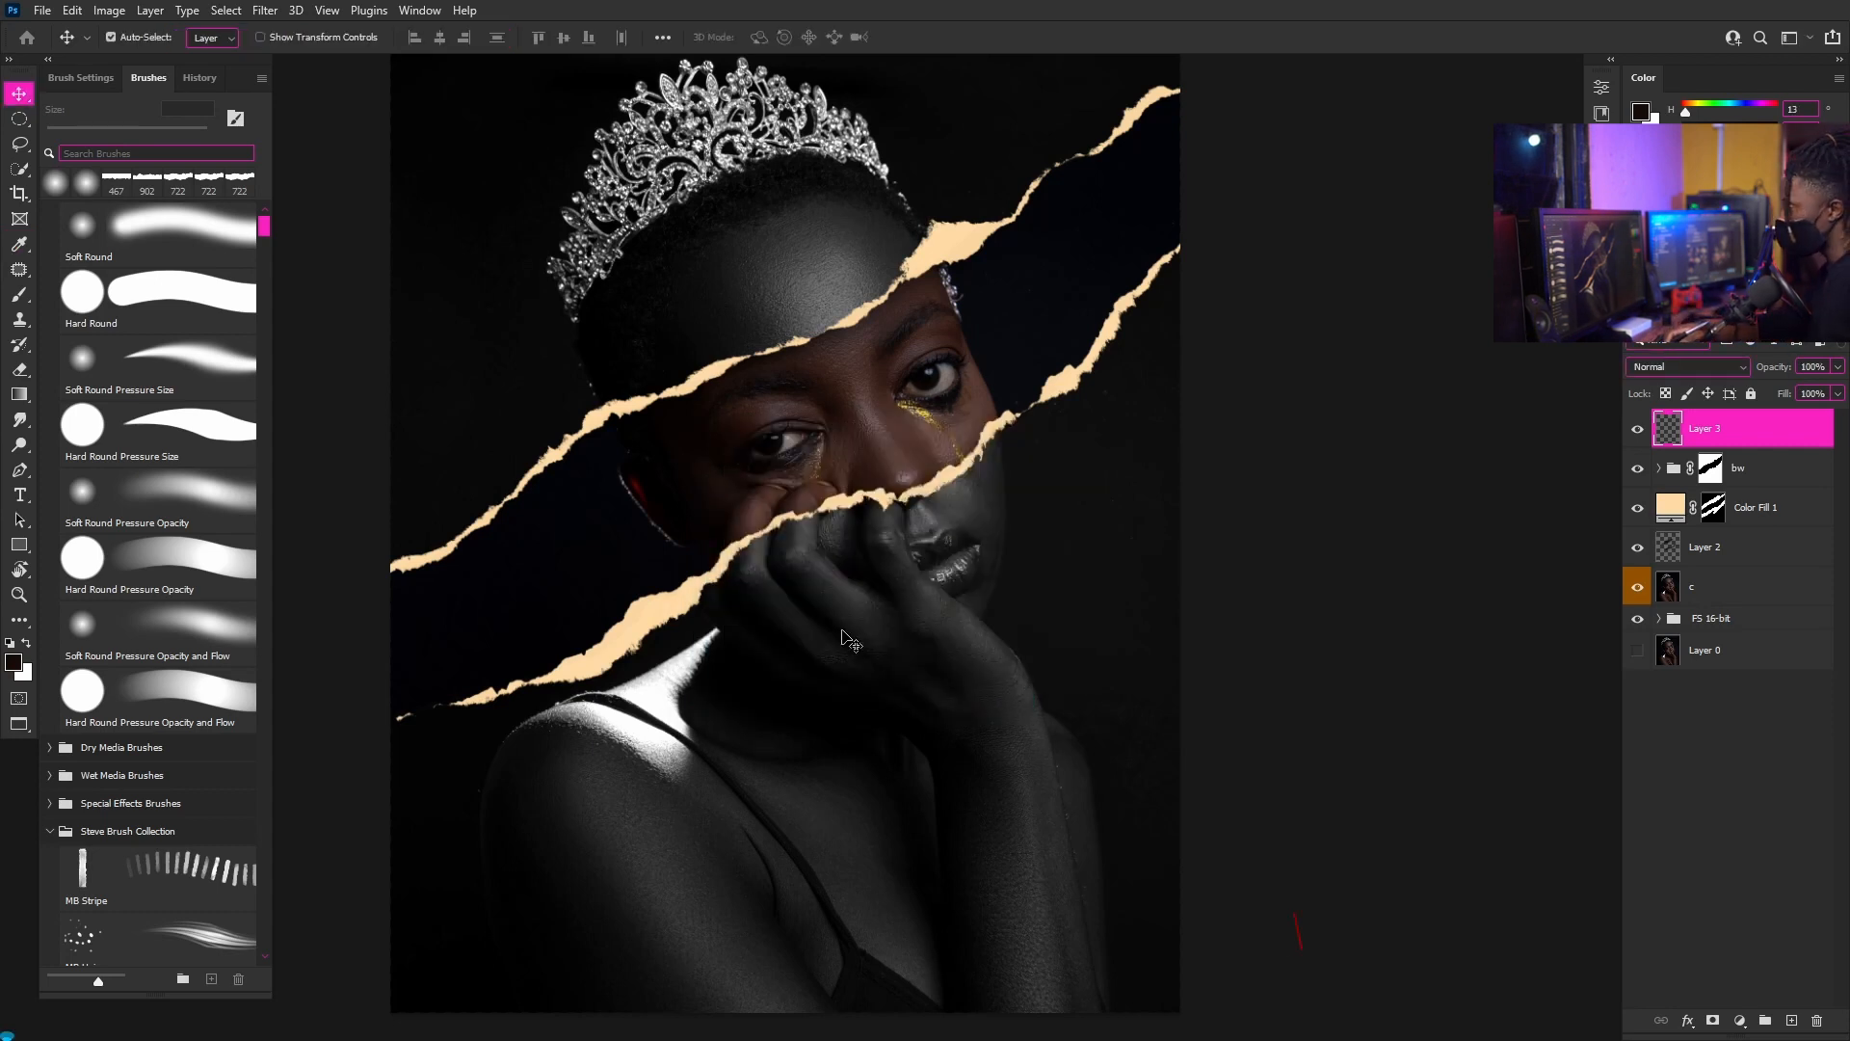
- Fill the new empty layer with 50% Gray
key(shift+BackSpace)
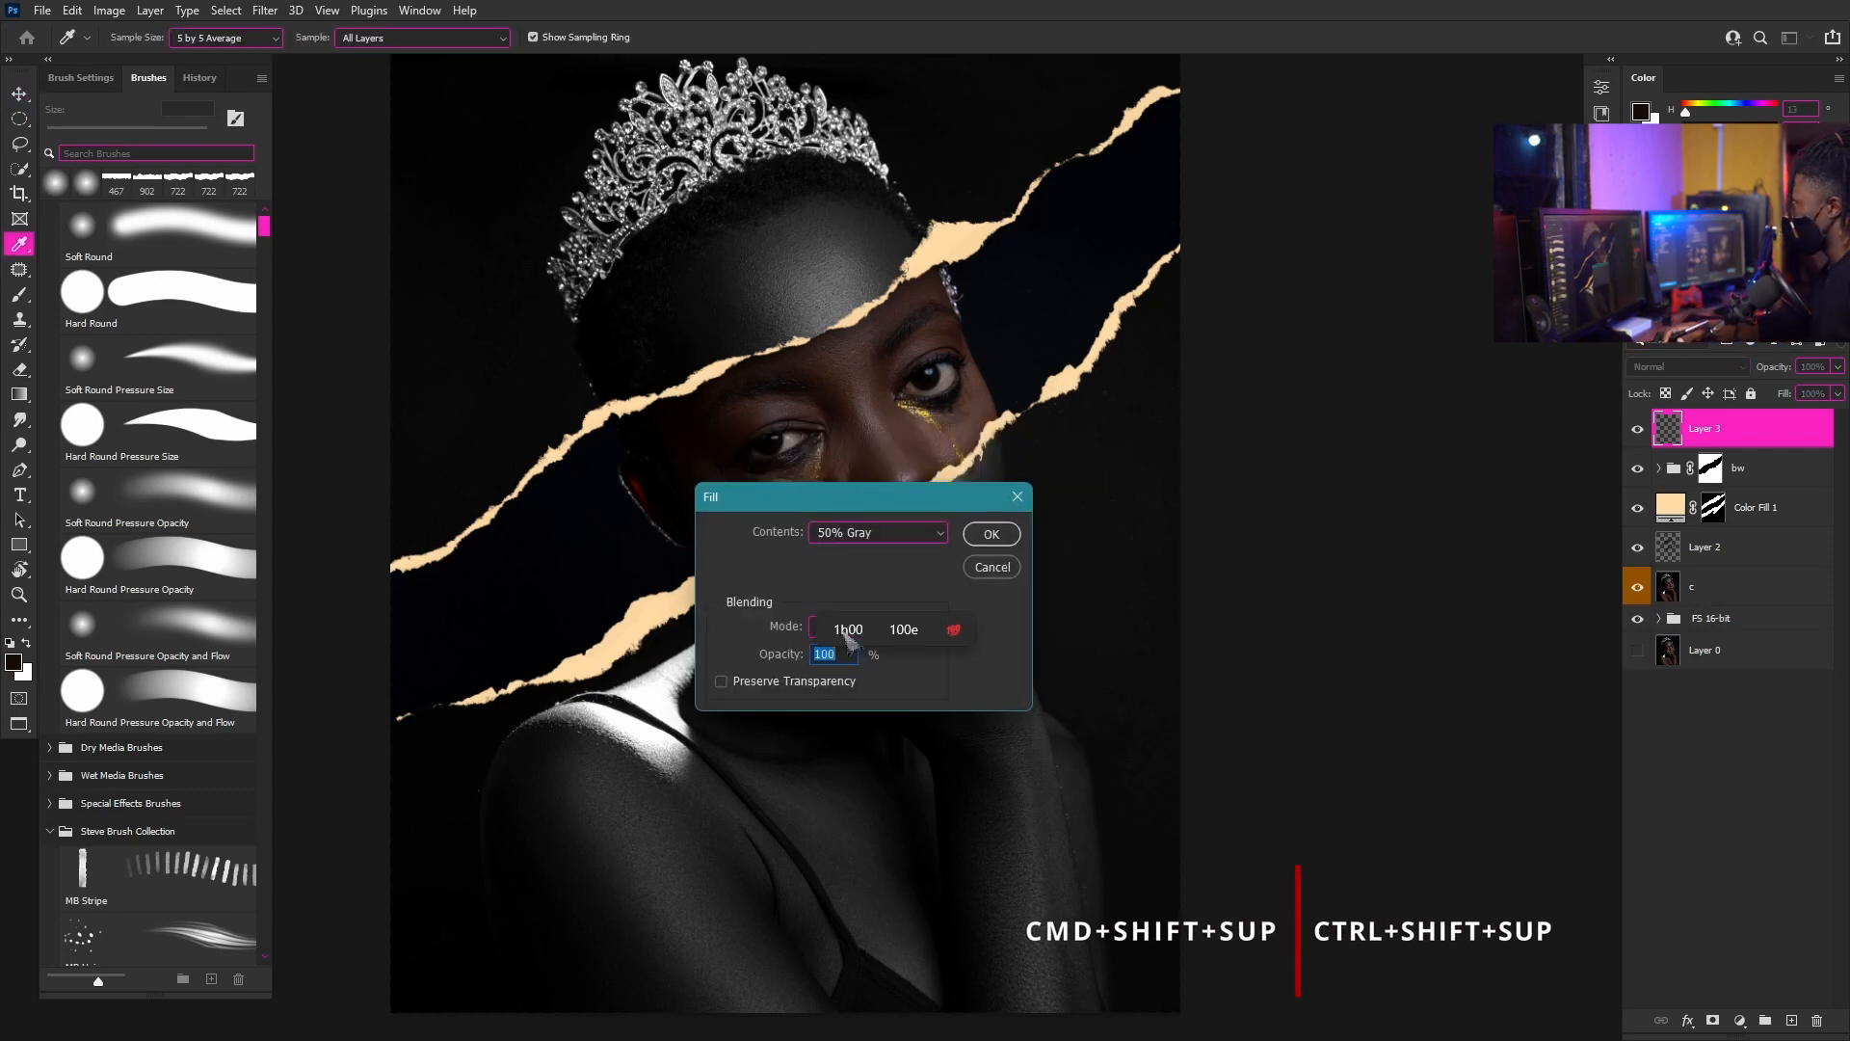
drag(872, 496, 892, 298)
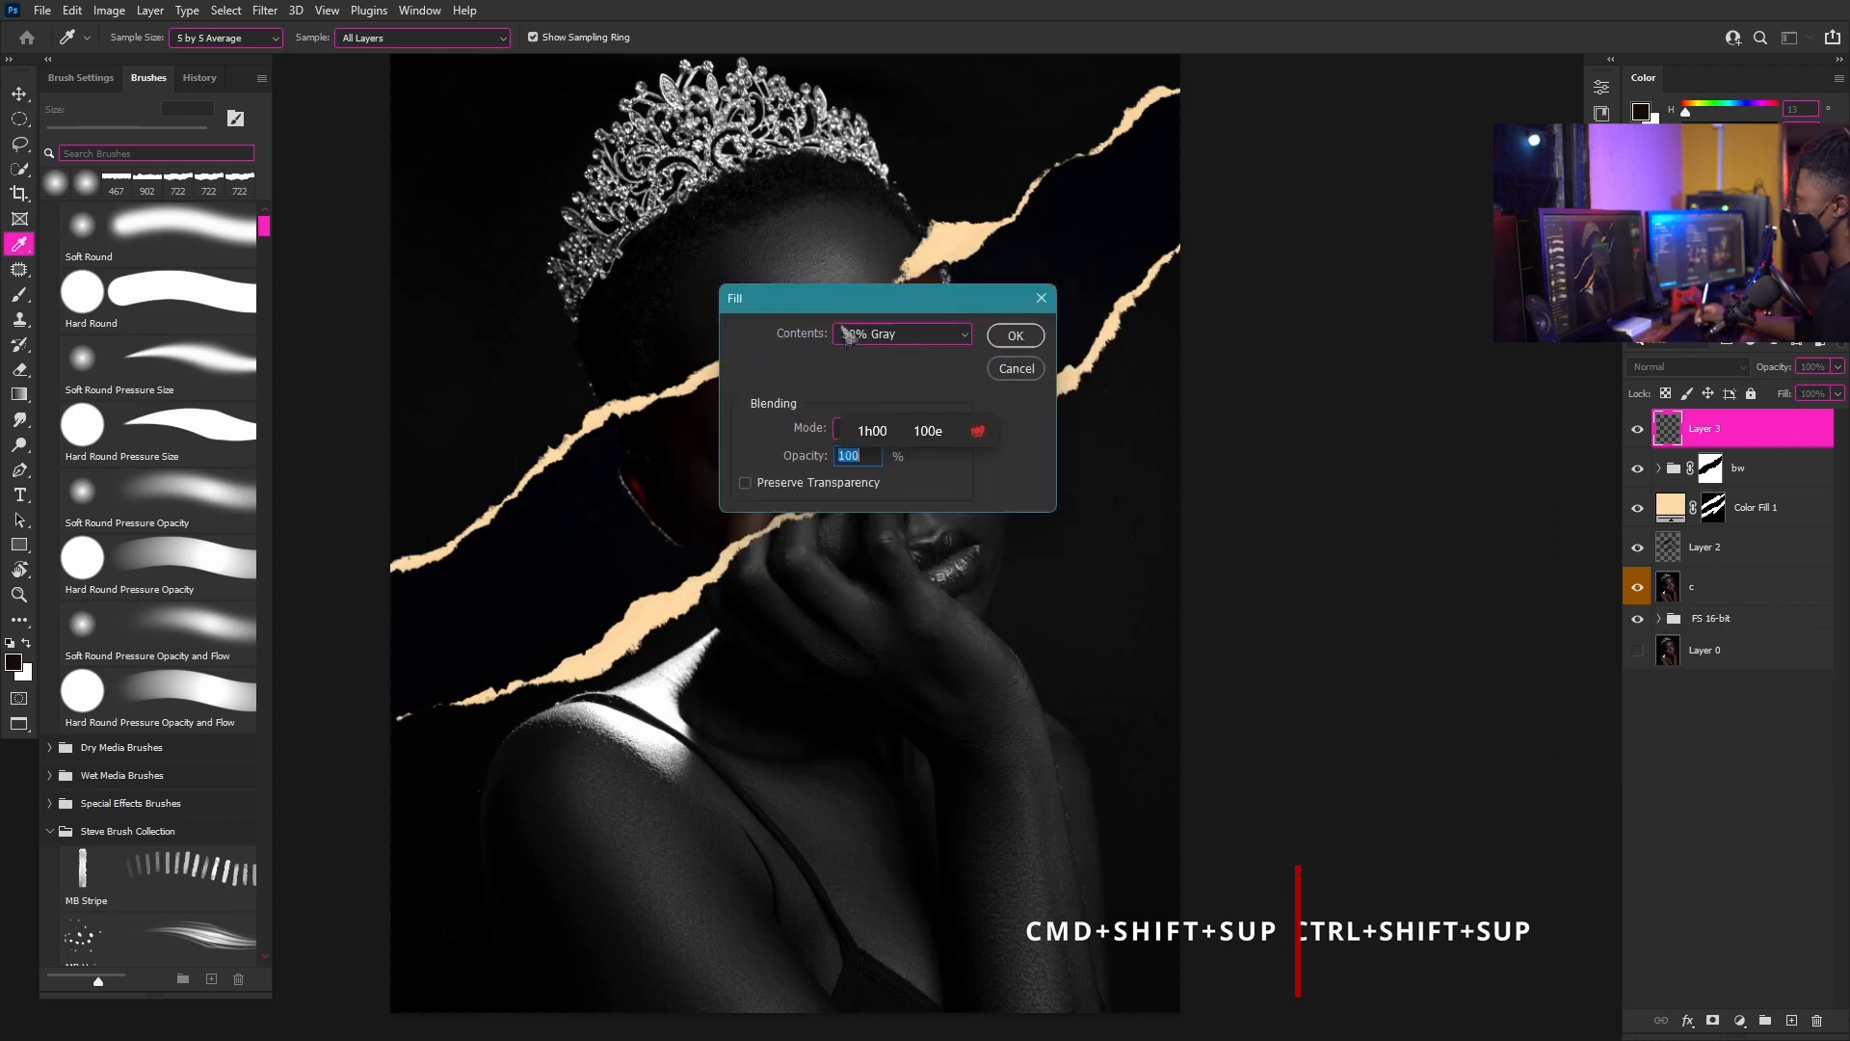
click(882, 345)
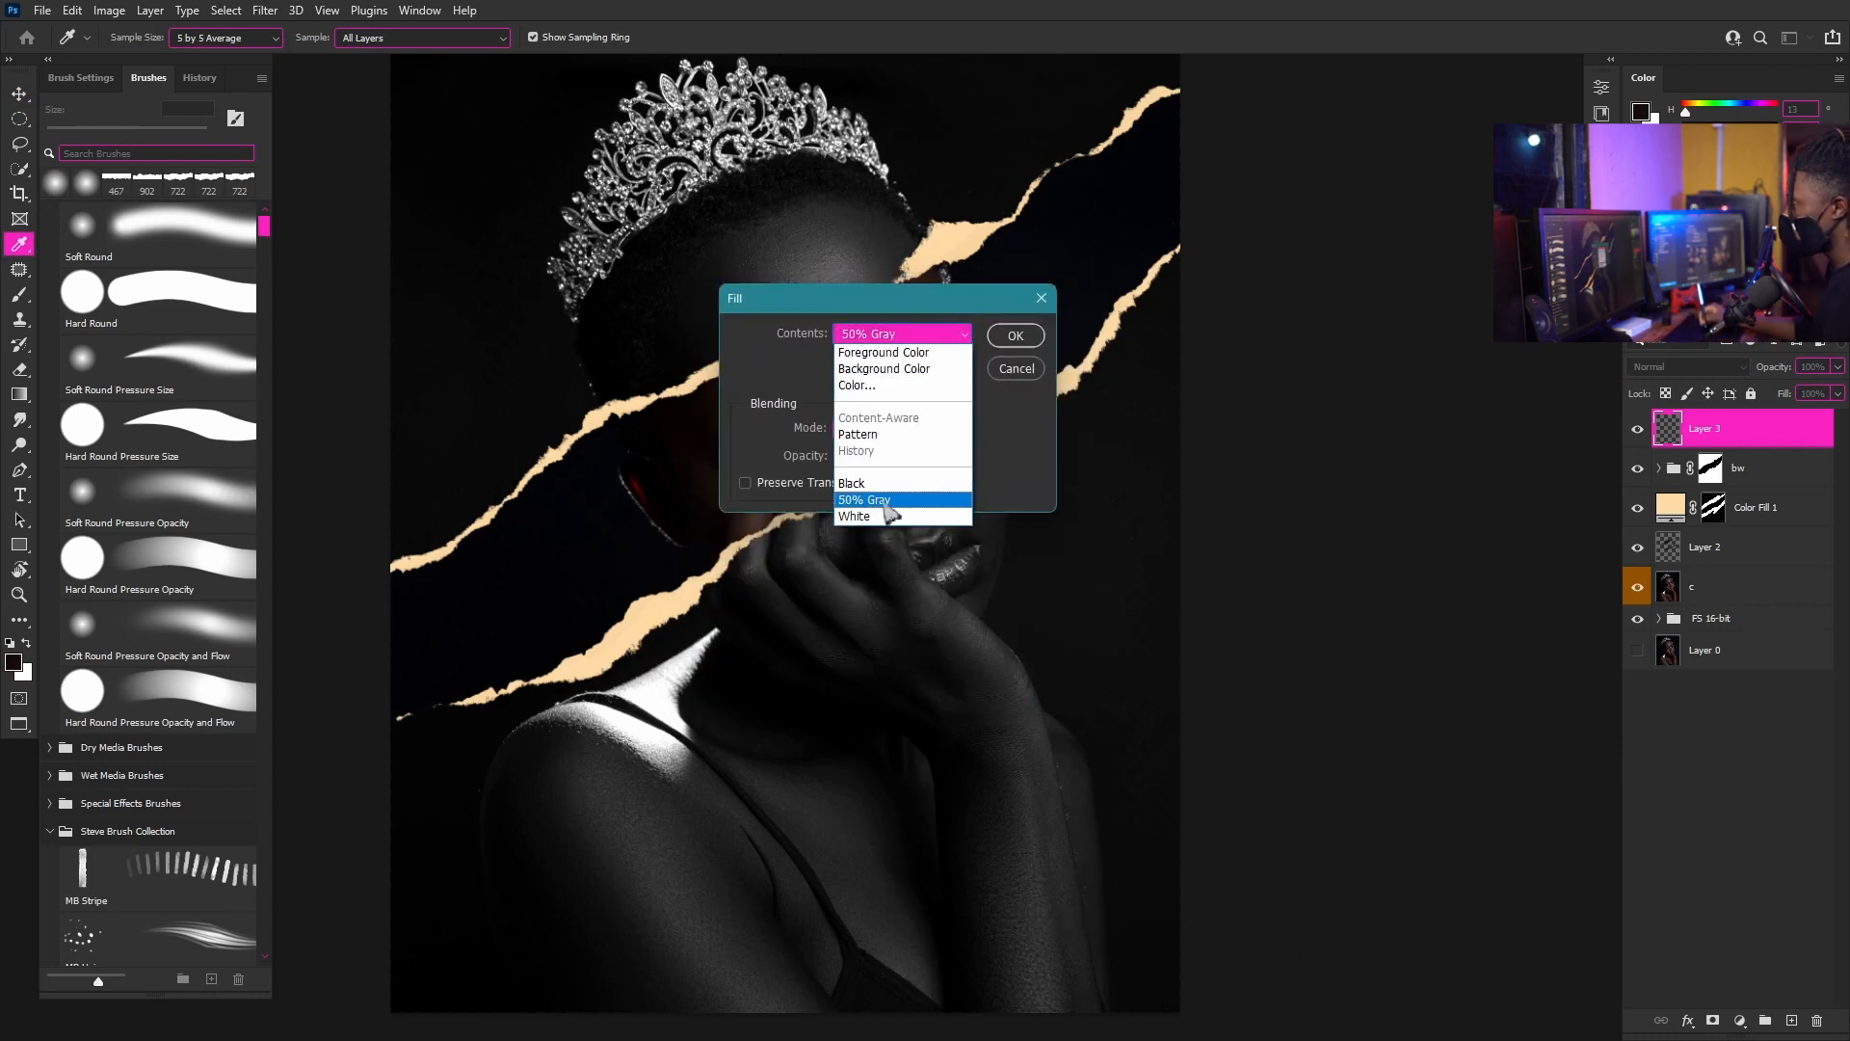
click(891, 499)
click(1016, 338)
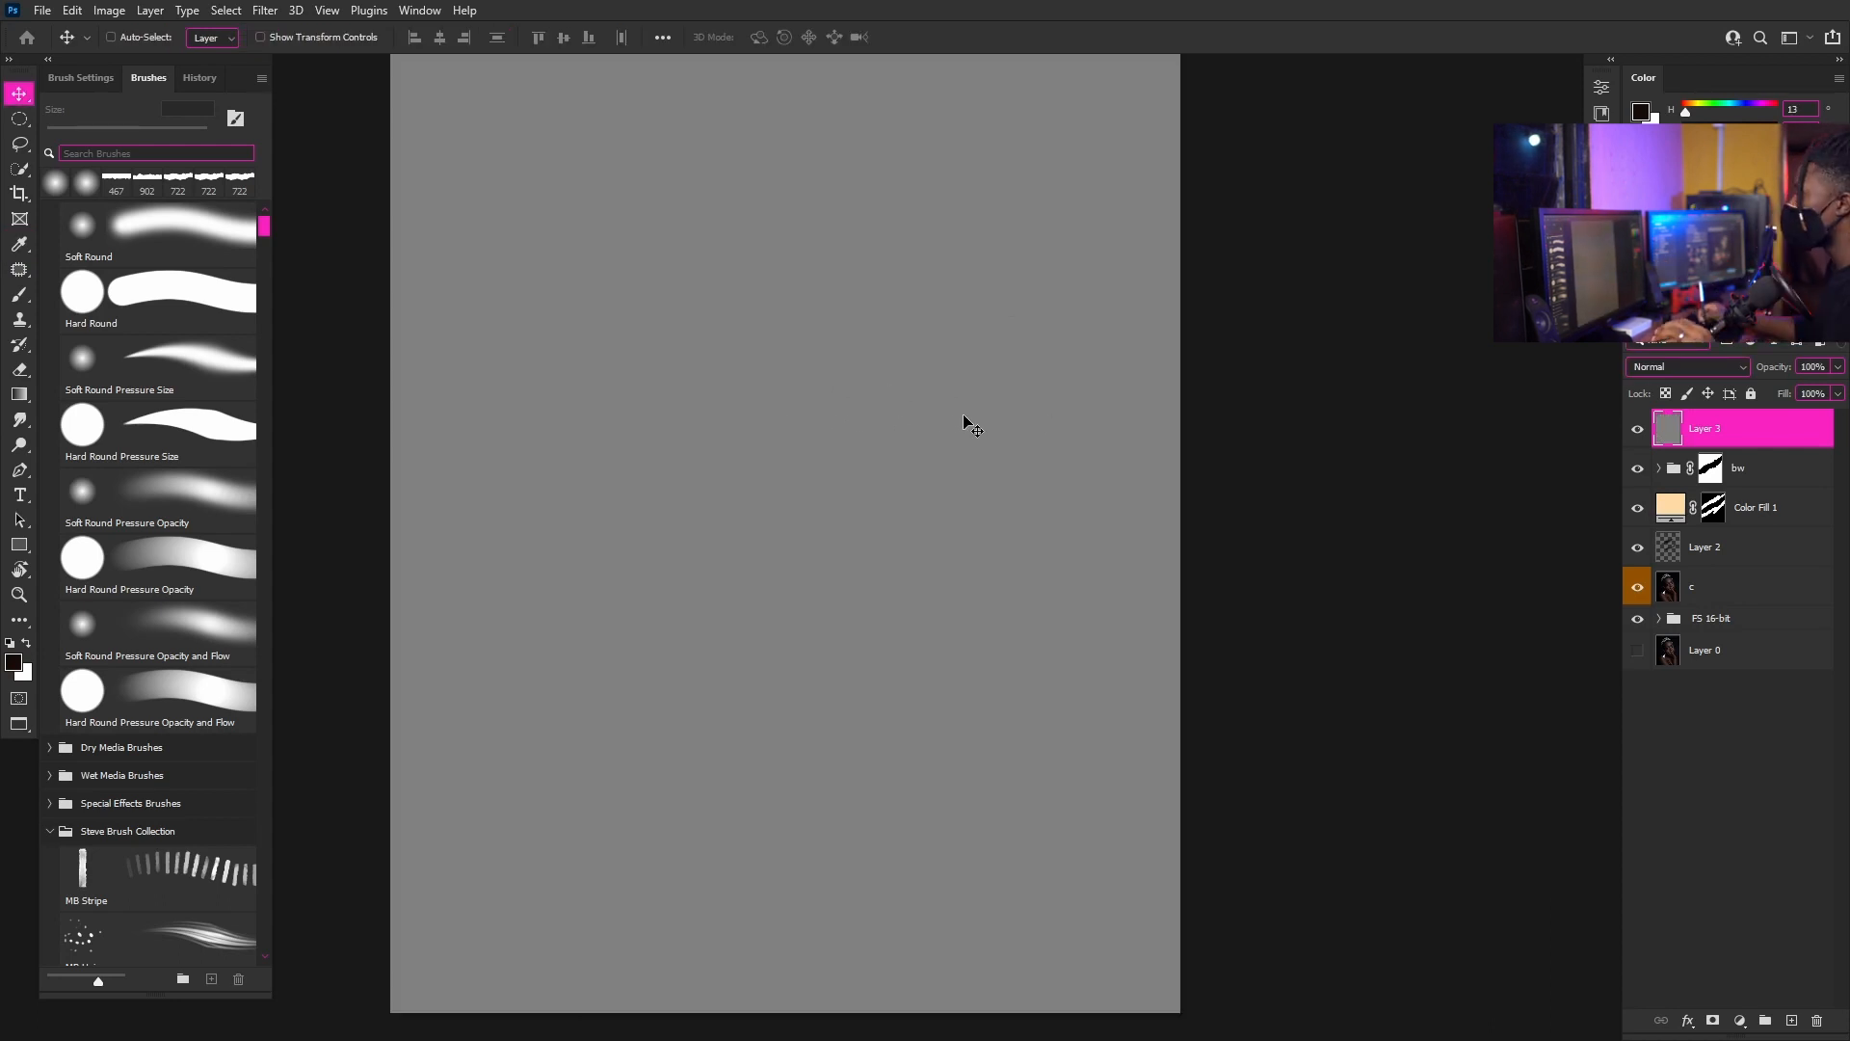
- Set the gray layer's blend mode to Soft Light
scroll(1002, 387, down, 5)
scroll(978, 306, up, 6)
scroll(958, 284, down, 1)
scroll(957, 294, up, 1)
click(1732, 367)
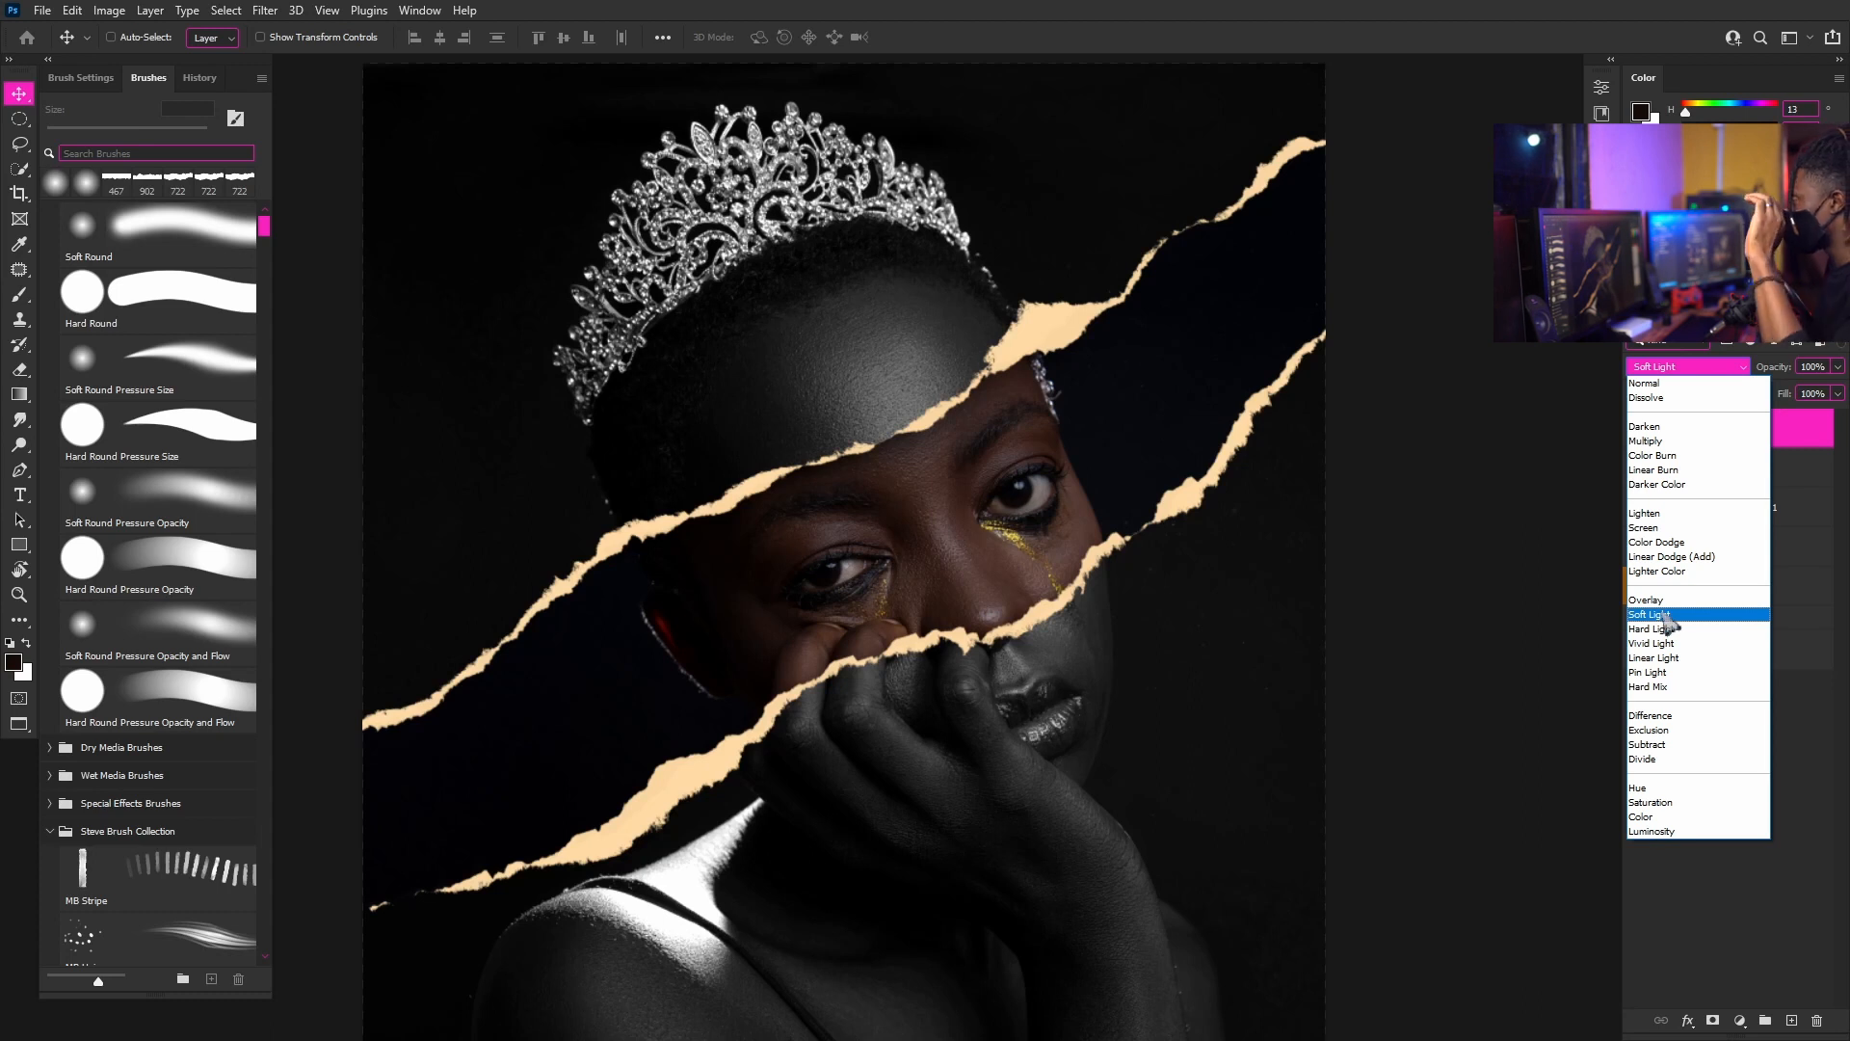
click(1668, 614)
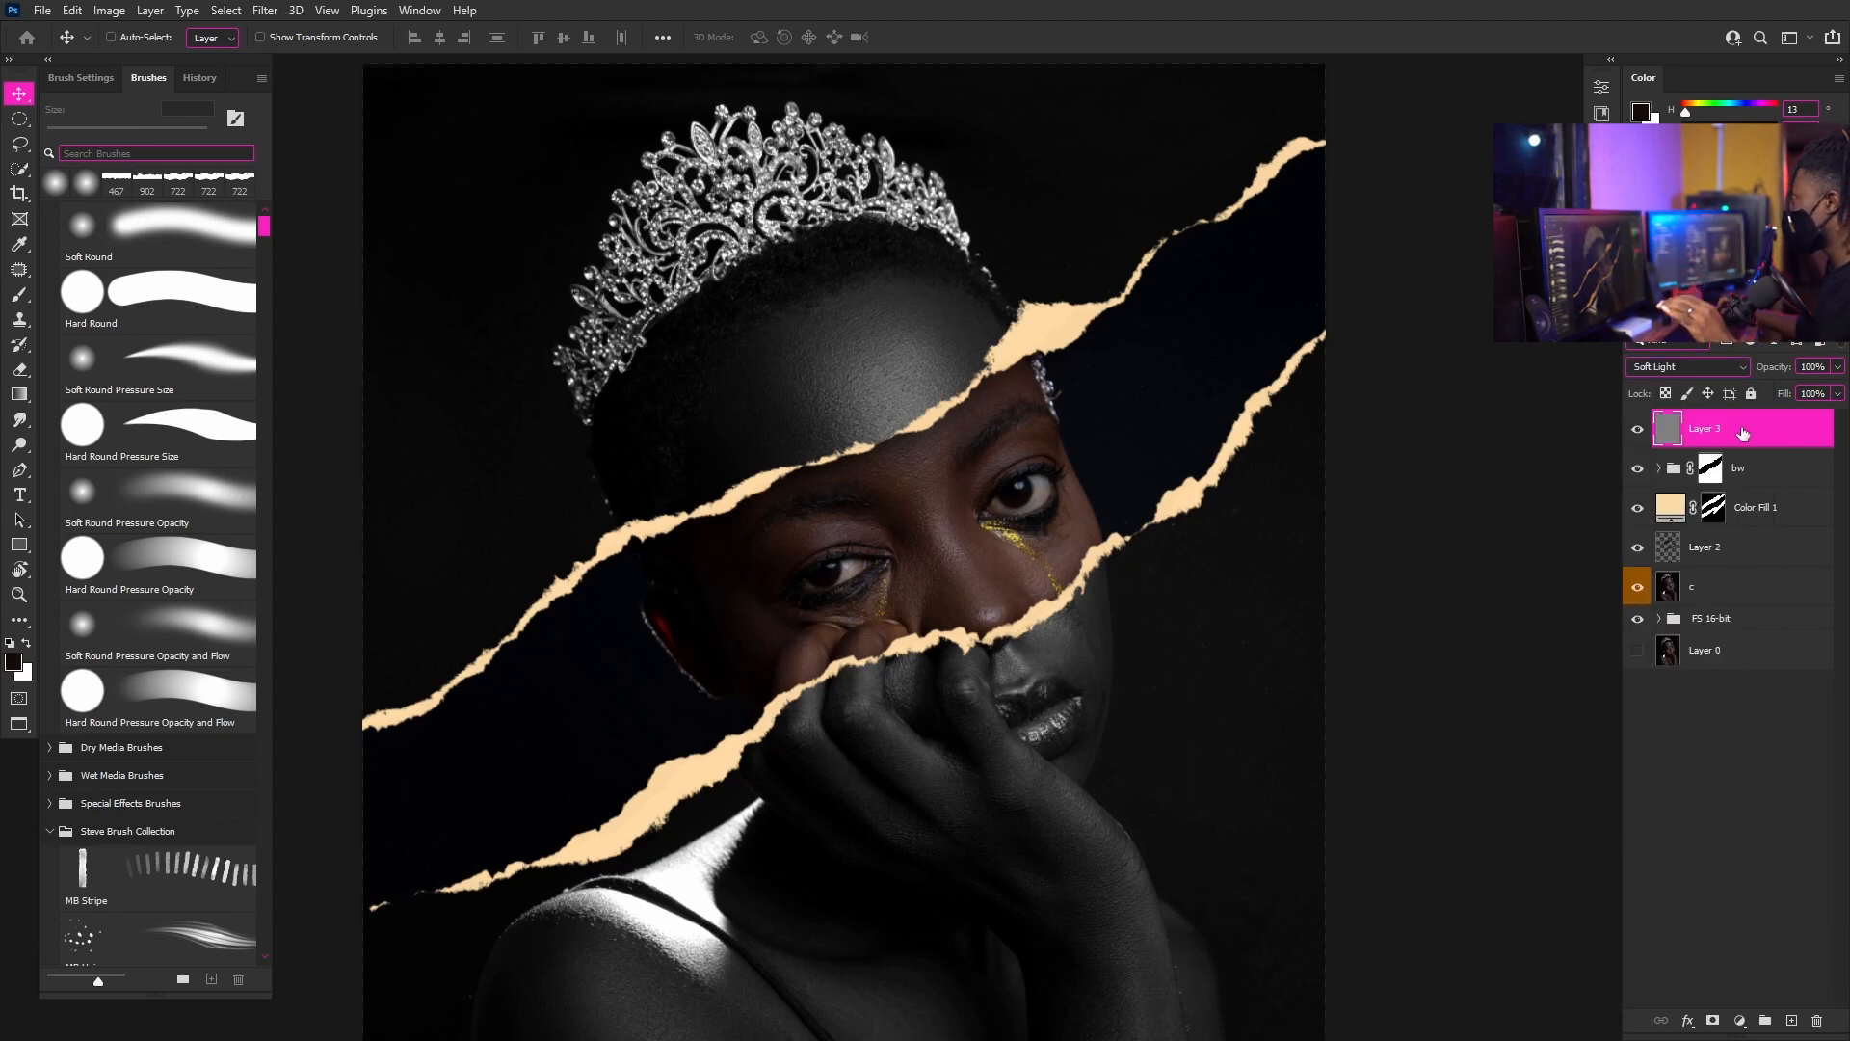
- Rename the gray Soft Light layer D and add a duplicate of it named b
double_click(1706, 429)
text(D)
key(Return)
key(ctrl+j)
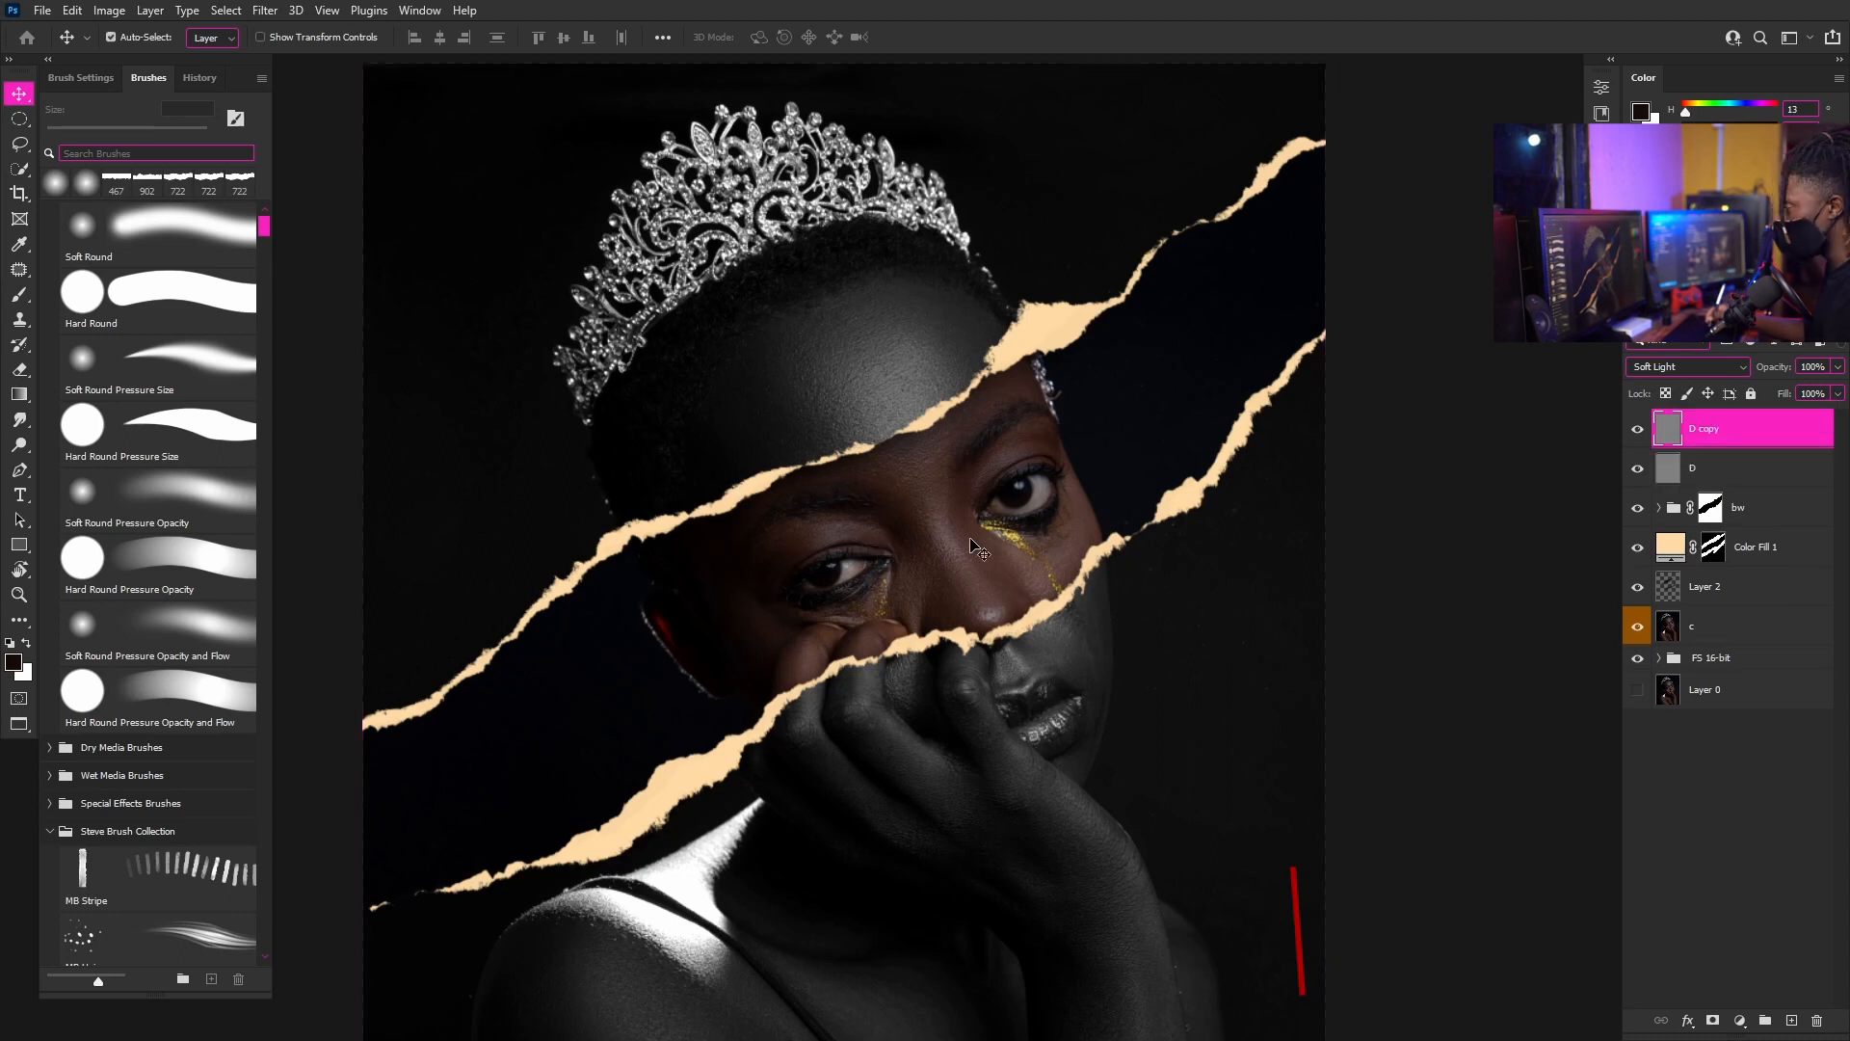
double_click(1702, 434)
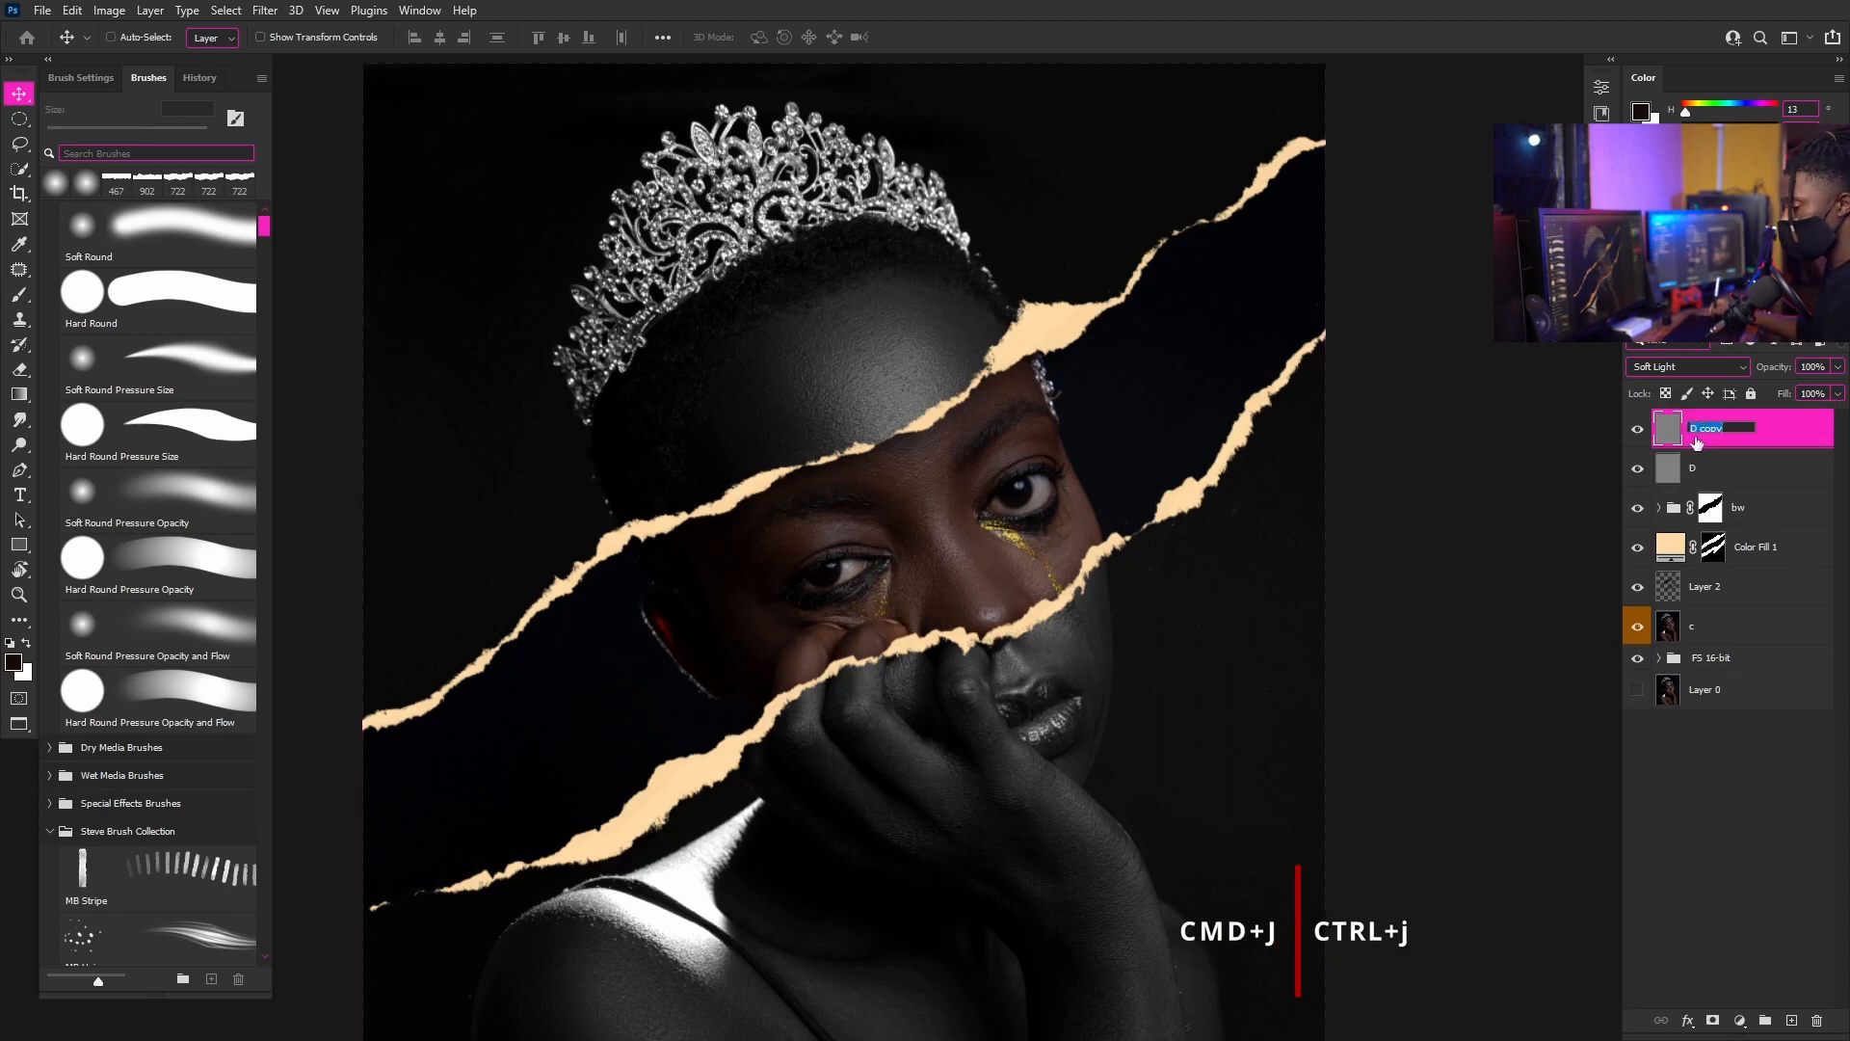
text(b)
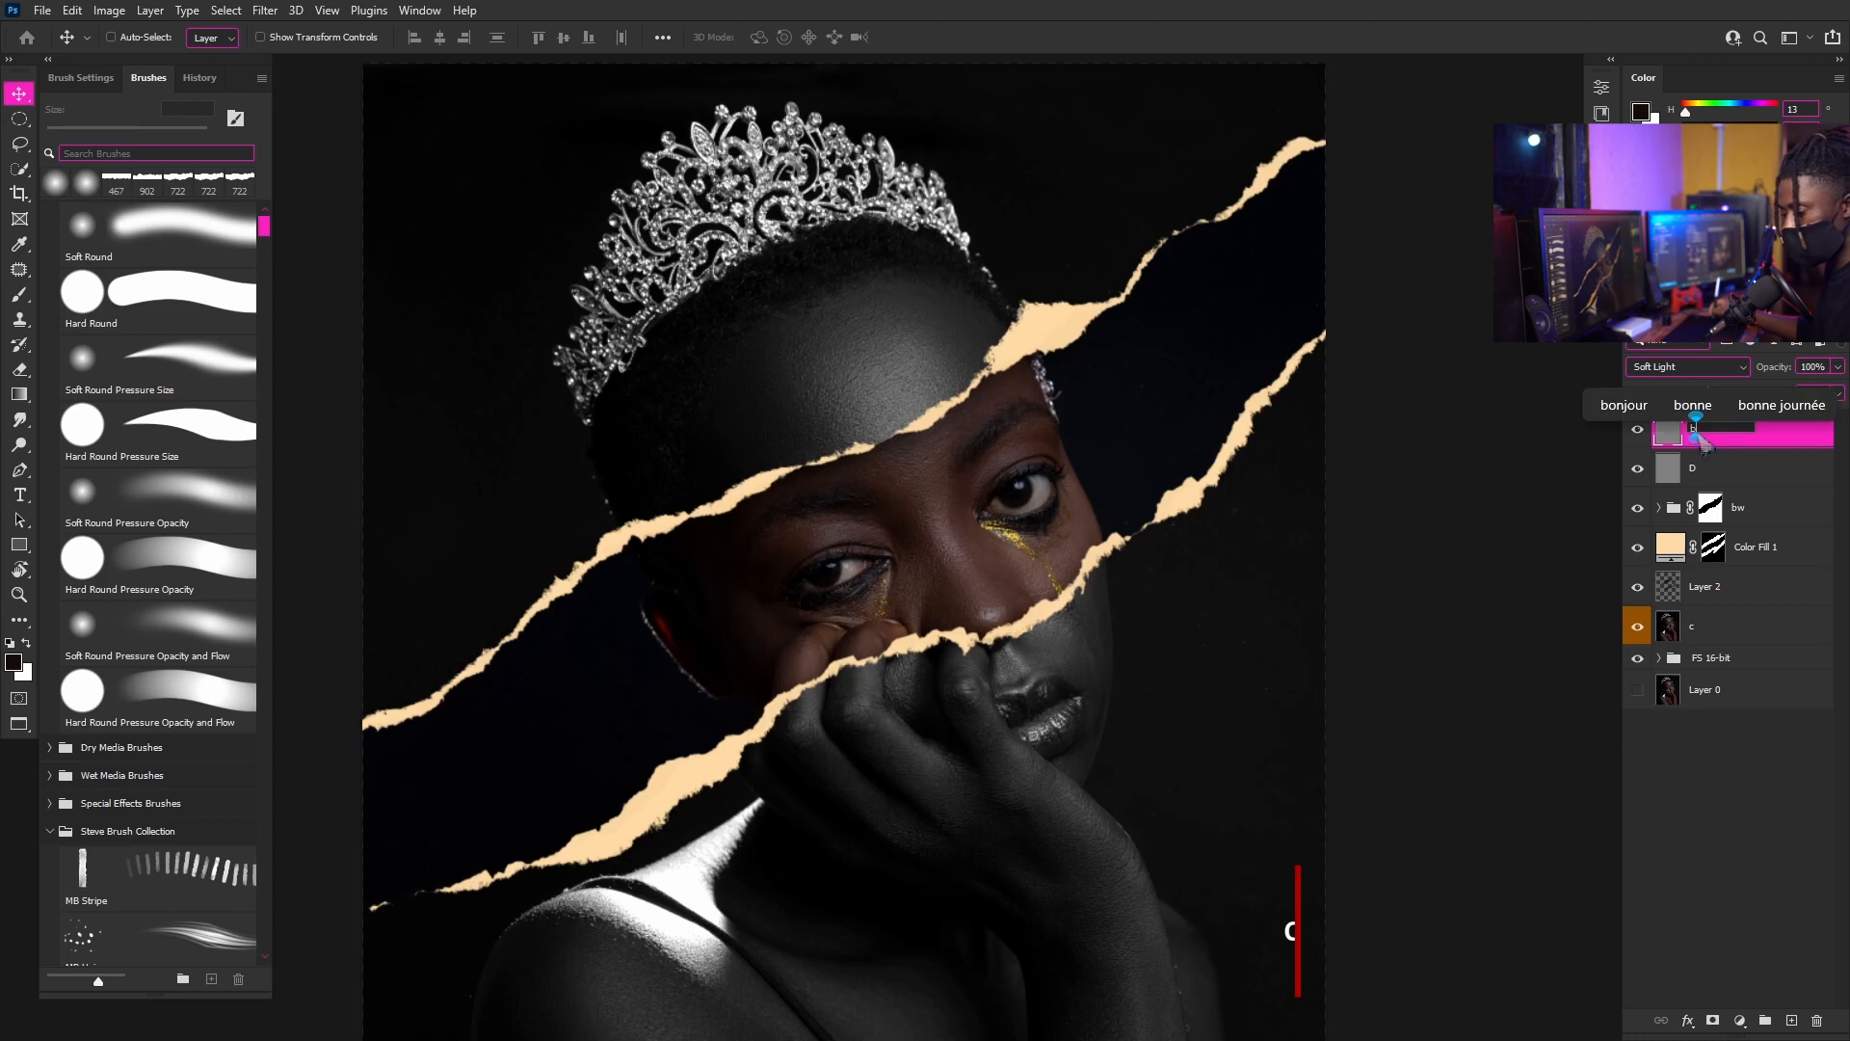
- Group the layers b and D as DB and place D above b inside the group
shift+click(1728, 468)
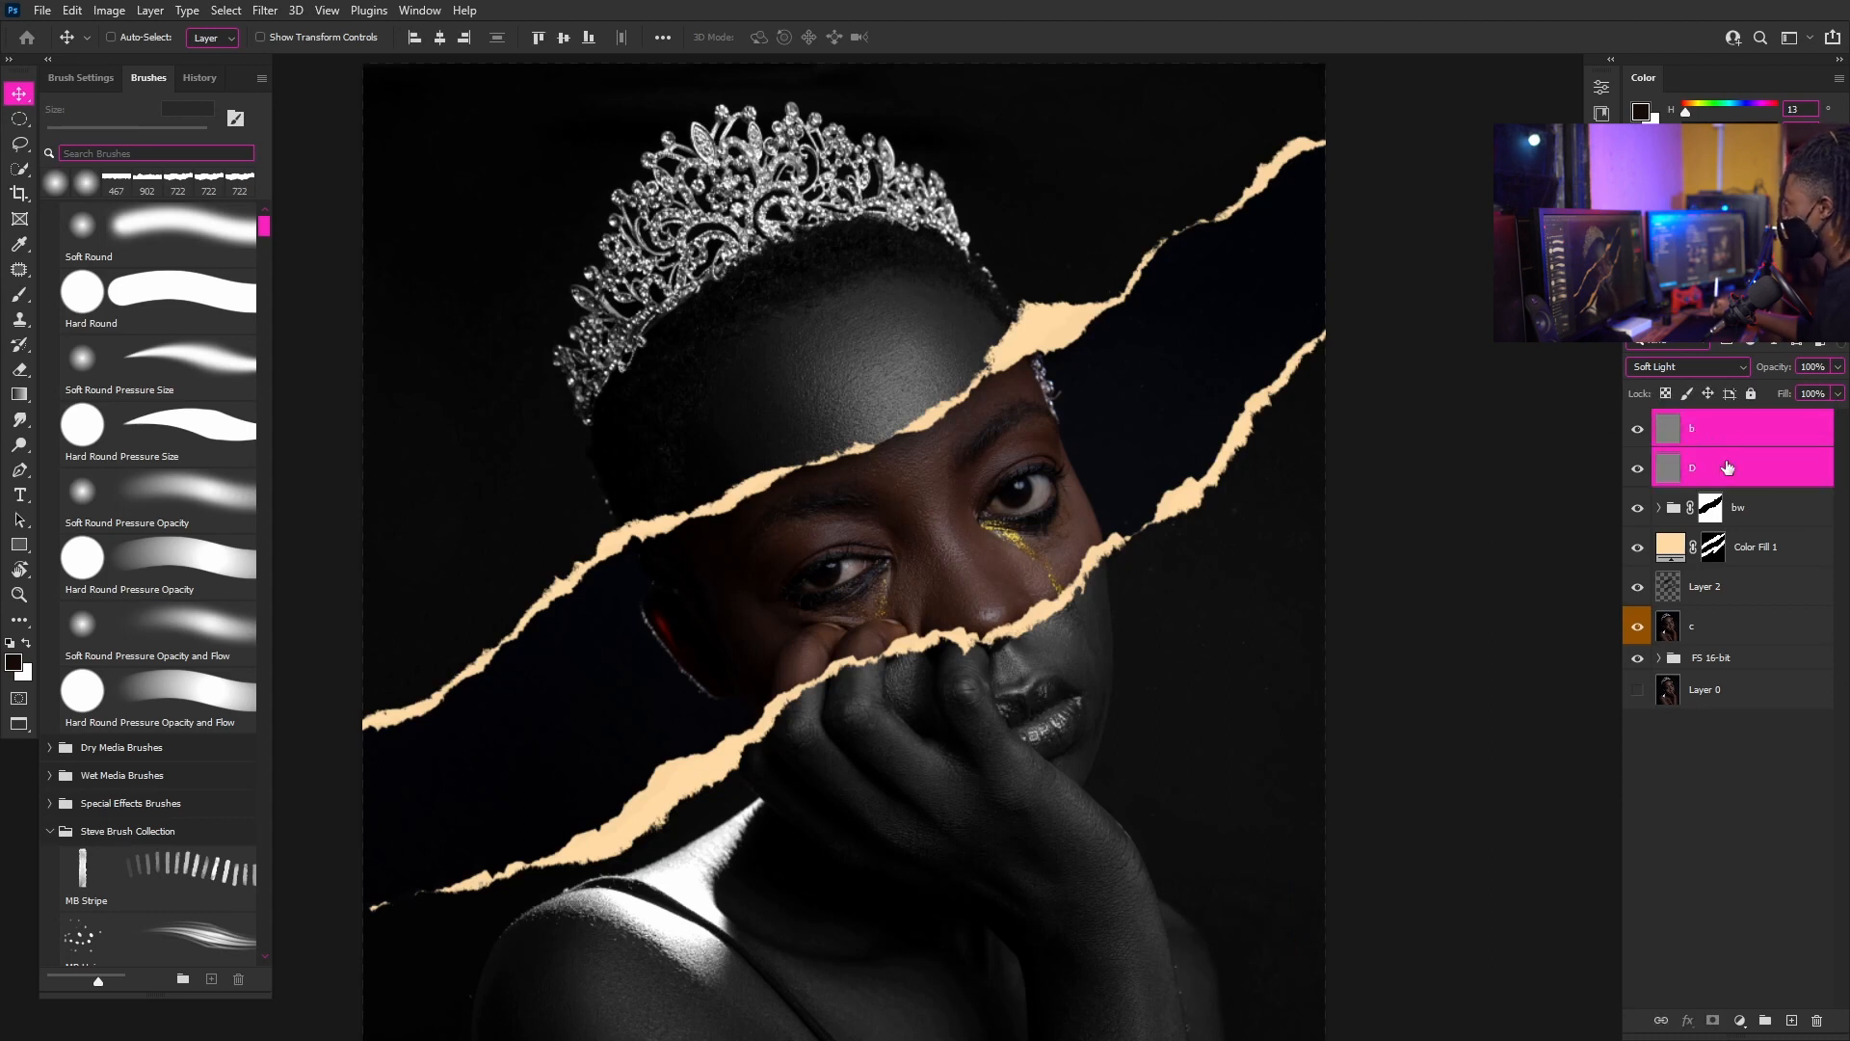
key(ctrl+g)
double_click(1707, 421)
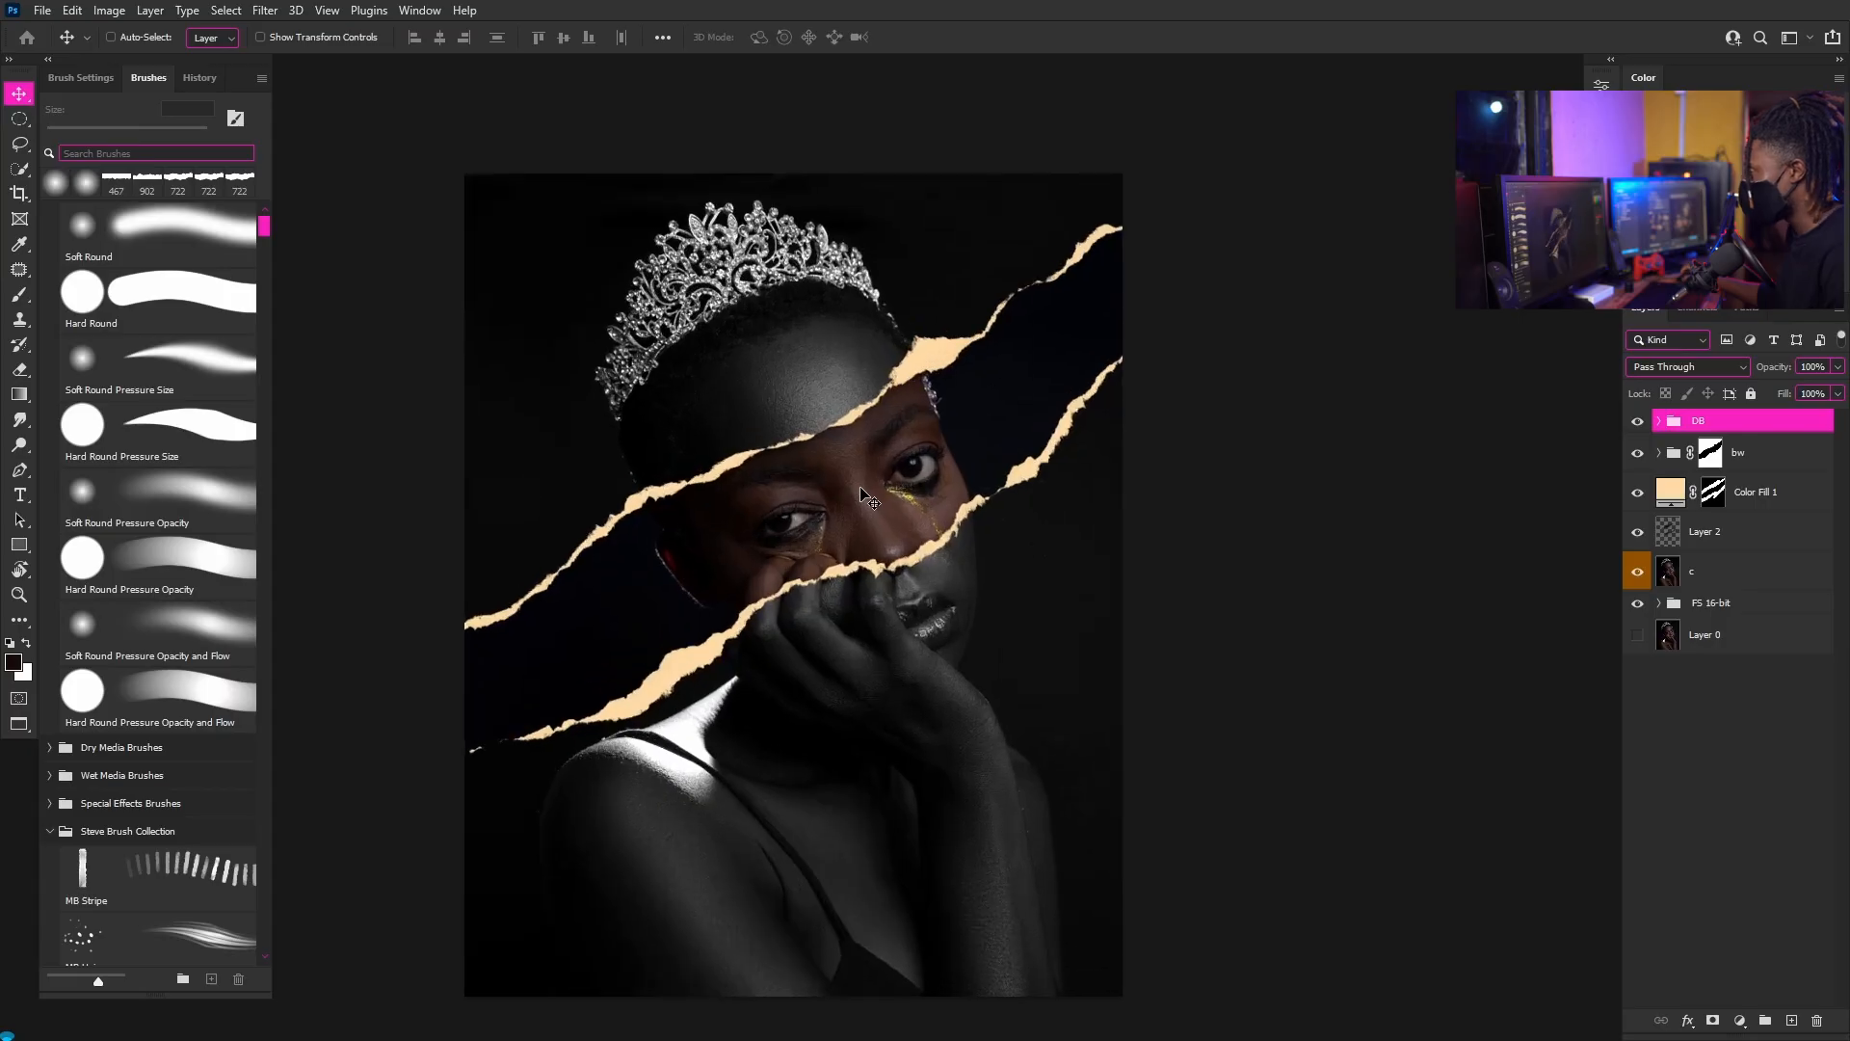
click(1659, 421)
drag(1721, 493, 1715, 465)
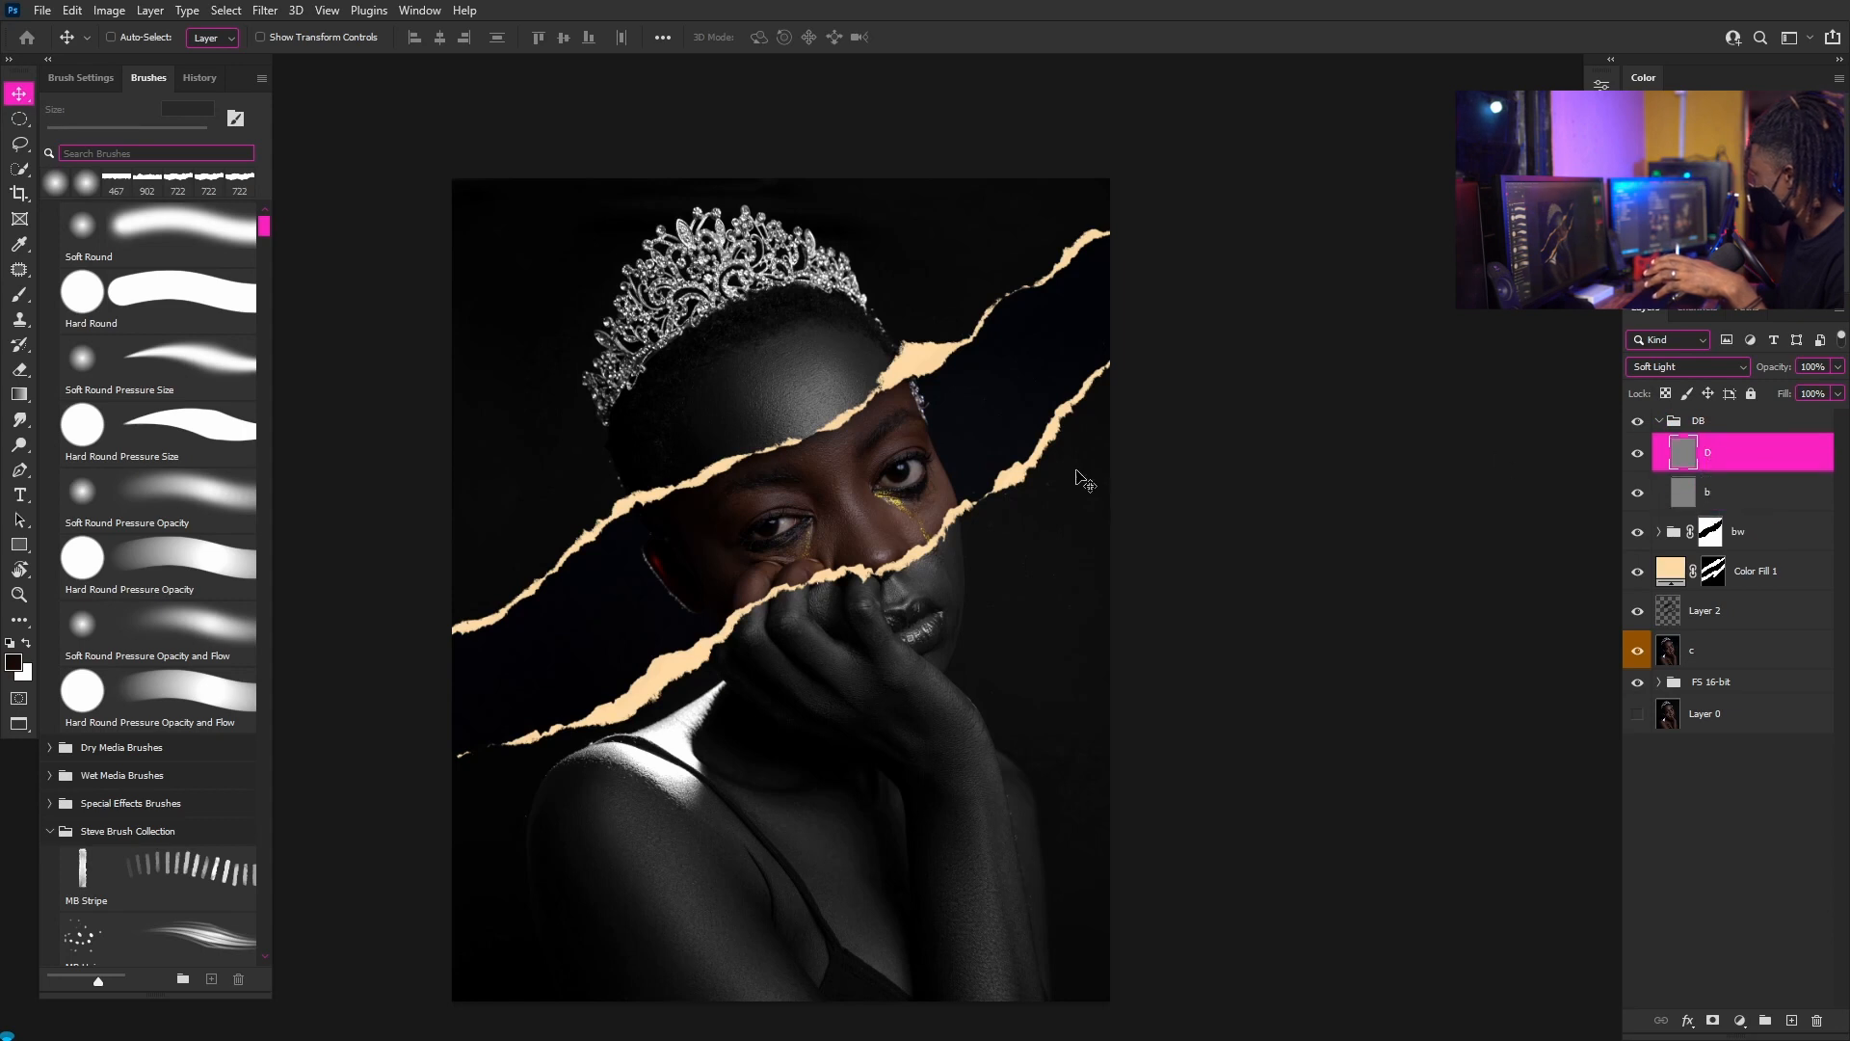
- Choose the Dodge Tool and set its exposure to 3%
click(19, 445)
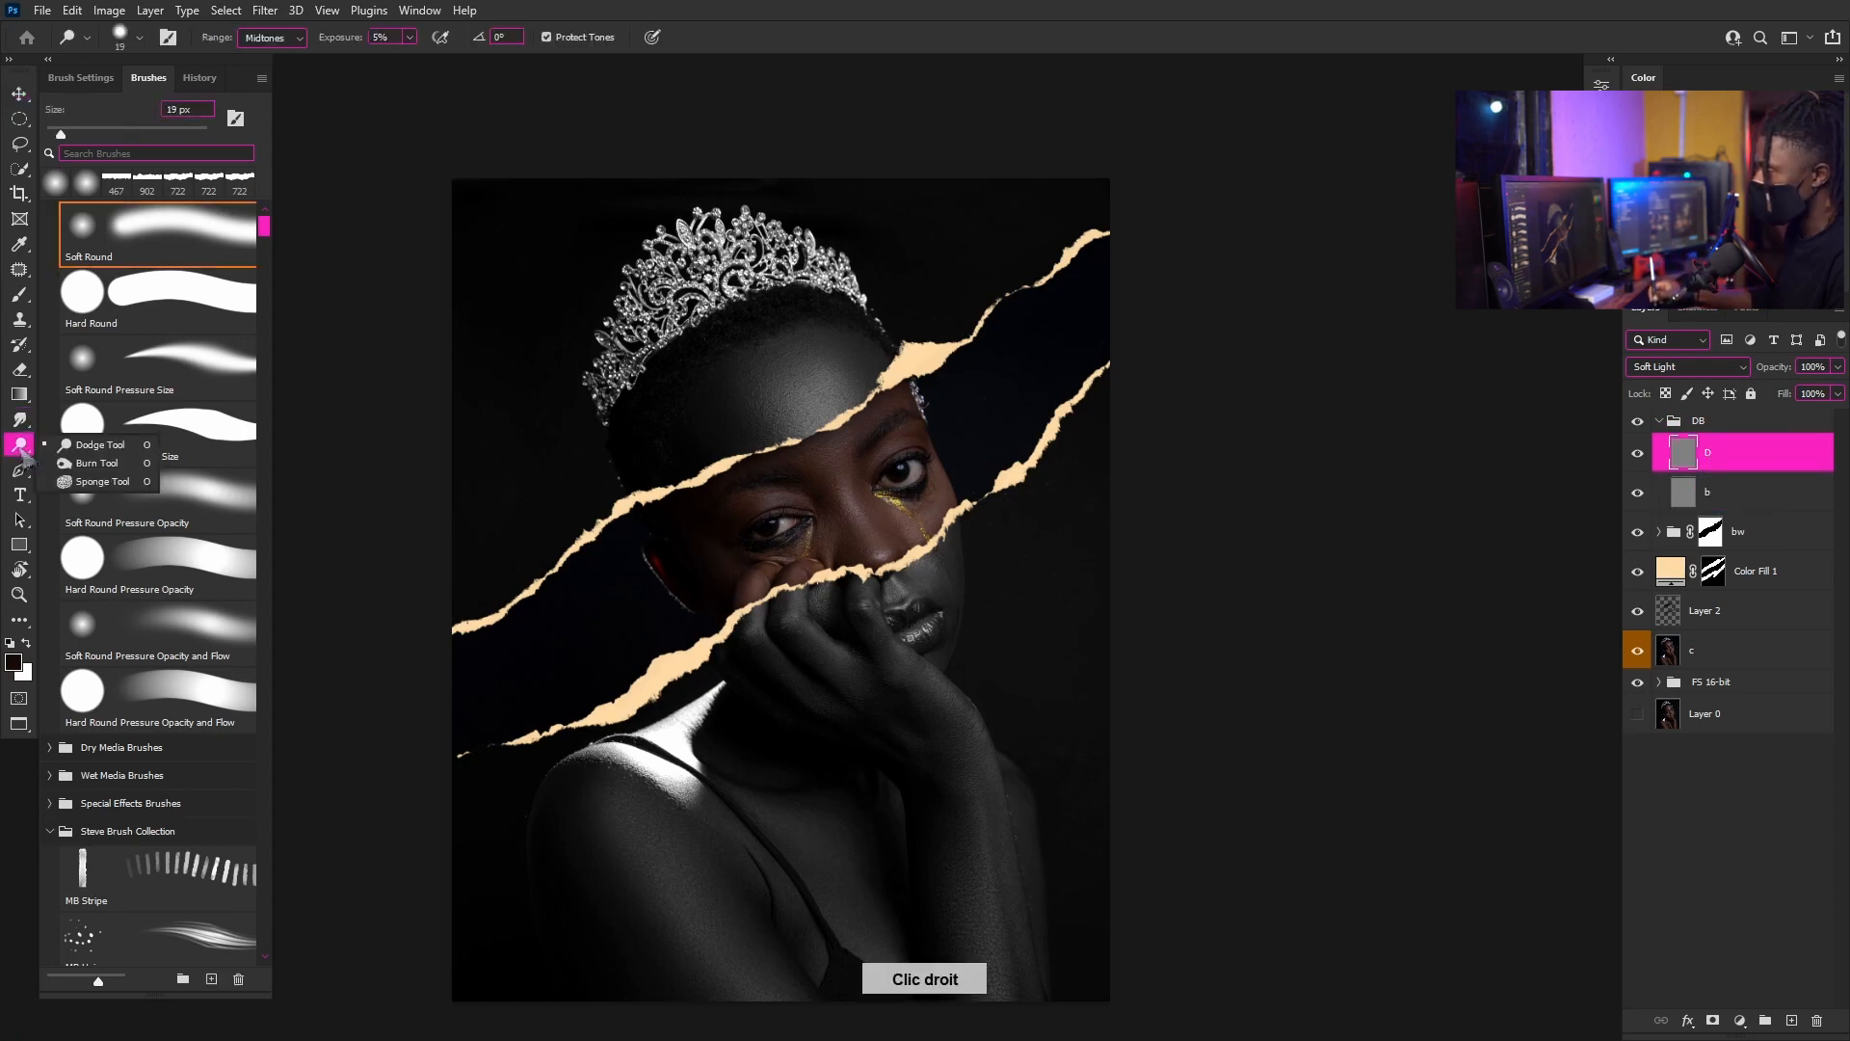
click(79, 449)
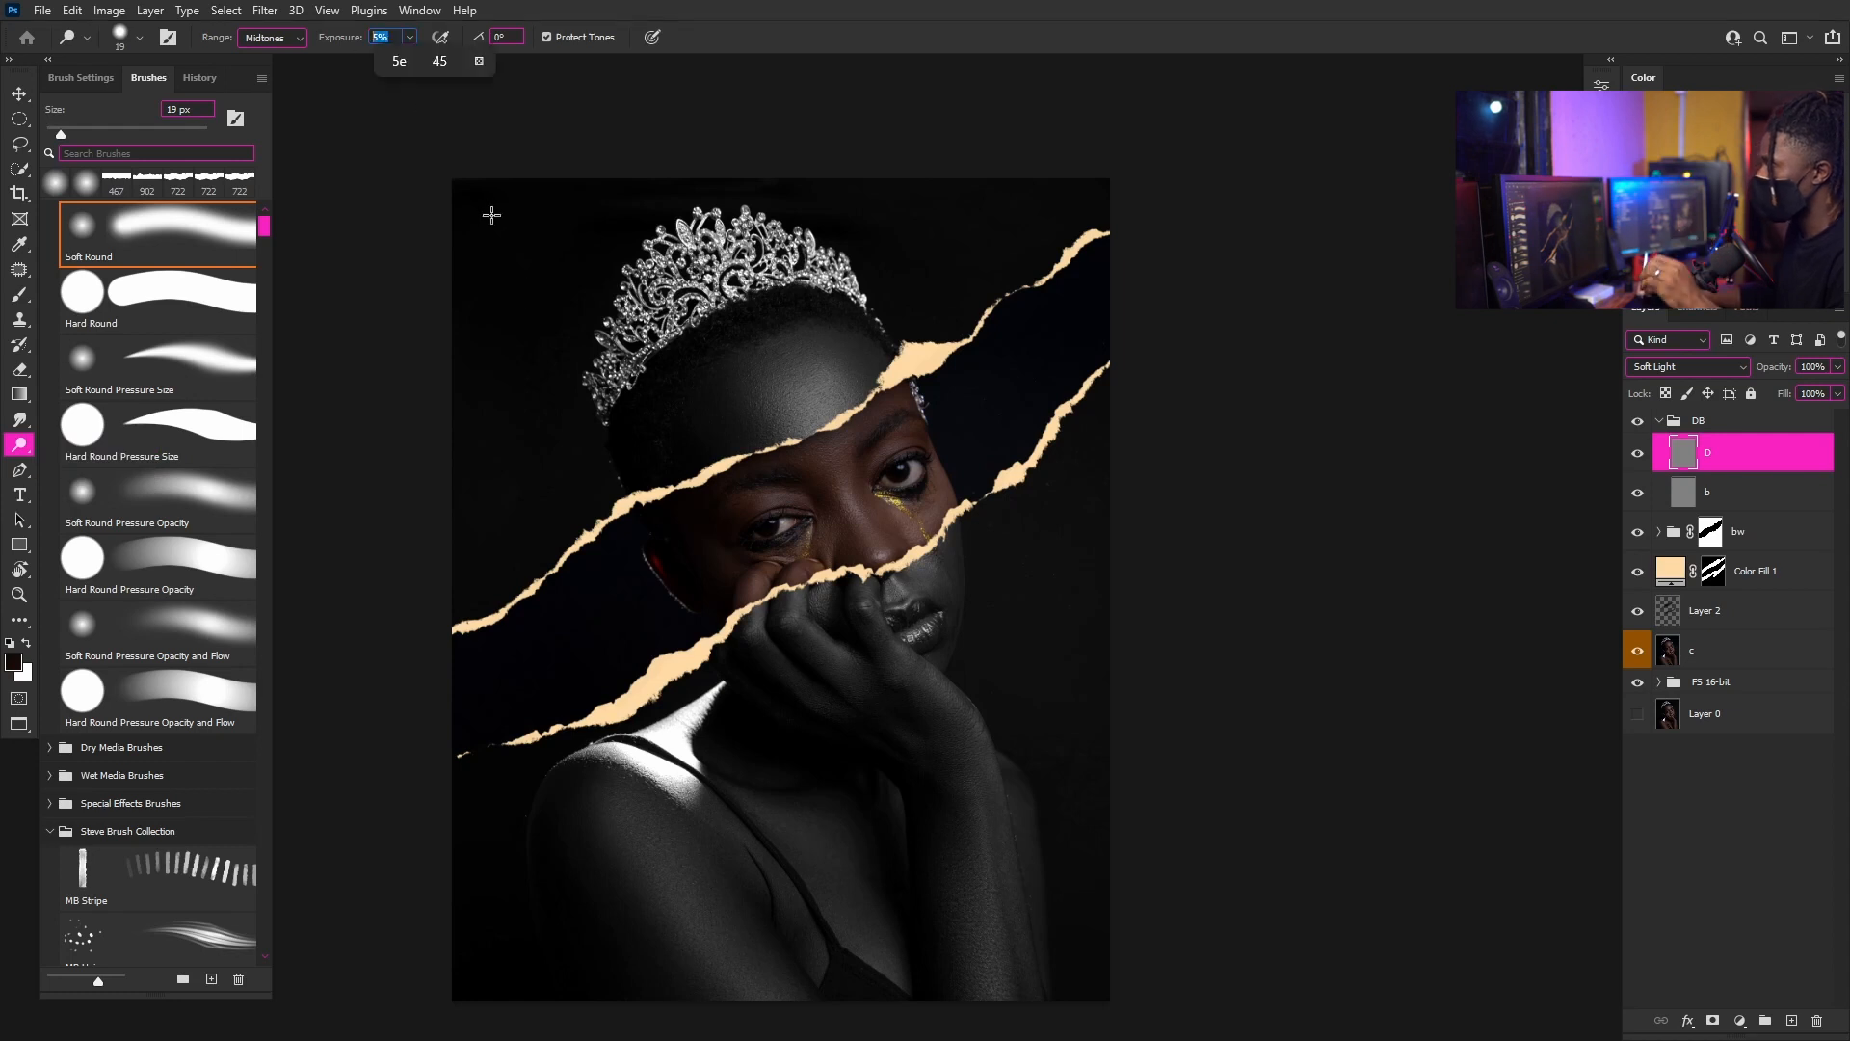
text(3)
key(Return)
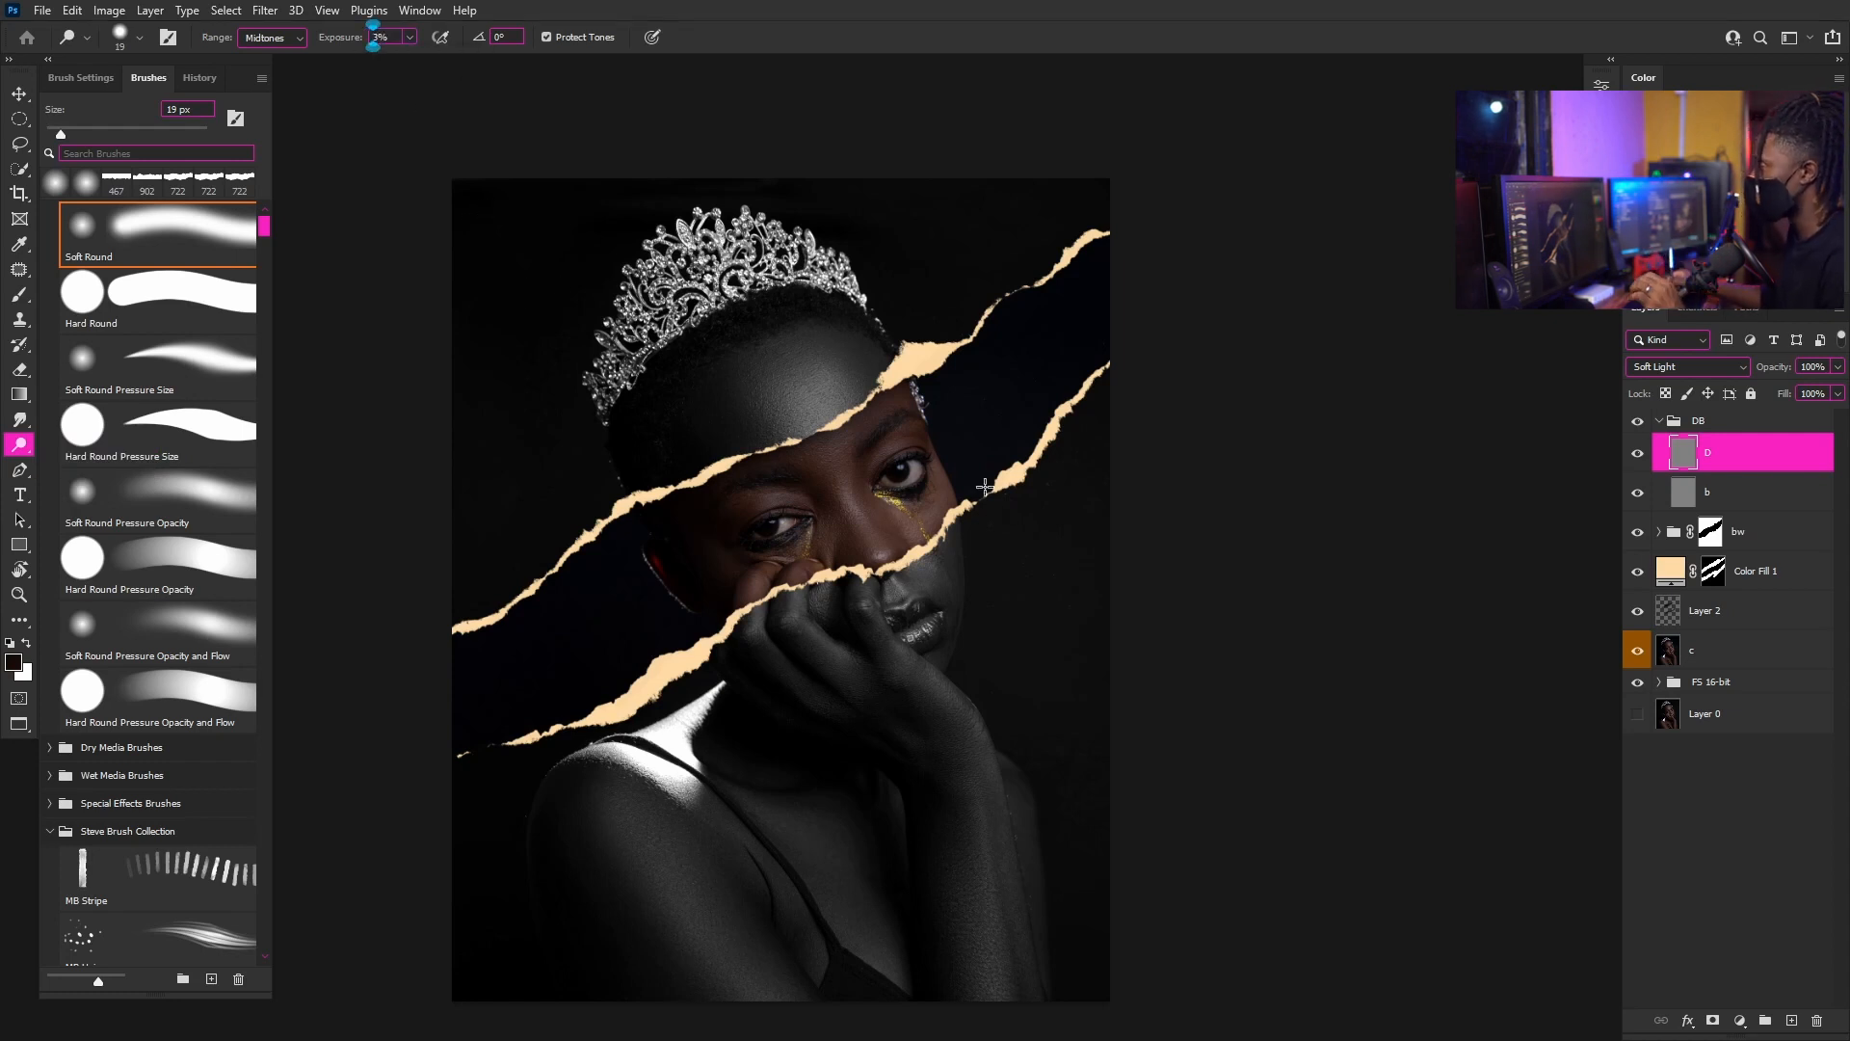
- Dodge the highlights on the forehead, nose bridge and upper lip on layer D, resizing the soft round brush down to about 50 px
mouse_move(821, 386)
mouse_down()
mouse_move(913, 388)
mouse_move(788, 388)
mouse_up()
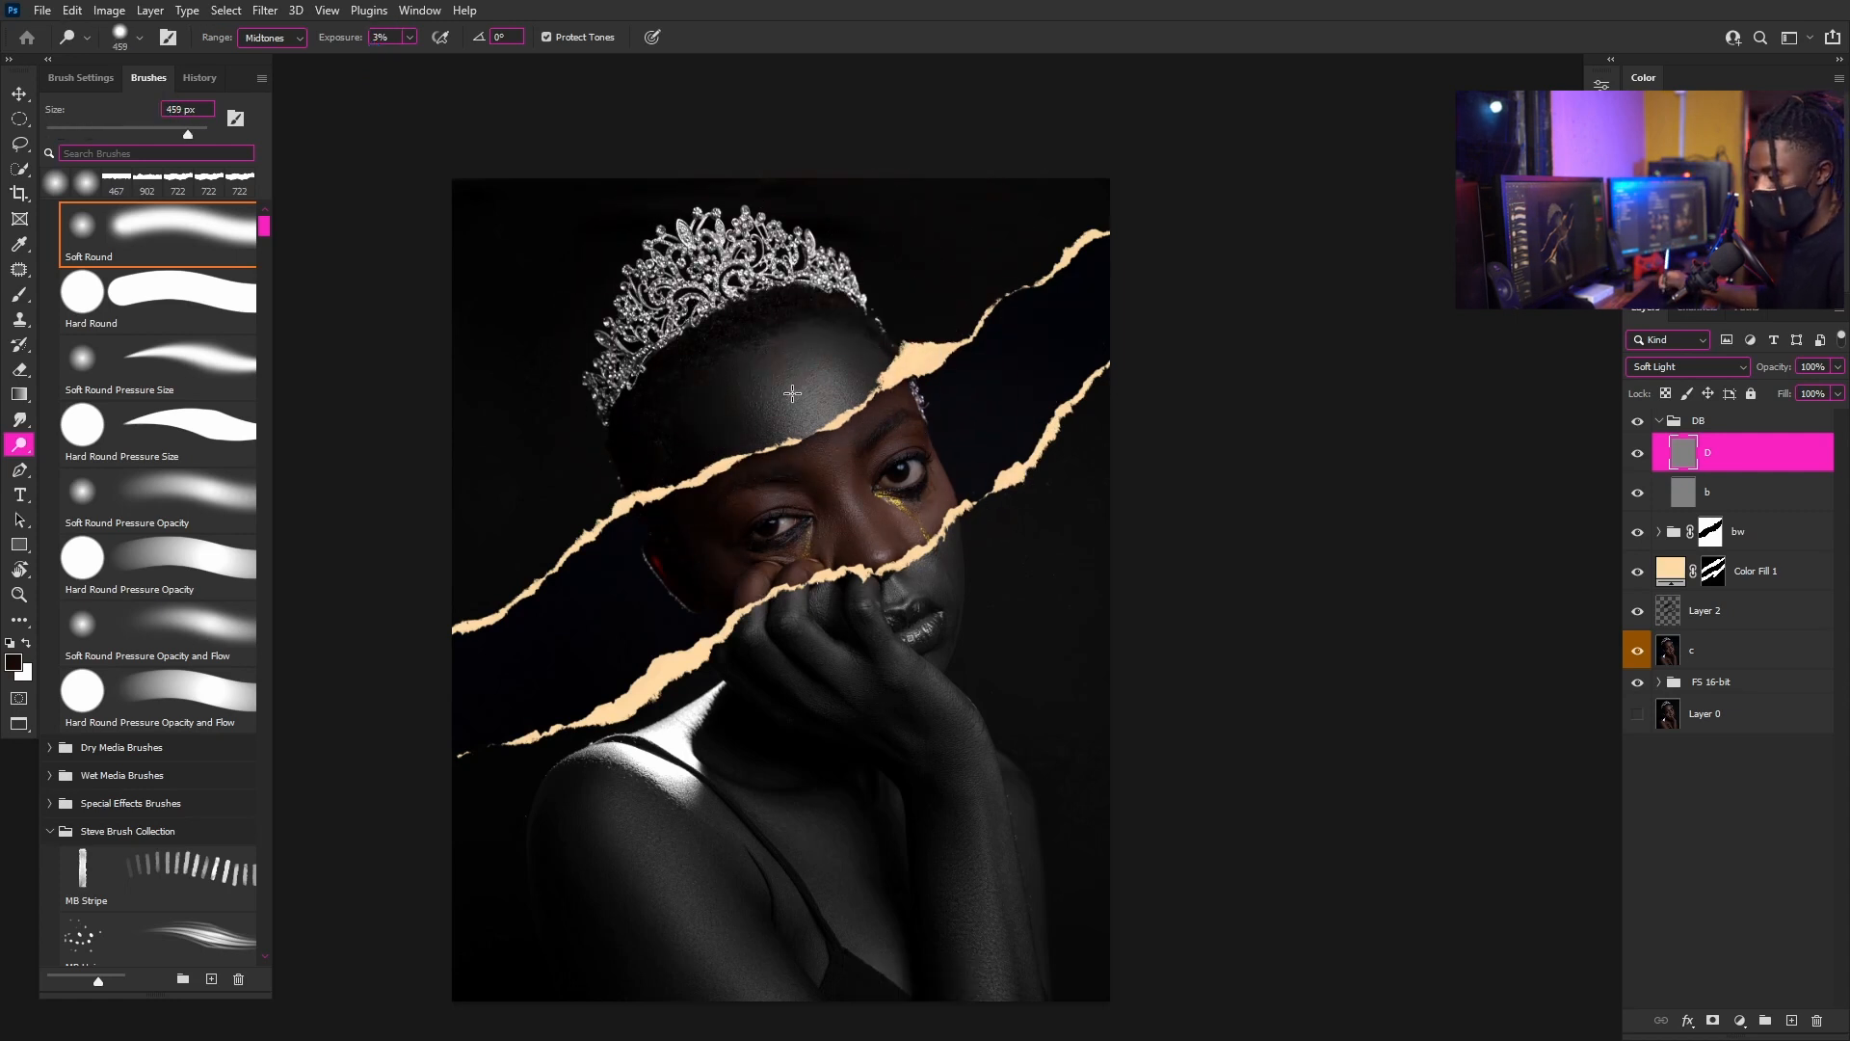
key(Caps_Lock)
scroll(744, 394, up, 3)
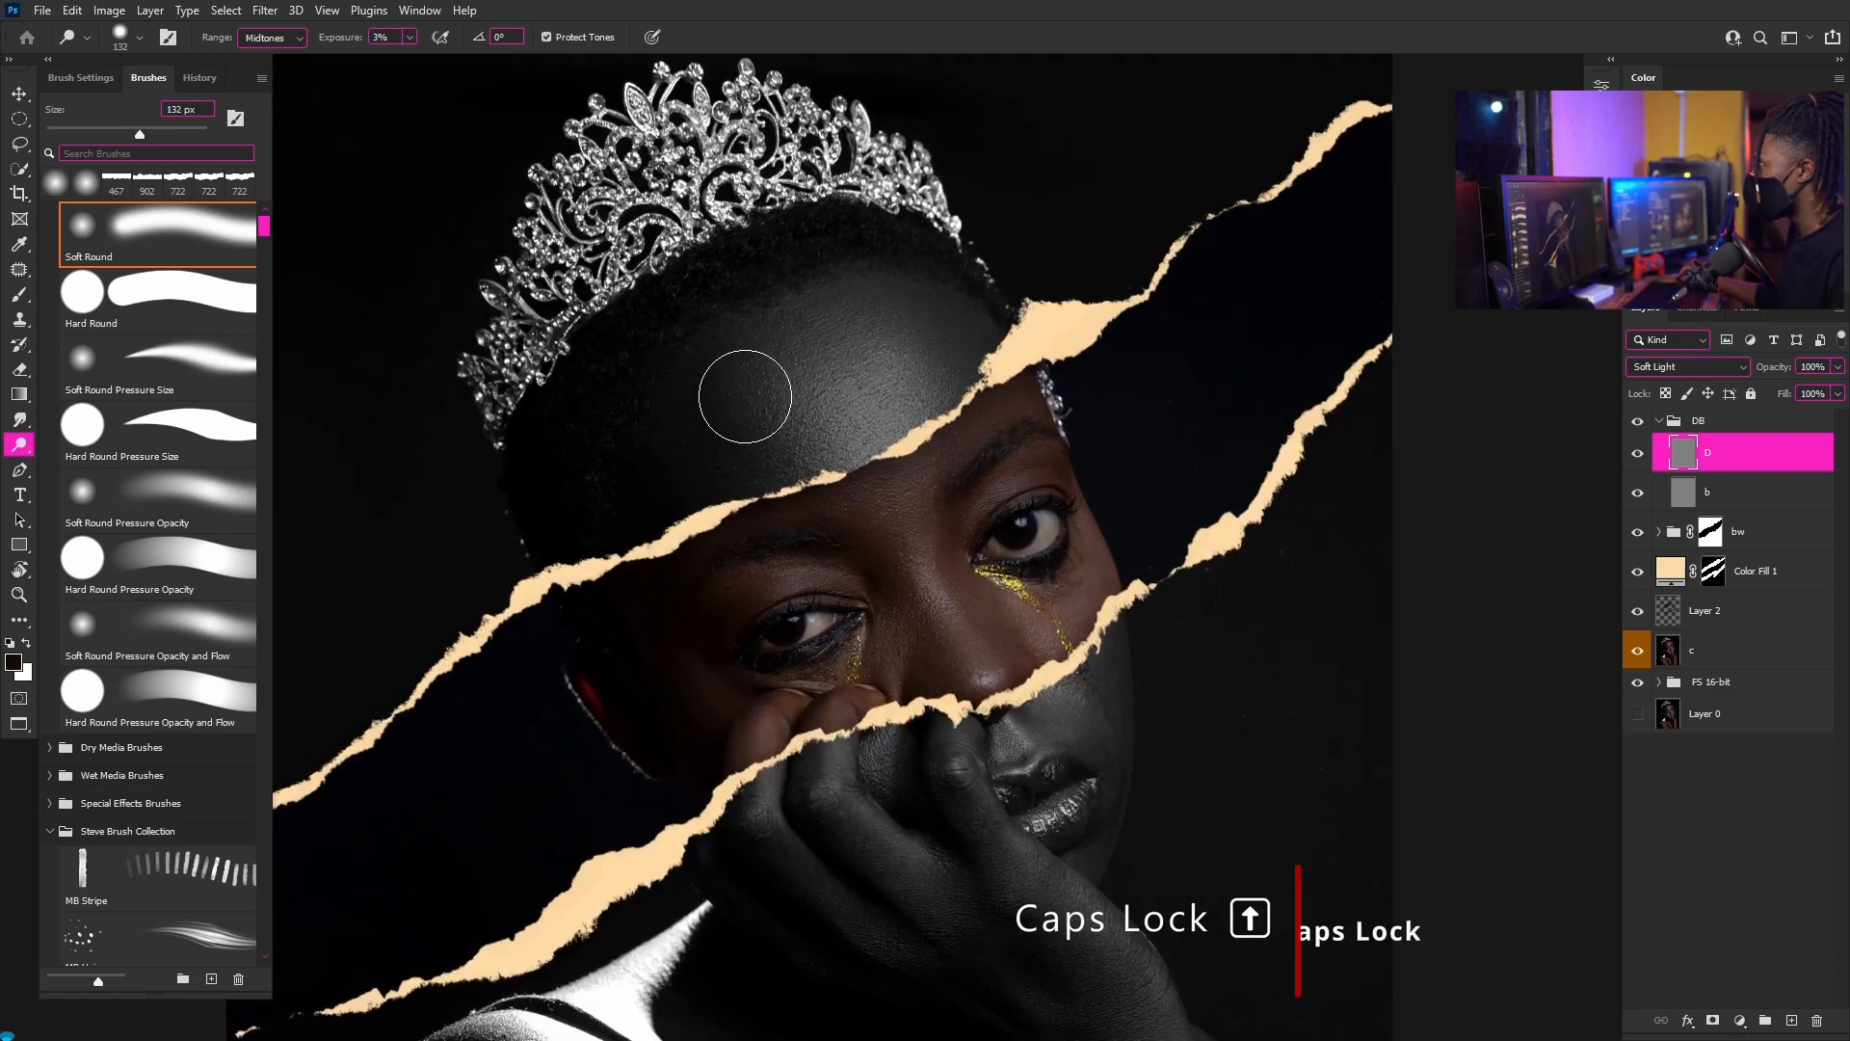
drag(834, 372, 867, 397)
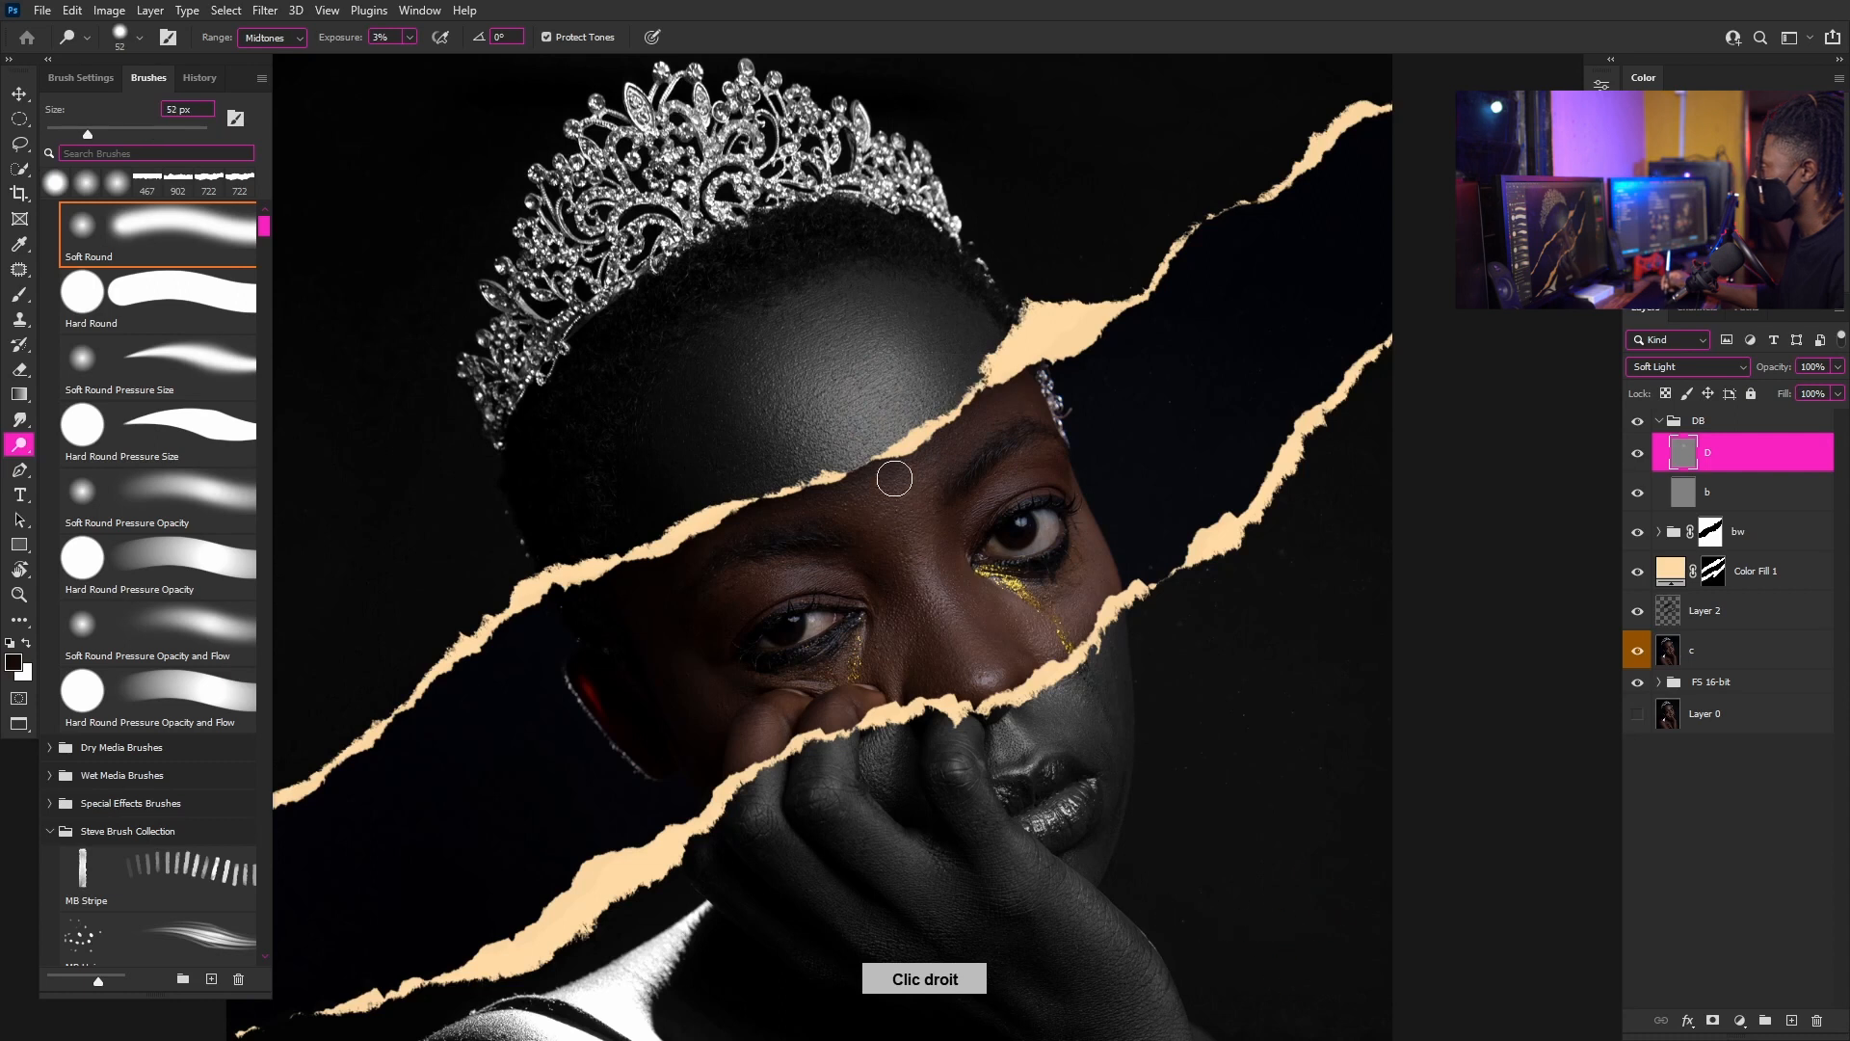
drag(930, 605, 951, 607)
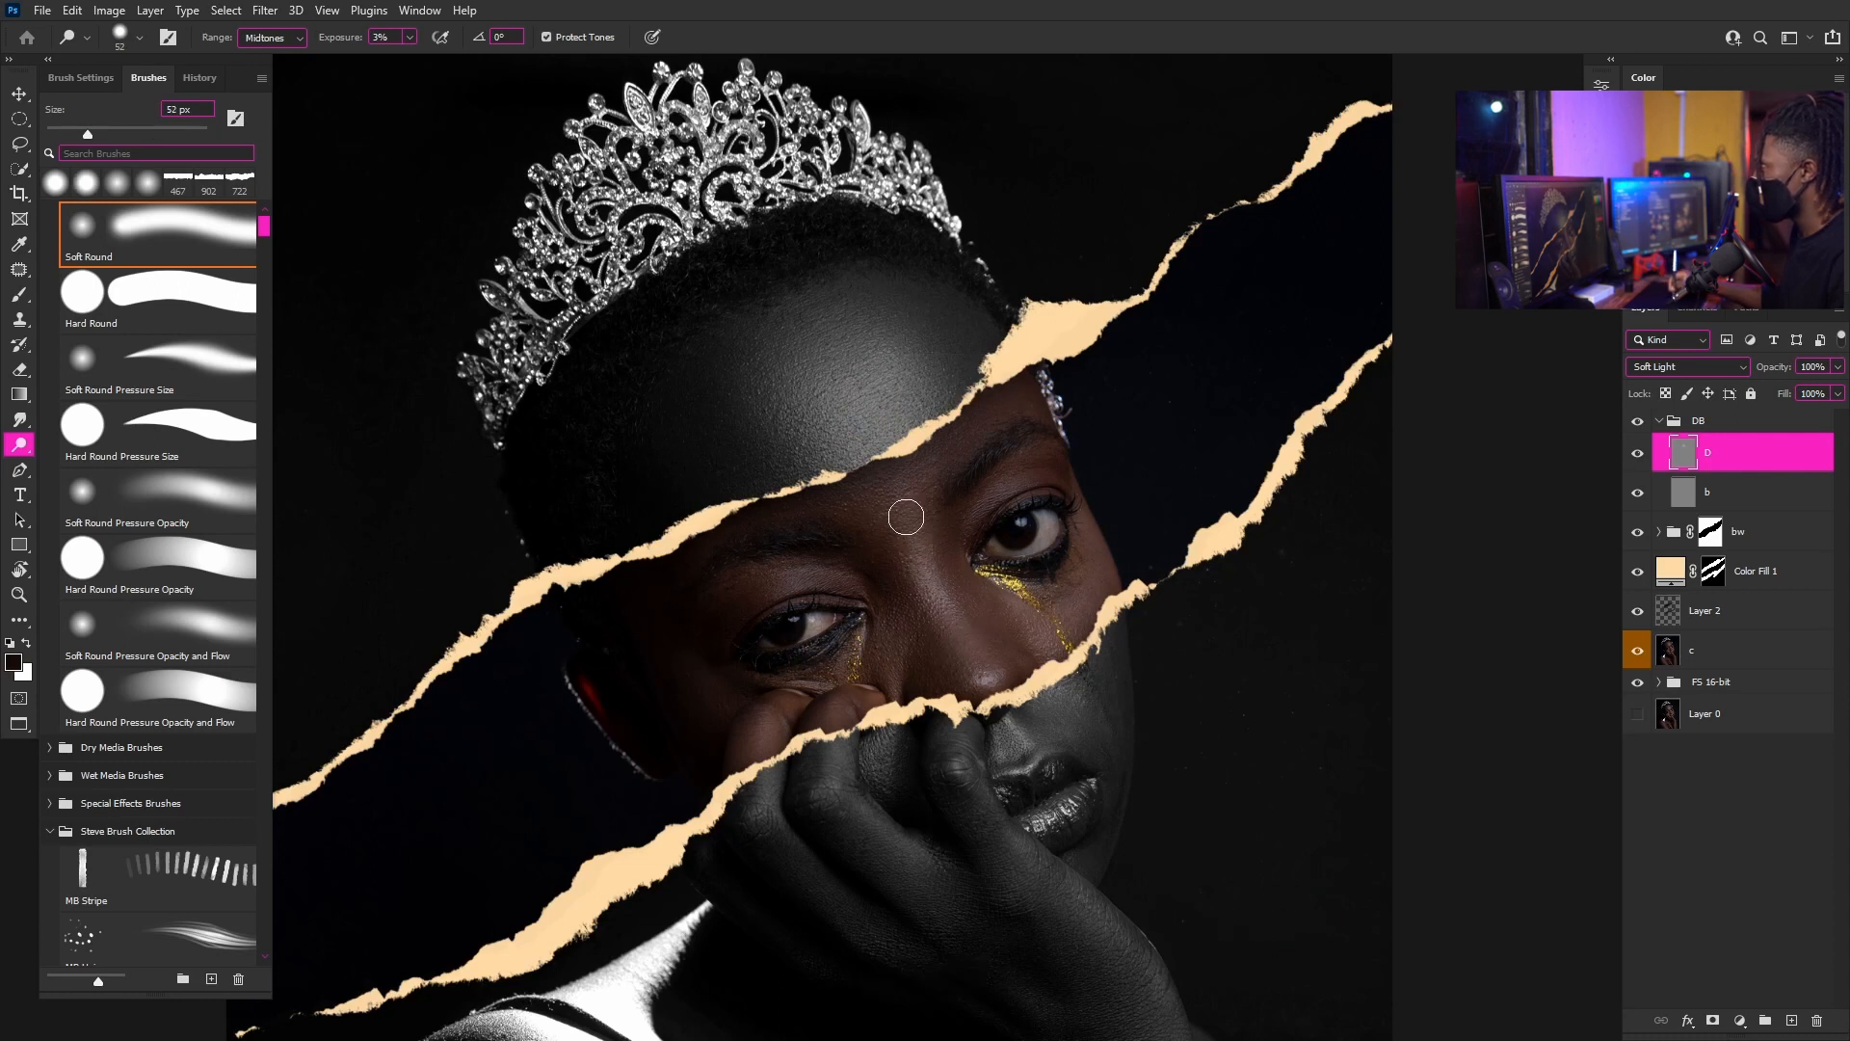
drag(915, 525, 904, 506)
drag(936, 612, 943, 617)
scroll(983, 655, down, 3)
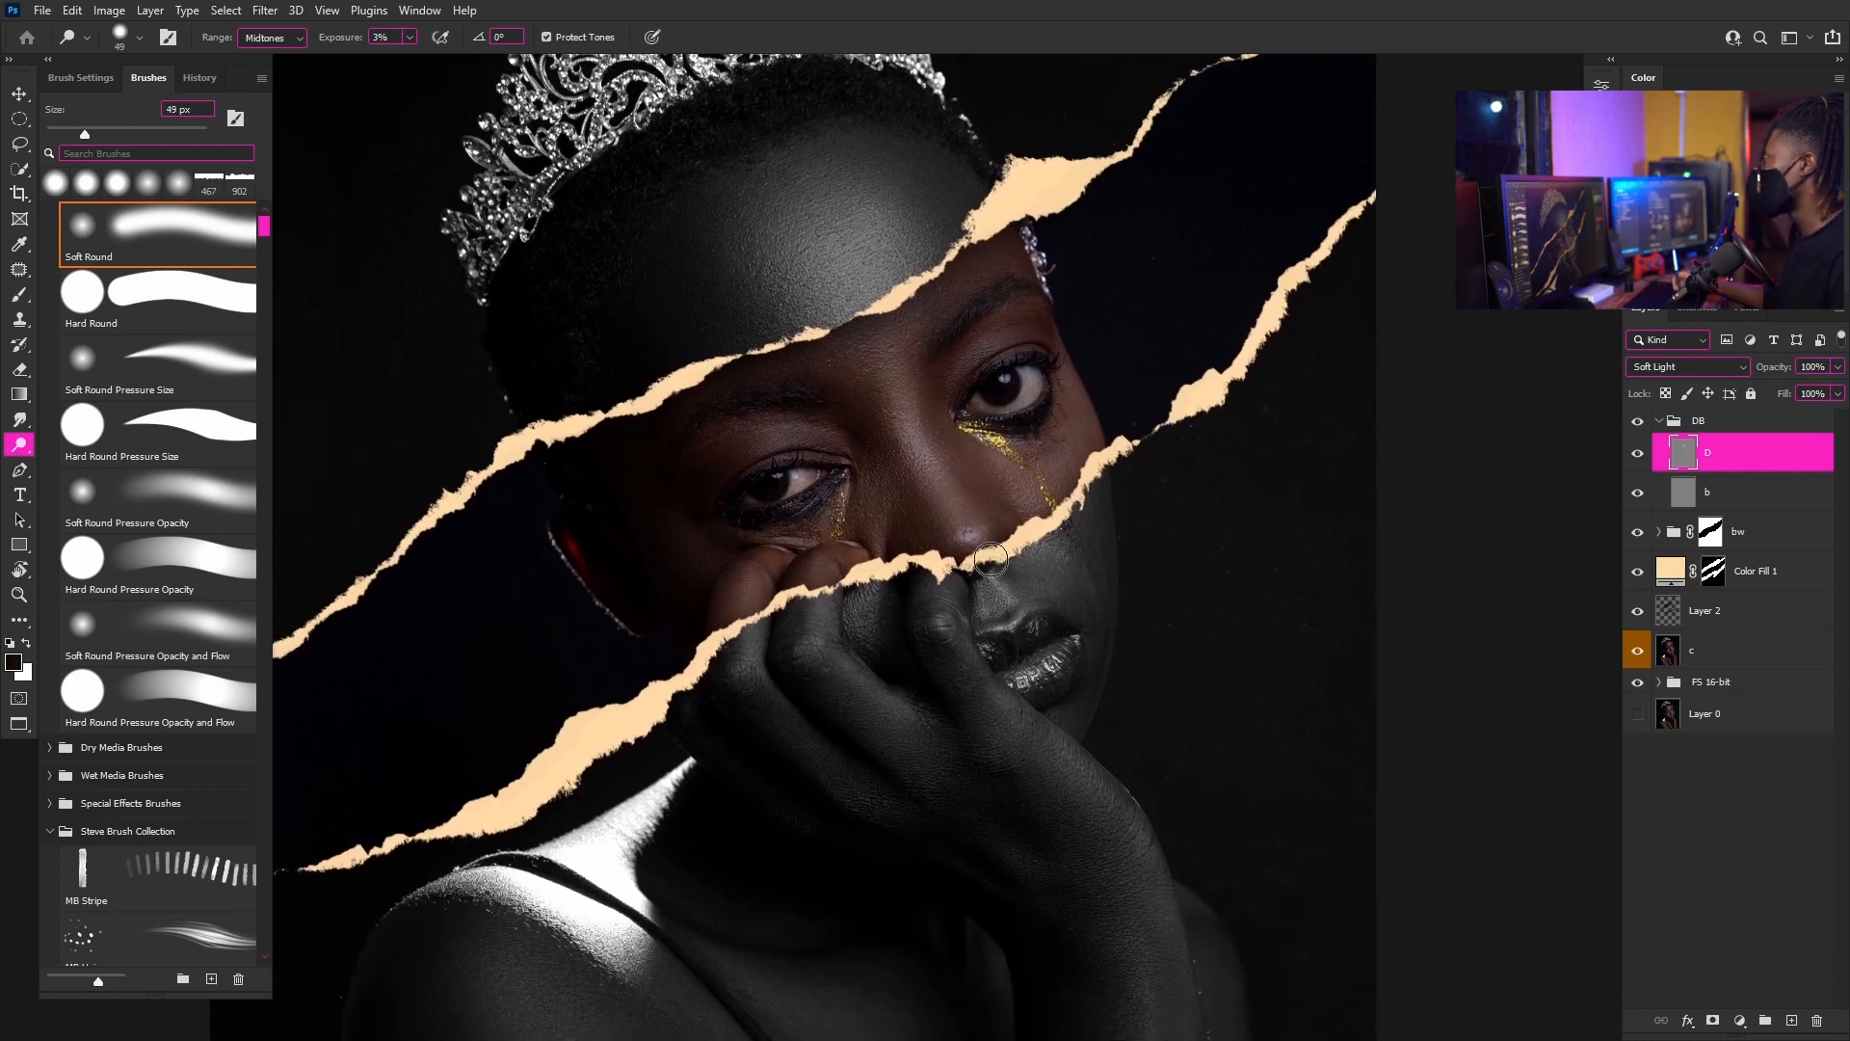
drag(974, 620, 1030, 567)
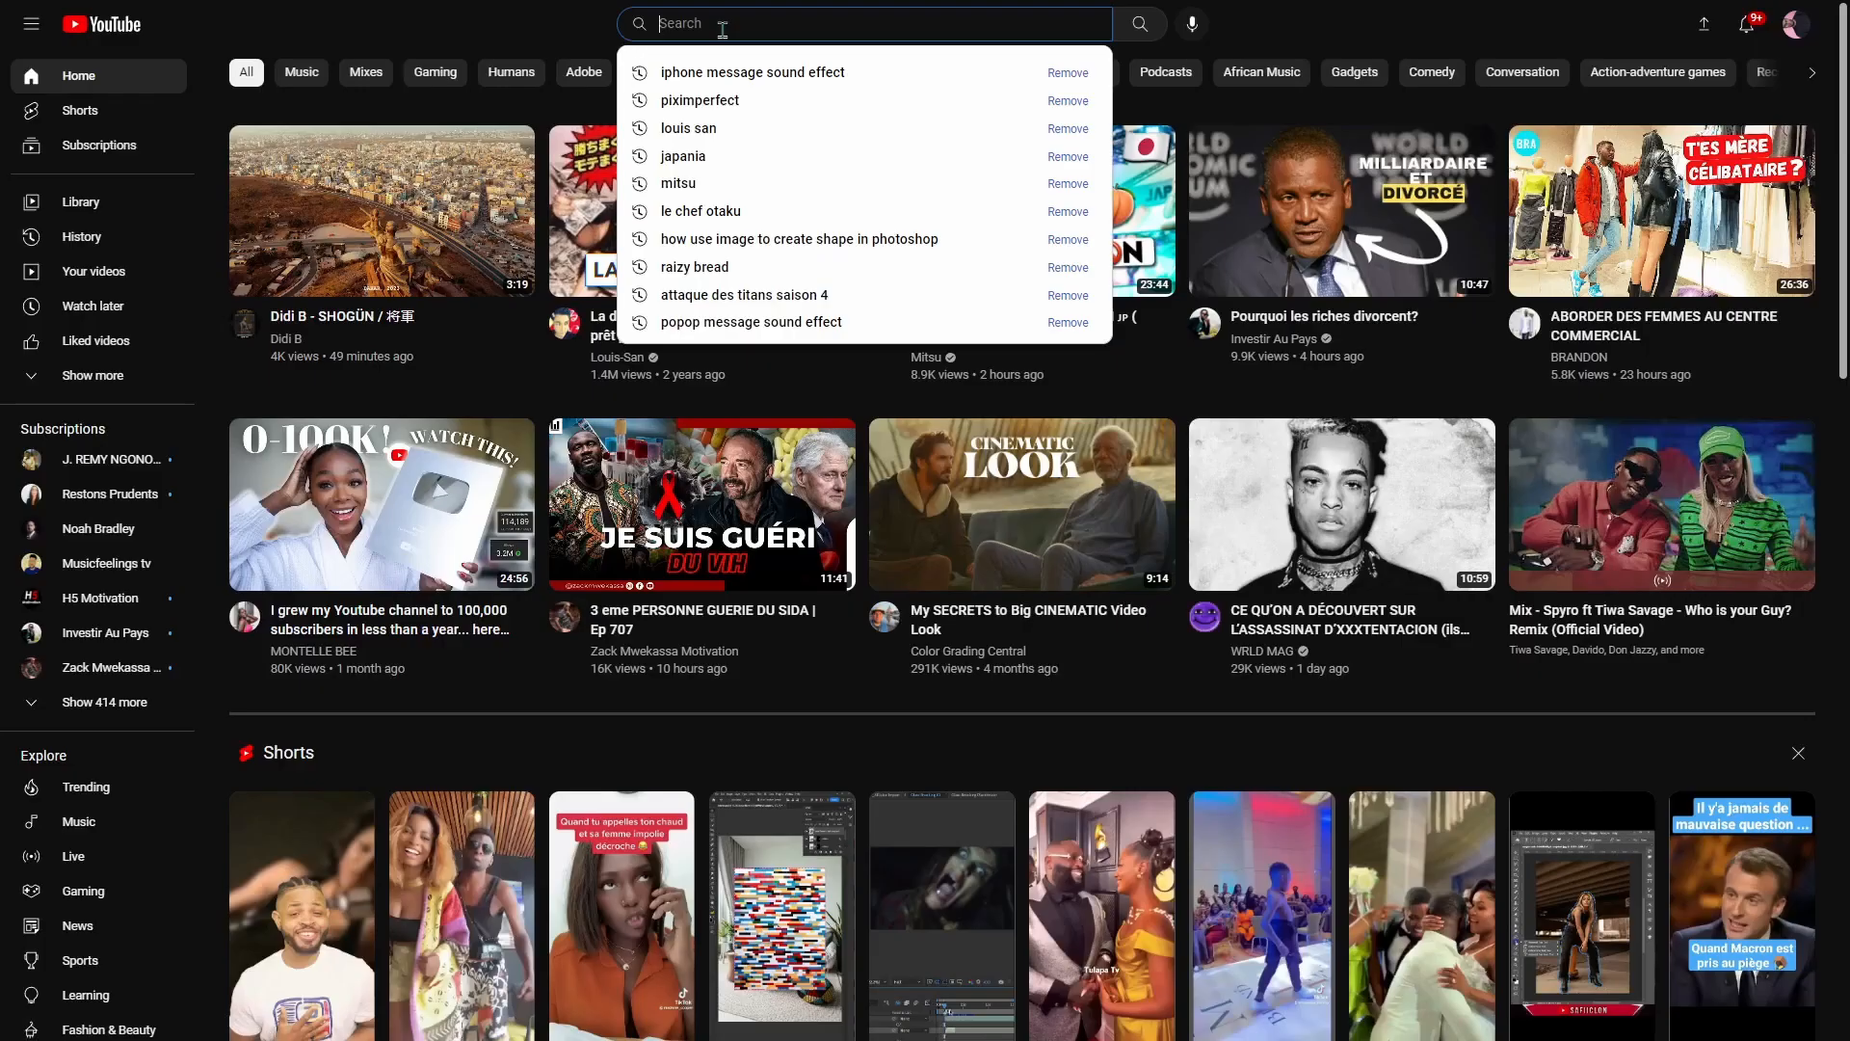
- Switch to YouTube, search for "comment faire un dodge and Burn ?" and browse the results
text(comment faire un dodge and Burn ?)
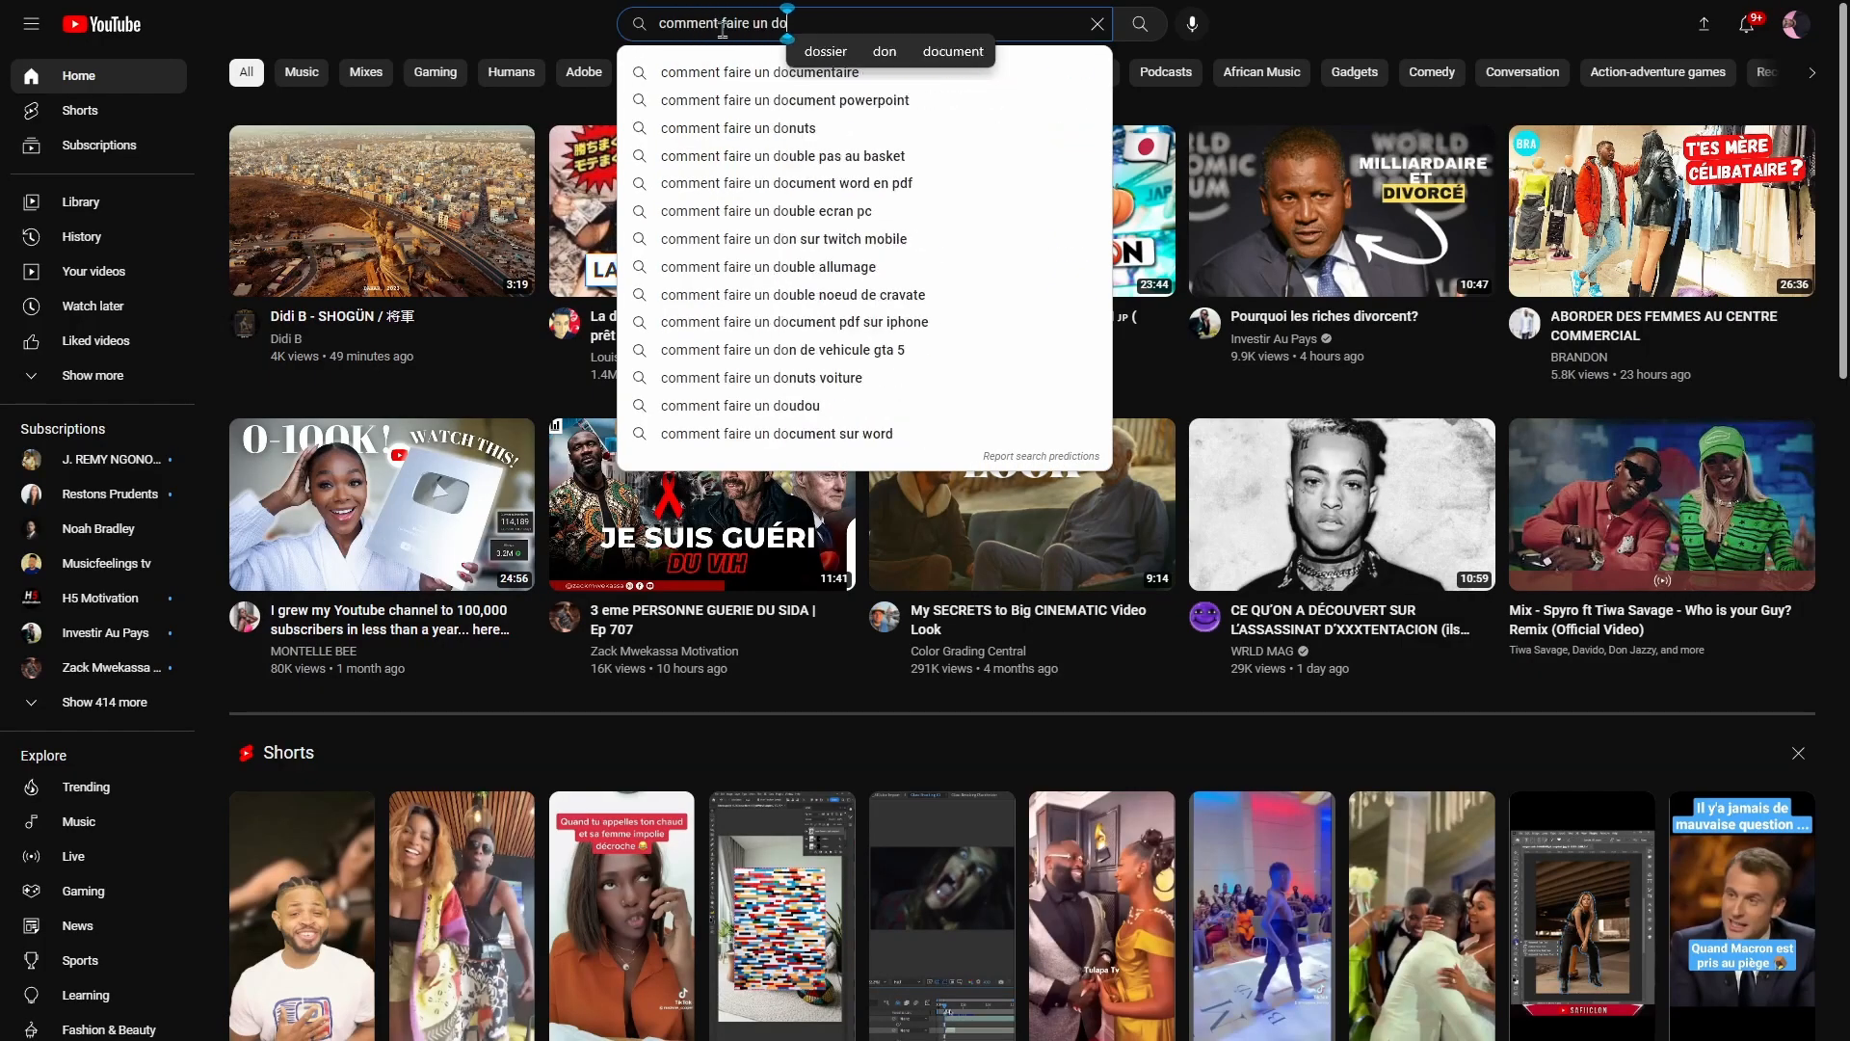
key(Return)
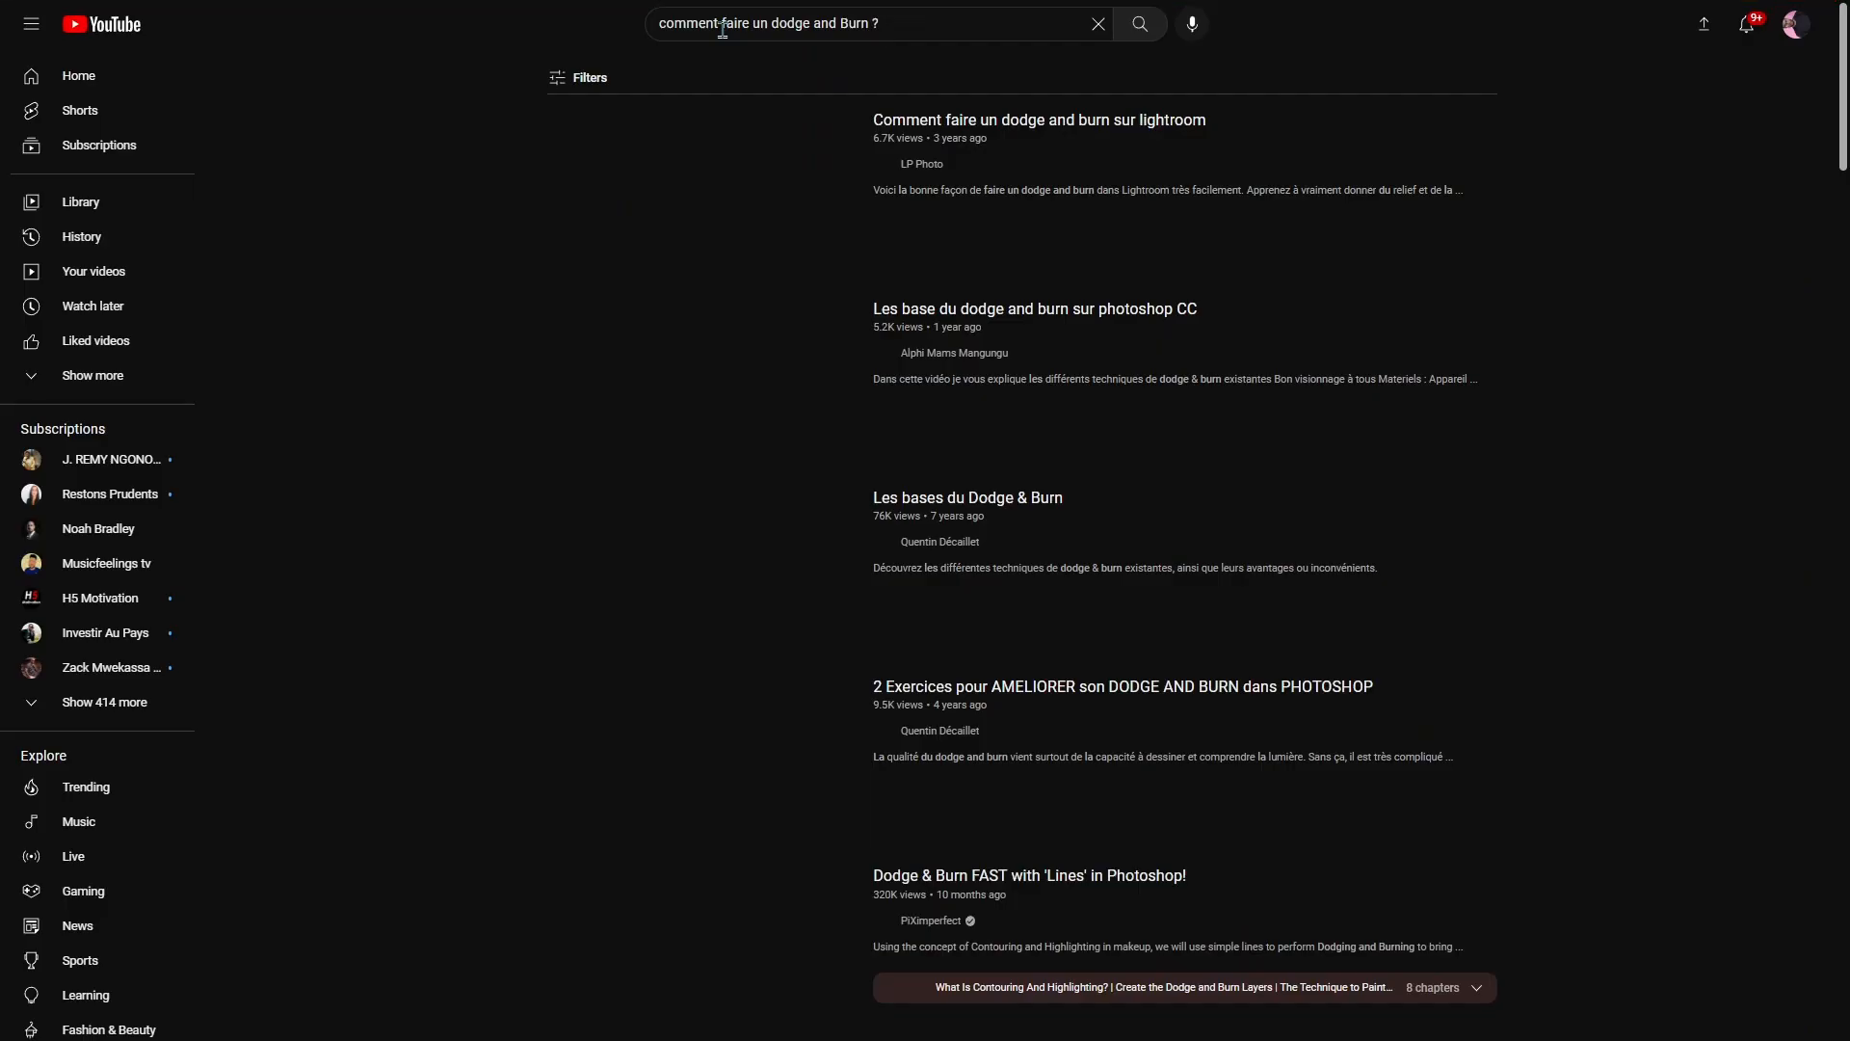
scroll(762, 576, down, 10)
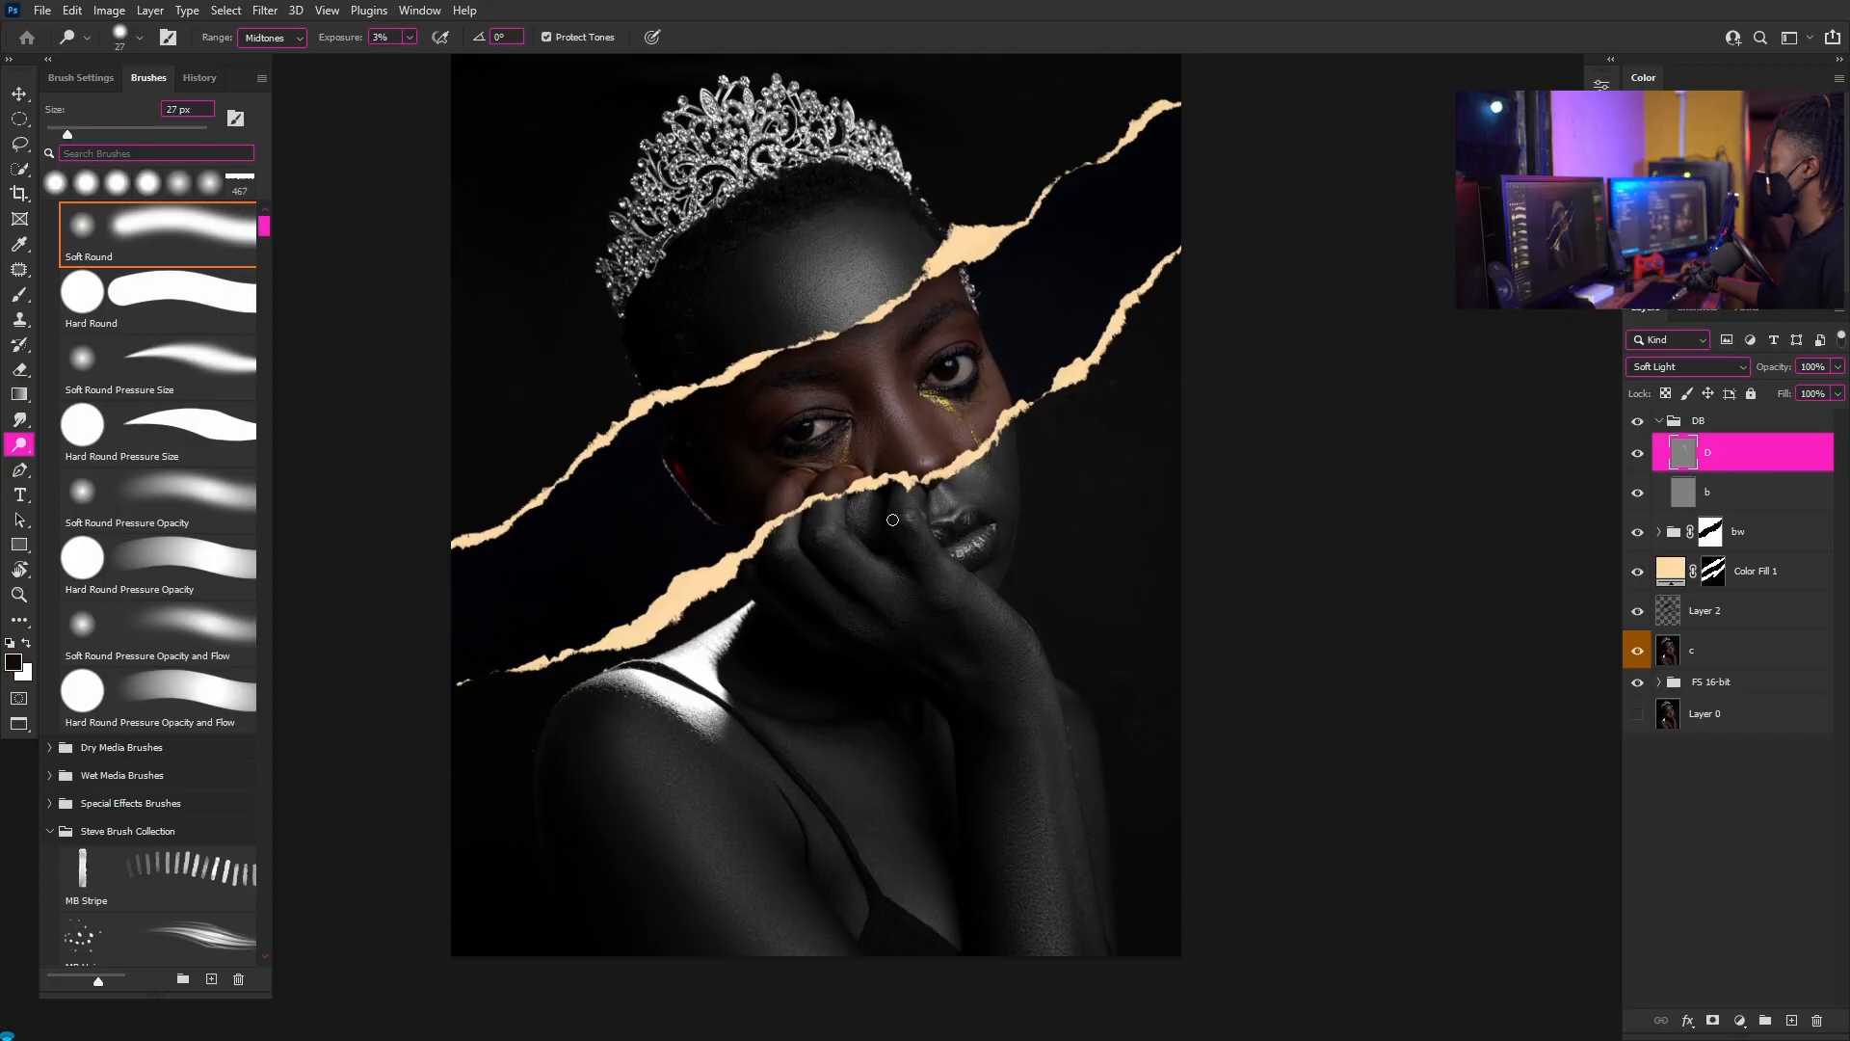
- Compare the image with and without layer D, and dodge its wrist and forearm highlights with a soft brush of about 35 to 48 px
click(1635, 454)
click(1636, 454)
scroll(1128, 591, down, 2)
scroll(976, 550, up, 6)
drag(976, 550, 953, 458)
alt+right_click(953, 458)
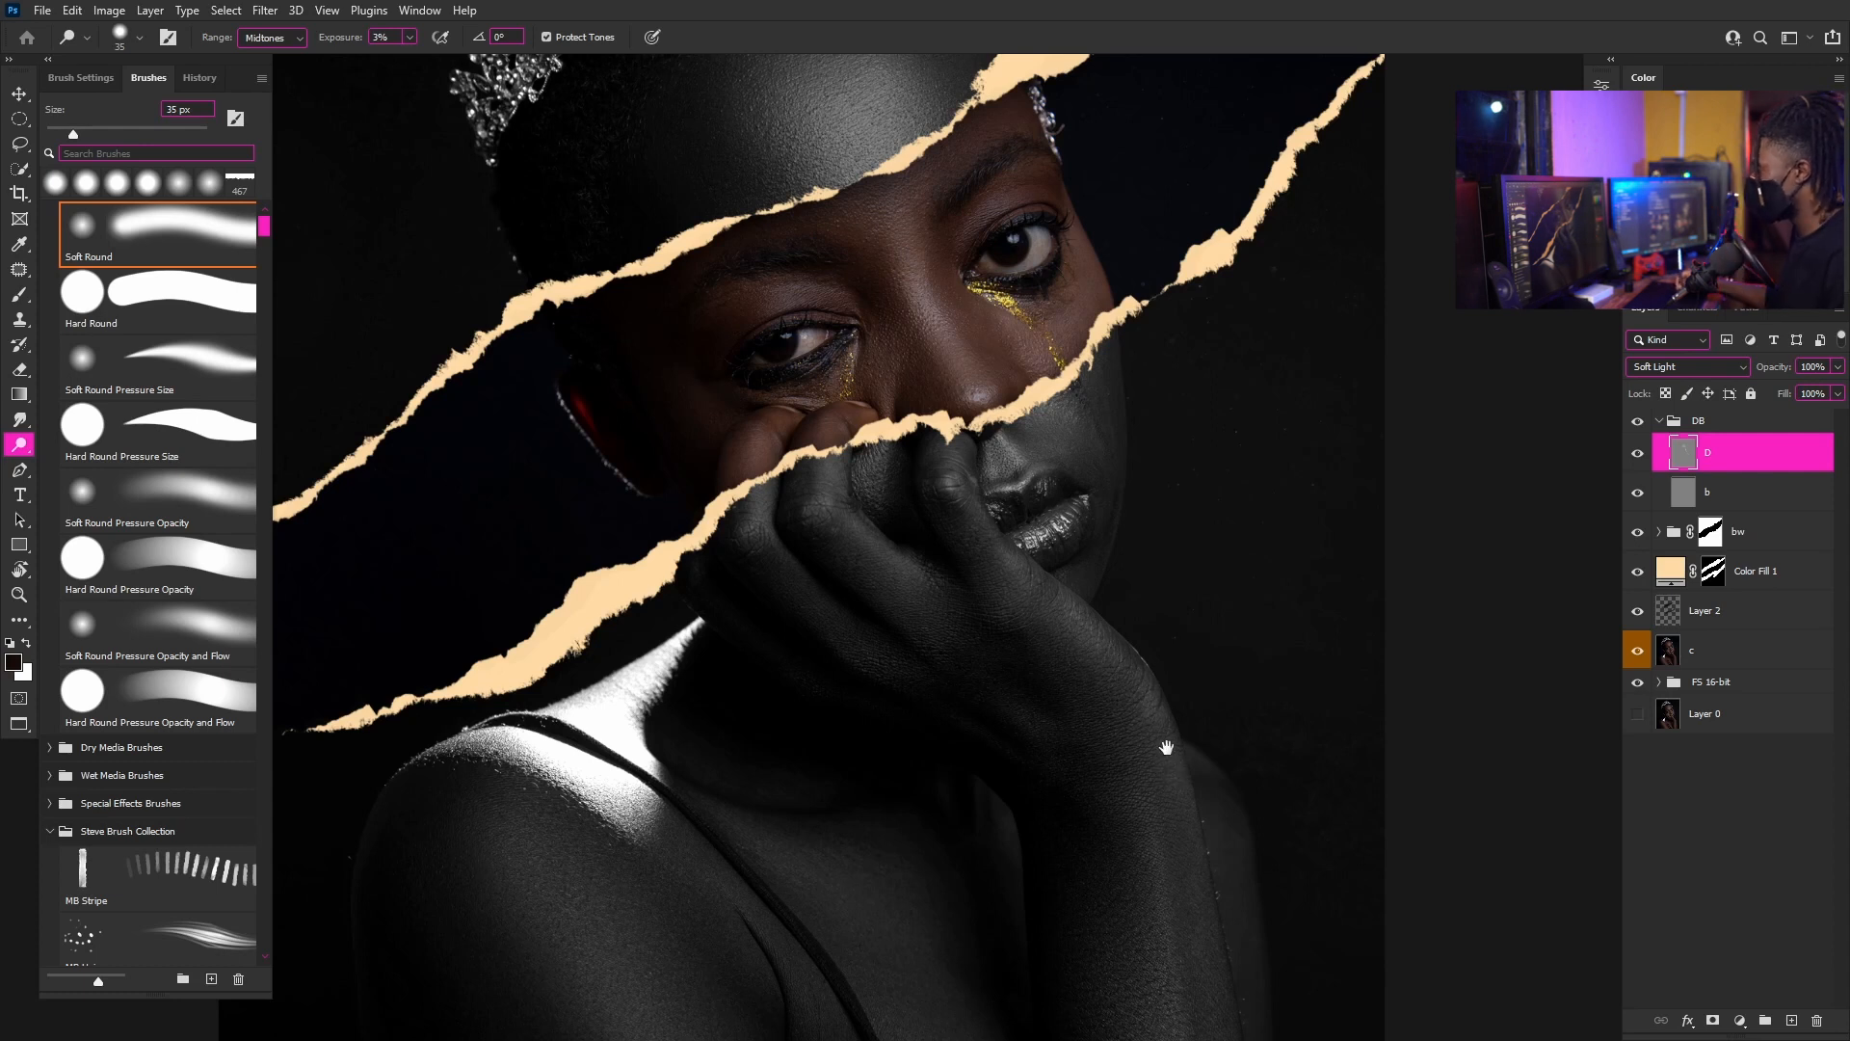
drag(1167, 748, 1128, 653)
alt+right_click(1146, 663)
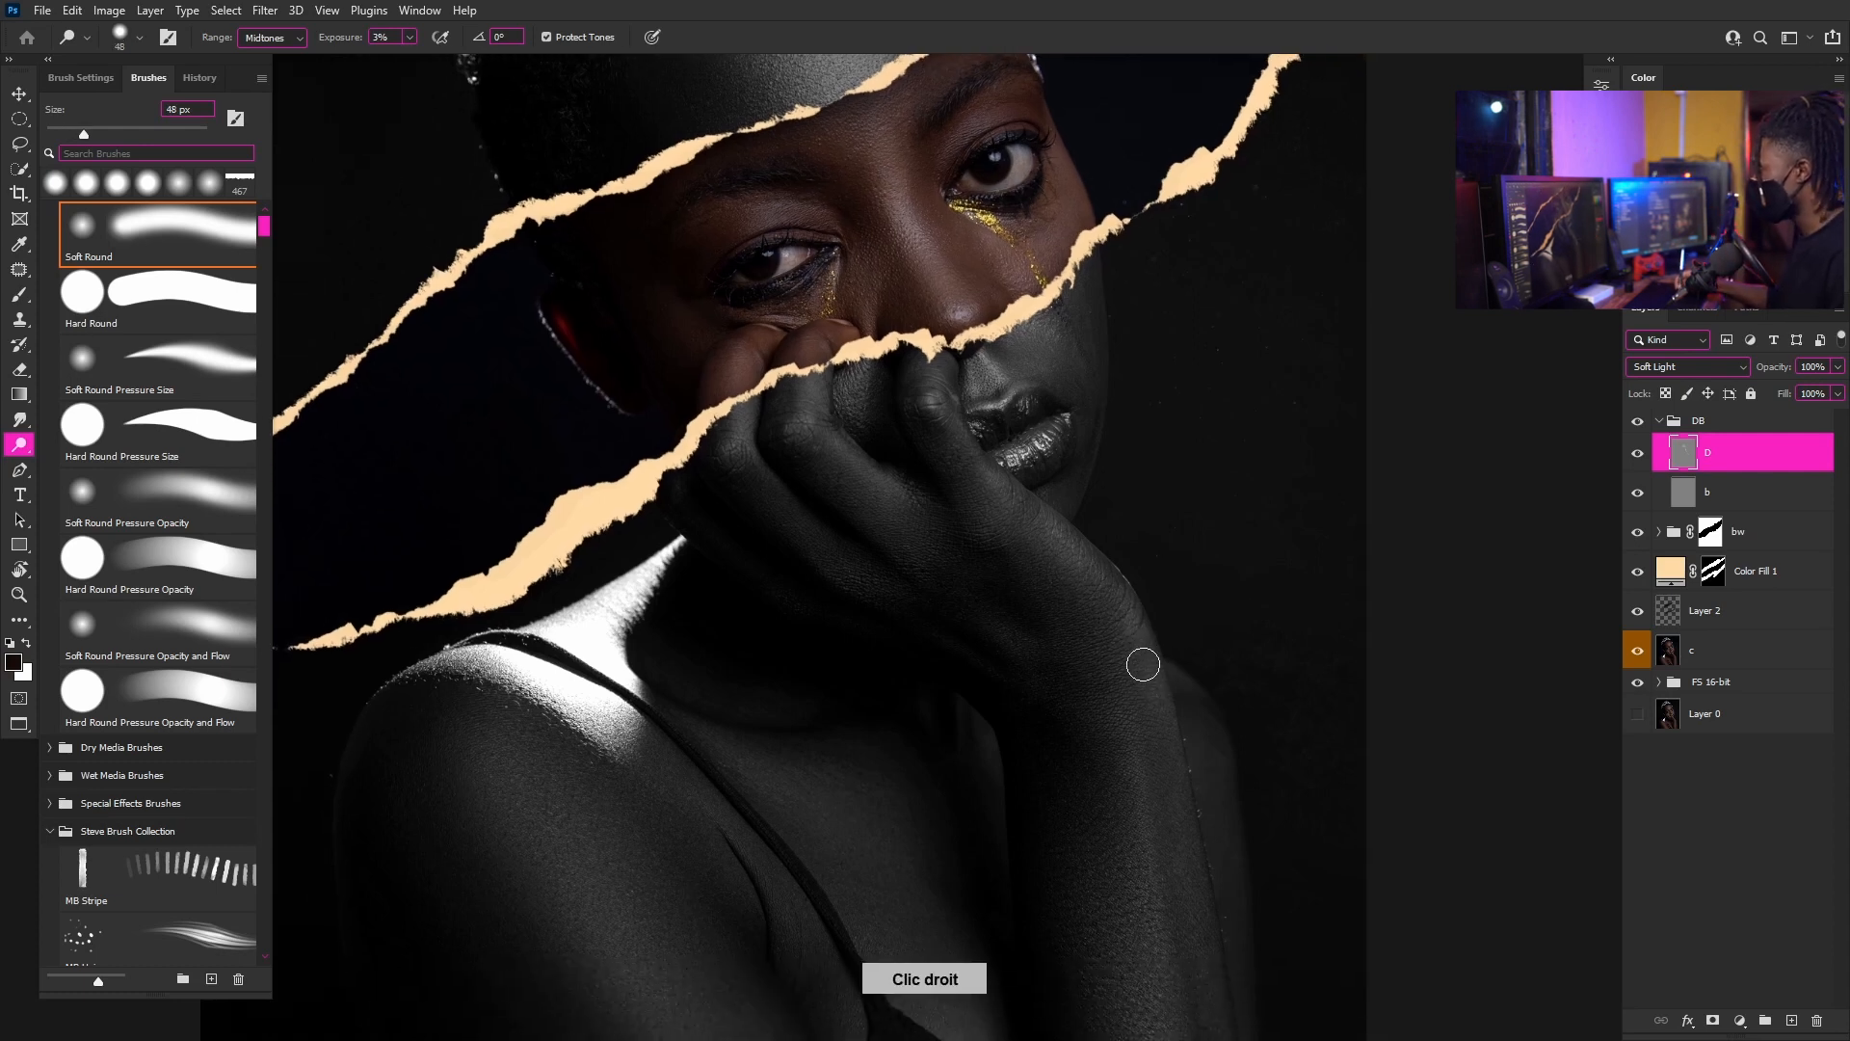
drag(1144, 800, 1128, 607)
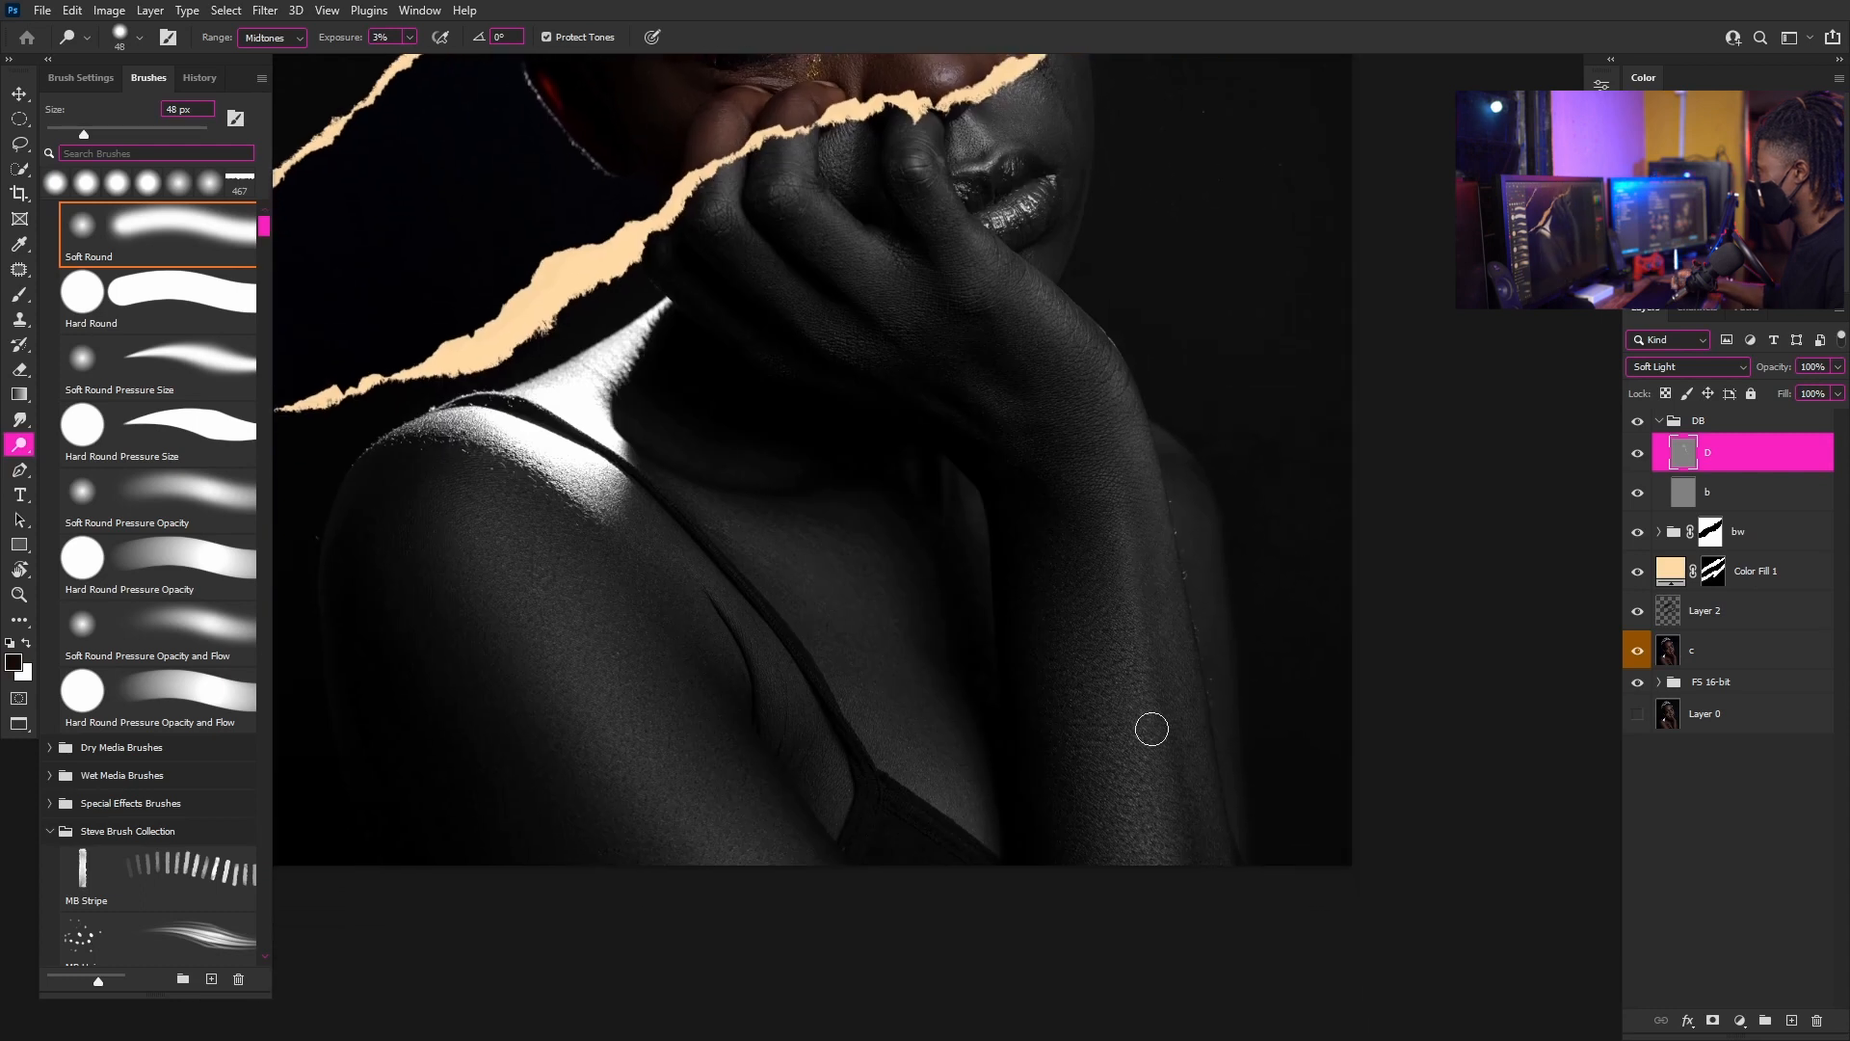
- Dodge the knuckles and back of the hand on layer D, reducing the soft brush to about 43 px
drag(1095, 516, 1126, 710)
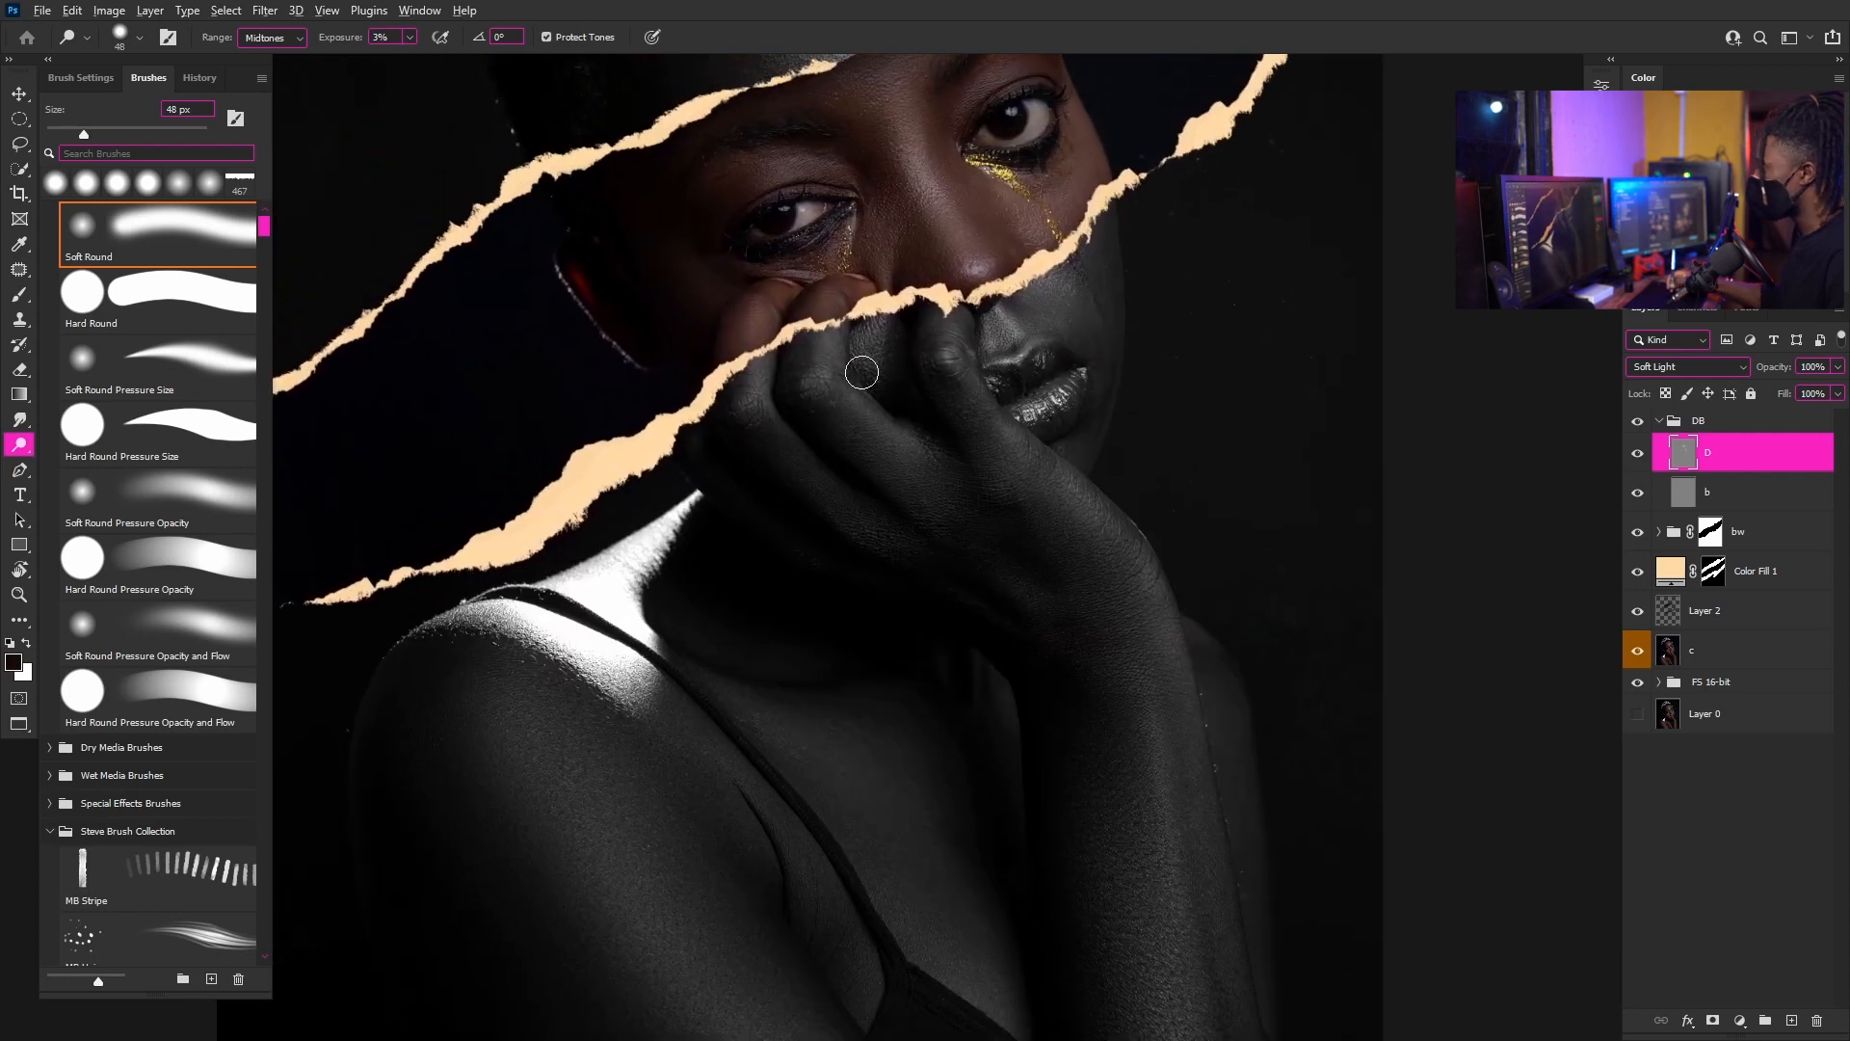
alt+right_click(864, 367)
drag(866, 414, 829, 417)
alt+right_click(795, 371)
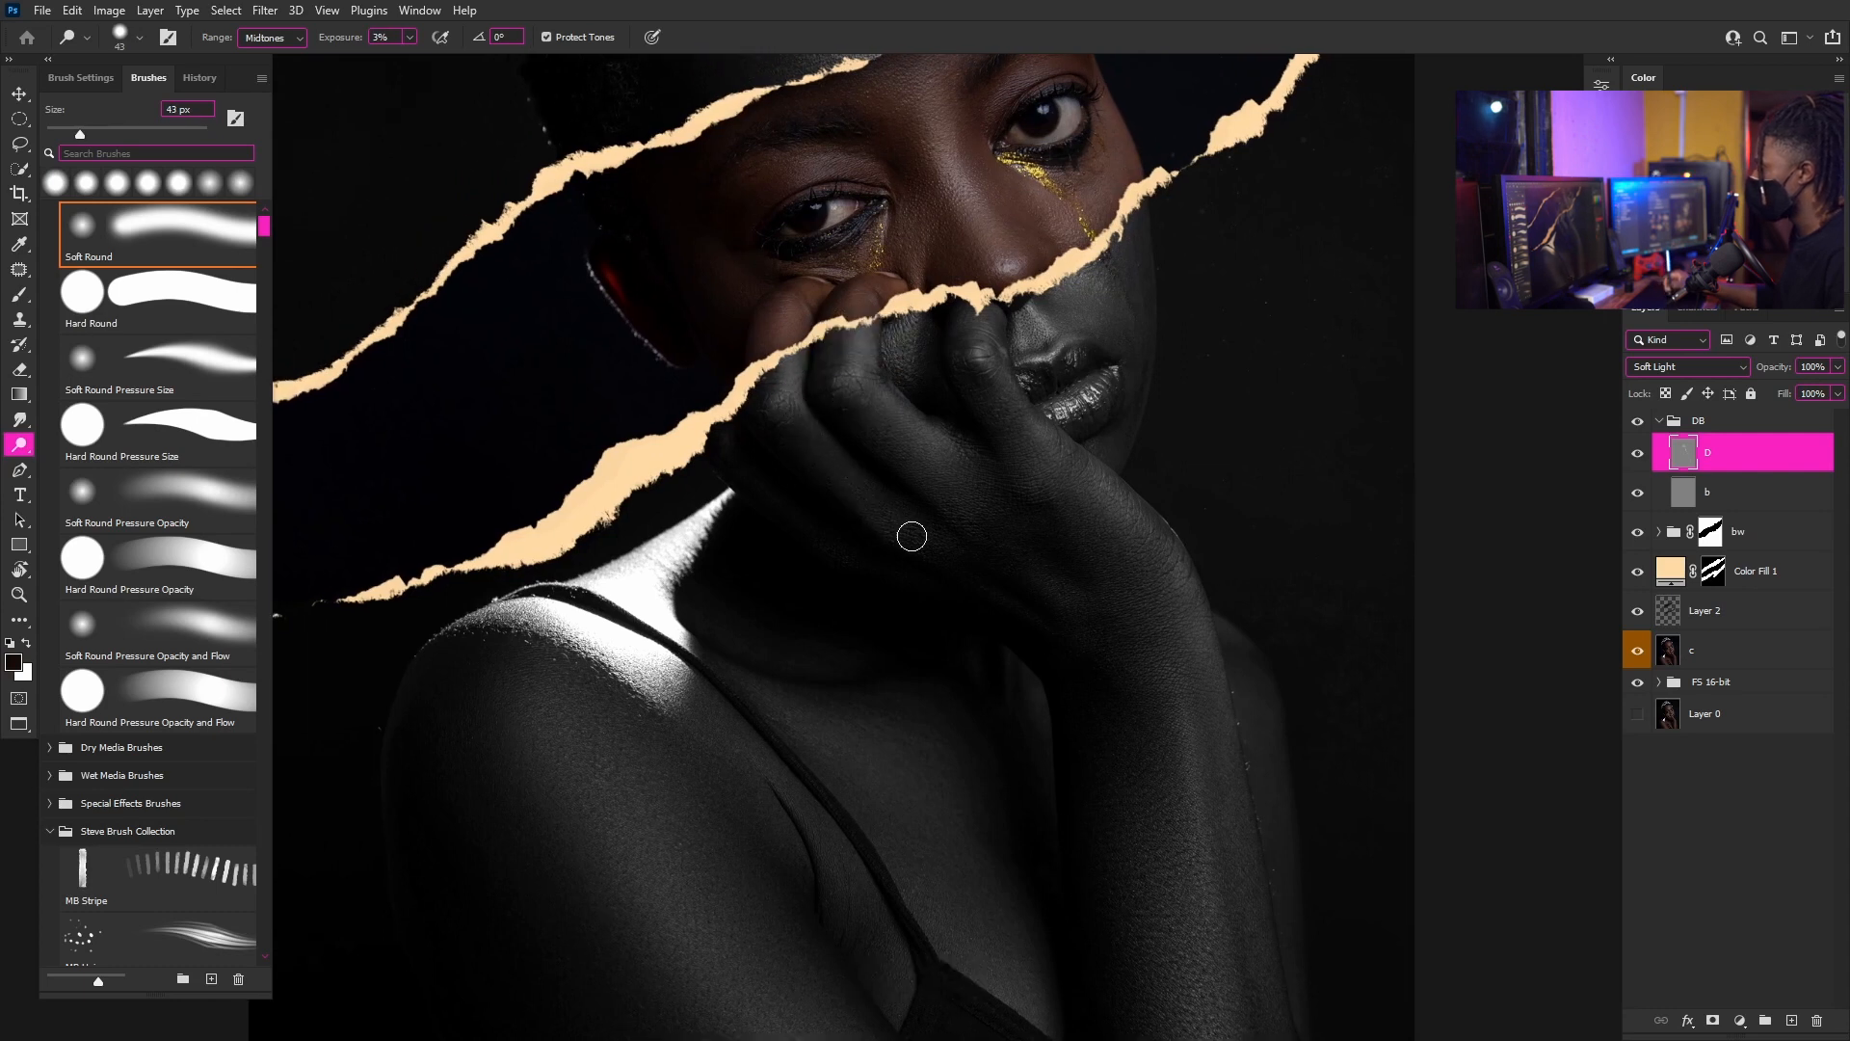
- Dodge the shoulder and upper arm highlights on layer D with the soft brush enlarged to 115 px
scroll(1004, 536, down, 4)
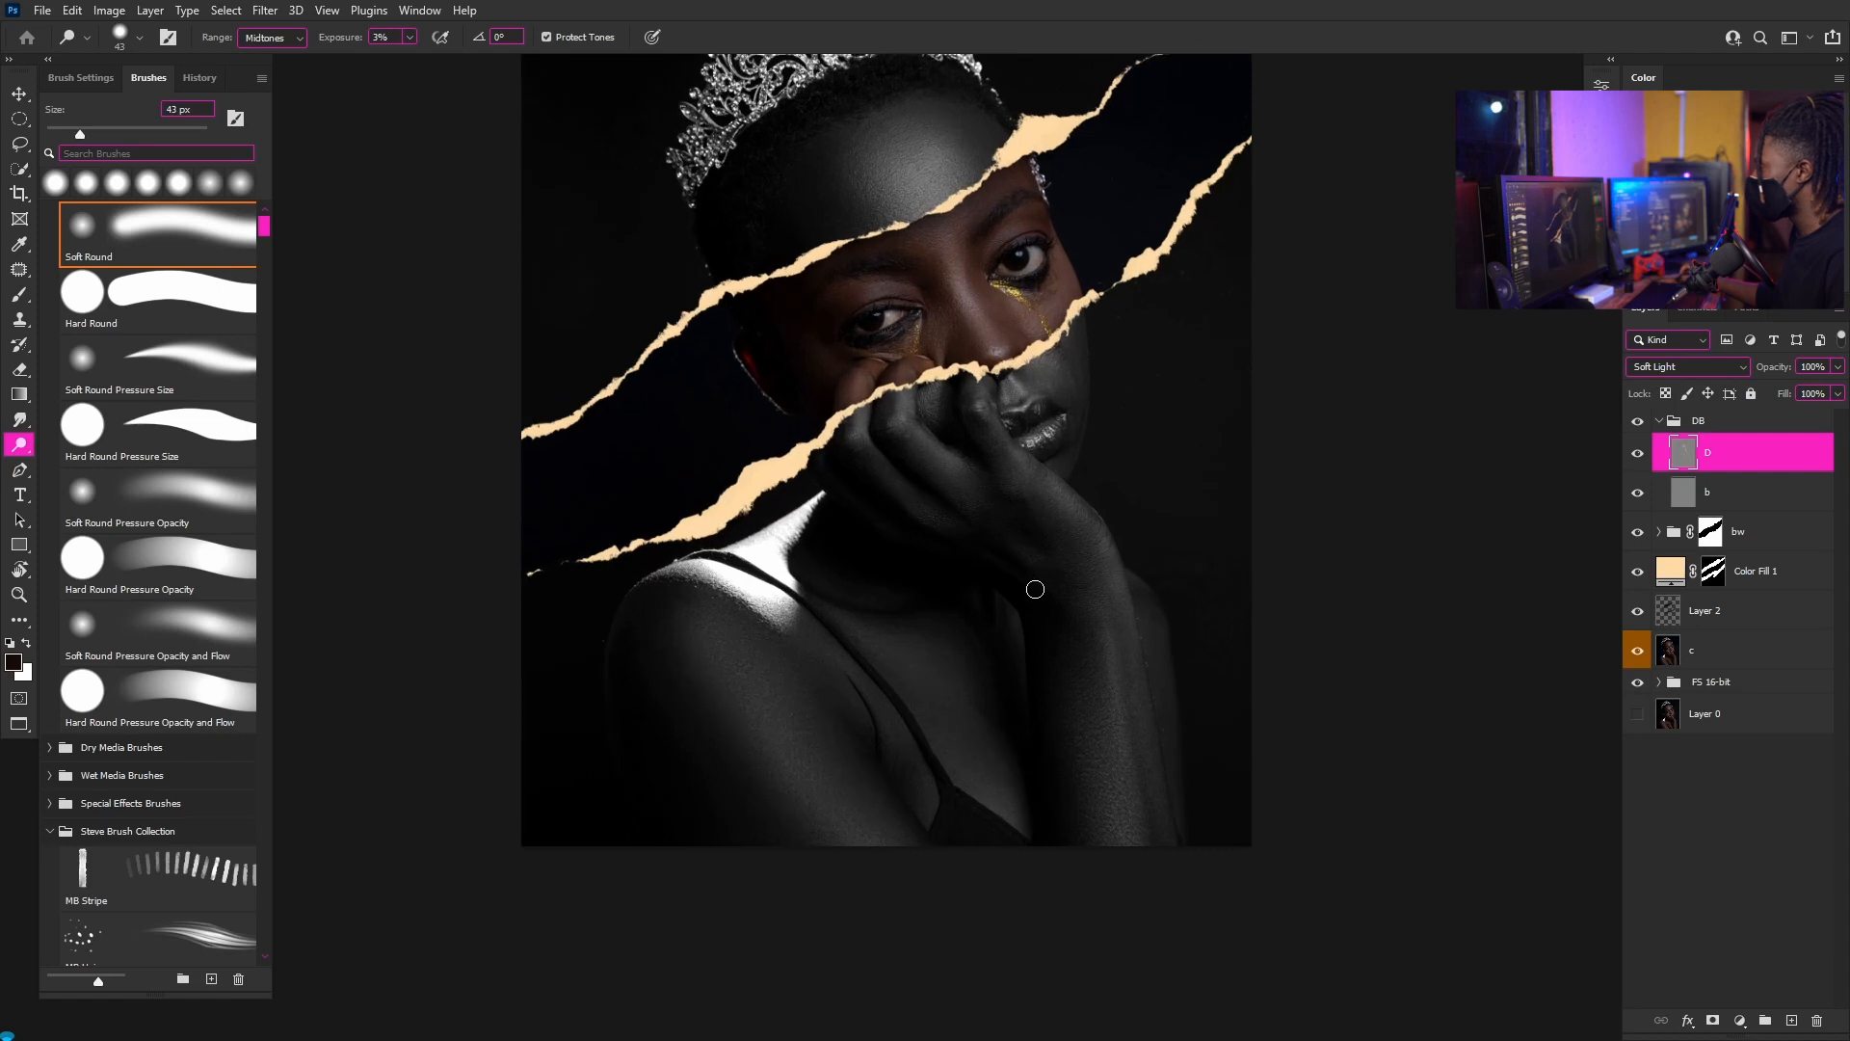
alt+right_click(826, 627)
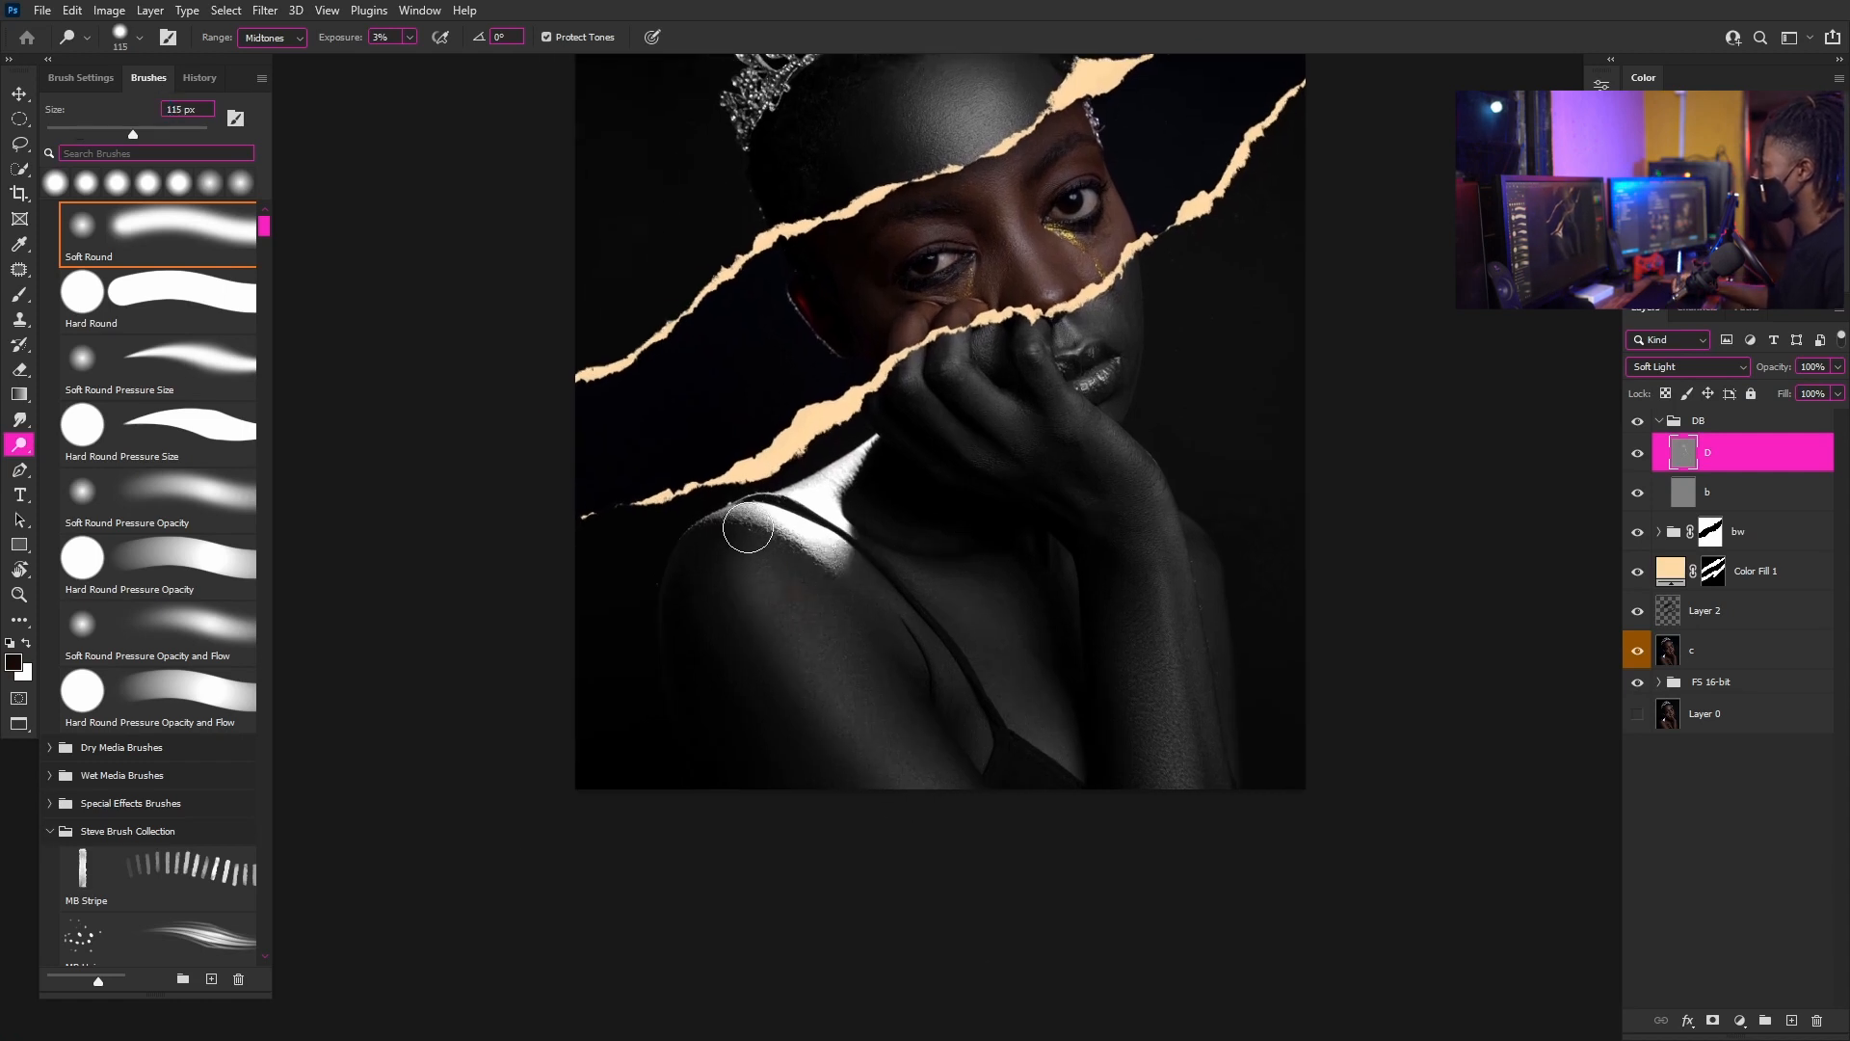
scroll(881, 618, down, 1)
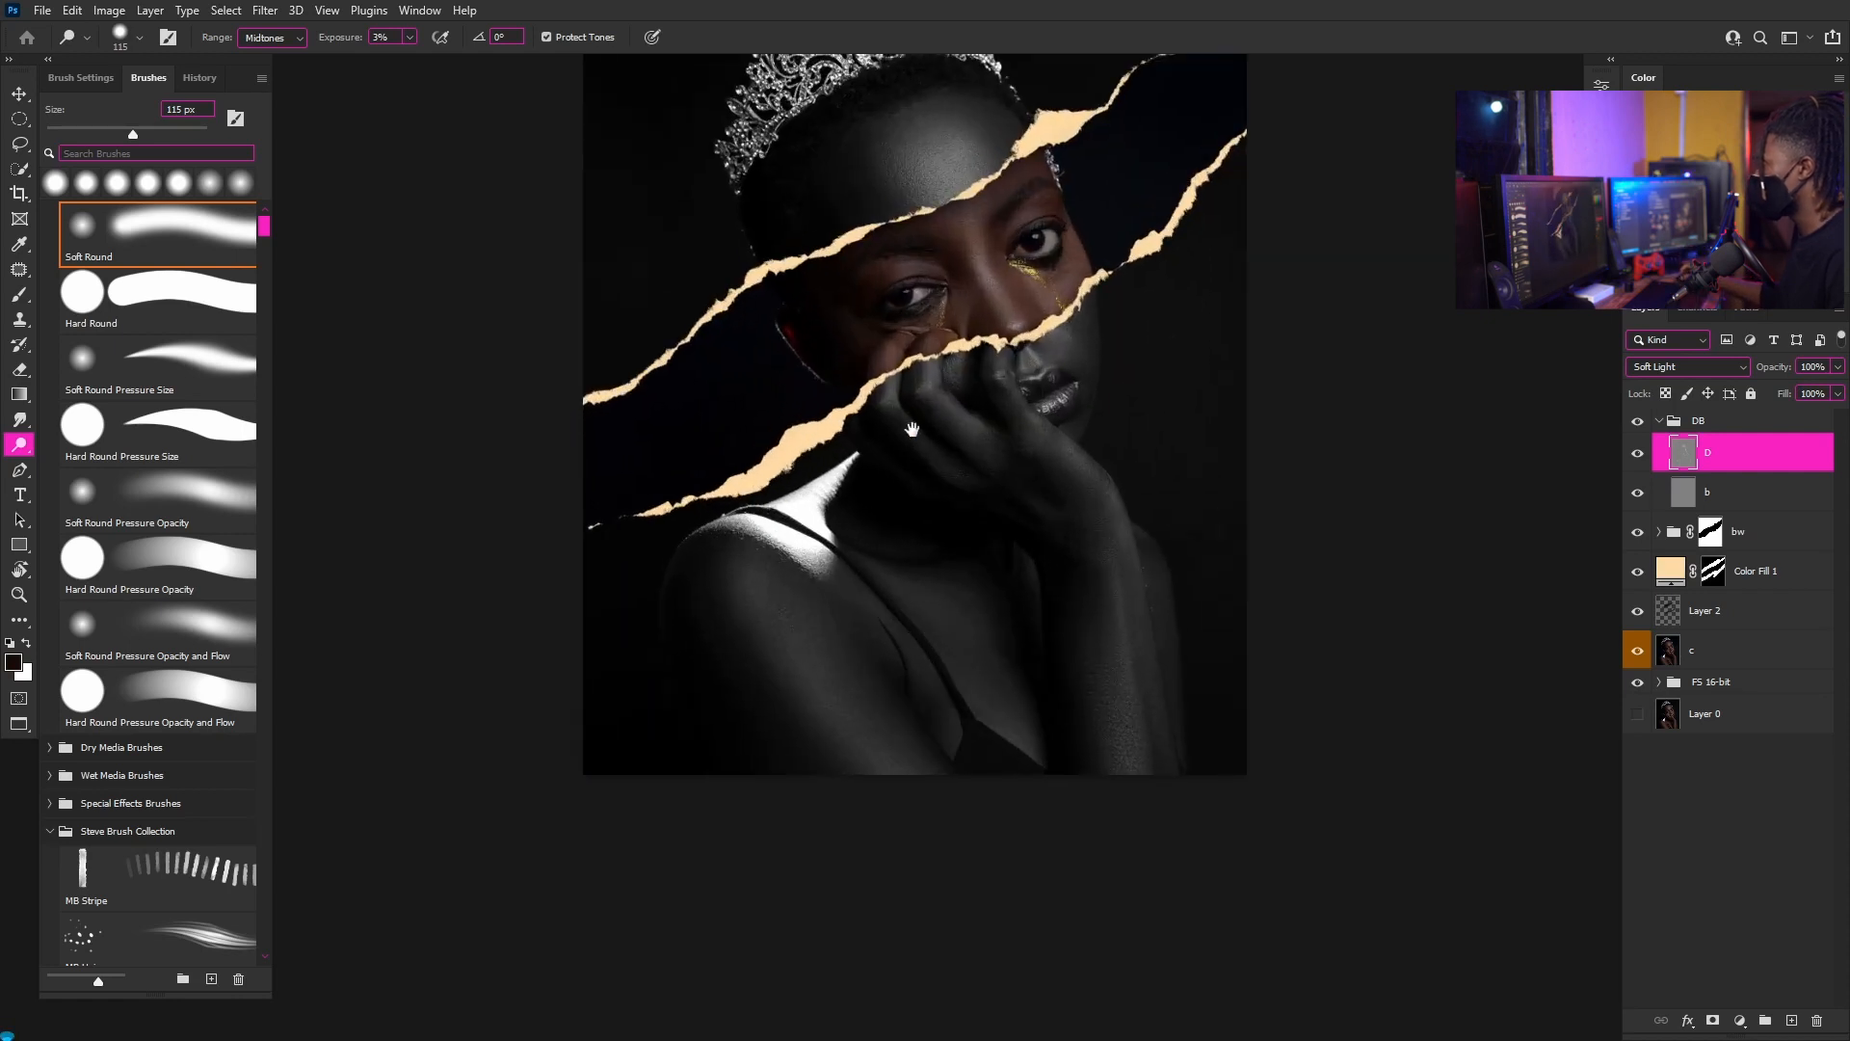
drag(971, 517, 958, 636)
scroll(972, 470, down, 5)
scroll(1033, 433, up, 2)
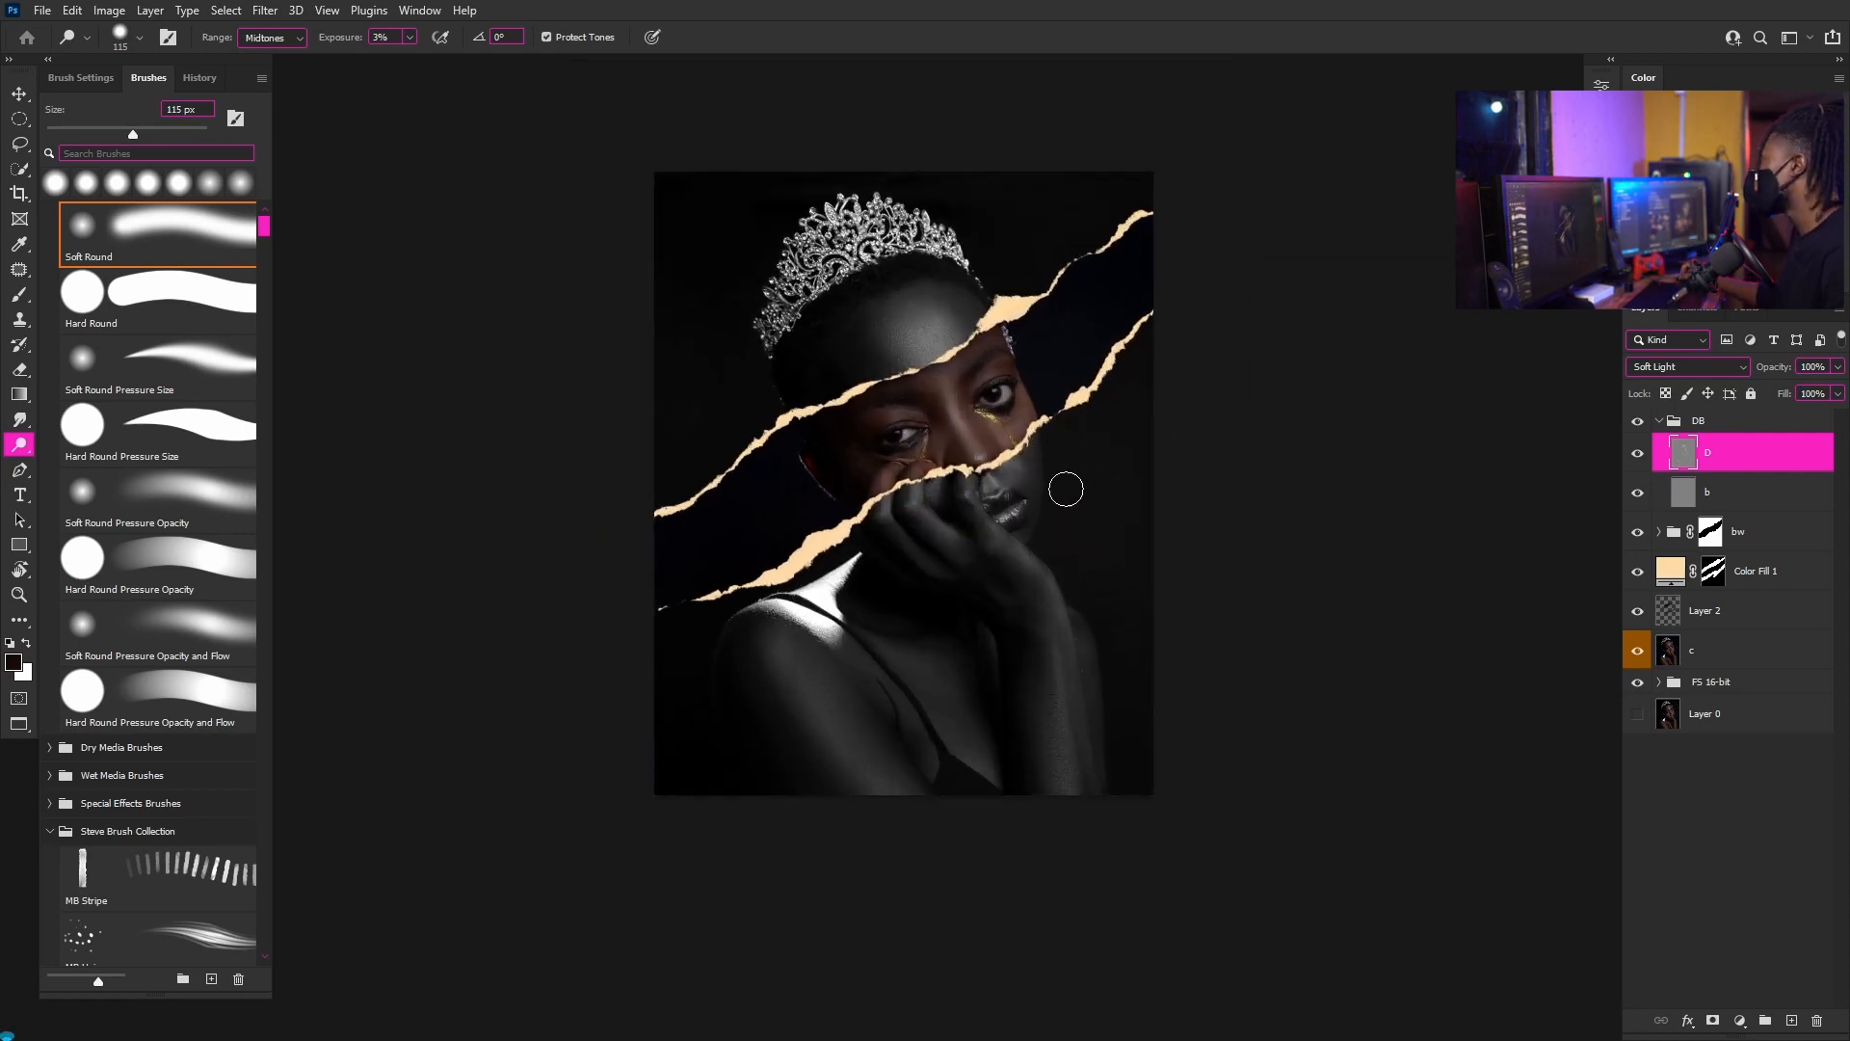
- Dodge the fingers below the eye on layer D, reducing the brush to about 43 px
scroll(1060, 492, up, 3)
alt+right_click(783, 472)
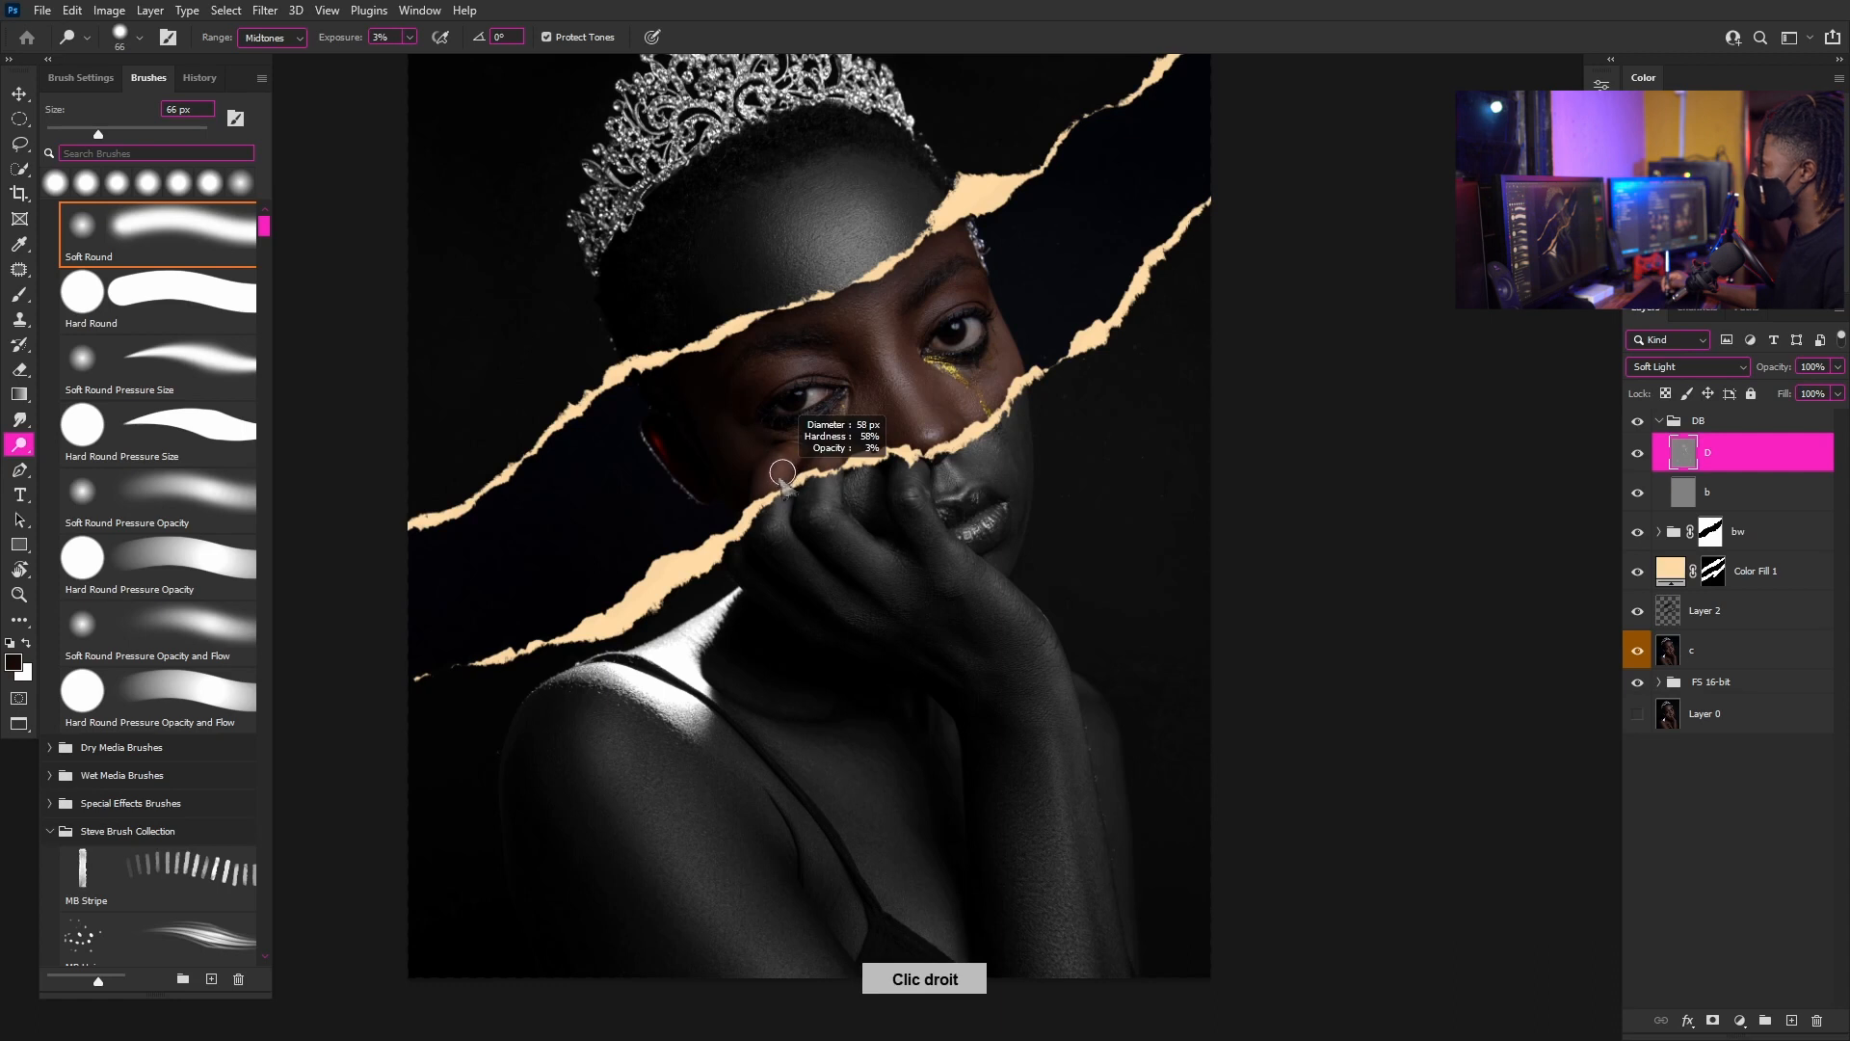
scroll(1247, 511, down, 3)
scroll(1242, 512, up, 5)
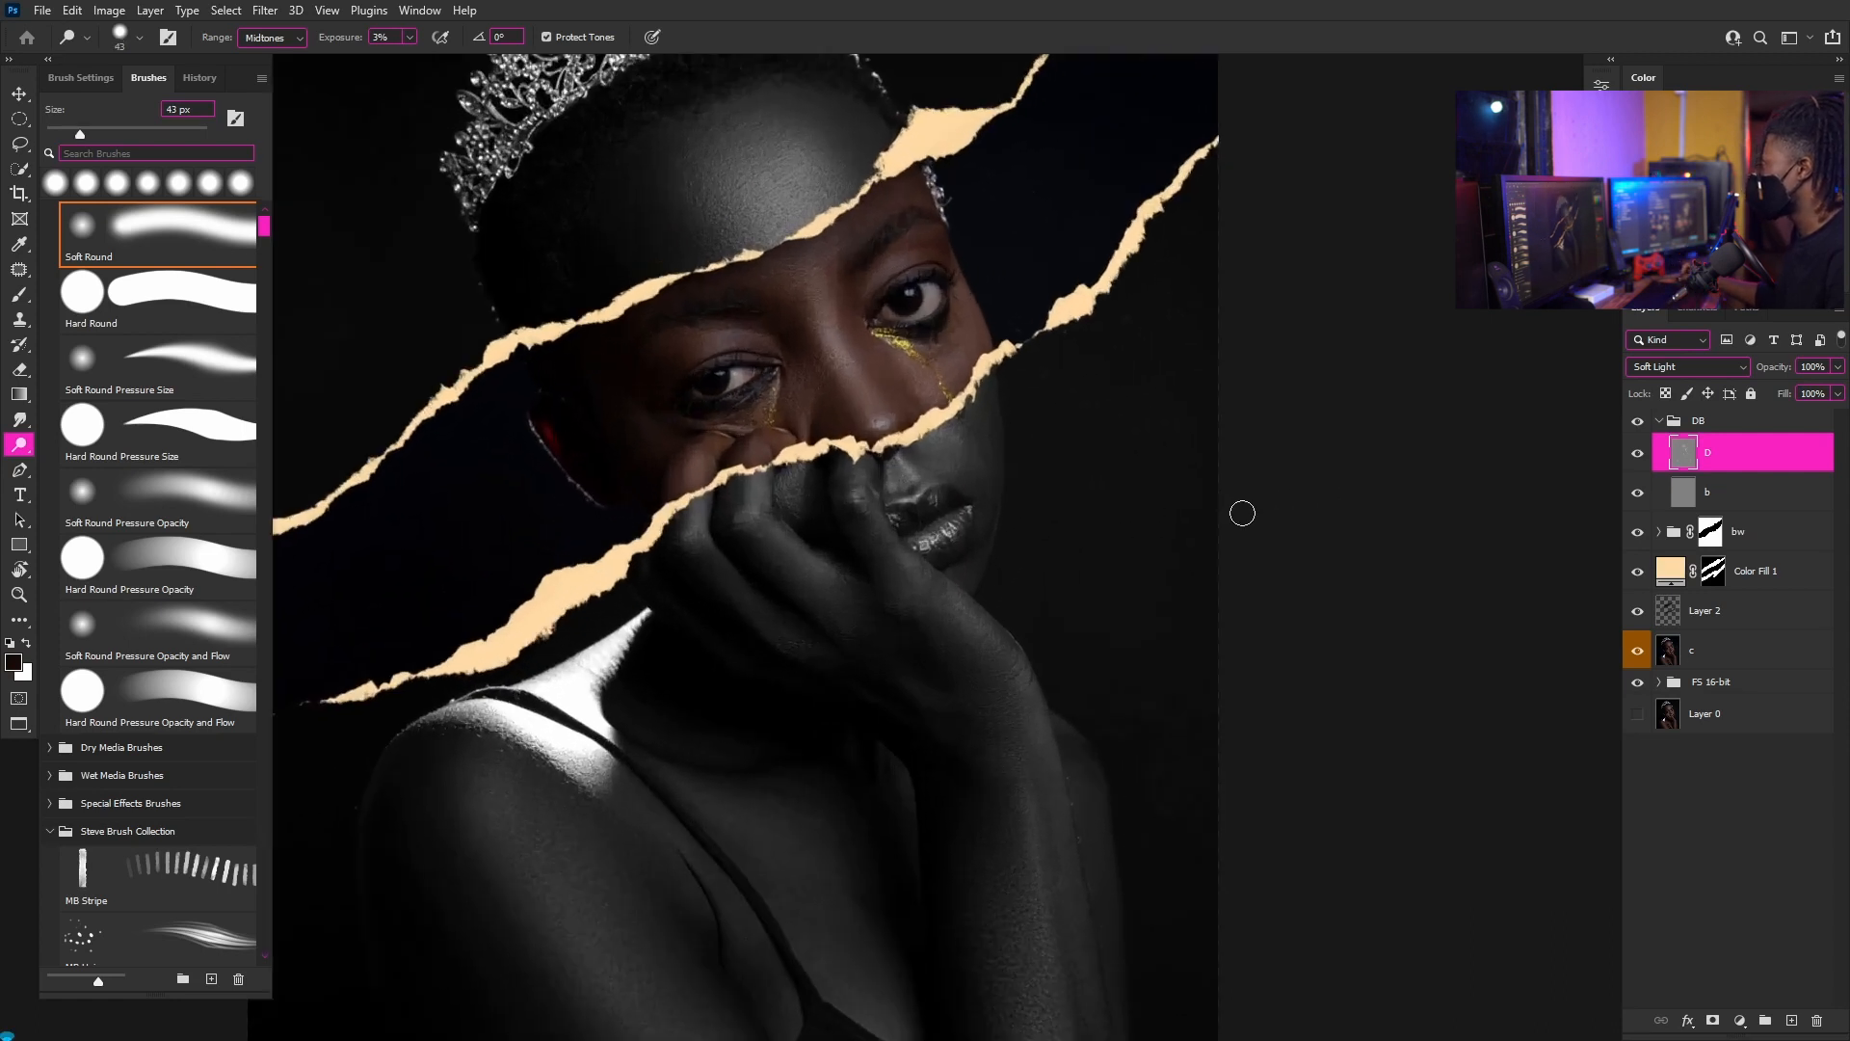
scroll(1243, 513, down, 1)
- Select layer b, choose the Burn Tool and set its exposure to 2%
click(1688, 494)
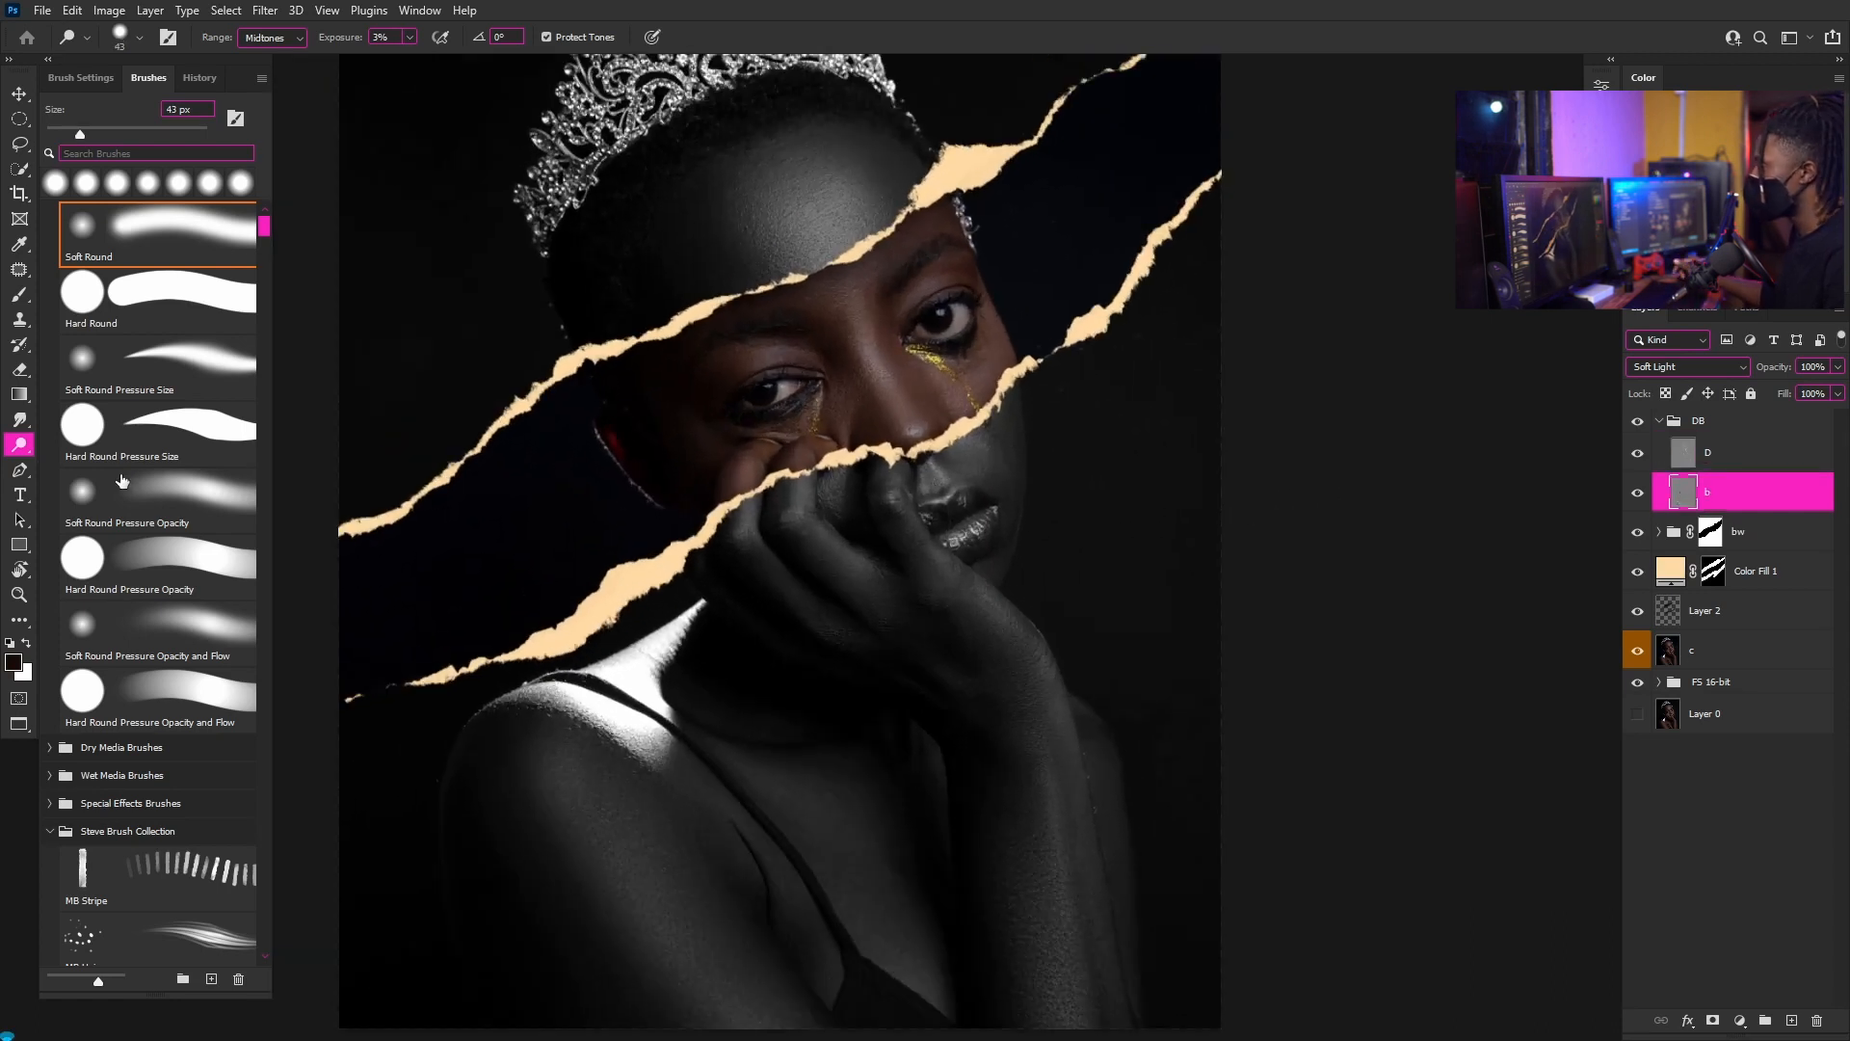
right_click(19, 446)
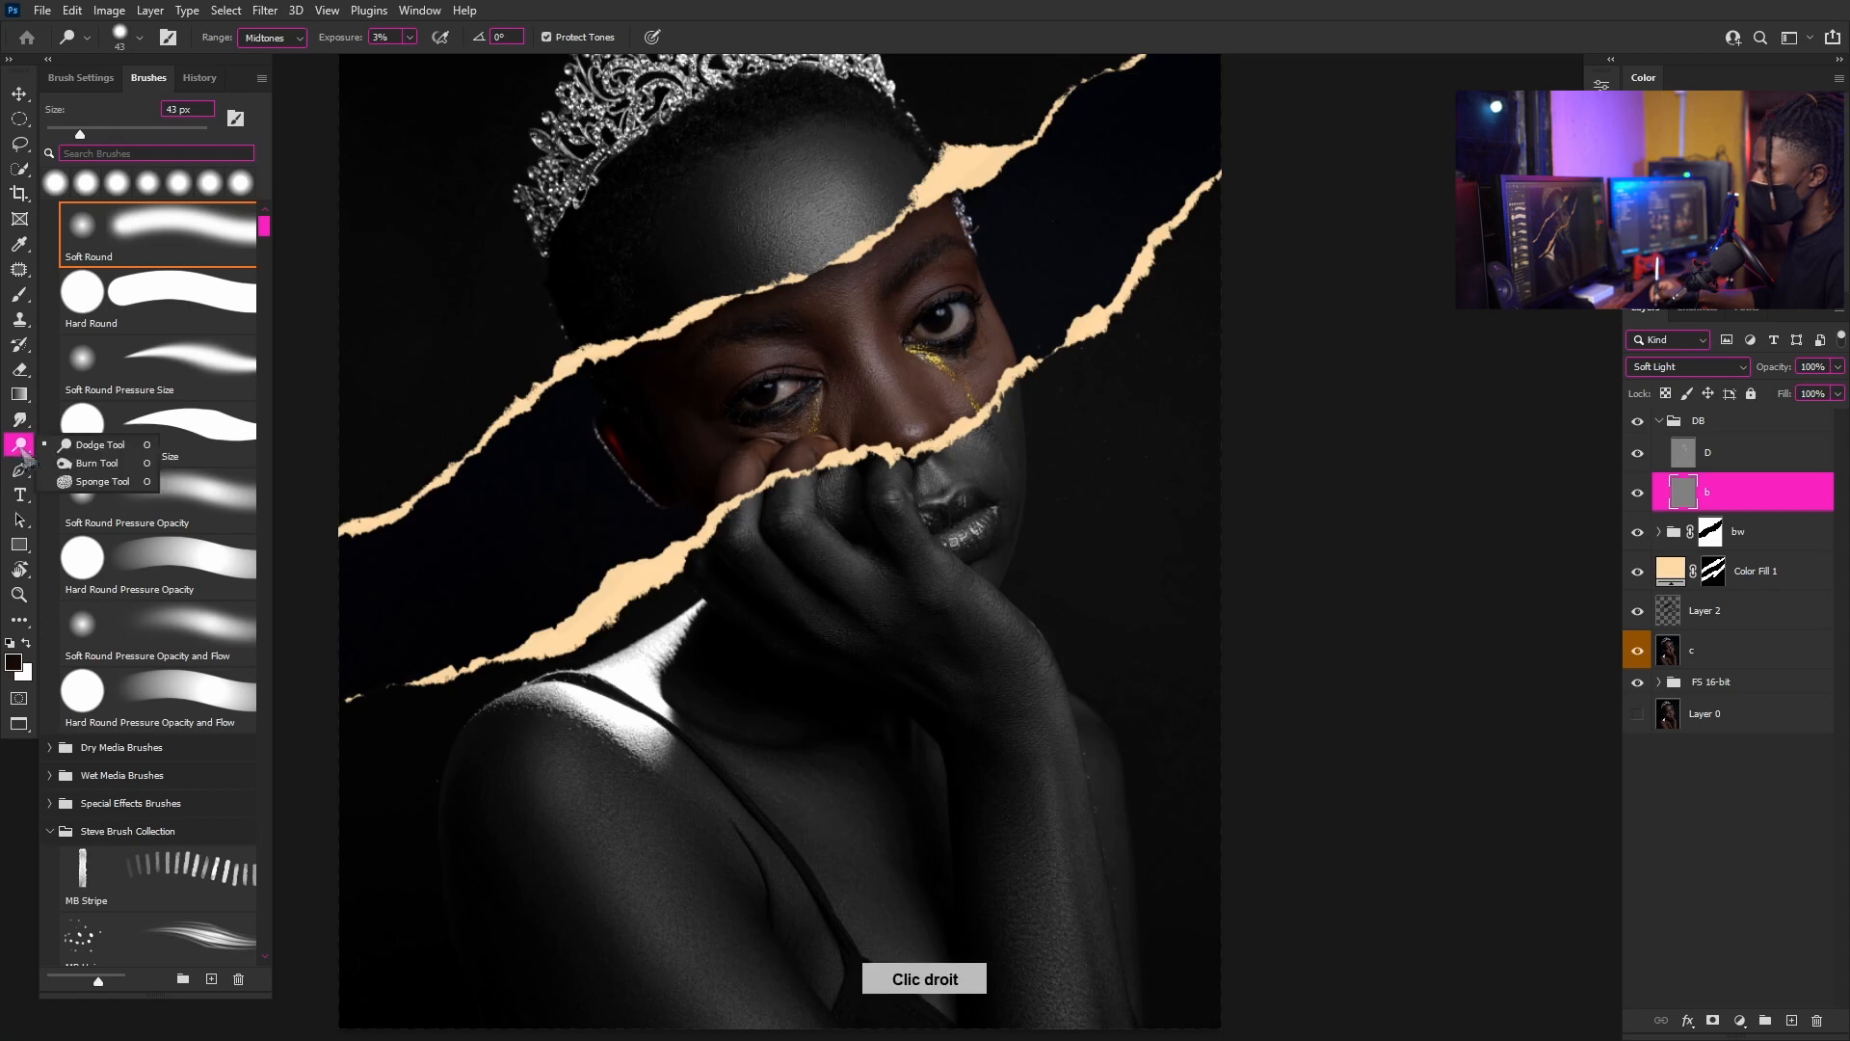
click(109, 467)
click(416, 39)
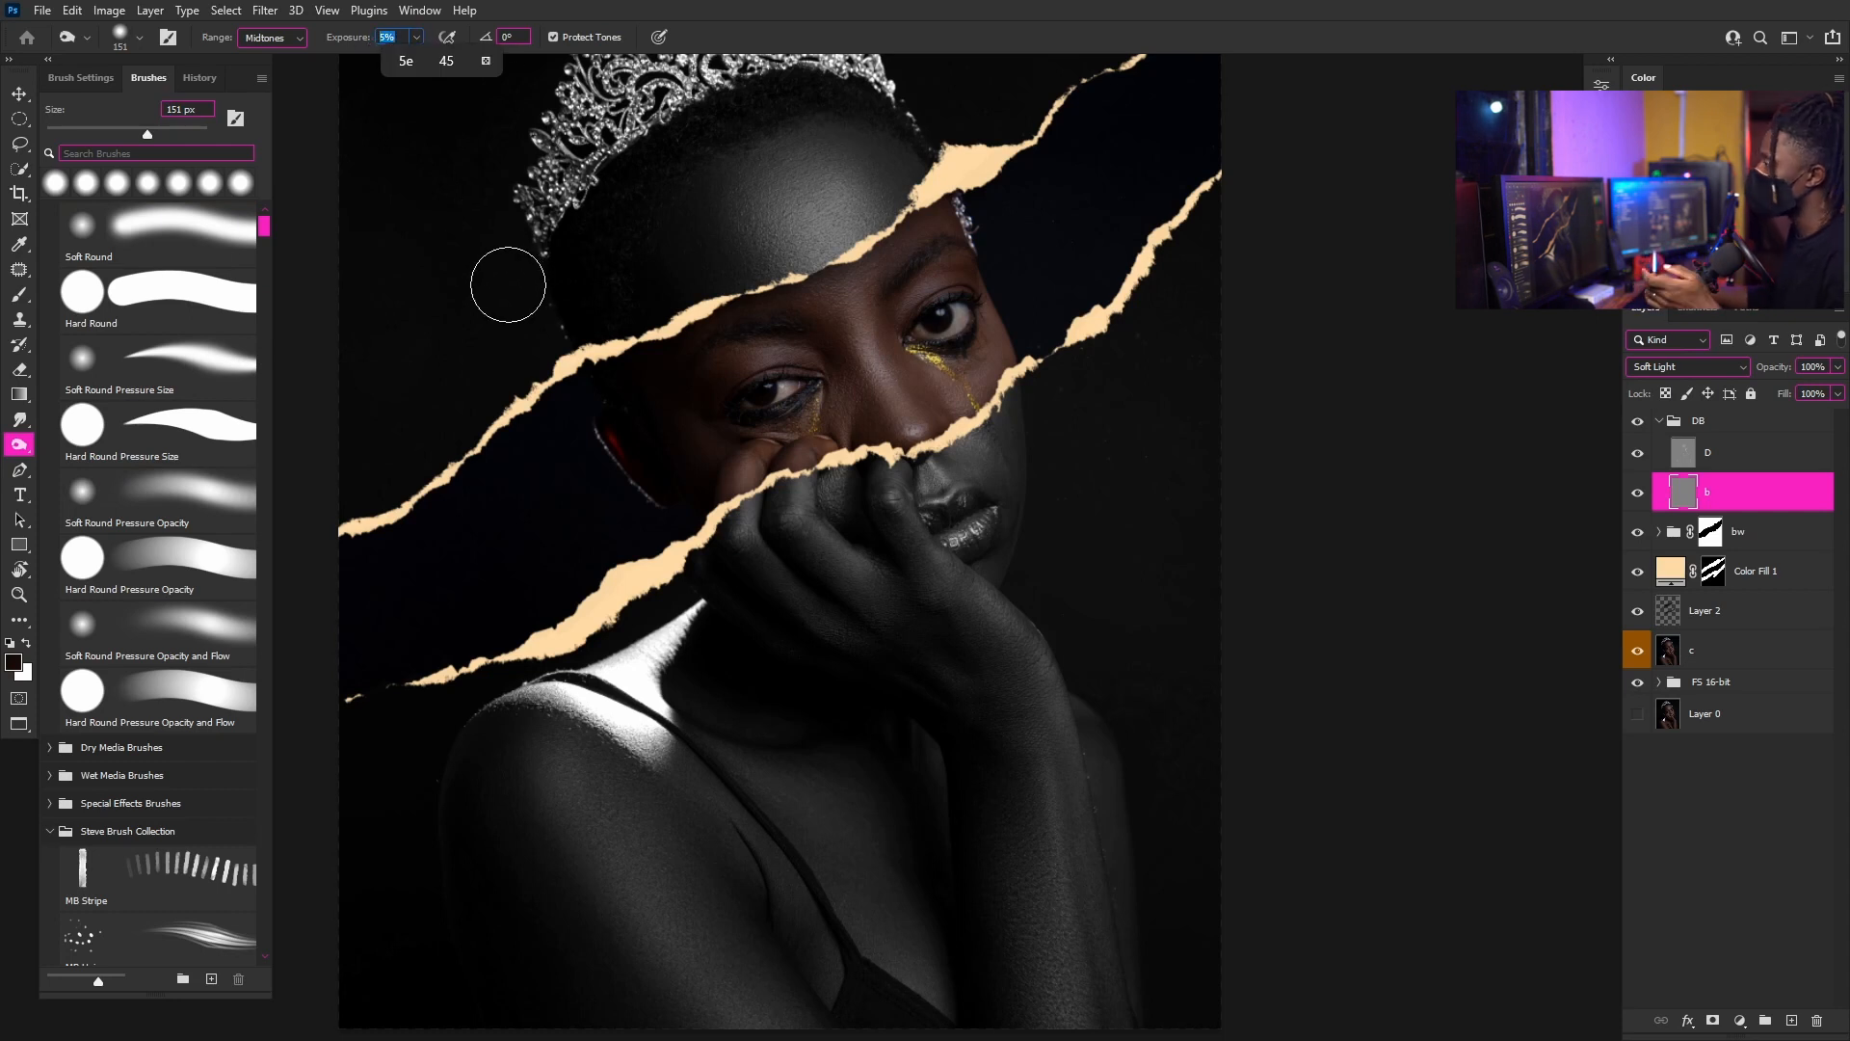
text(2)
key(Return)
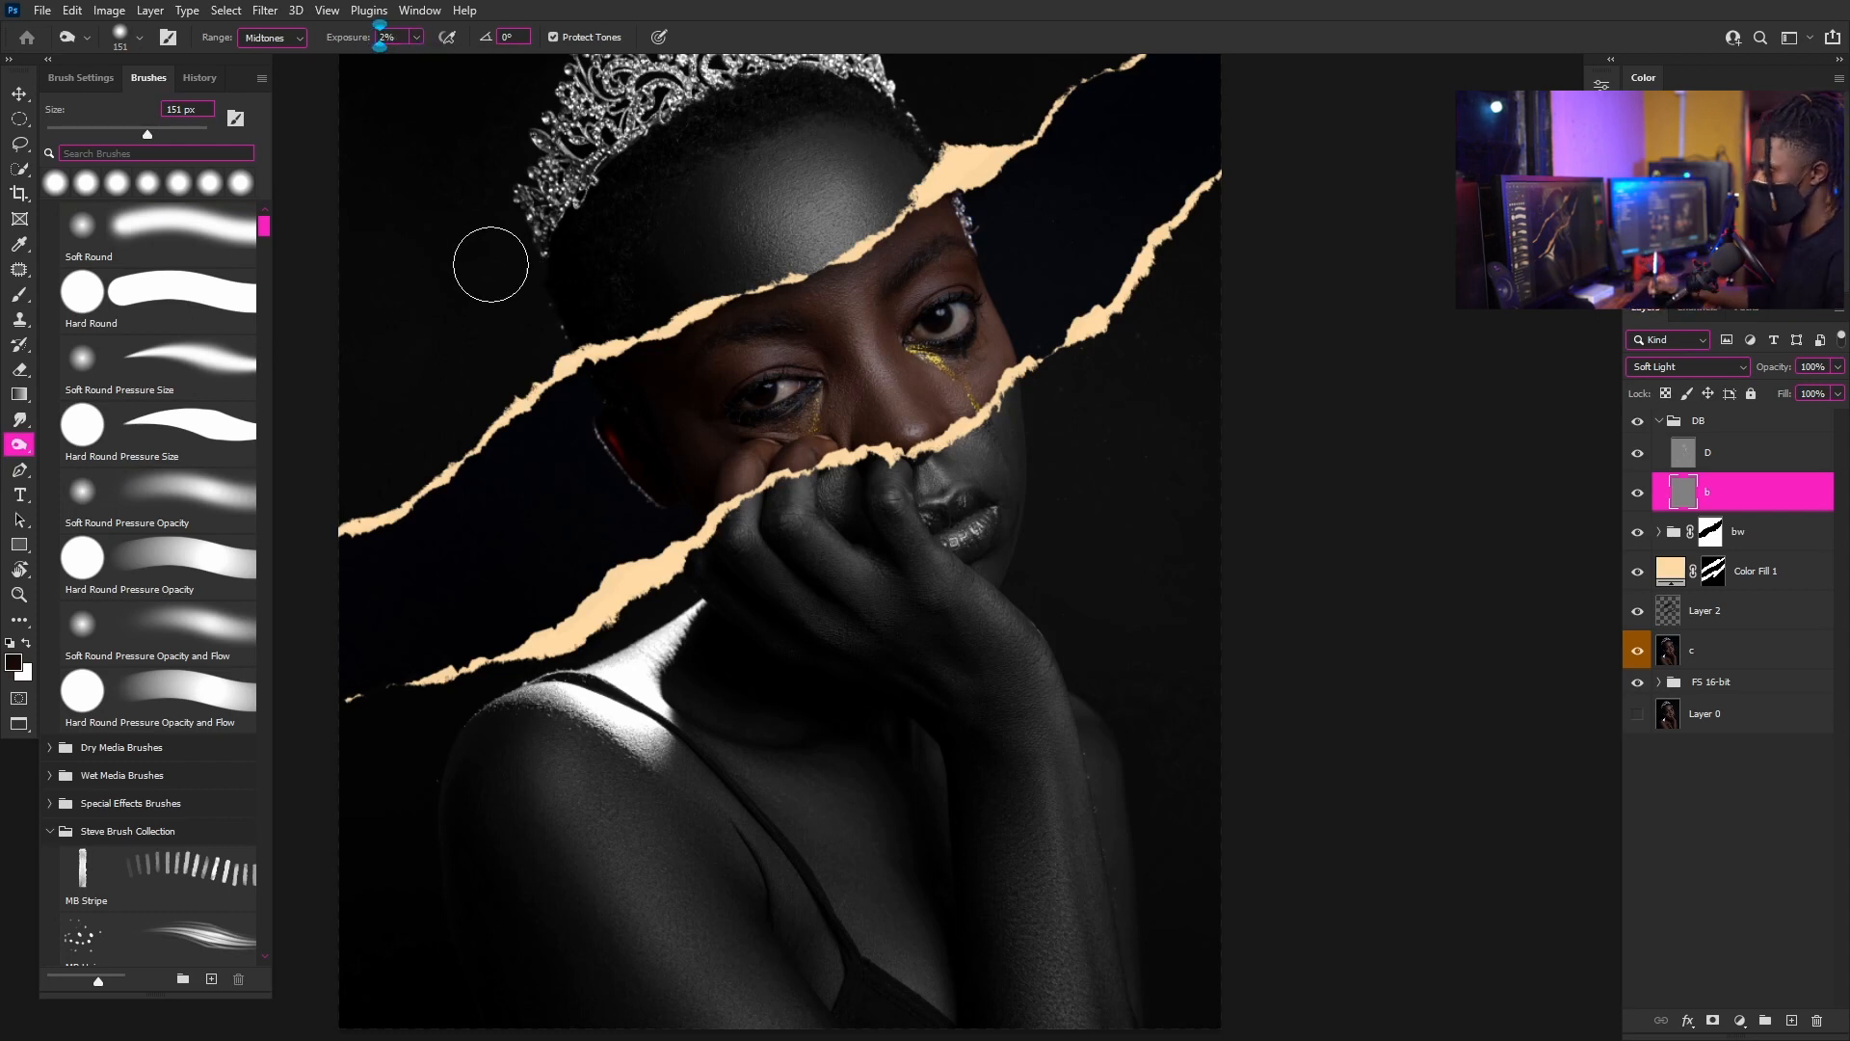
- Burn the shadows around the nose and eyes on layer b, reducing the brush from 71 px to about 51 px
alt+right_click(845, 349)
drag(846, 349, 819, 353)
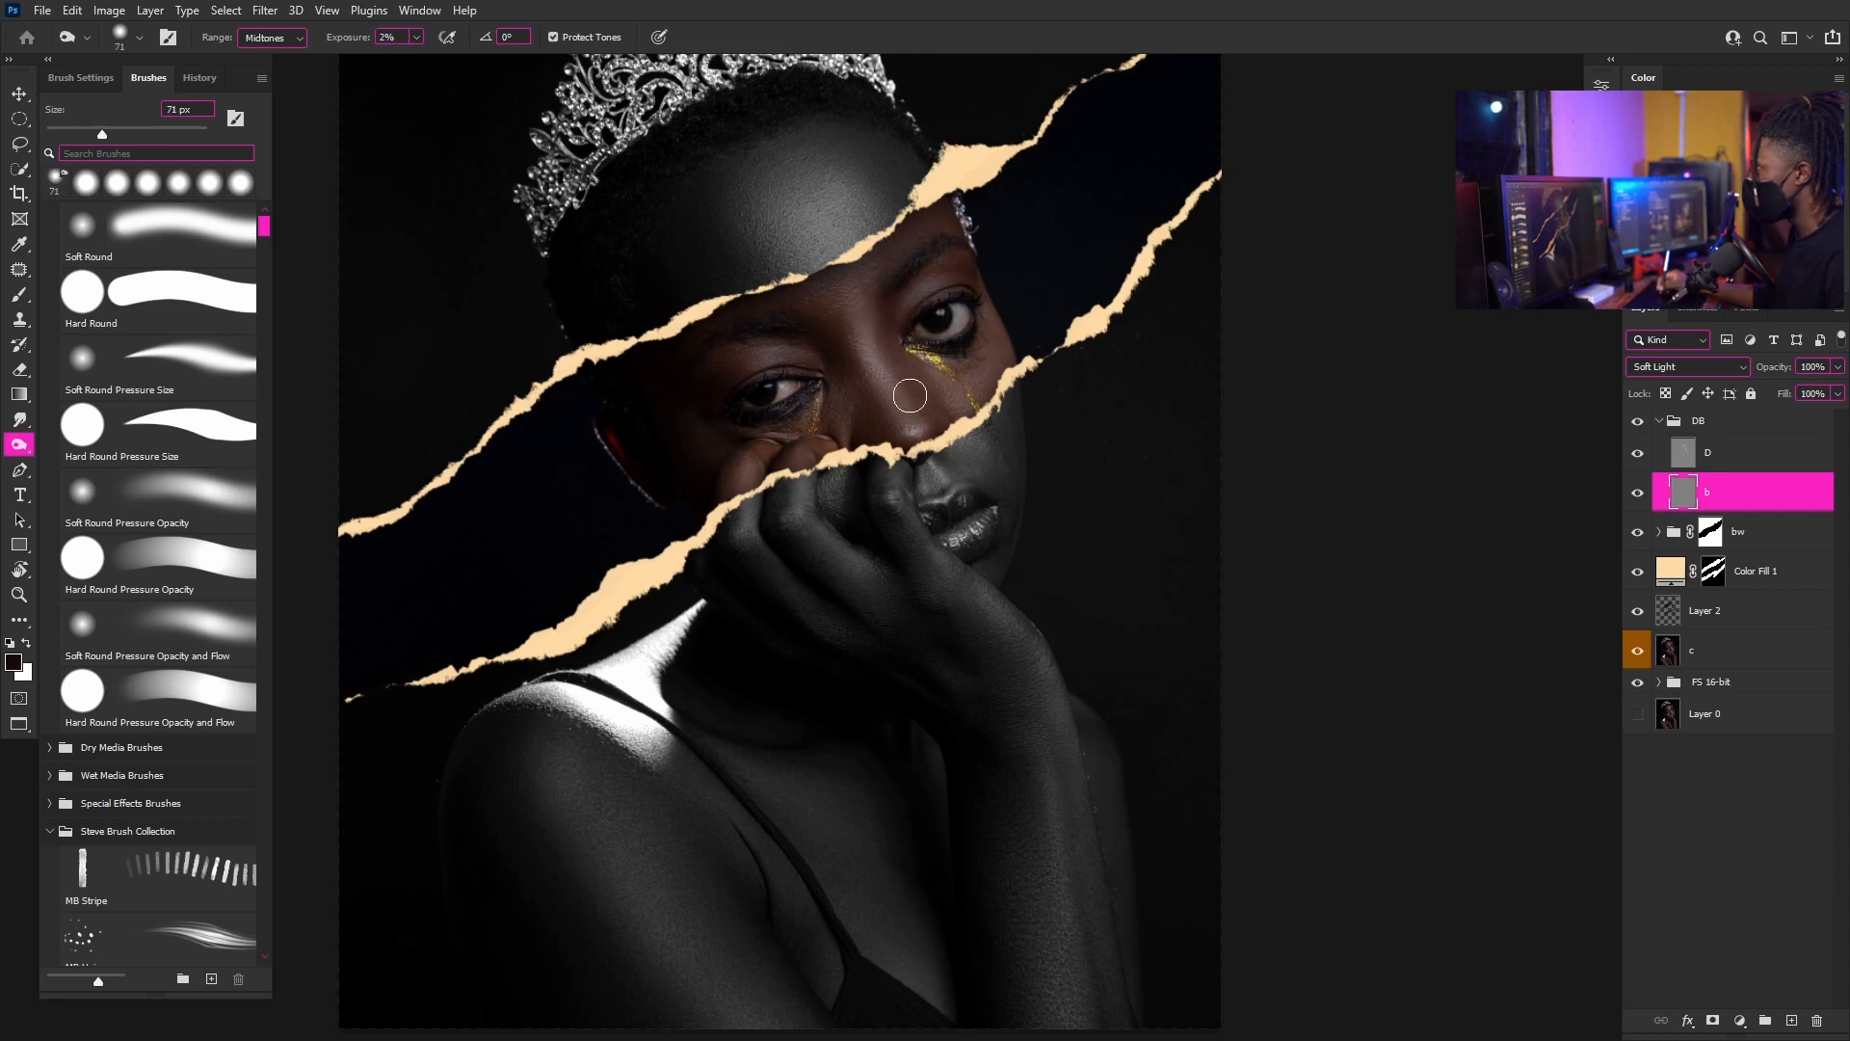
scroll(756, 377, up, 3)
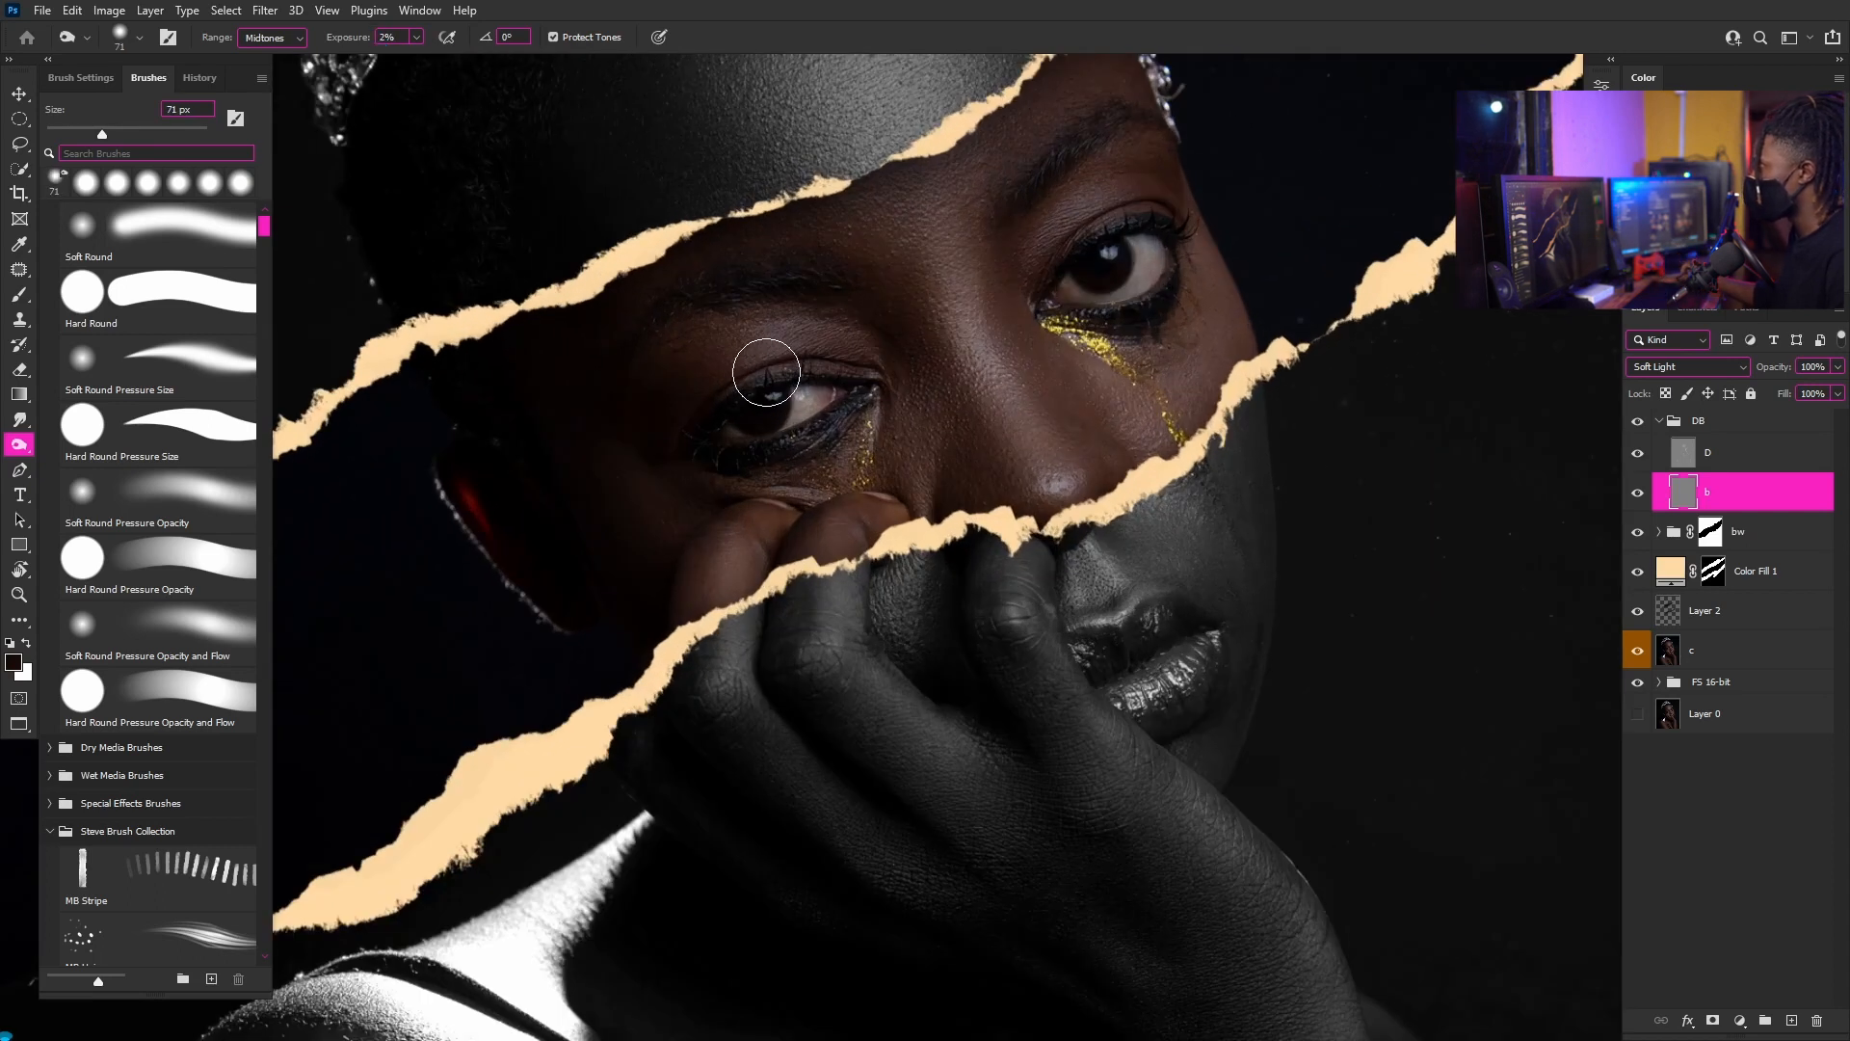
alt+right_click(833, 308)
drag(833, 308, 838, 308)
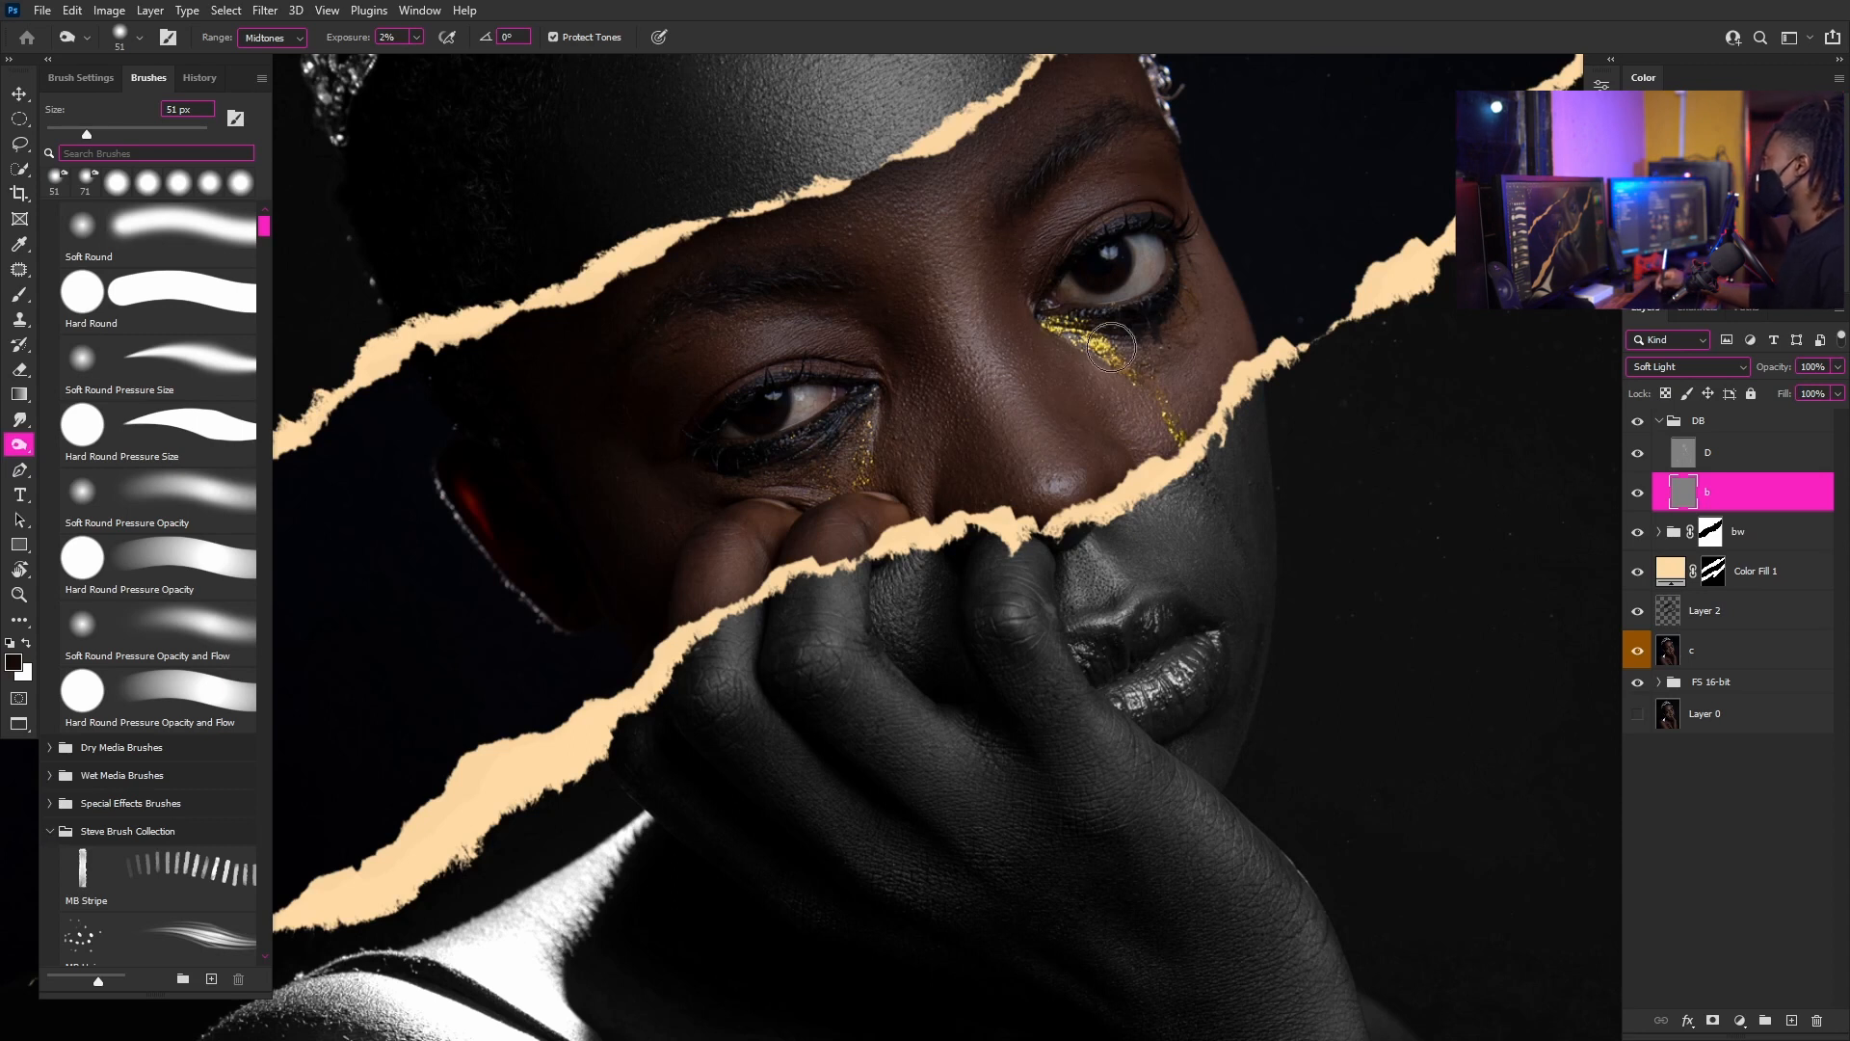
- Burn the shadows of the lips on layer b with a small brush of about 23 px
mouse_move(1141, 608)
mouse_down()
mouse_move(1141, 483)
mouse_move(1089, 482)
mouse_move(1092, 456)
mouse_up()
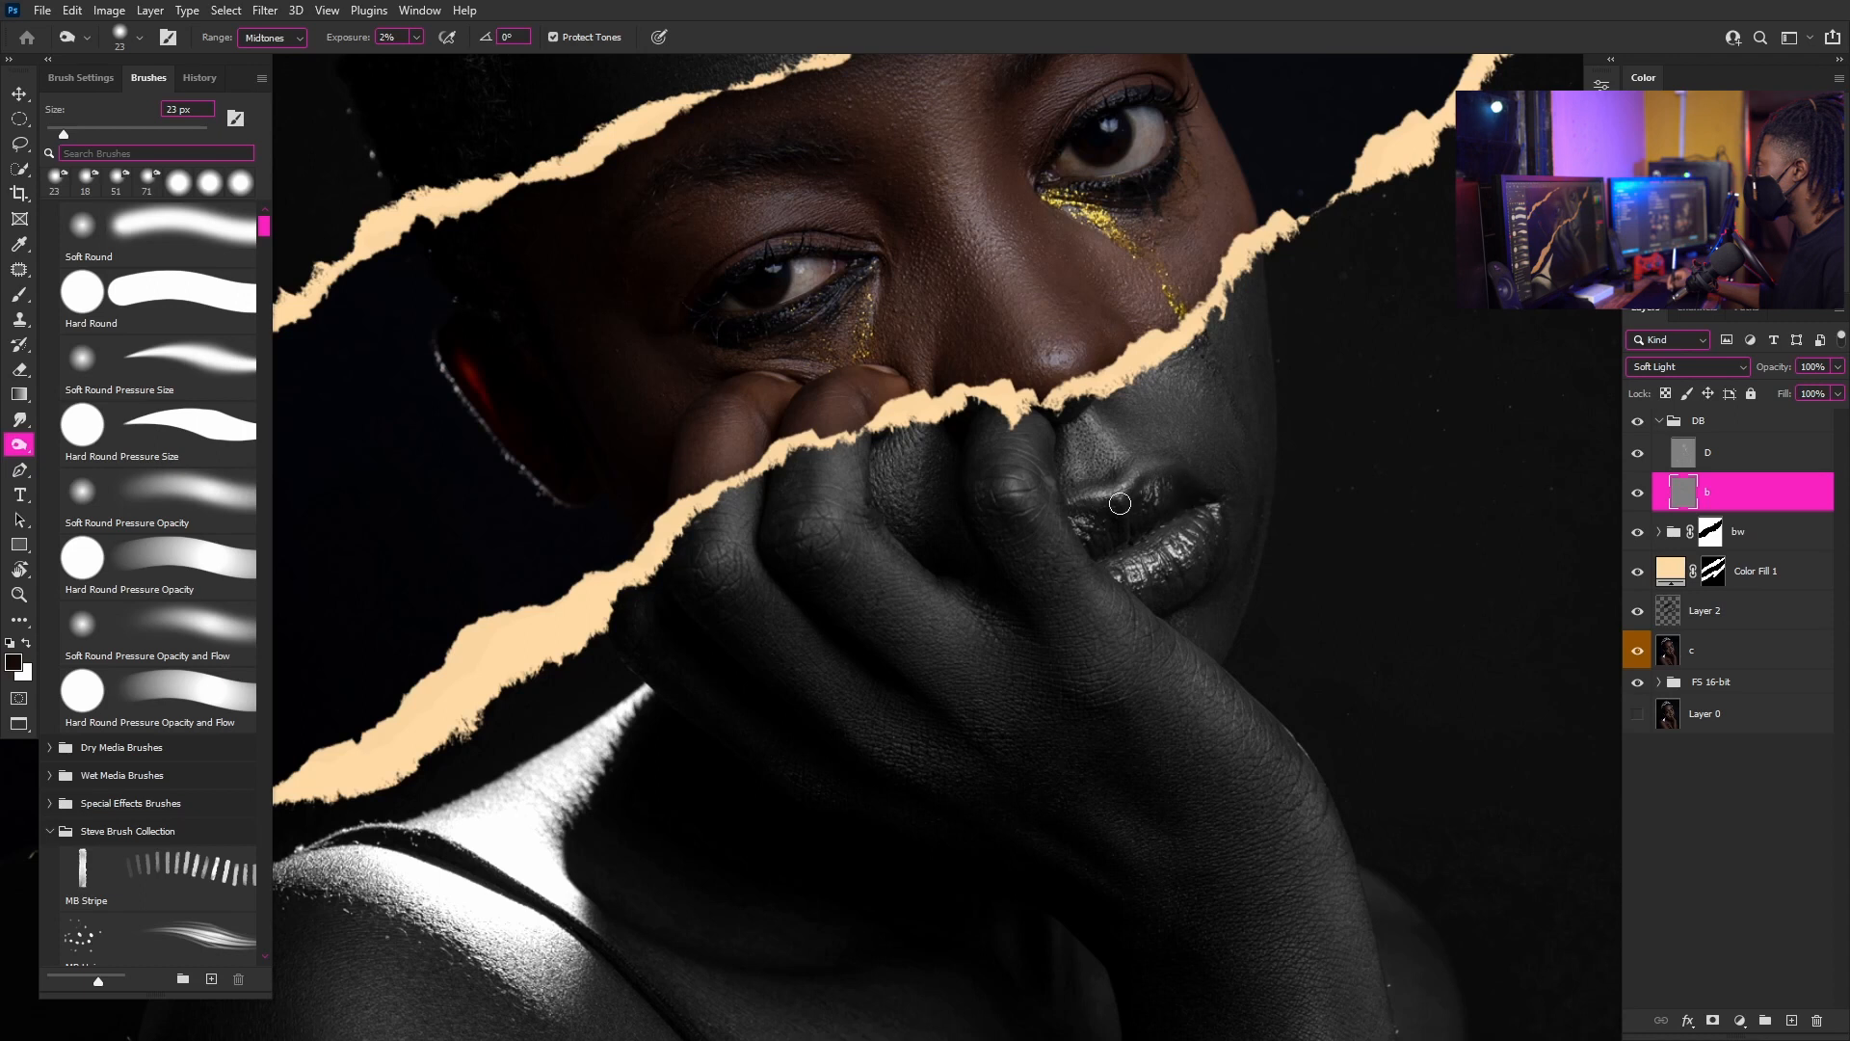
mouse_move(1144, 540)
mouse_down()
mouse_move(1200, 516)
mouse_move(1220, 531)
mouse_move(1216, 470)
mouse_up()
drag(1157, 576, 1168, 509)
- Burn the shadows between the fingers and on the hand on layer b with a brush of about 52 px
drag(856, 433, 870, 434)
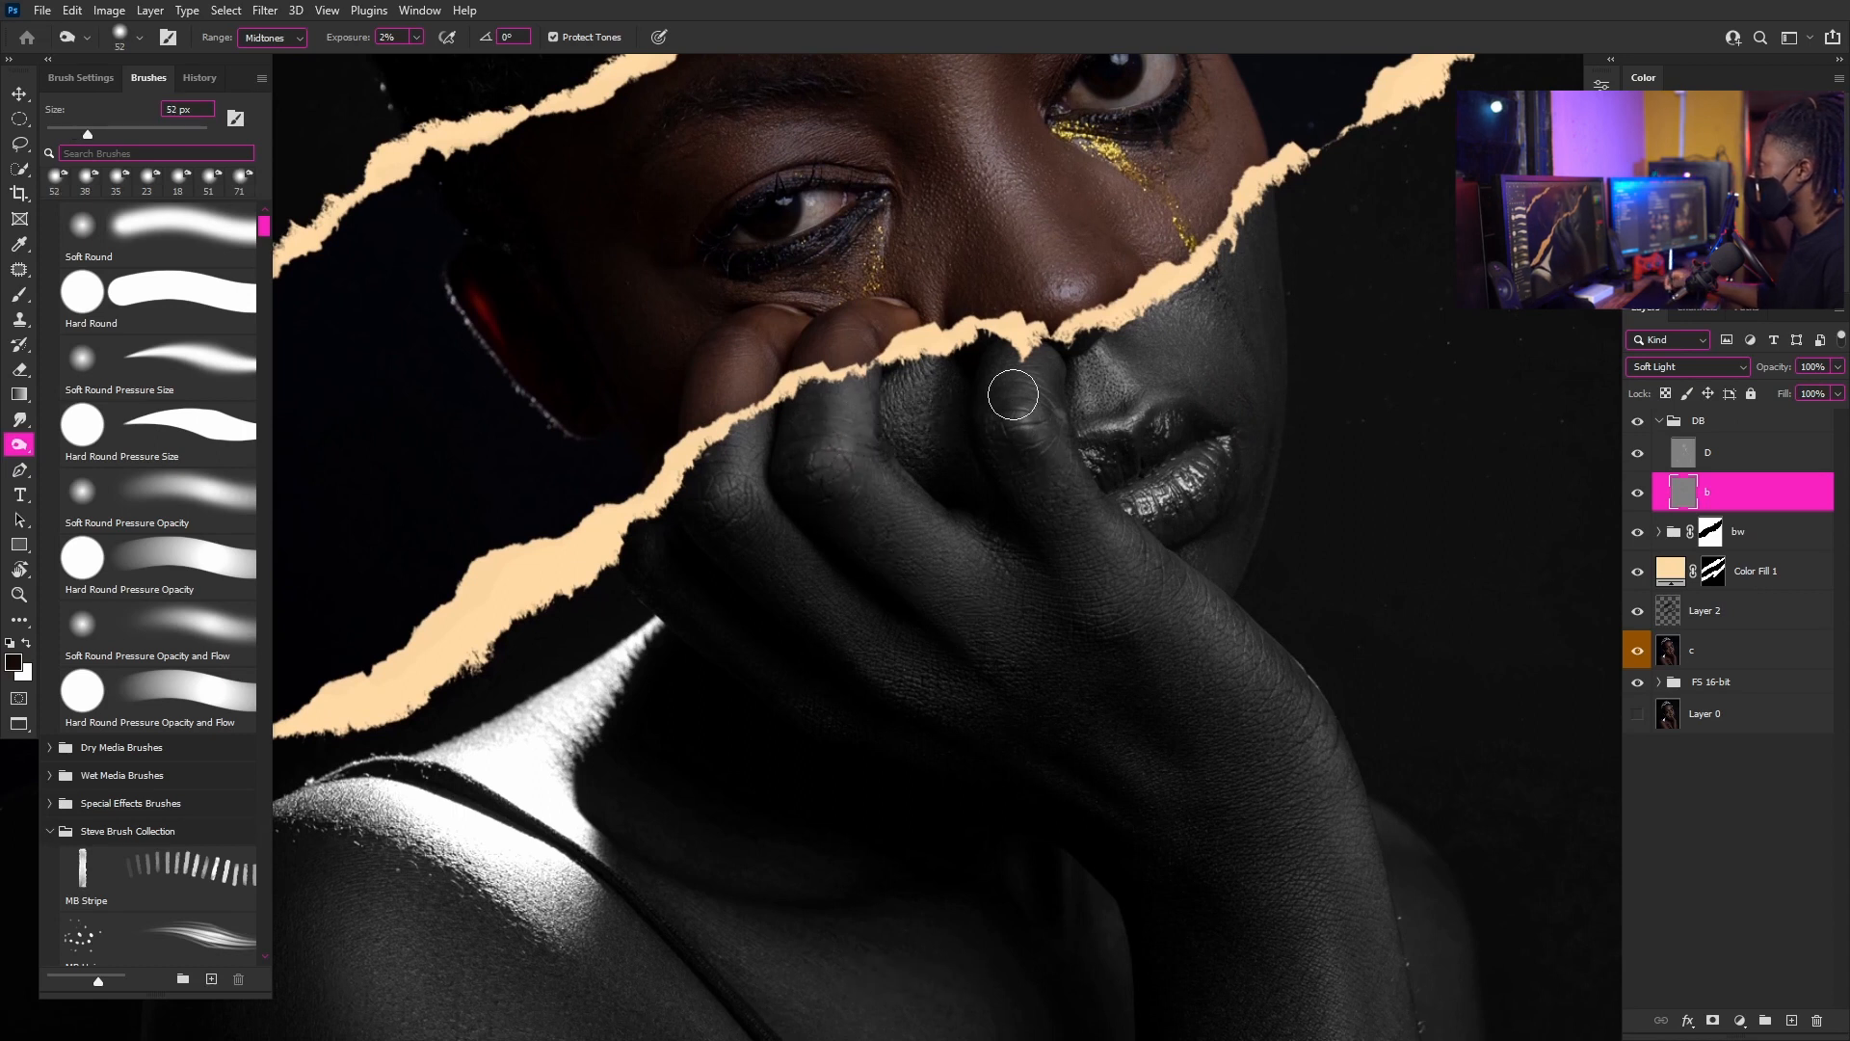
drag(1104, 629, 1103, 557)
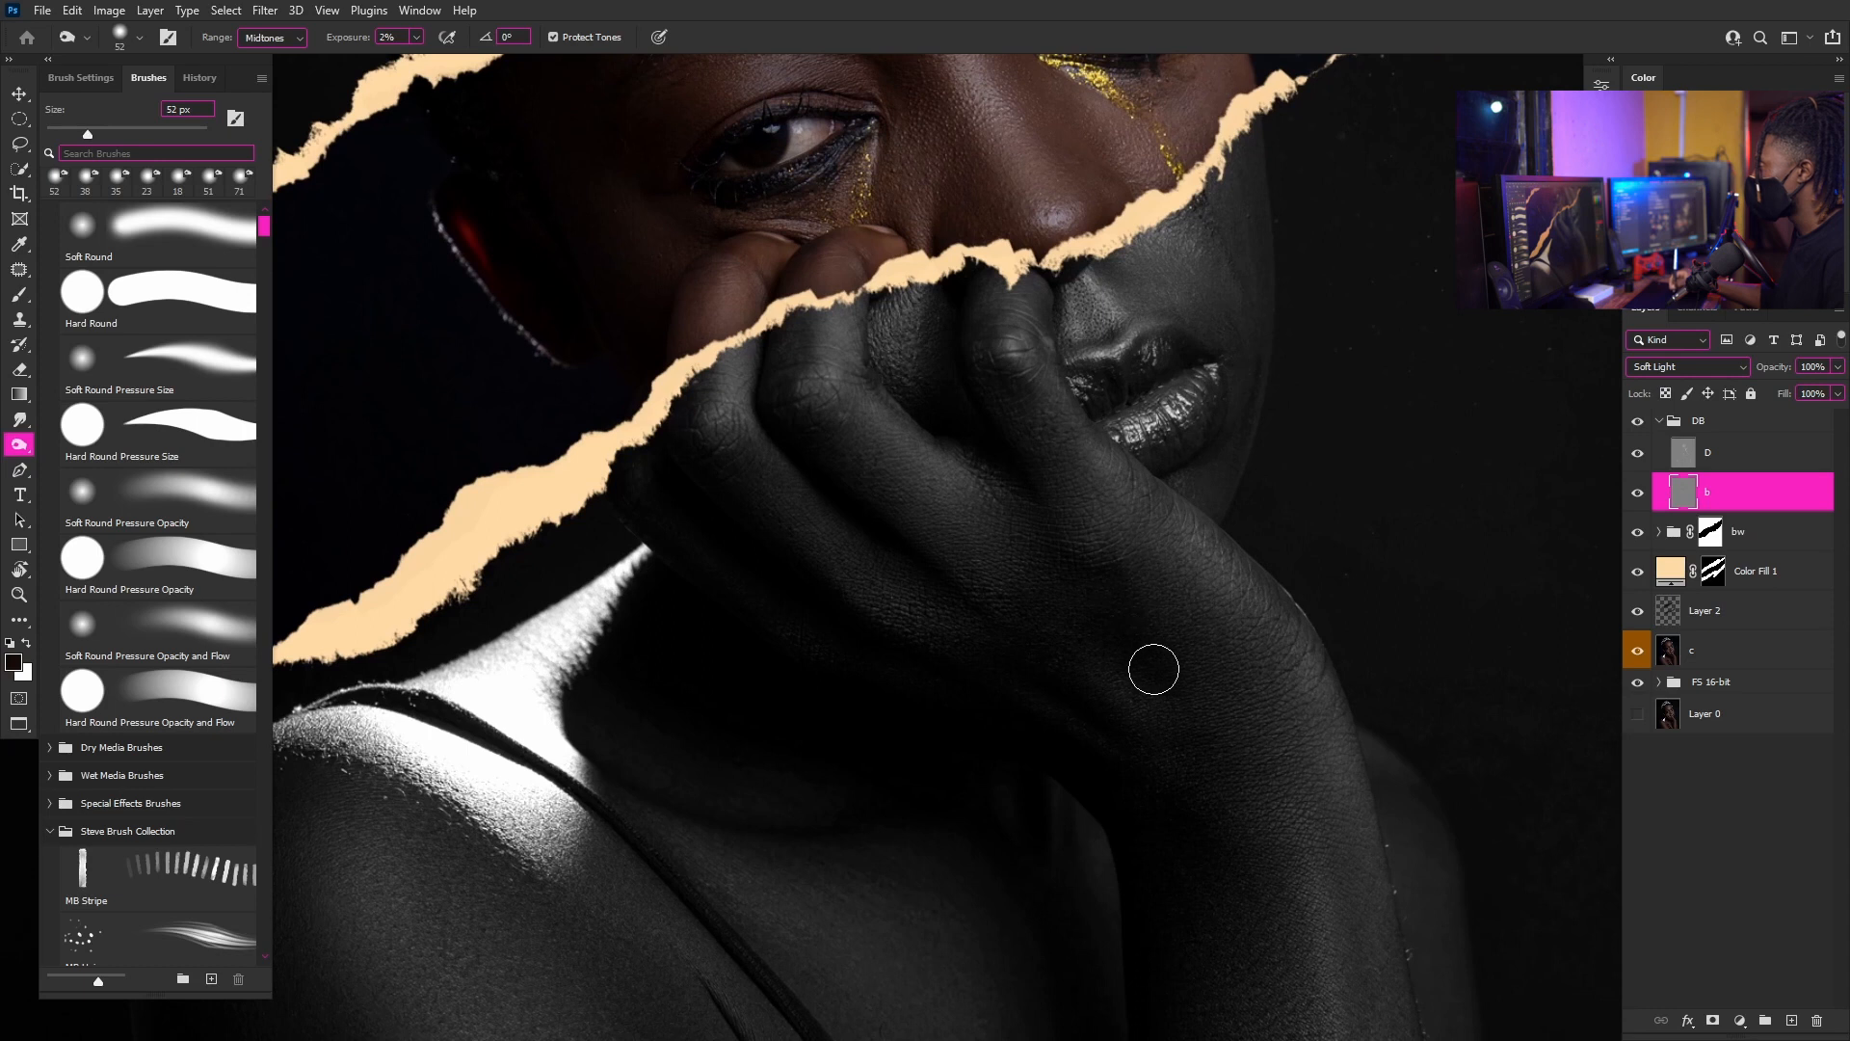
scroll(913, 657, down, 5)
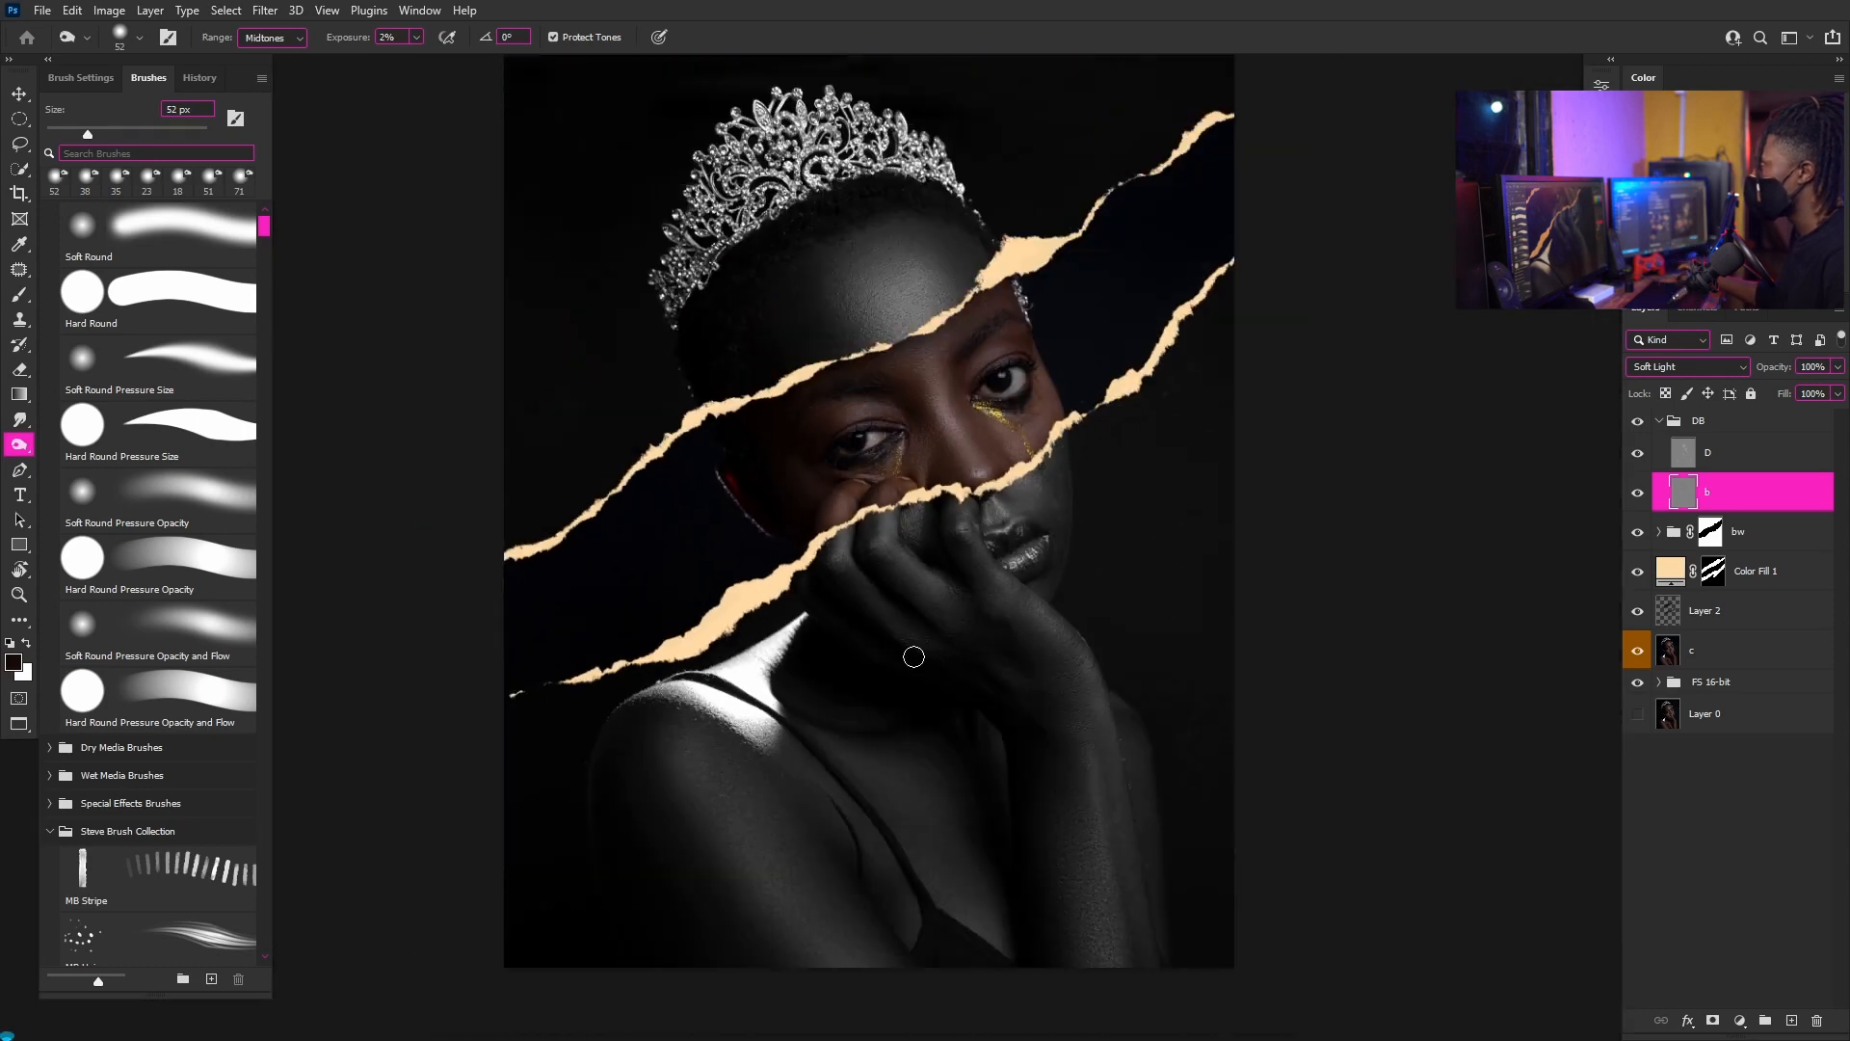
scroll(910, 652, down, 2)
scroll(1000, 720, up, 3)
scroll(999, 720, up, 3)
- Burn the shadows along the wrist and forearm on layer b with brushes of 49 px and 103 px
drag(1045, 660, 1029, 527)
alt+right_click(1048, 541)
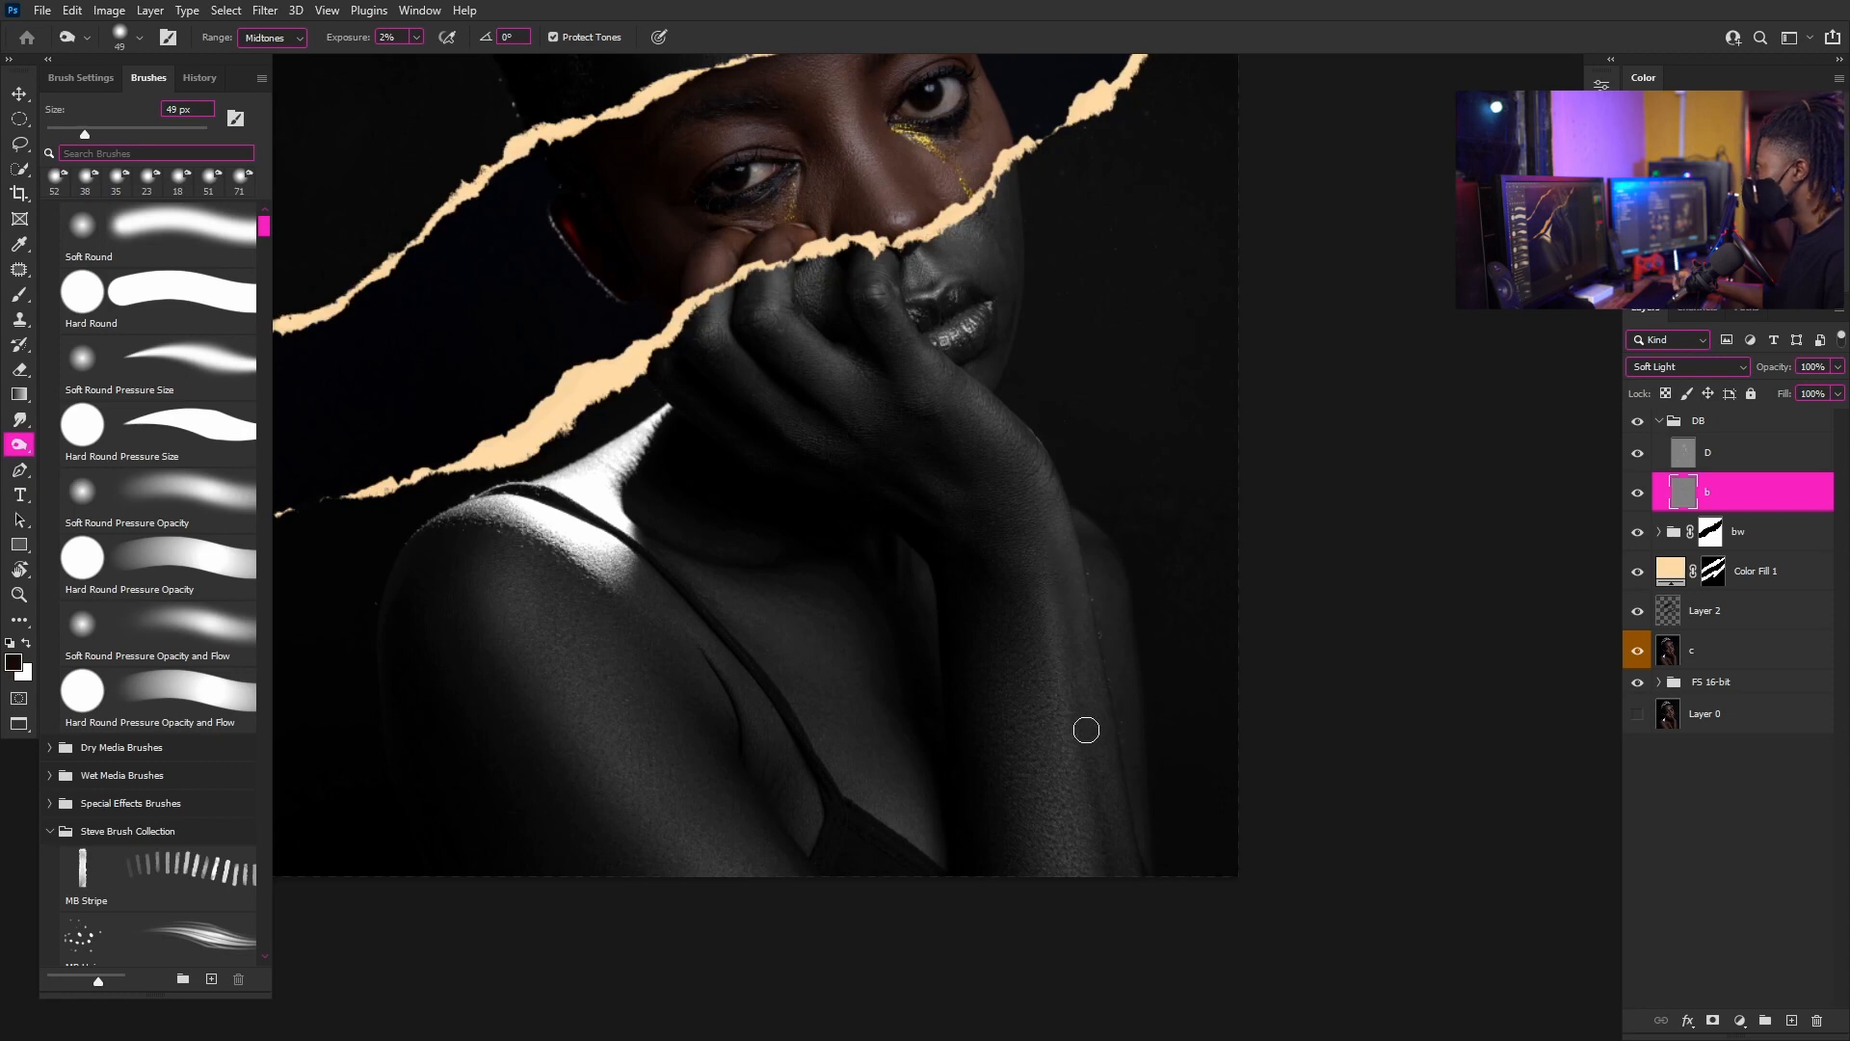
alt+right_click(1117, 849)
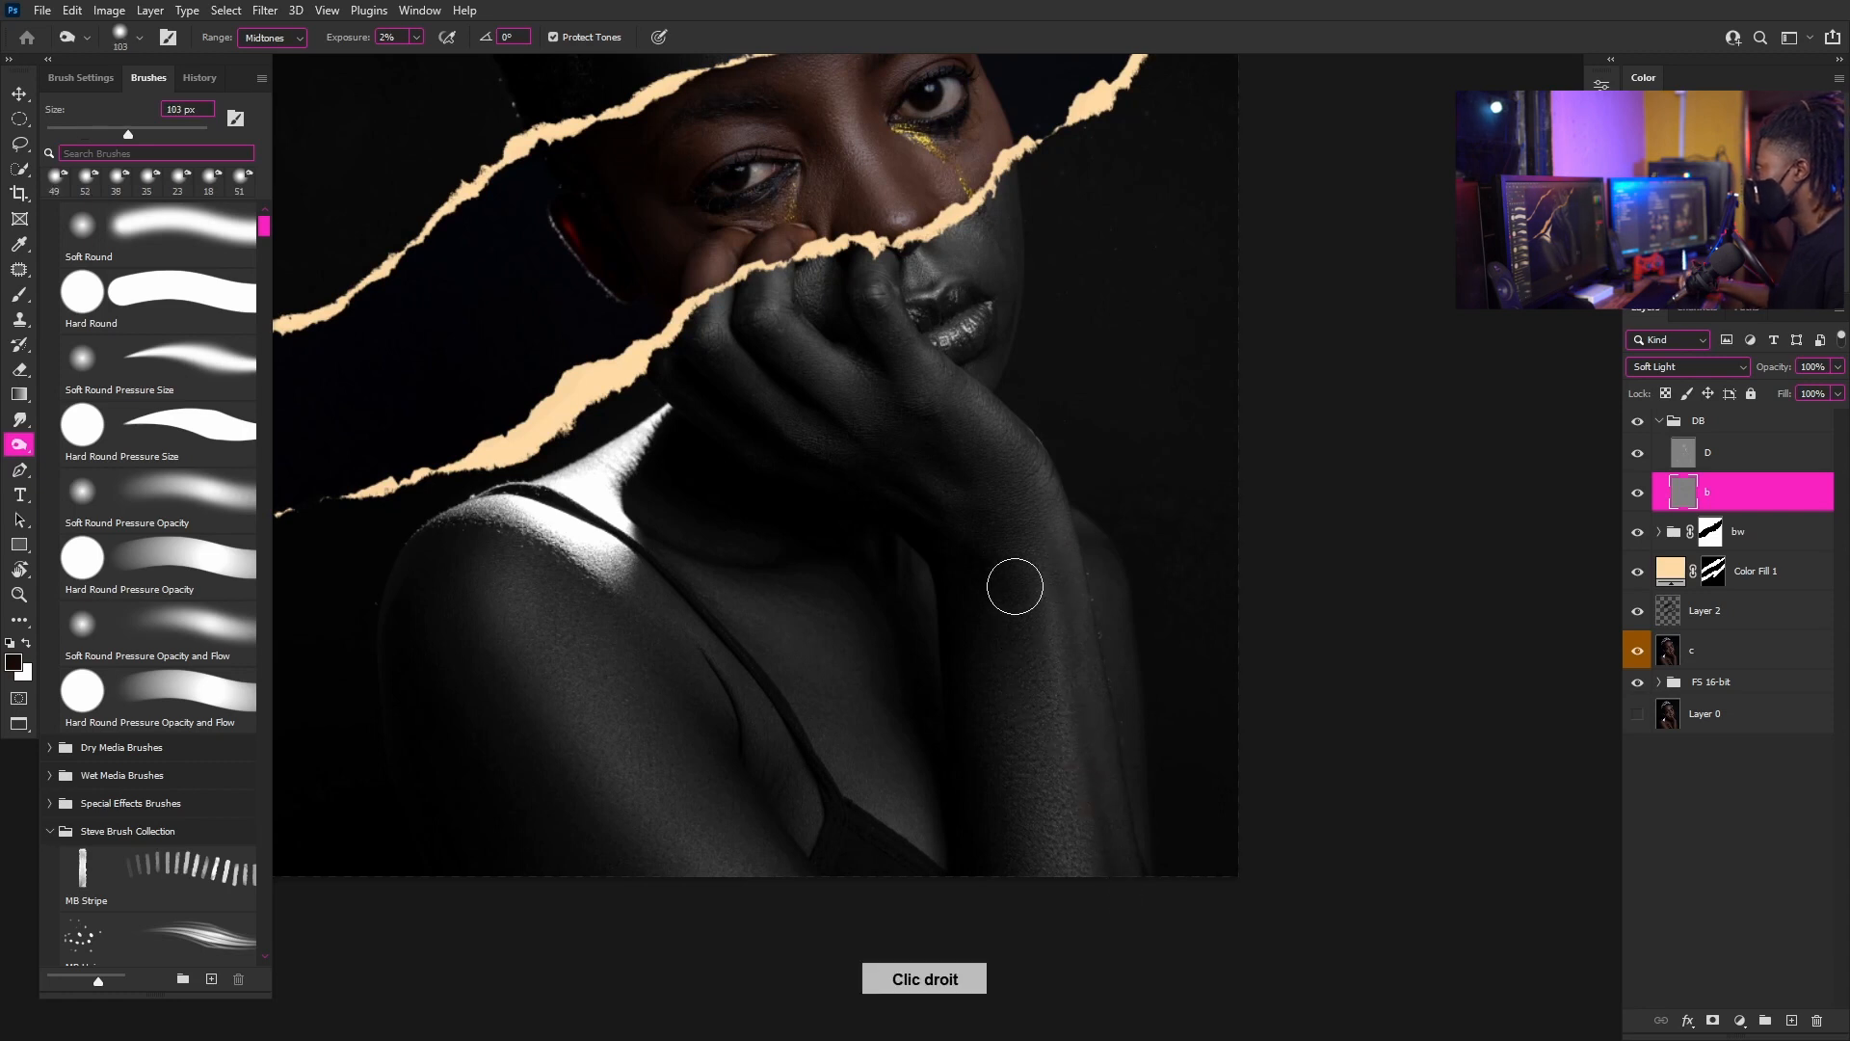
scroll(871, 504, down, 3)
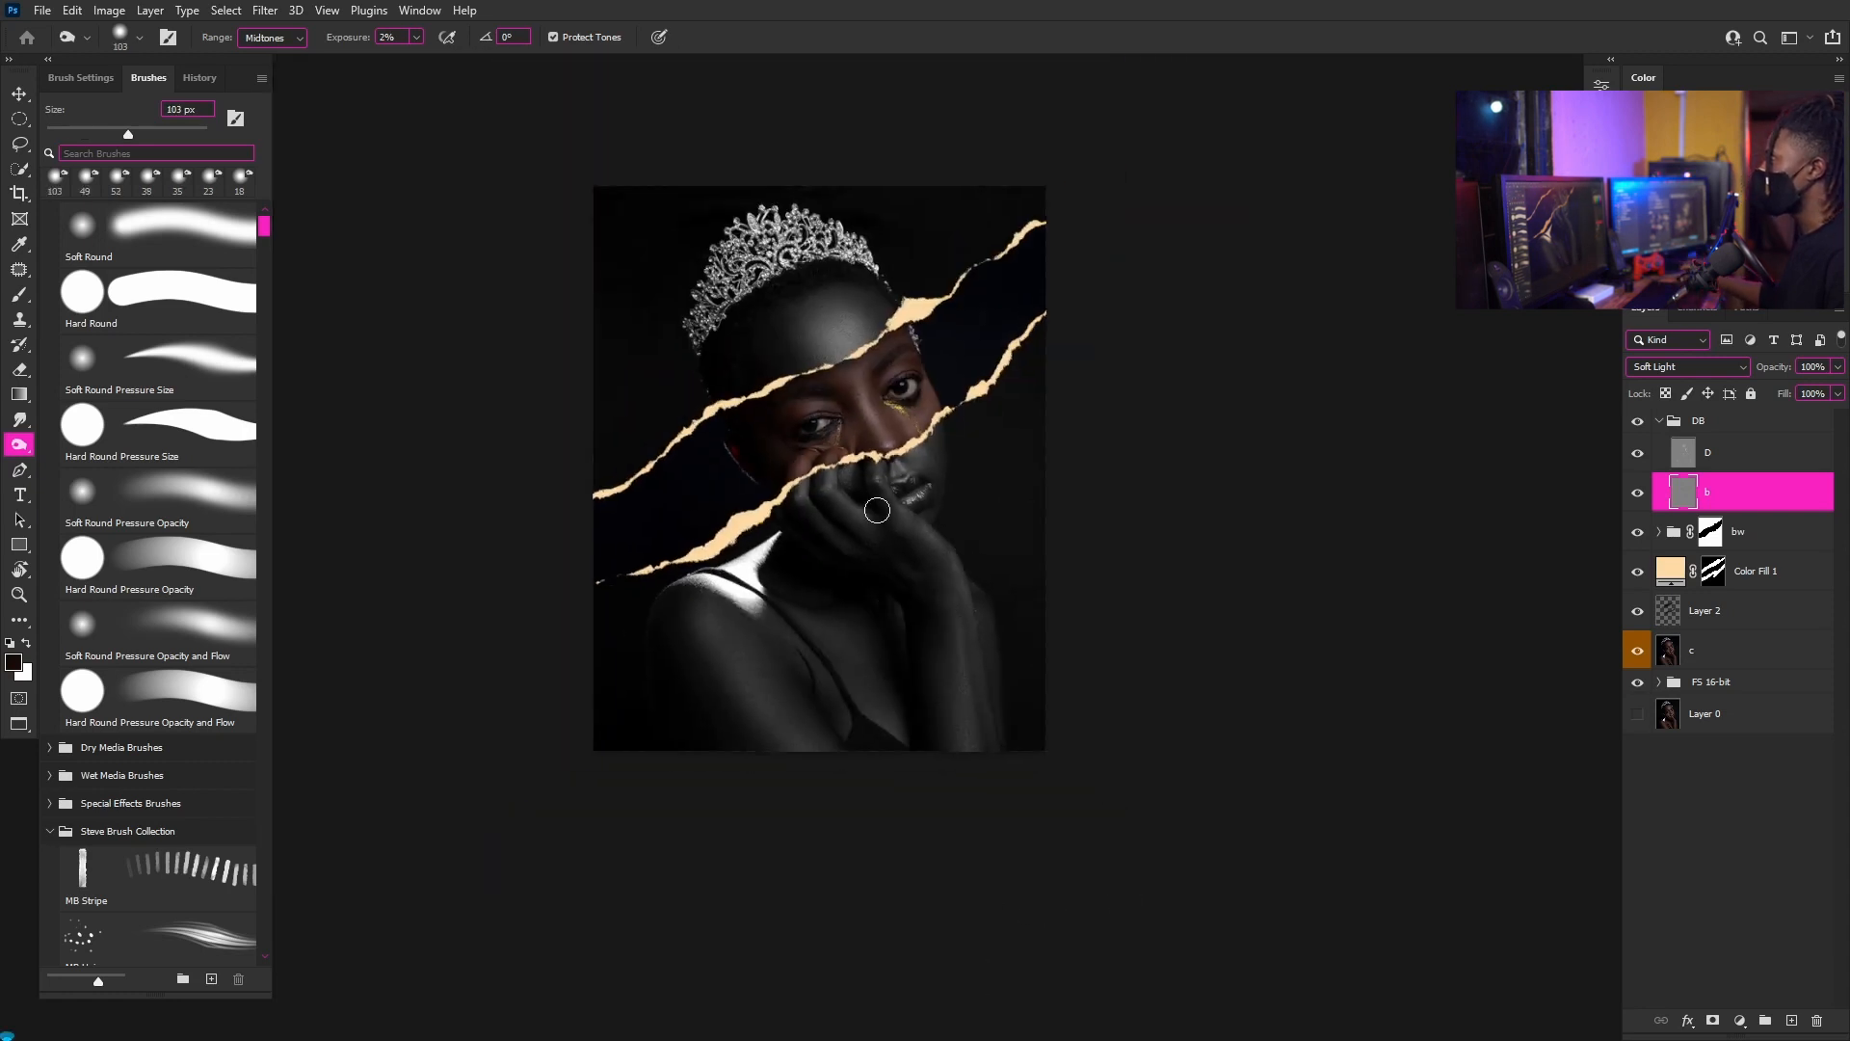
- Compare the portrait with the DB group hidden and shown, and collapse the group
scroll(878, 384, up, 3)
scroll(878, 384, up, 1)
click(1639, 422)
click(1638, 422)
click(1638, 422)
click(1638, 422)
scroll(789, 694, down, 3)
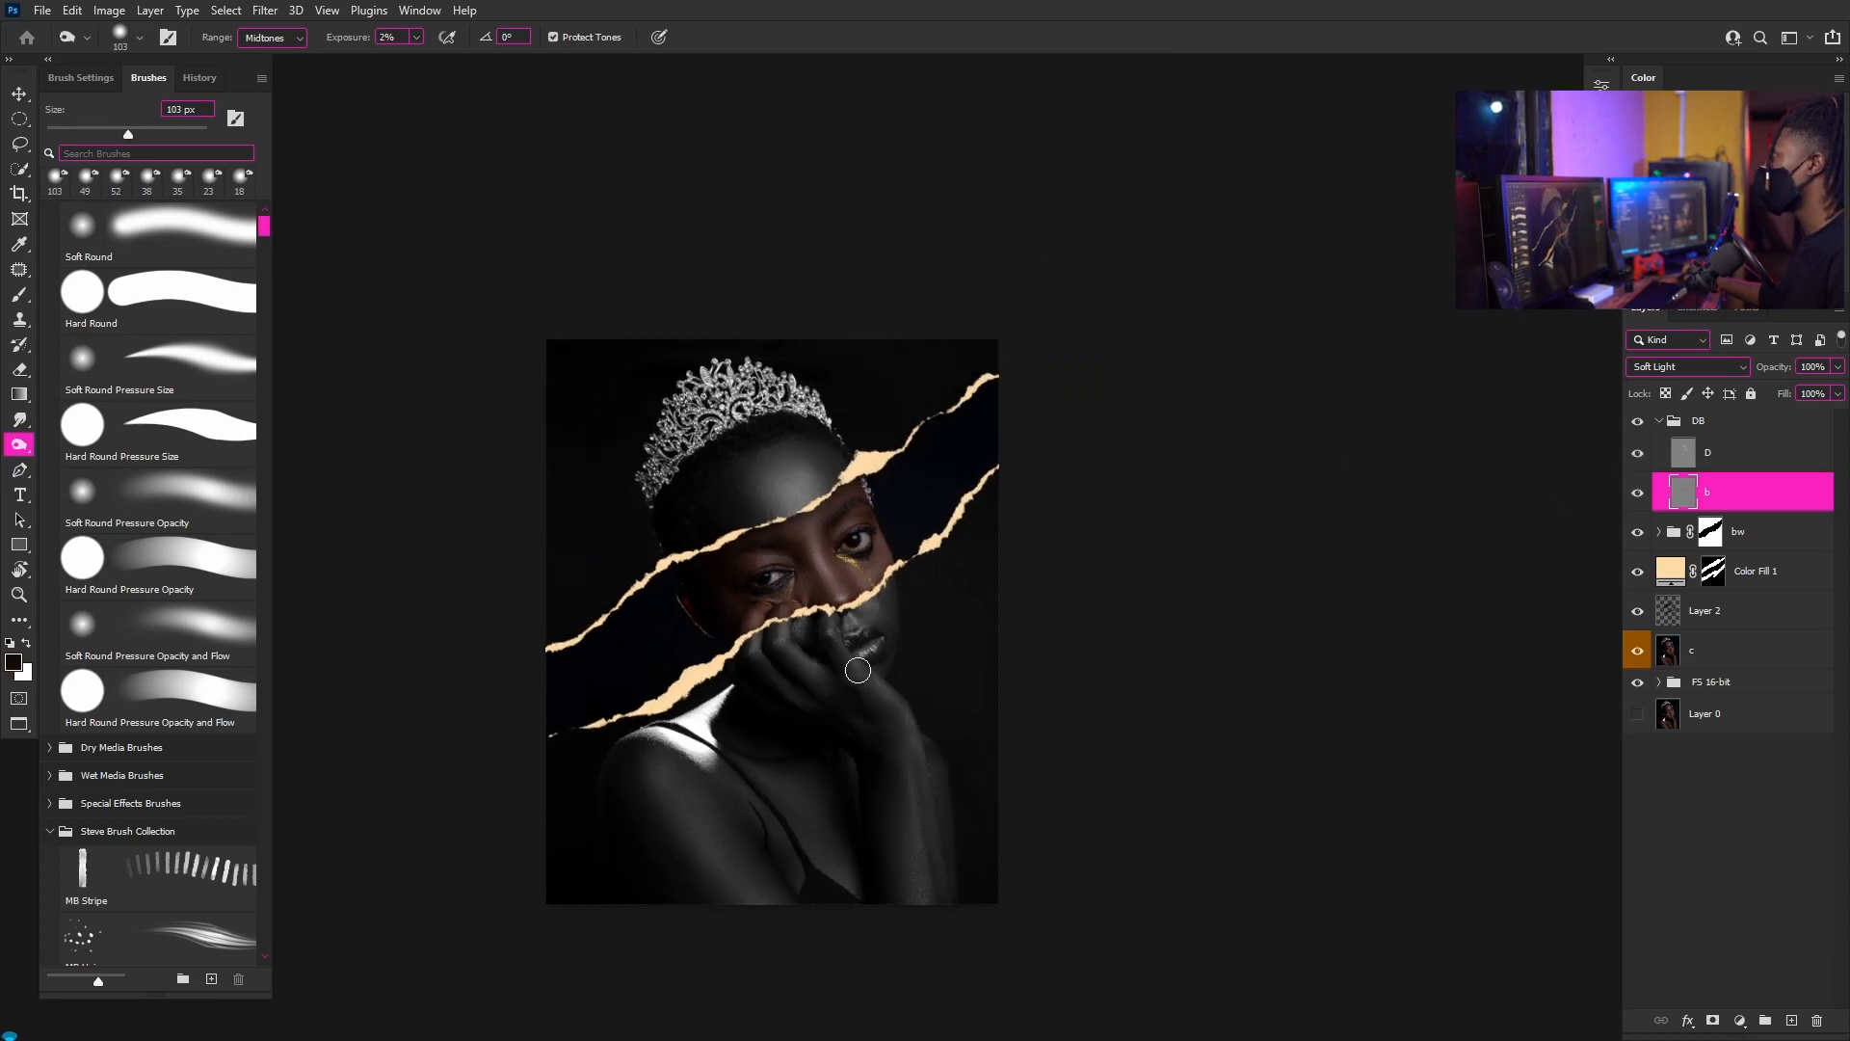
scroll(880, 663, up, 2)
scroll(880, 663, down, 3)
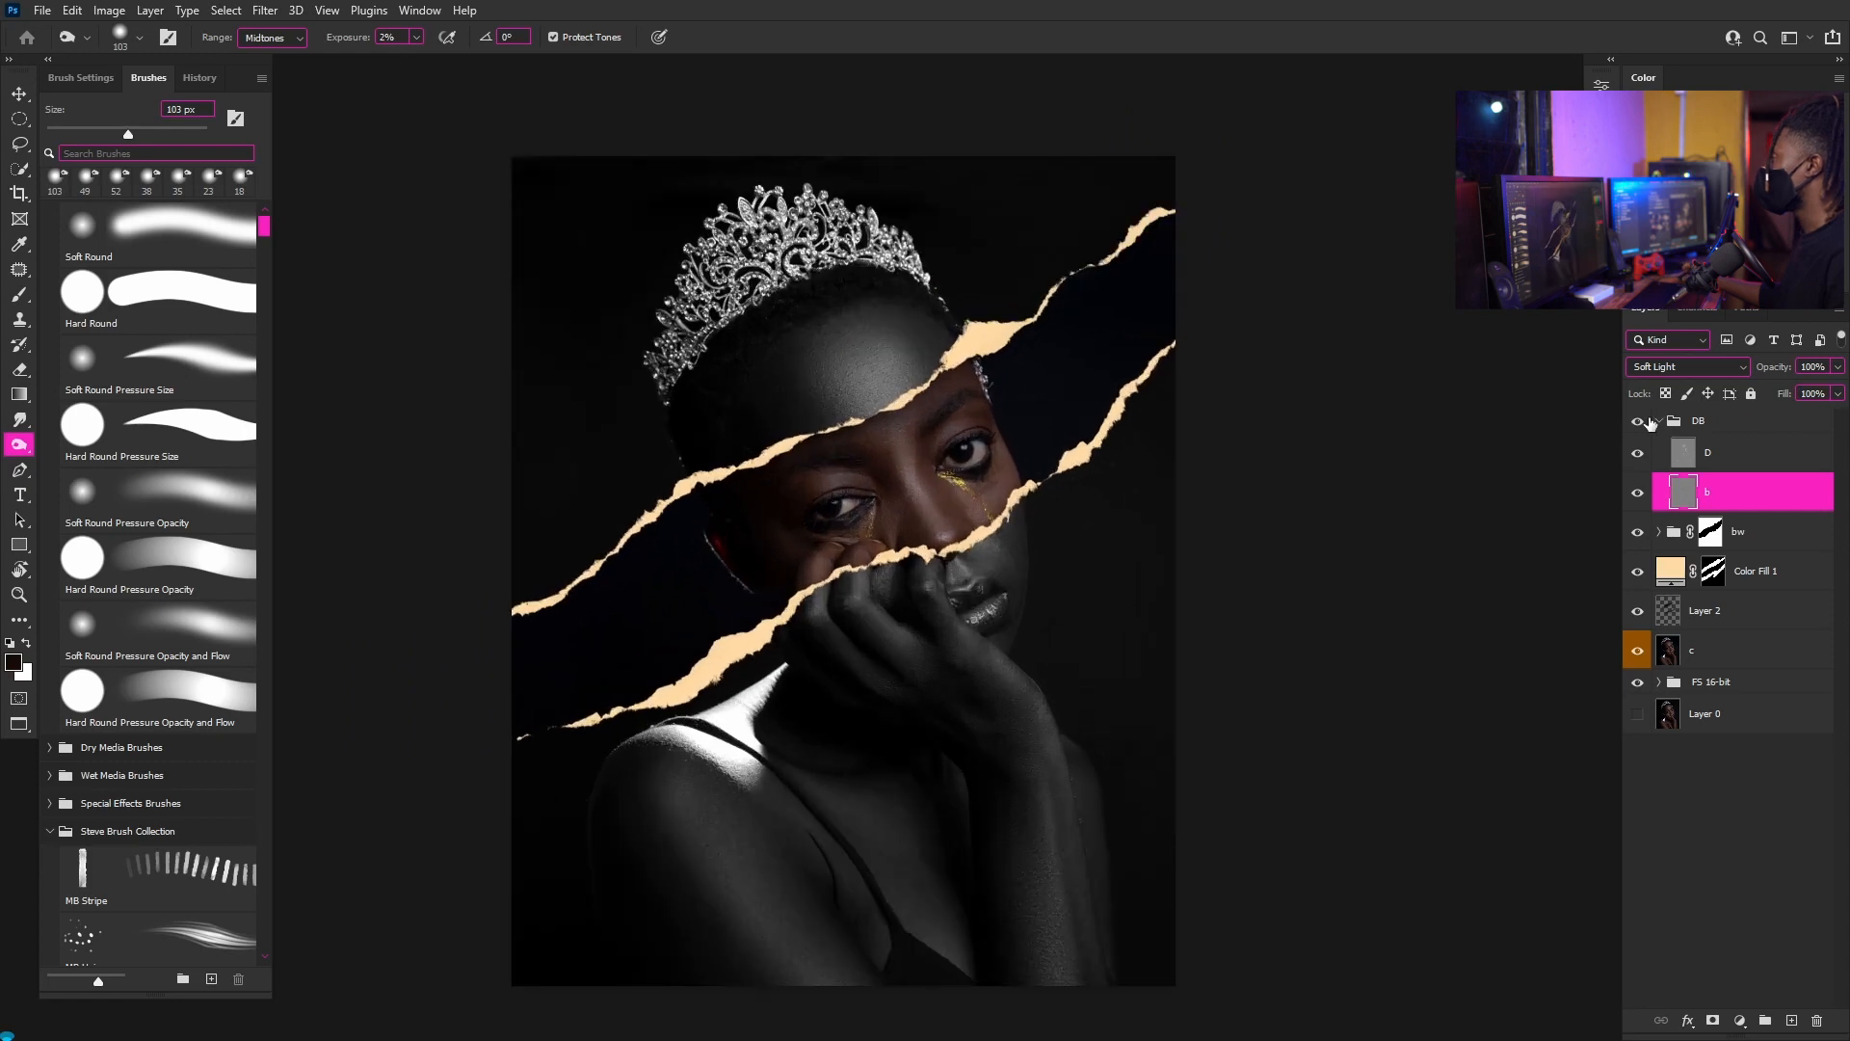
click(1659, 425)
- Add a Levels adjustment layer above the DB group and strongly brighten the image by lowering the input white point
scroll(1126, 507, down, 1)
scroll(939, 494, up, 3)
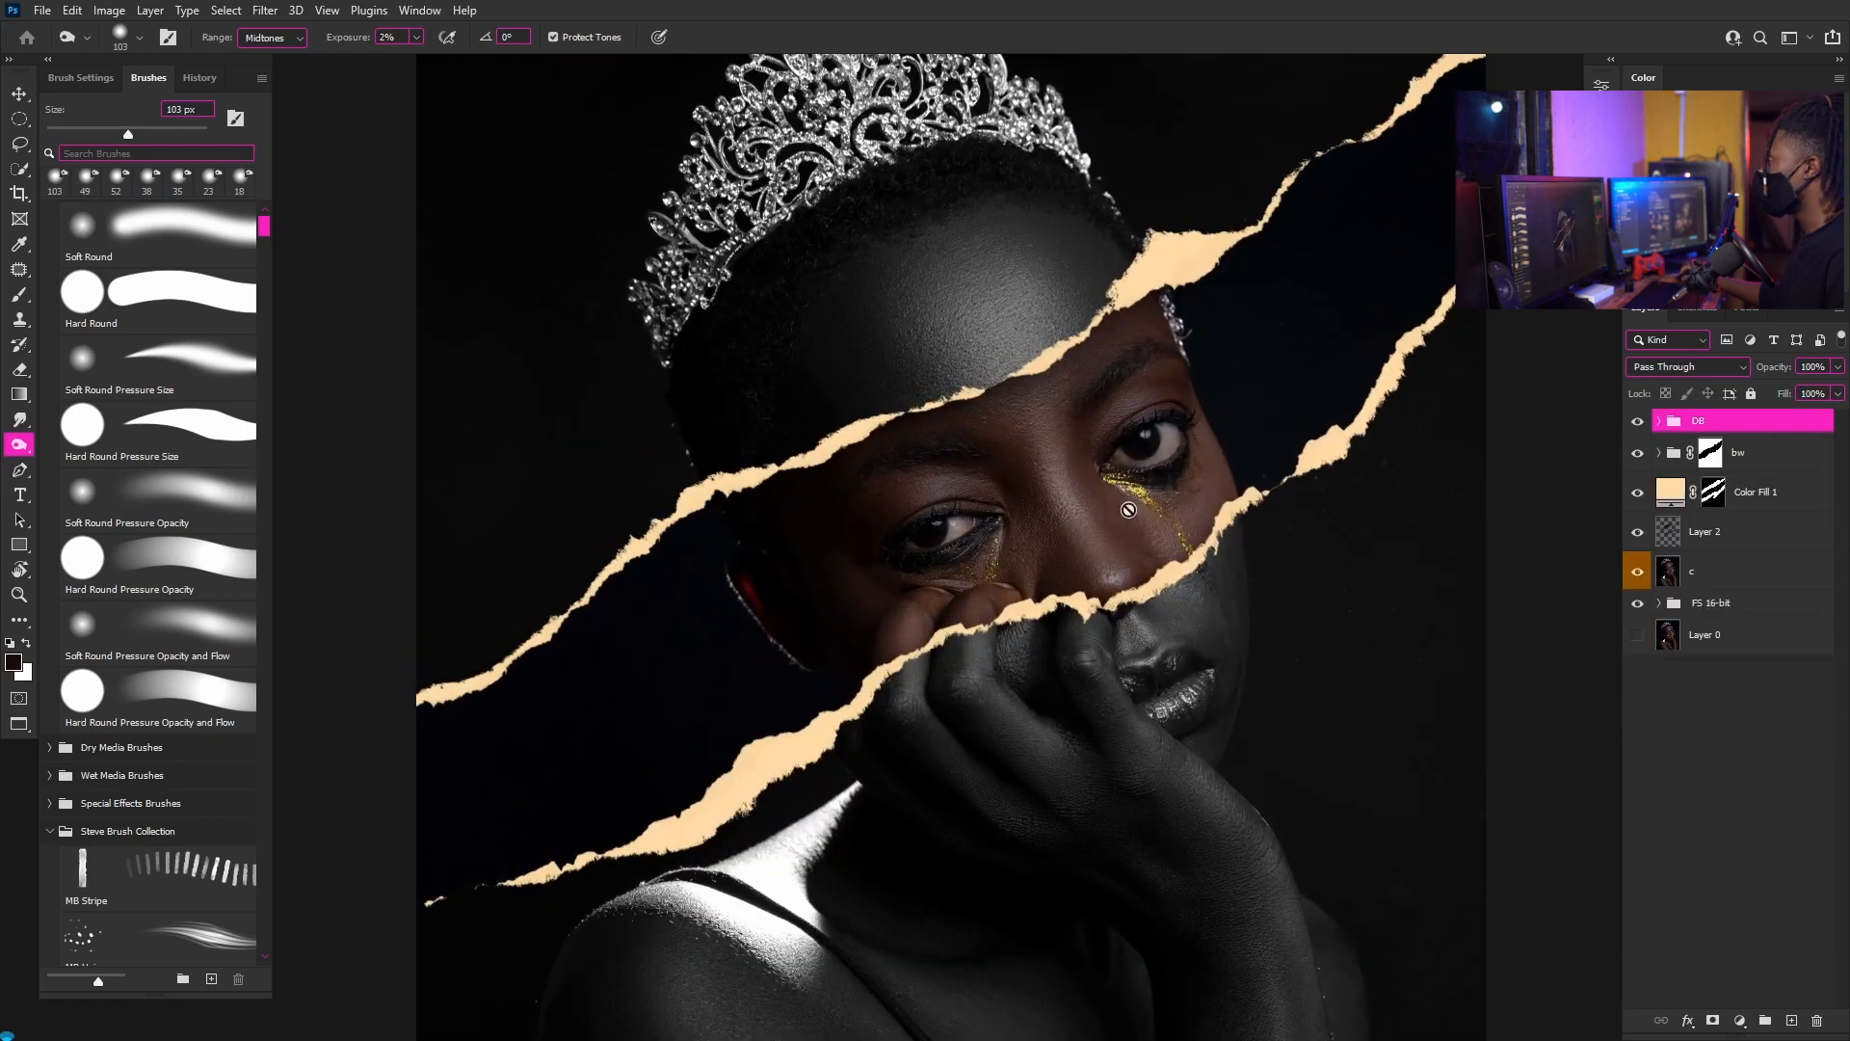
drag(1156, 550, 1050, 532)
scroll(1054, 470, up, 2)
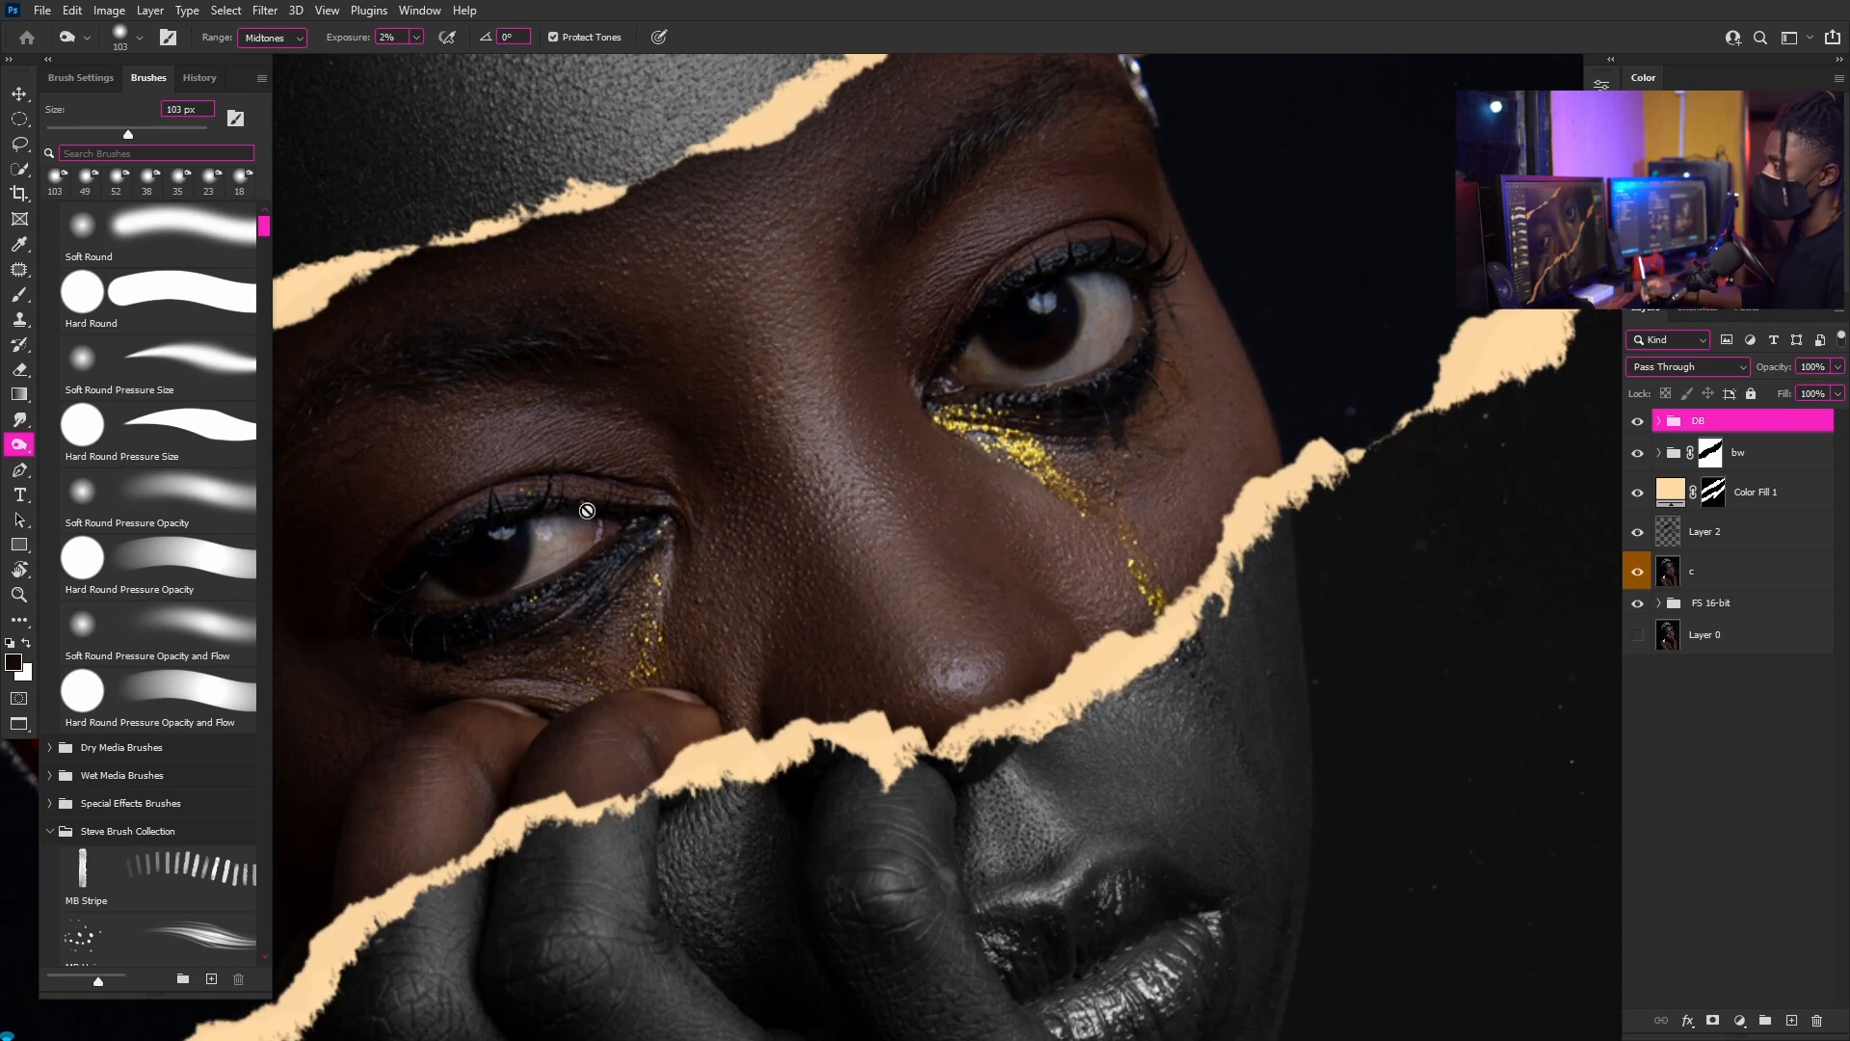
scroll(842, 385, down, 2)
scroll(842, 386, up, 1)
click(1740, 1021)
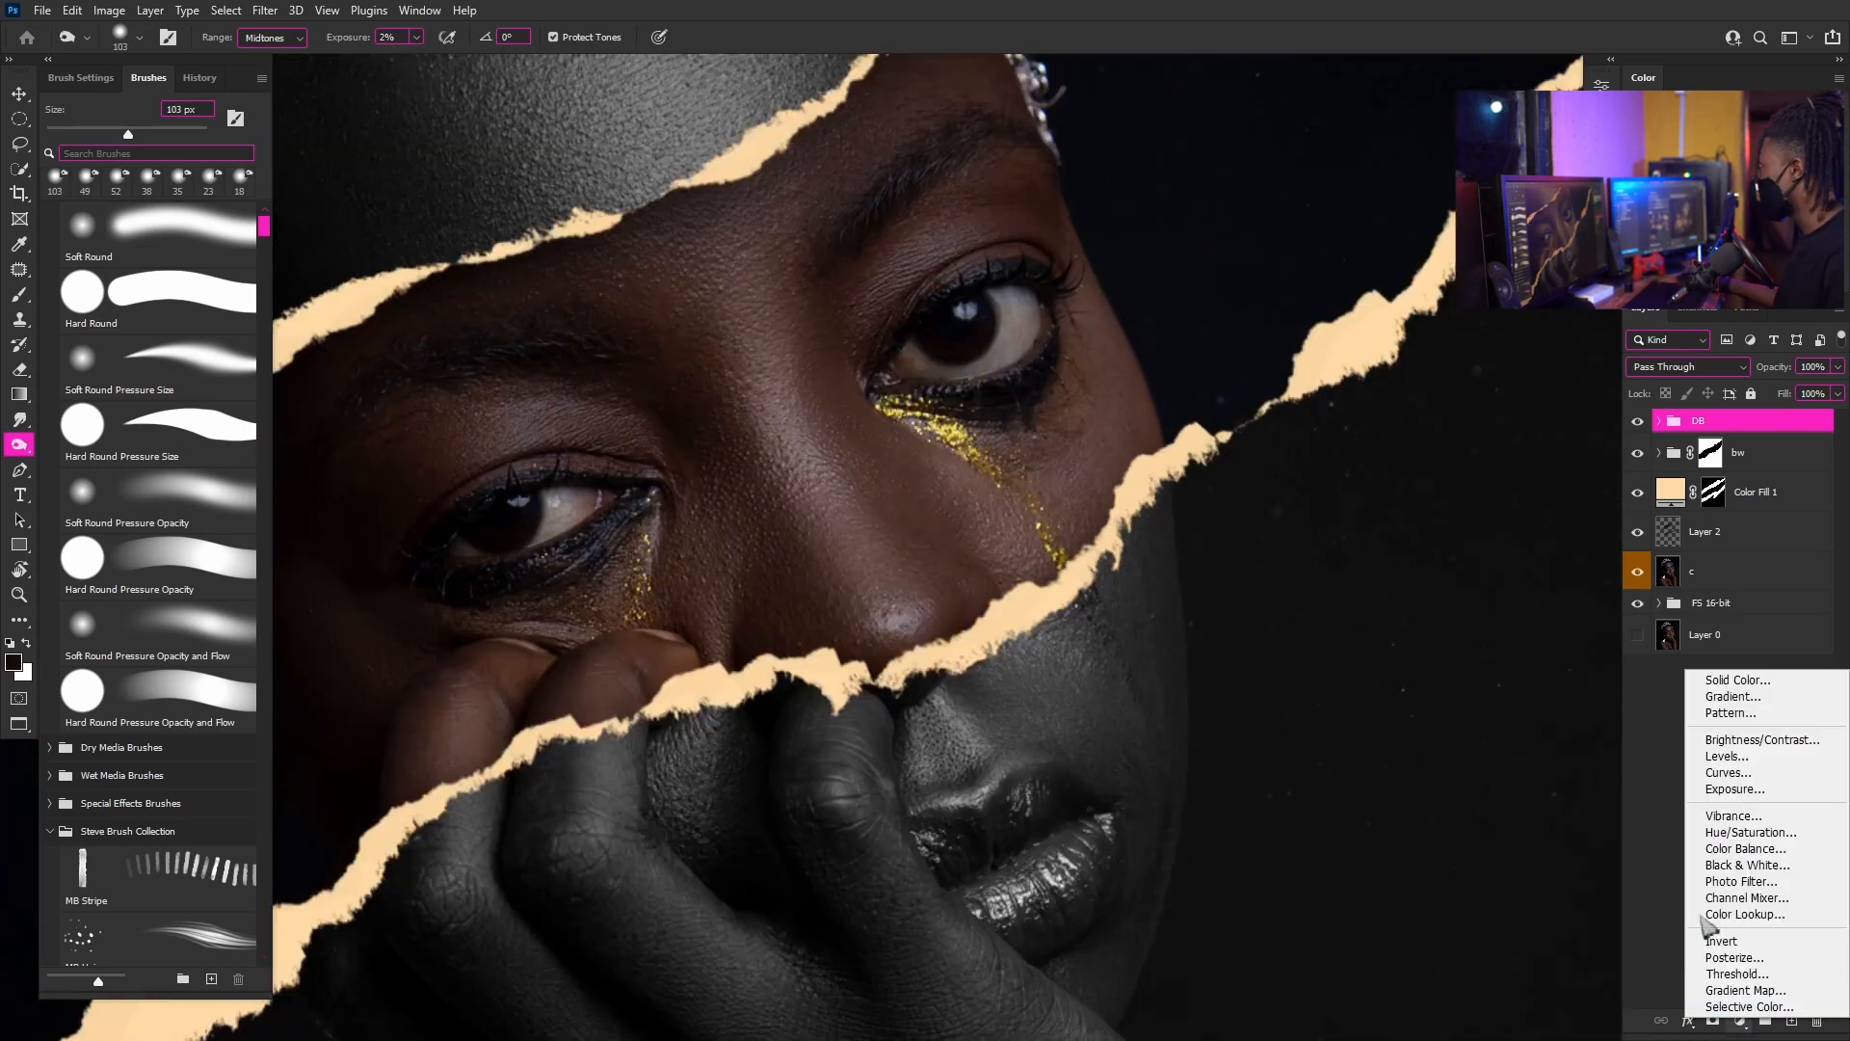
click(1744, 756)
drag(1555, 281, 1449, 289)
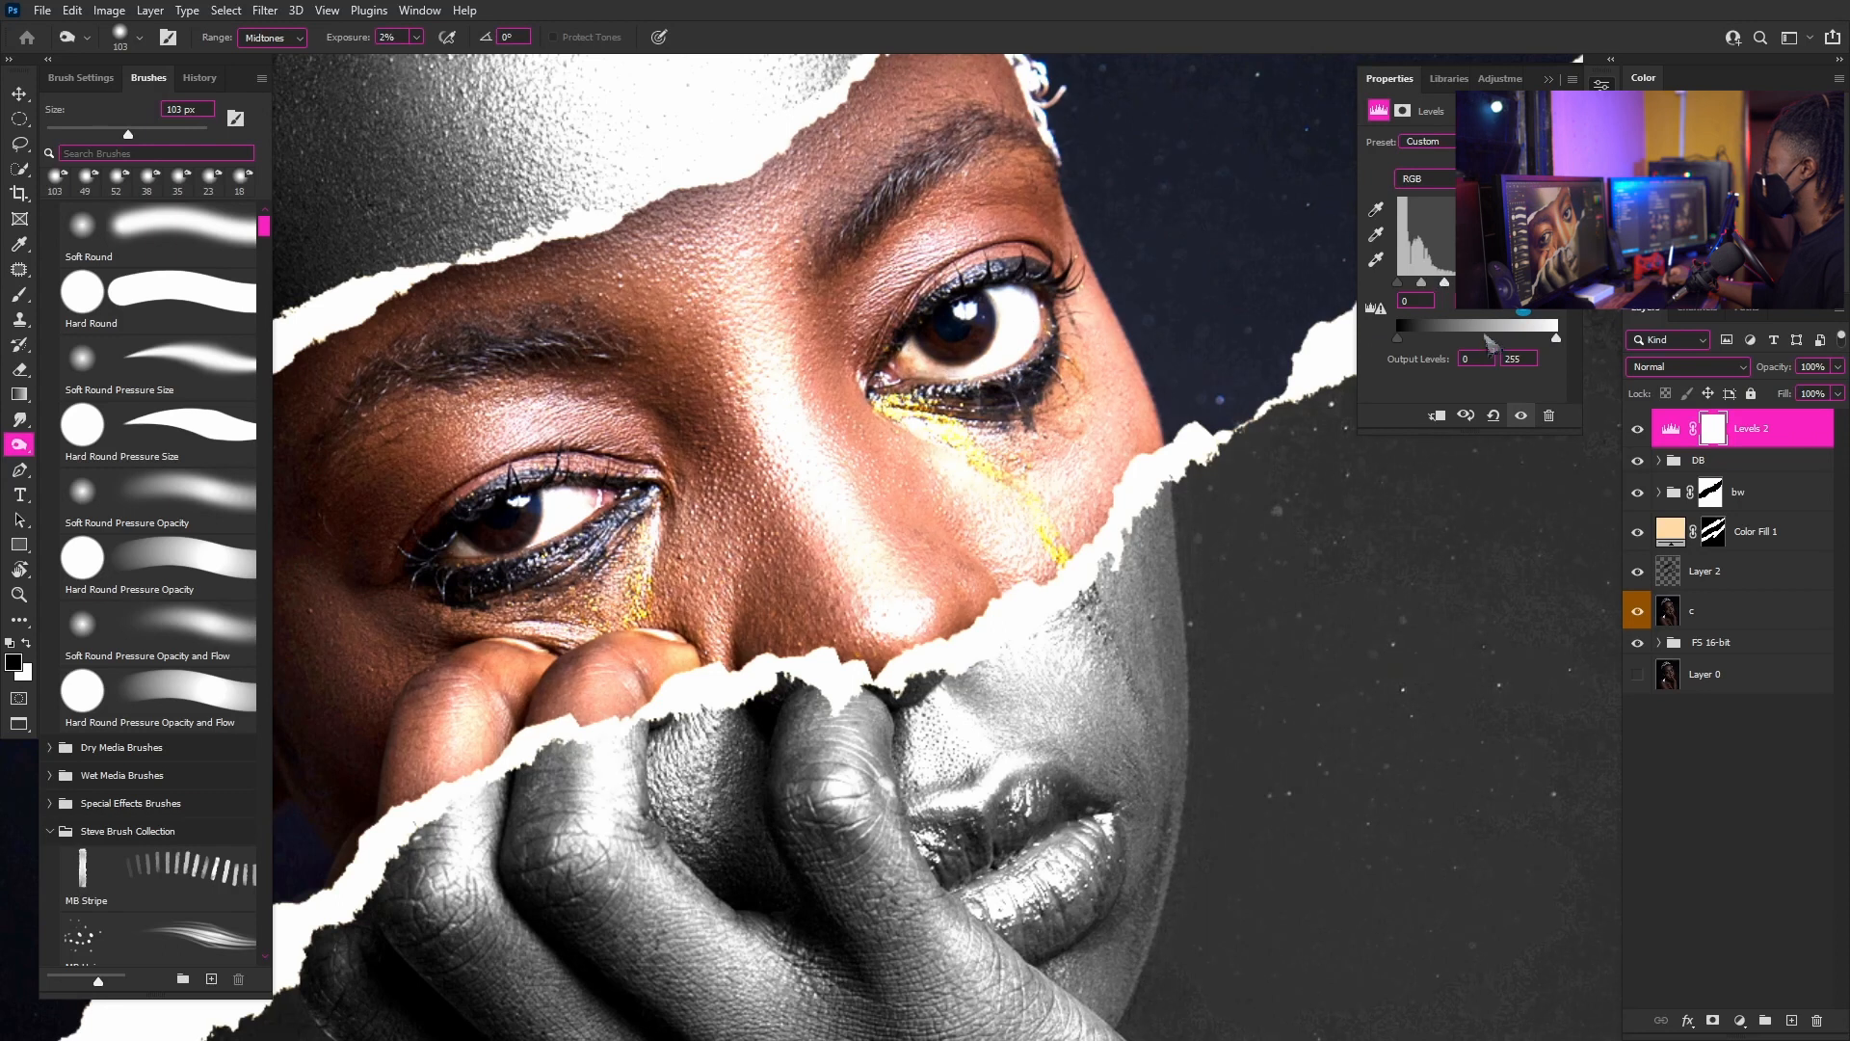
click(1697, 424)
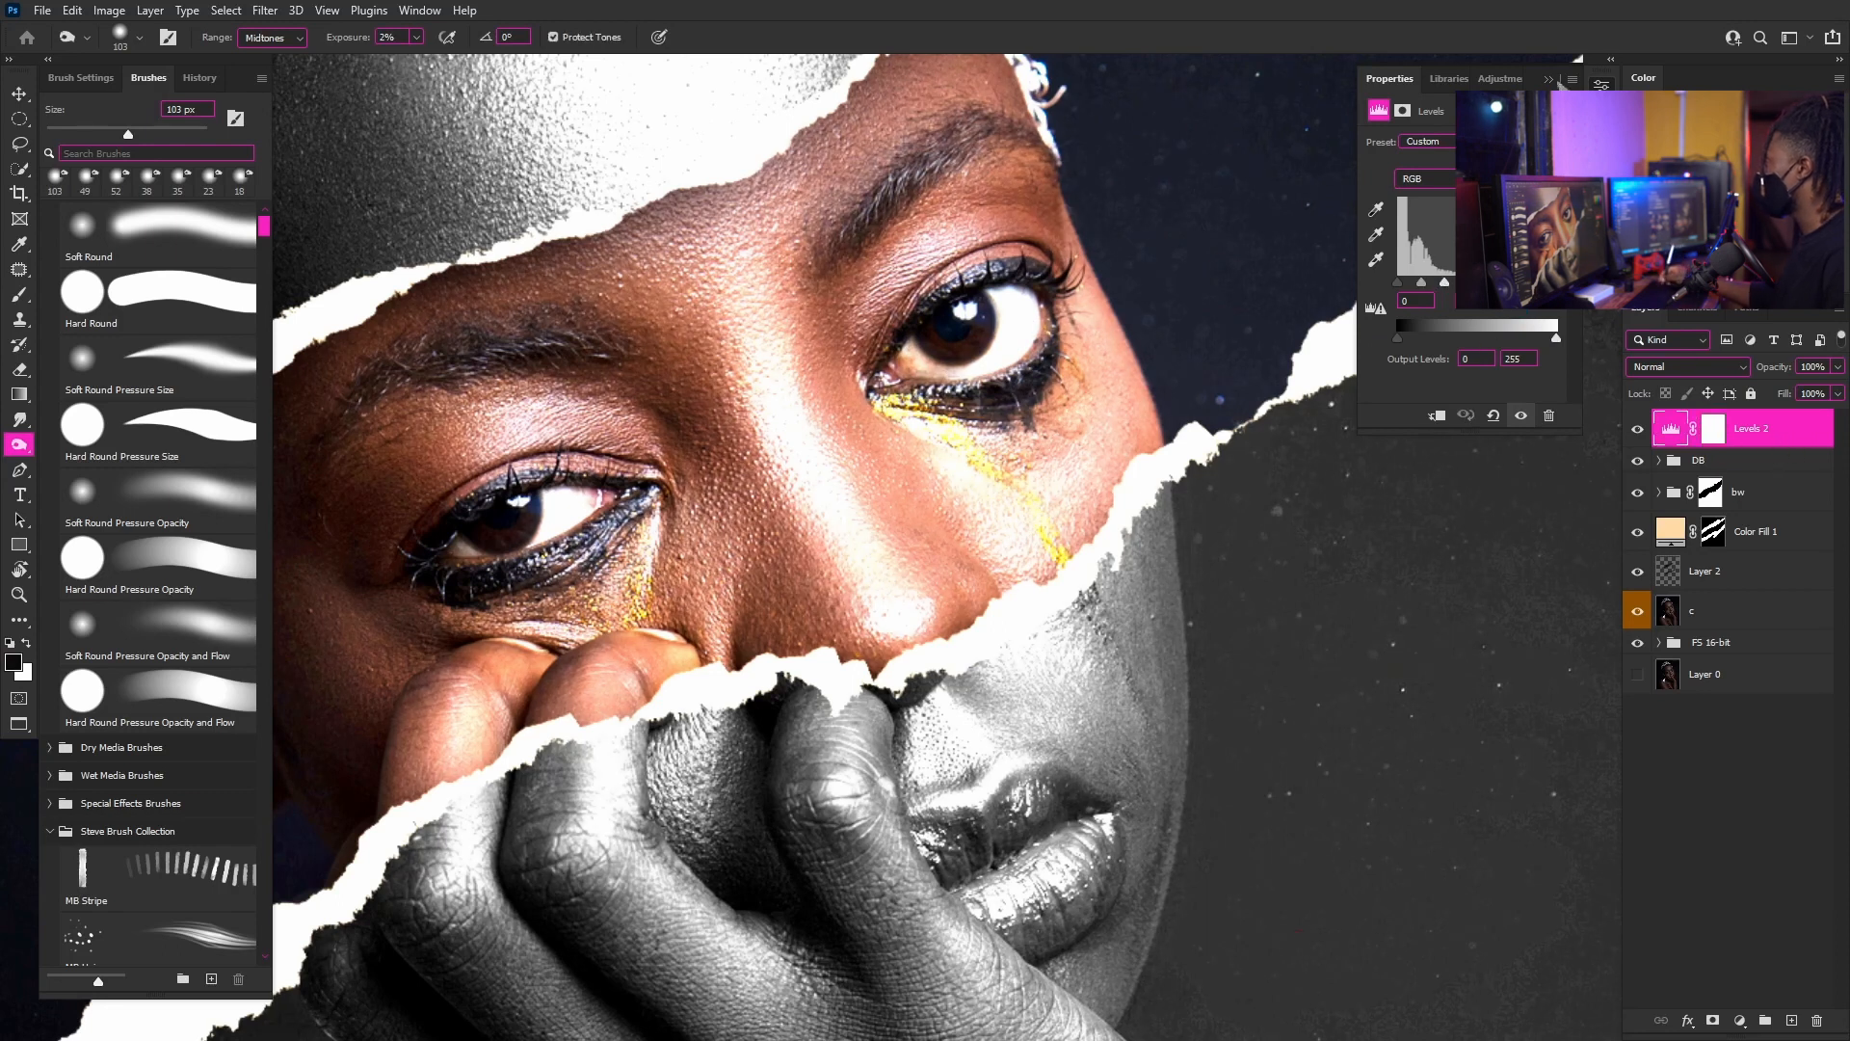
- Set the Levels 2 layer's Blend If Underlying Layer shadow slider to a split of 8 / 18 in its blending options
click(1554, 81)
double_click(1800, 436)
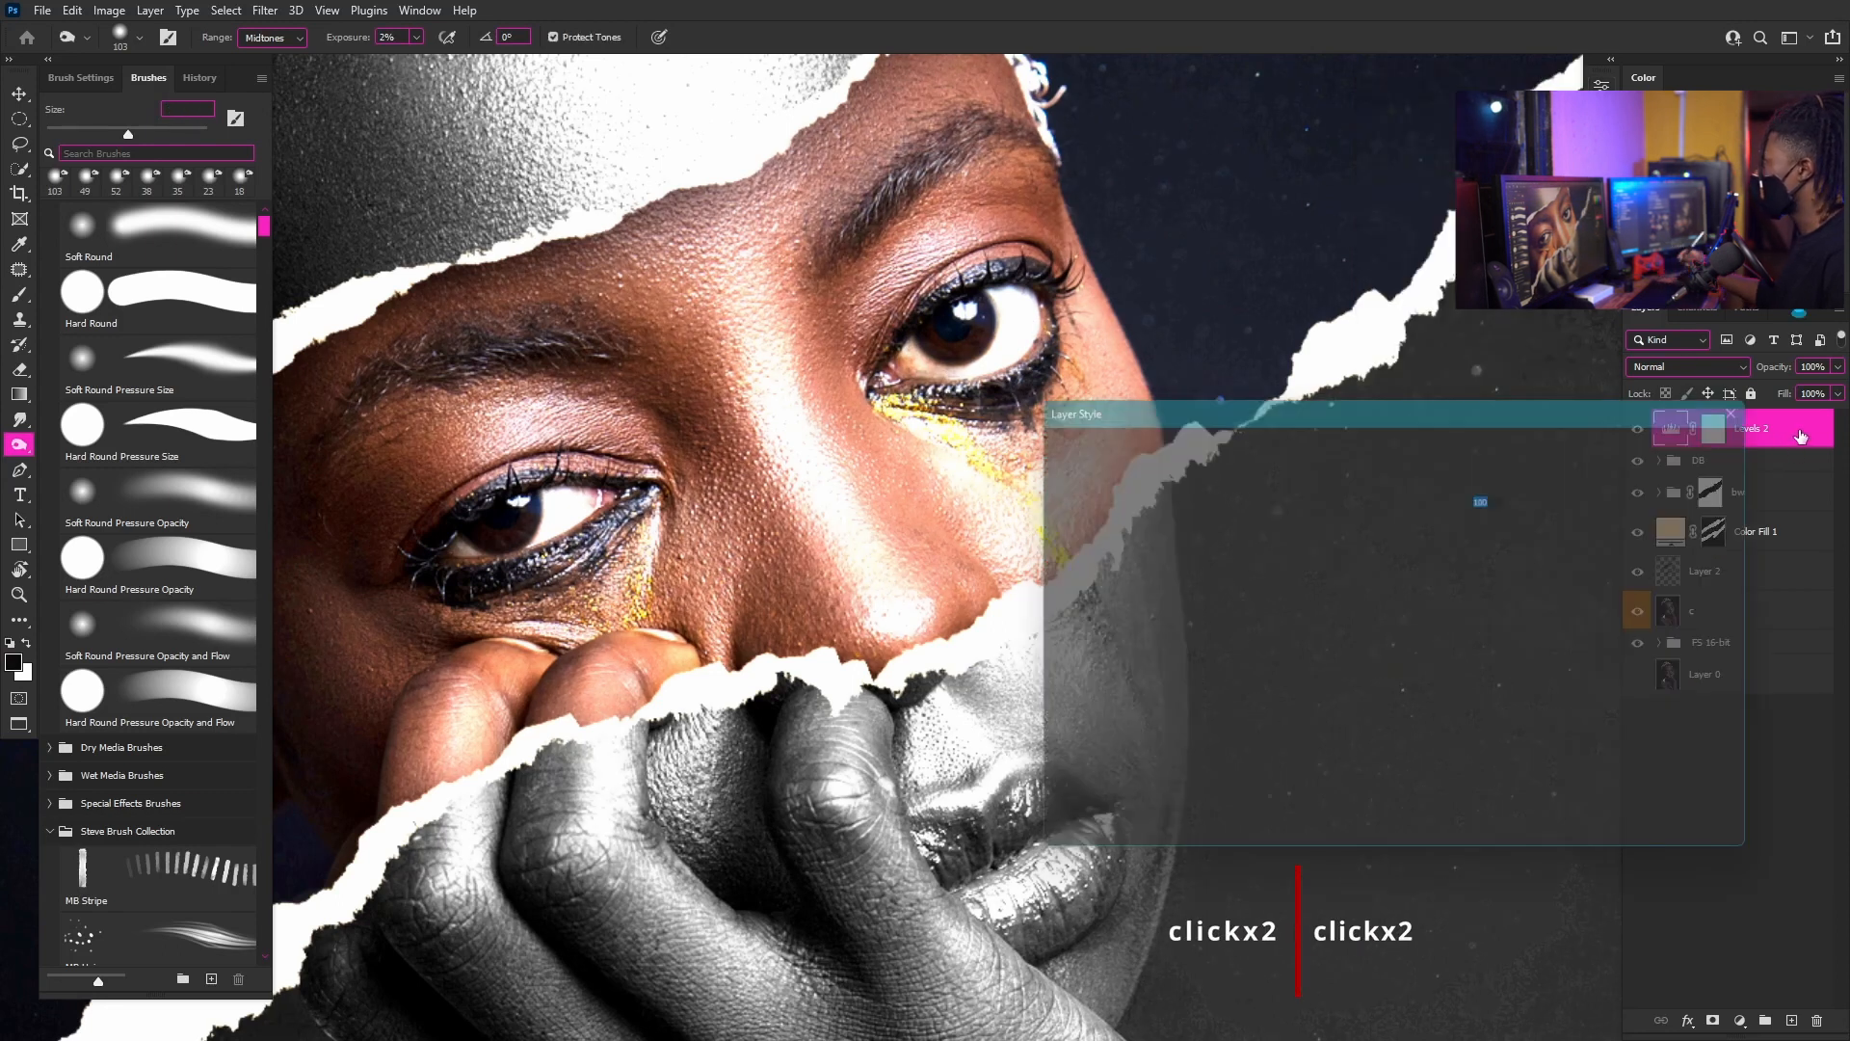
drag(1381, 408, 1368, 185)
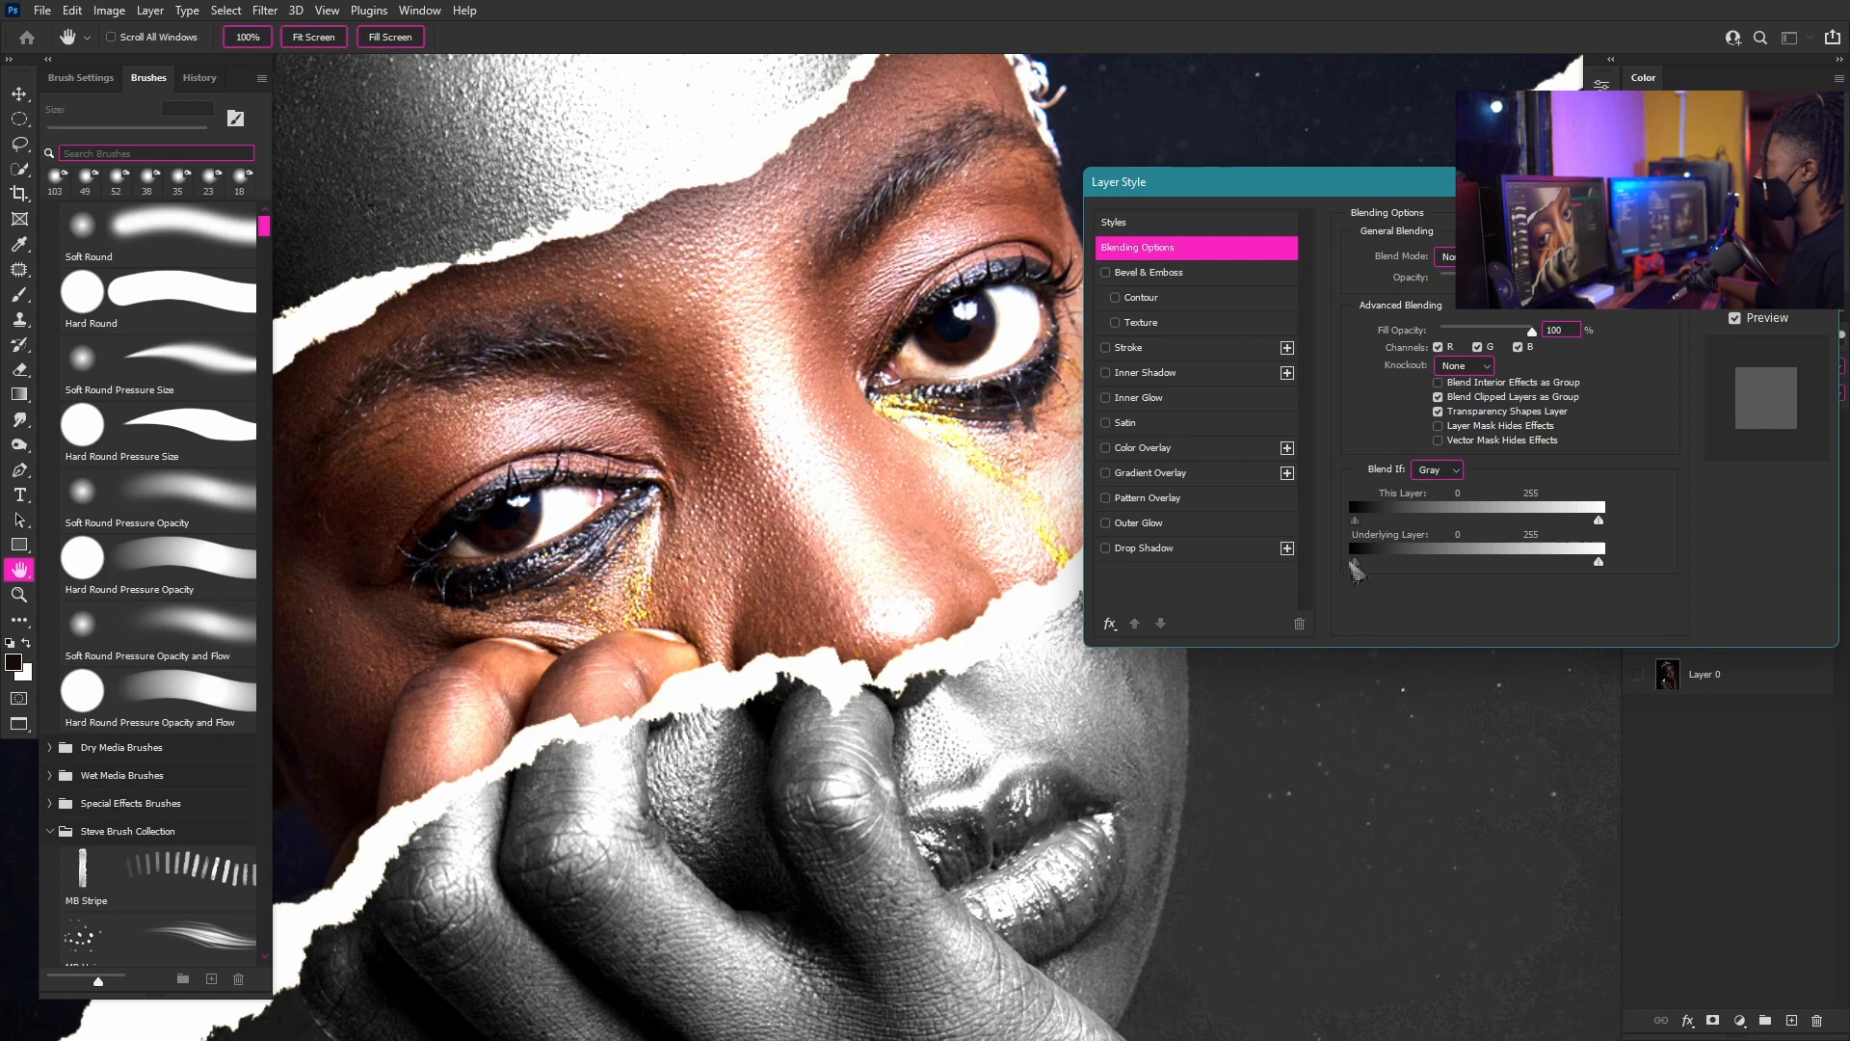
drag(1357, 569, 1369, 570)
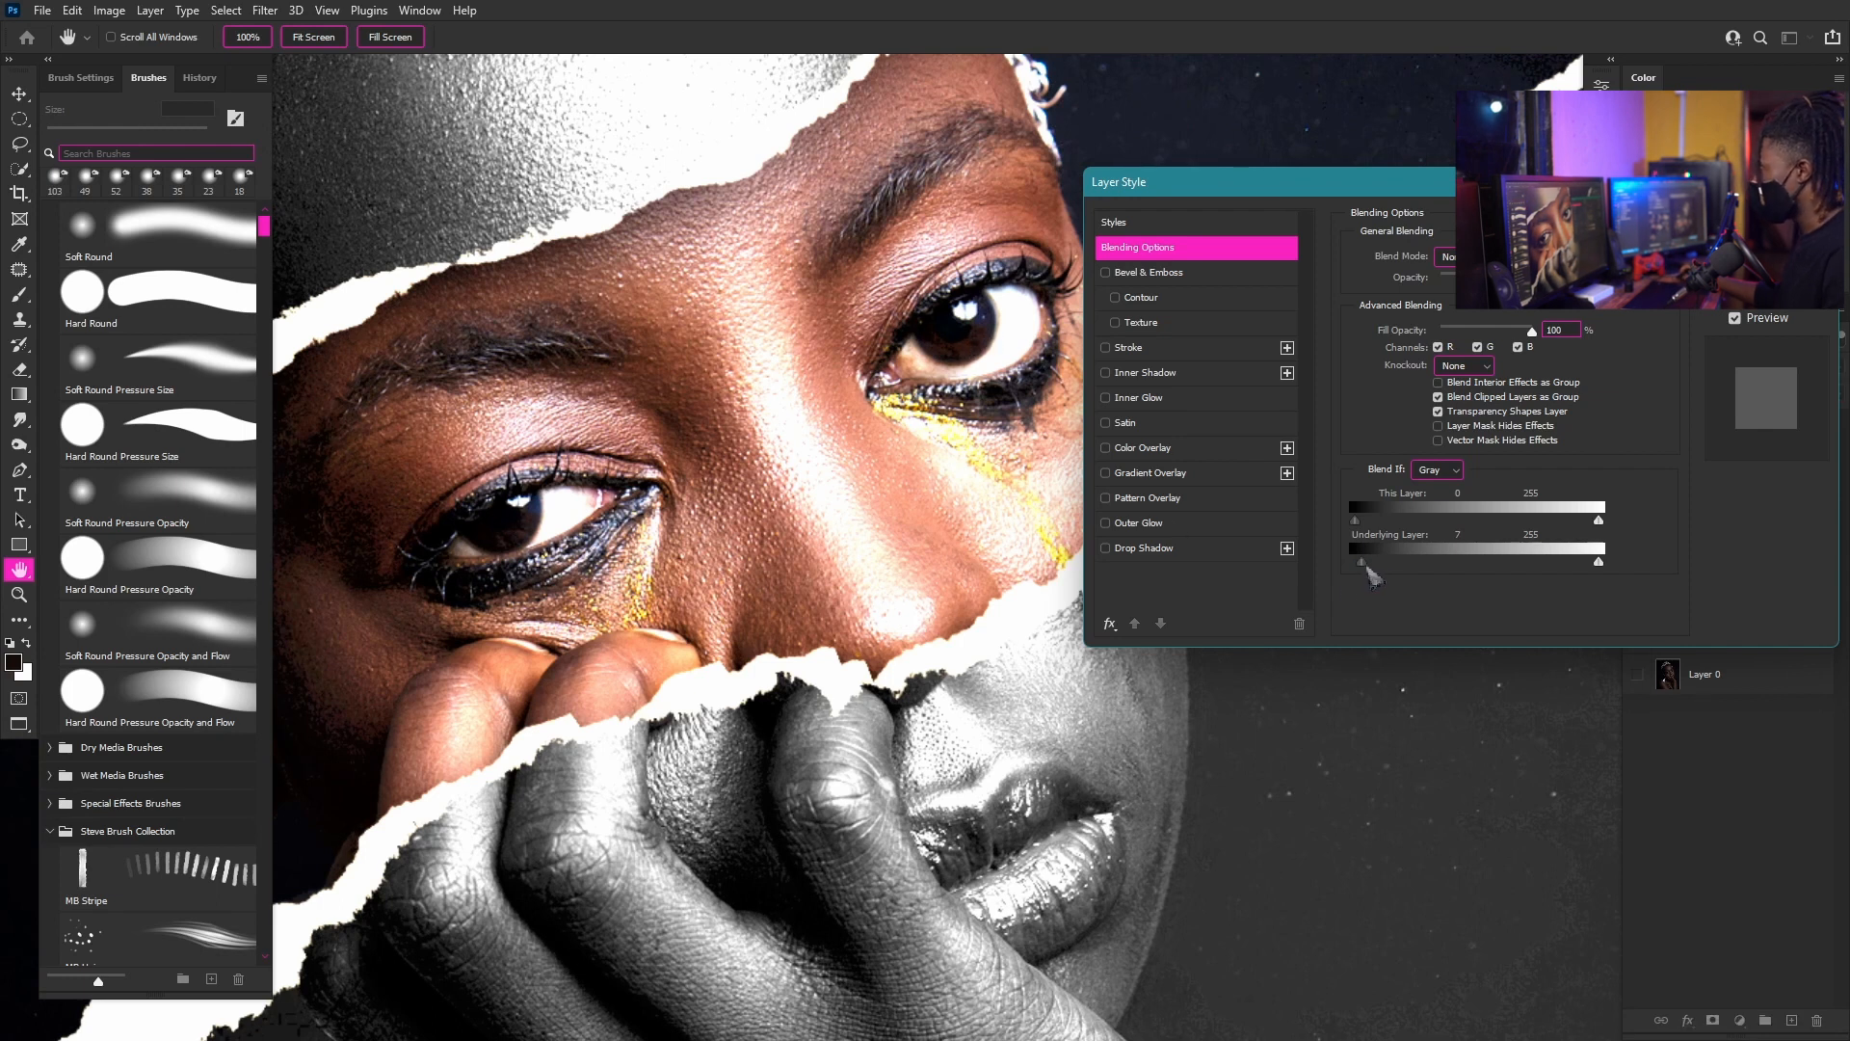
drag(1369, 571, 1370, 571)
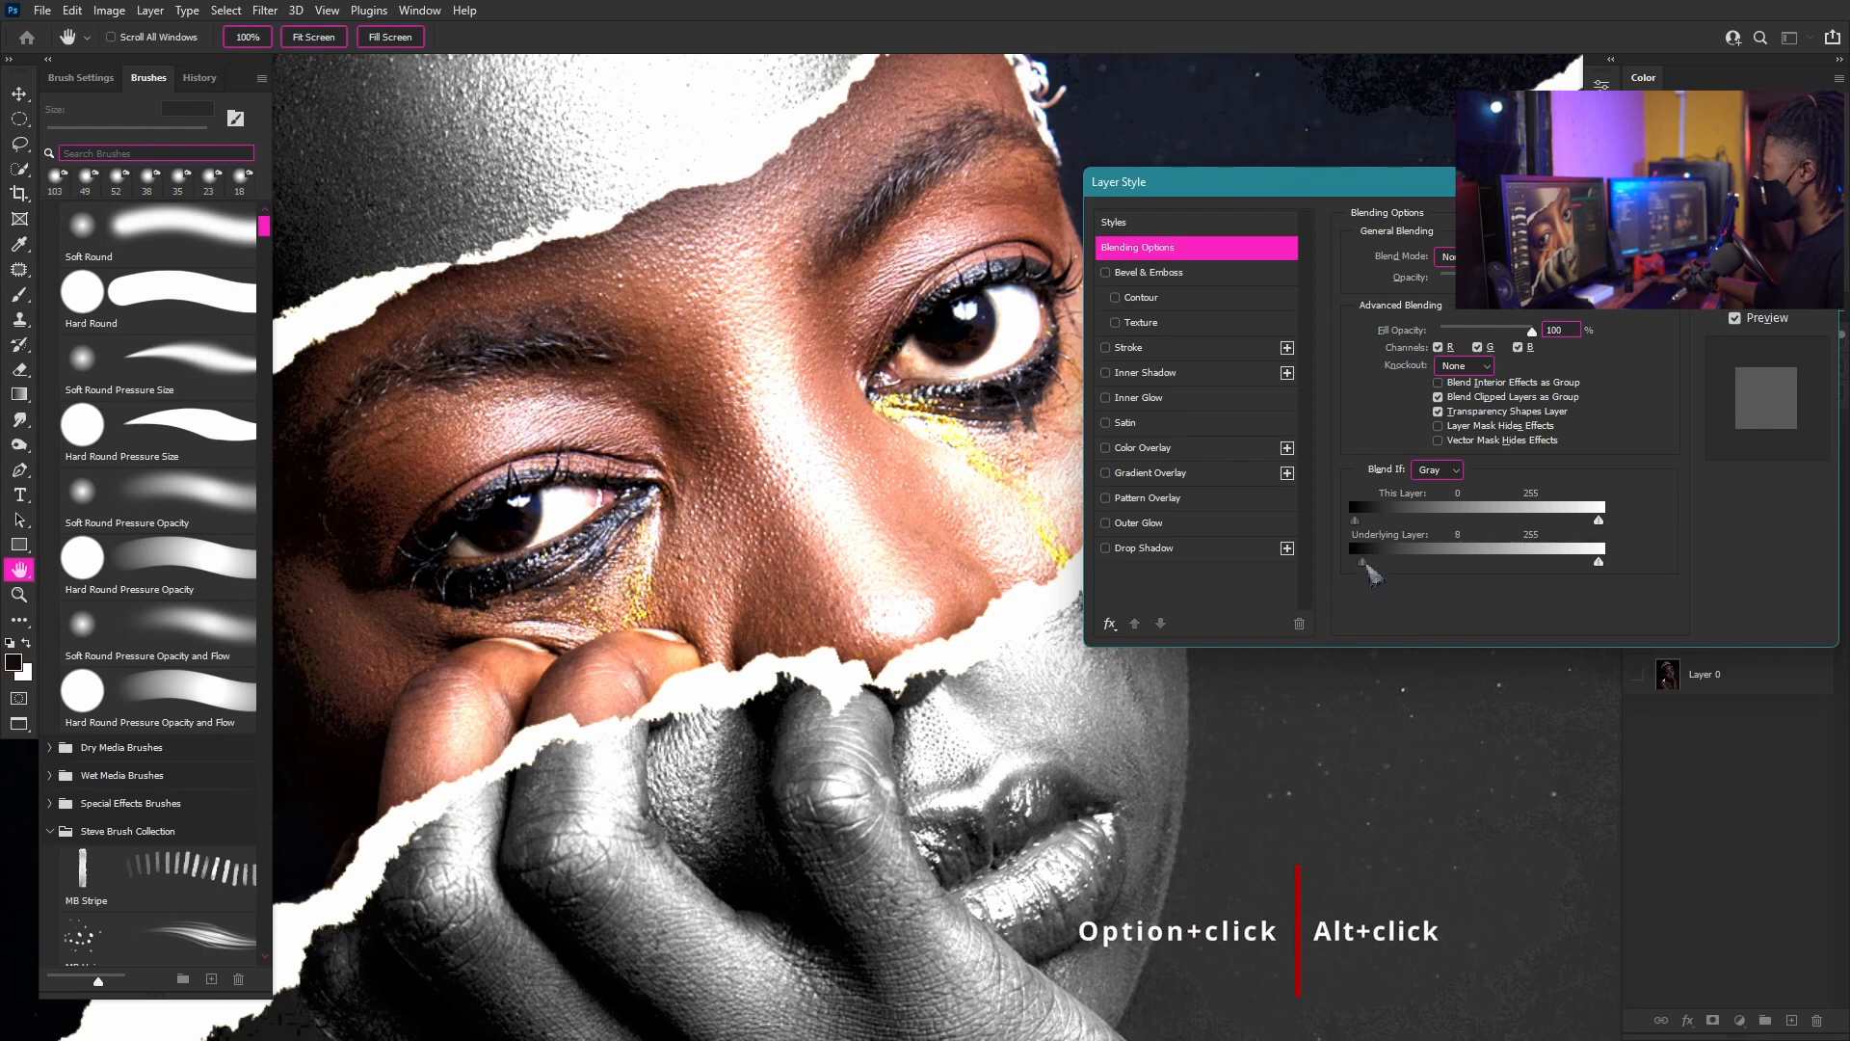
drag(1371, 571, 1380, 572)
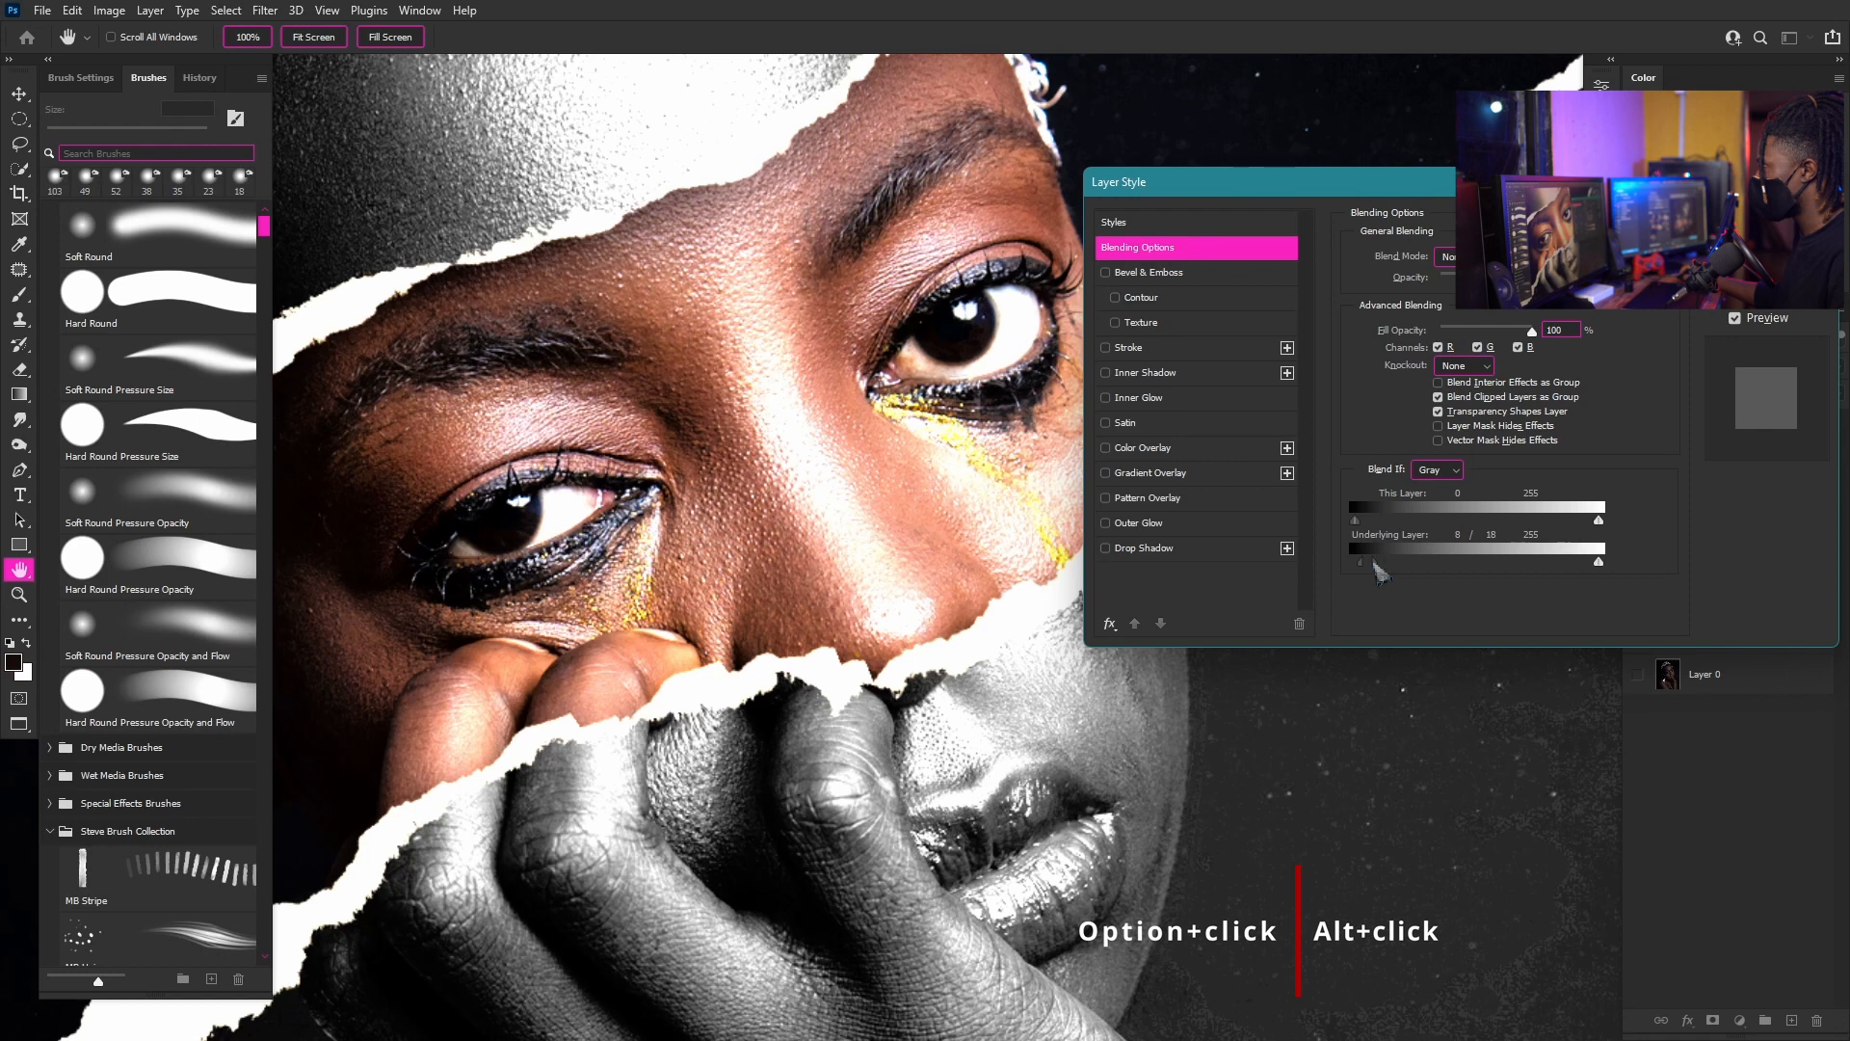
click(1767, 221)
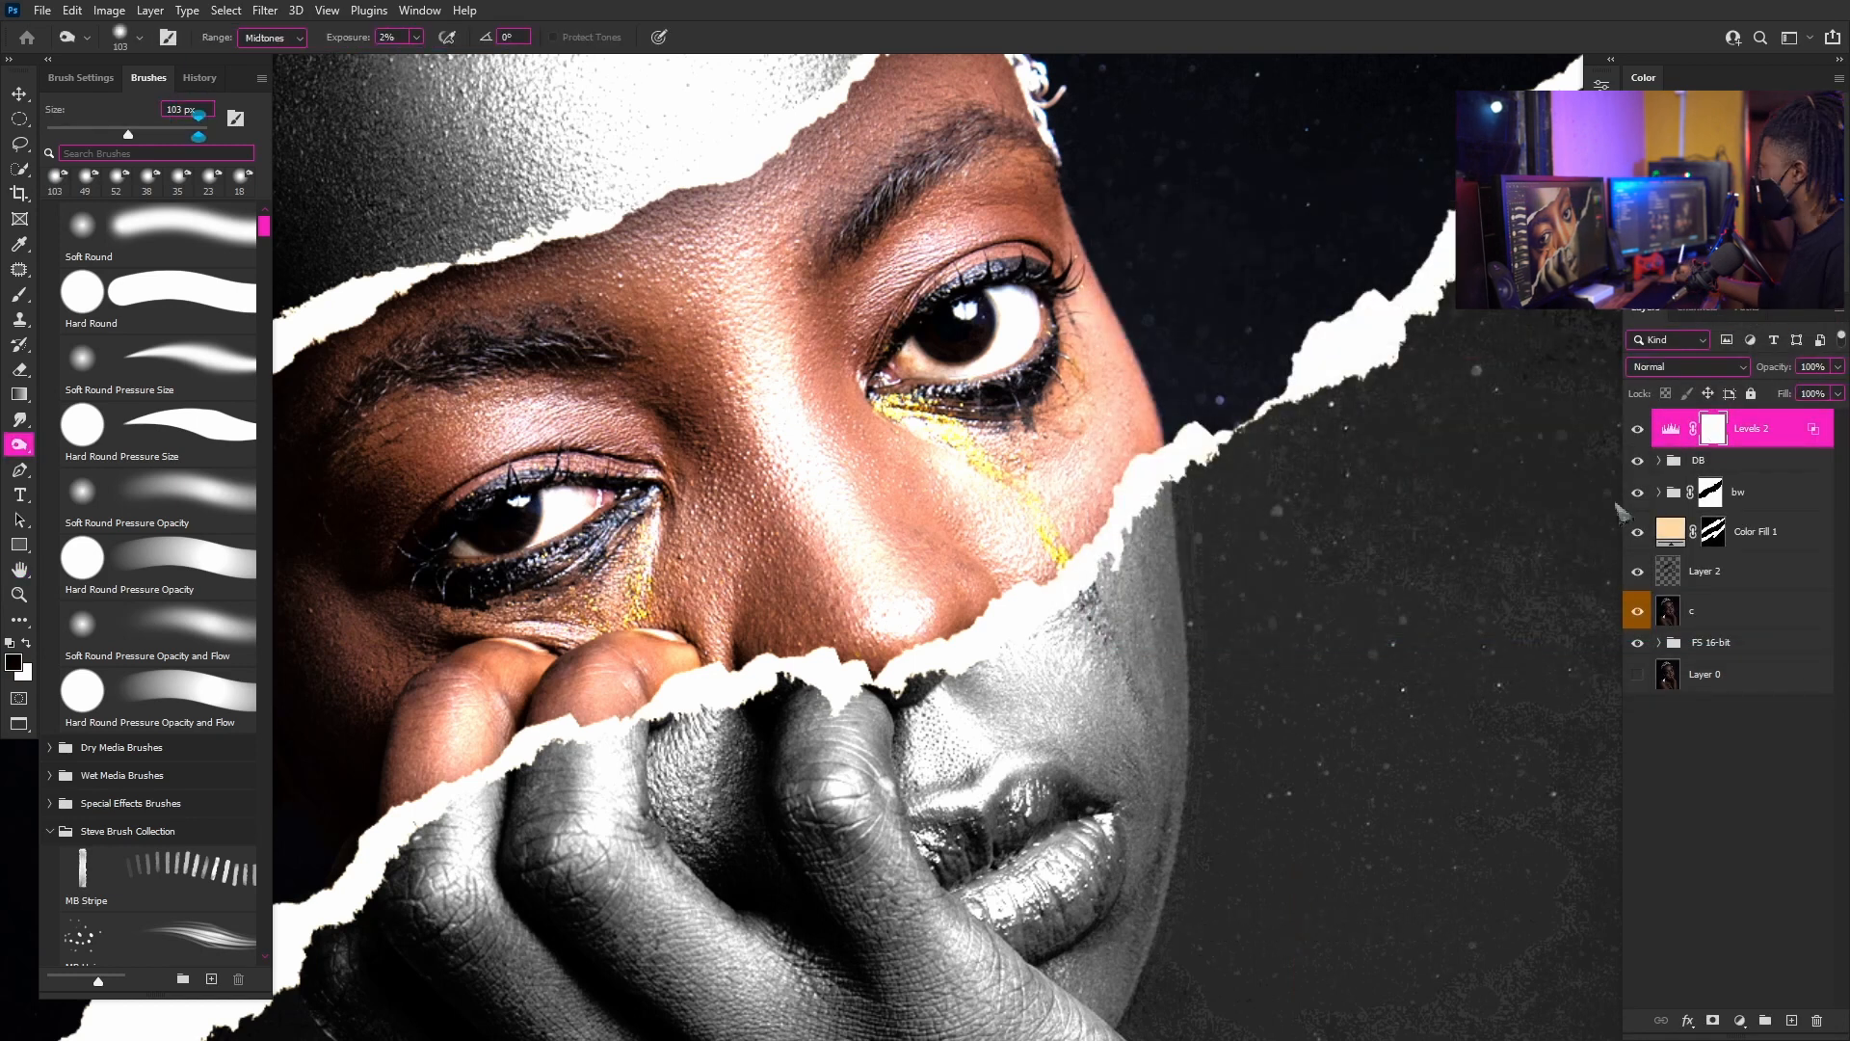
- Invert the Levels 2 mask to black and brush white over both eyes with a Soft Round brush of about 17 to 20 px
key(ctrl+i)
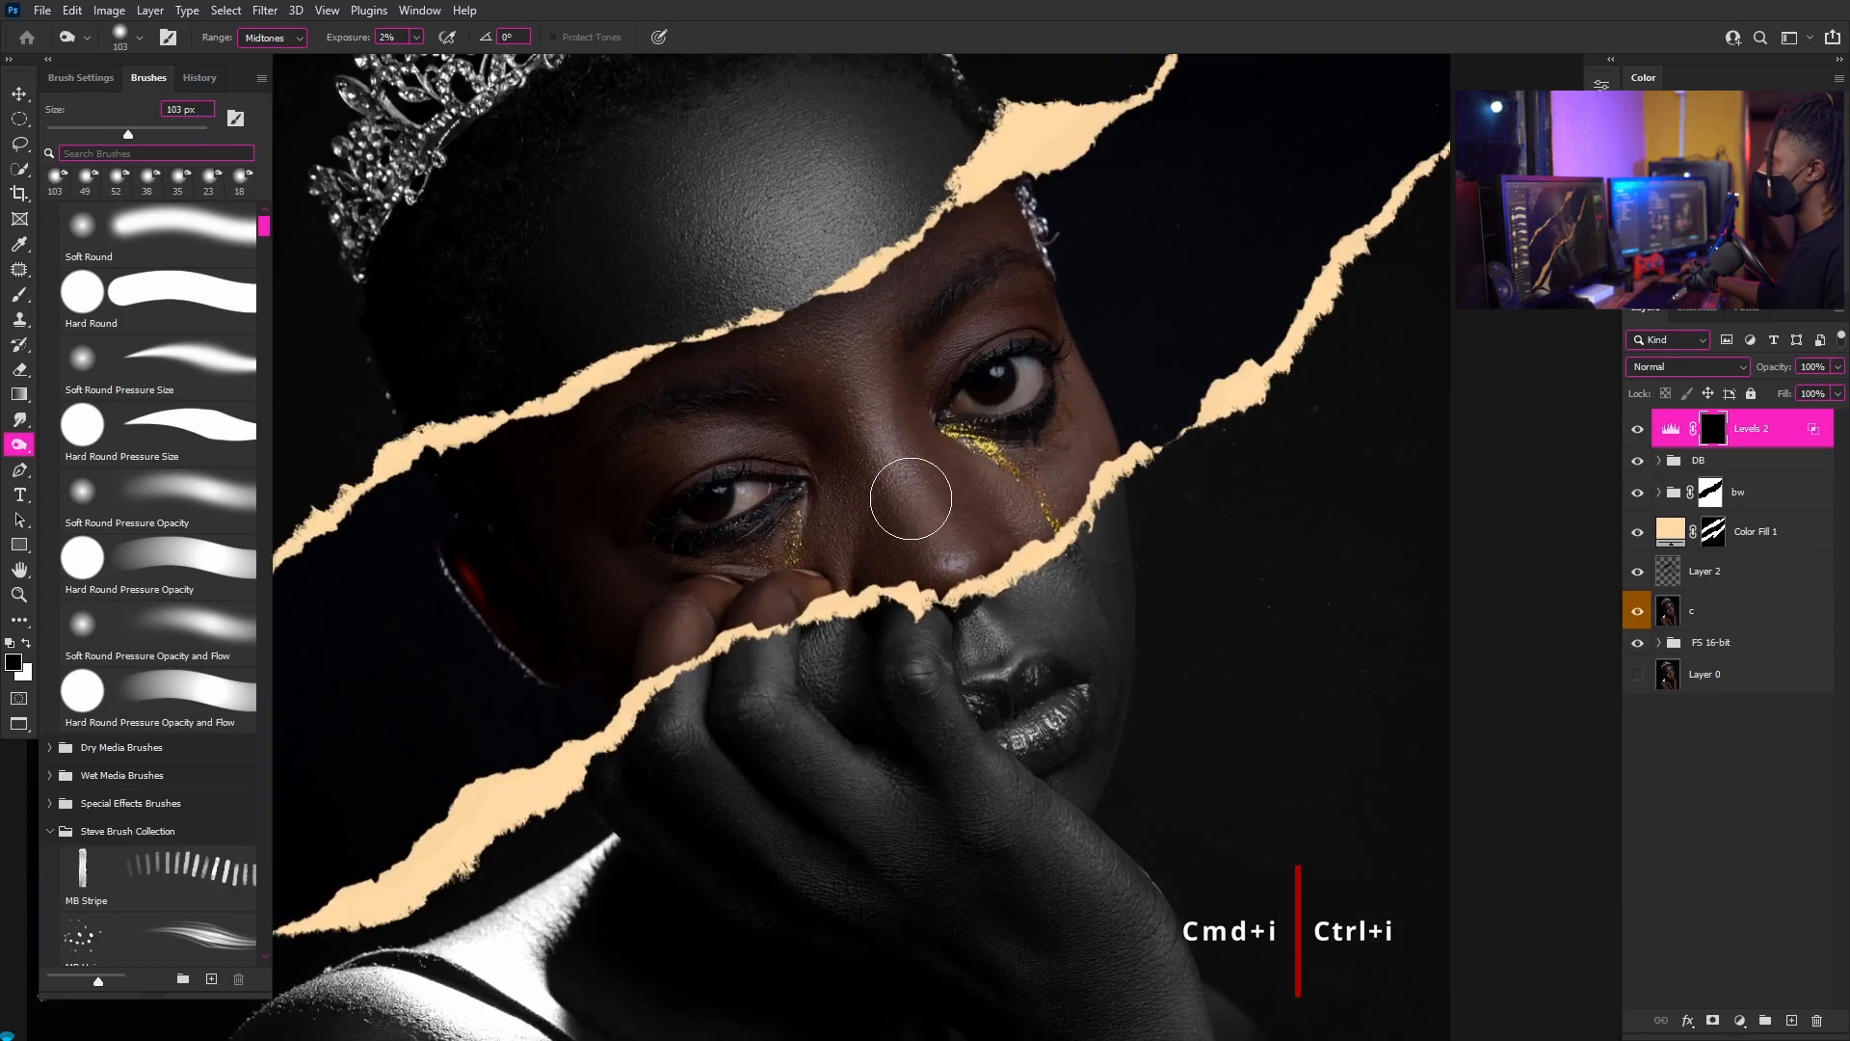
scroll(1037, 414, up, 4)
drag(827, 464, 1053, 493)
drag(1202, 394, 1118, 394)
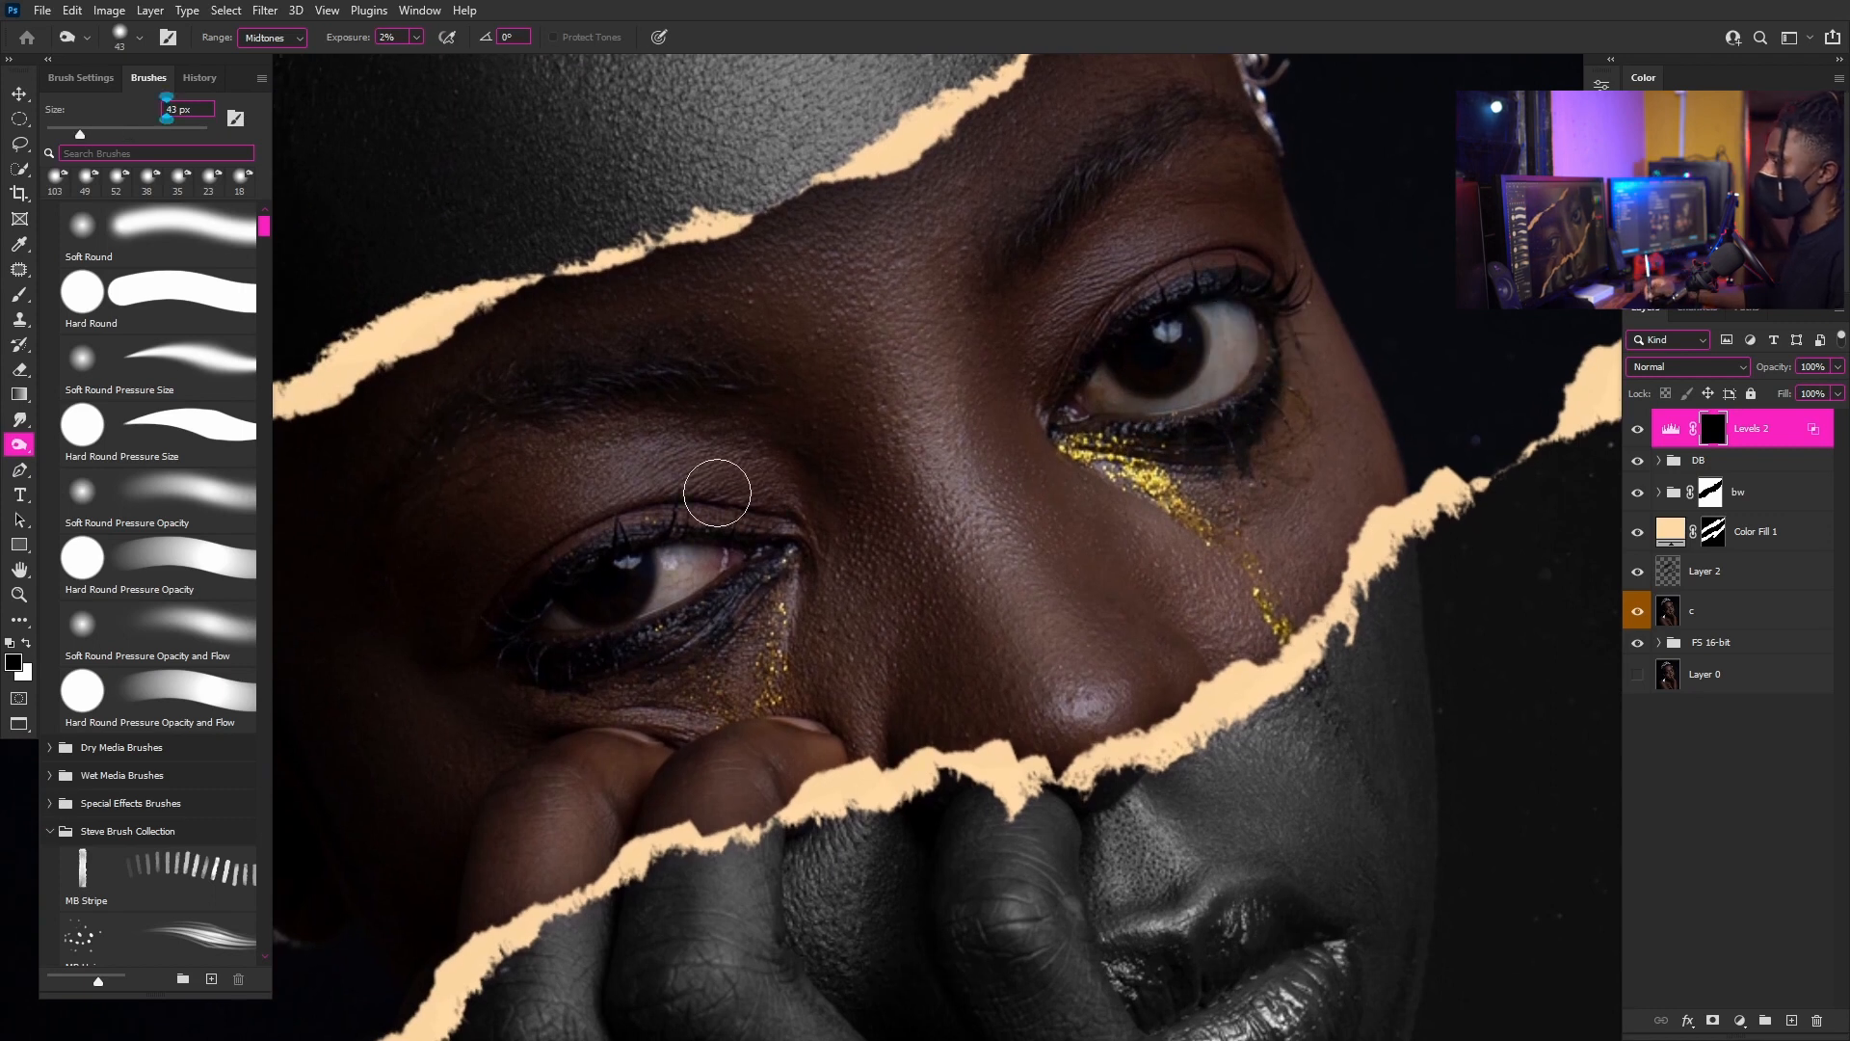
key(b)
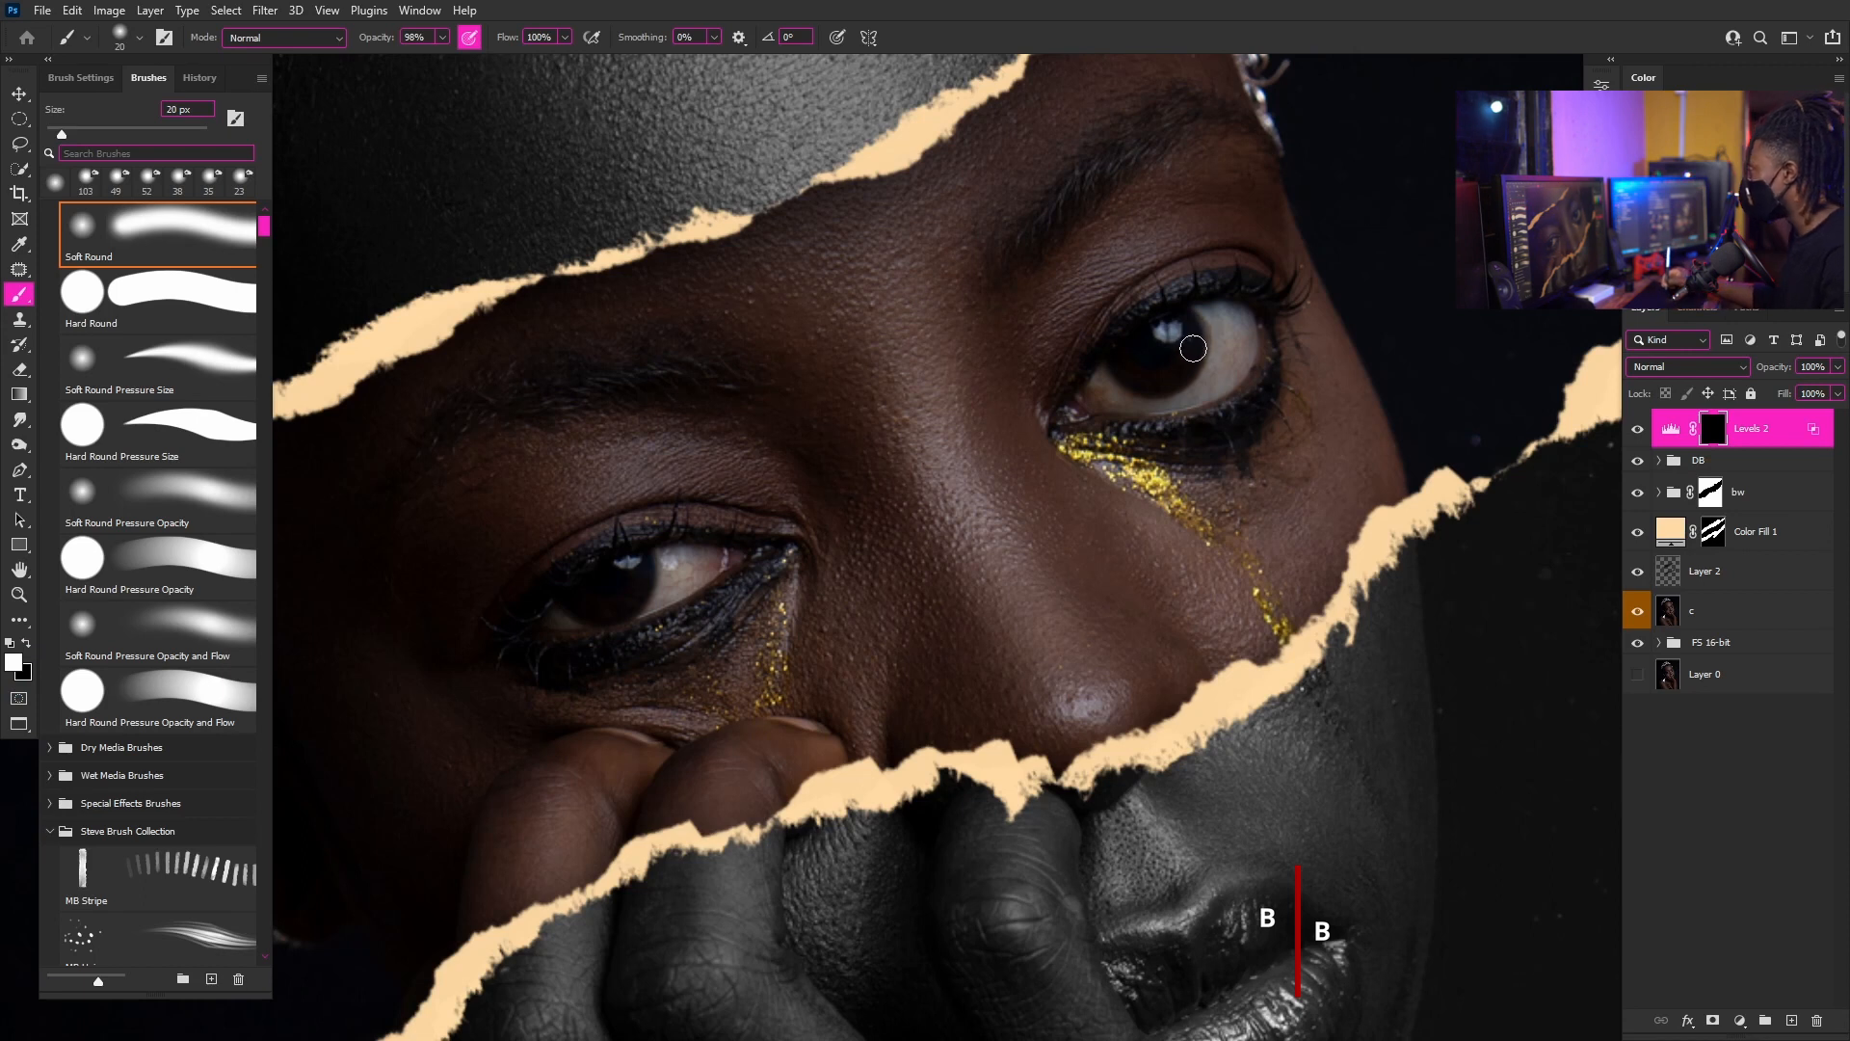
right_click(1146, 379)
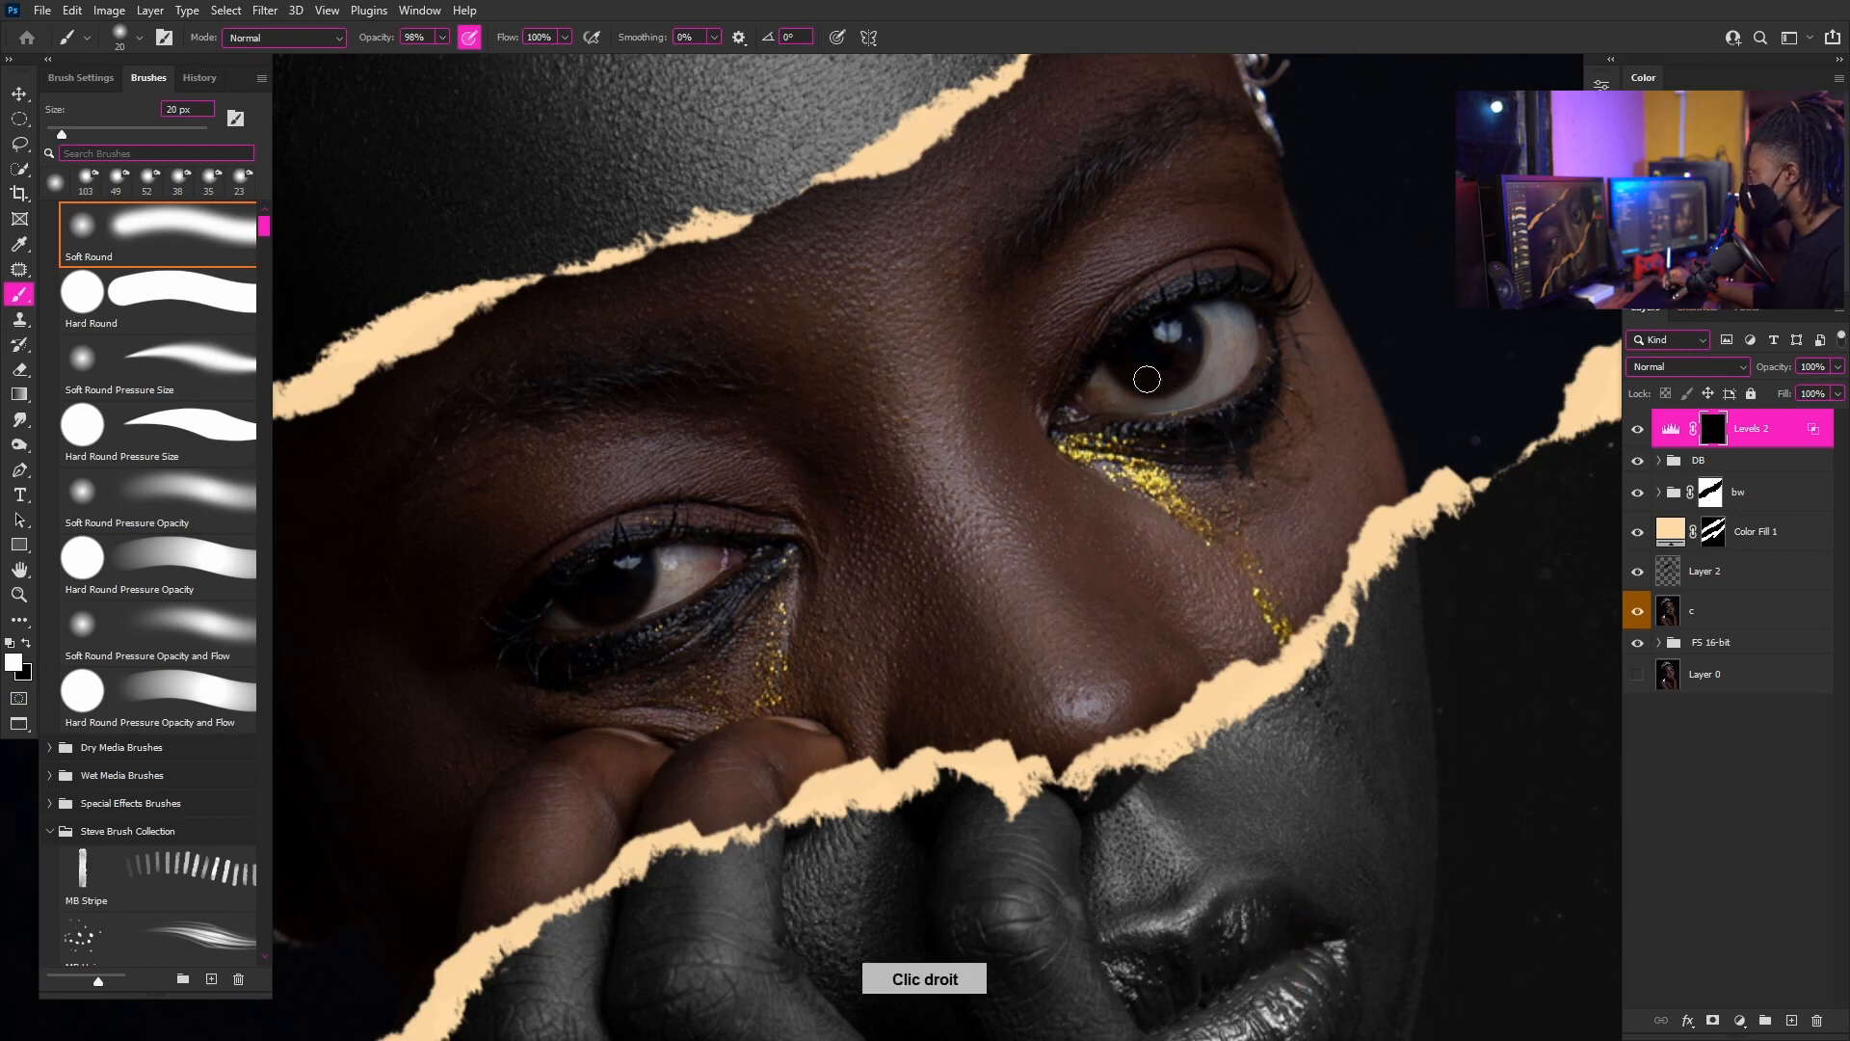
alt+right_click(1189, 342)
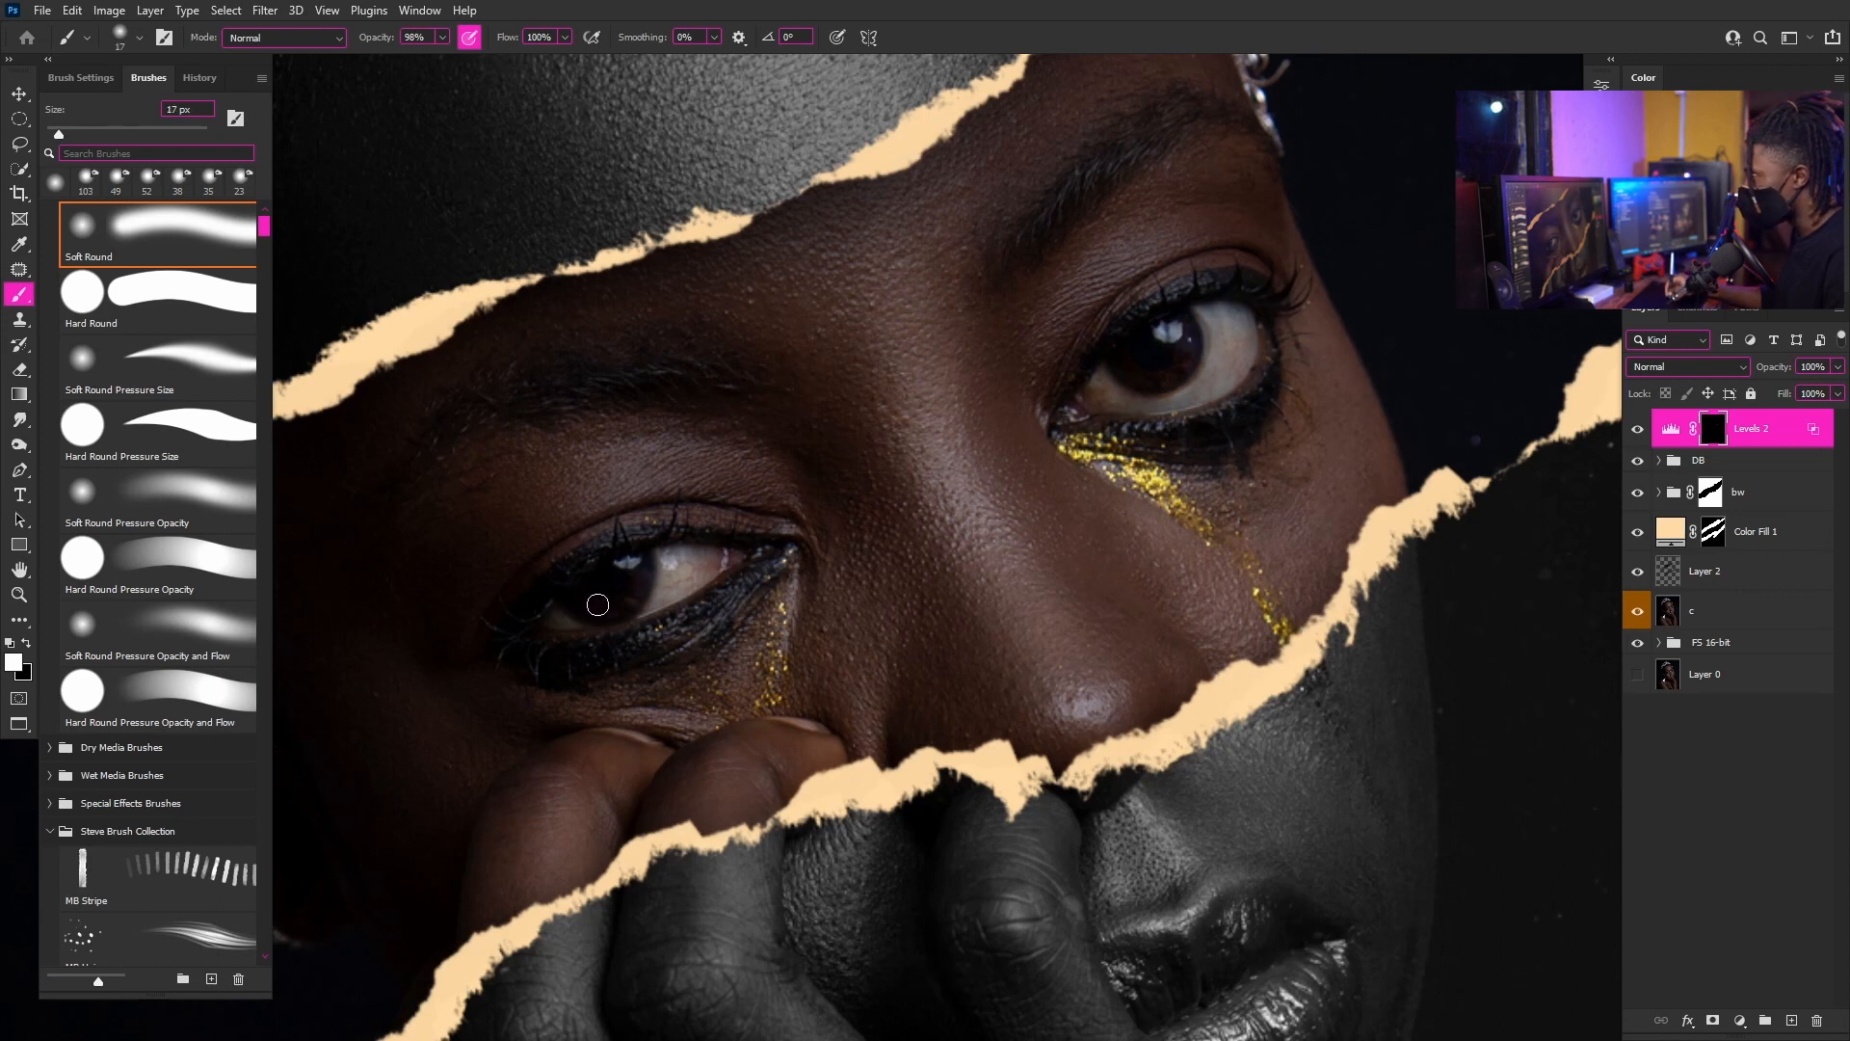
scroll(953, 477, down, 5)
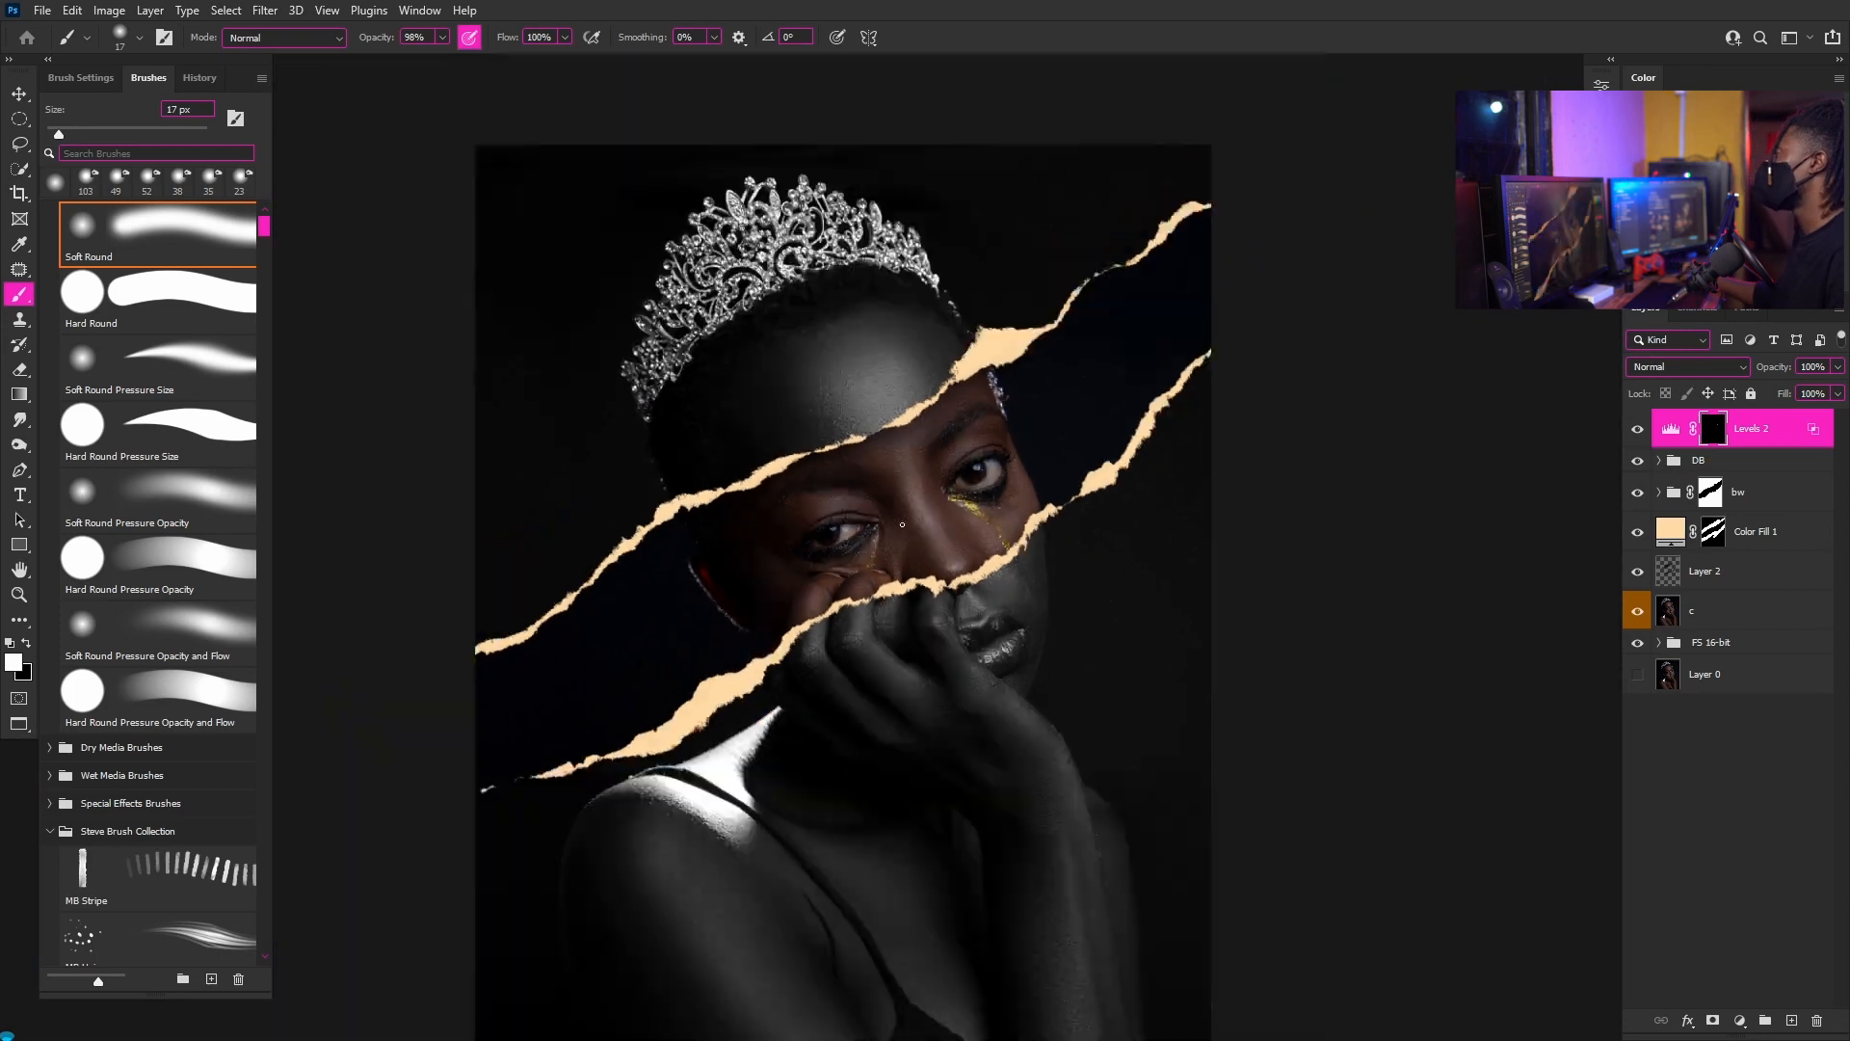
scroll(992, 412, up, 4)
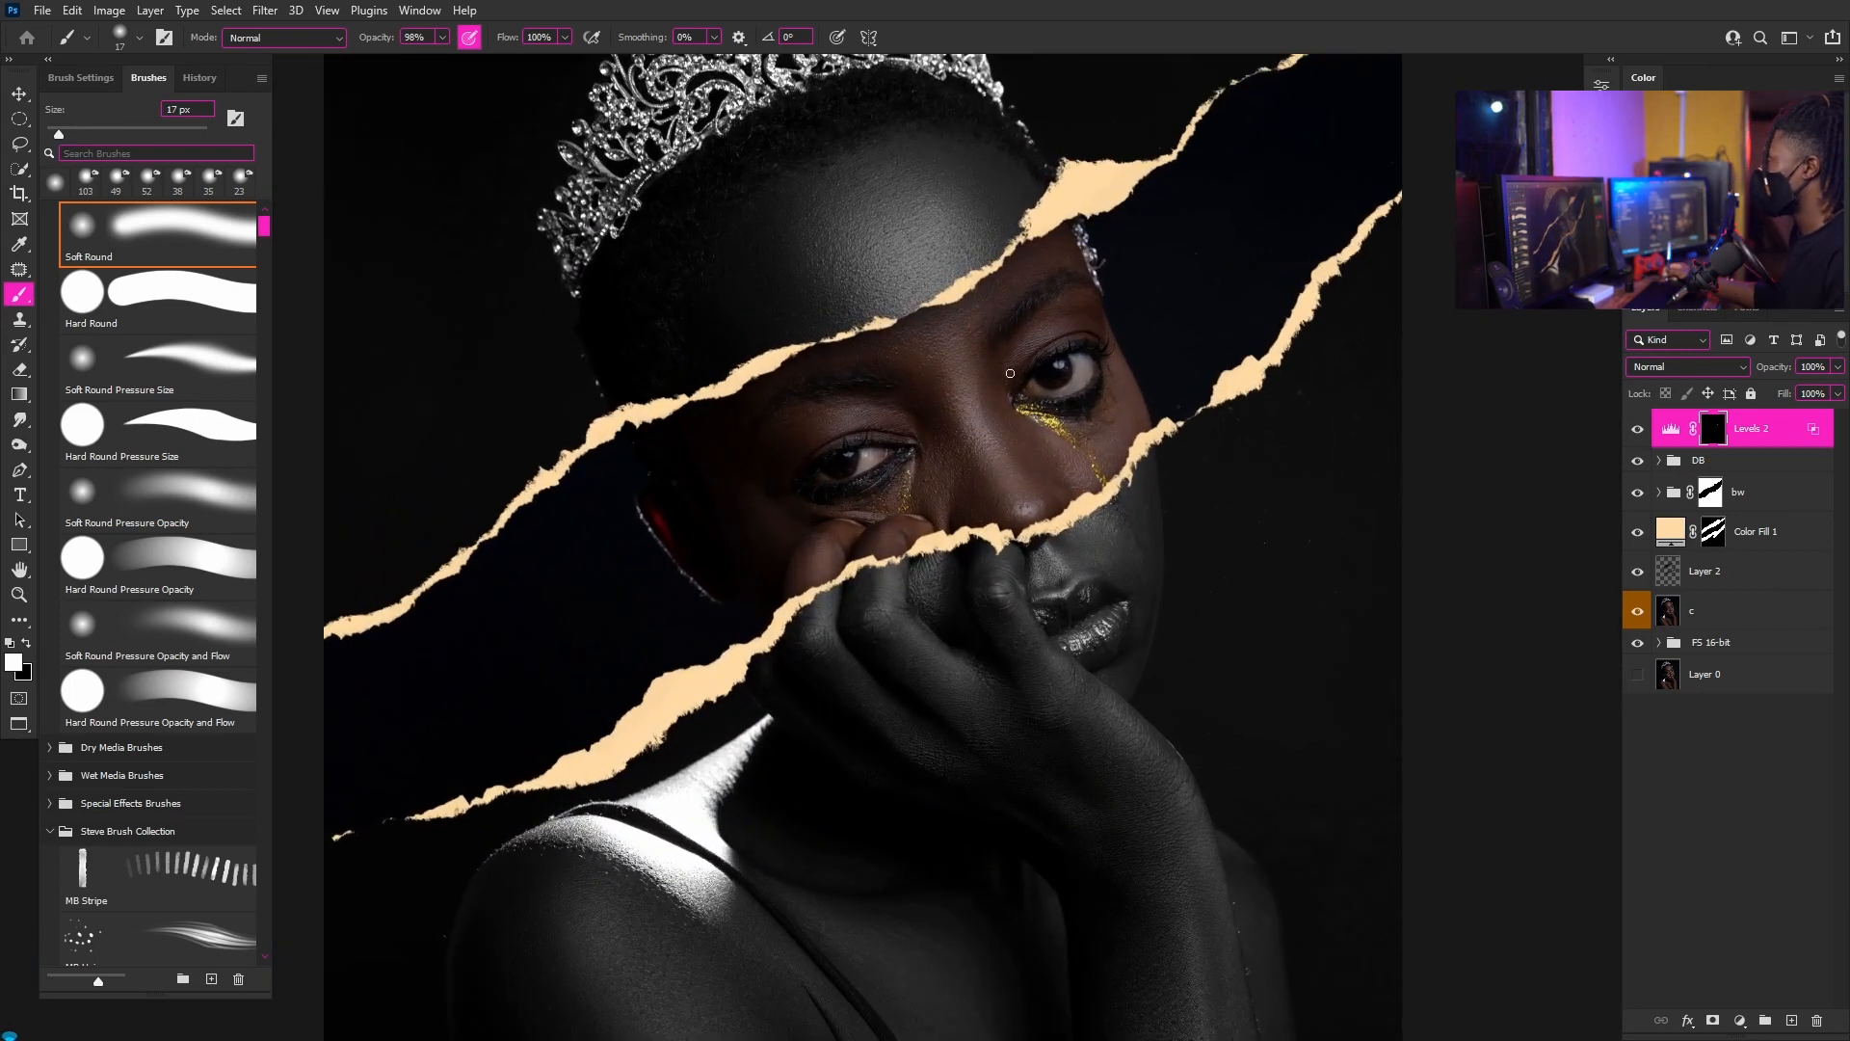
scroll(1010, 373, down, 2)
scroll(917, 415, up, 2)
scroll(824, 500, down, 2)
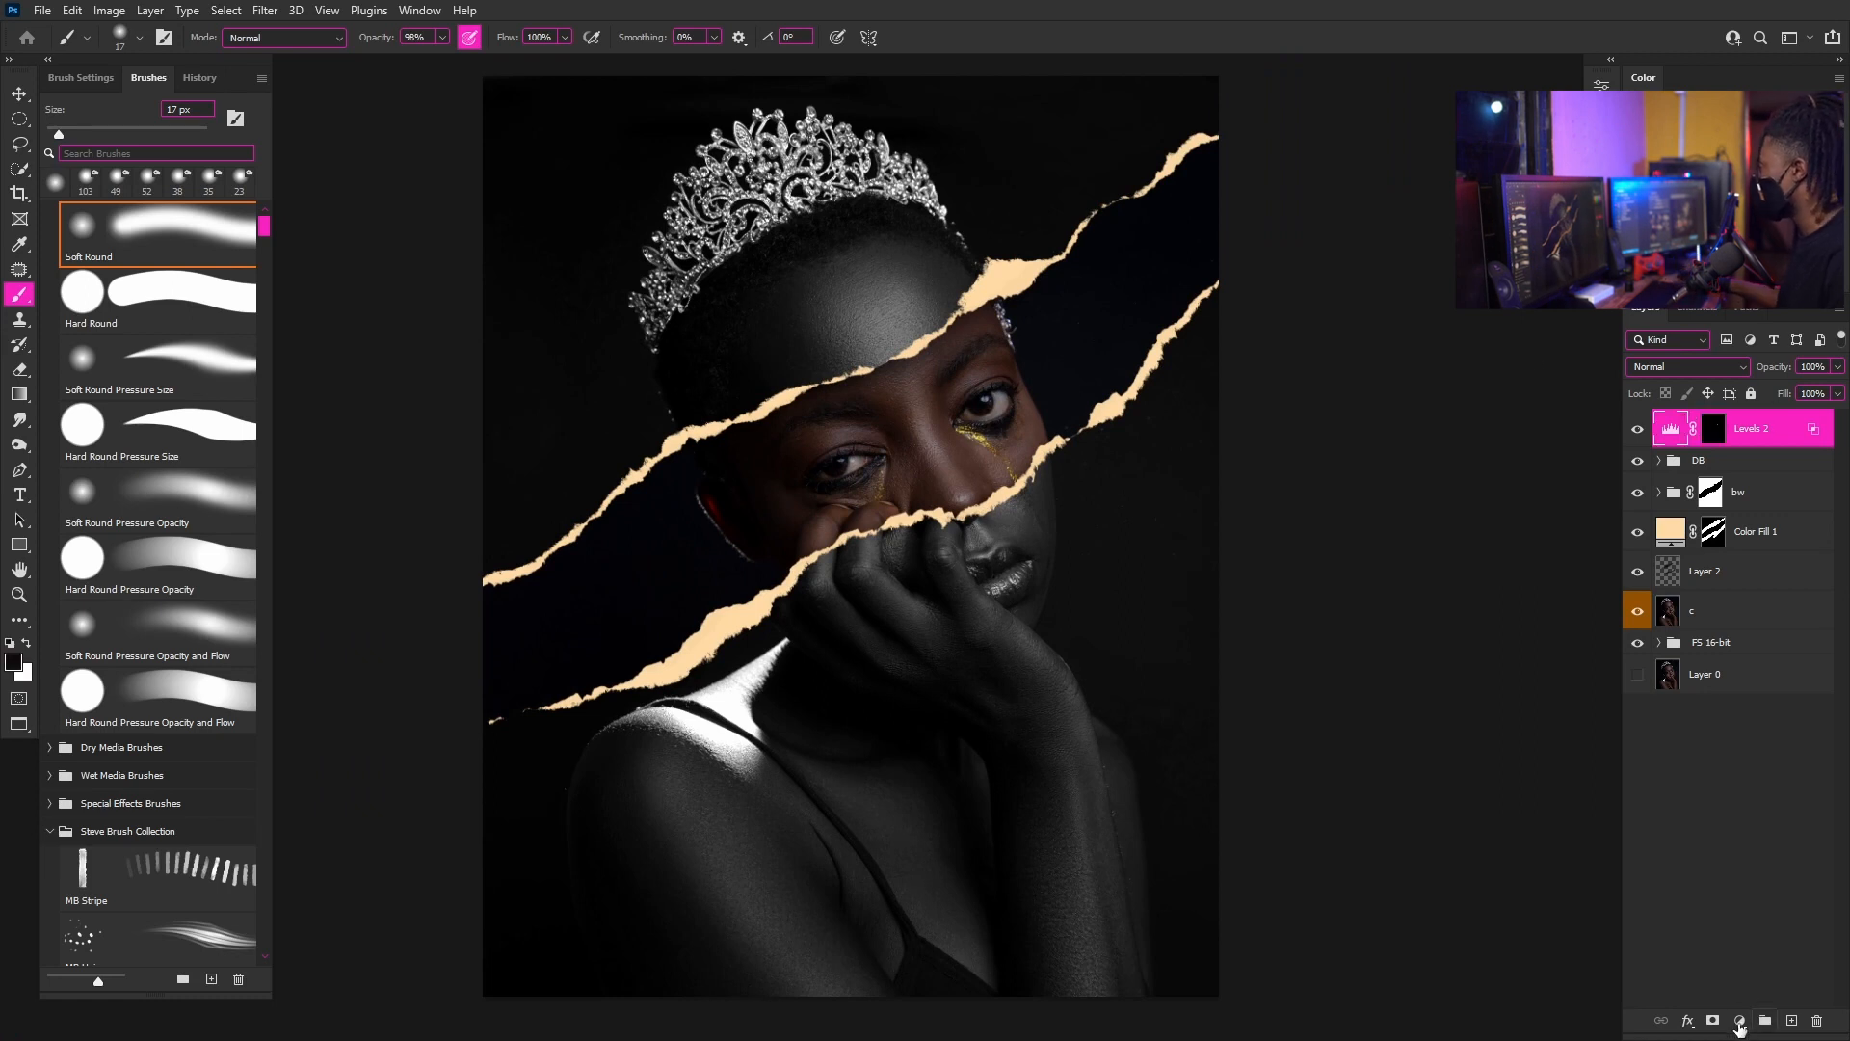
- Add a second Levels adjustment layer above Levels 2 and slightly brighten the image by lowering the input white point
click(1739, 1021)
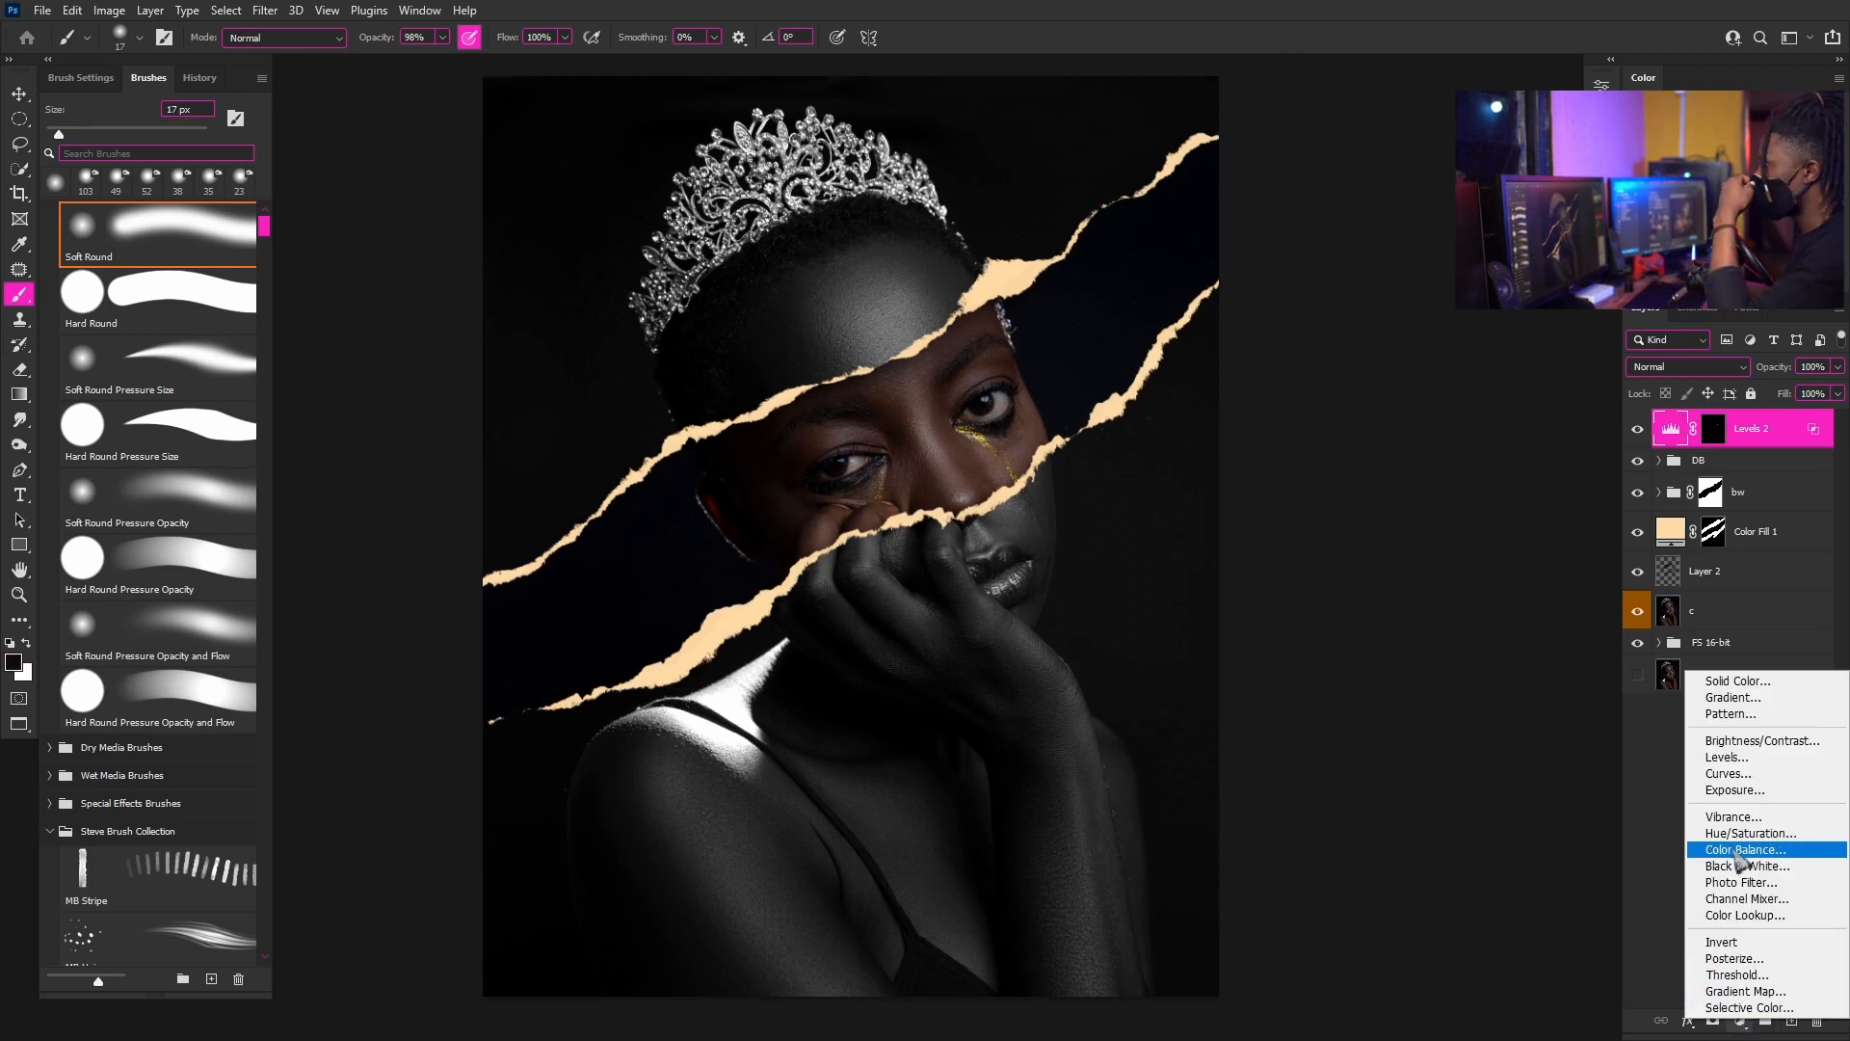
click(1727, 757)
drag(1556, 281, 1523, 300)
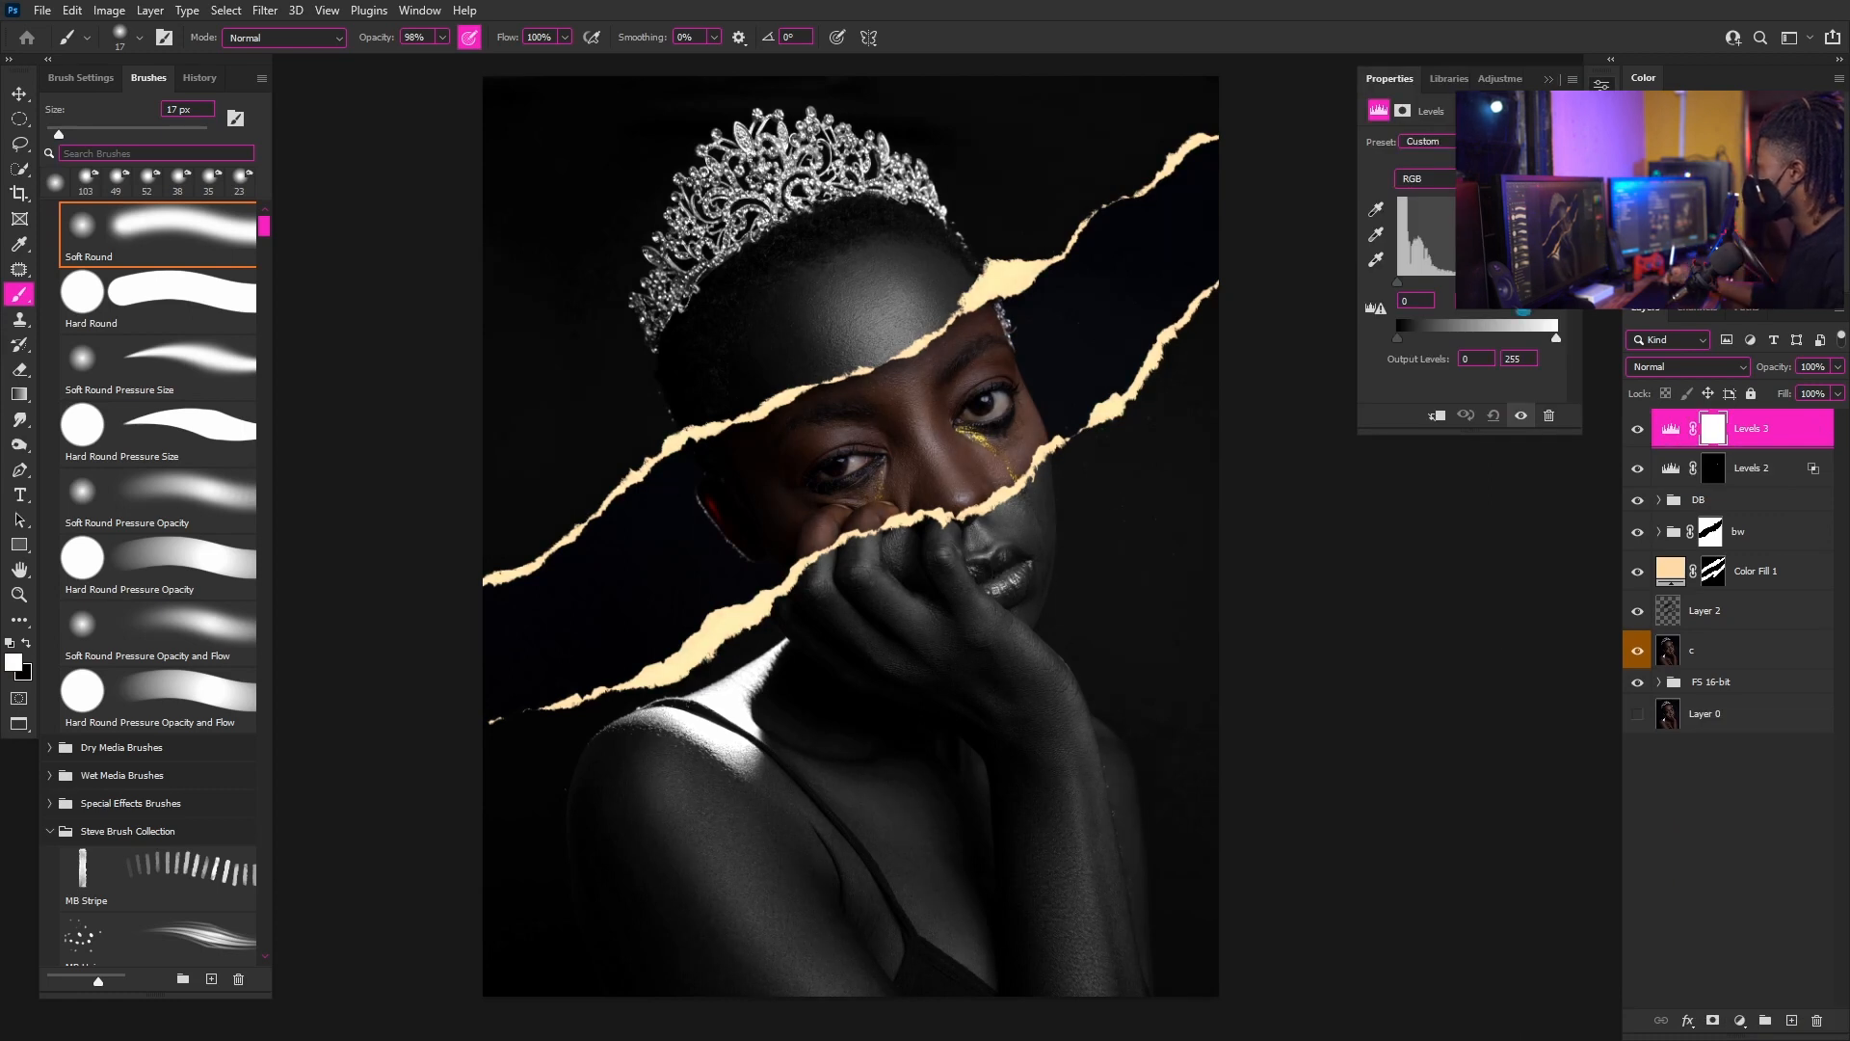
click(1549, 79)
scroll(950, 482, down, 1)
scroll(949, 434, up, 2)
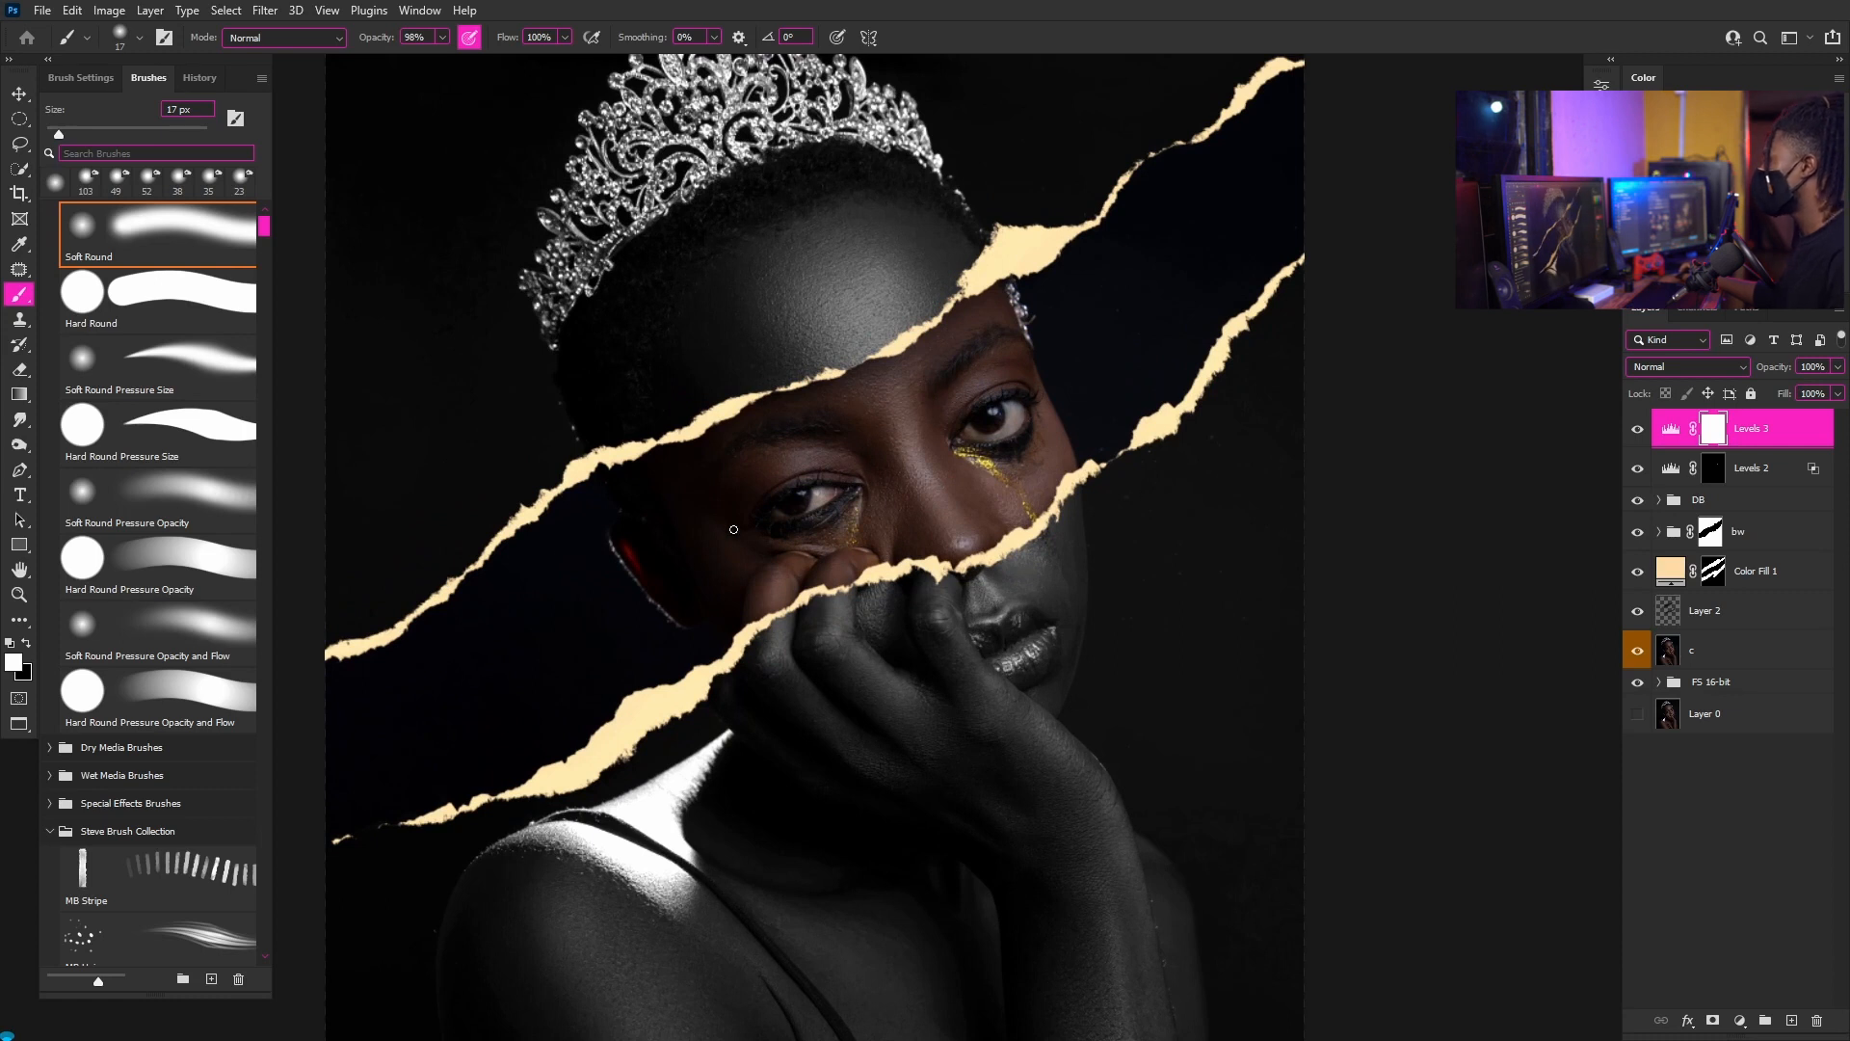
scroll(966, 469, down, 1)
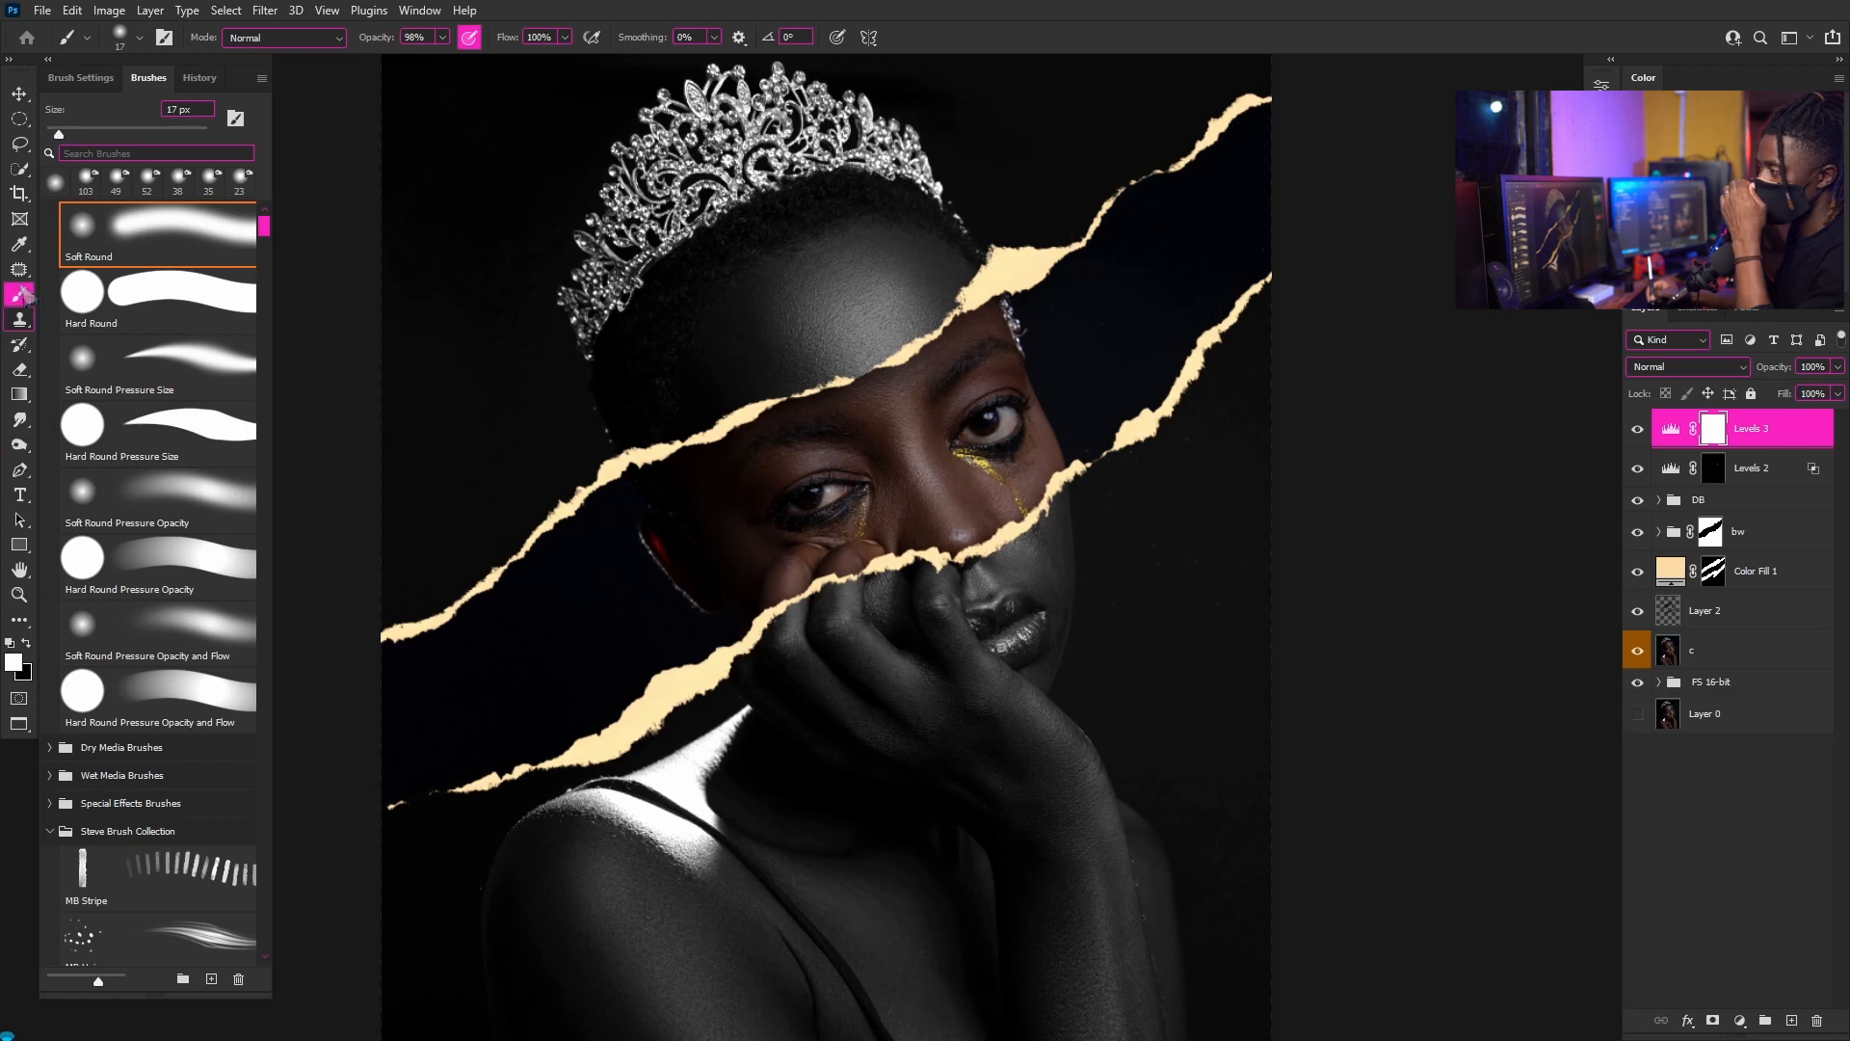
- Invert the Levels 3 mask to black, paint white over the face with a soft brush of about 394 px, and check the layer's effect
mouse_move(971, 418)
mouse_down()
mouse_move(1060, 421)
mouse_move(1224, 470)
mouse_up()
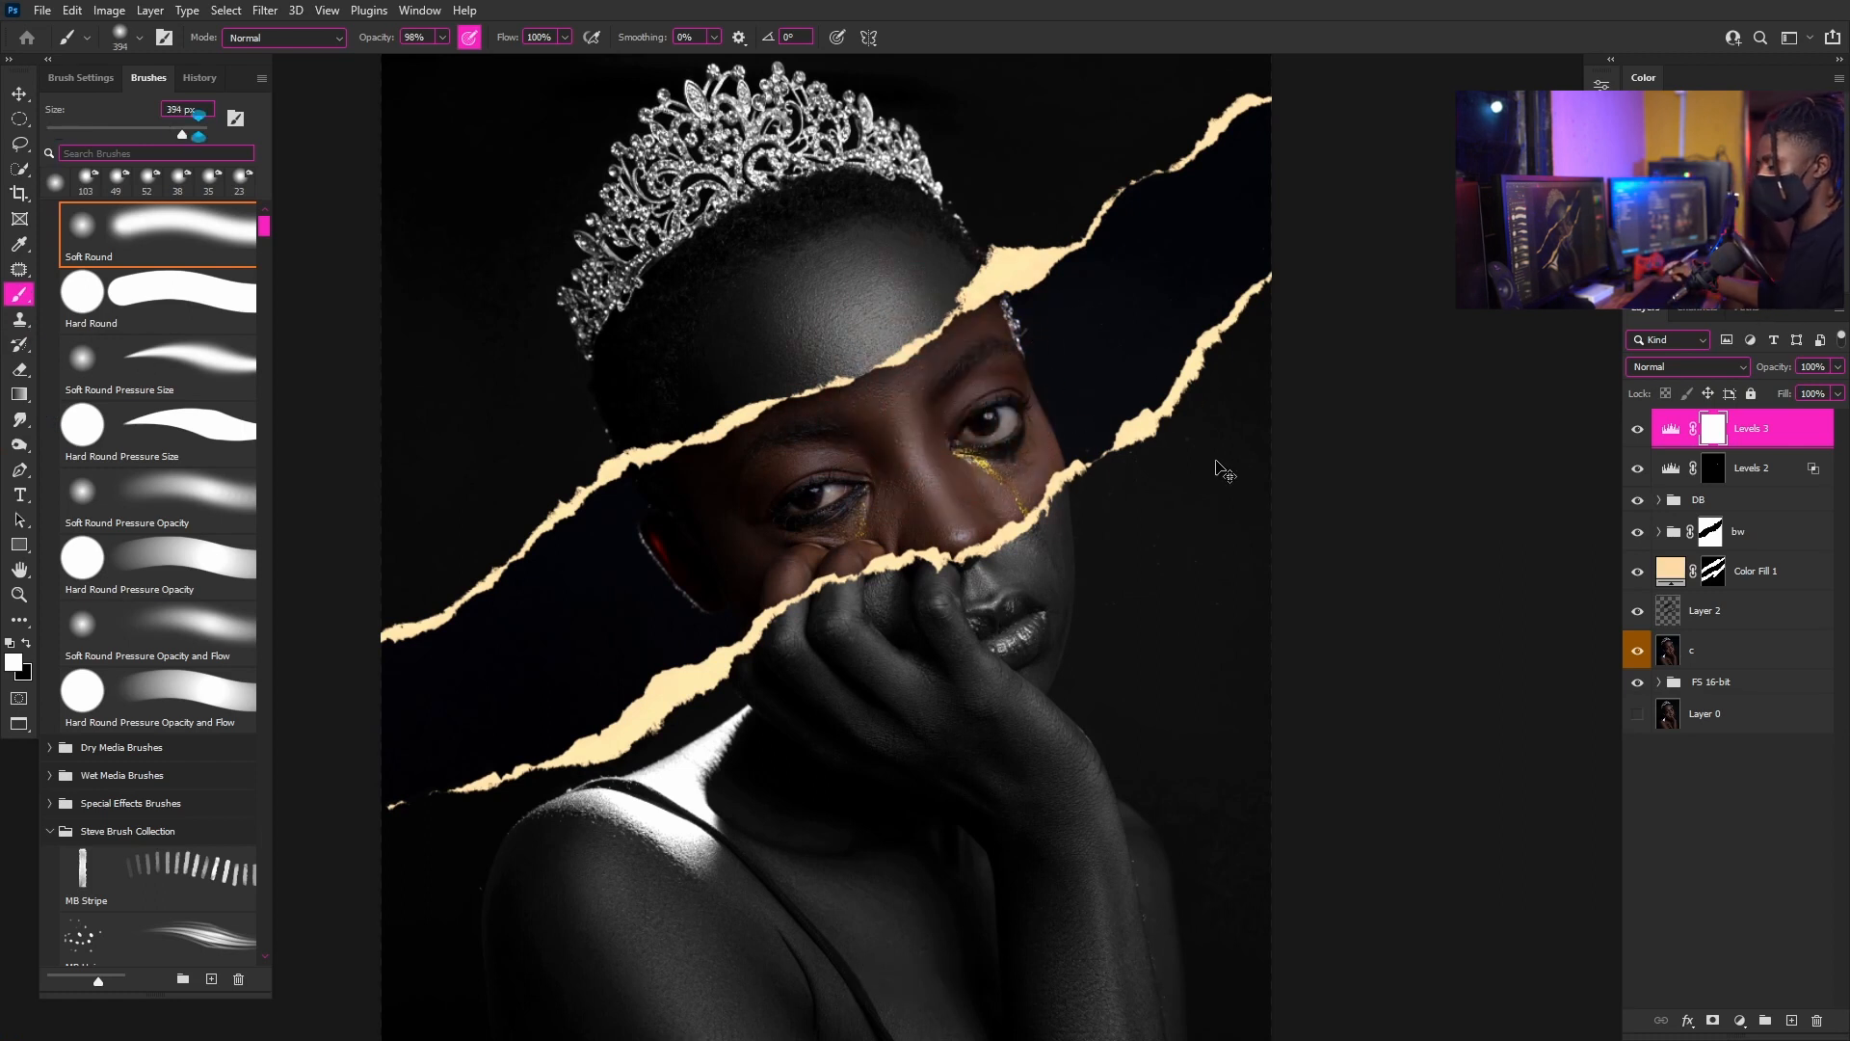
key(ctrl+i)
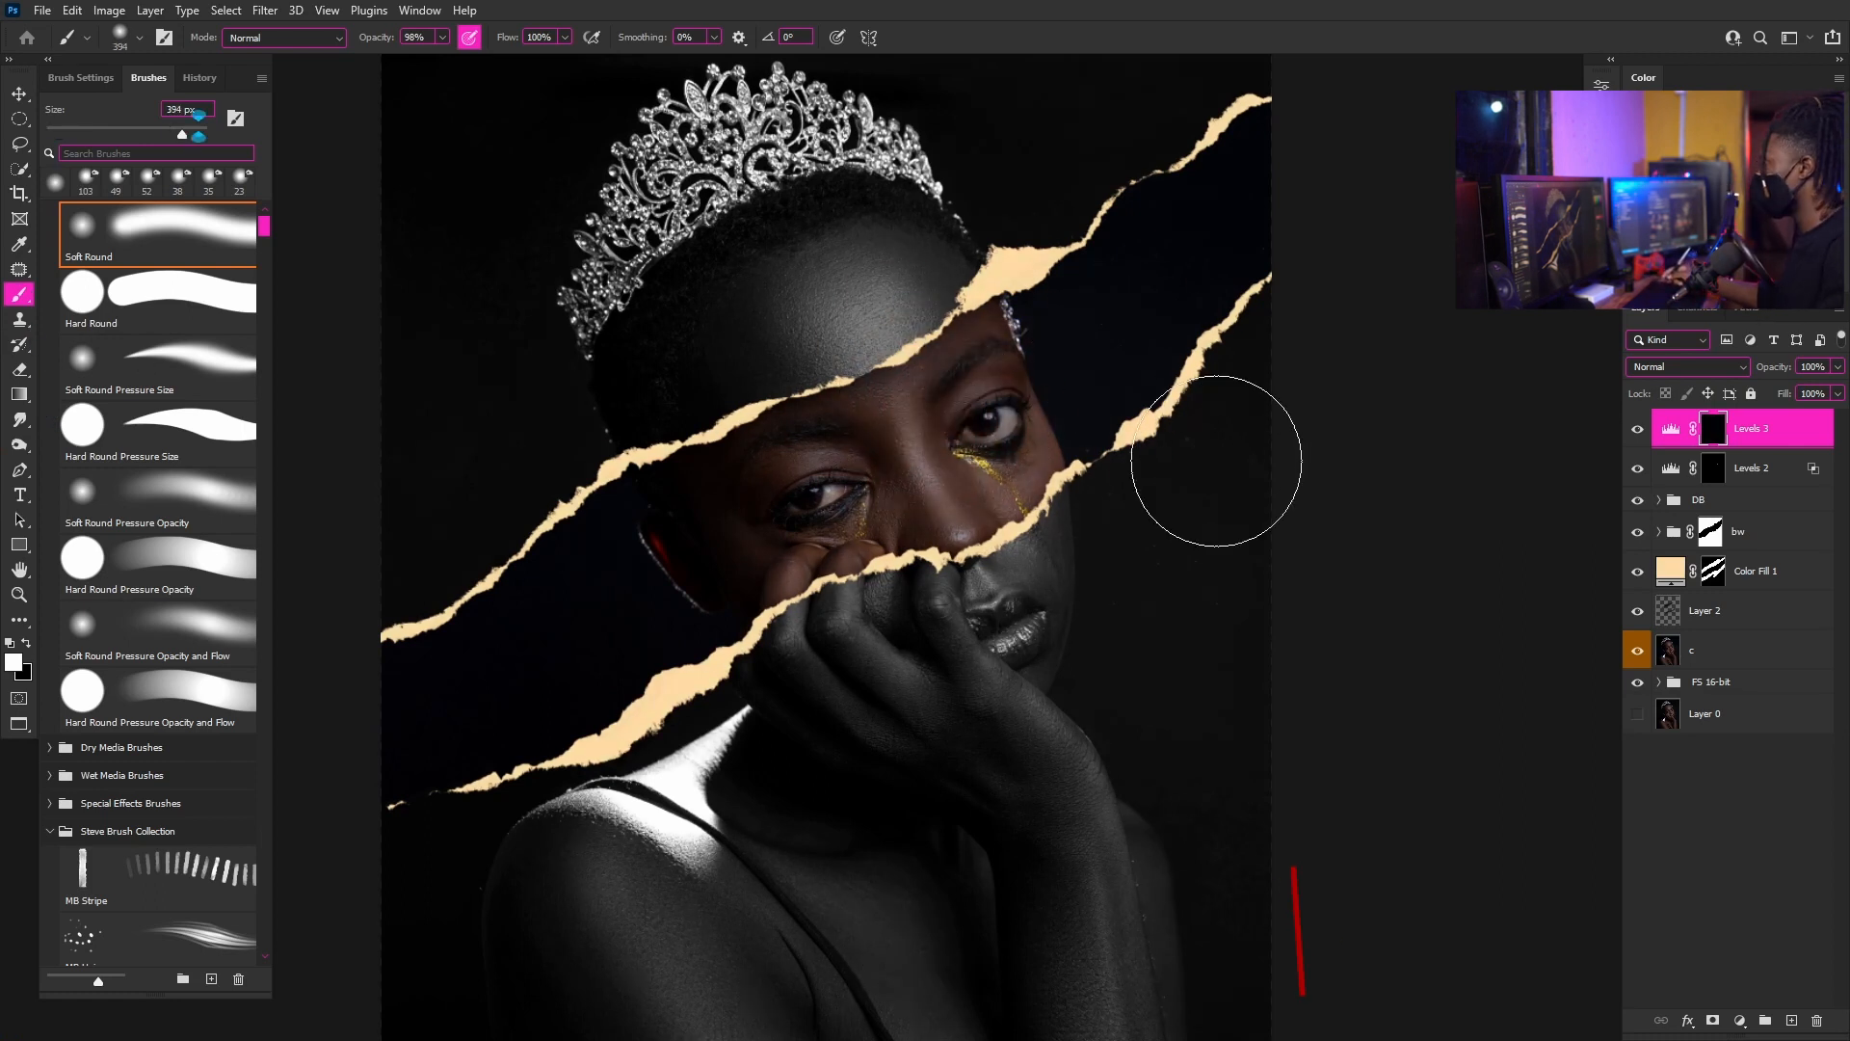
mouse_move(879, 449)
mouse_down()
mouse_move(1069, 353)
mouse_move(872, 462)
mouse_move(1000, 406)
mouse_move(964, 409)
mouse_move(935, 449)
mouse_move(794, 512)
mouse_move(1059, 355)
mouse_move(803, 521)
mouse_move(1083, 363)
mouse_move(723, 541)
mouse_up()
click(968, 414)
click(1642, 434)
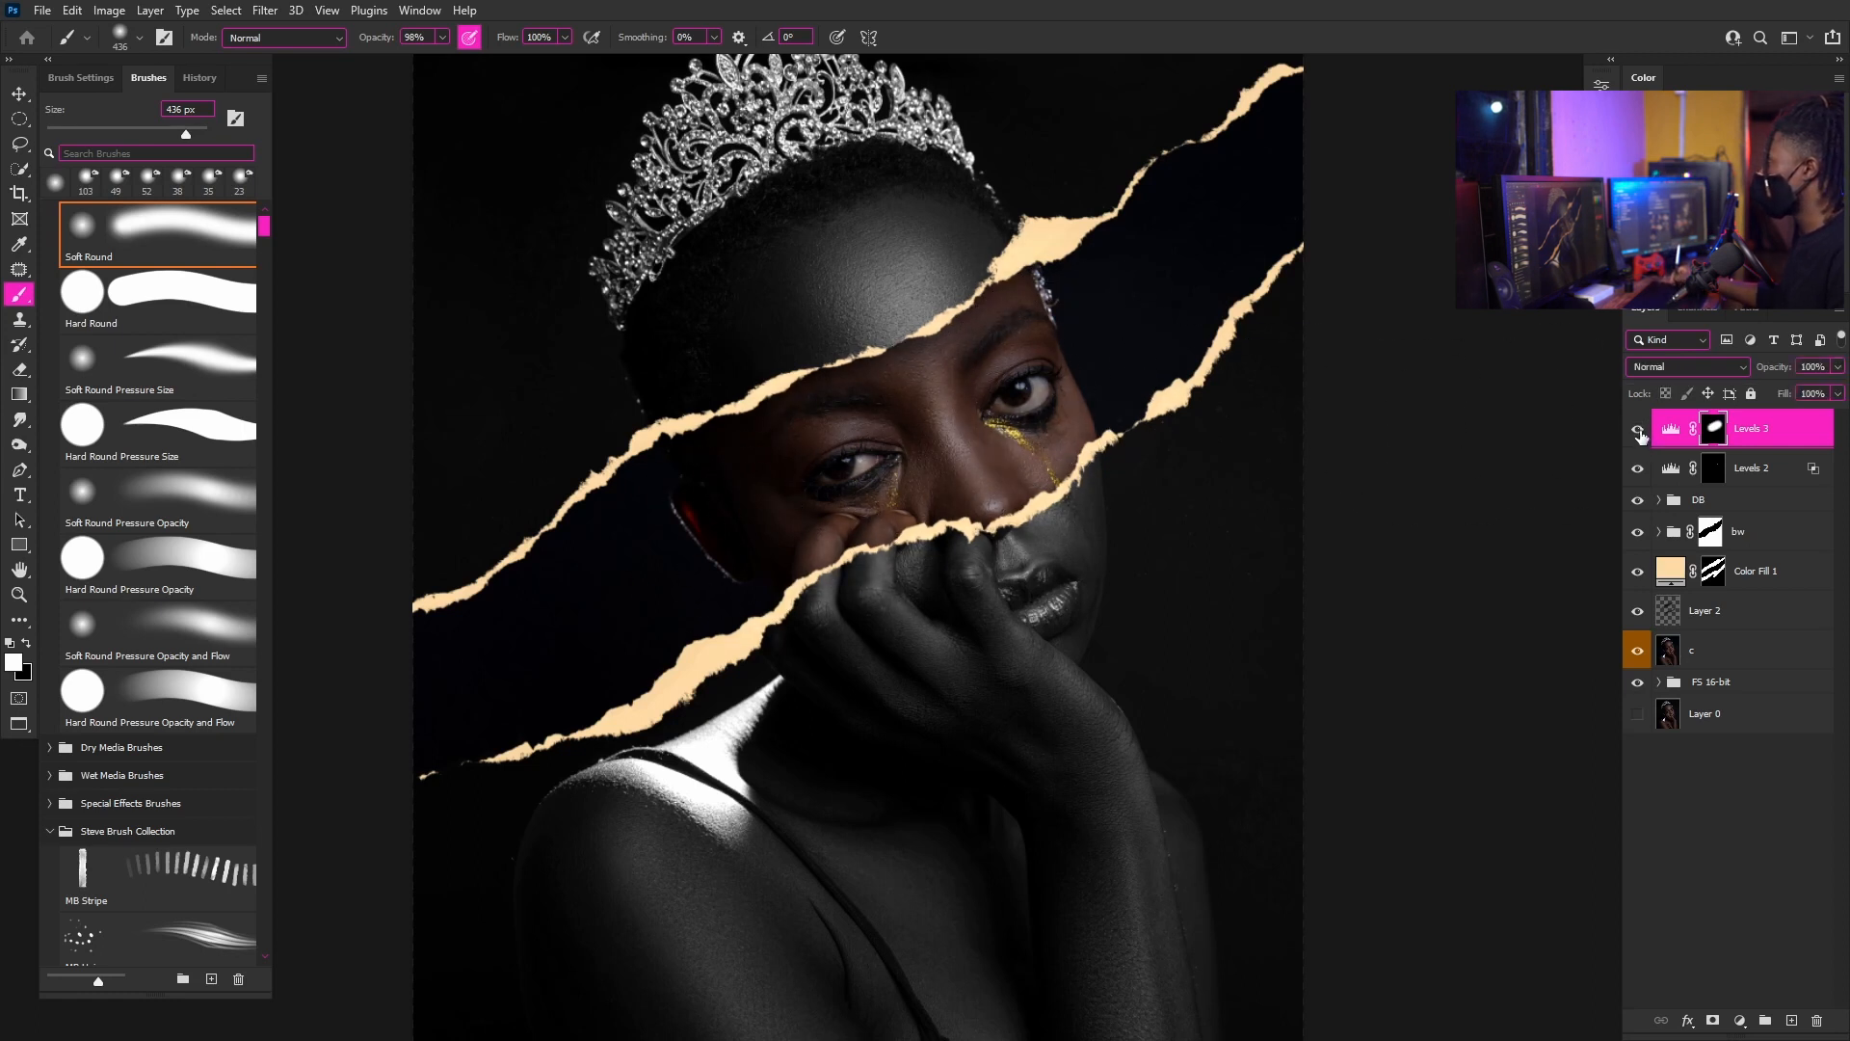
- Refine the Levels 3 mask by painting black around the mouth and forehead with soft brushes of 324 px and 213 px
alt+right_click(1003, 396)
alt+right_click(929, 438)
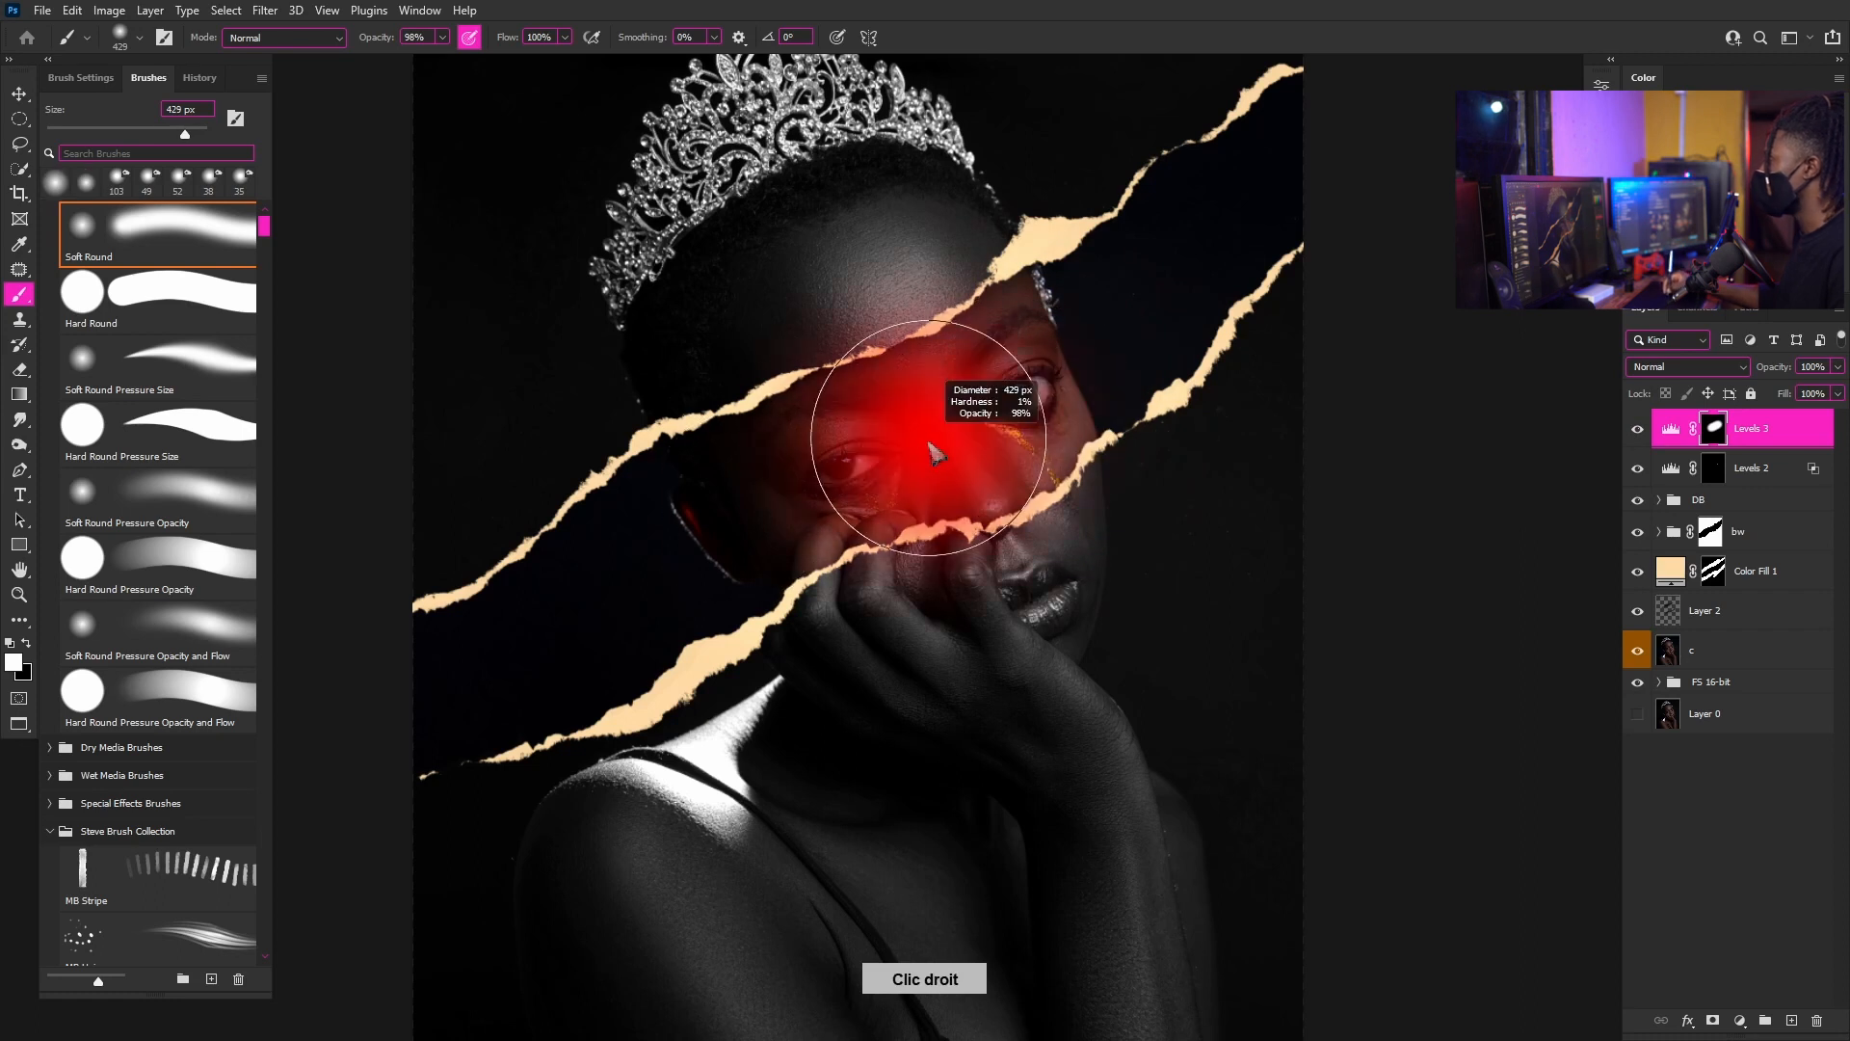
drag(1051, 519, 1062, 457)
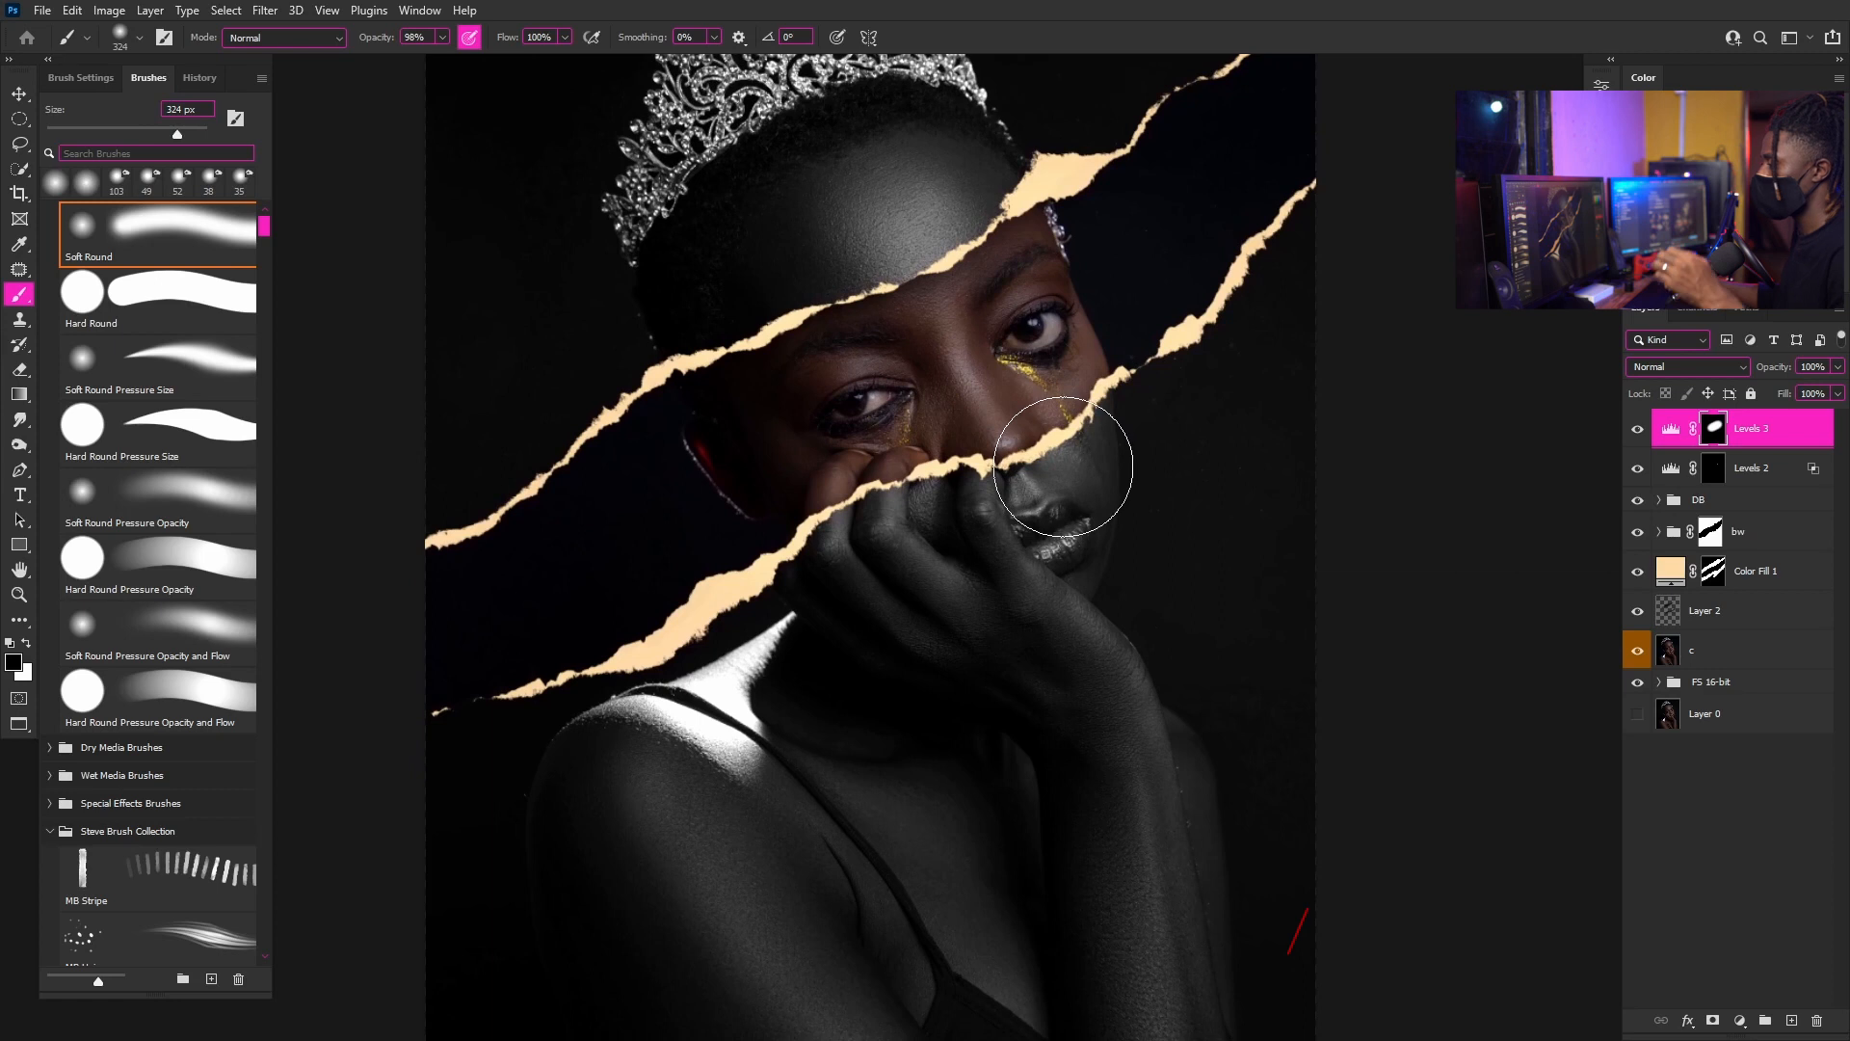
alt+right_click(1060, 495)
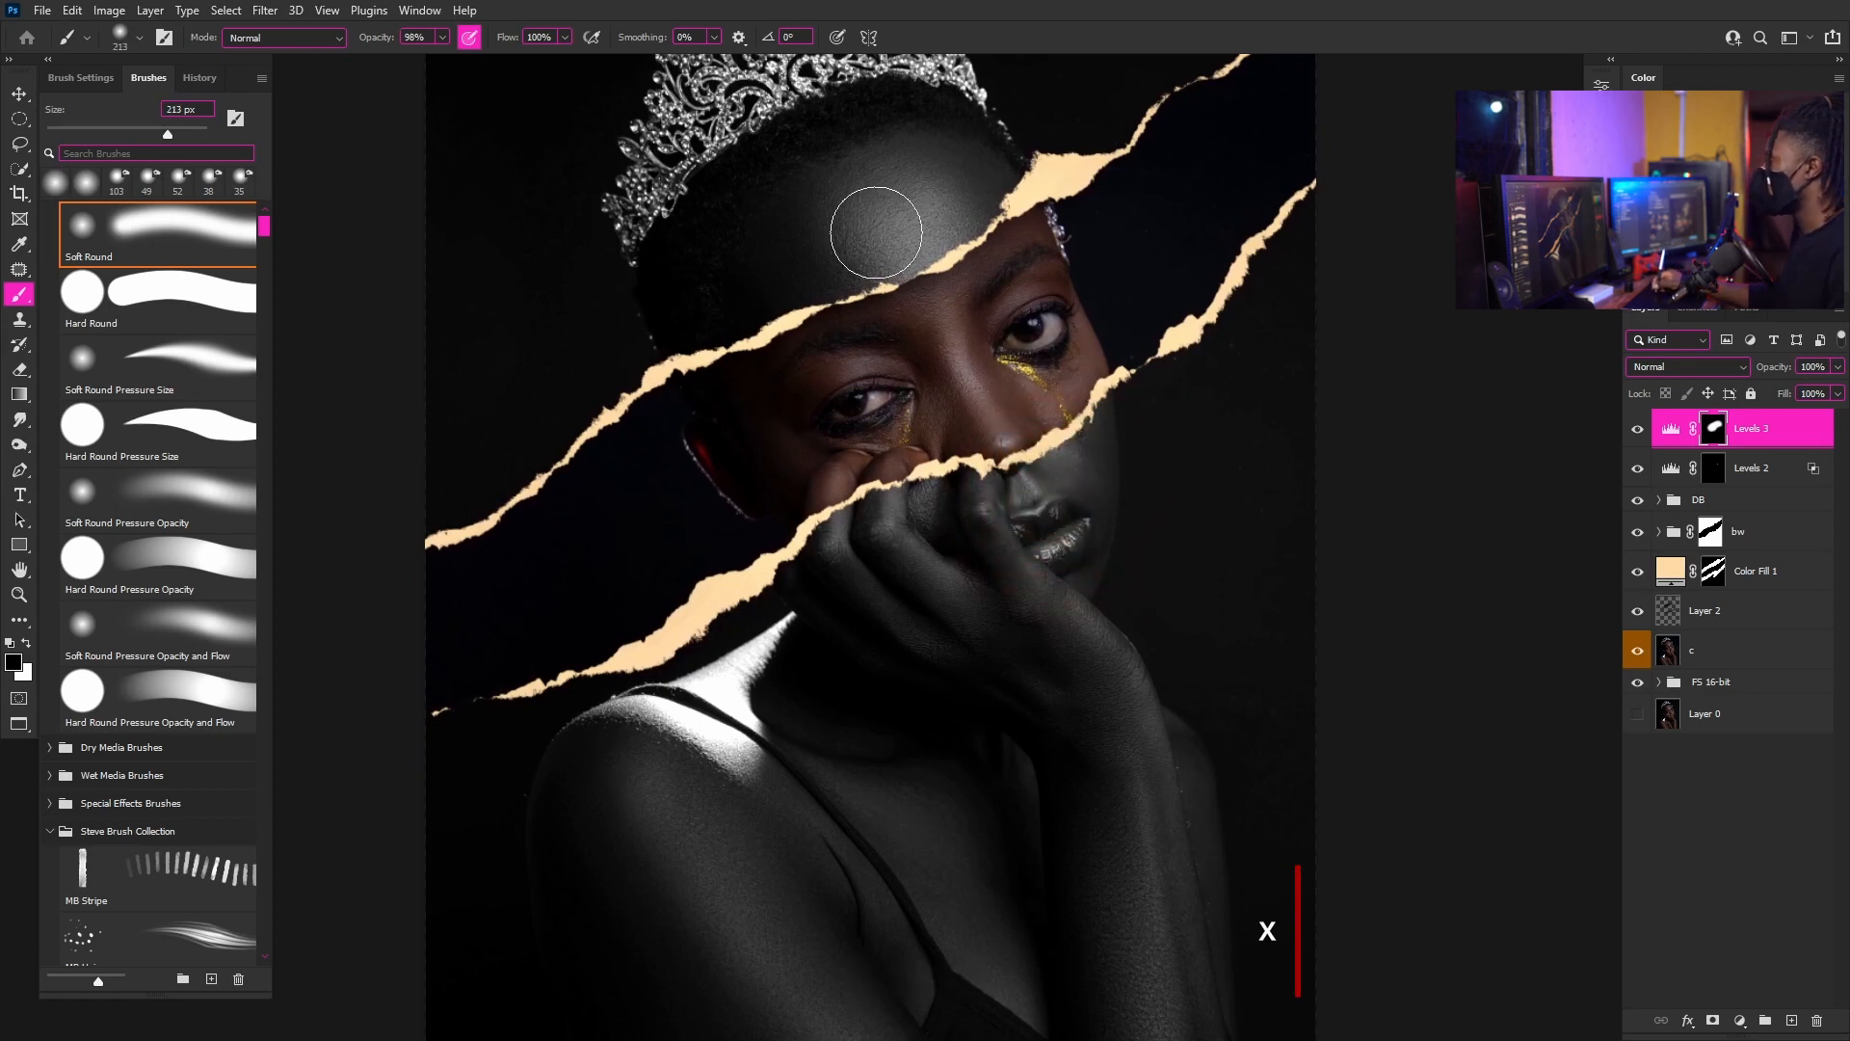
key(ctrl+minus)
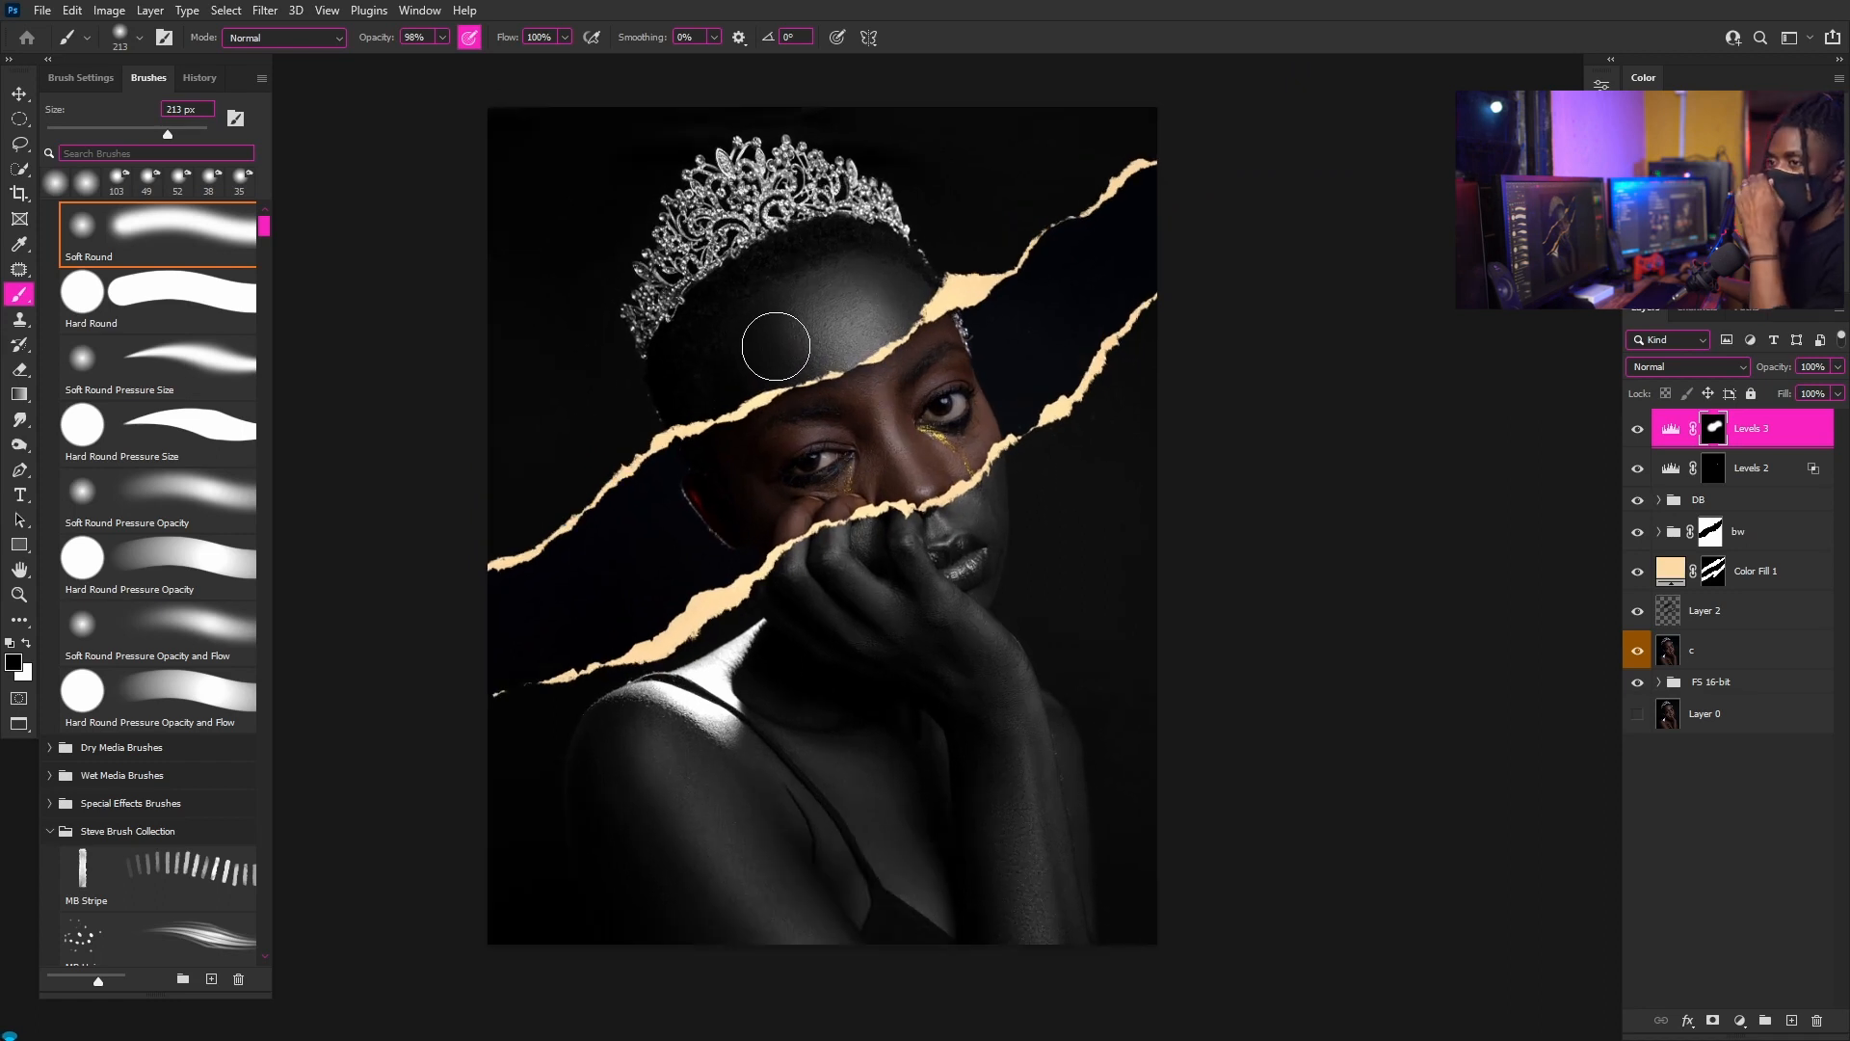
scroll(858, 364, down, 1)
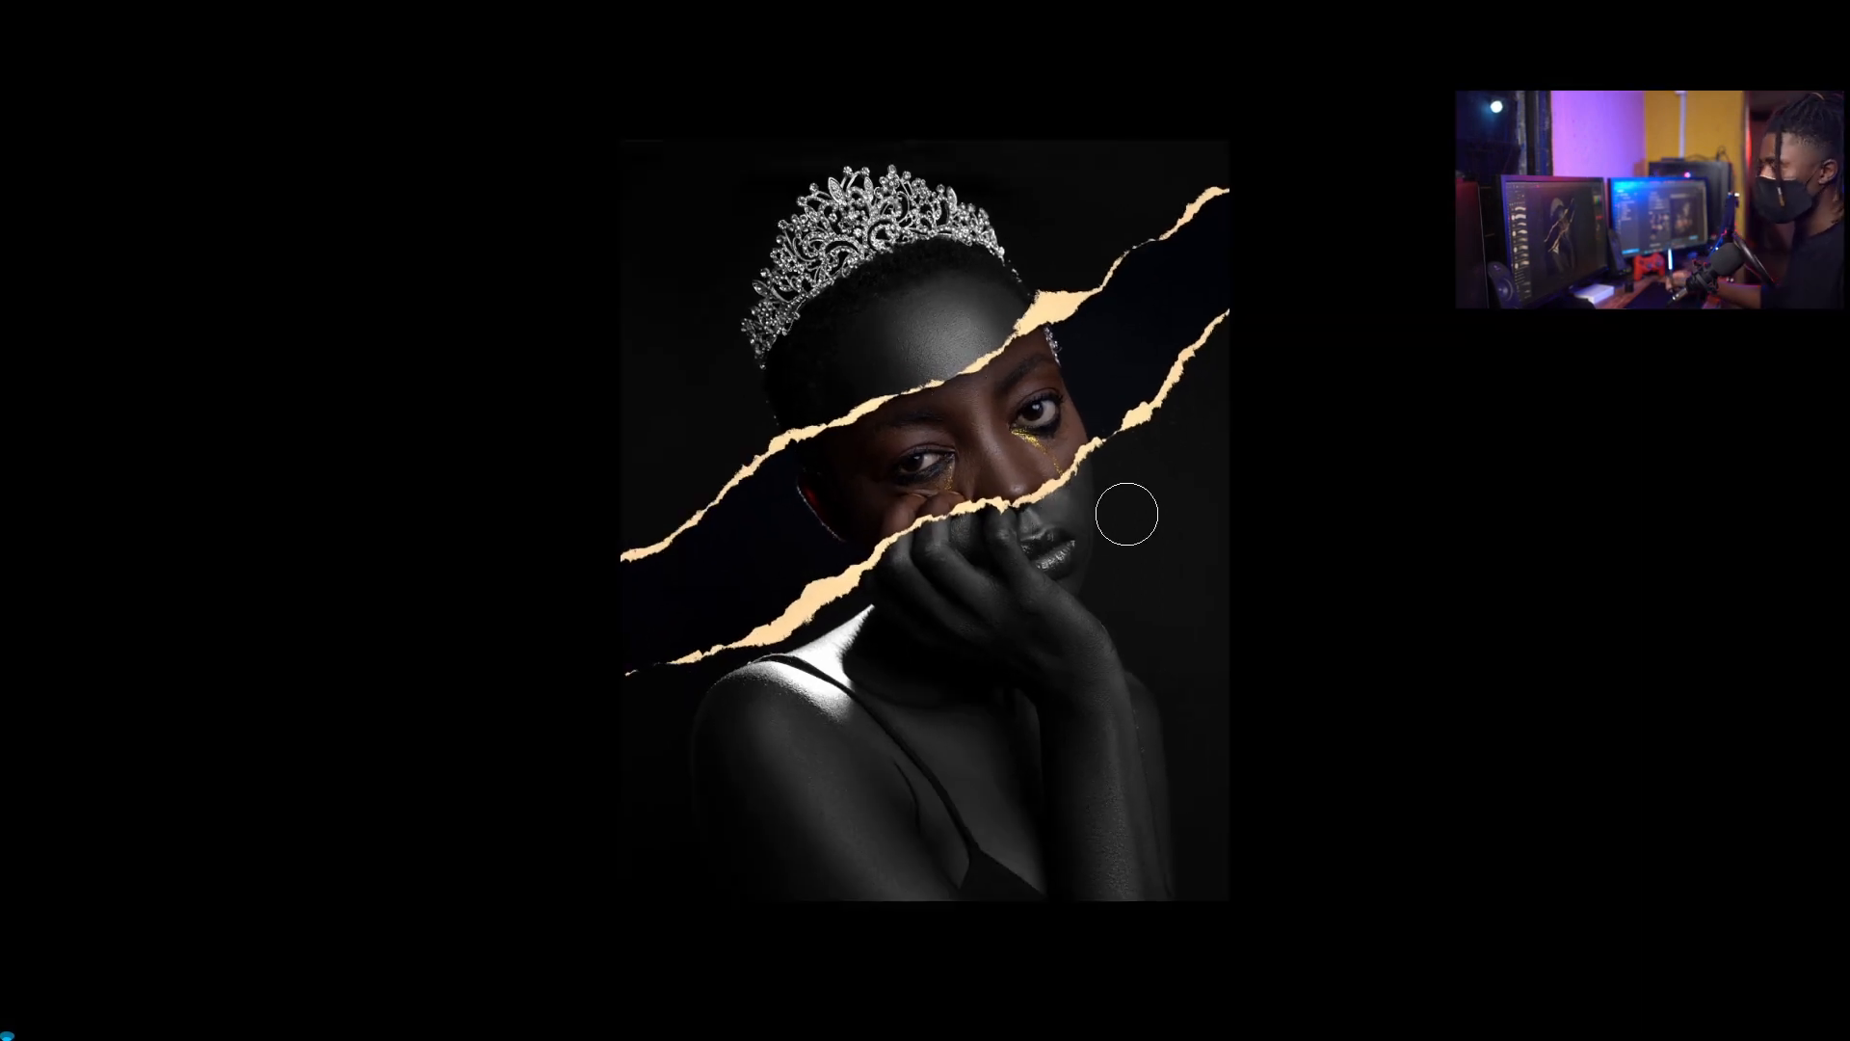
- Copy the particle layer from white-particals-png-3.jpg into Tuto.psd above the Levels 3 layer
key(ctrl+Tab)
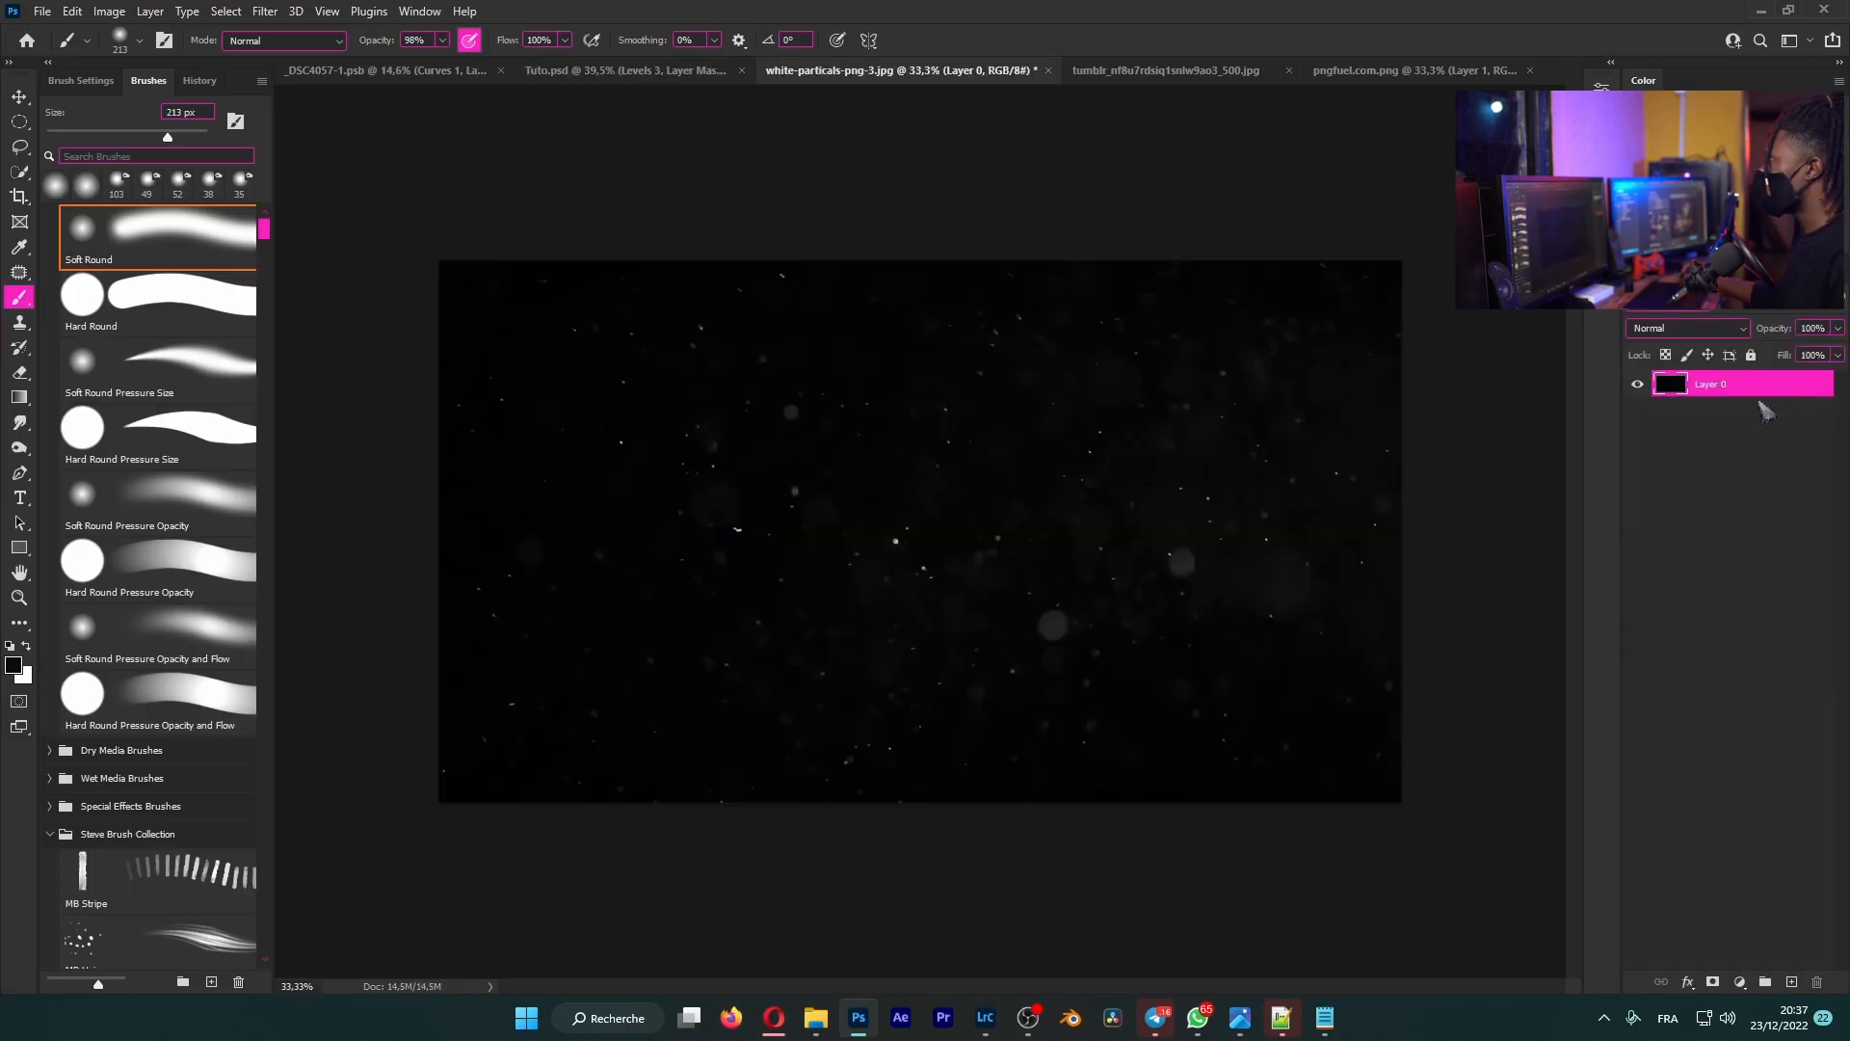
drag(1760, 396, 974, 708)
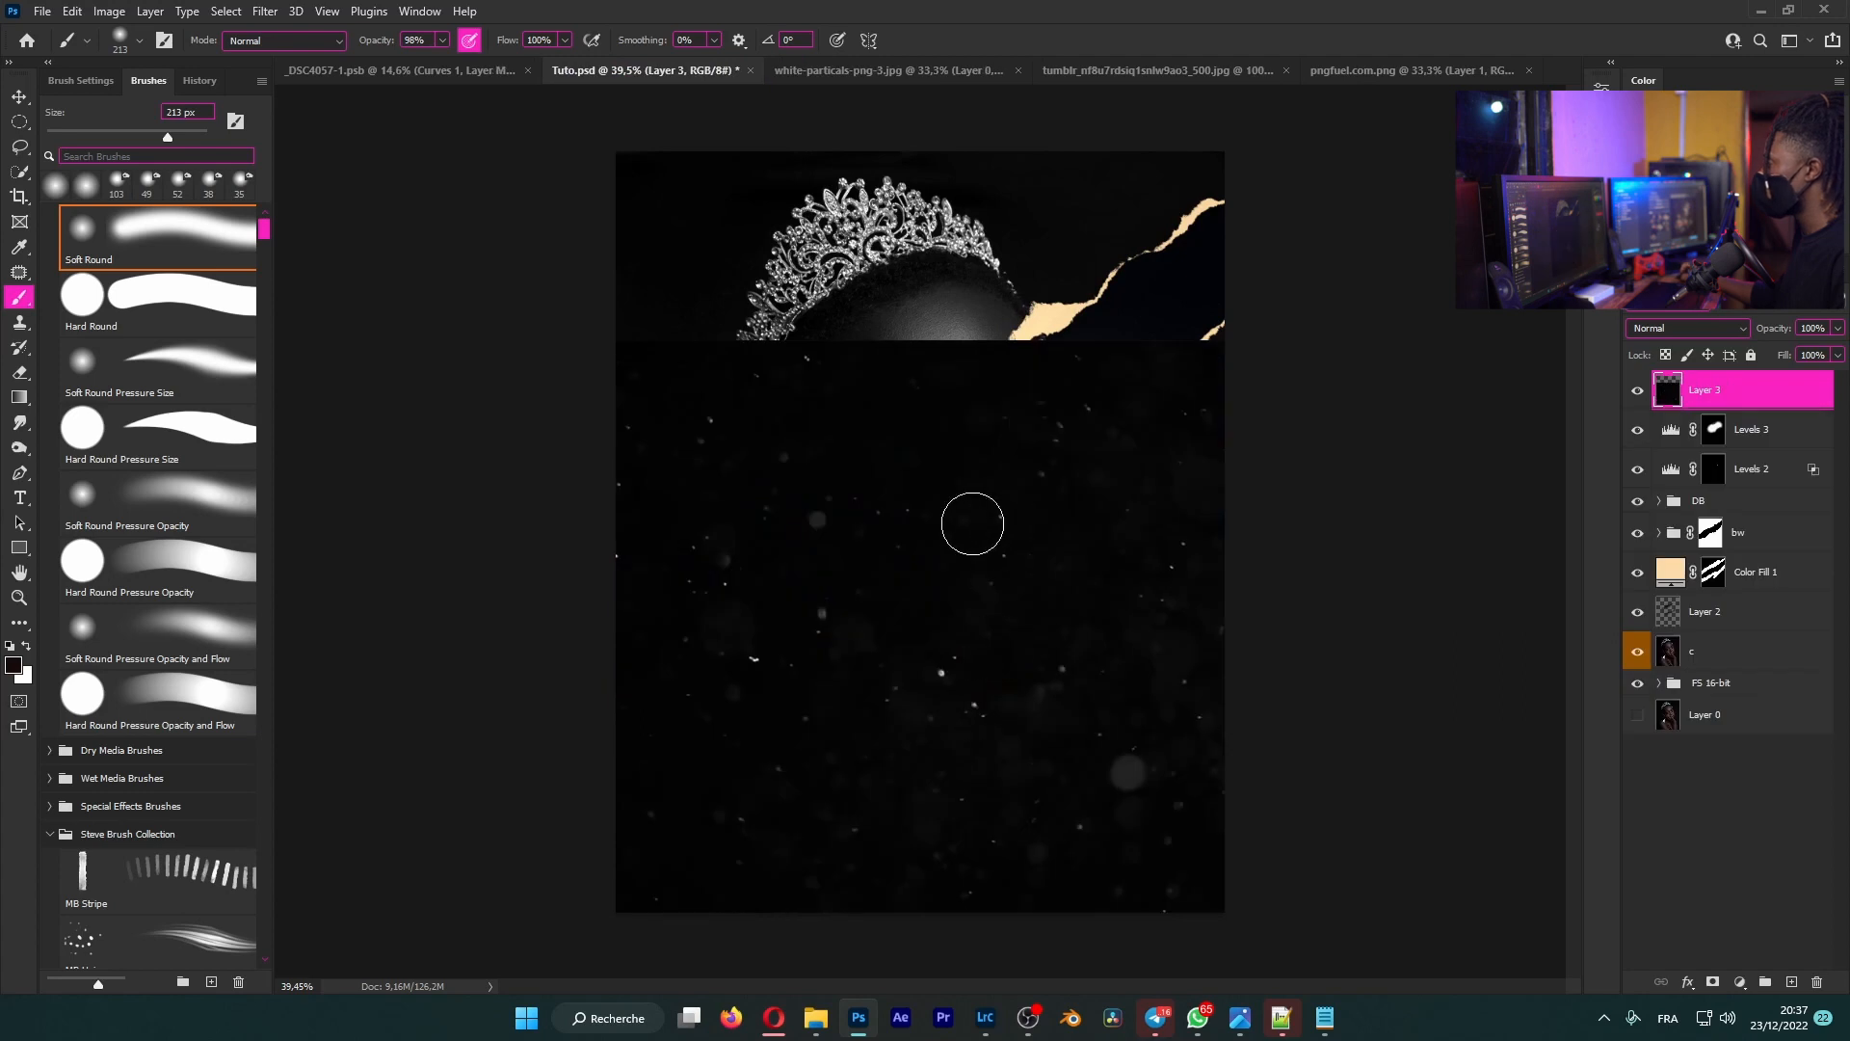
scroll(972, 524, down, 5)
scroll(995, 596, up, 4)
- Scale the particle layer to about 62% and rotate it about -15° with Free Transform
key(ctrl+t)
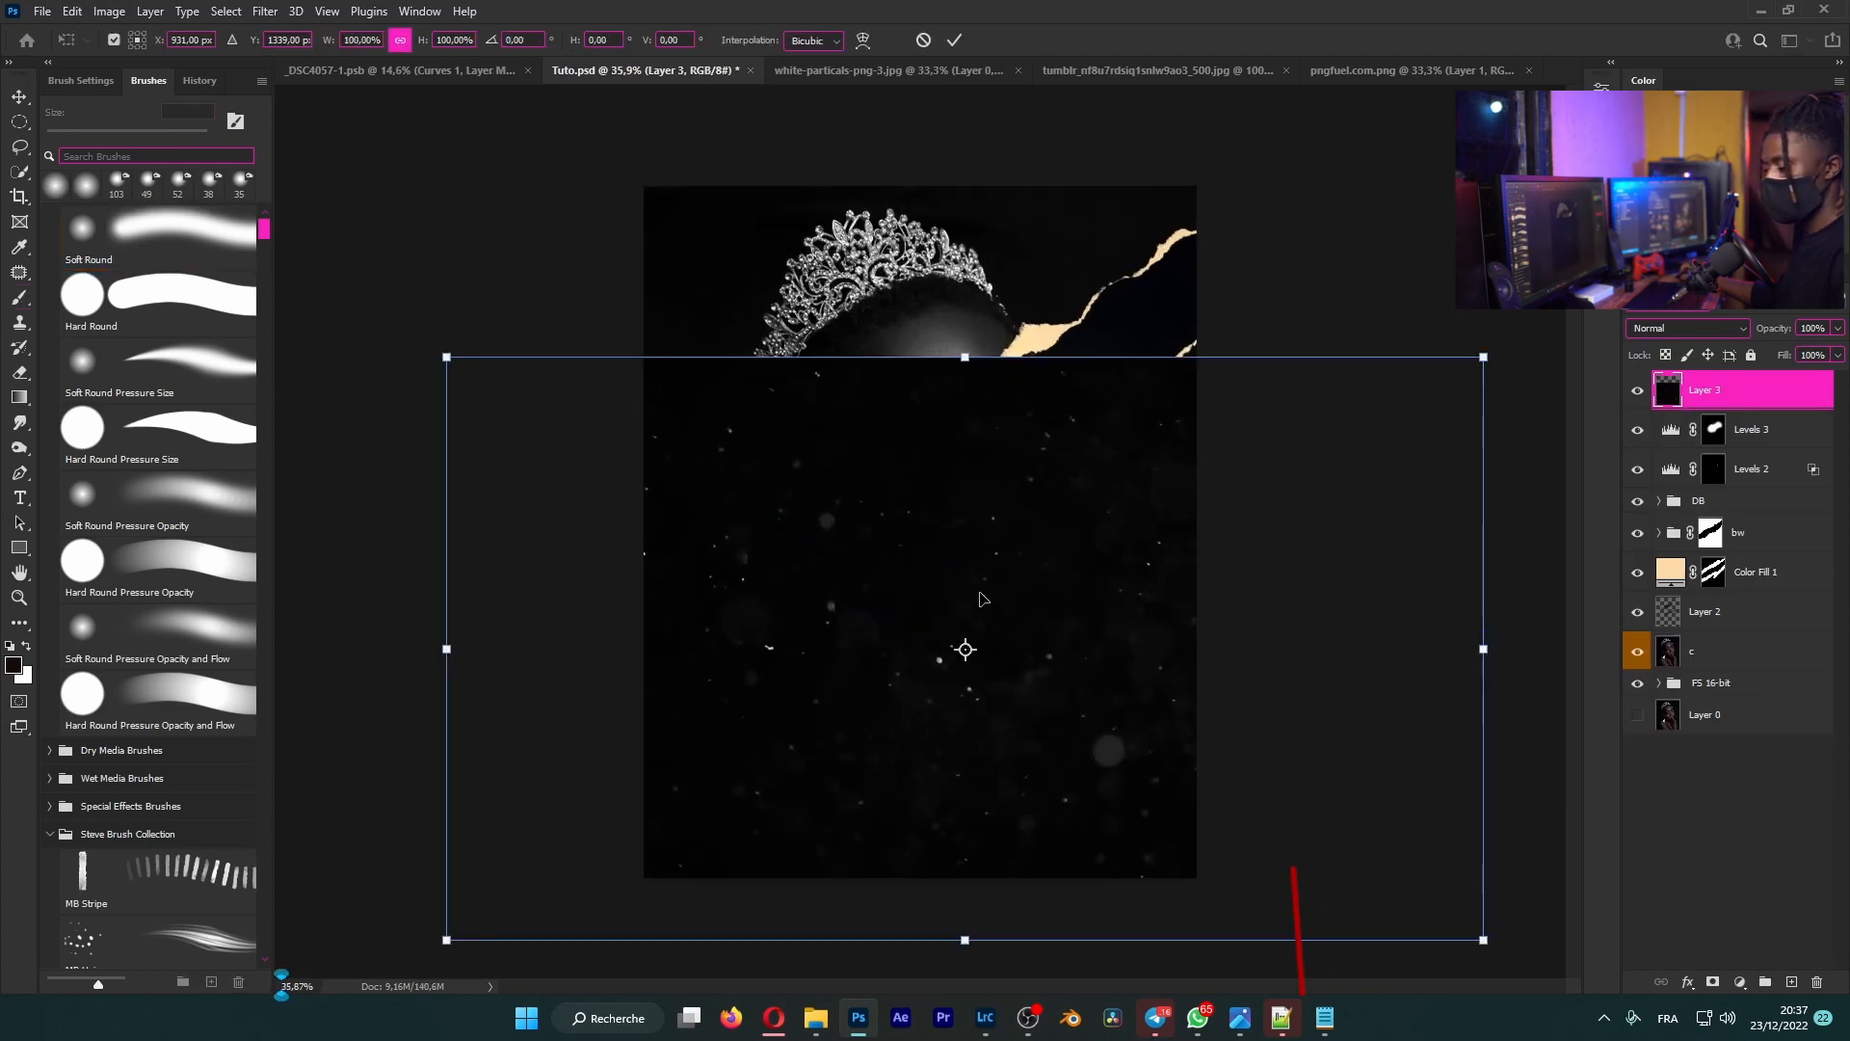
drag(1482, 352, 1239, 636)
drag(1063, 692, 1115, 692)
drag(1268, 809, 1289, 817)
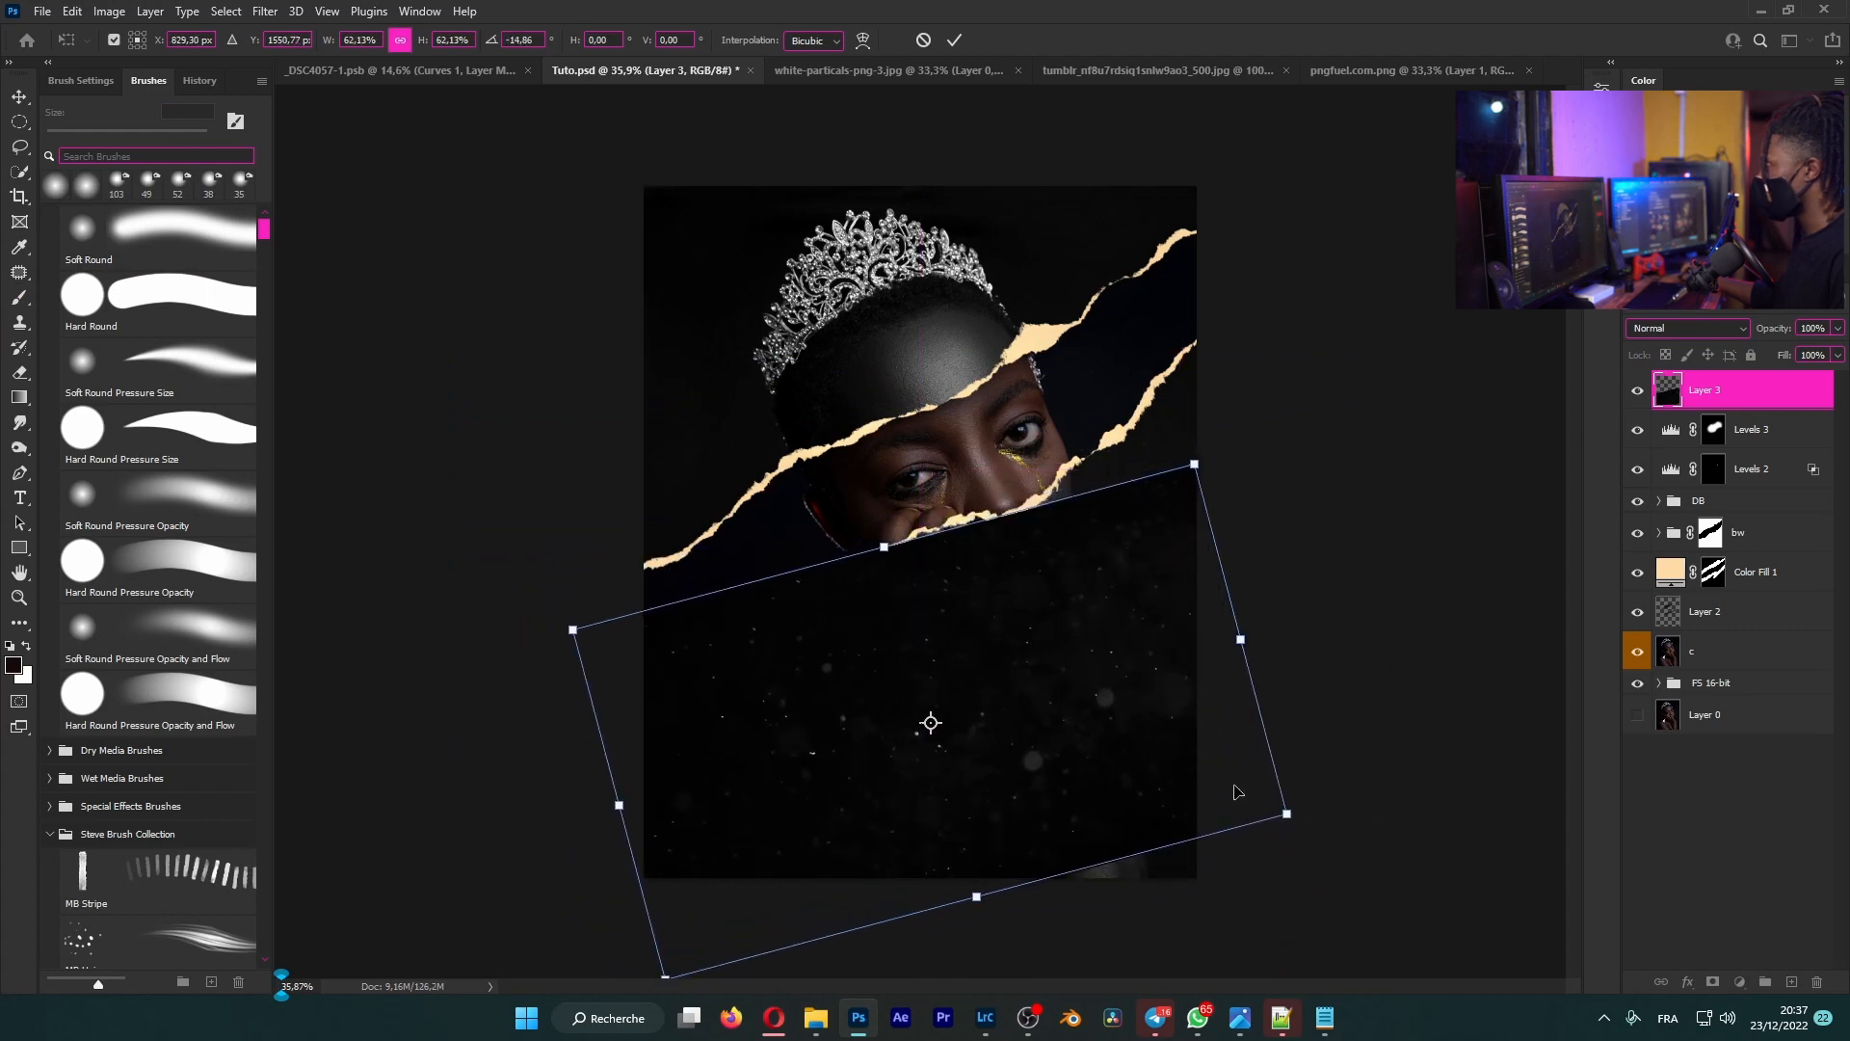
- Move the particle layer down over the lower part of the portrait, below the torn strip, and apply the transform
drag(1191, 758, 1194, 825)
drag(1195, 733, 1197, 727)
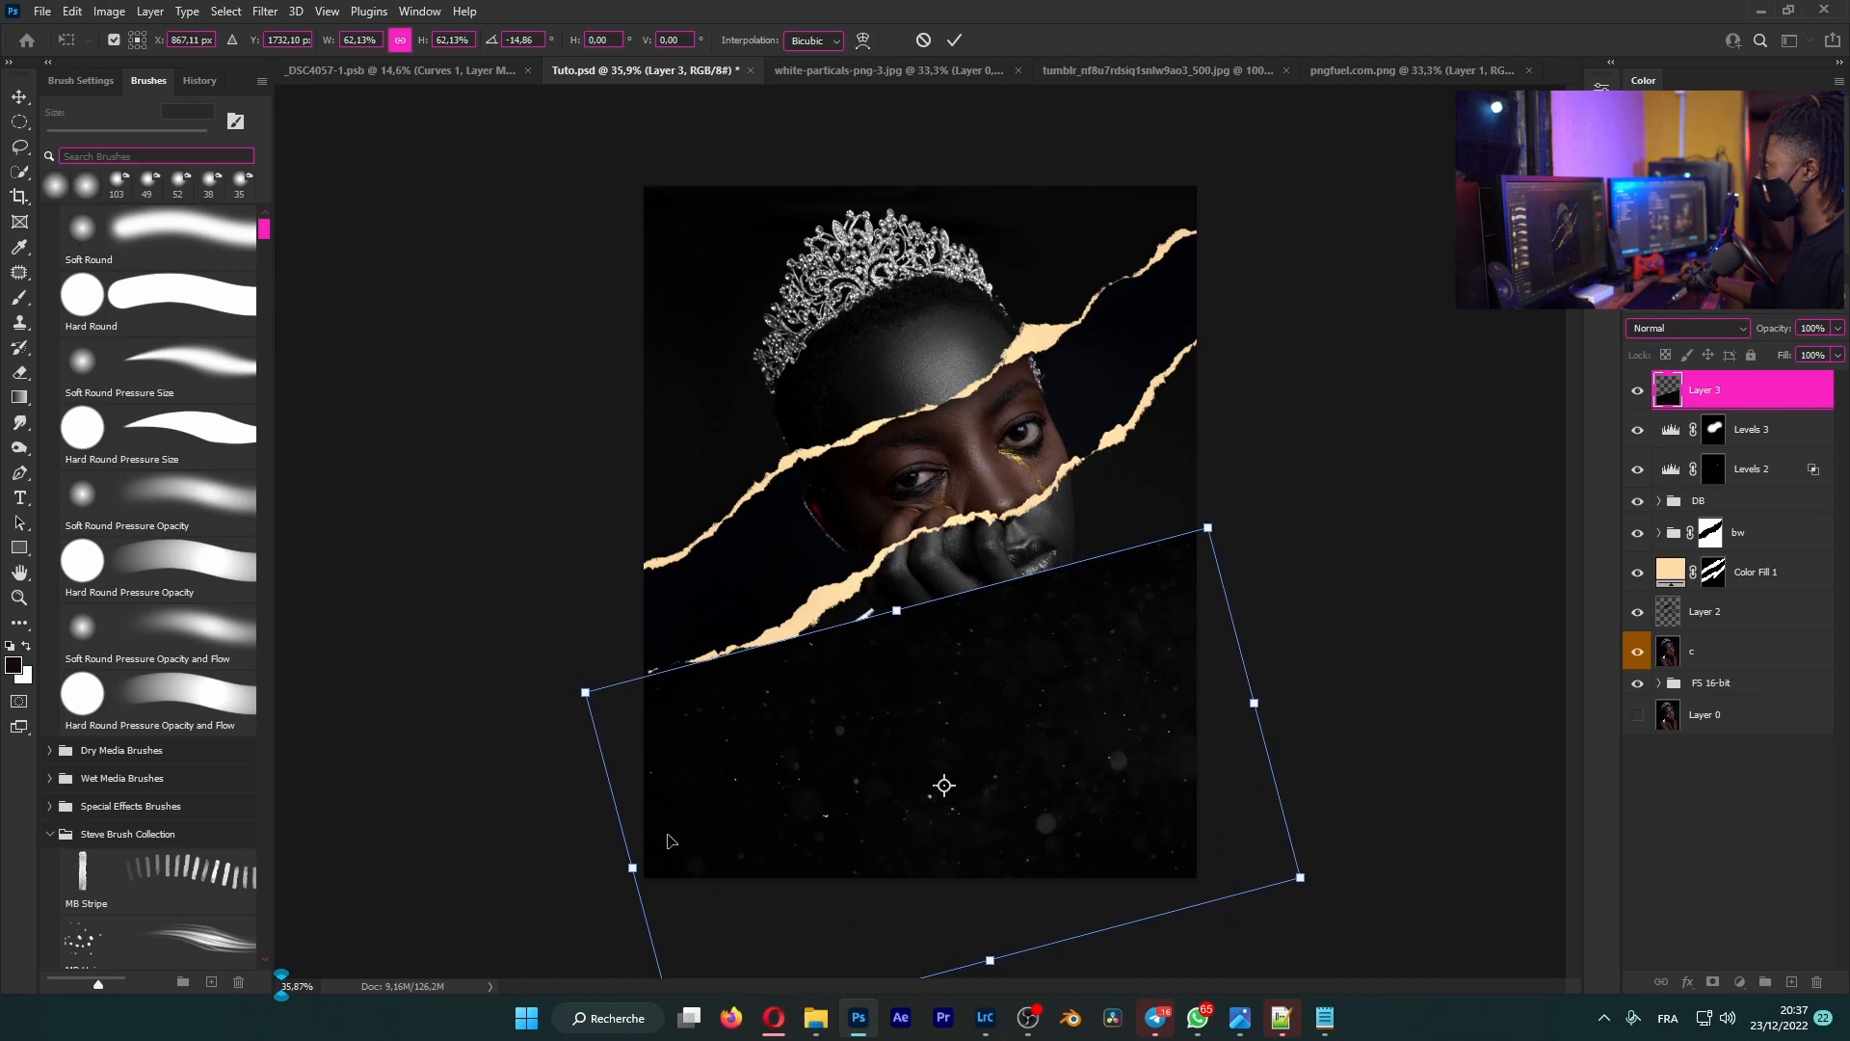
key(ctrl+minus)
key(ctrl+minus)
drag(1050, 731, 1087, 767)
key(ctrl+plus)
key(ctrl+plus)
scroll(1096, 736, down, 1)
key(Return)
key(b)
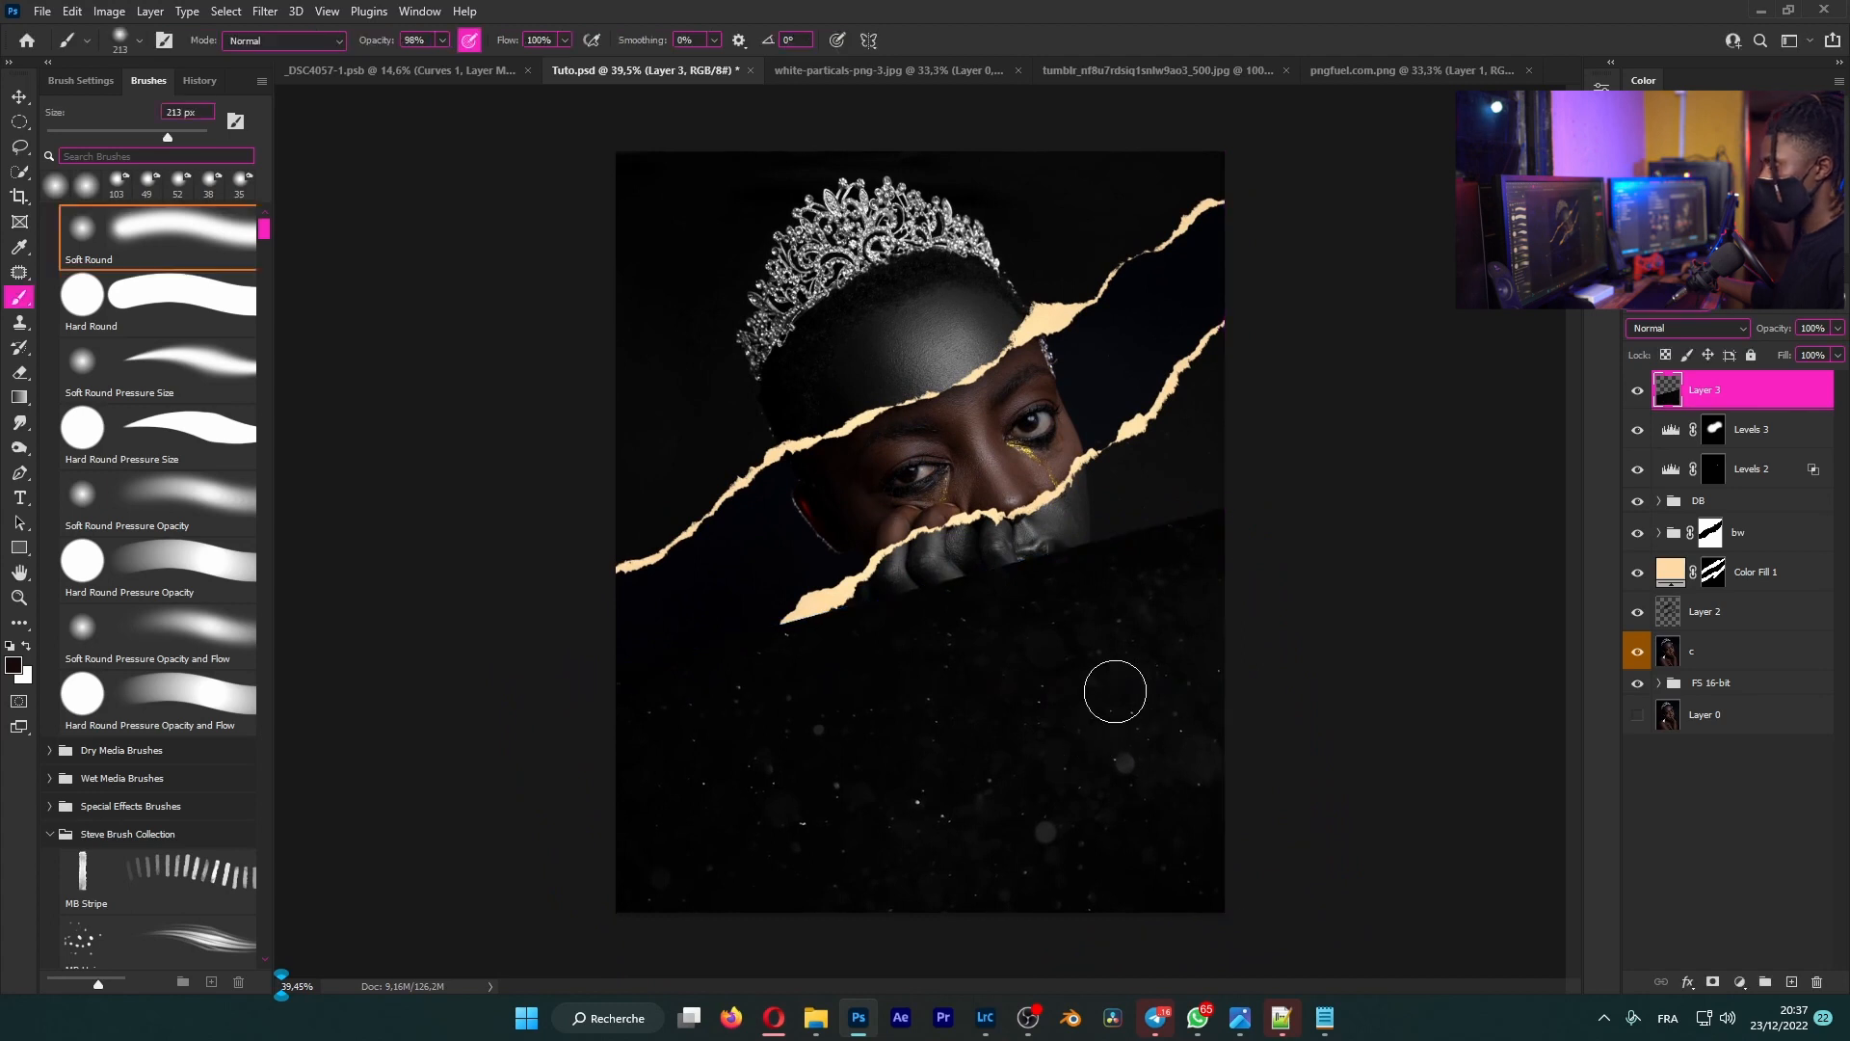
scroll(1106, 681, up, 3)
drag(1106, 681, 1105, 659)
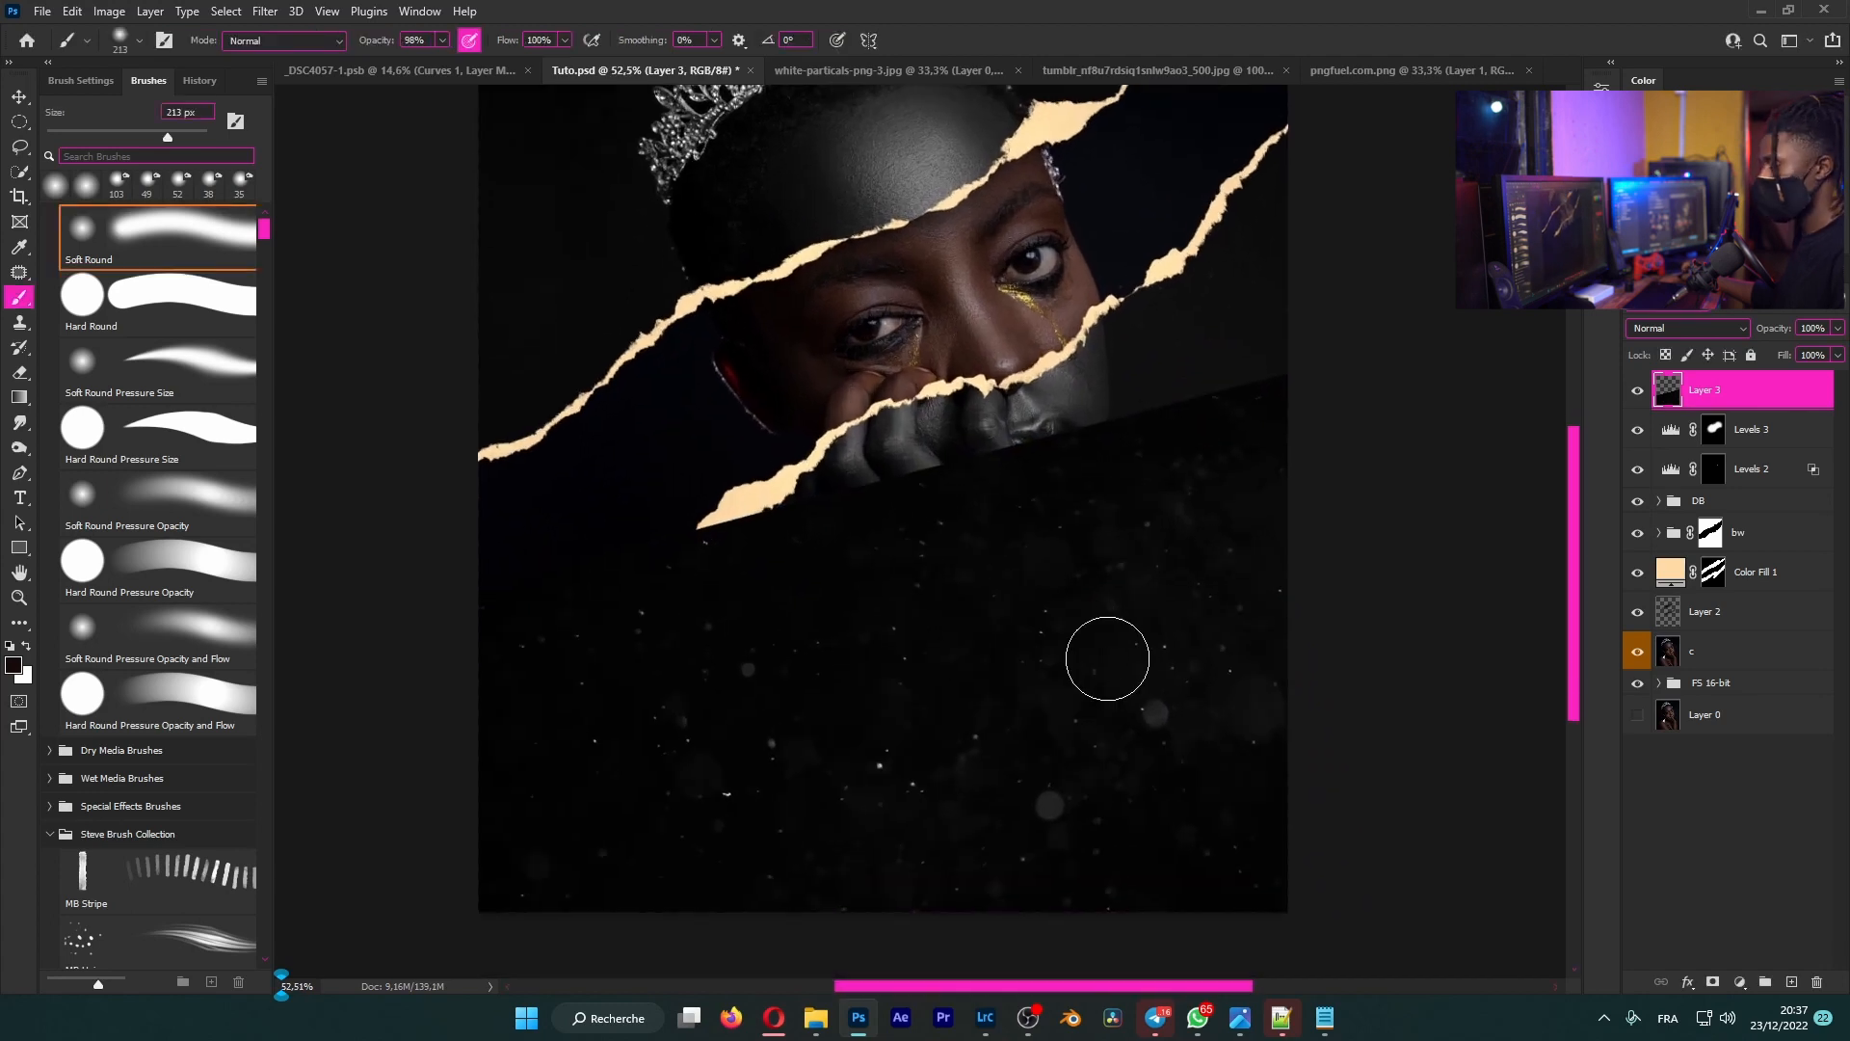
key(f)
scroll(1107, 653, up, 2)
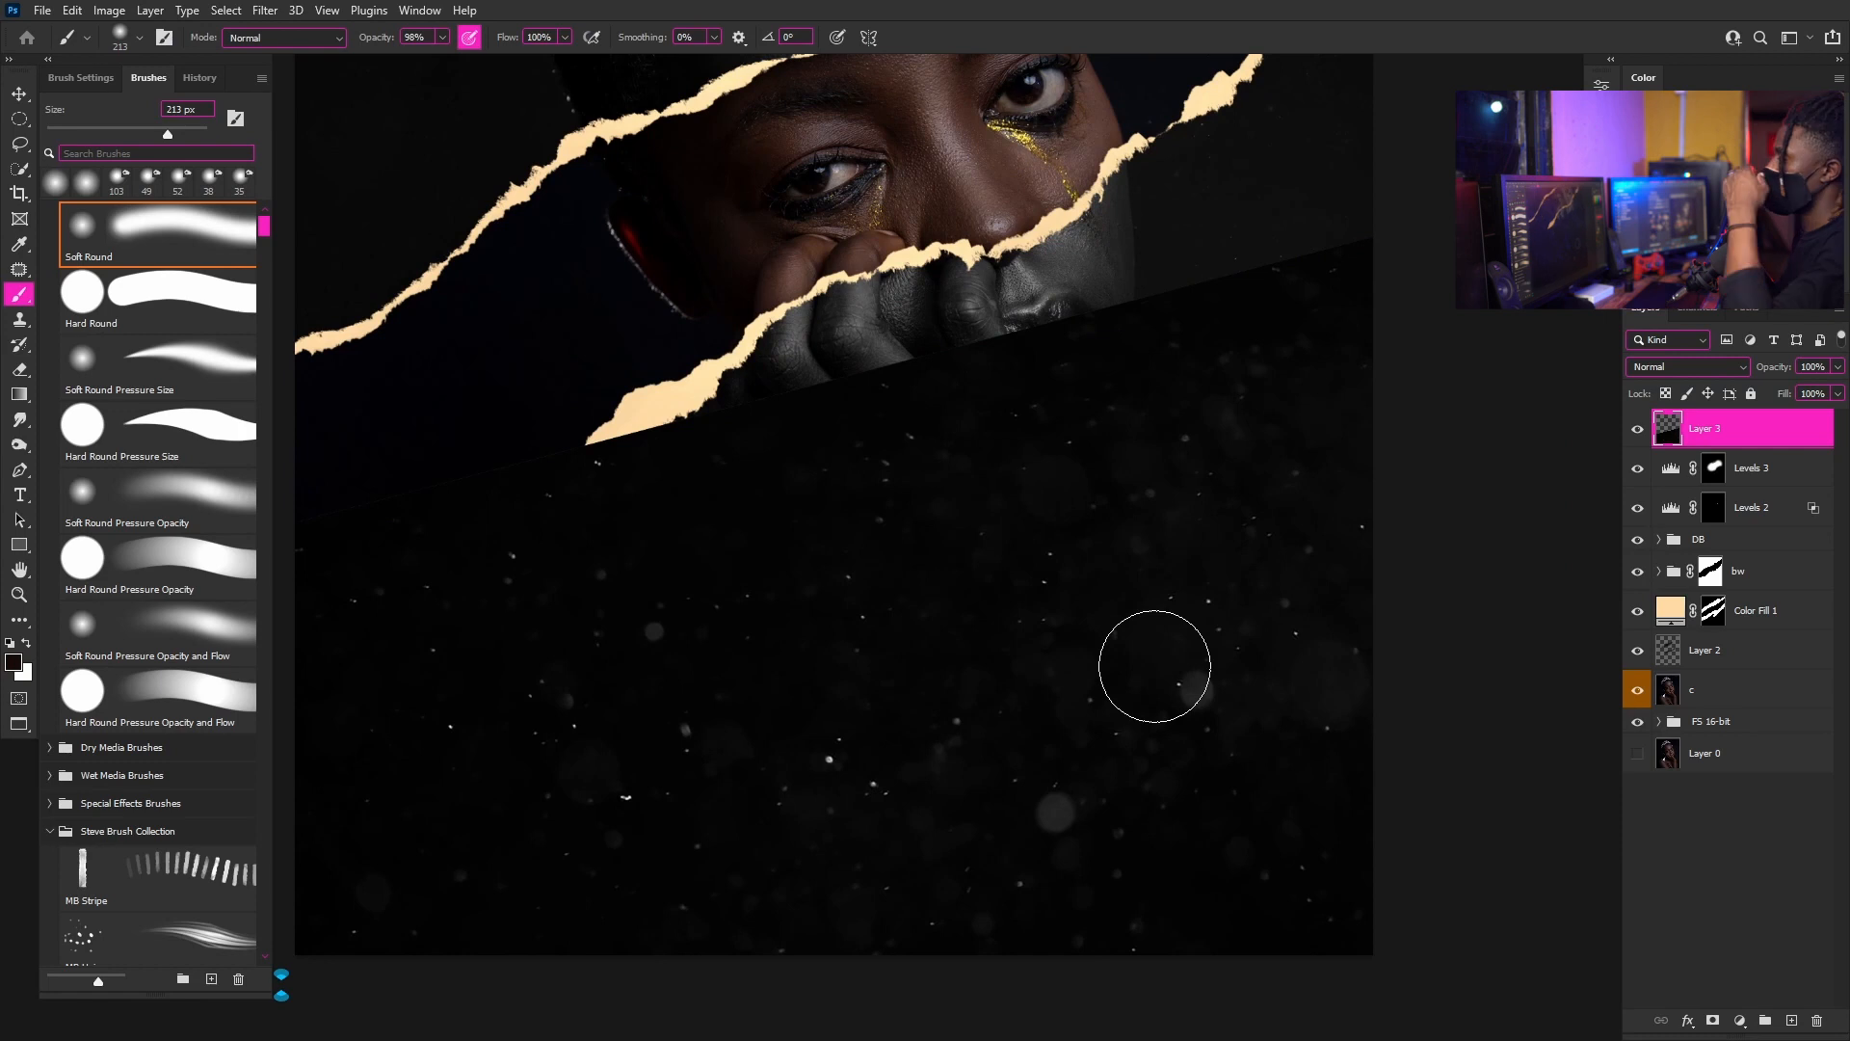
scroll(1066, 768, up, 2)
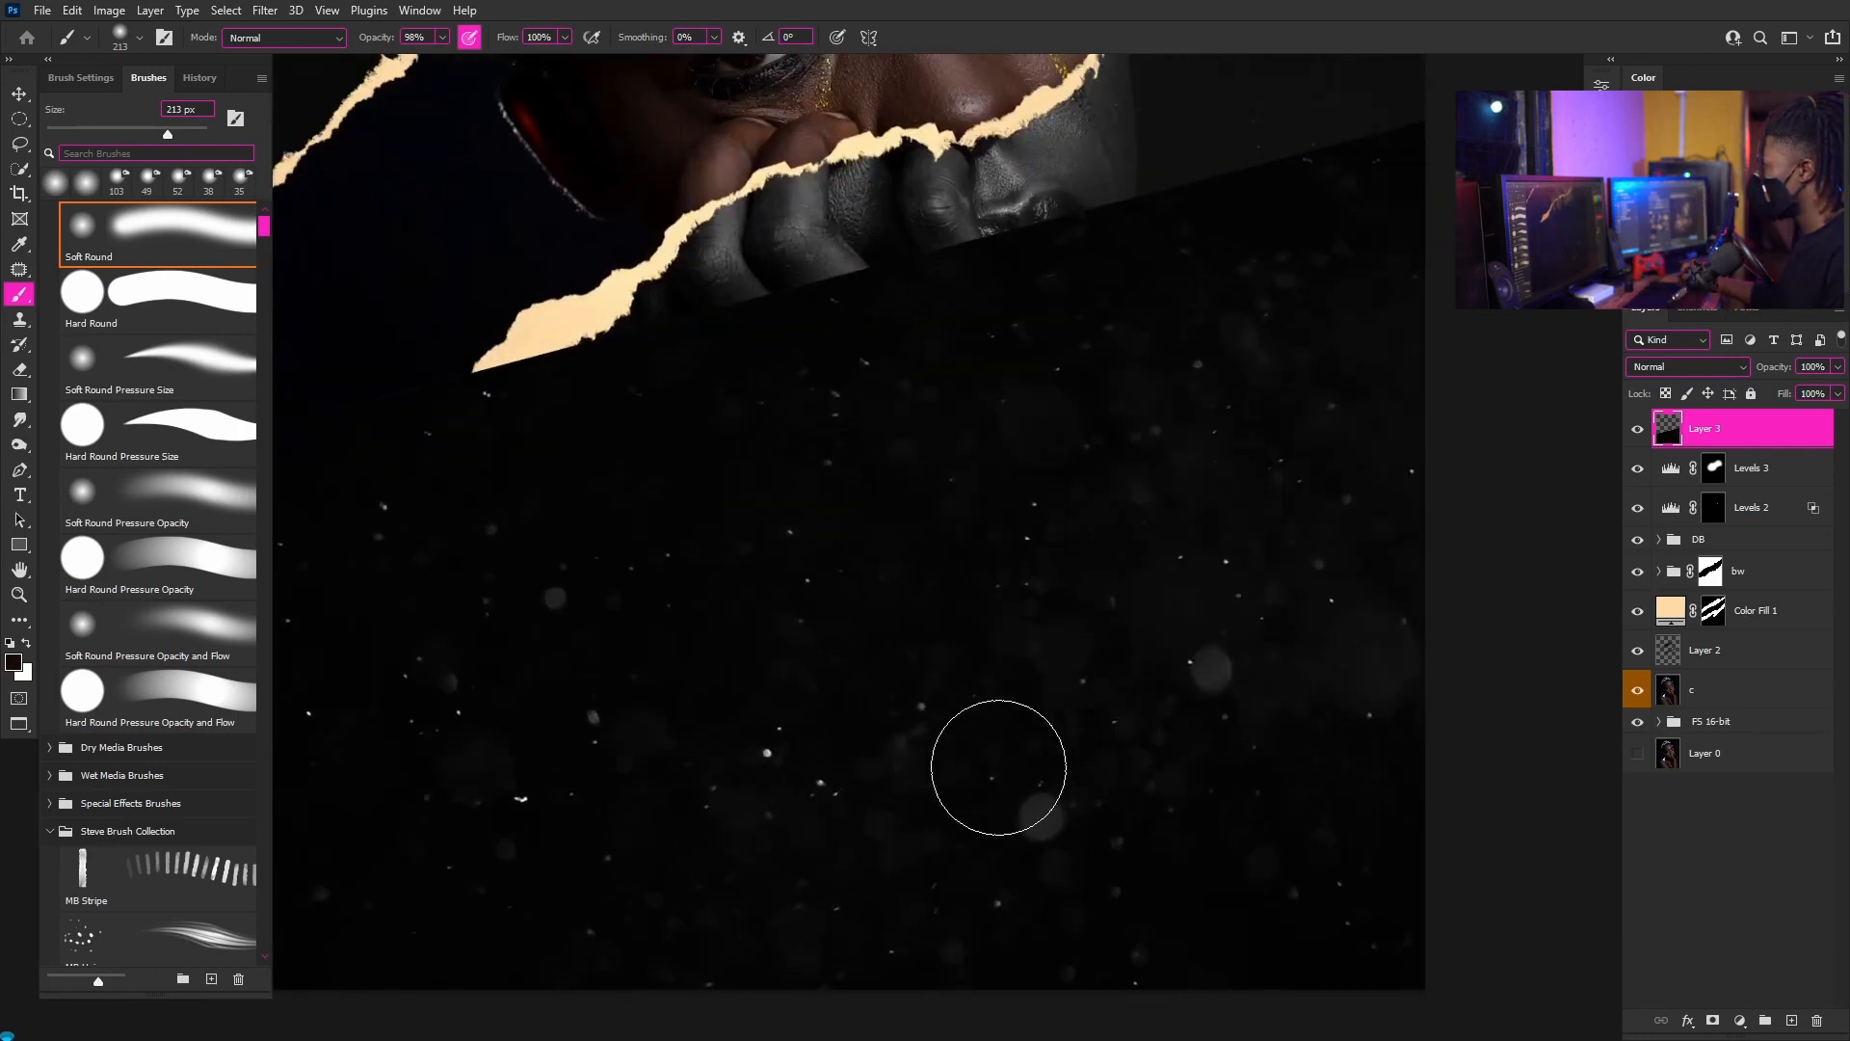
- Set the blend mode of the particle layer (Layer 3) to Screen
scroll(999, 768, down, 3)
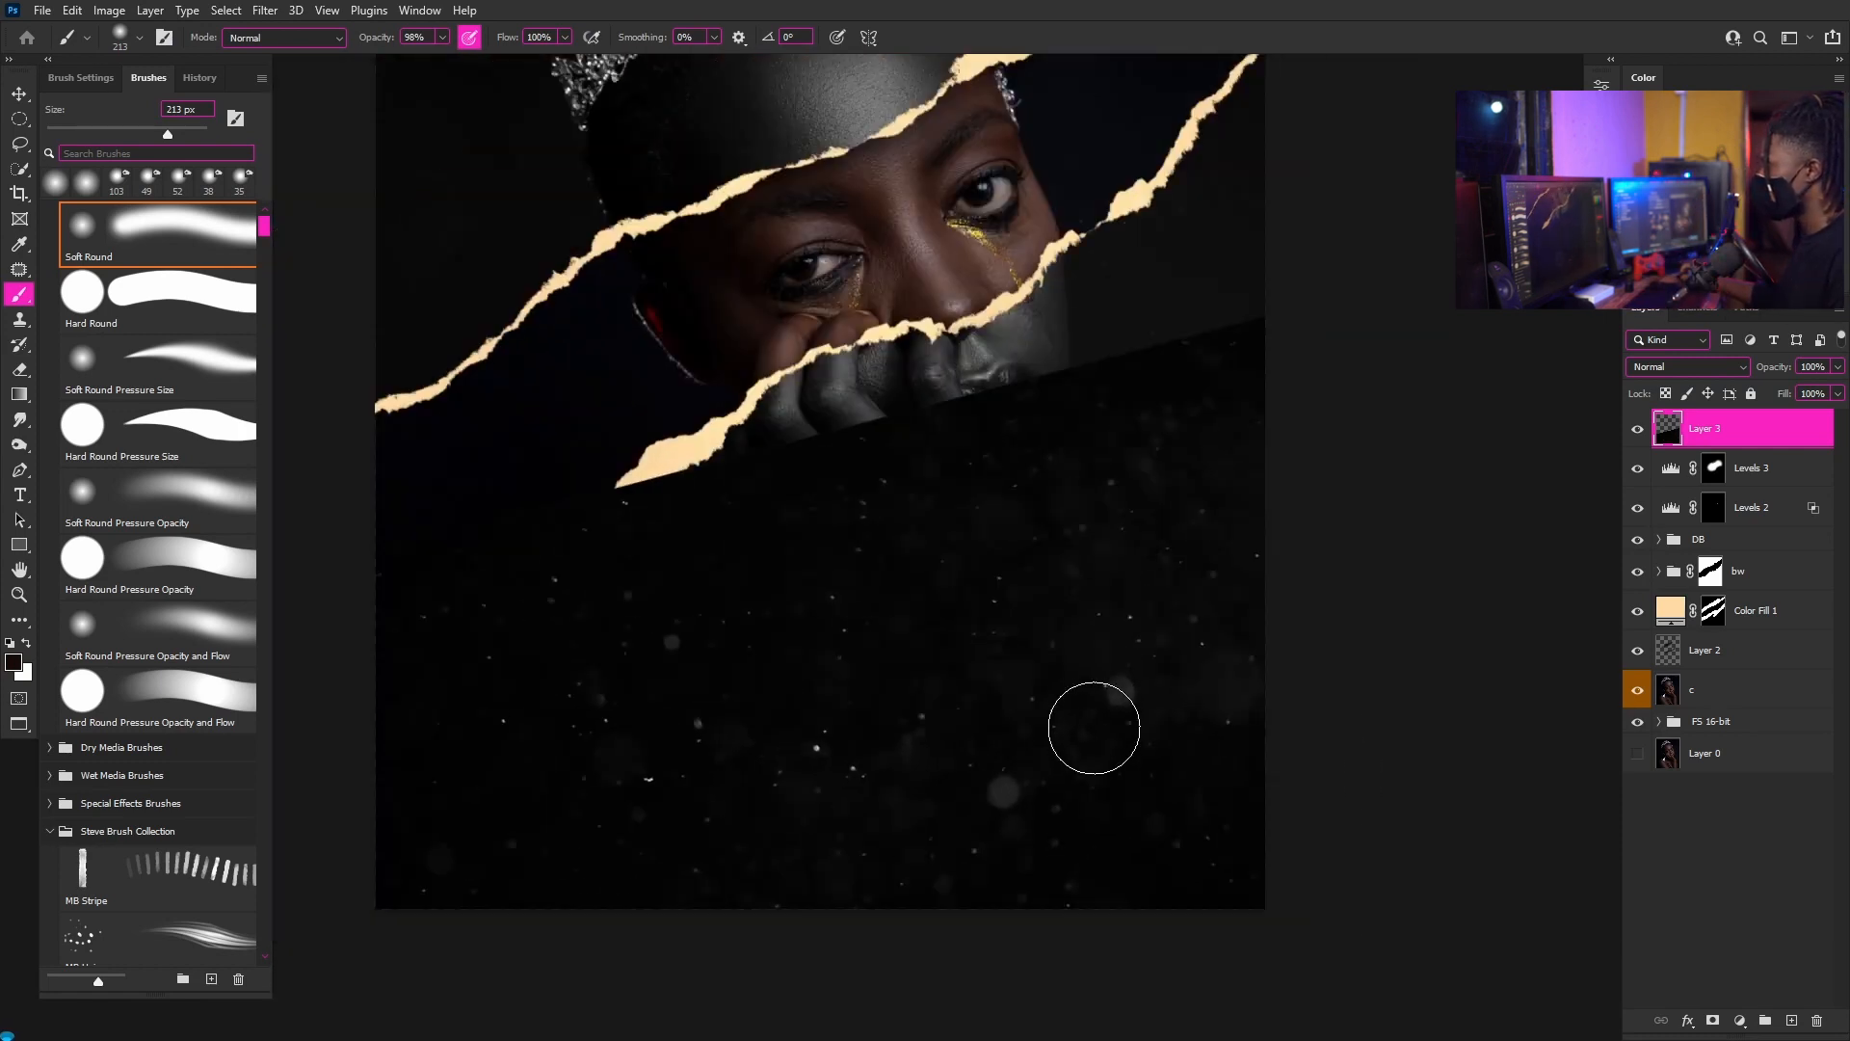
scroll(1093, 728, up, 1)
scroll(1061, 640, down, 1)
scroll(1061, 640, up, 1)
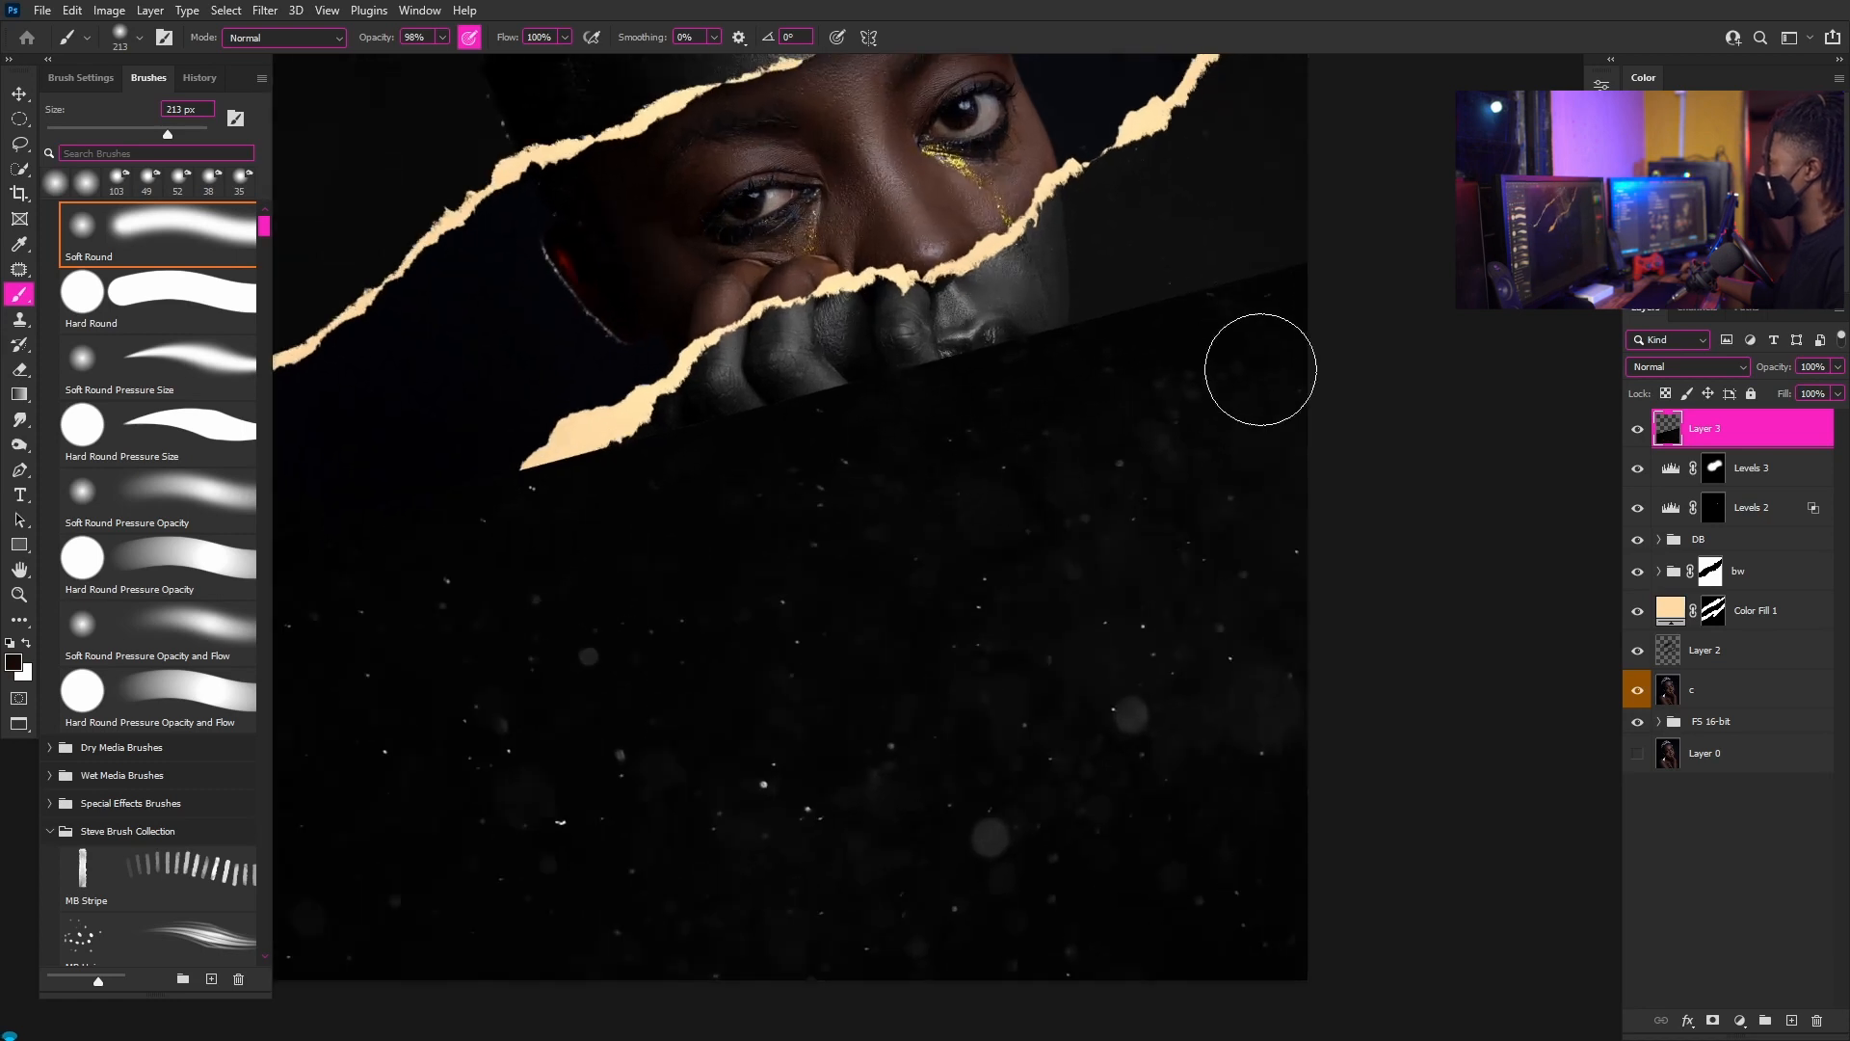
scroll(1138, 670, down, 1)
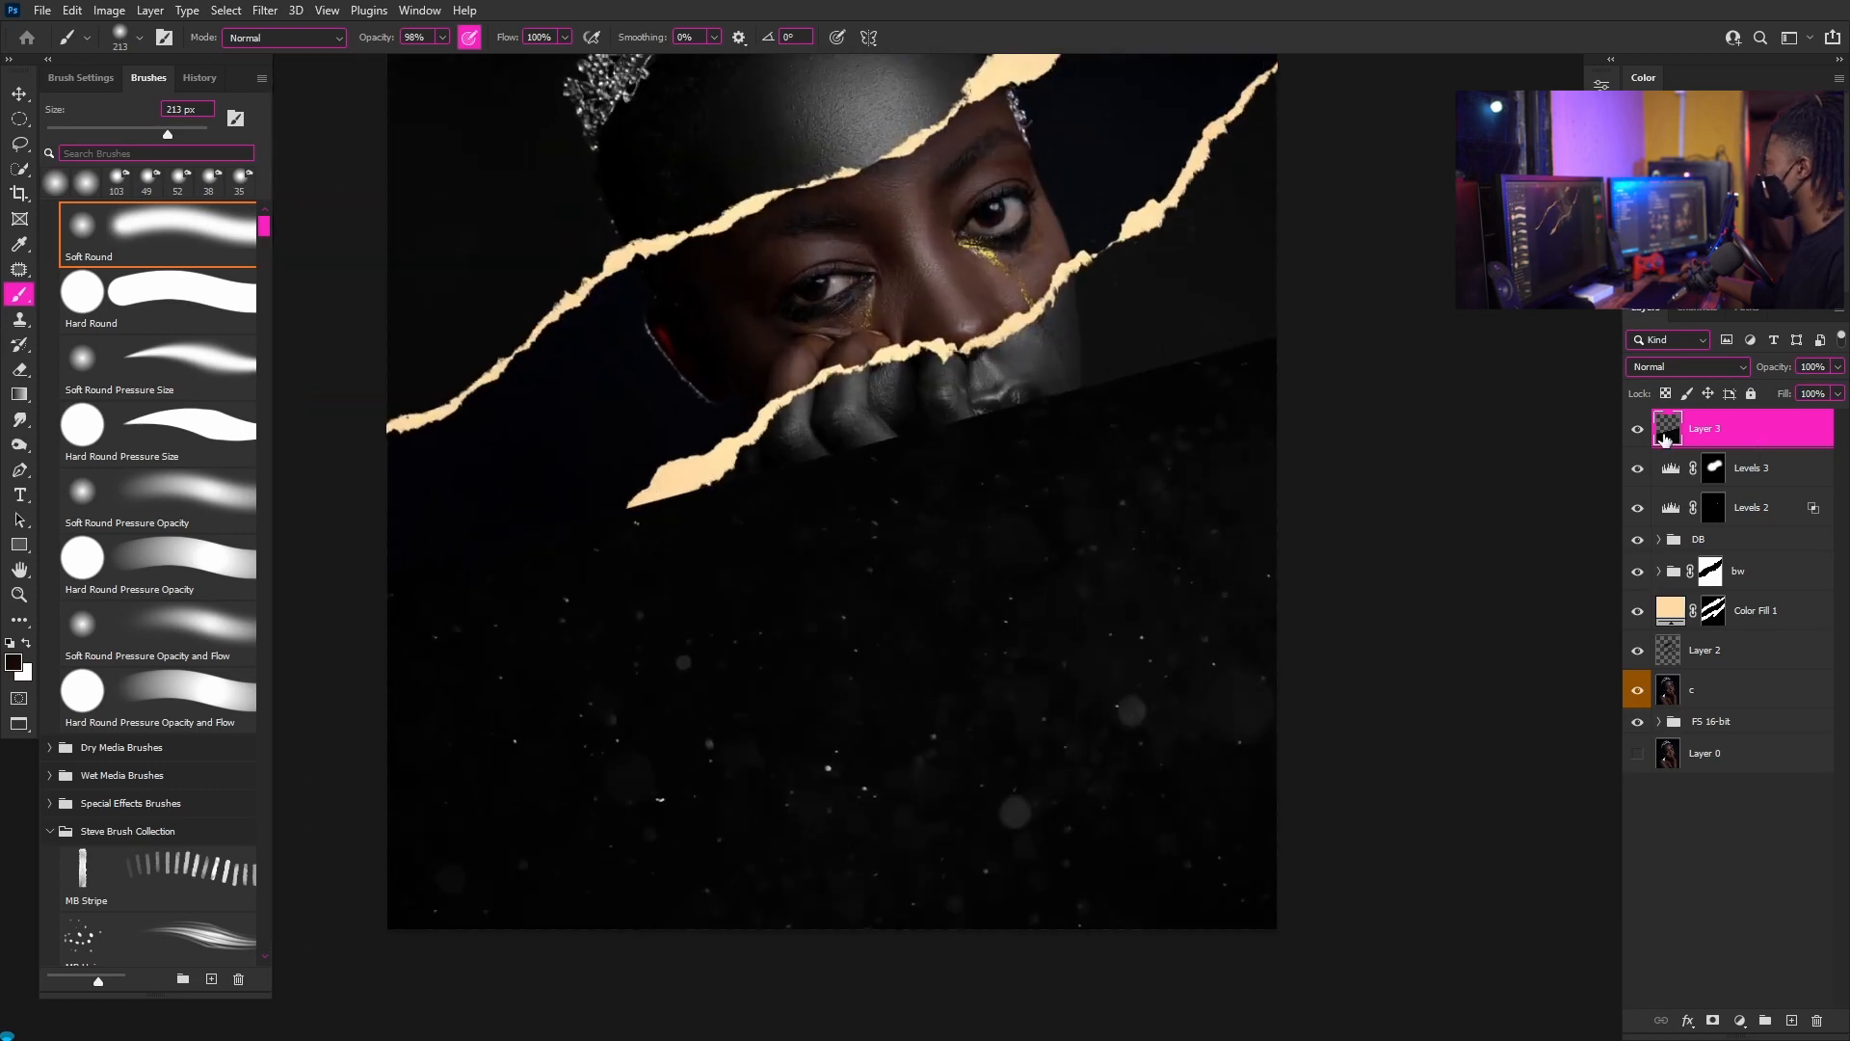
click(1732, 367)
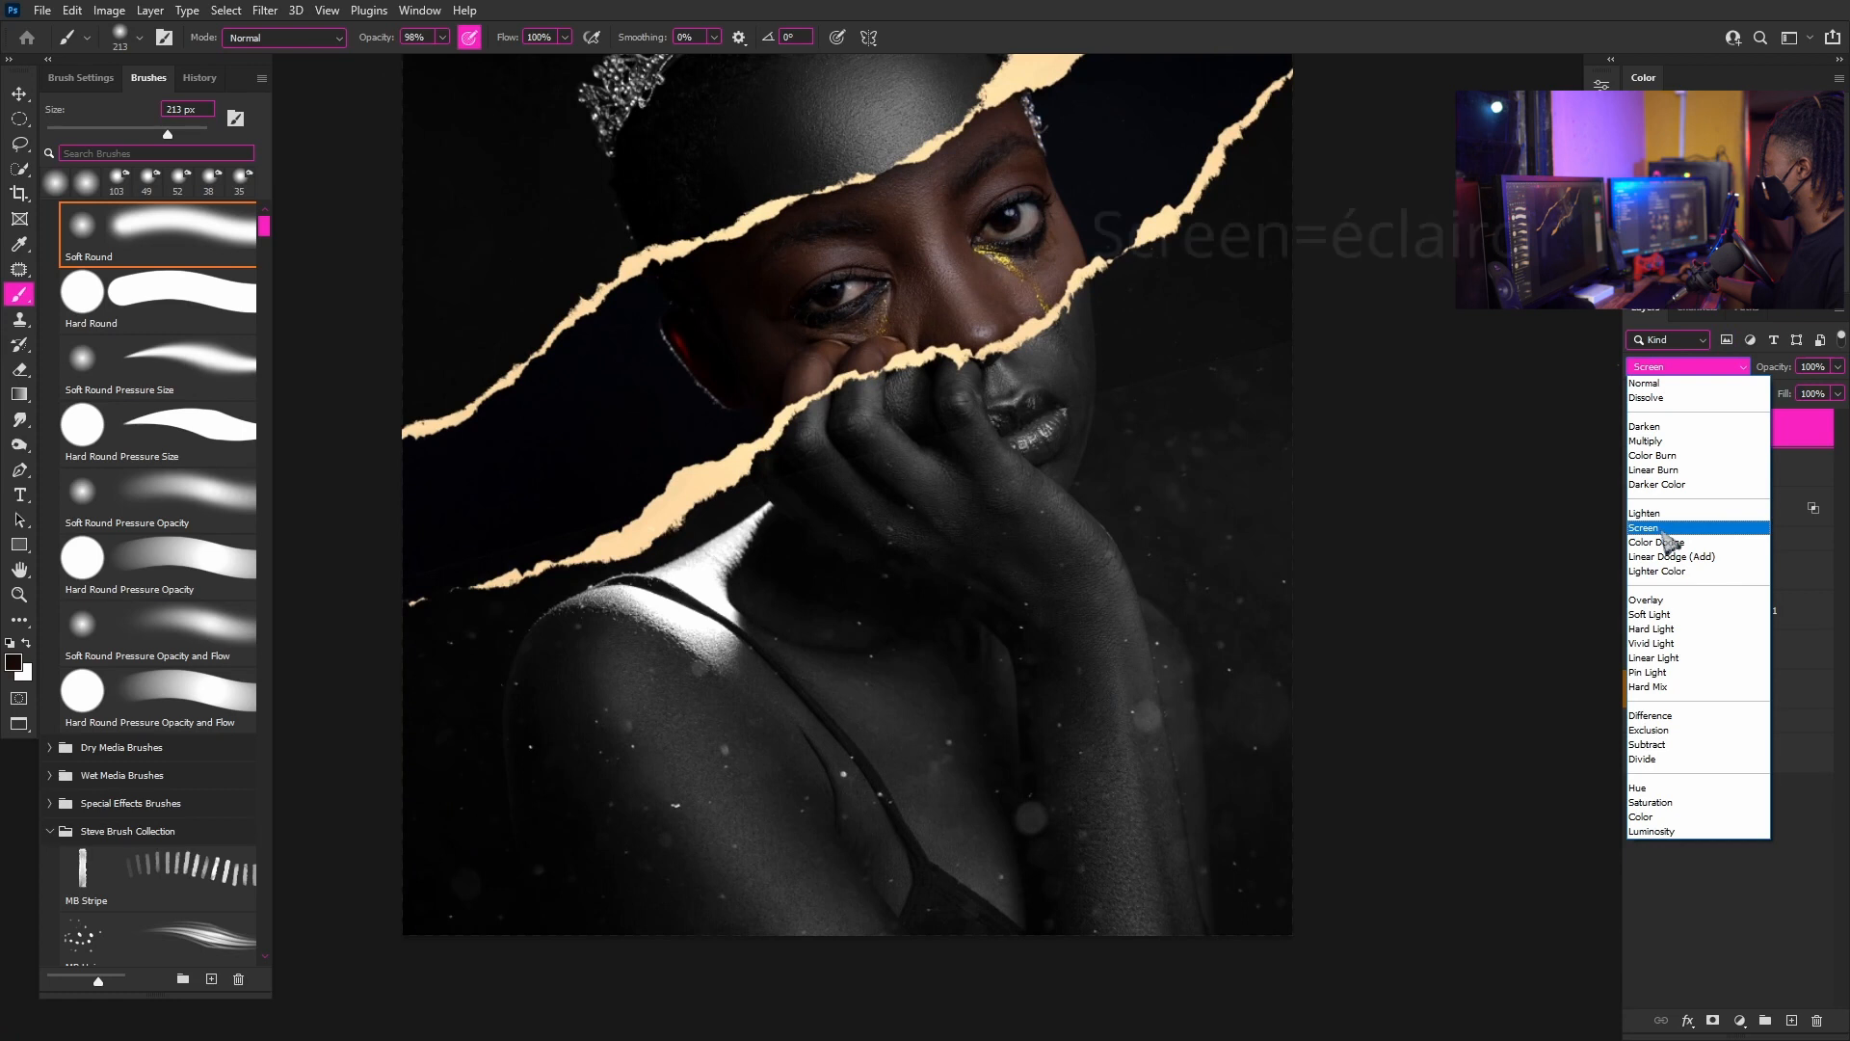
click(1668, 530)
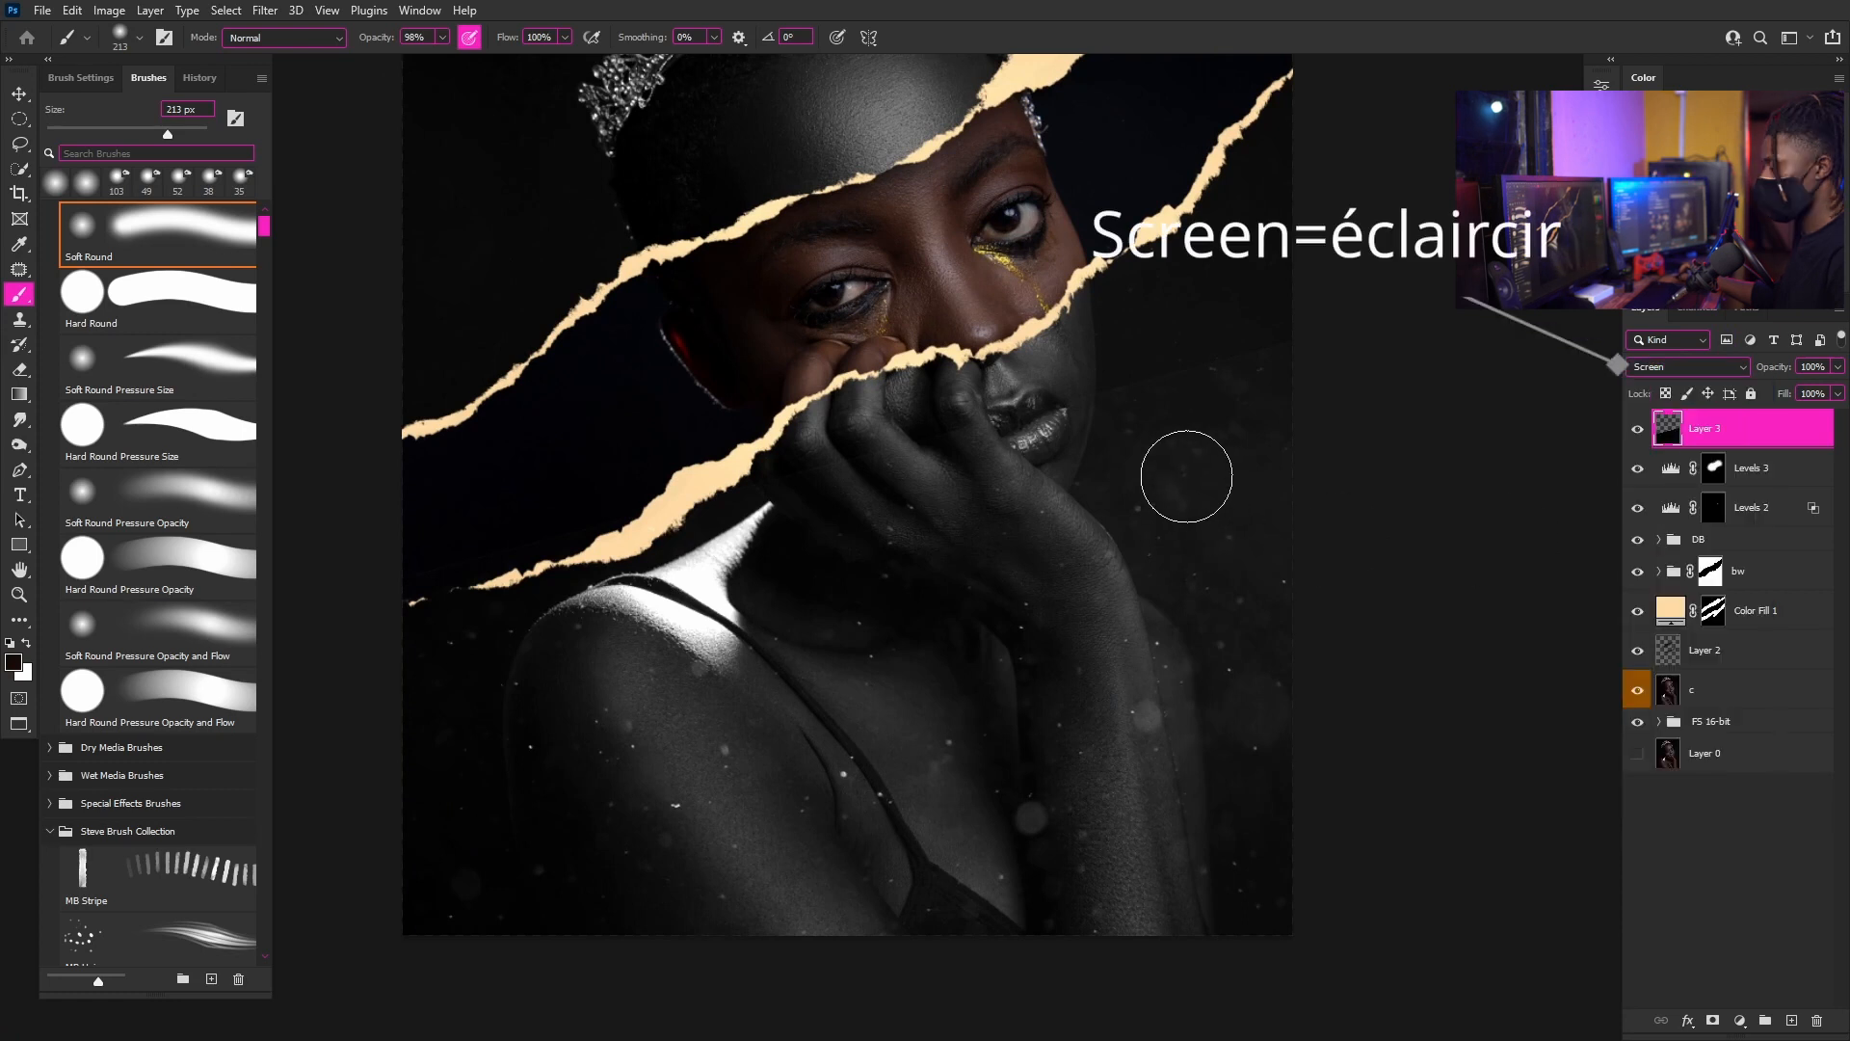
- Examine the blended particles over the portrait up close and compare the image with Layer 3 hidden and shown
scroll(1180, 462, up, 2)
scroll(1118, 450, up, 3)
scroll(1108, 470, down, 3)
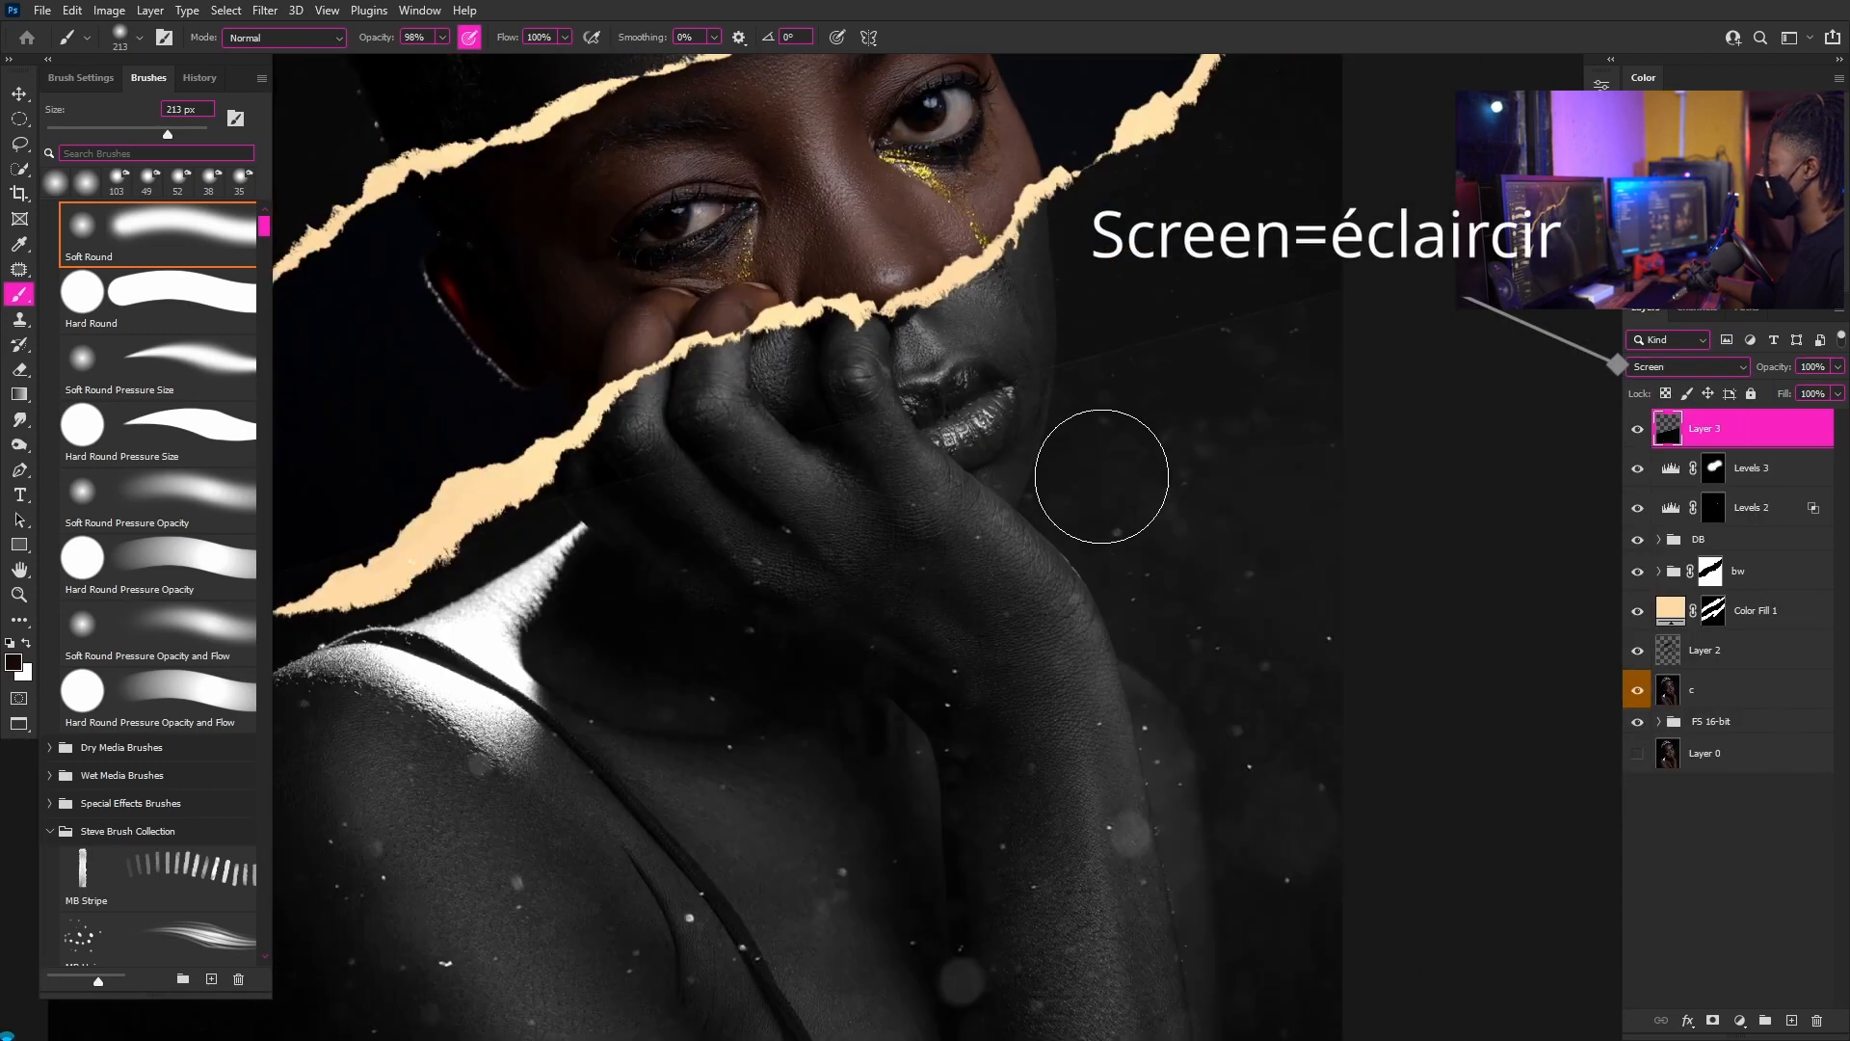
scroll(1136, 504, up, 1)
mouse_move(1136, 504)
mouse_down()
mouse_move(1099, 481)
mouse_move(1281, 491)
mouse_up()
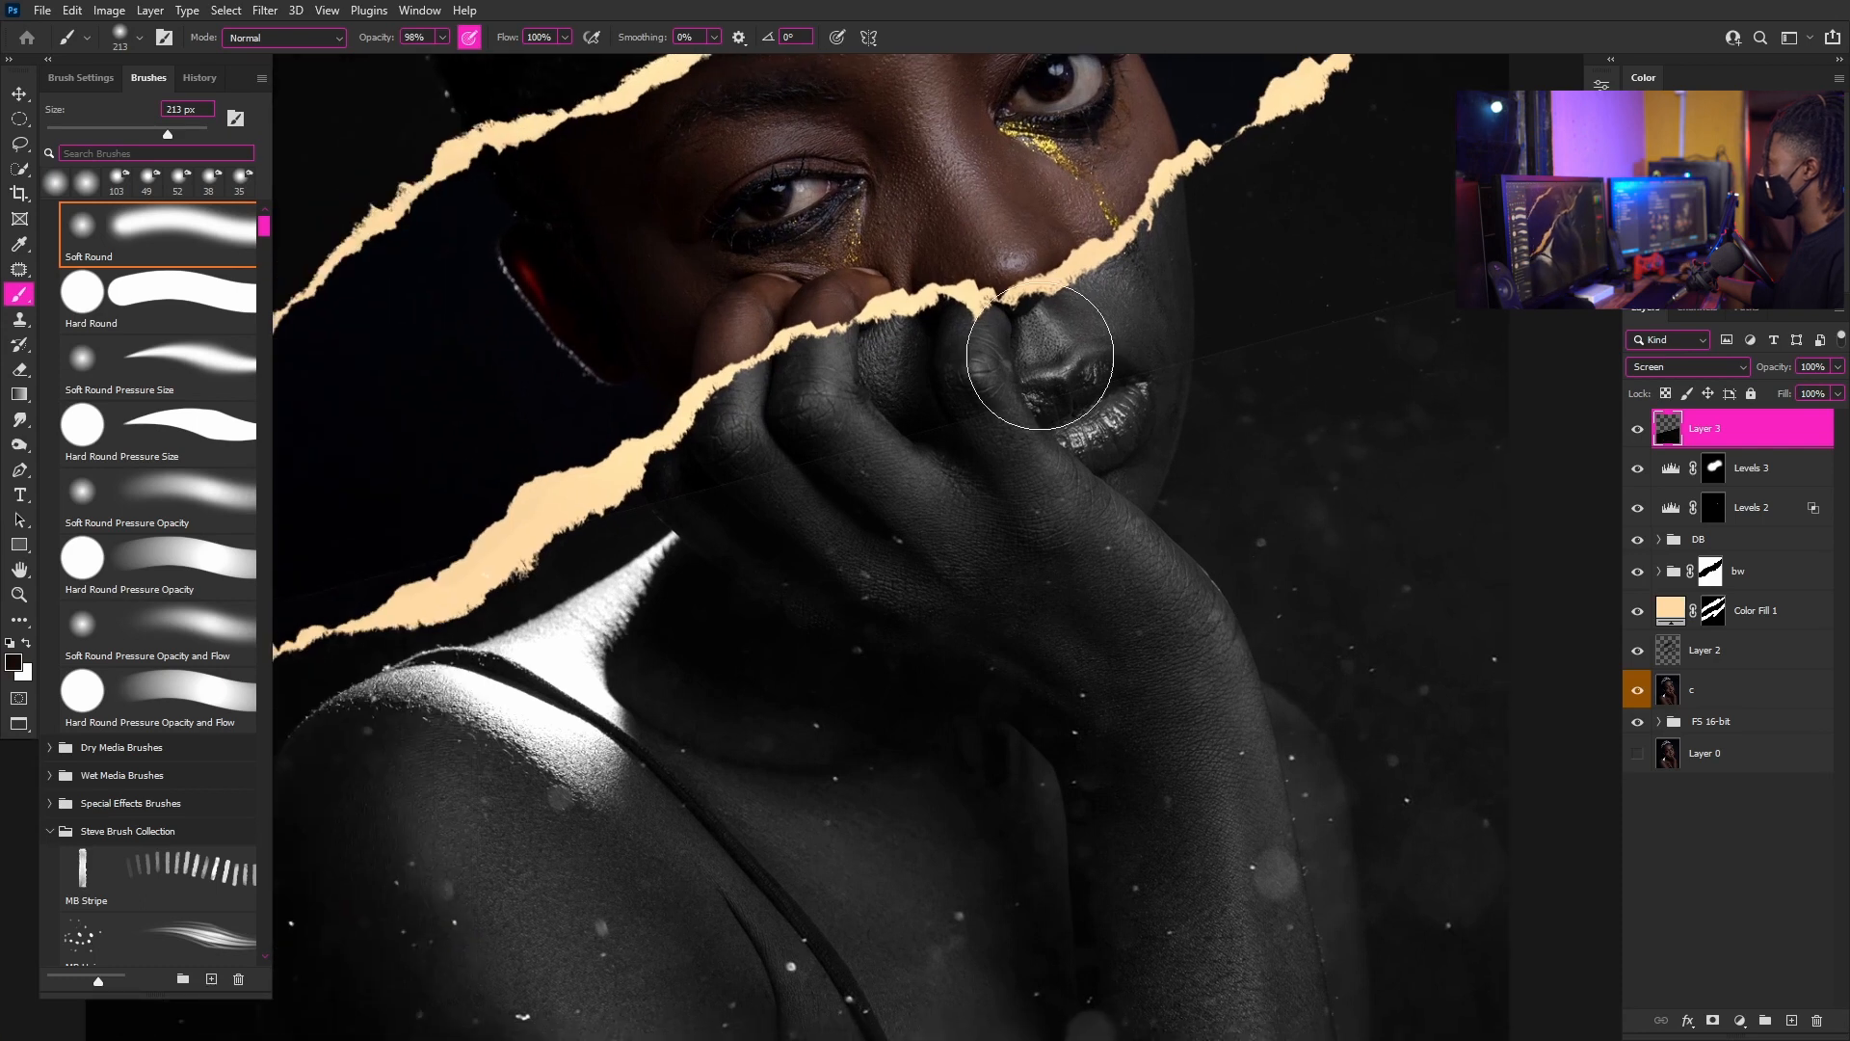
scroll(1397, 357, down, 2)
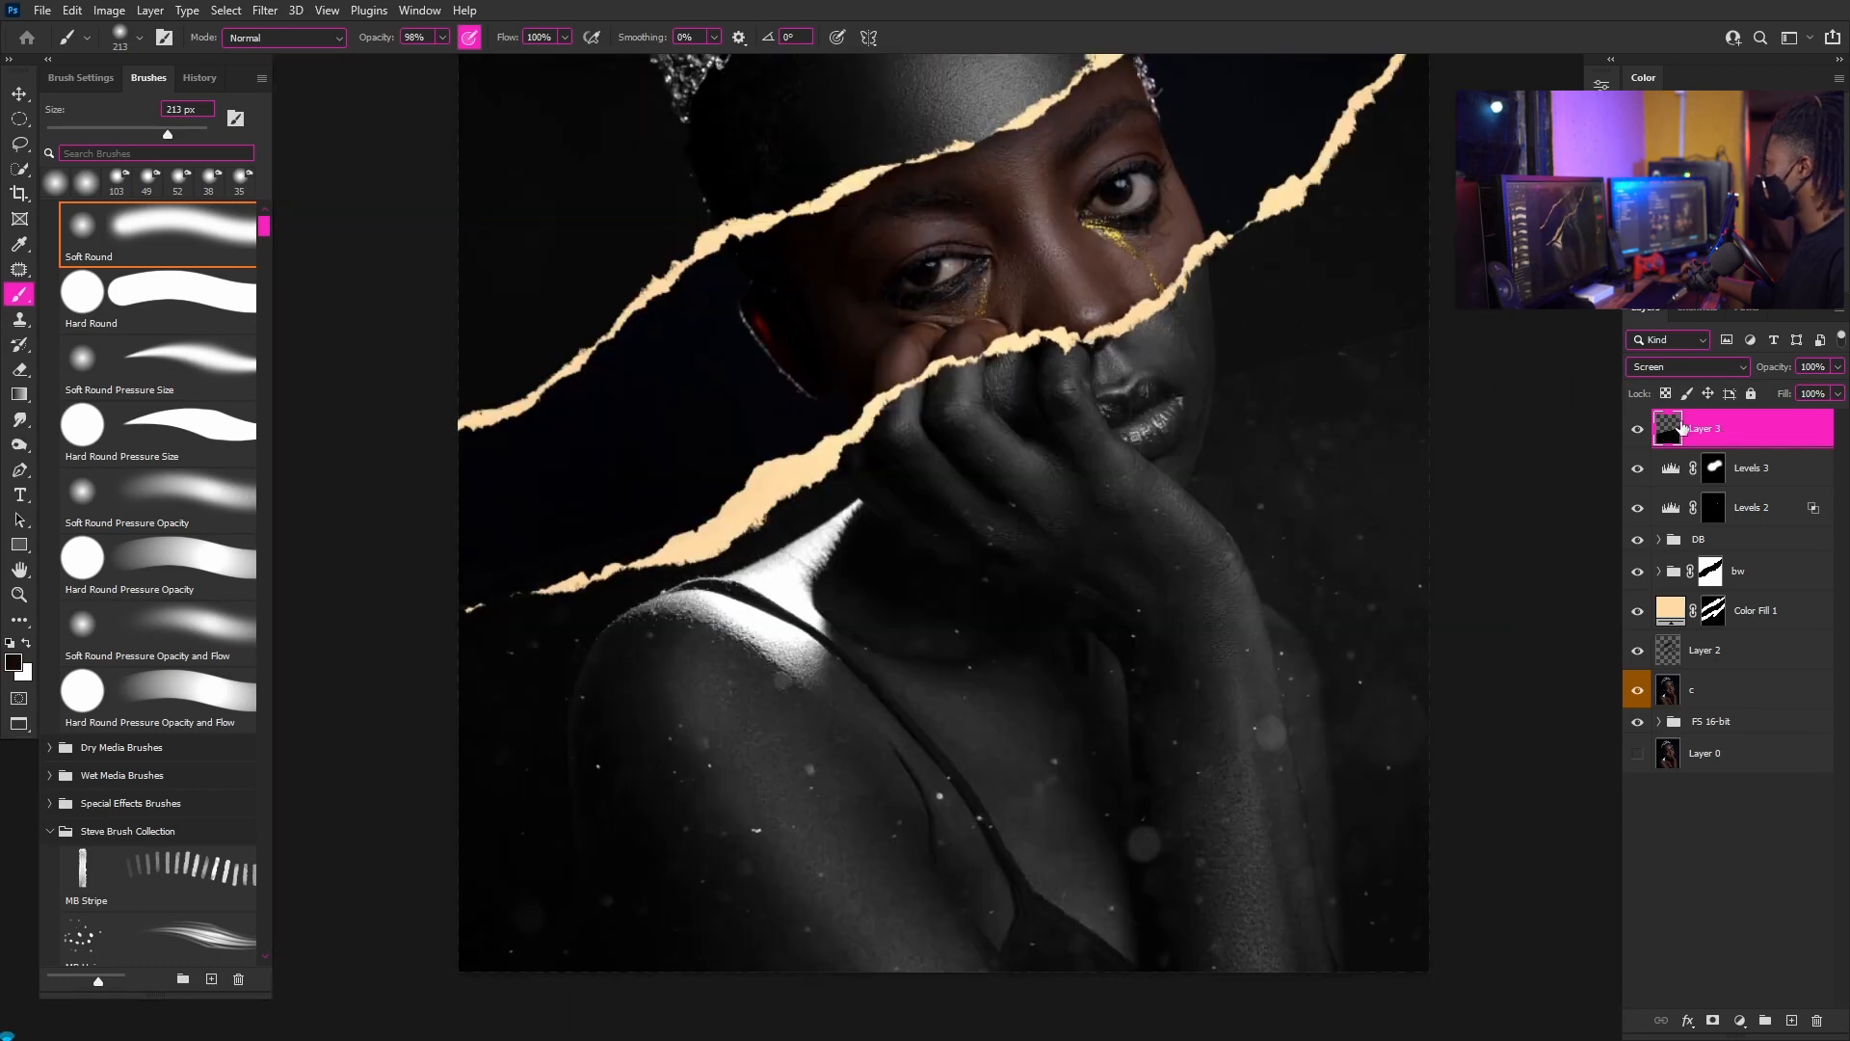
click(1638, 429)
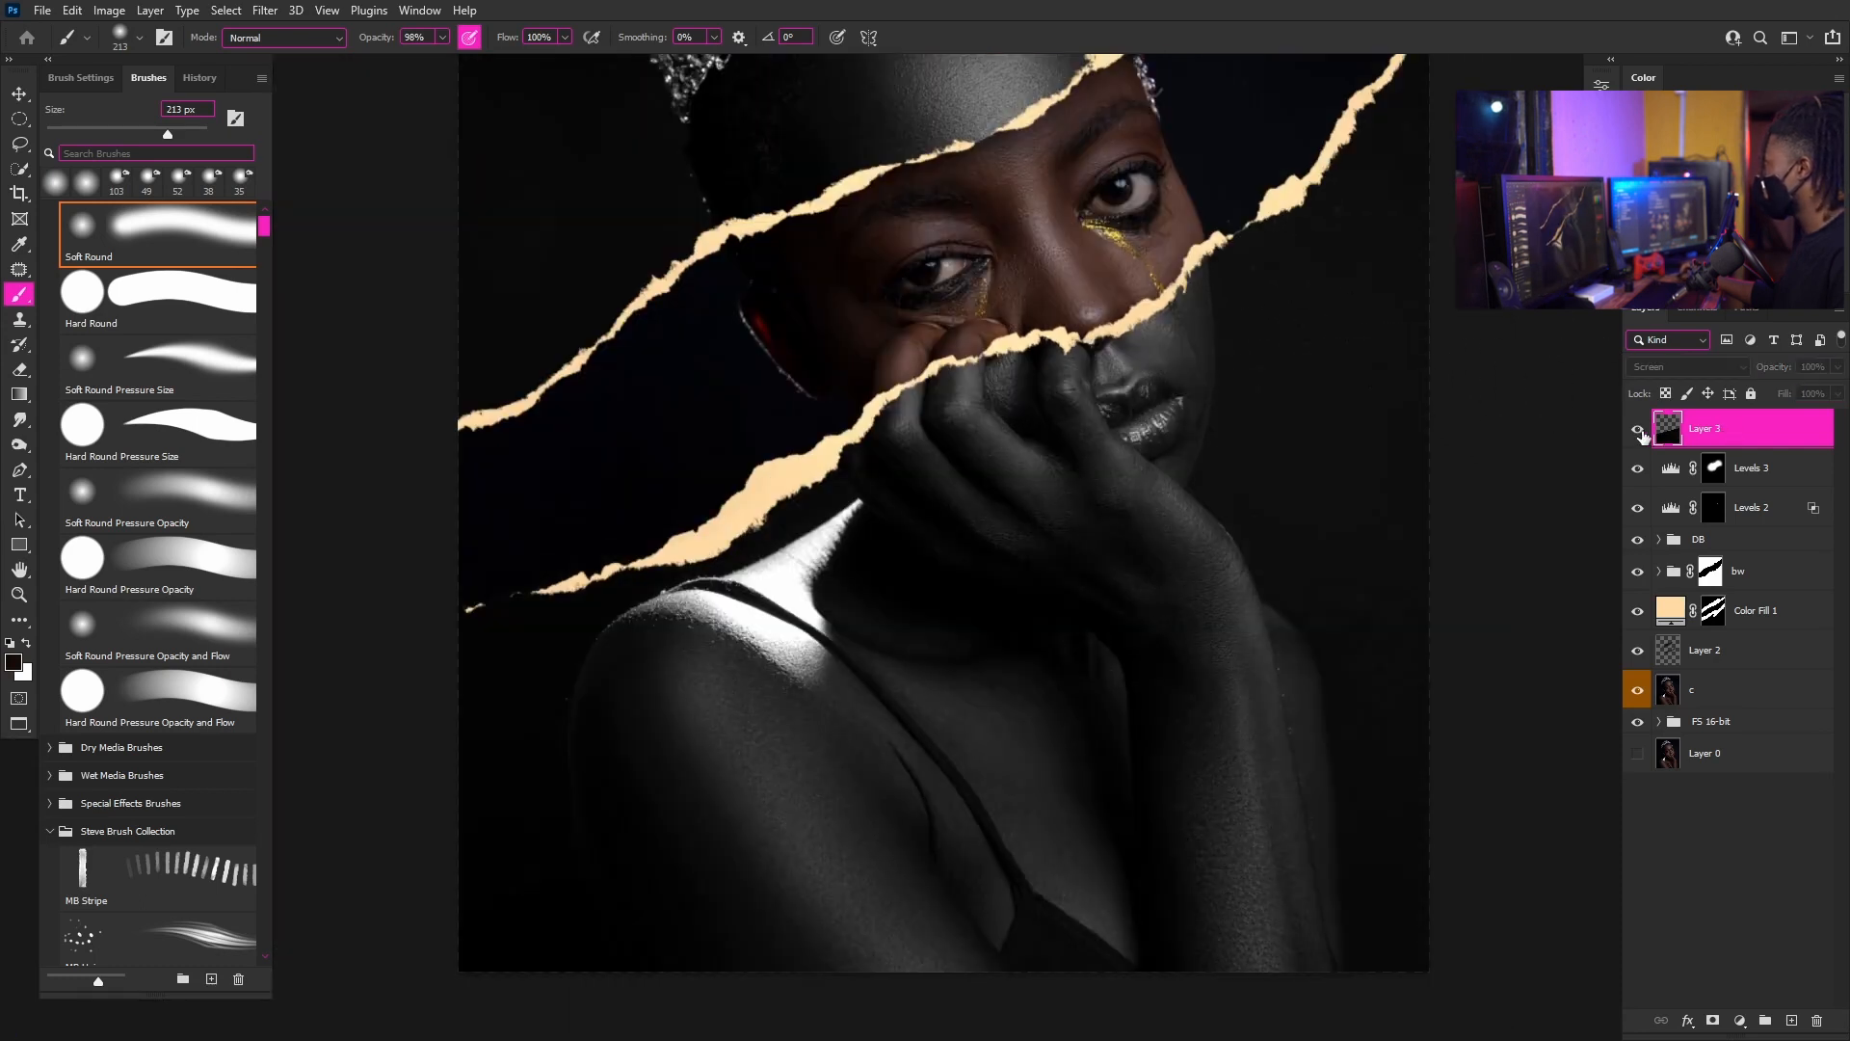
scroll(1313, 400, up, 2)
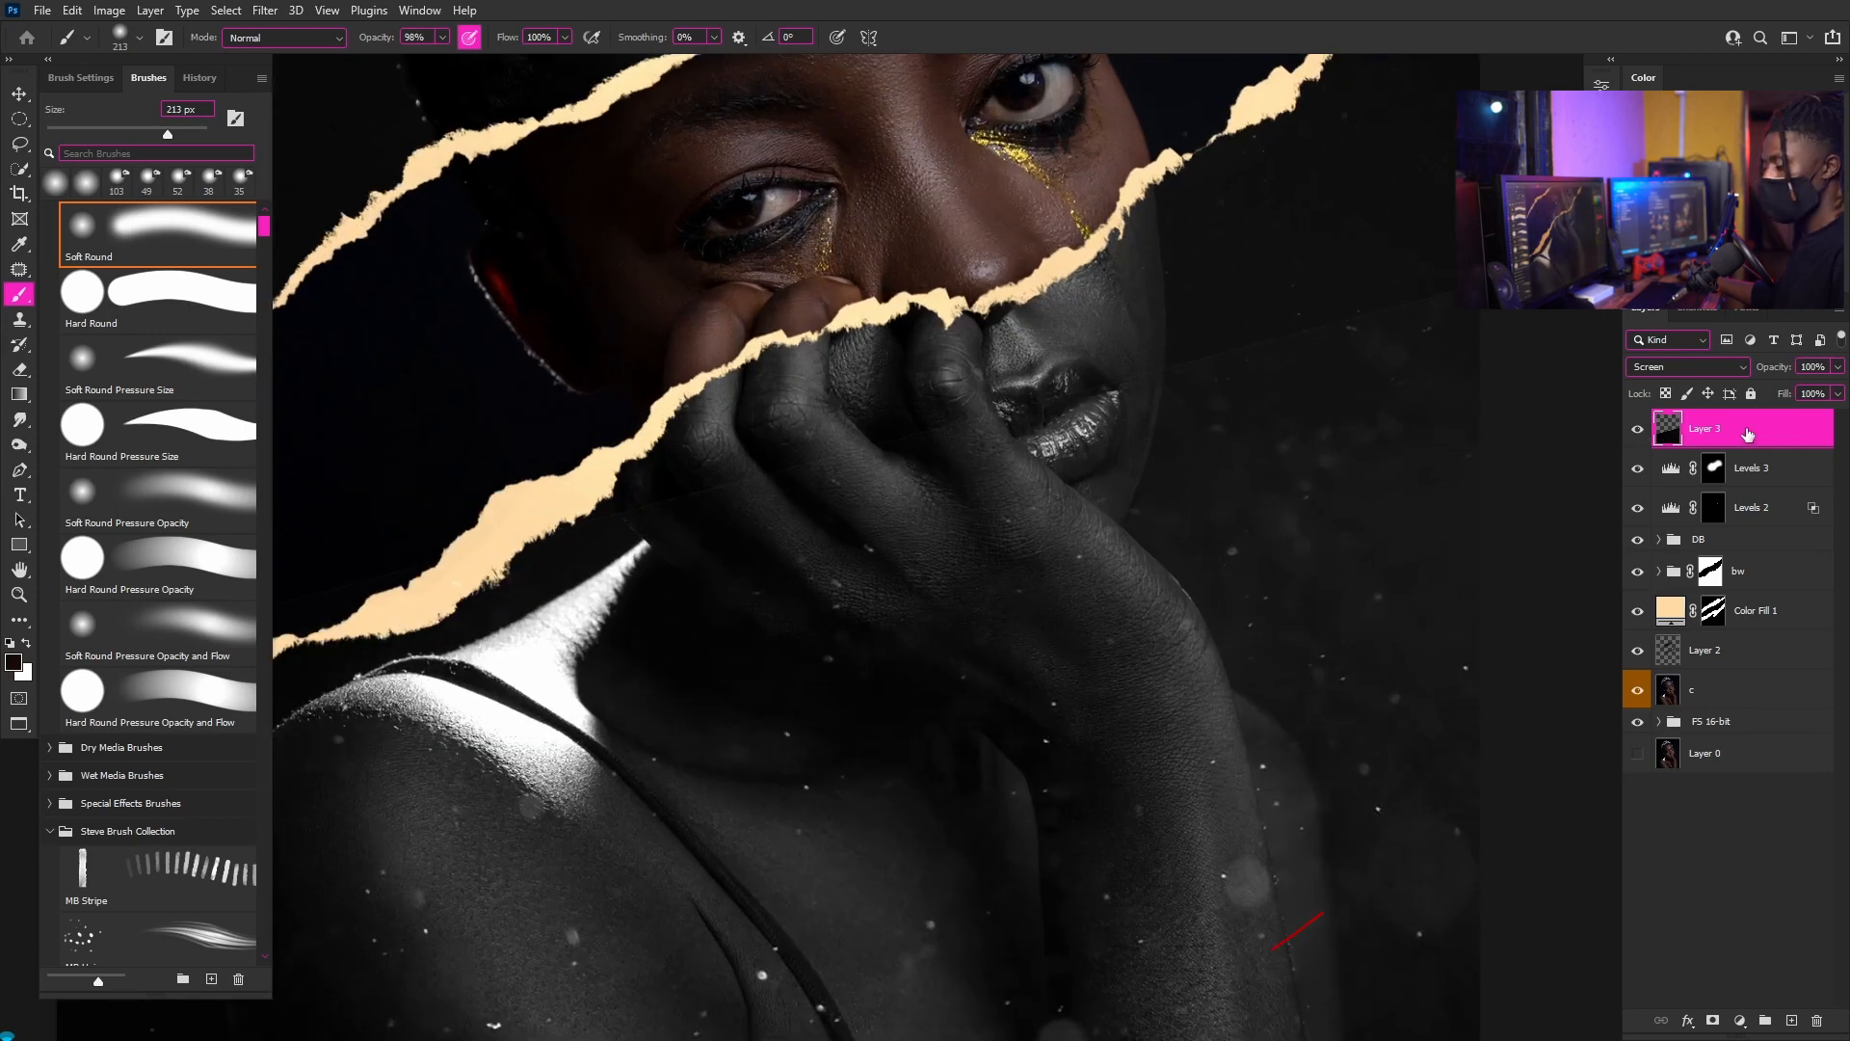
- Apply Levels to Layer 3 with a black input level of 4, then compare the image with and without the layer
key(ctrl+l)
drag(955, 580, 1315, 503)
drag(1390, 706, 1361, 709)
drag(1146, 707, 1158, 707)
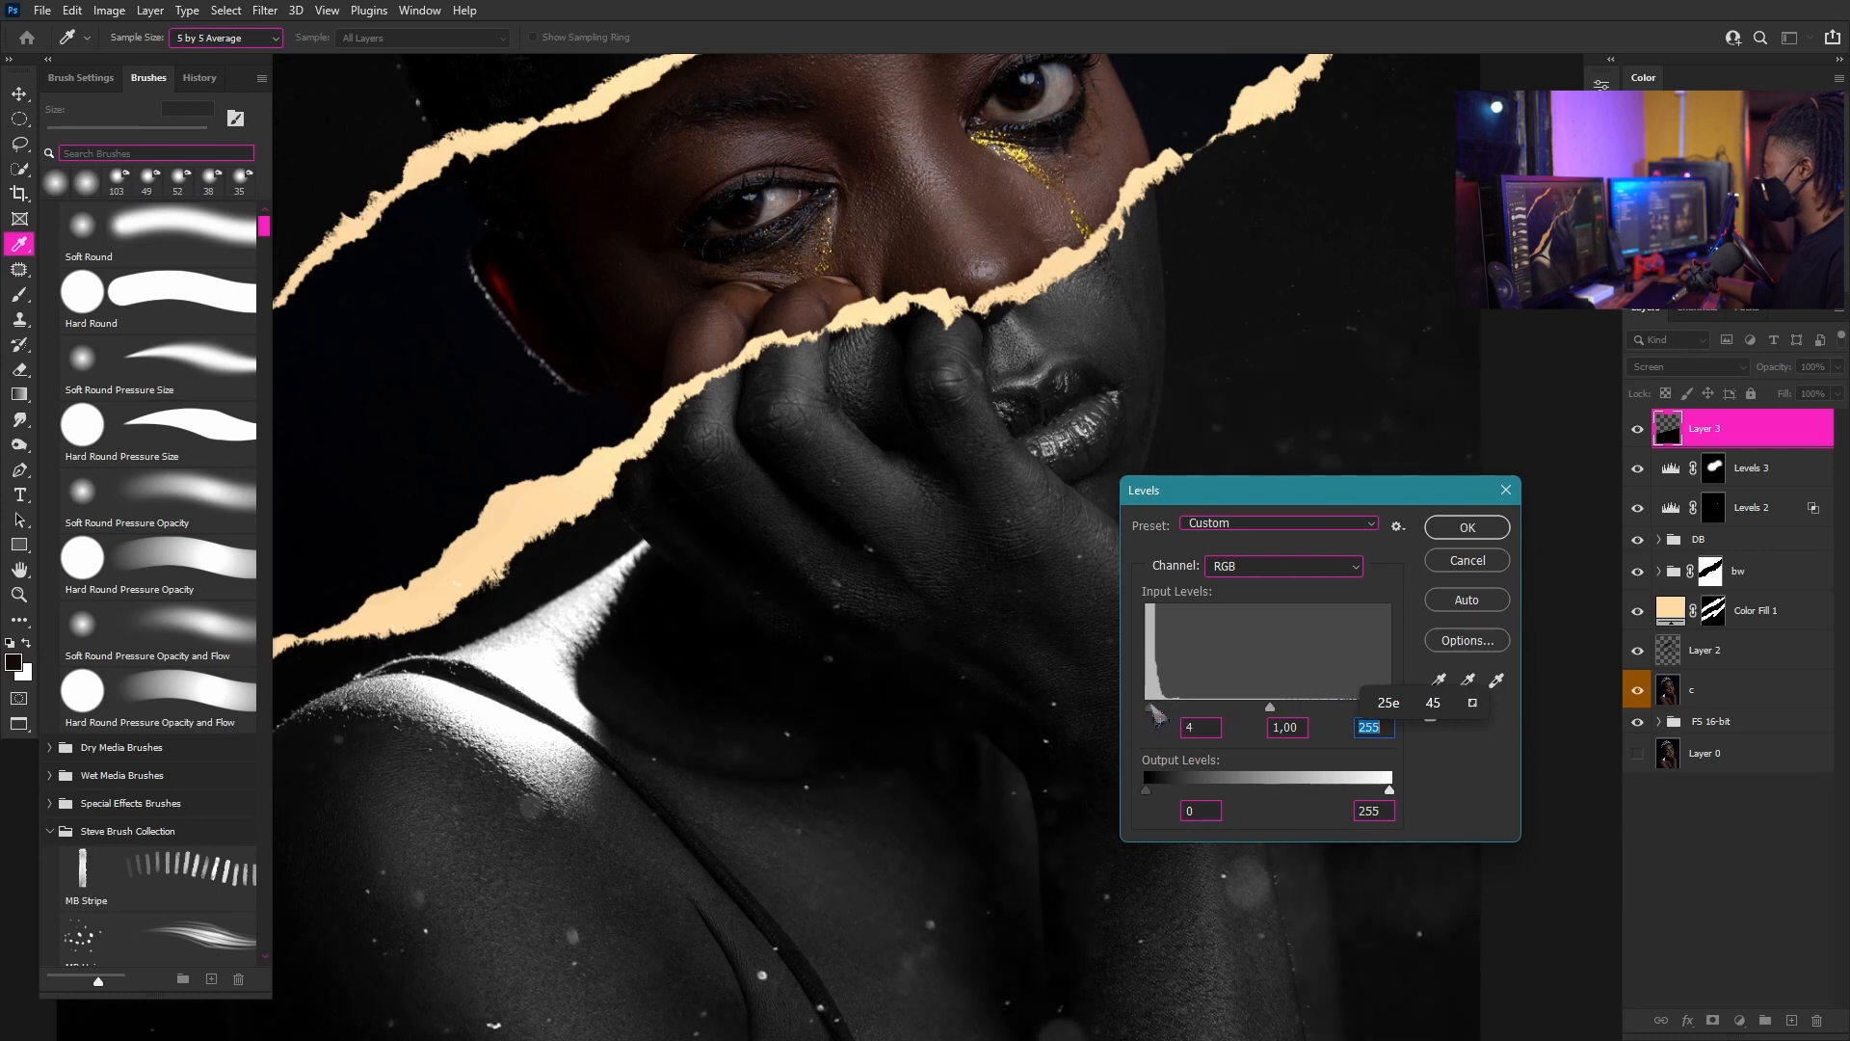
click(1461, 532)
scroll(1206, 441, down, 3)
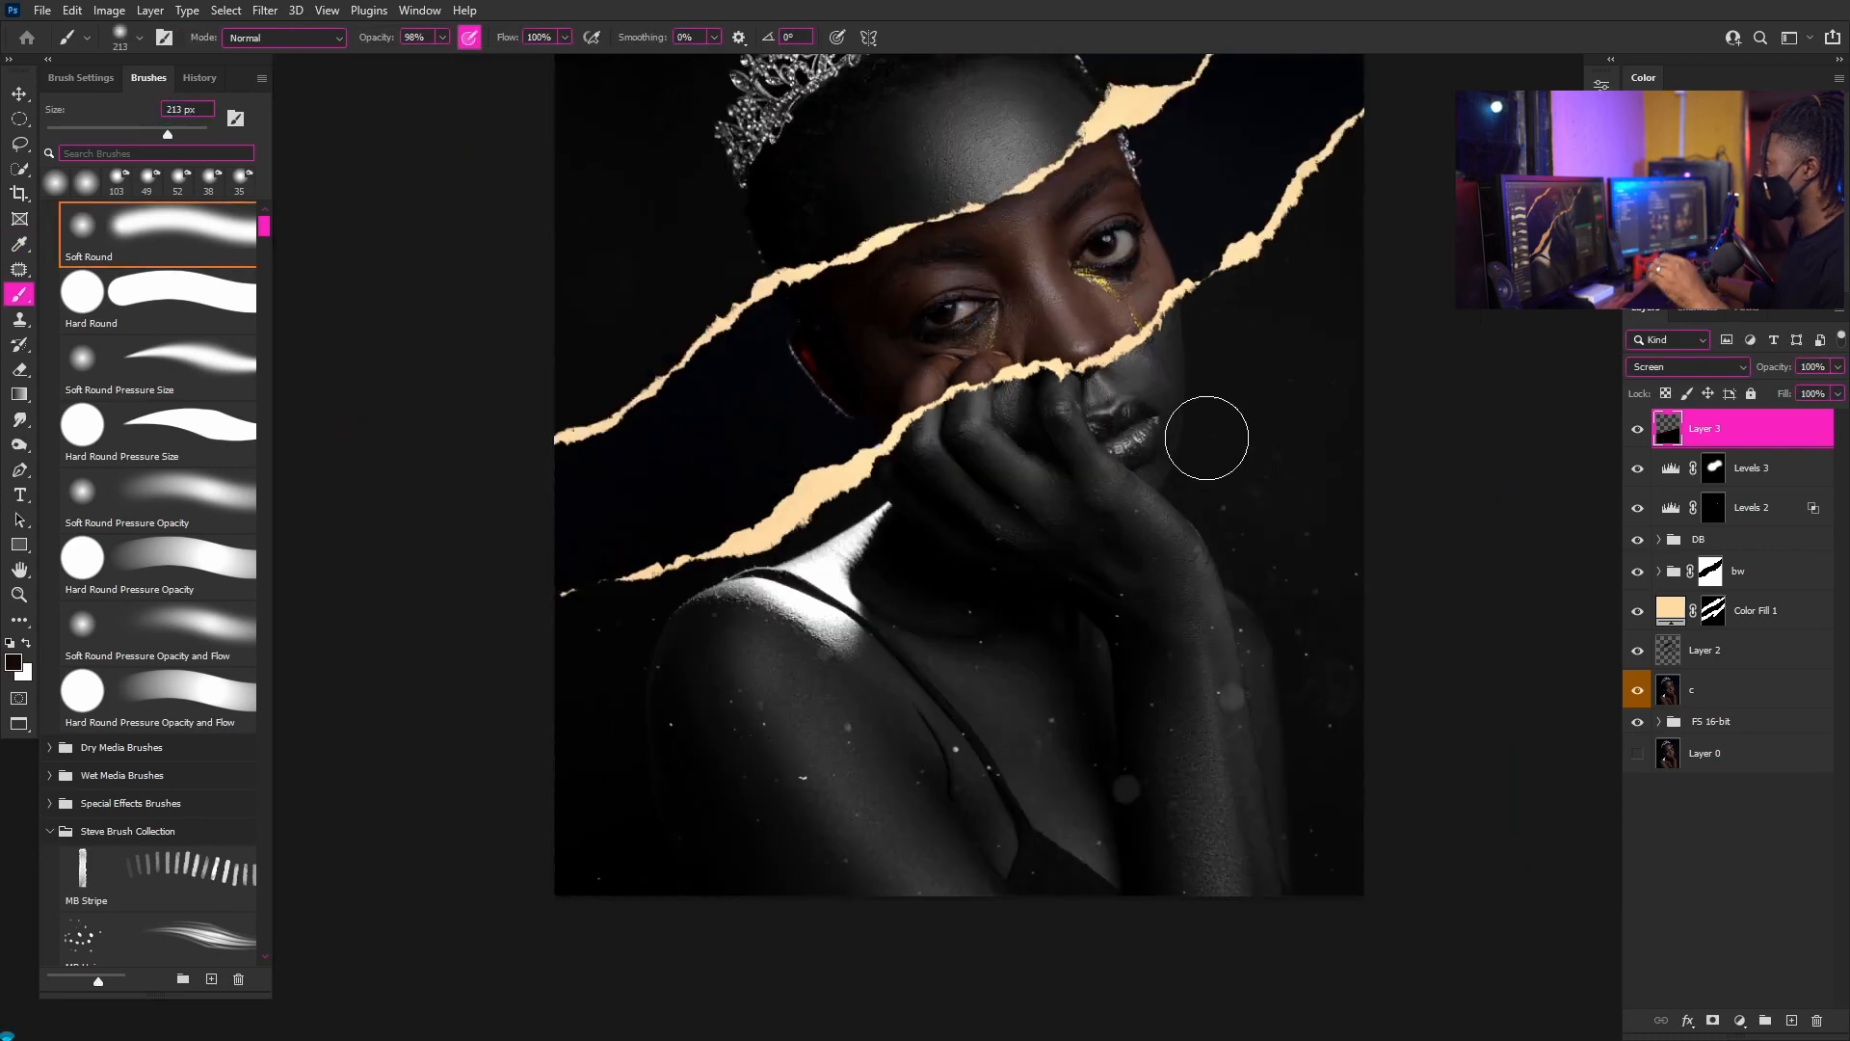
scroll(1224, 568, up, 1)
scroll(1212, 405, down, 3)
drag(1212, 376, 1177, 446)
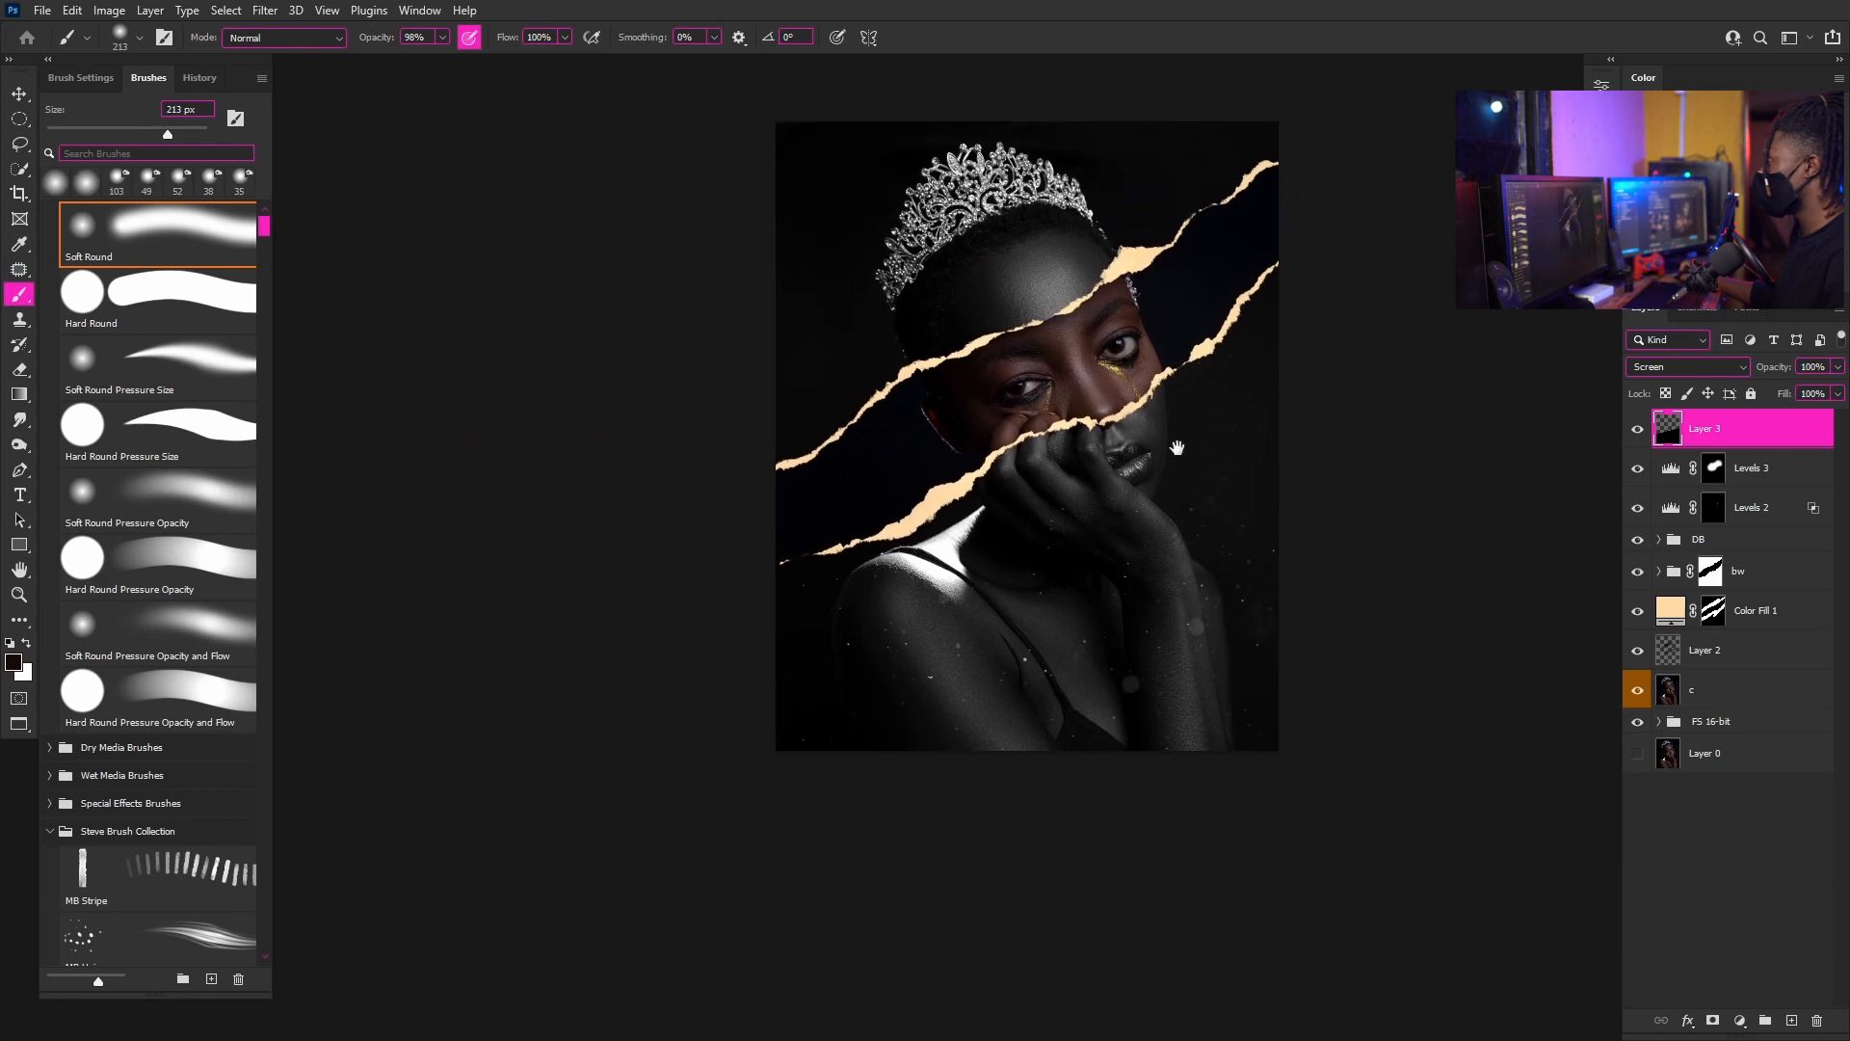
scroll(1195, 415, up, 1)
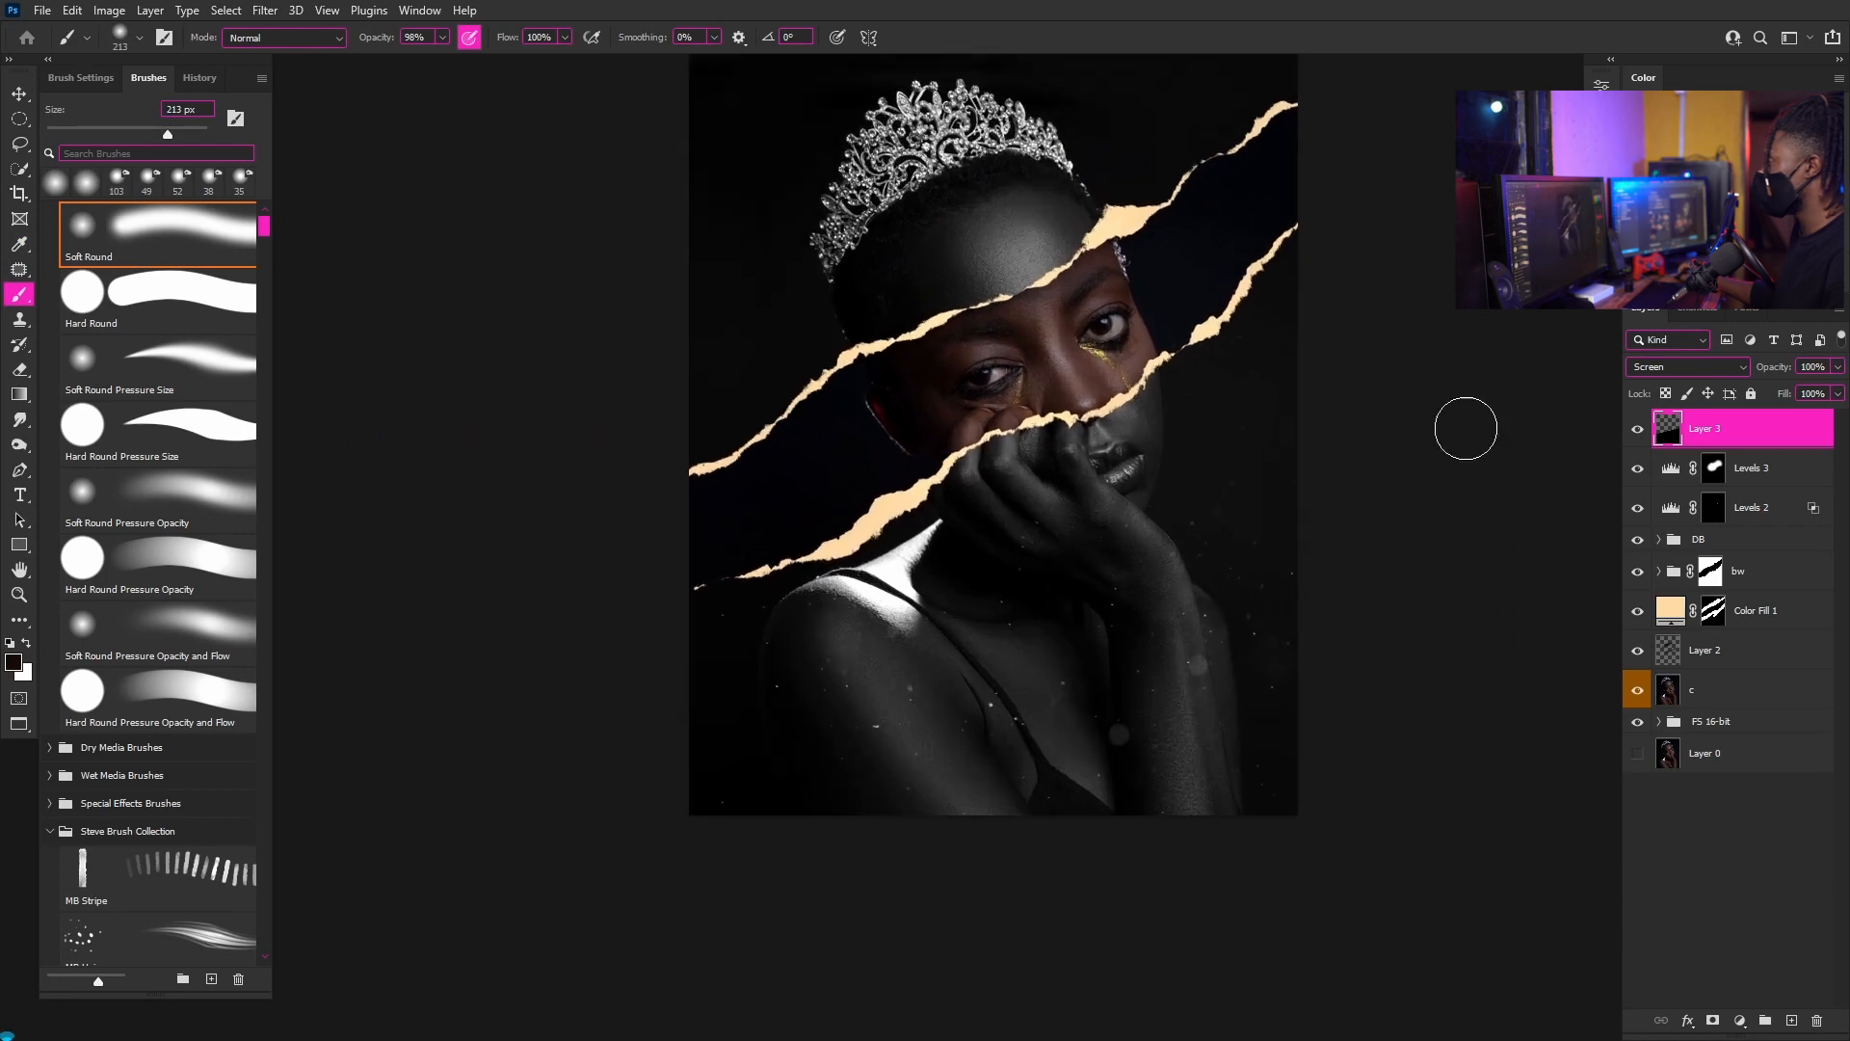
click(1636, 429)
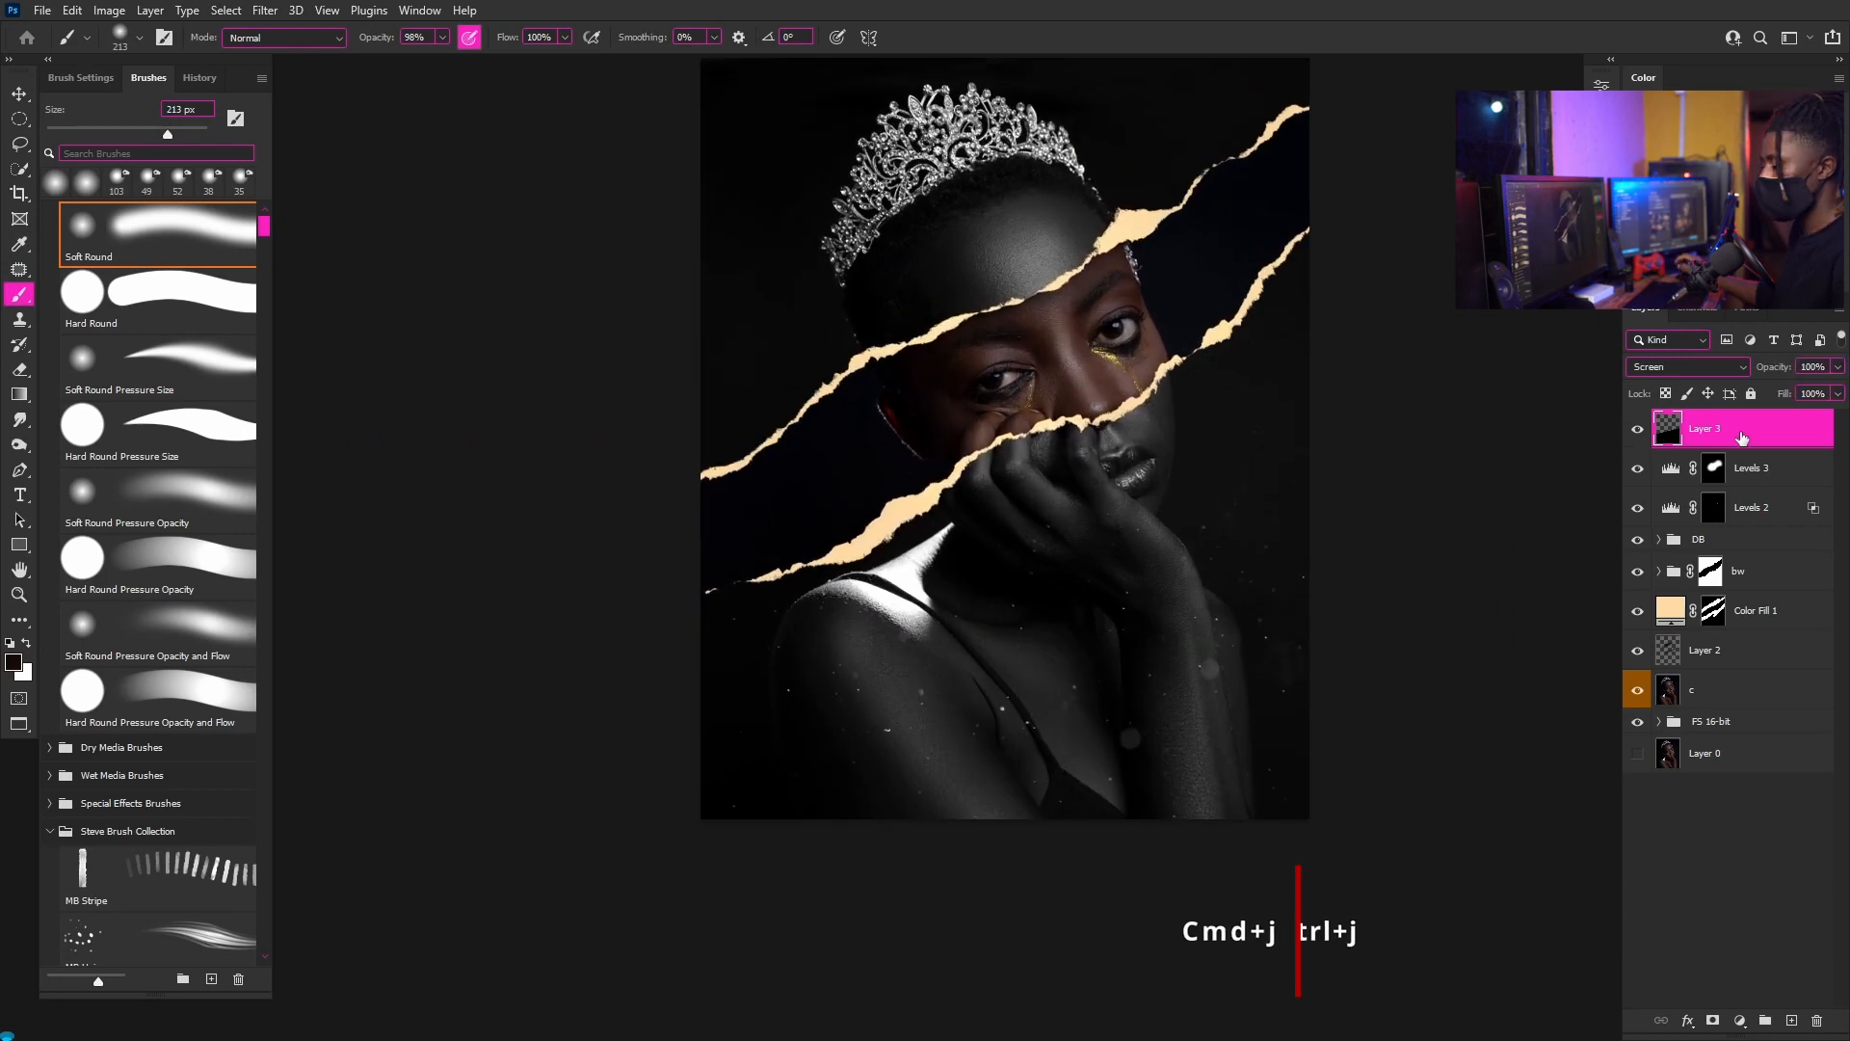
- Duplicate Layer 3 and move the copy with Free Transform over the upper-left part of the portrait
key(ctrl+j)
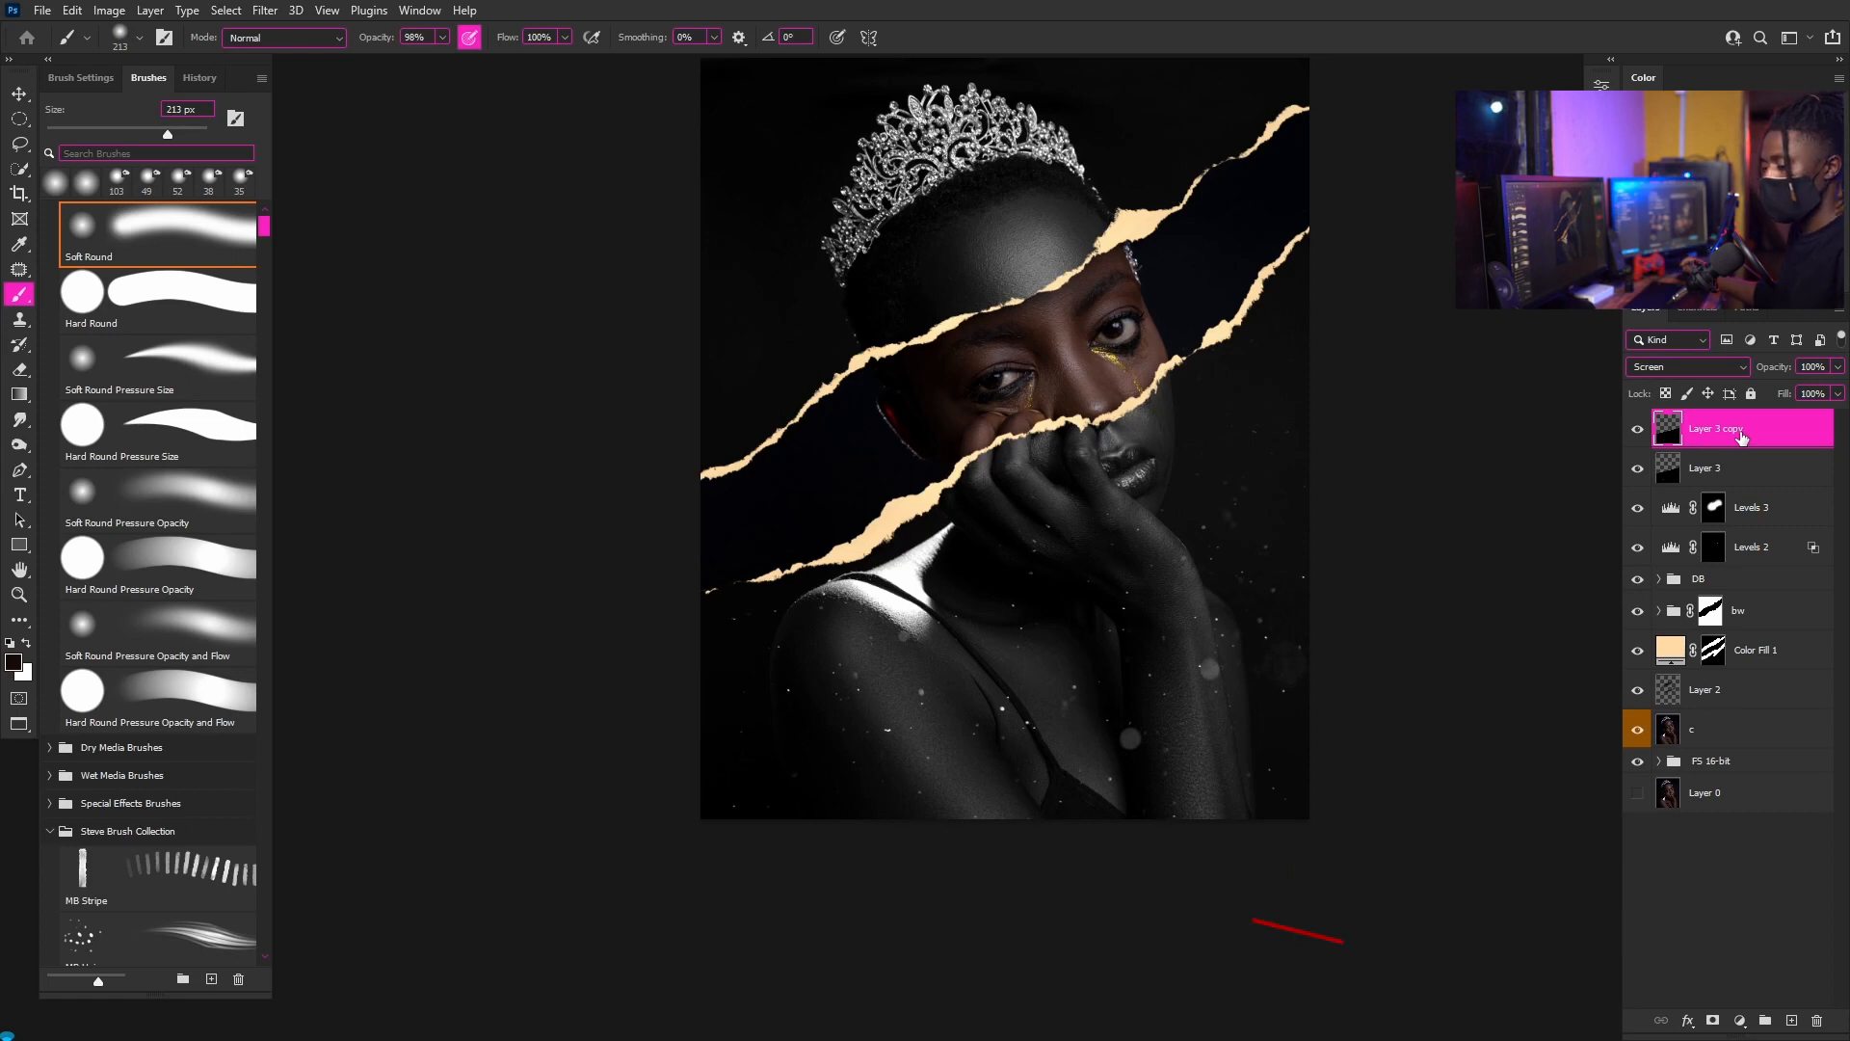
key(ctrl+t)
scroll(1191, 616, down, 3)
scroll(1192, 617, up, 2)
drag(1193, 667, 1023, 216)
- Flip the particle copy horizontally, shift it further up and left, and apply the transform
right_click(1033, 264)
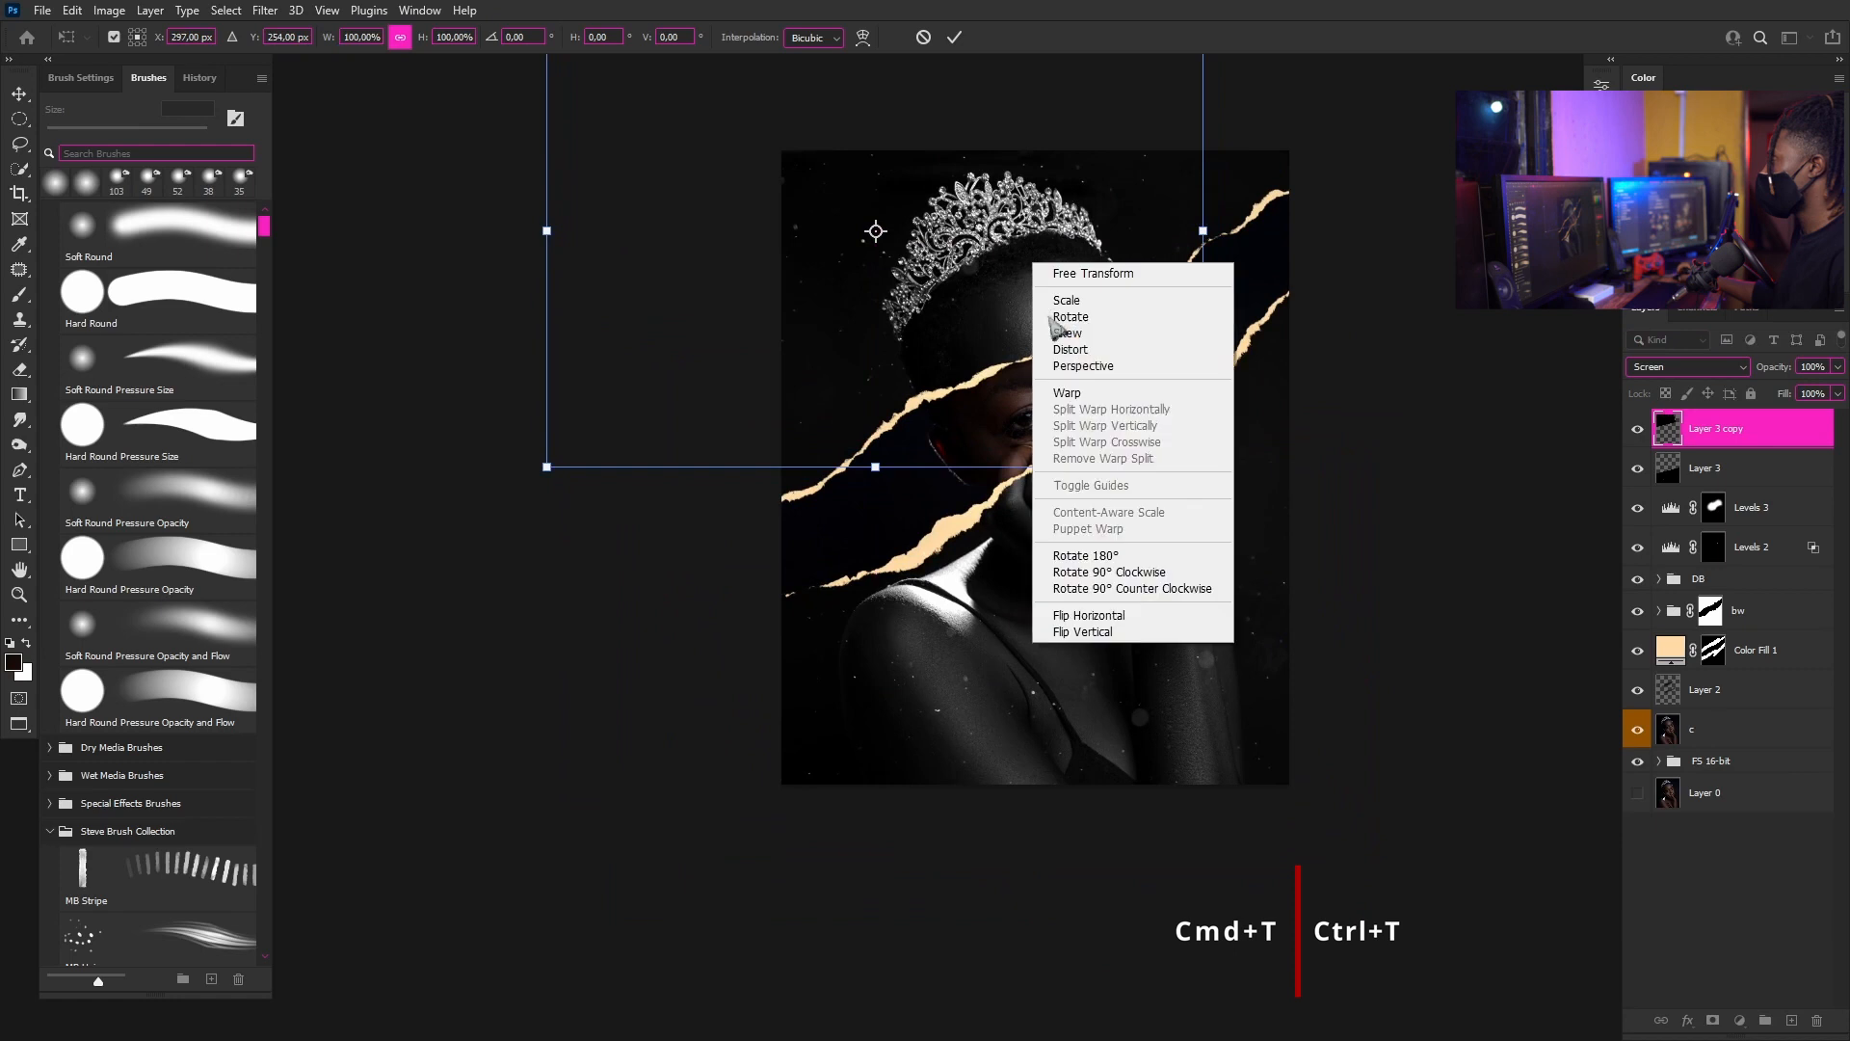
click(1114, 617)
mouse_move(1042, 275)
mouse_down()
mouse_move(931, 197)
mouse_move(960, 220)
mouse_up()
key(Return)
scroll(941, 567, up, 1)
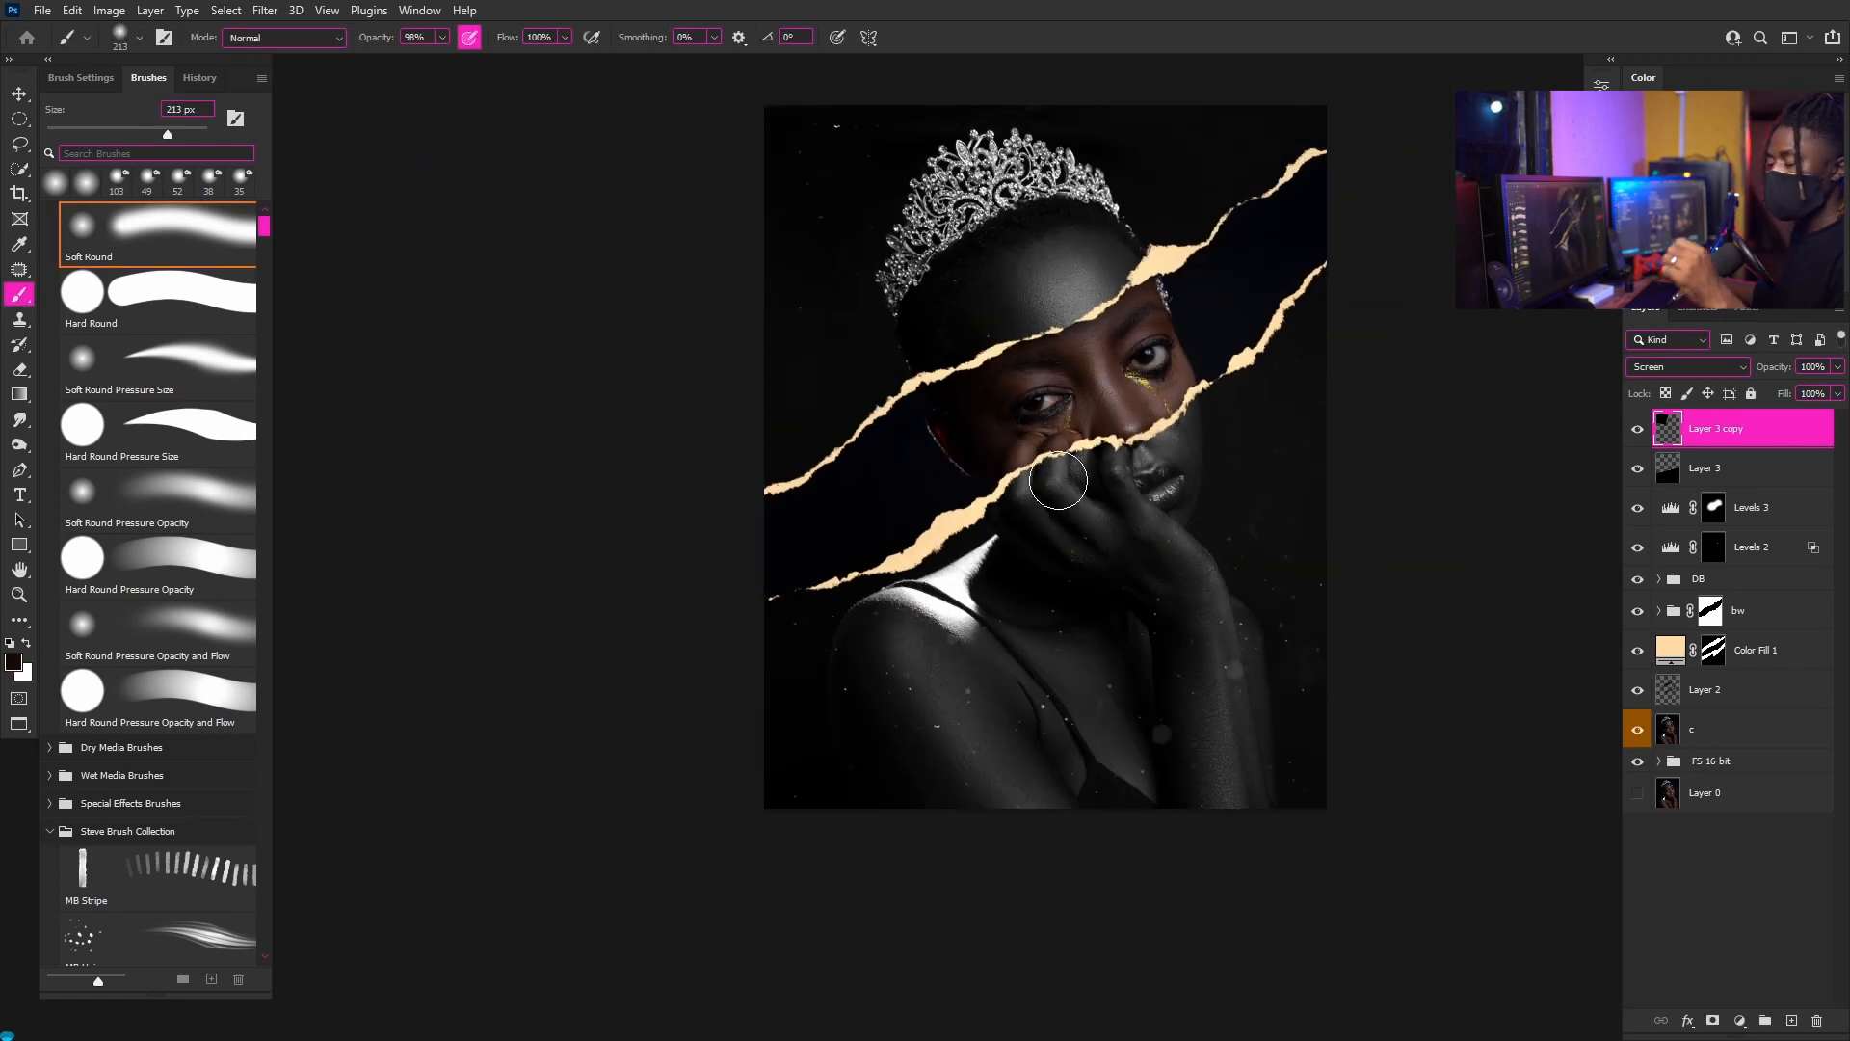
scroll(1058, 480, up, 1)
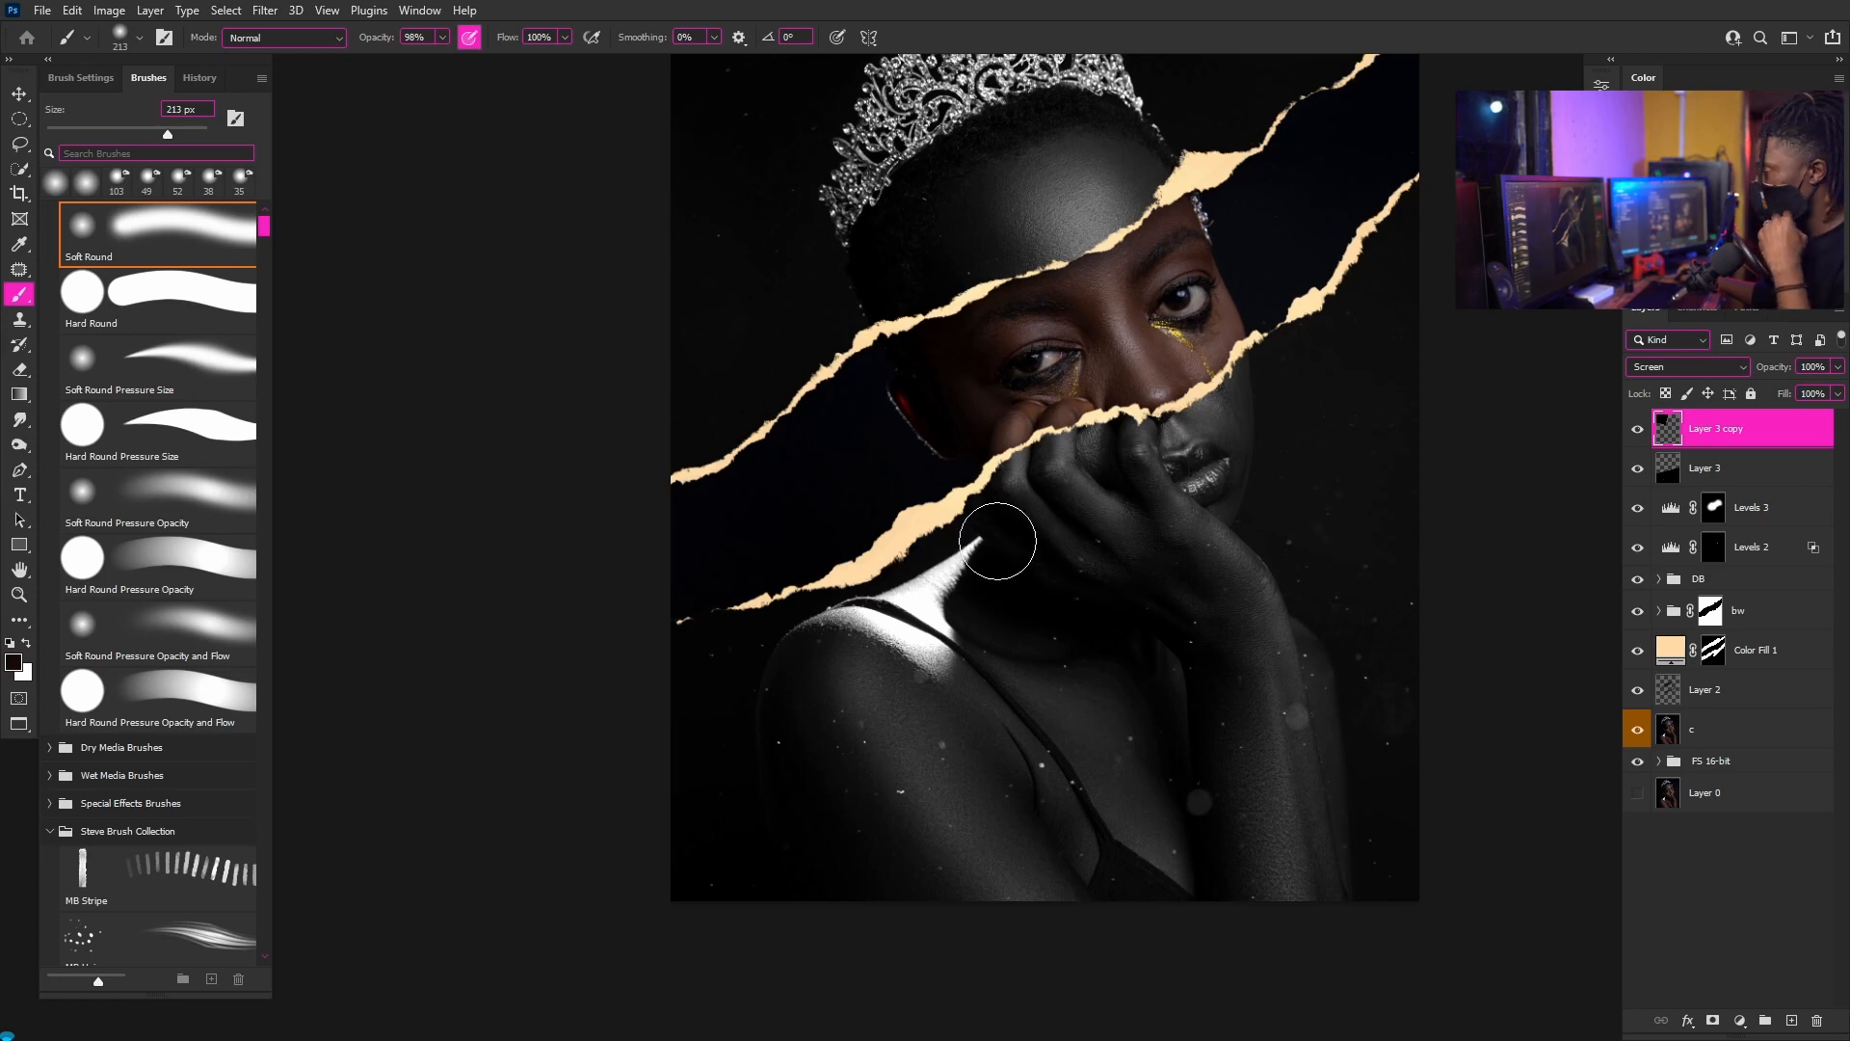
scroll(993, 528, down, 1)
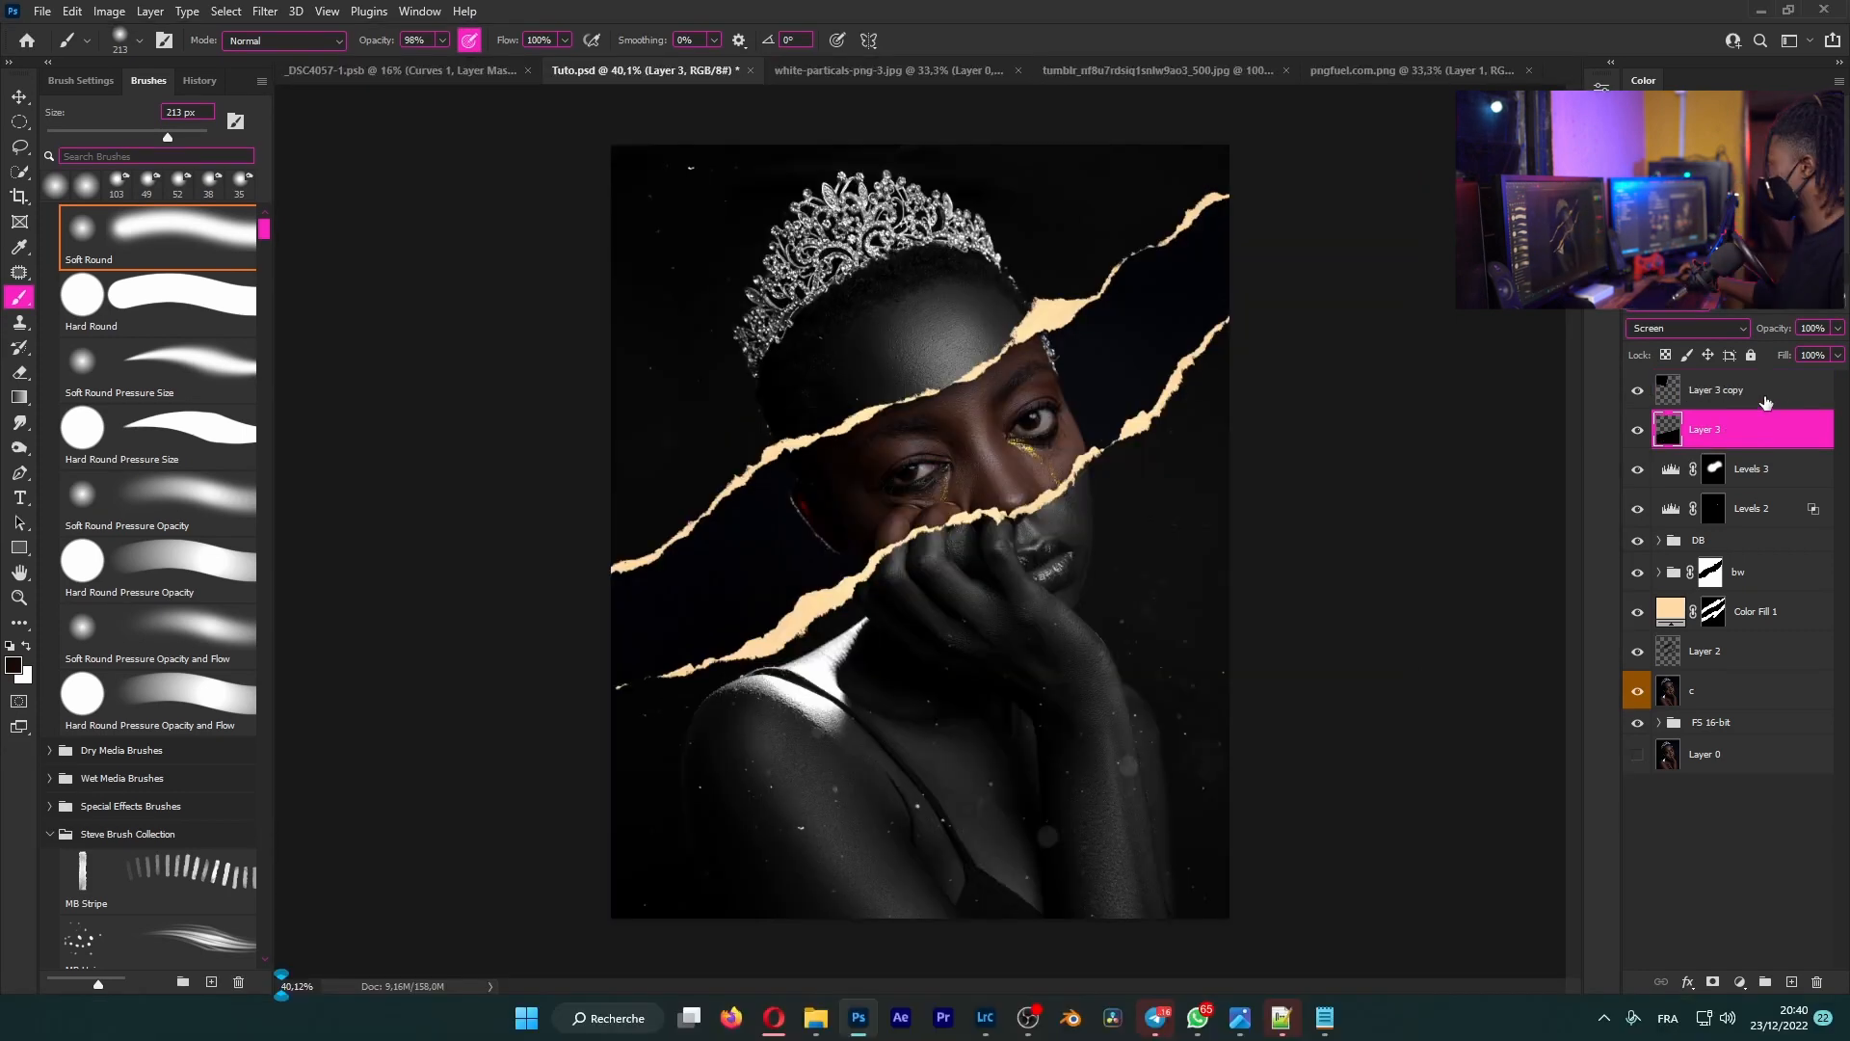
- Add a new layer above Layer 3 copy and paint a white glow beside the shoulder with a 1140 px soft round brush
click(1766, 399)
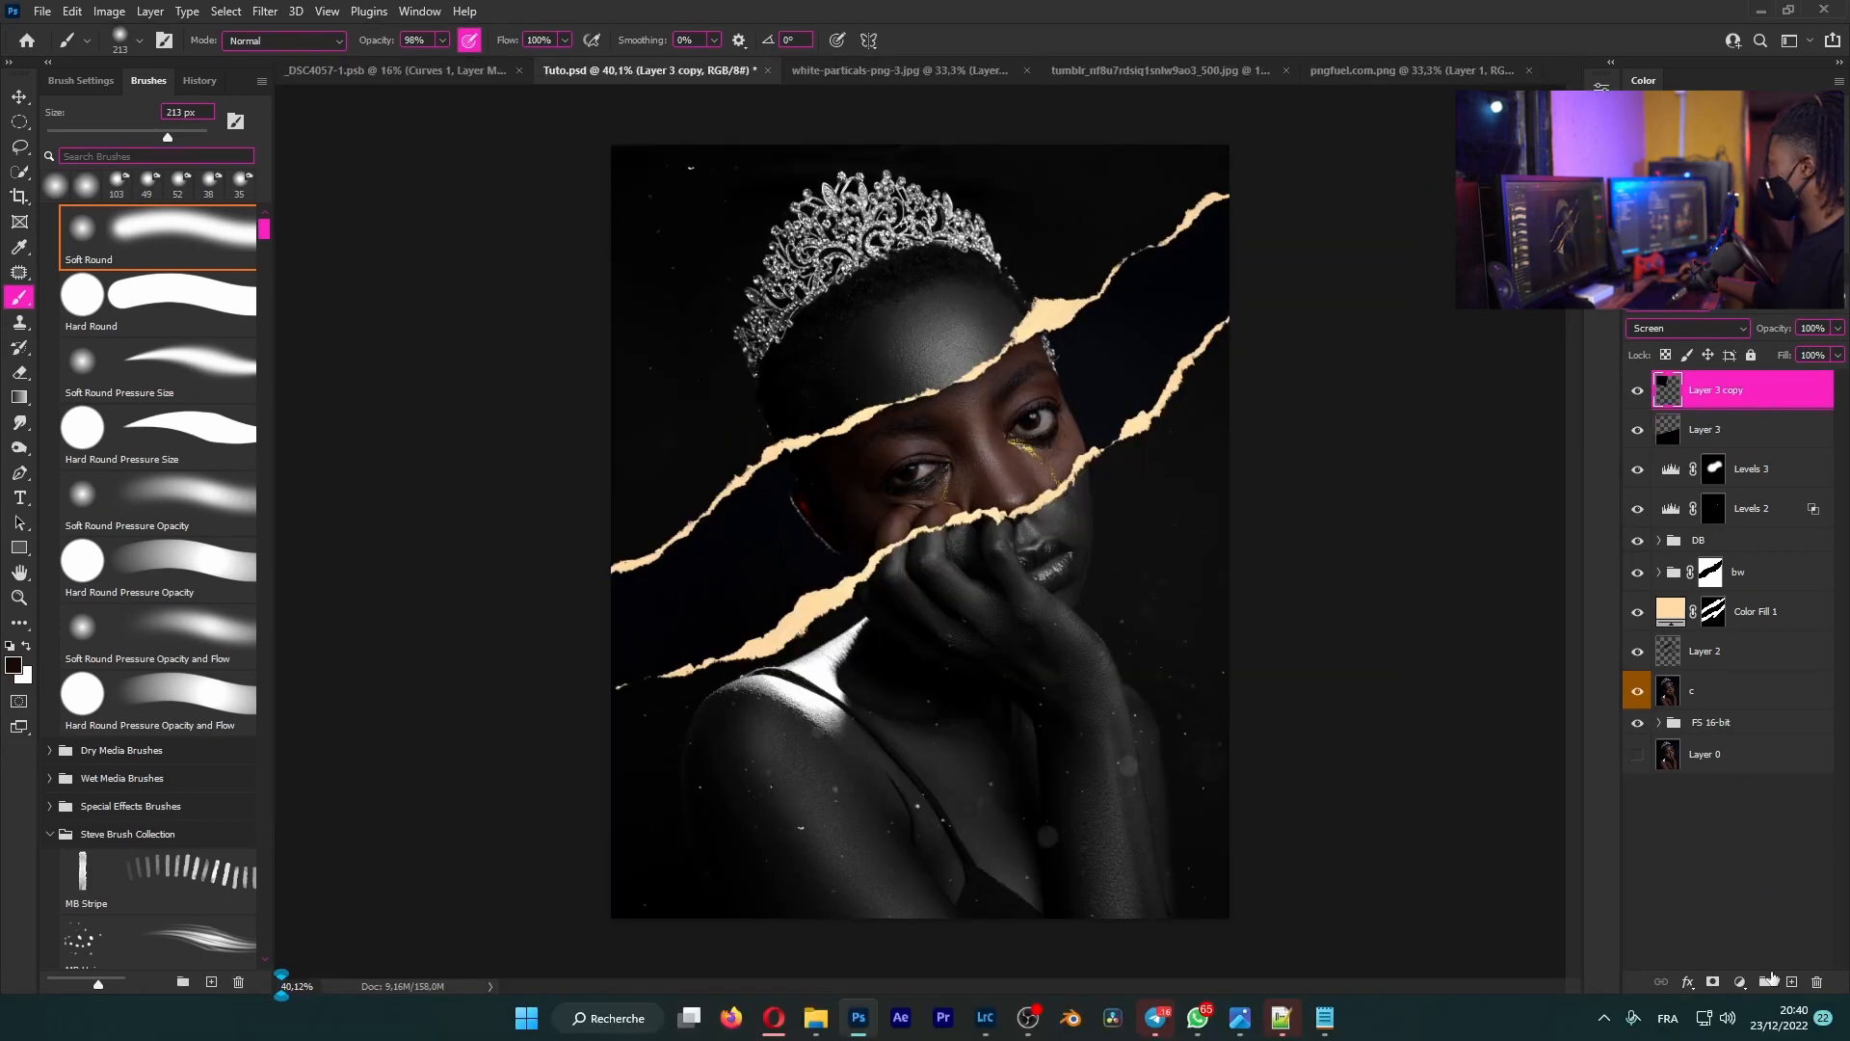
click(1796, 980)
key(f)
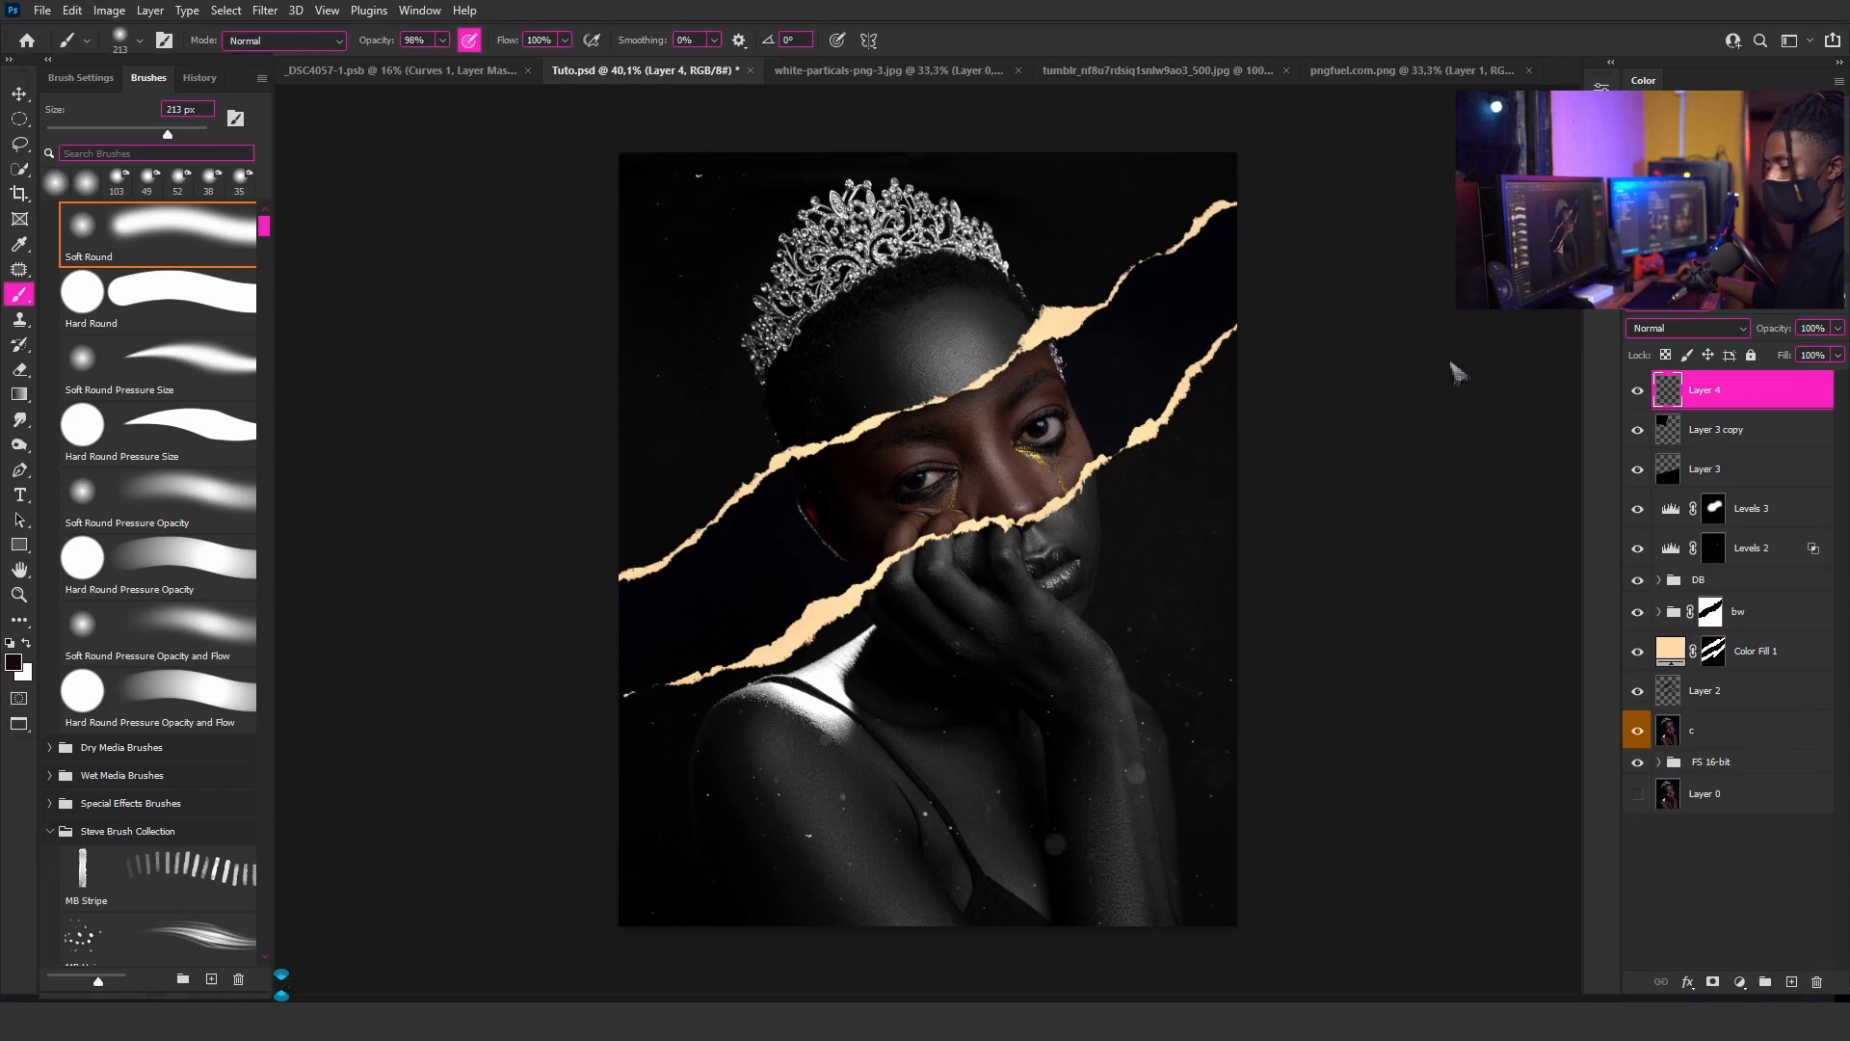
drag(680, 343, 873, 381)
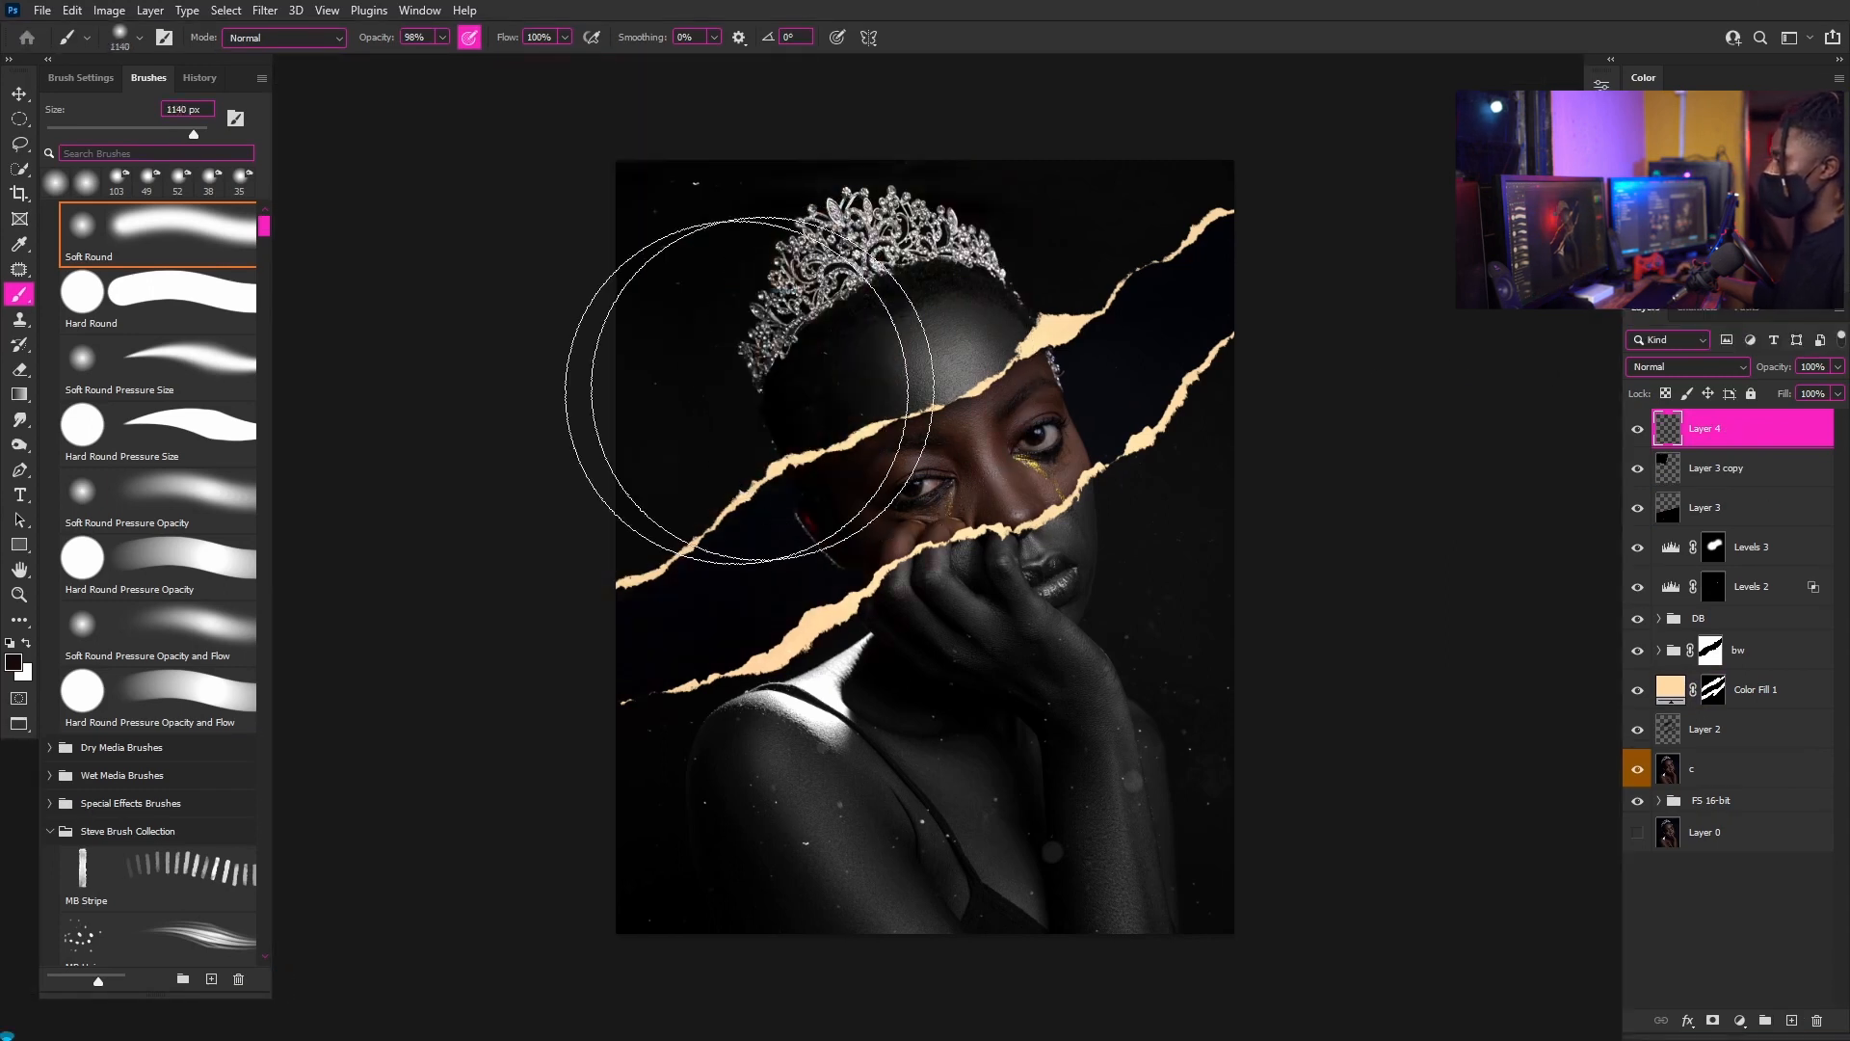
key(x)
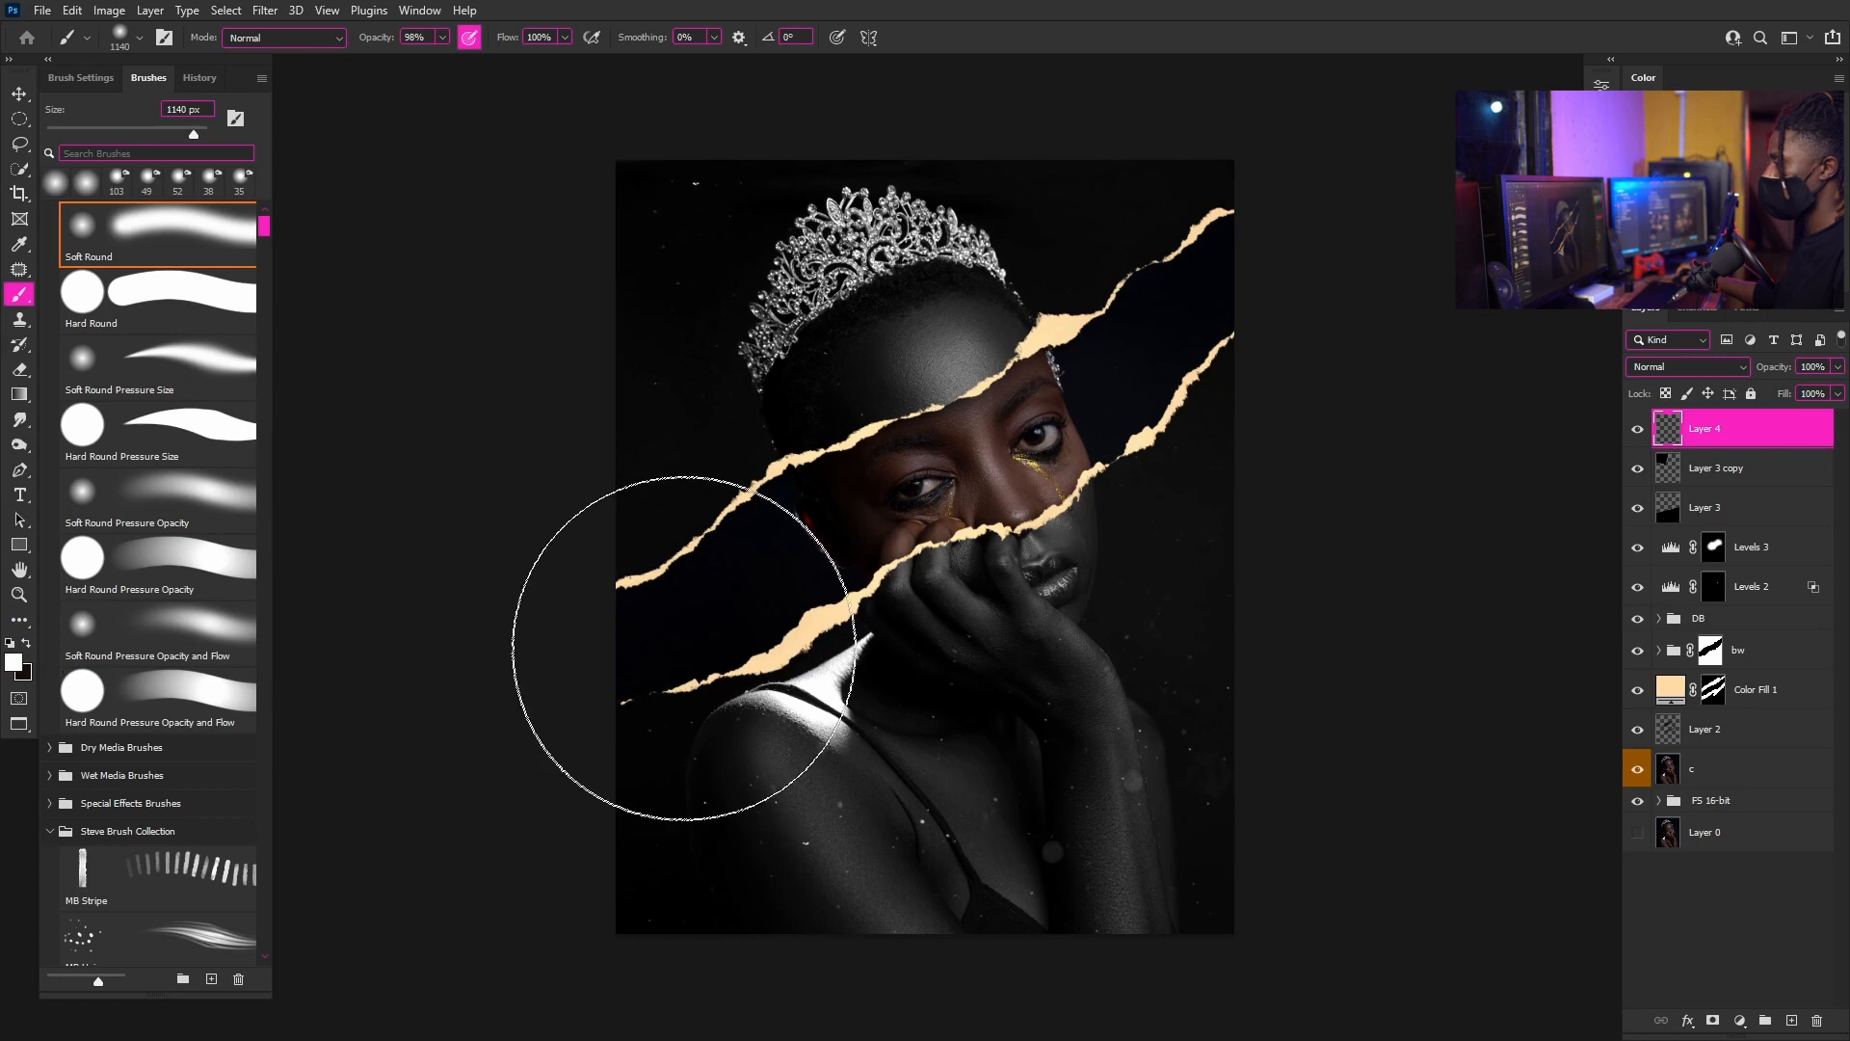
click(690, 636)
scroll(876, 697, down, 3)
scroll(843, 682, up, 3)
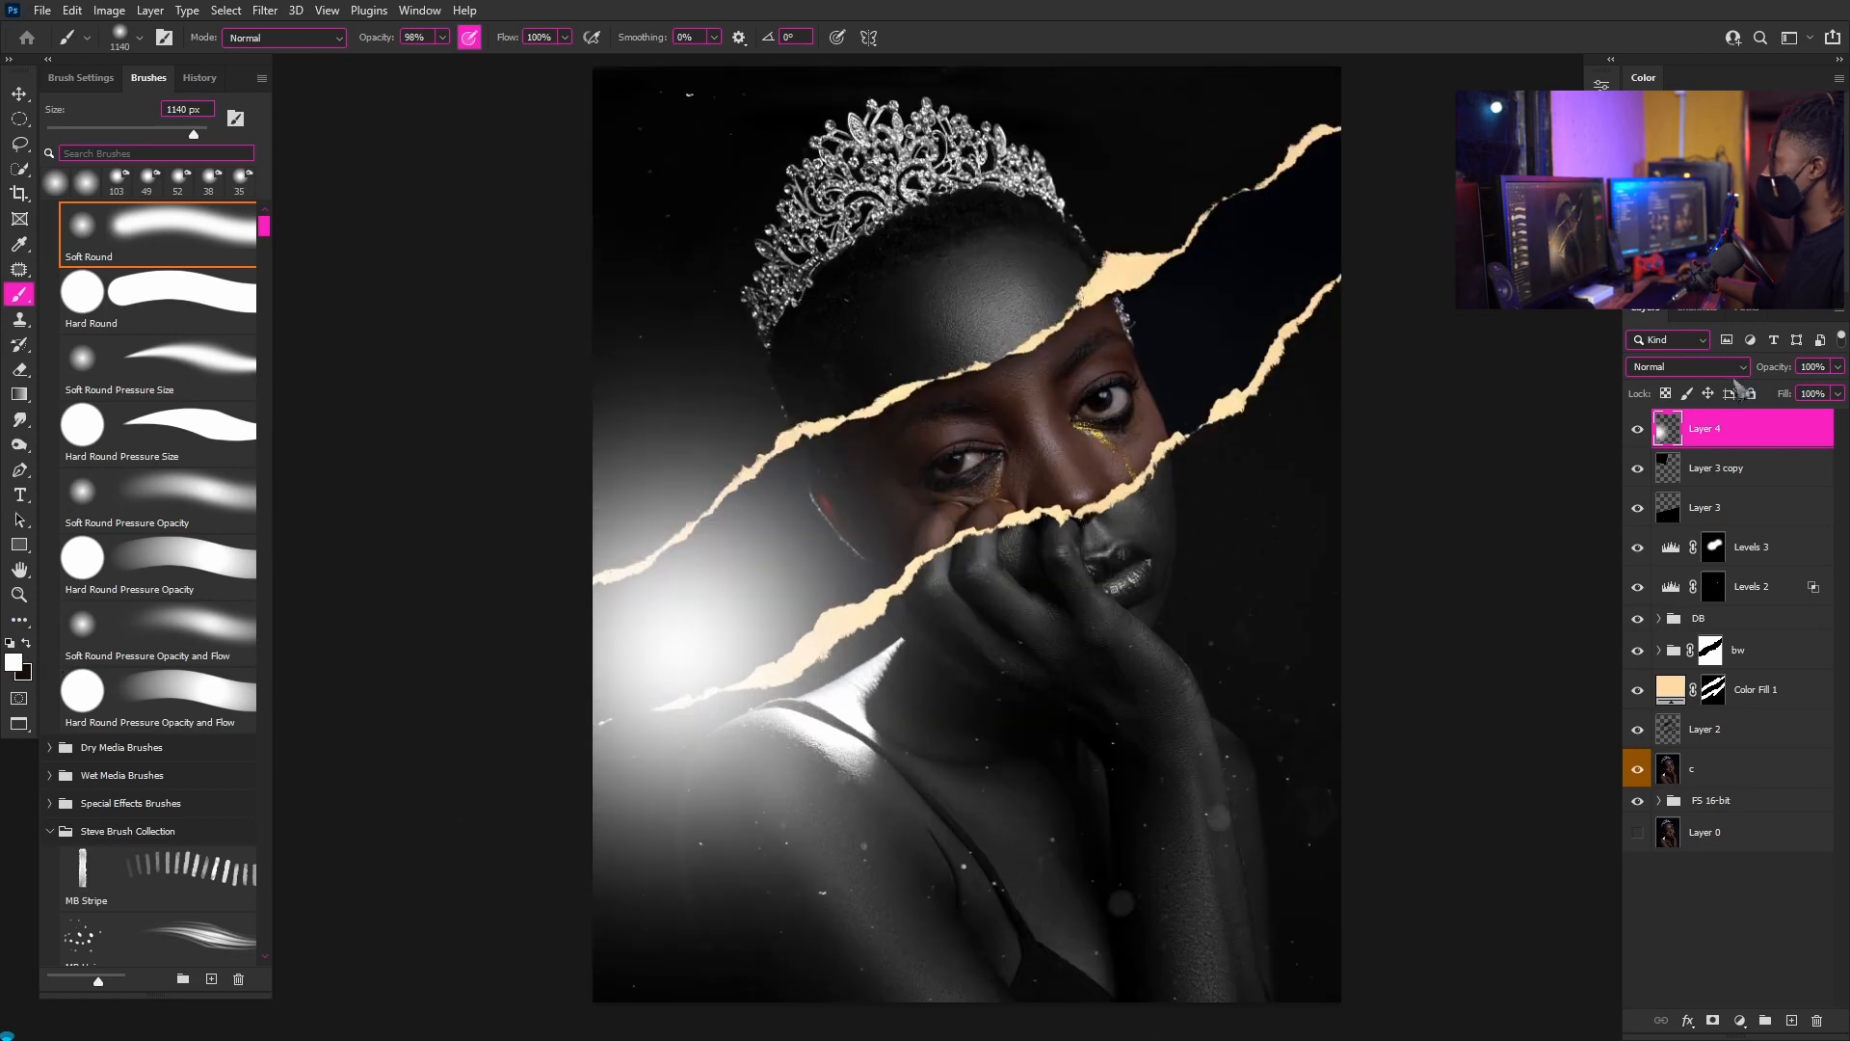
- Lower the glow layer's opacity to 20% and shift the glow slightly left with Free Transform
drag(1816, 401, 1767, 397)
scroll(1005, 508, down, 3)
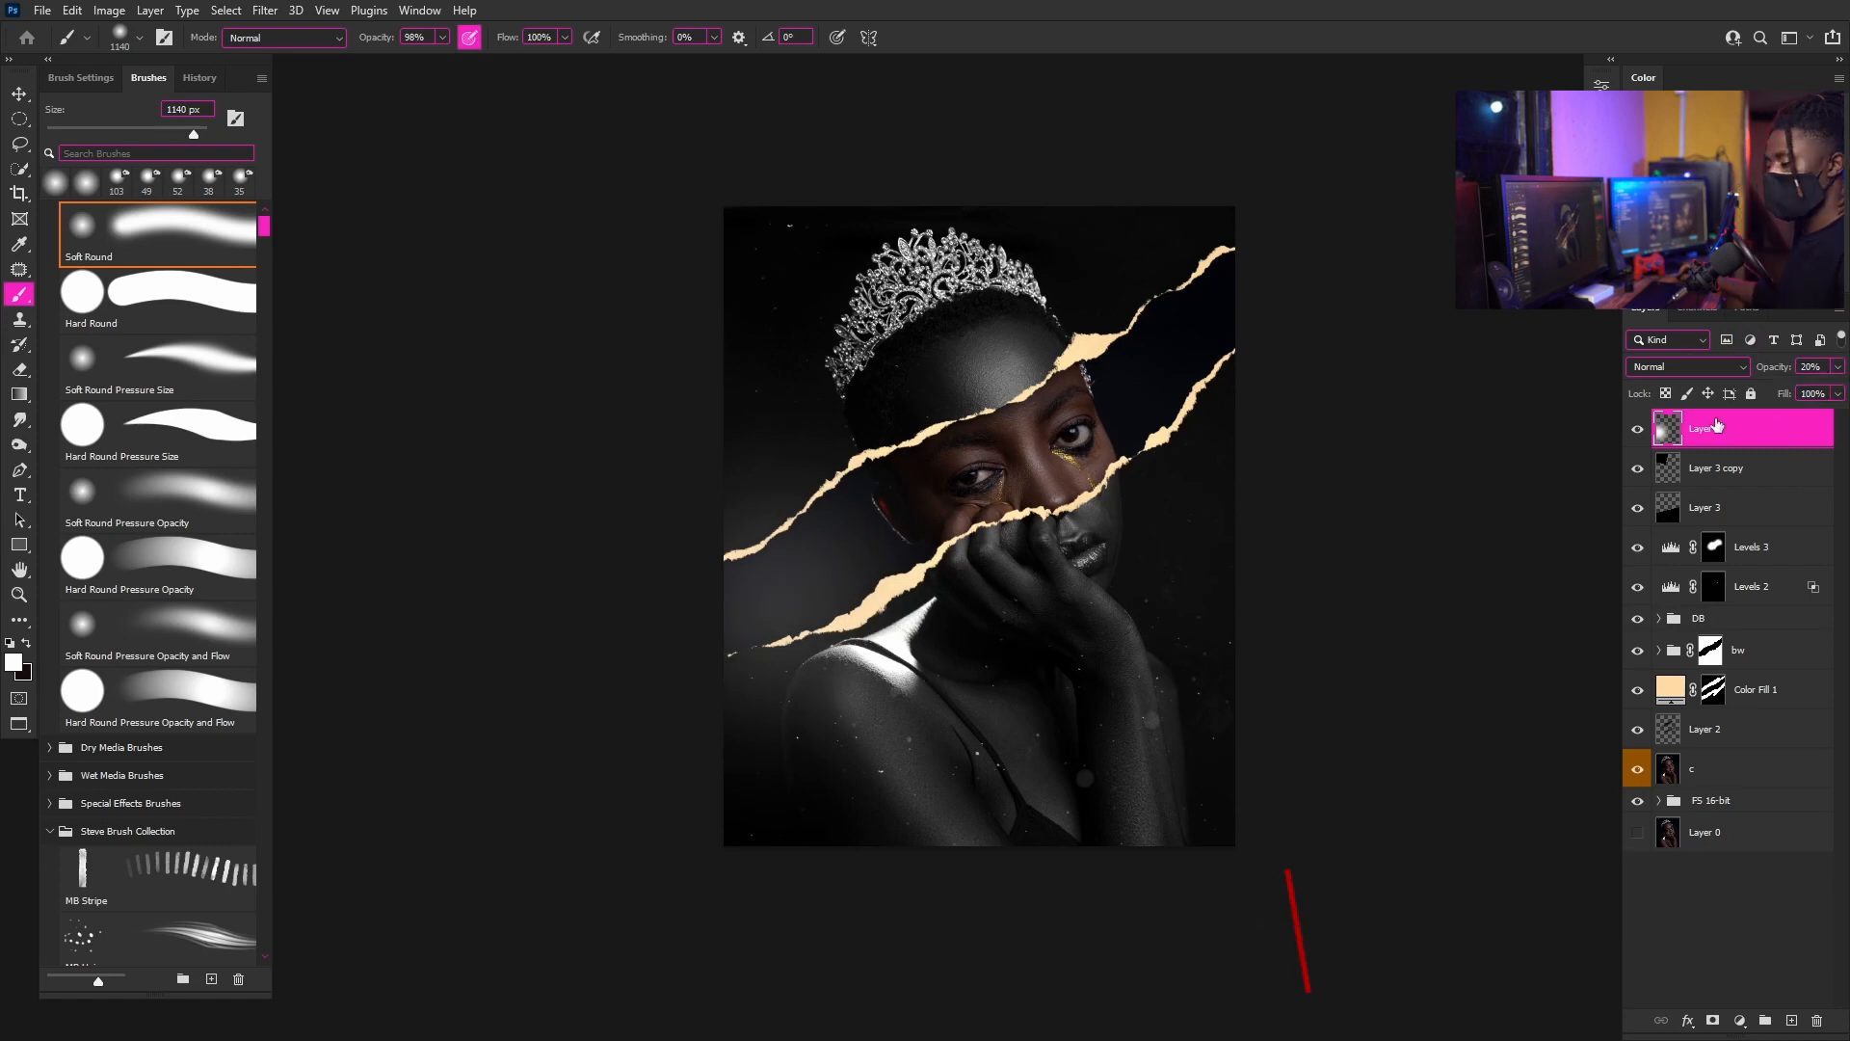
key(ctrl+t)
drag(865, 625, 827, 629)
key(Return)
key(b)
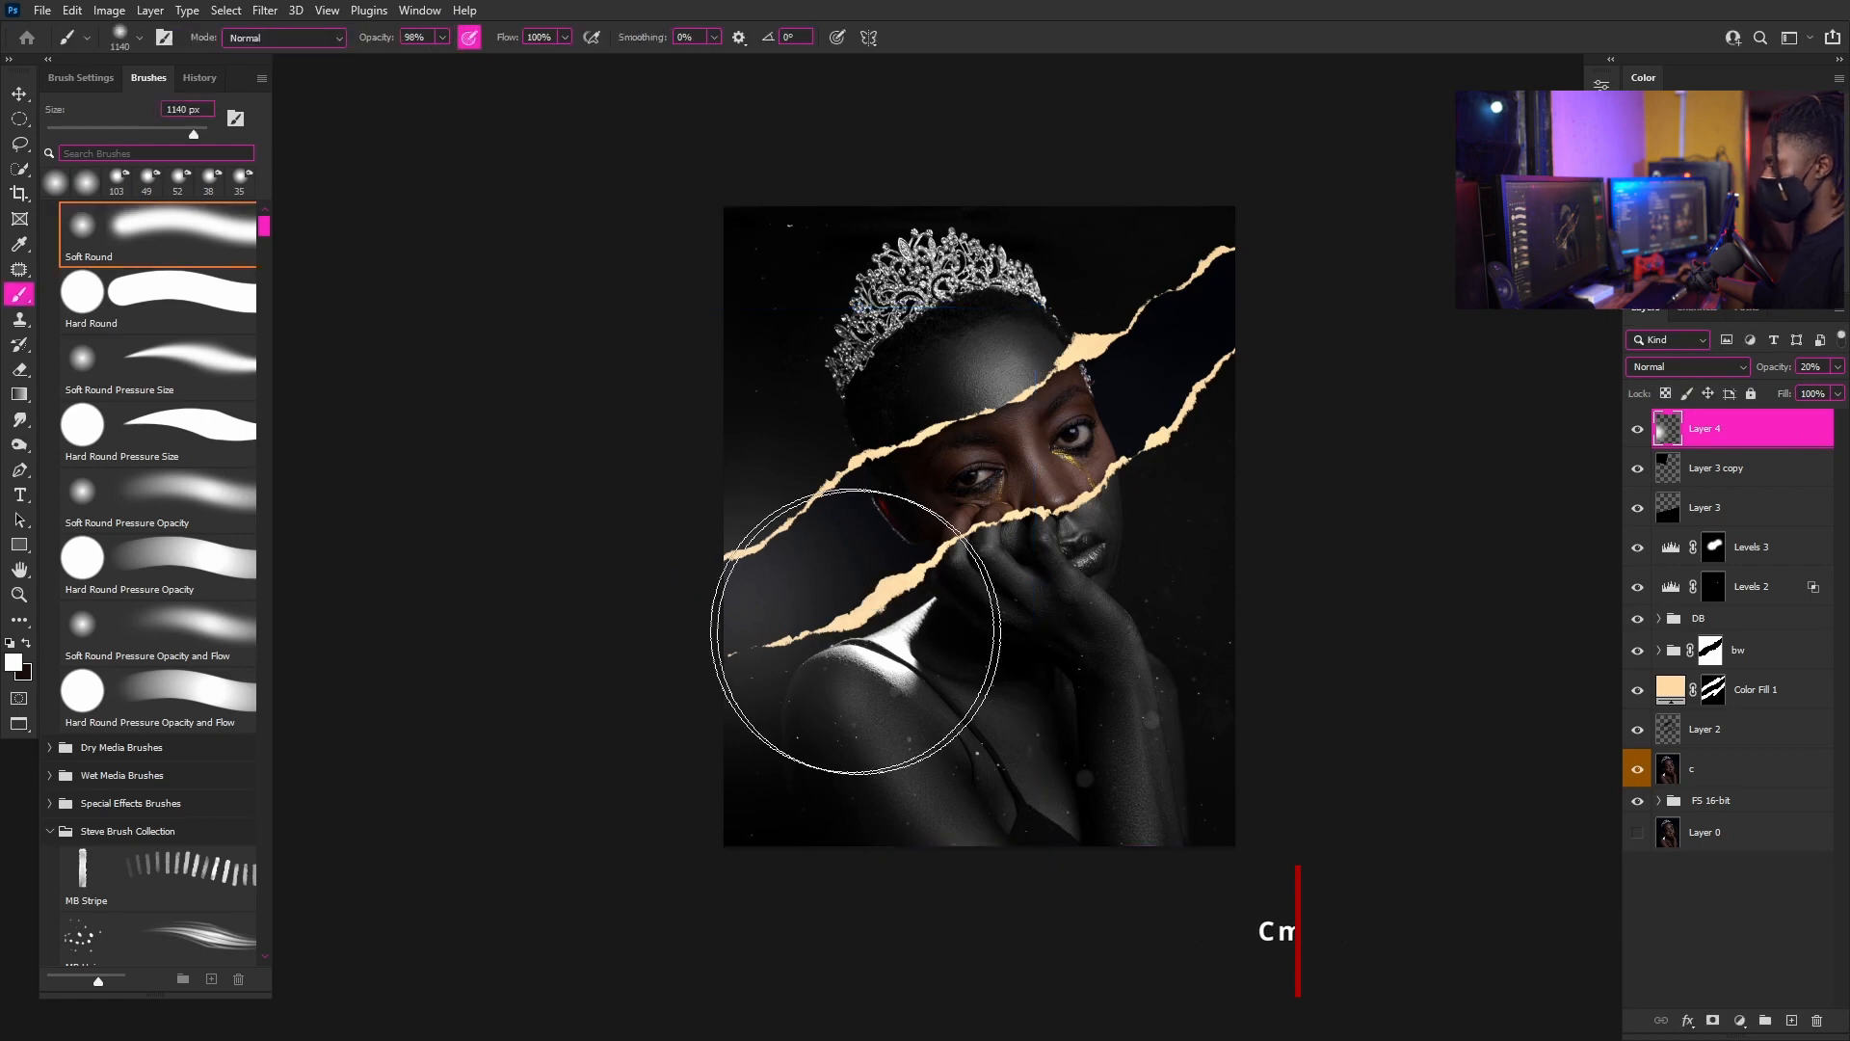
scroll(826, 598, up, 2)
scroll(806, 578, up, 2)
drag(997, 654, 919, 635)
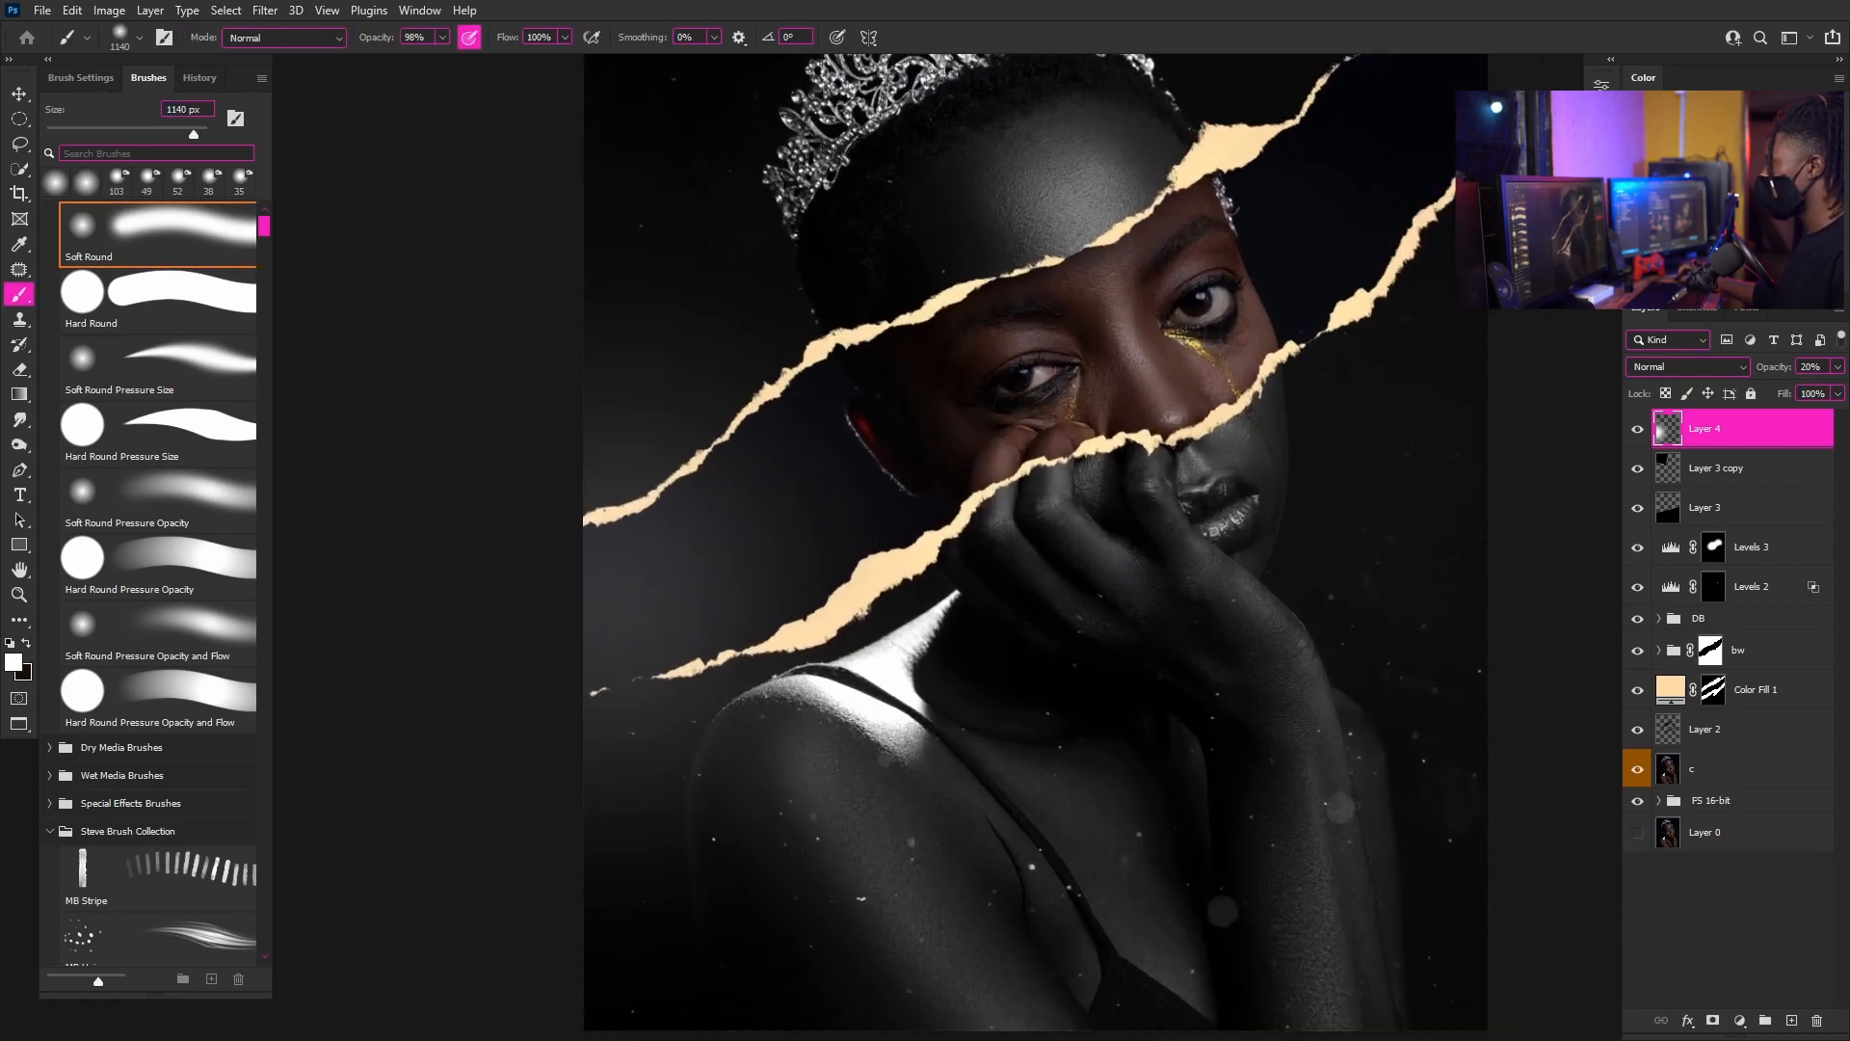
- Duplicate Layer 3, place the copy at the top of the layer stack, and move its particles to the left side of the portrait
click(1752, 510)
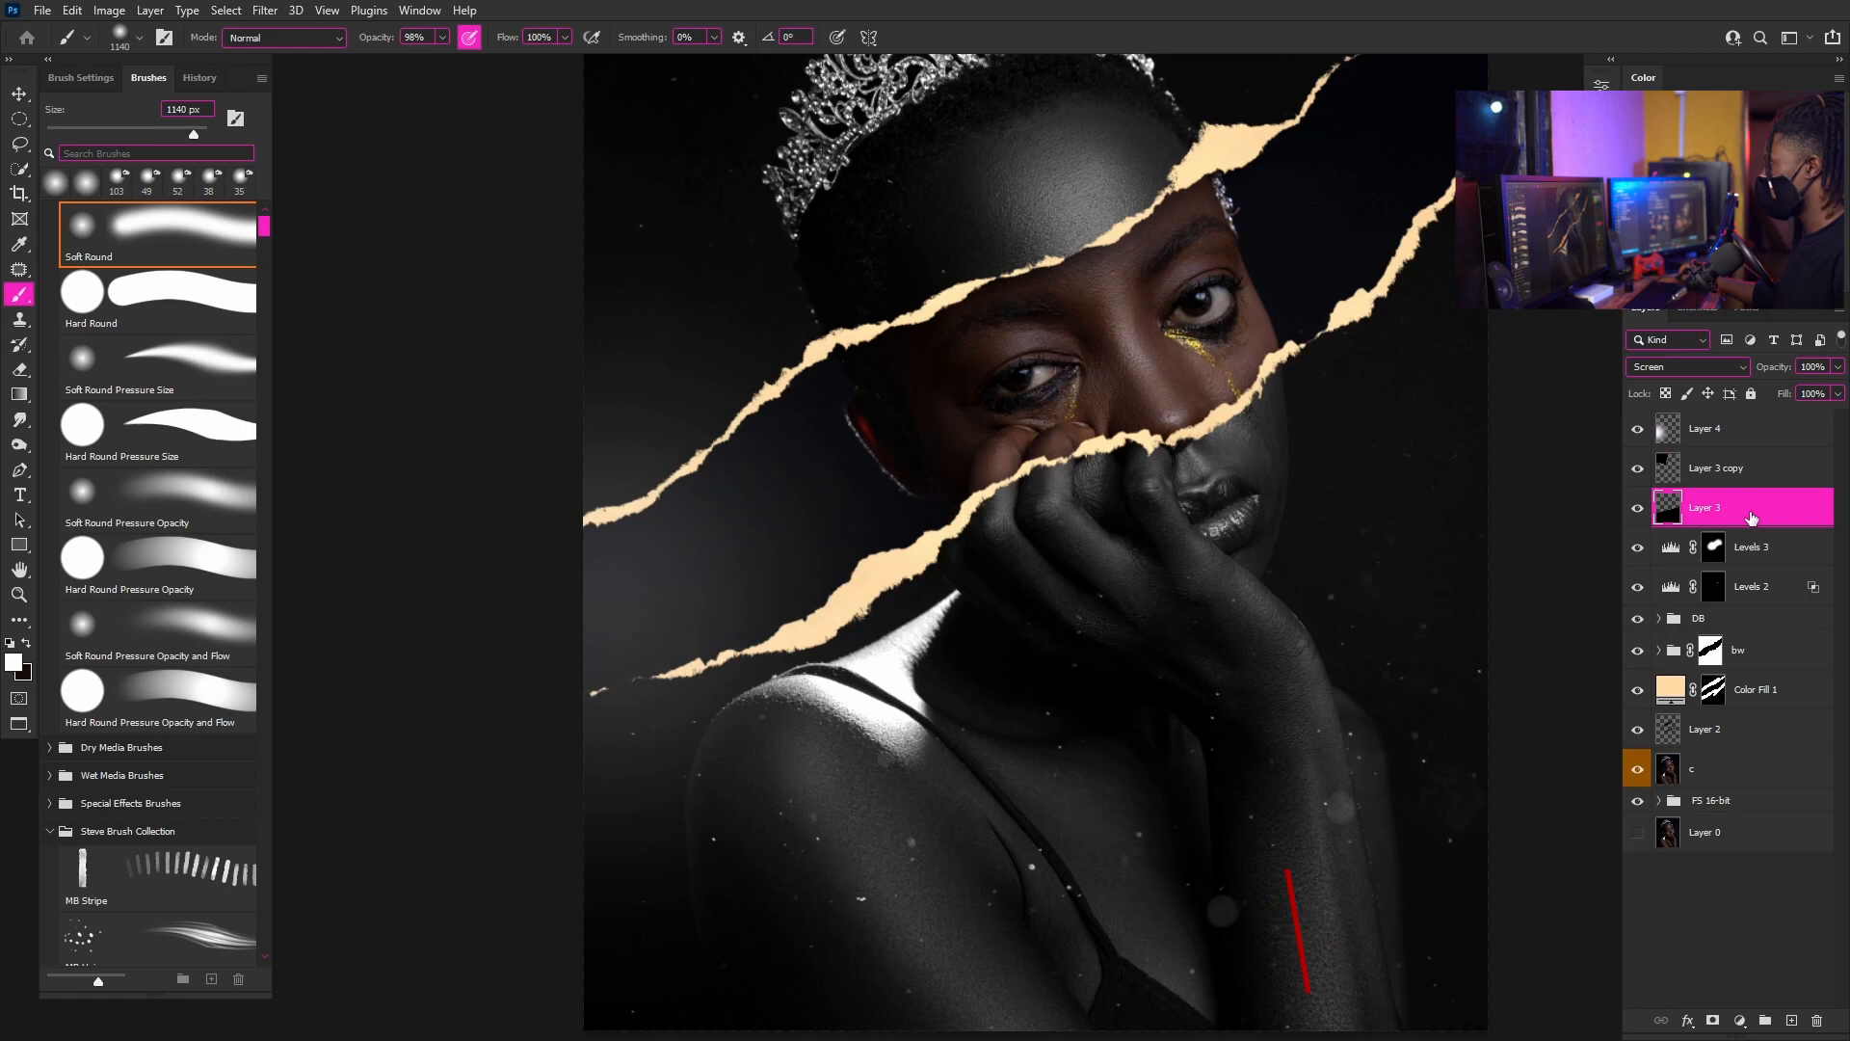
key(ctrl+j)
drag(1728, 515, 1728, 424)
scroll(798, 475, down, 1)
click(18, 96)
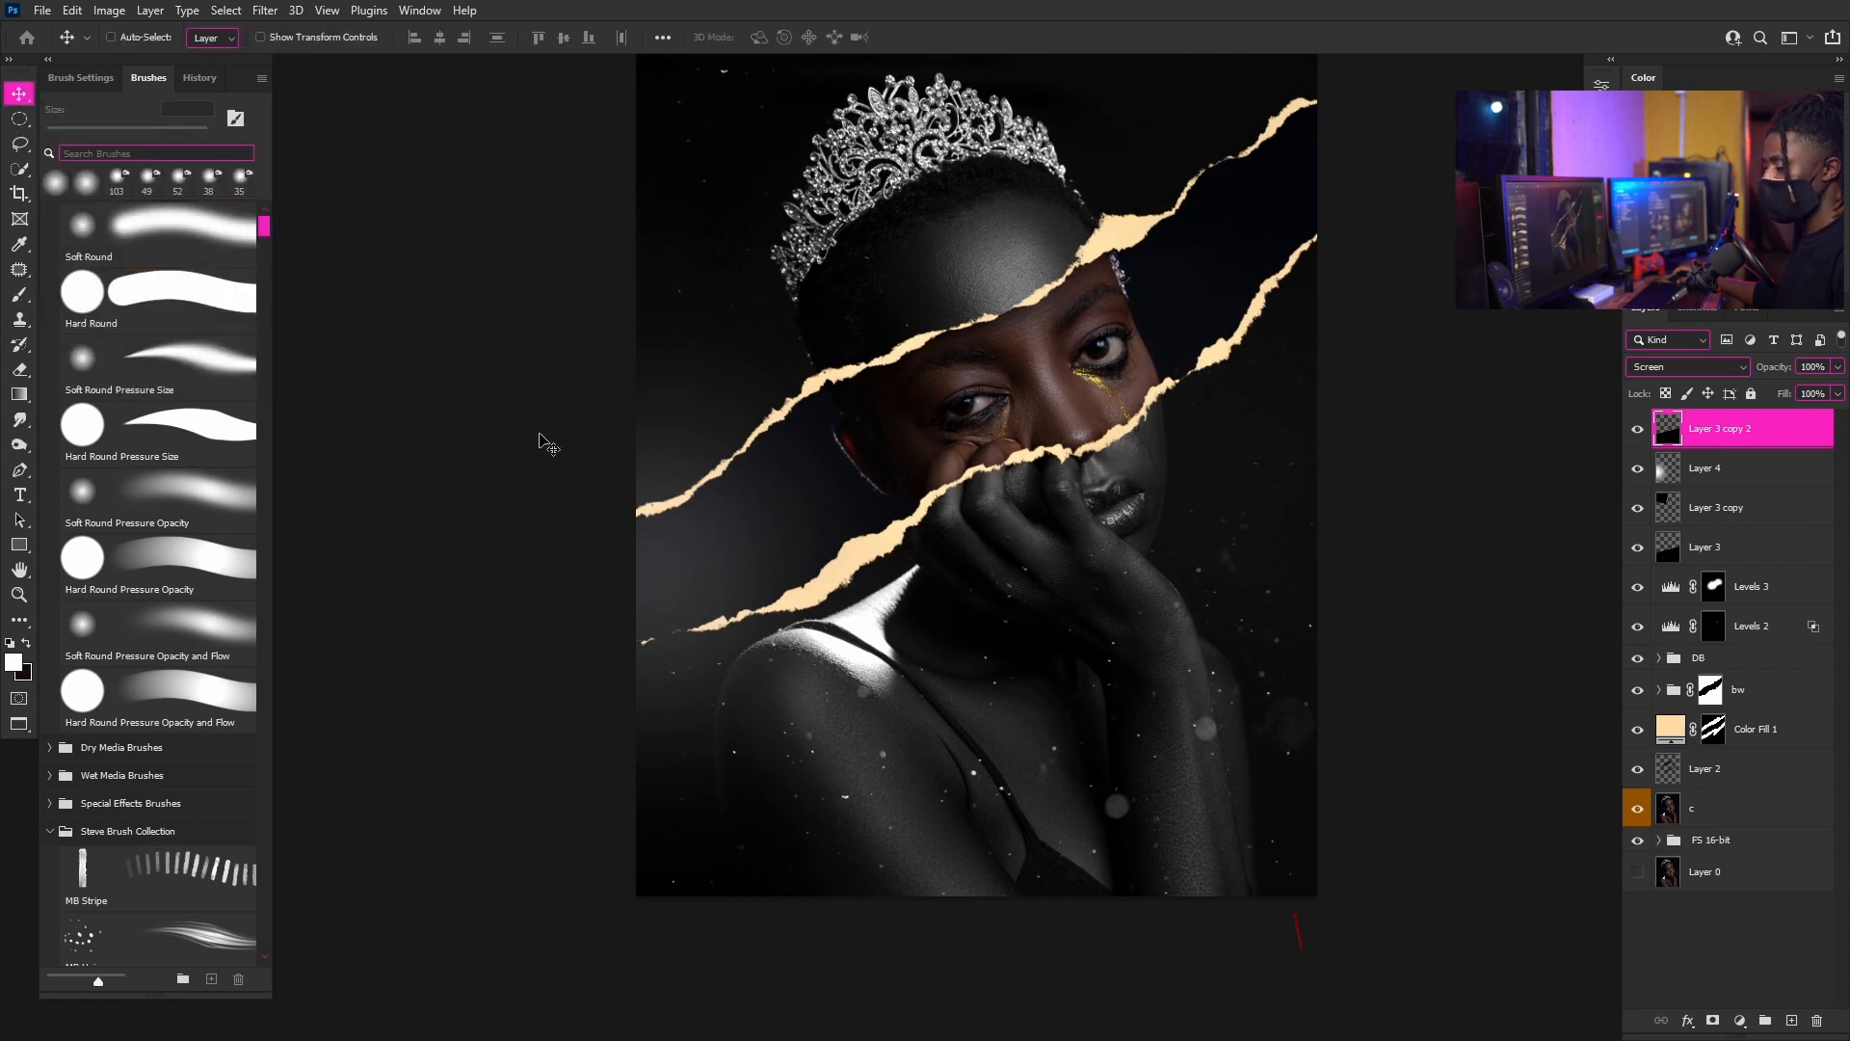
drag(1258, 747, 681, 642)
key(ctrl+0)
- Group all layers from Levels 2 up to Layer 3 copy 2
click(1746, 548)
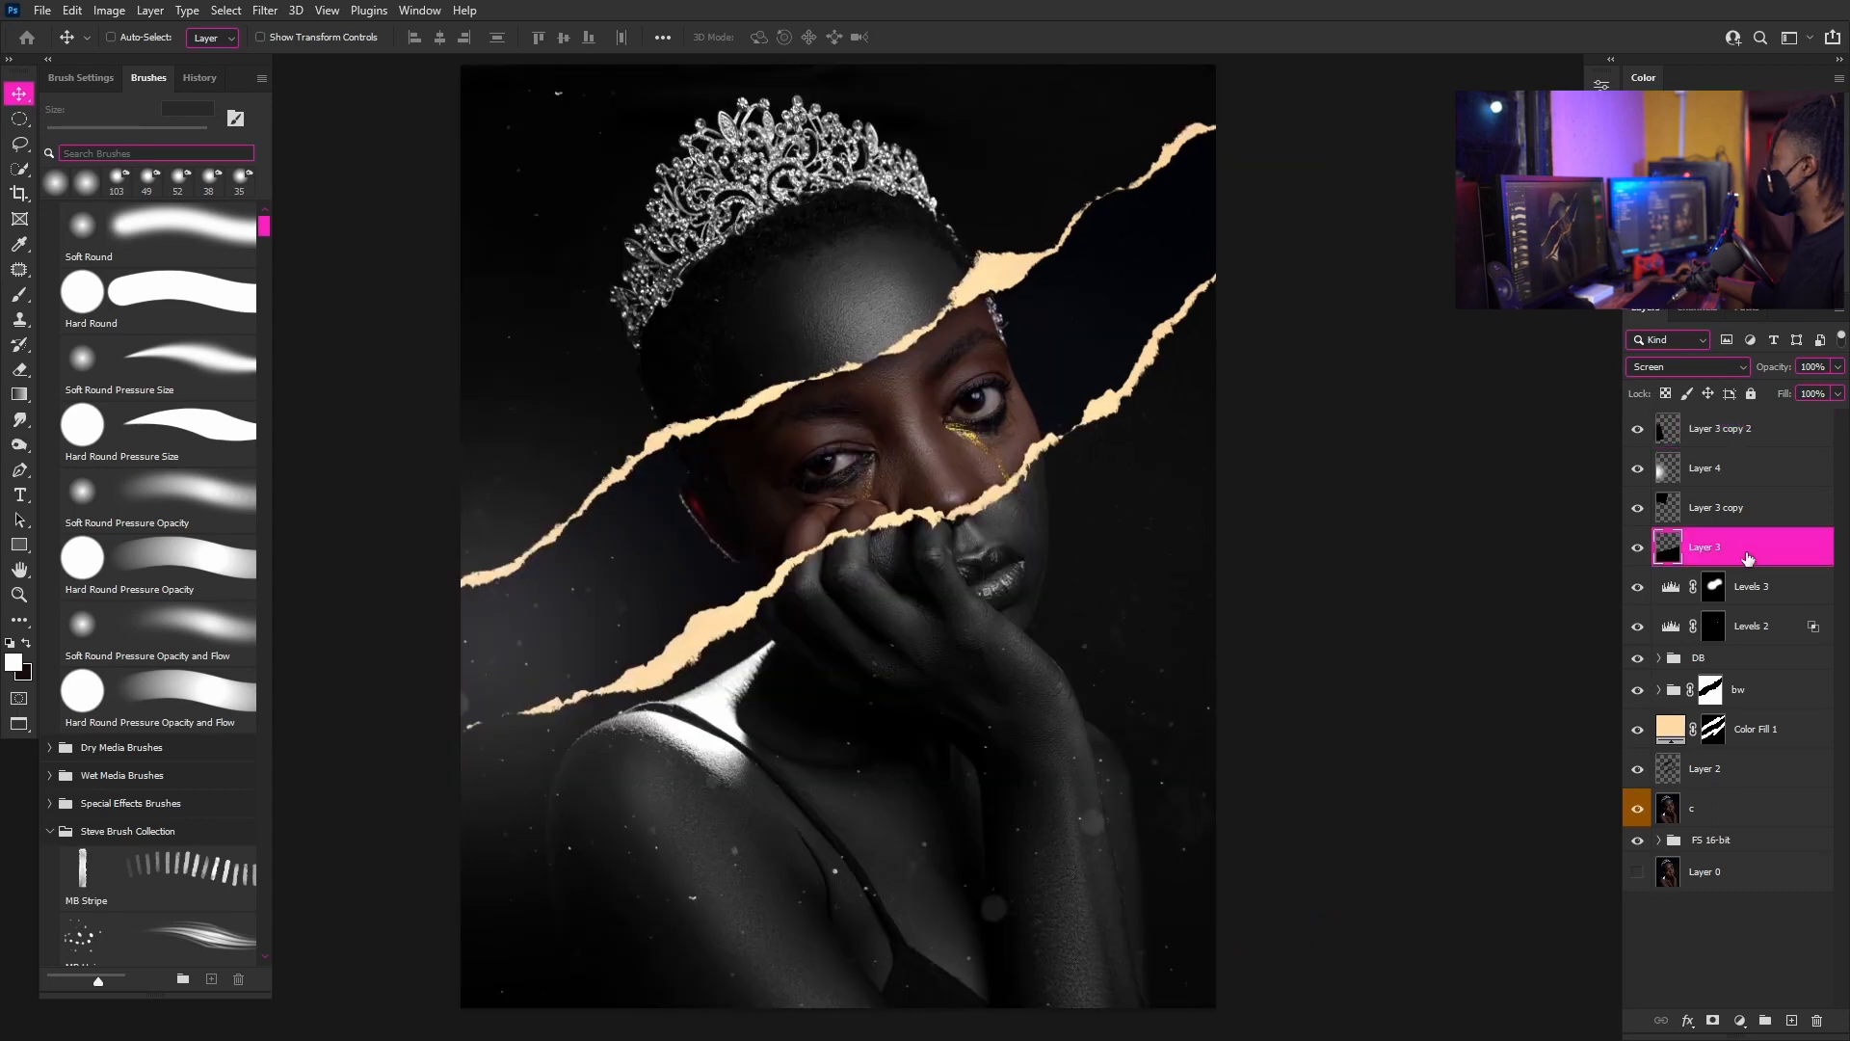
click(1757, 638)
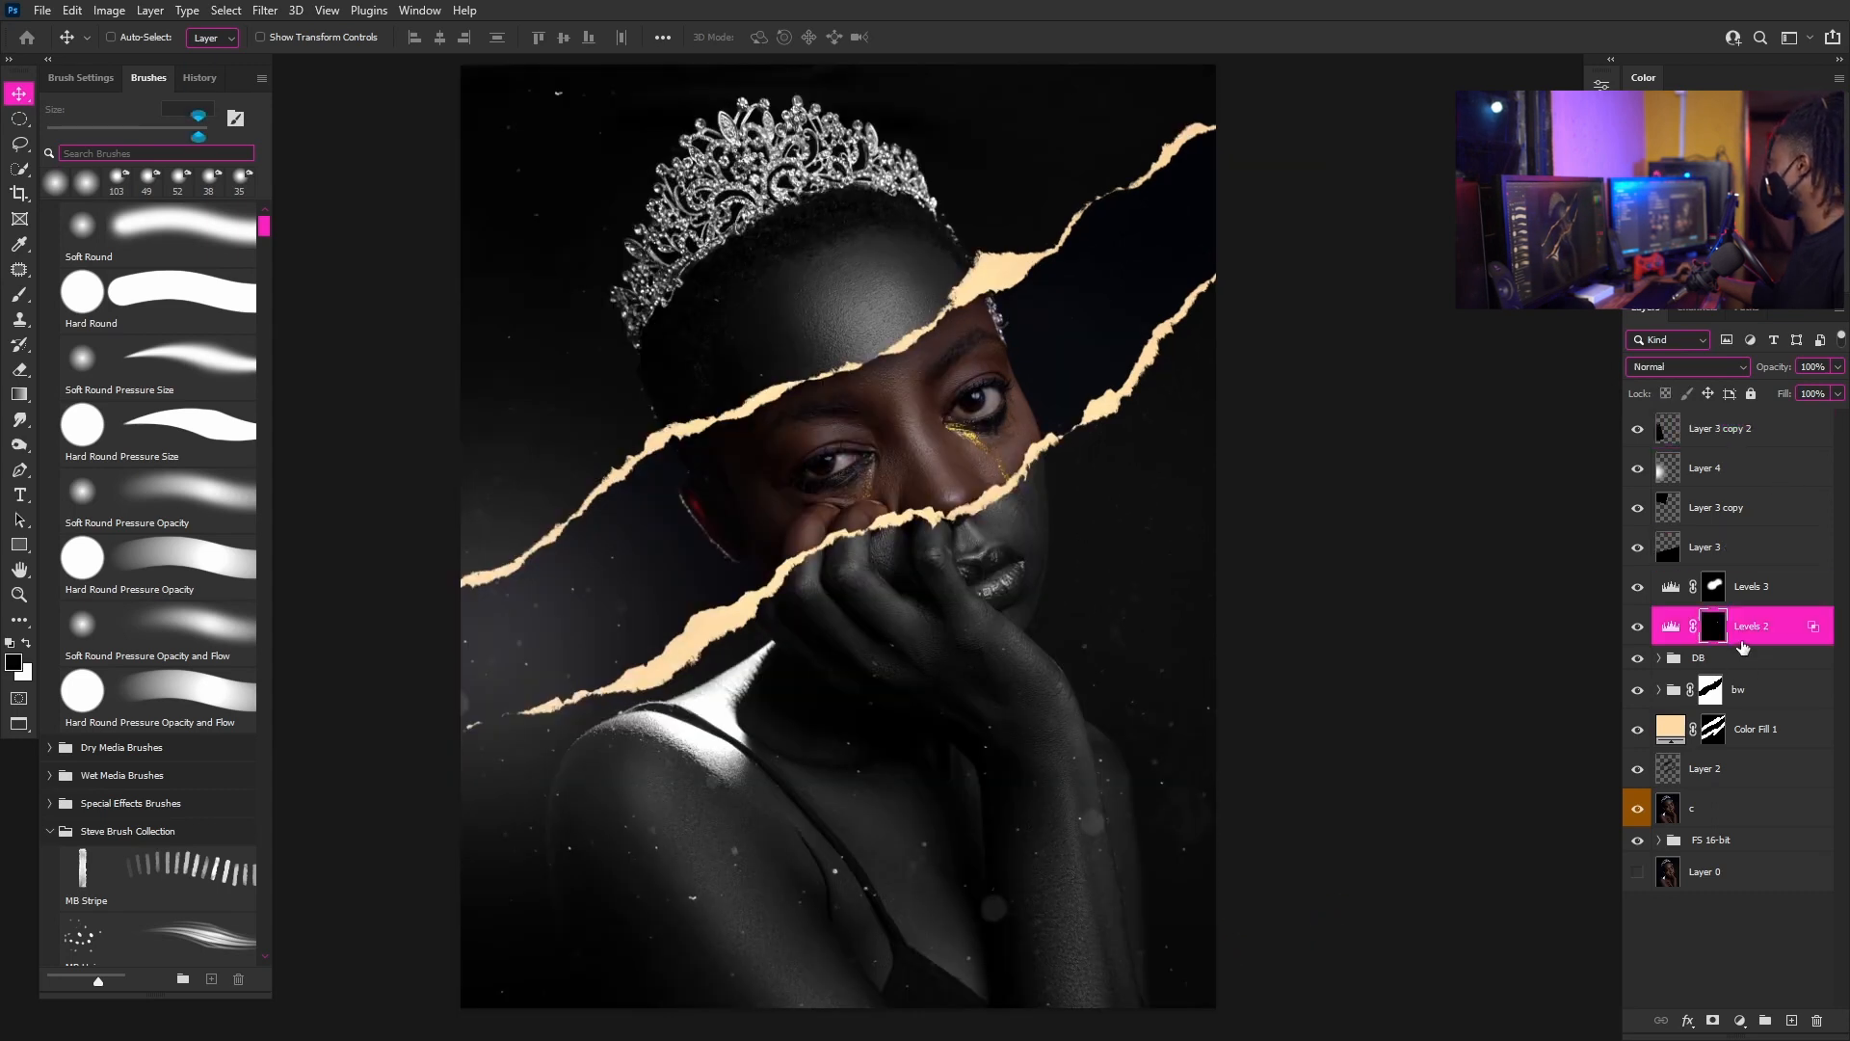
click(1750, 439)
click(1757, 629)
shift+click(1753, 441)
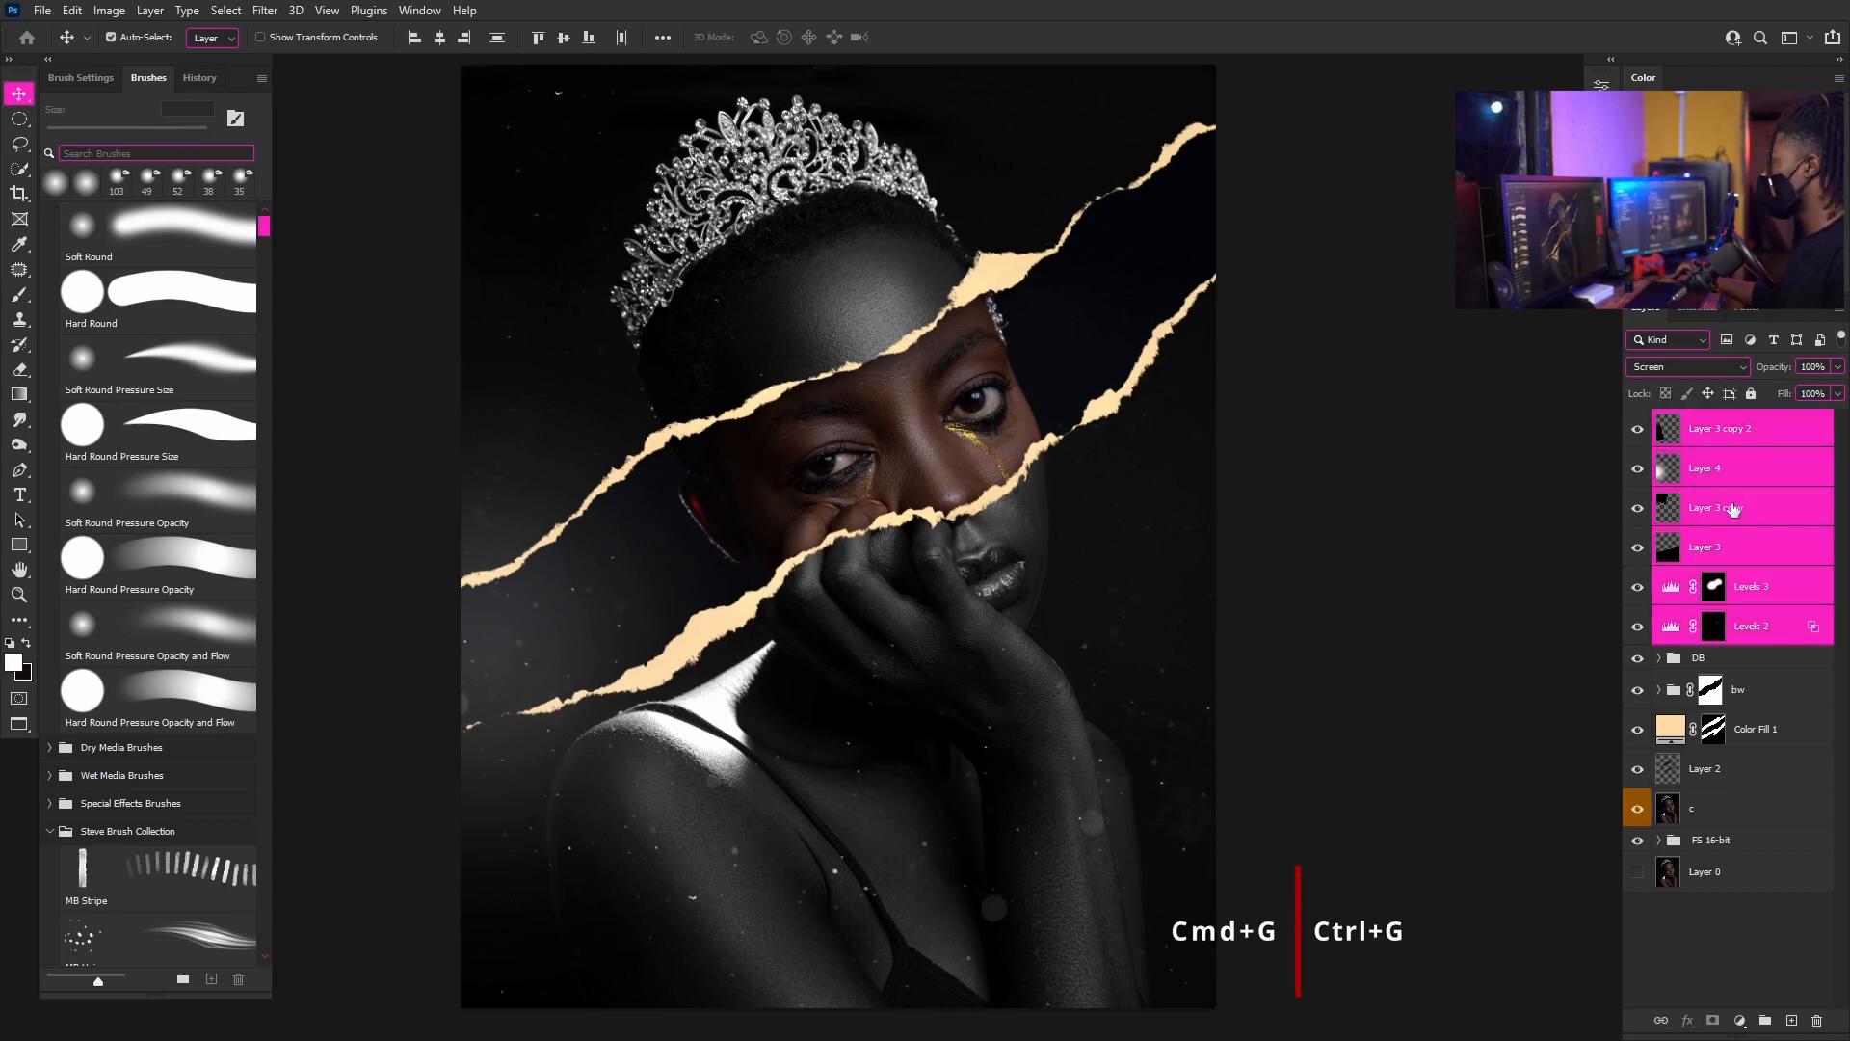
key(ctrl+g)
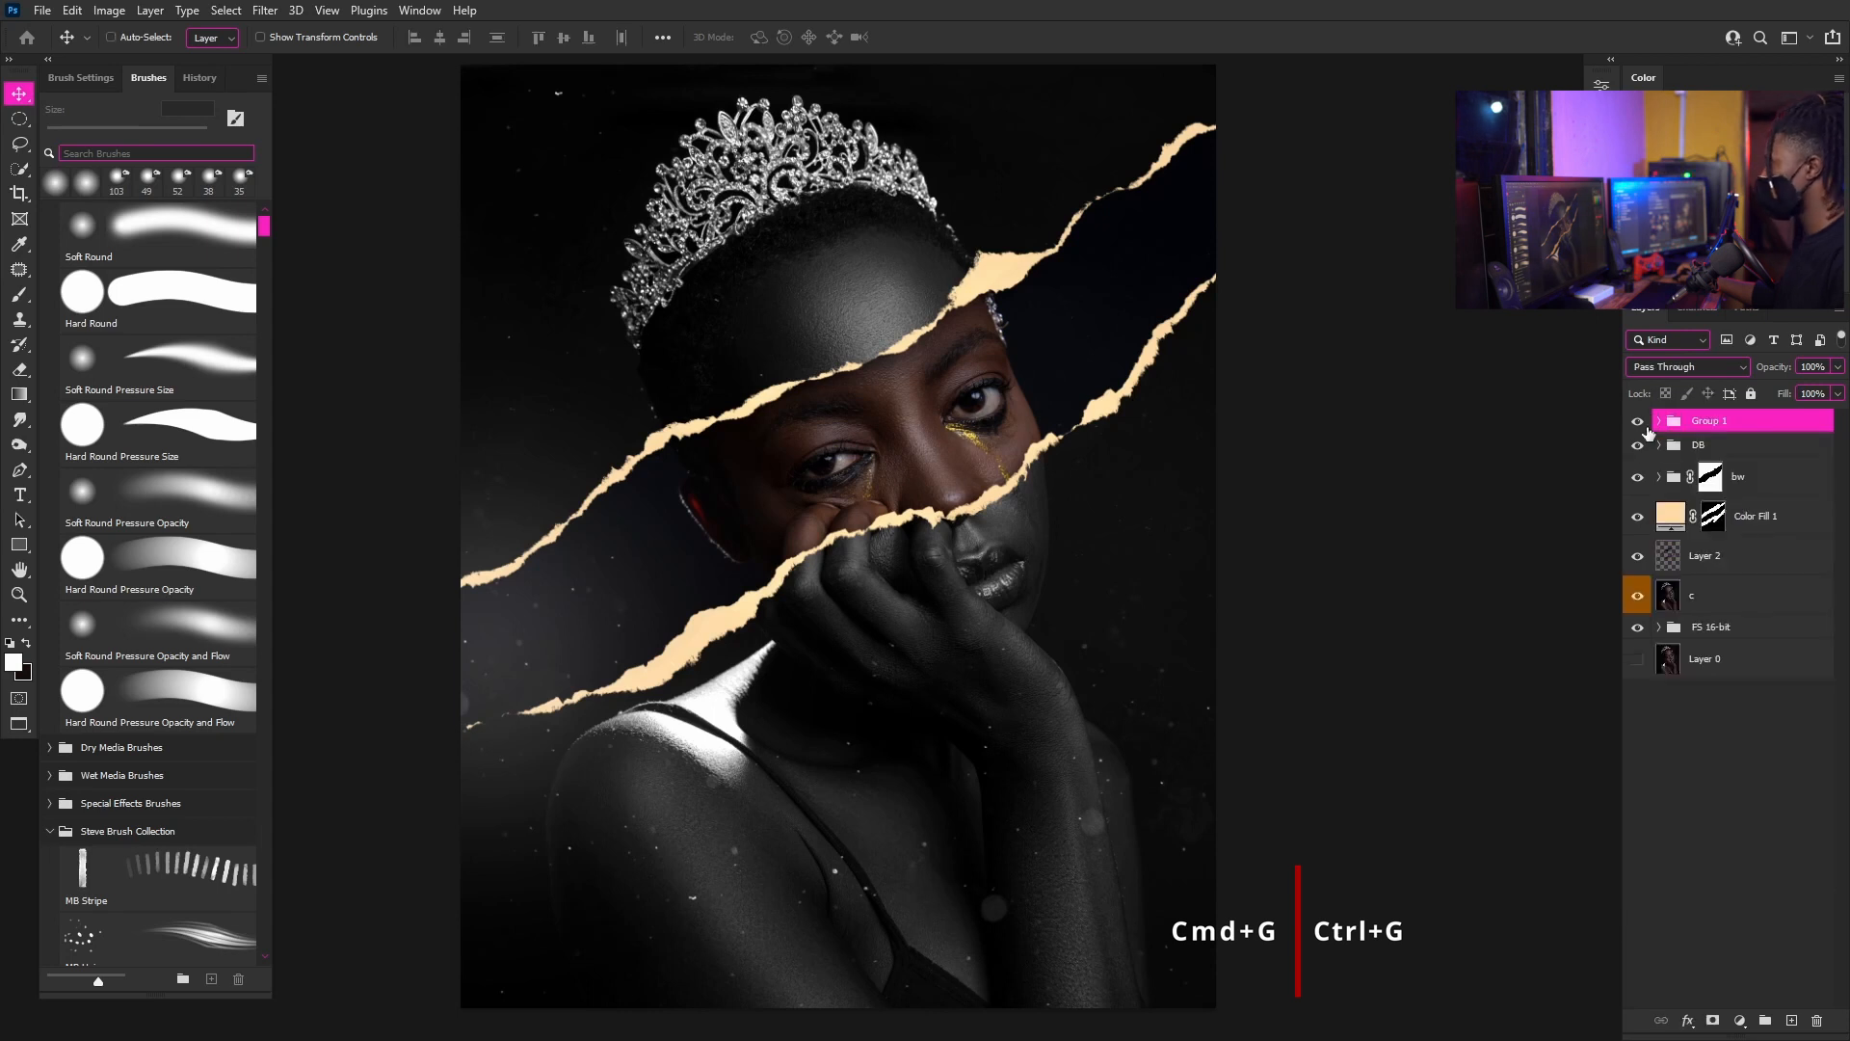
scroll(920, 453, up, 2)
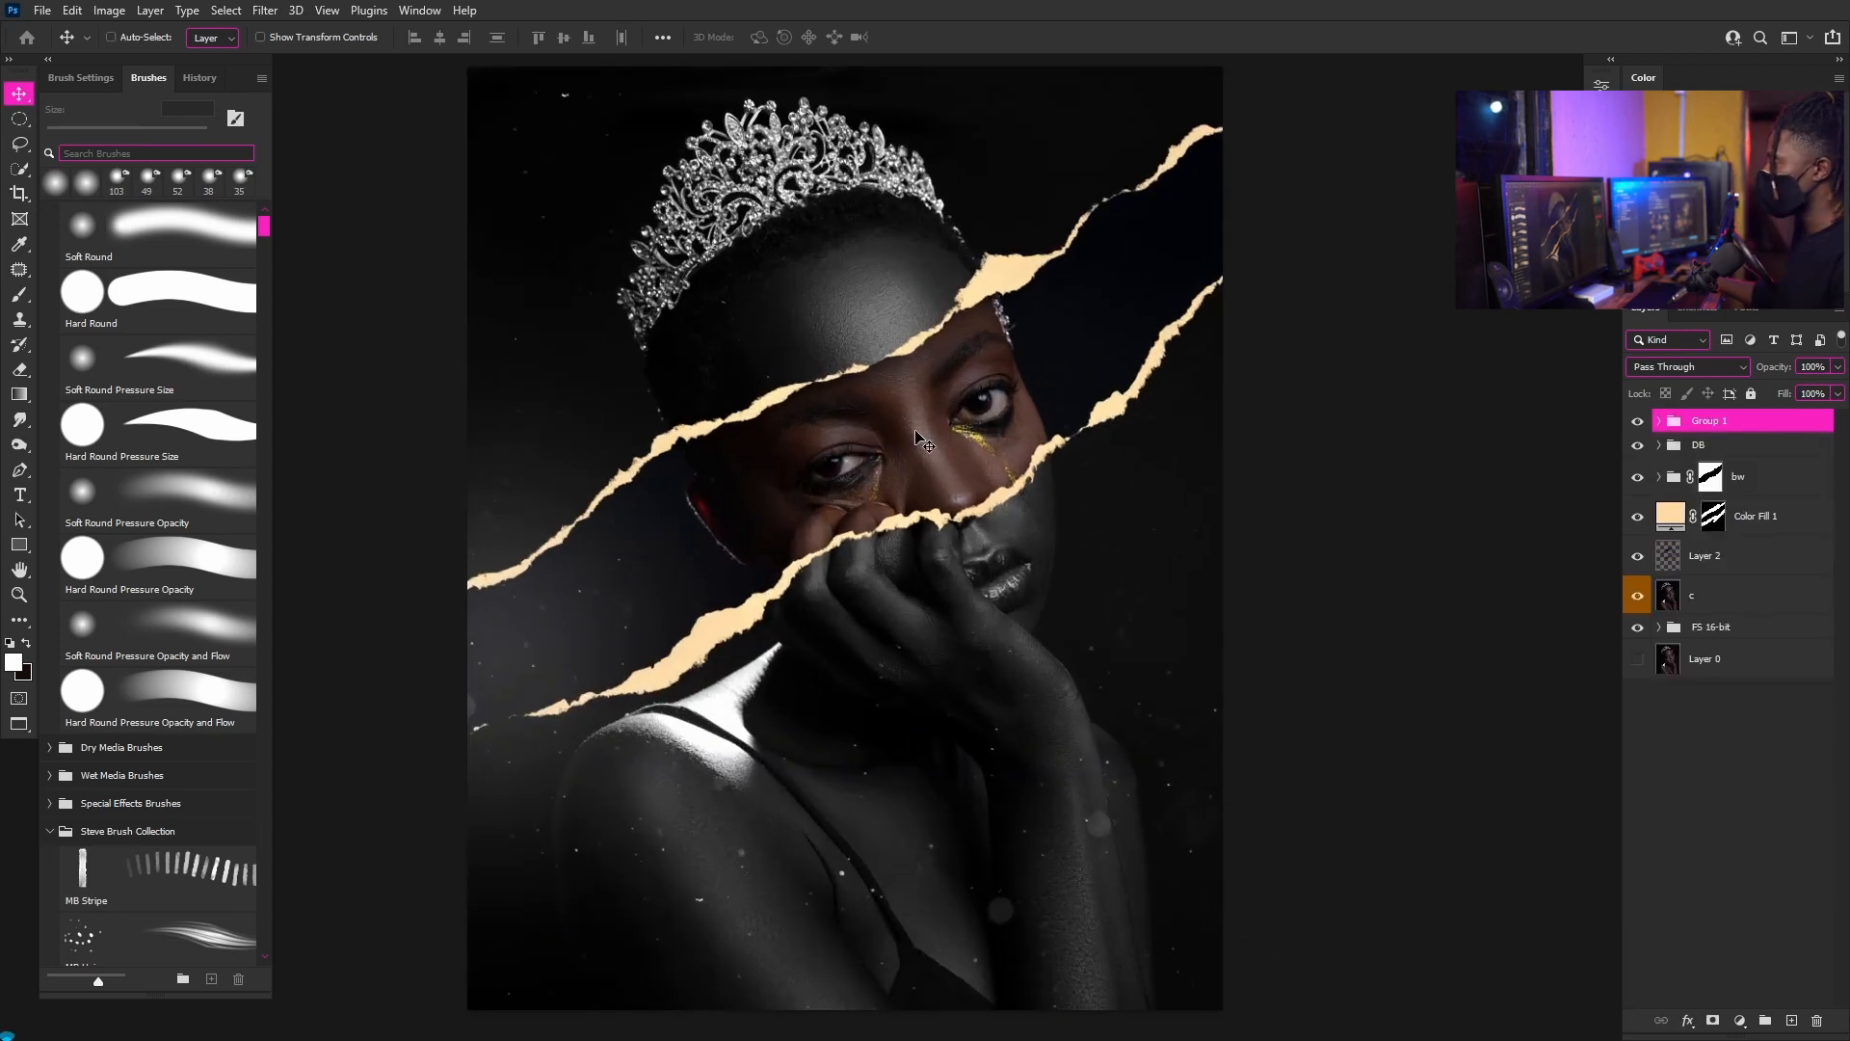
- Compare the current portrait with the finished artwork in _DSC4057-1.psb
scroll(915, 448, down, 5)
scroll(923, 439, up, 4)
scroll(1070, 385, down, 3)
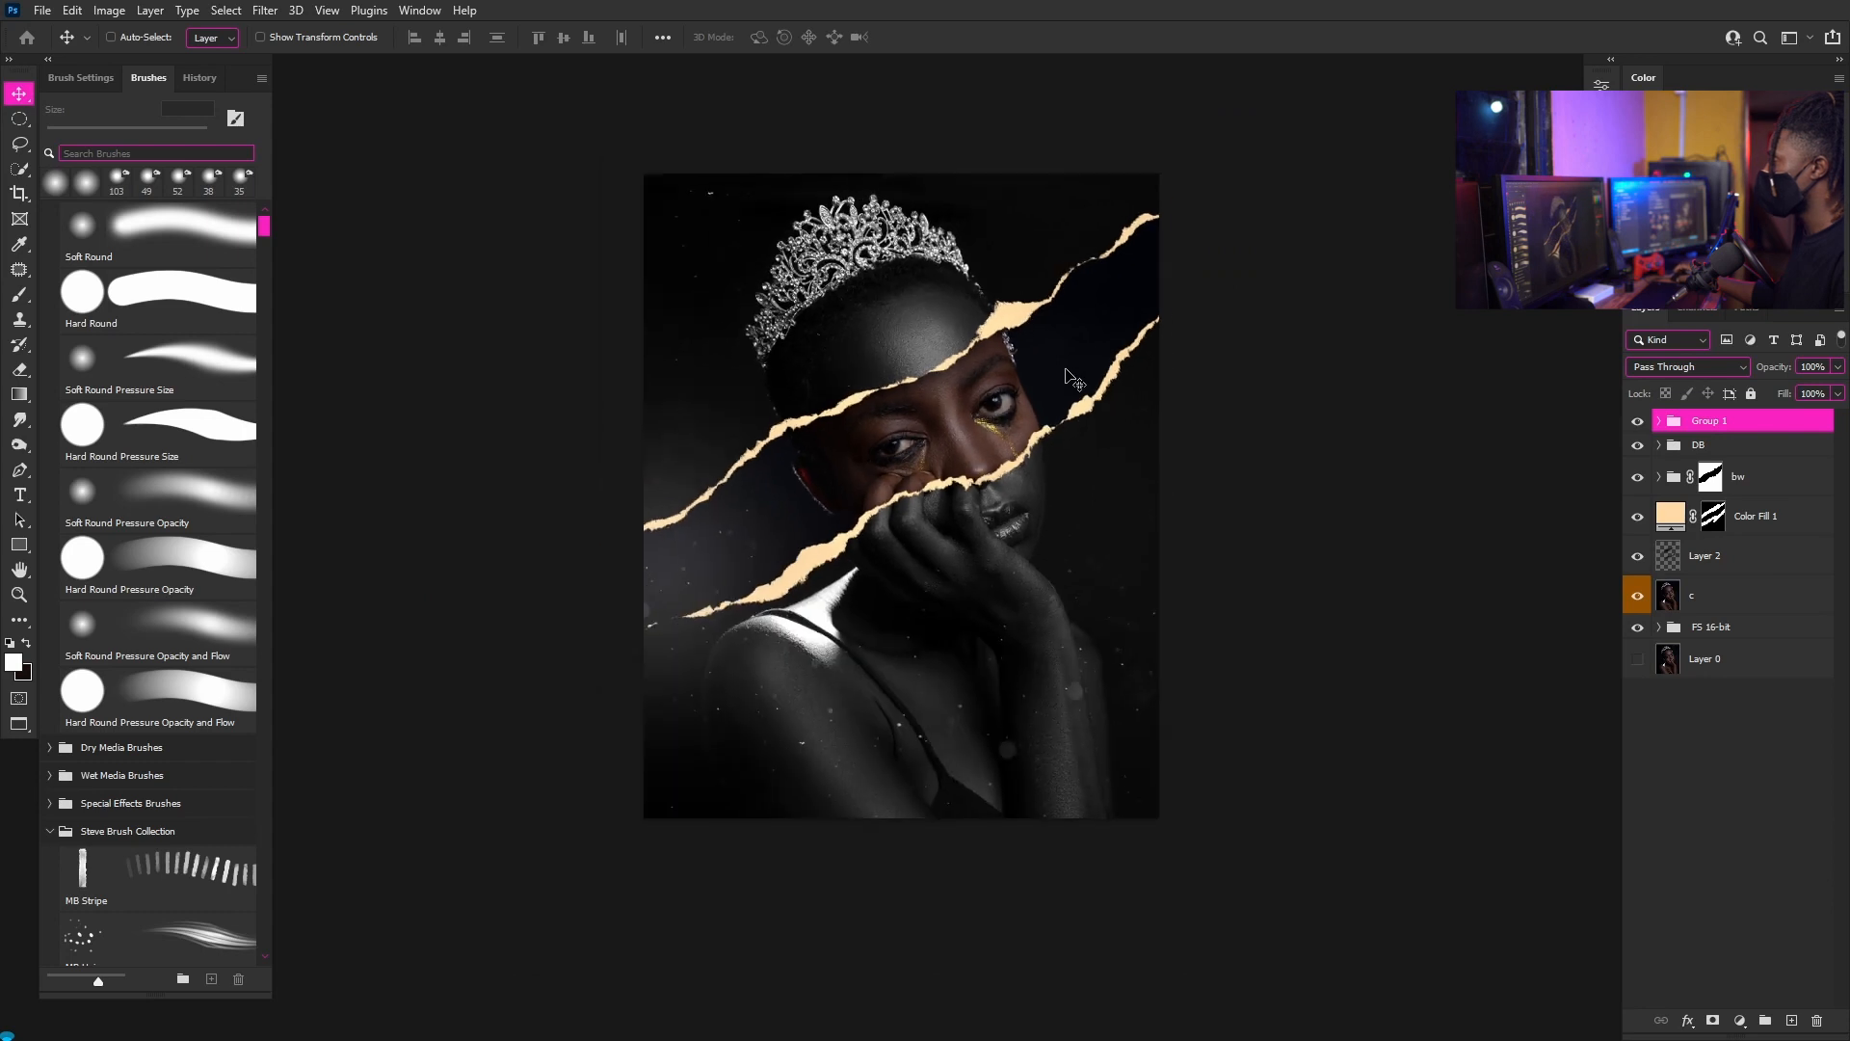
scroll(1069, 386, up, 2)
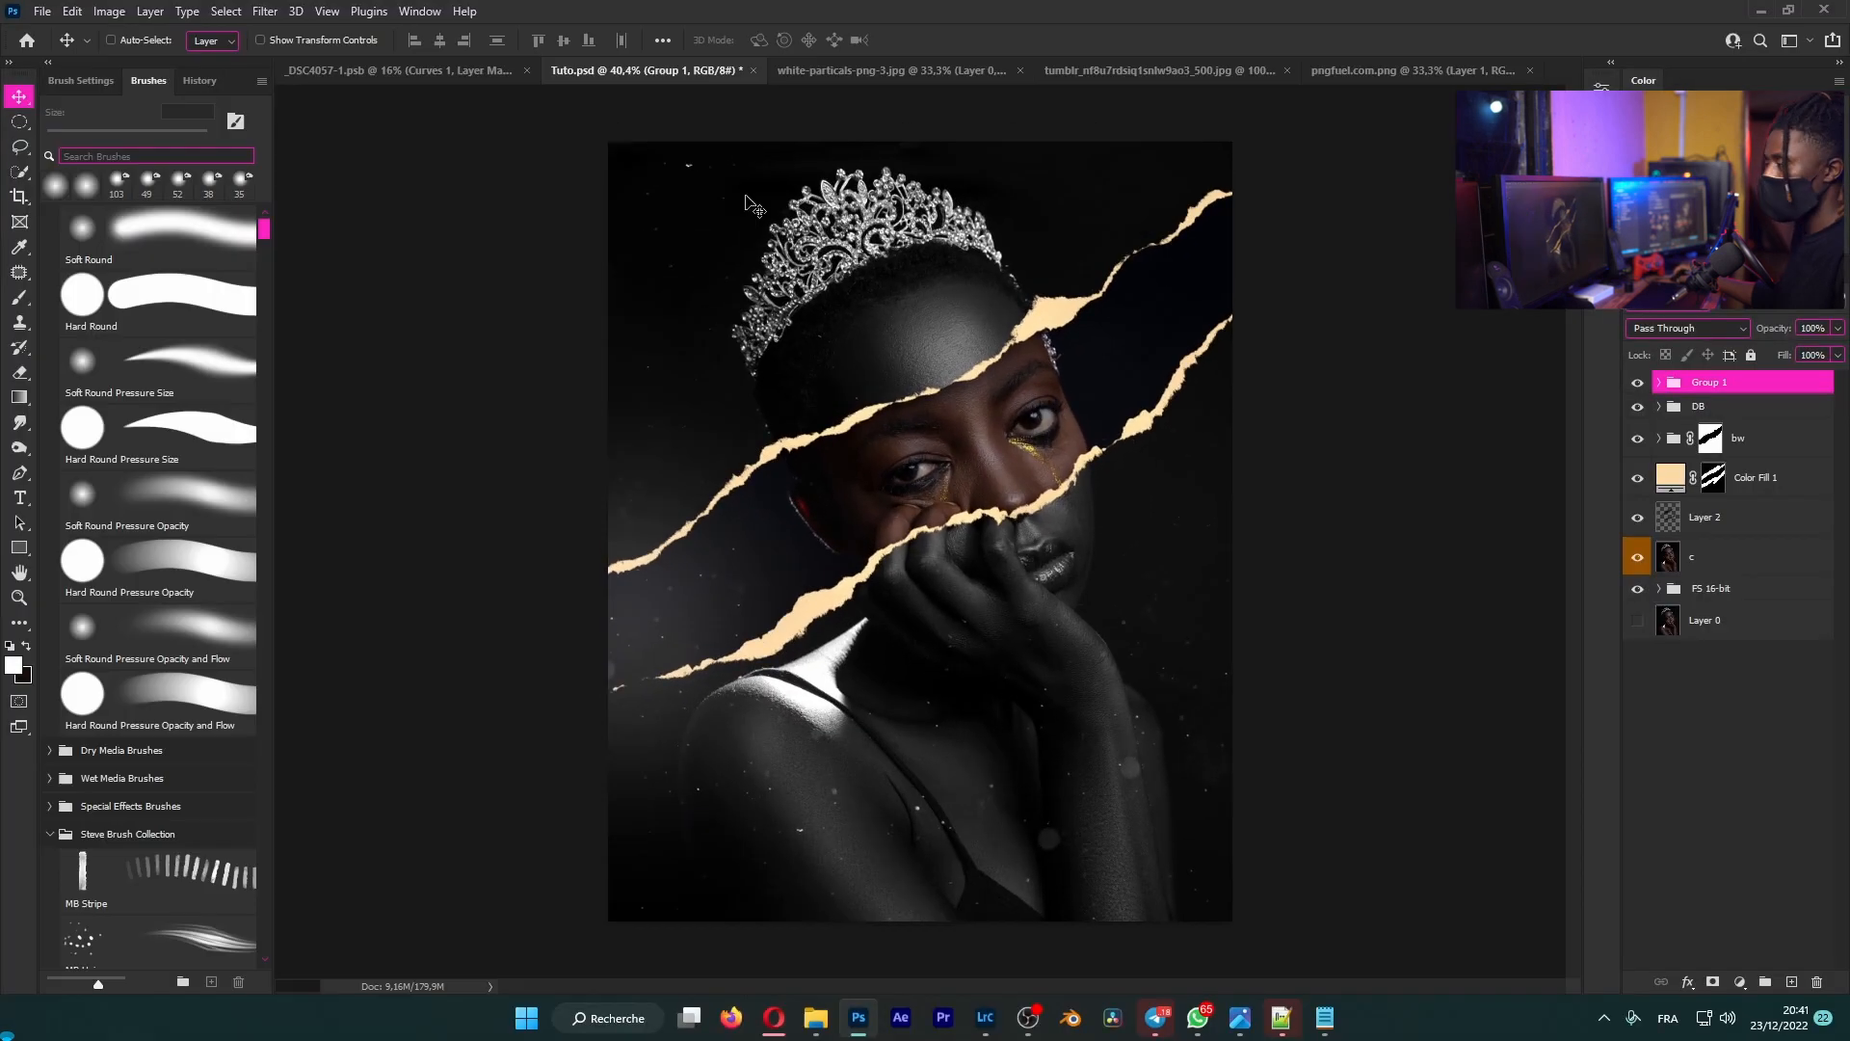
scroll(1211, 430, down, 1)
scroll(1211, 430, up, 1)
scroll(1210, 429, down, 1)
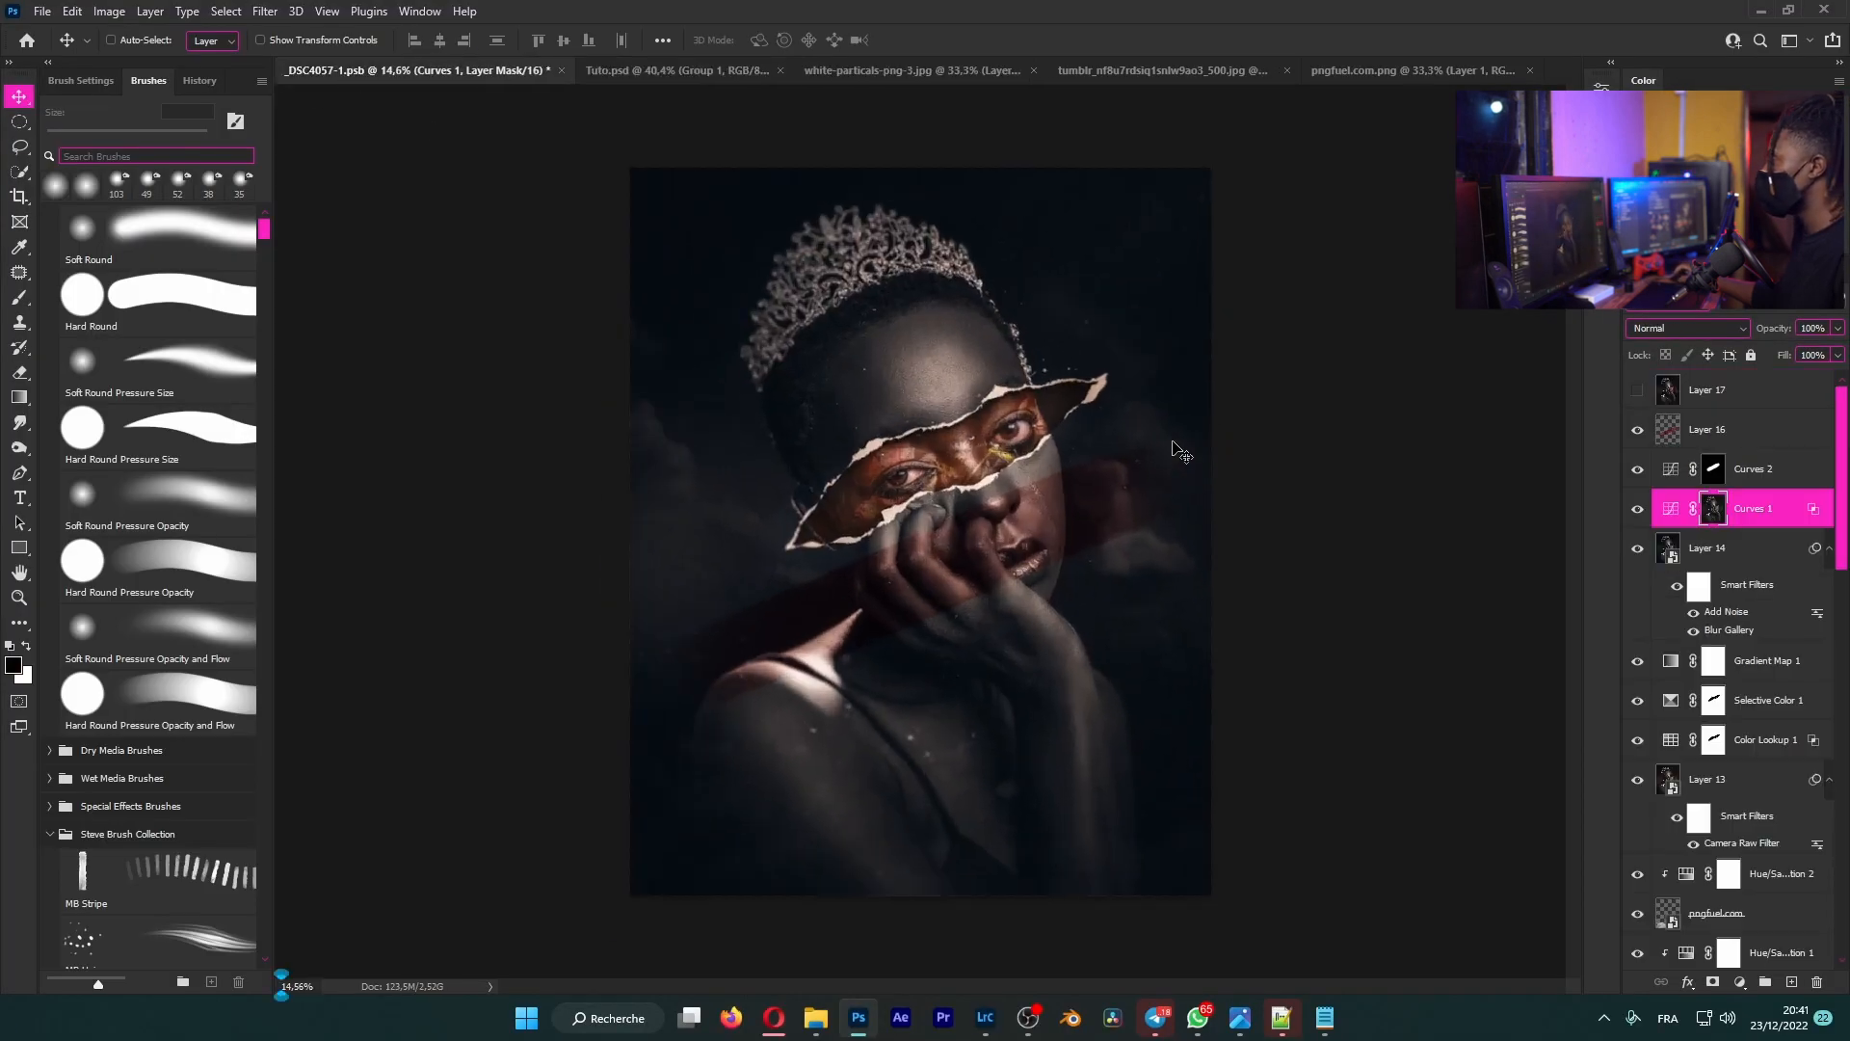
scroll(1093, 449, up, 2)
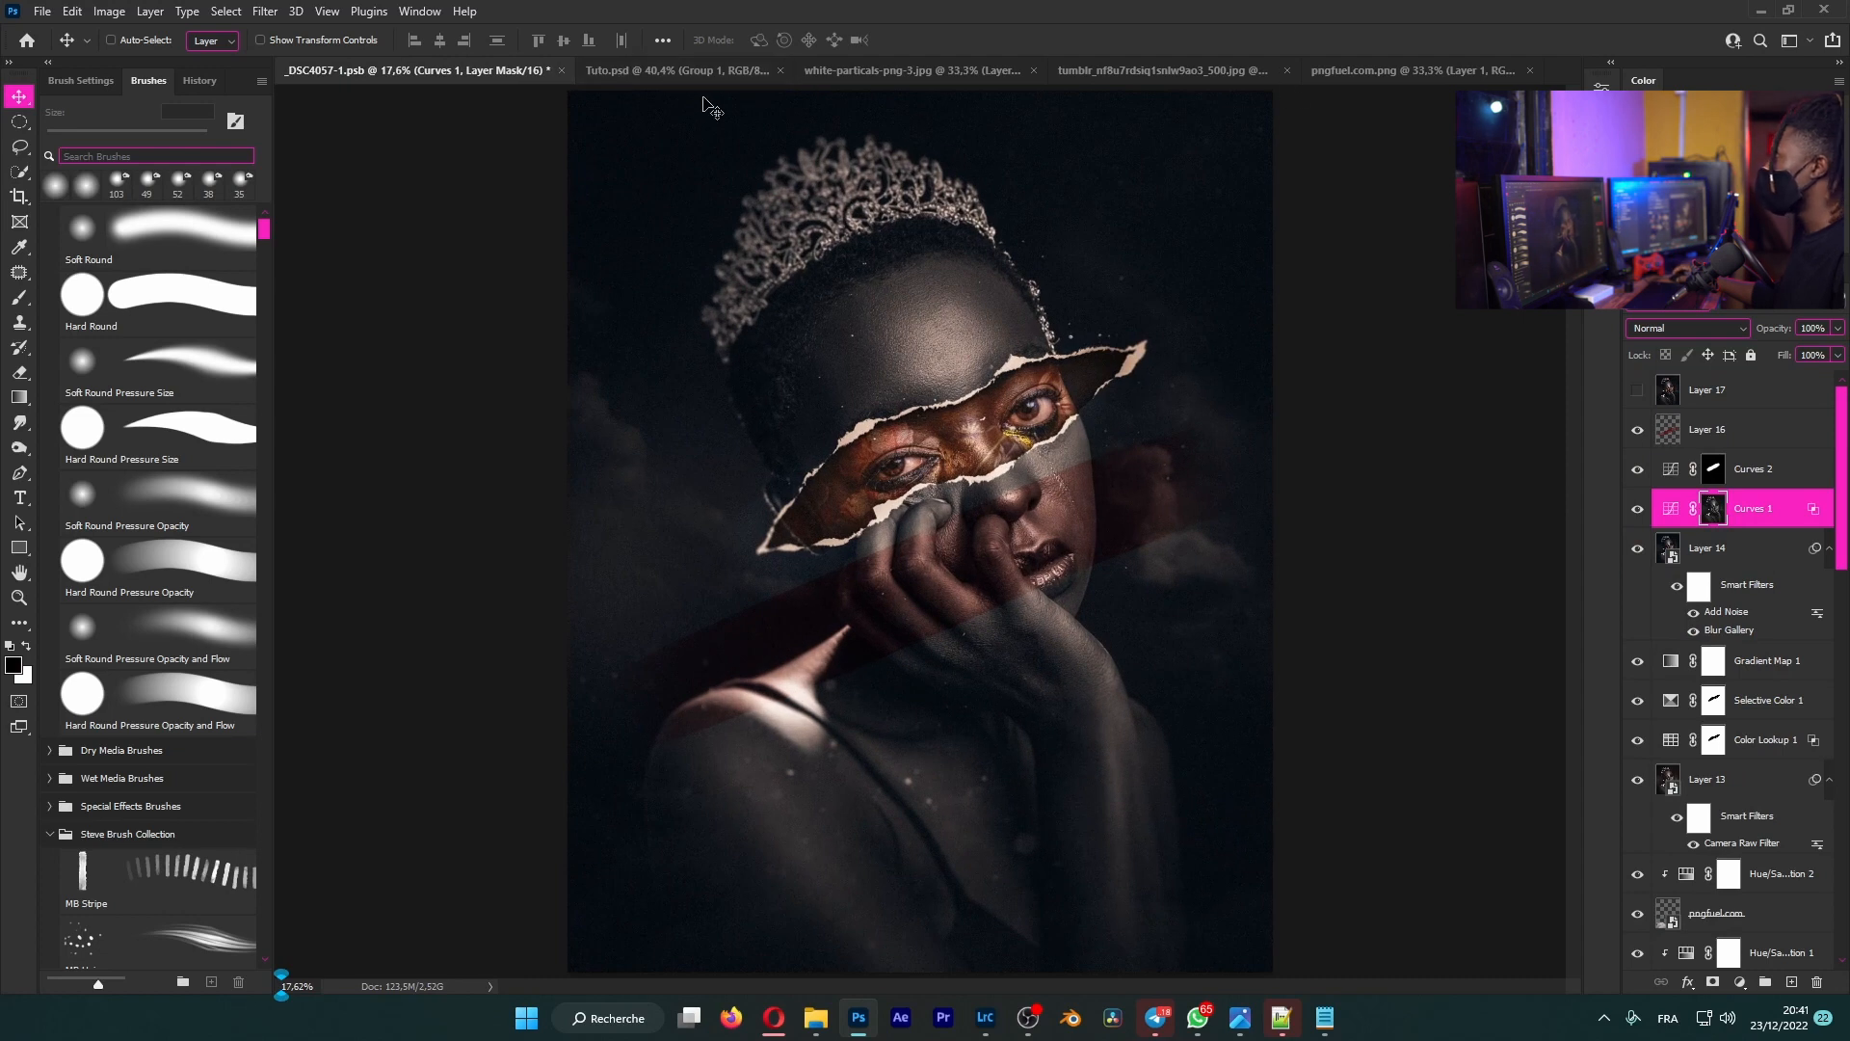
- Bring the dark cloudy sky from the tumblr image into Tuto.psd as the topmost layer, over the middle of the portrait
click(680, 72)
click(1366, 71)
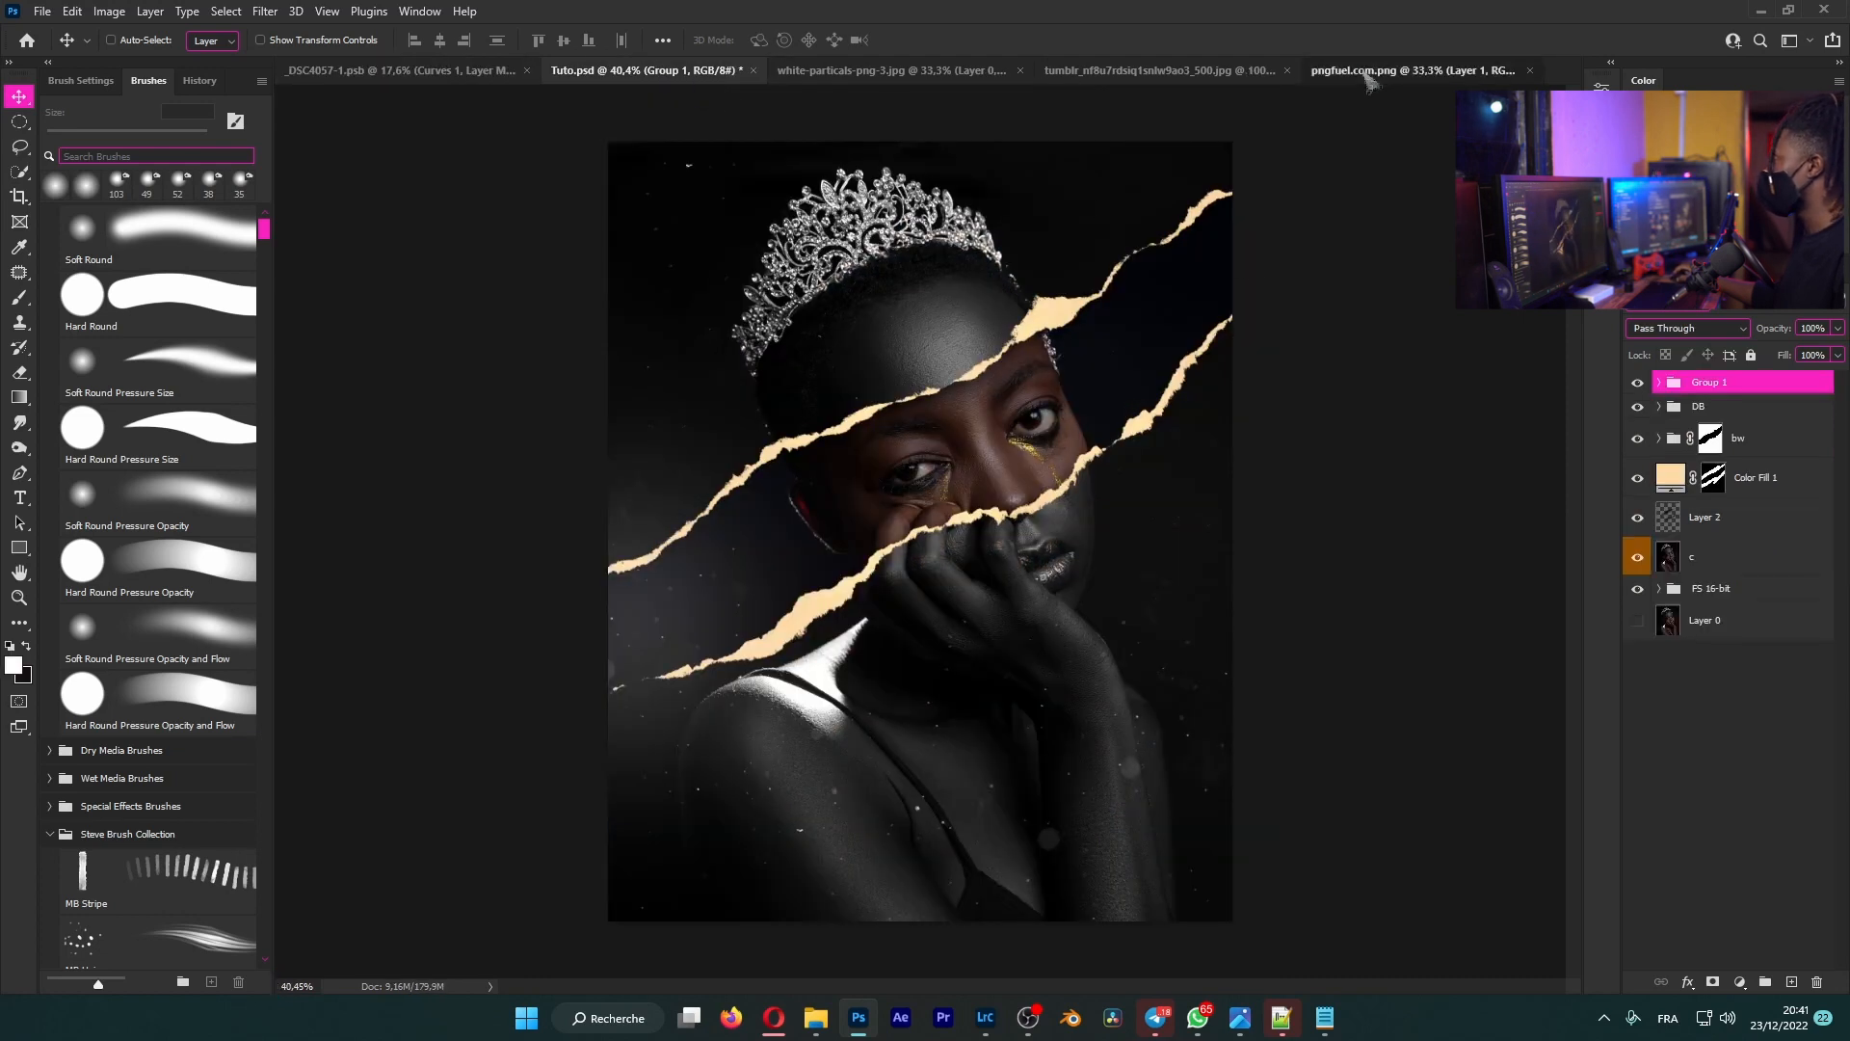
click(1123, 71)
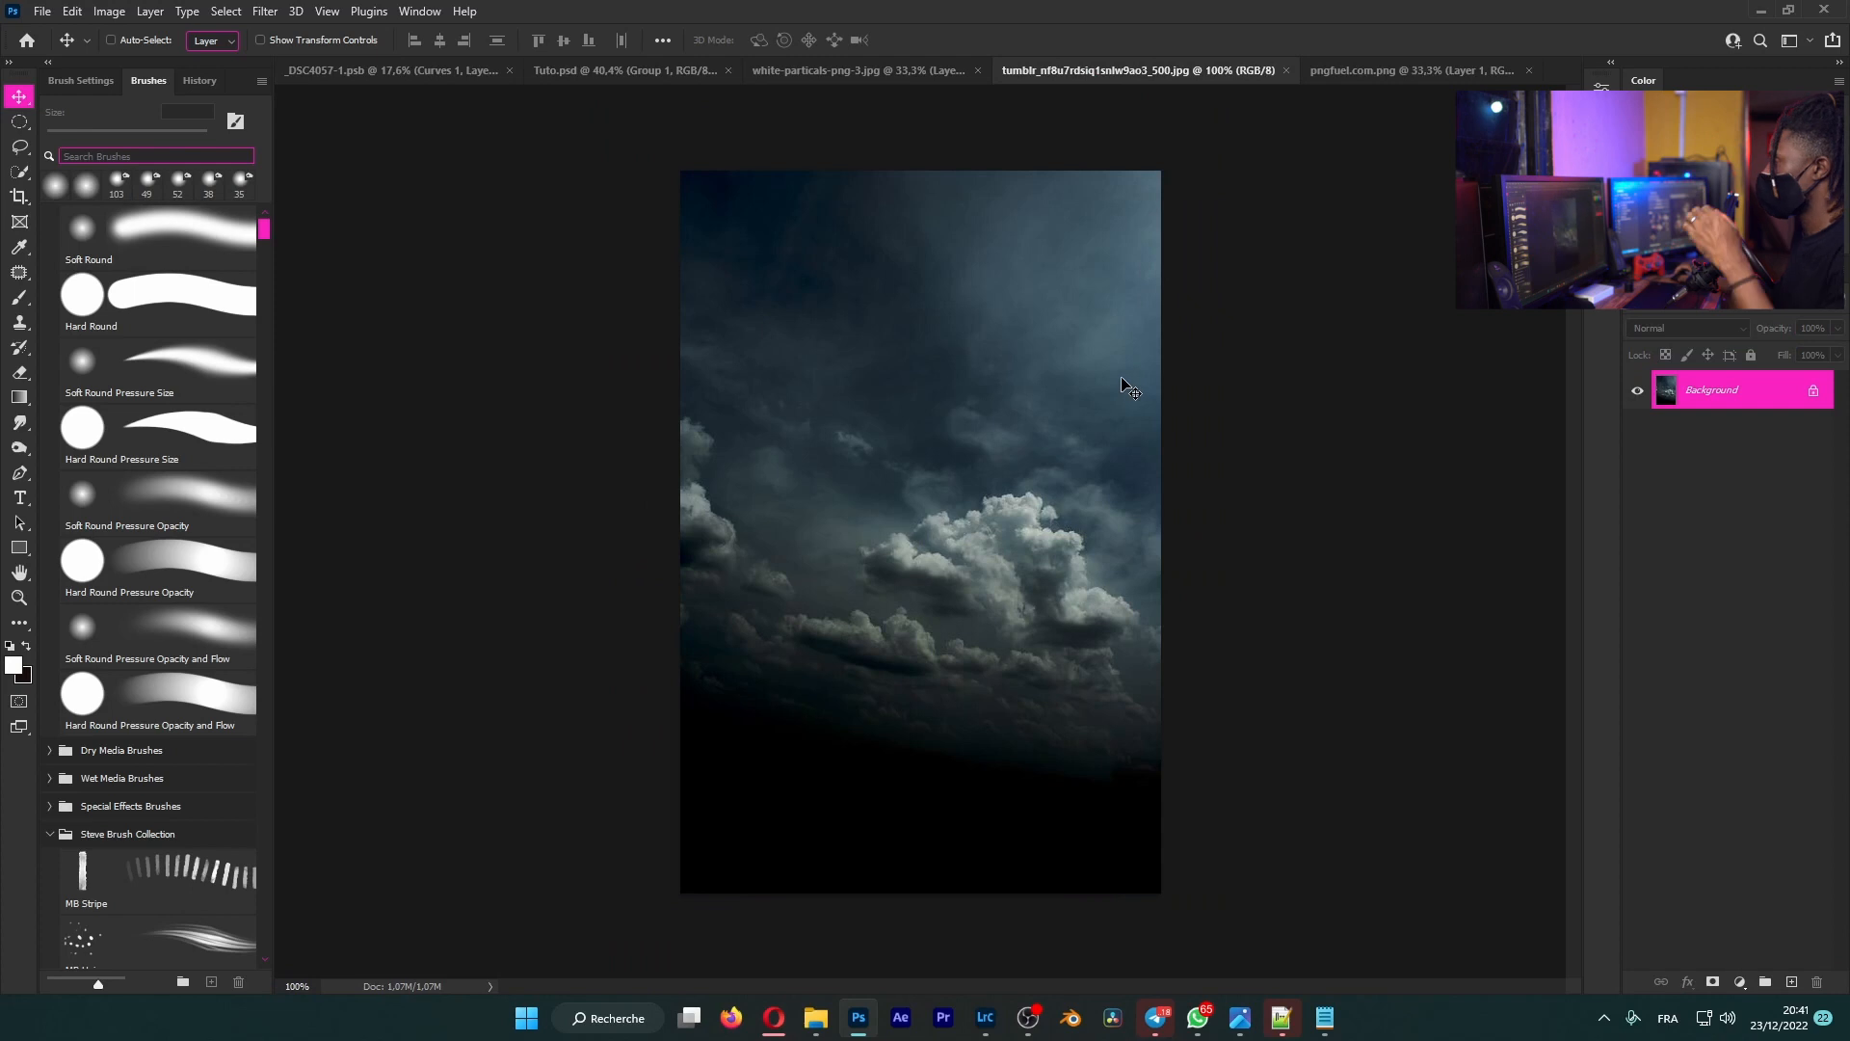
drag(1058, 533, 704, 144)
key(Return)
drag(1058, 631, 917, 644)
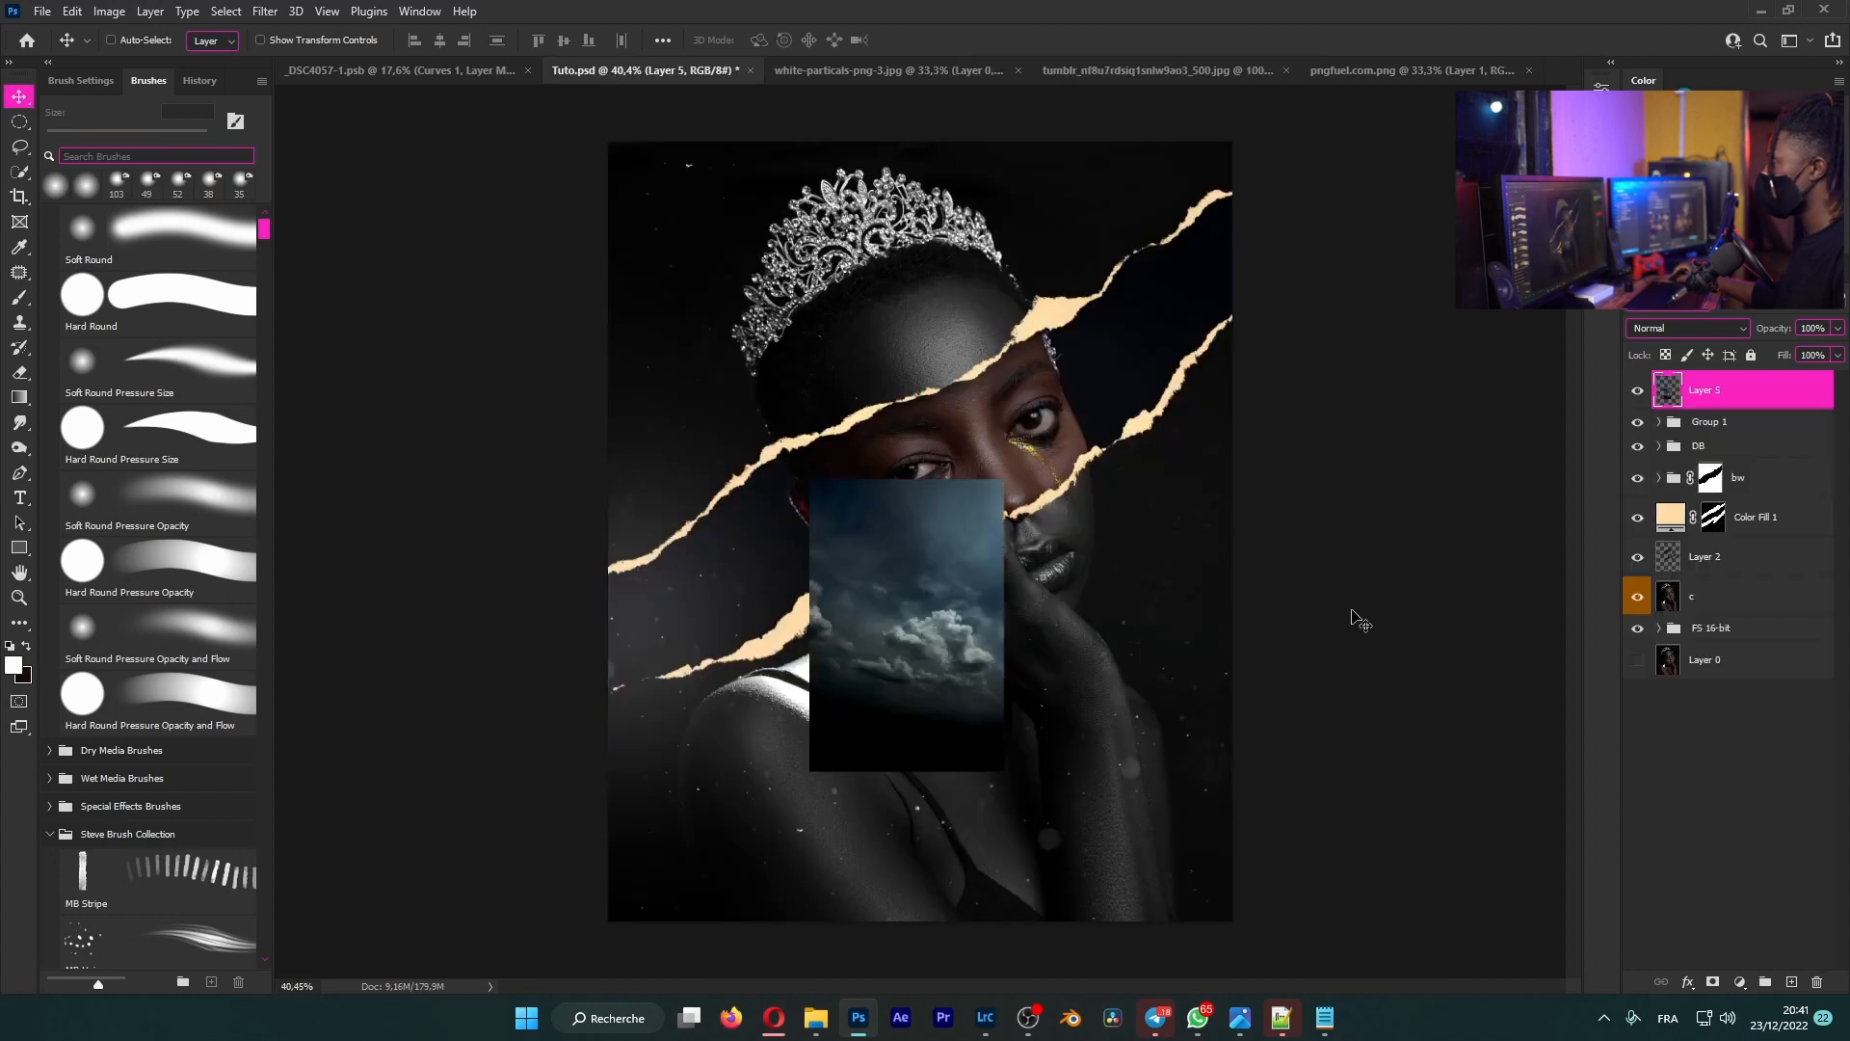
- Enlarge and position the sky with Free Transform so that it covers the whole portrait canvas
key(ctrl+t)
drag(815, 478, 649, 192)
scroll(1021, 803, down, 3)
drag(981, 704, 1082, 859)
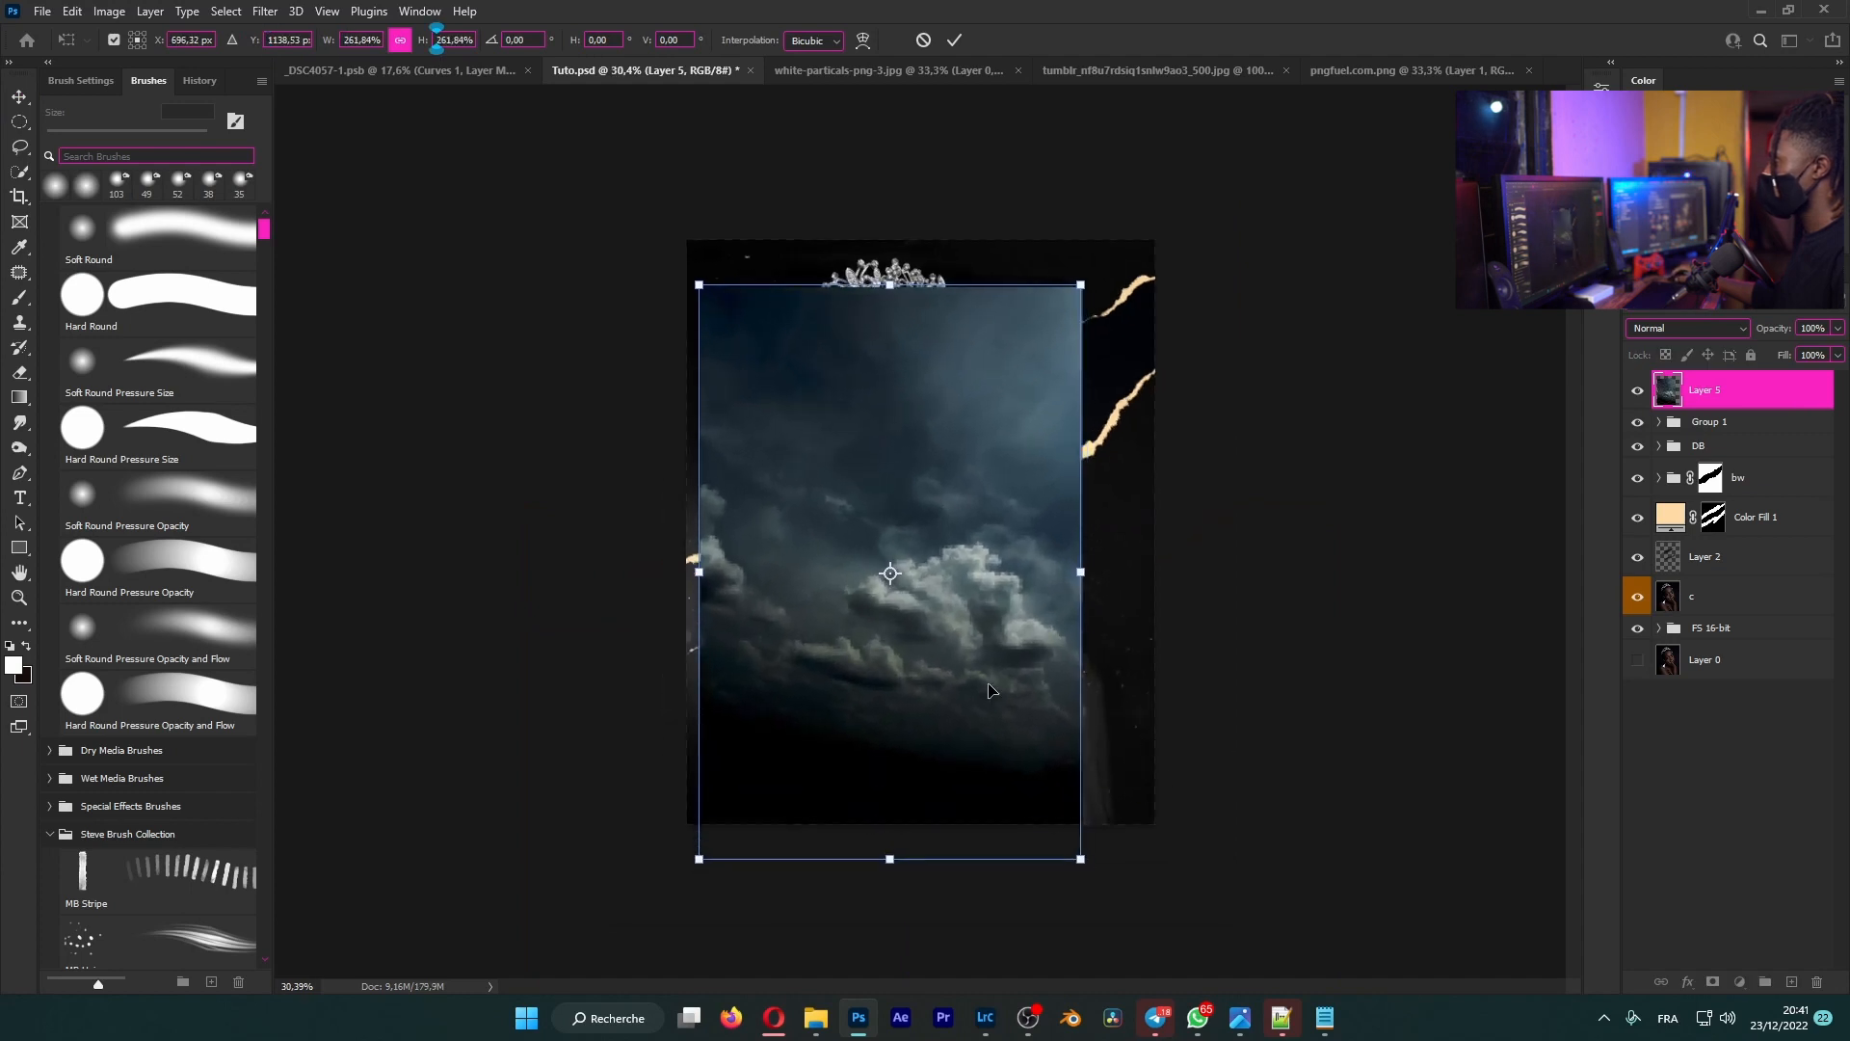
drag(1002, 655, 1039, 528)
drag(1111, 451, 1154, 451)
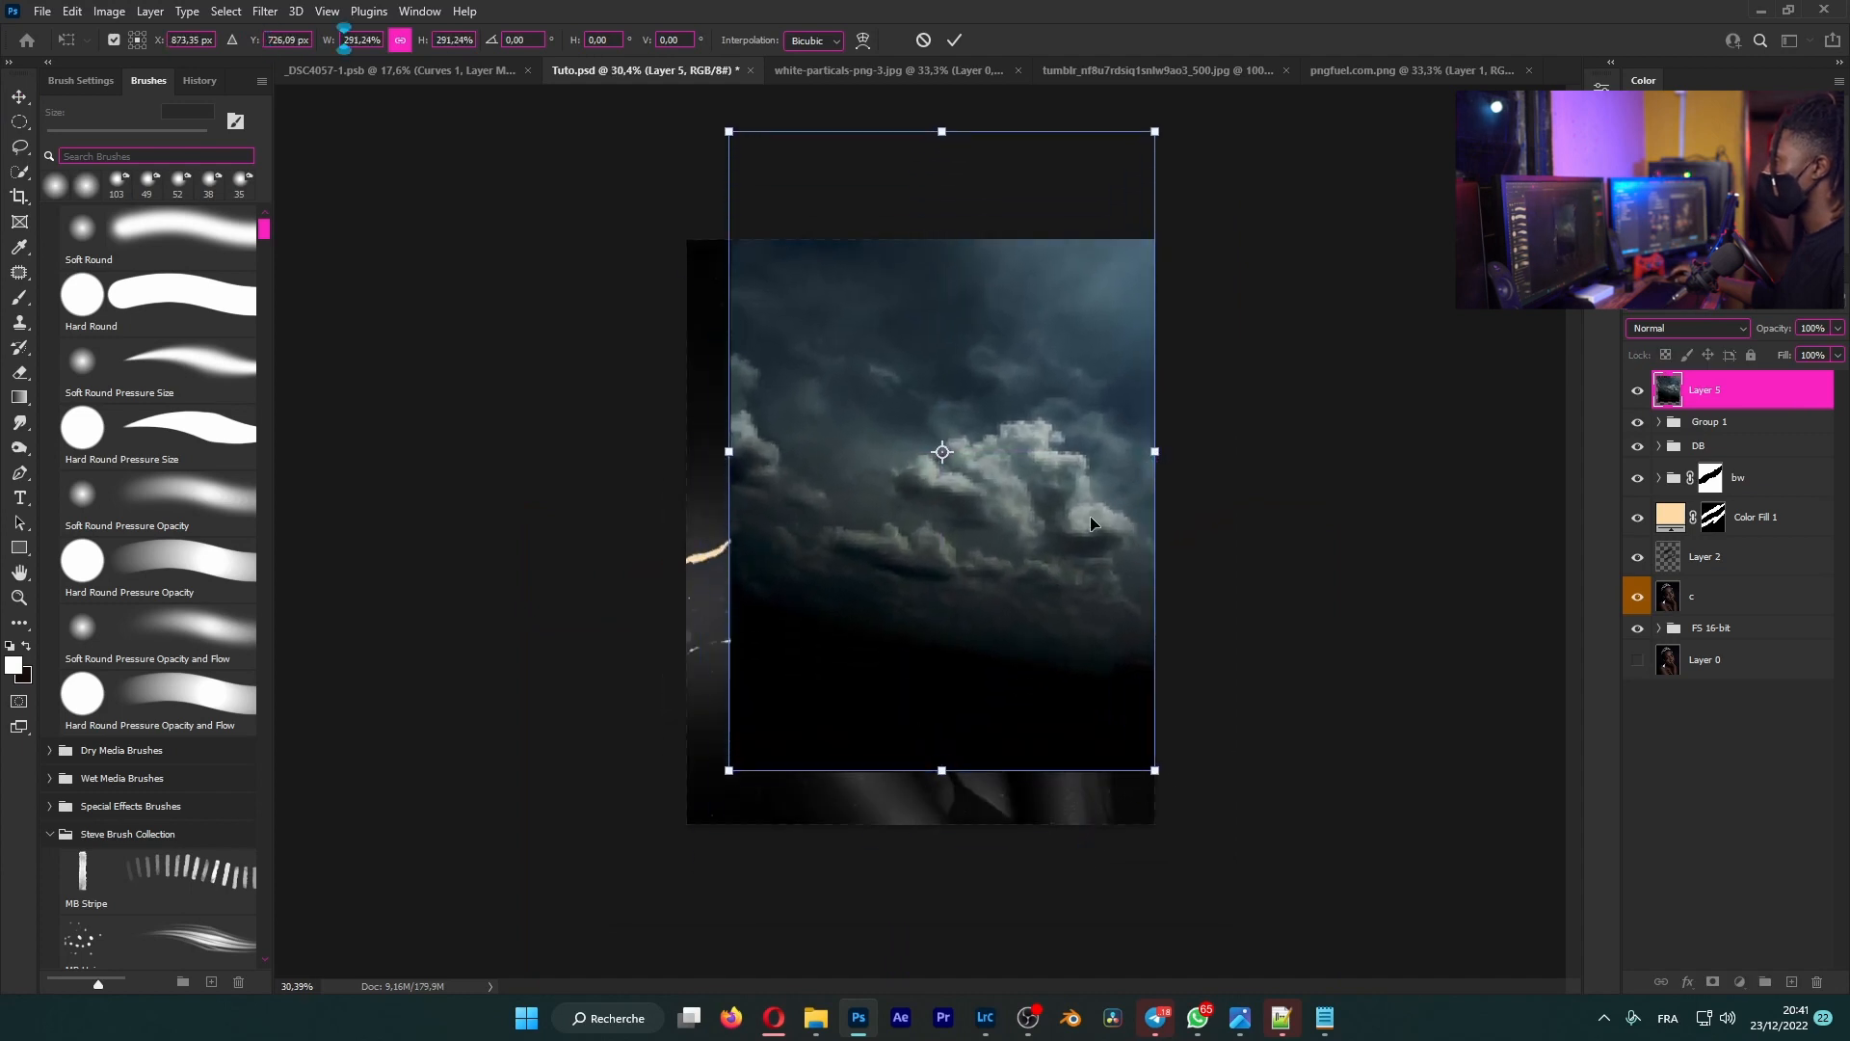
drag(1072, 526, 1117, 578)
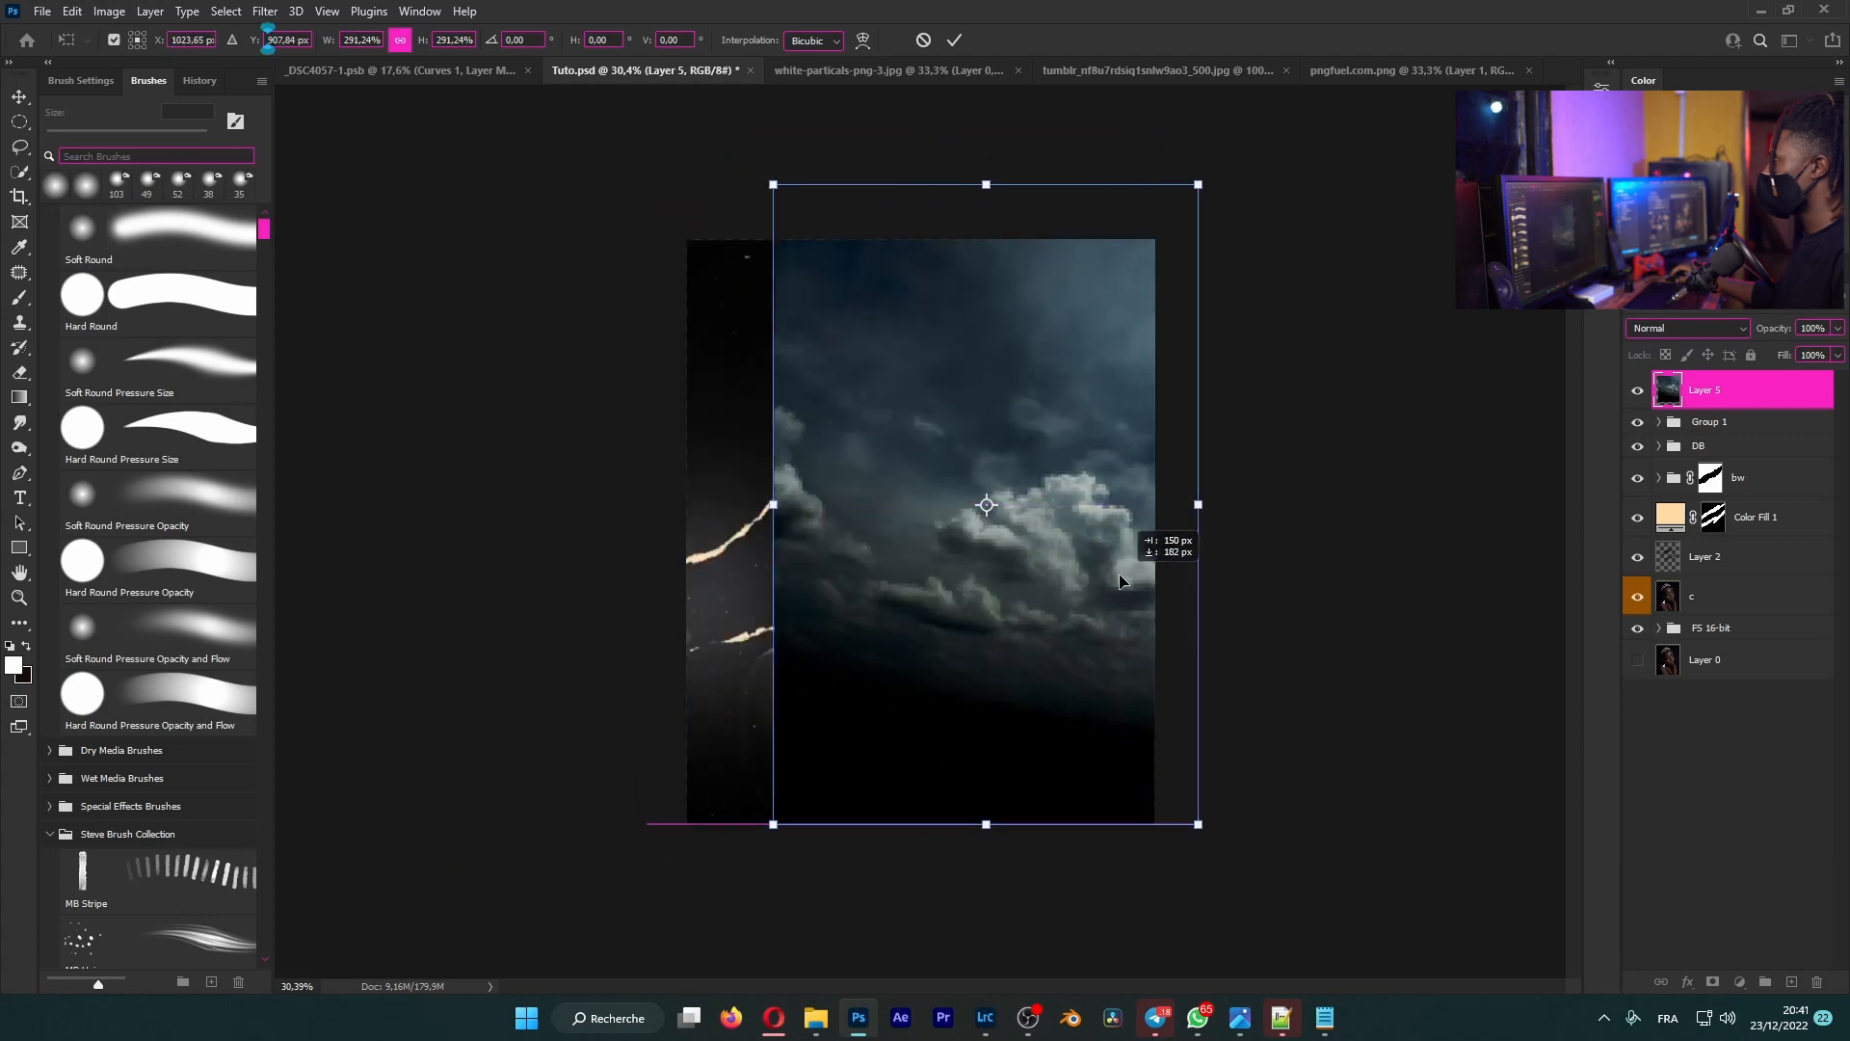
drag(774, 507, 686, 505)
key(Return)
- Lower the sky layer's opacity to 39% and check the portrait with the sky hidden and shown
scroll(686, 505, up, 1)
click(1838, 329)
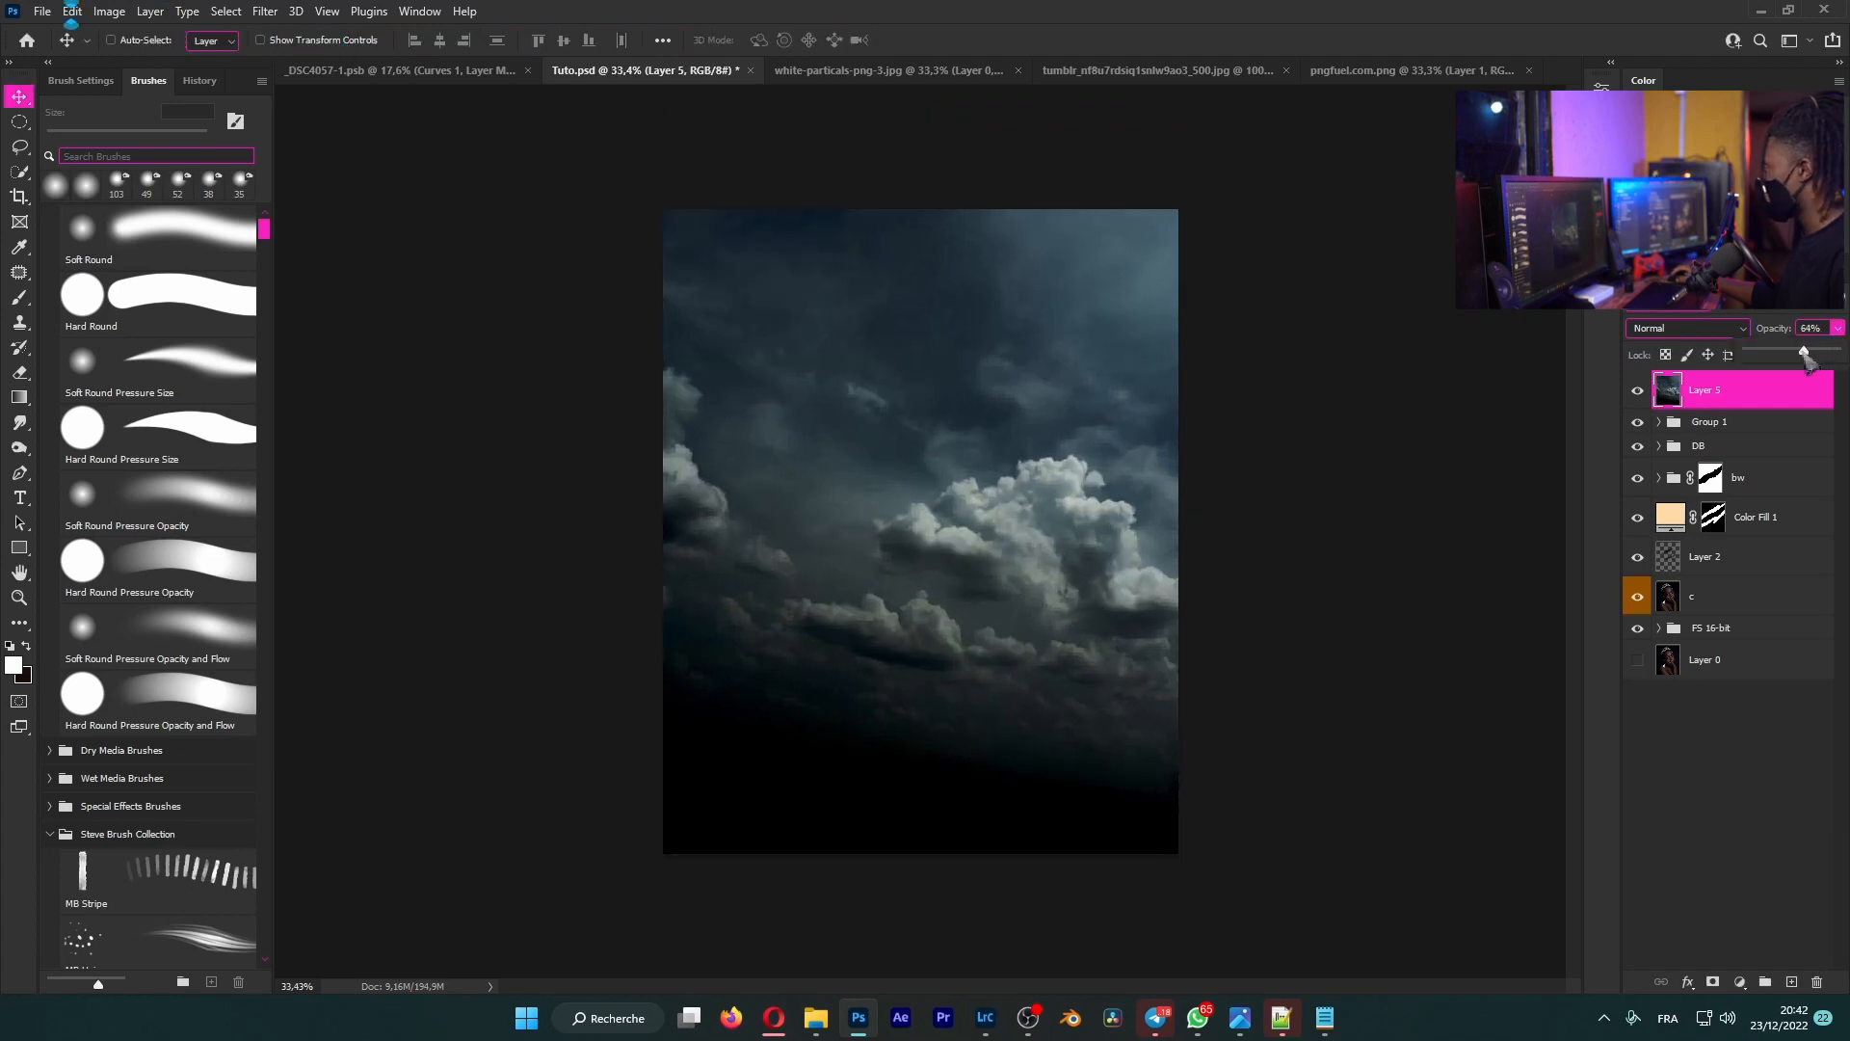
drag(1791, 354, 1786, 354)
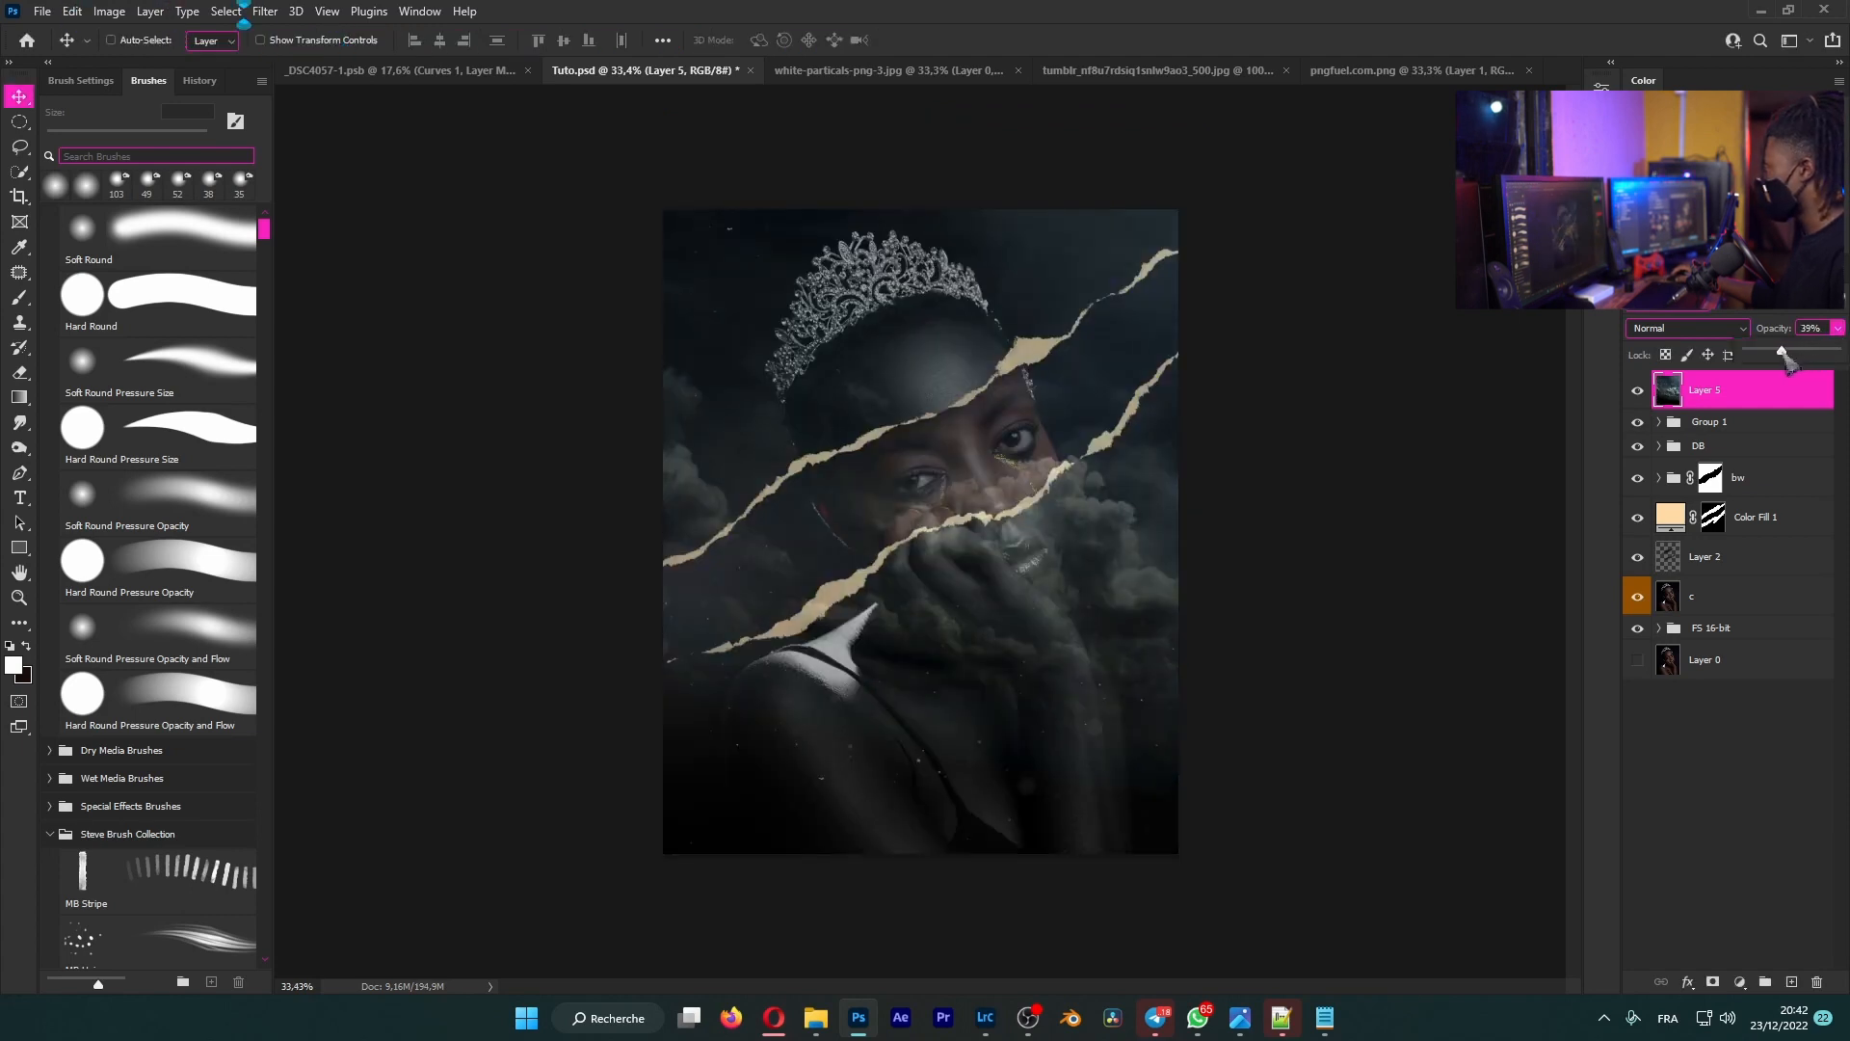
drag(1789, 360, 1787, 360)
click(1634, 391)
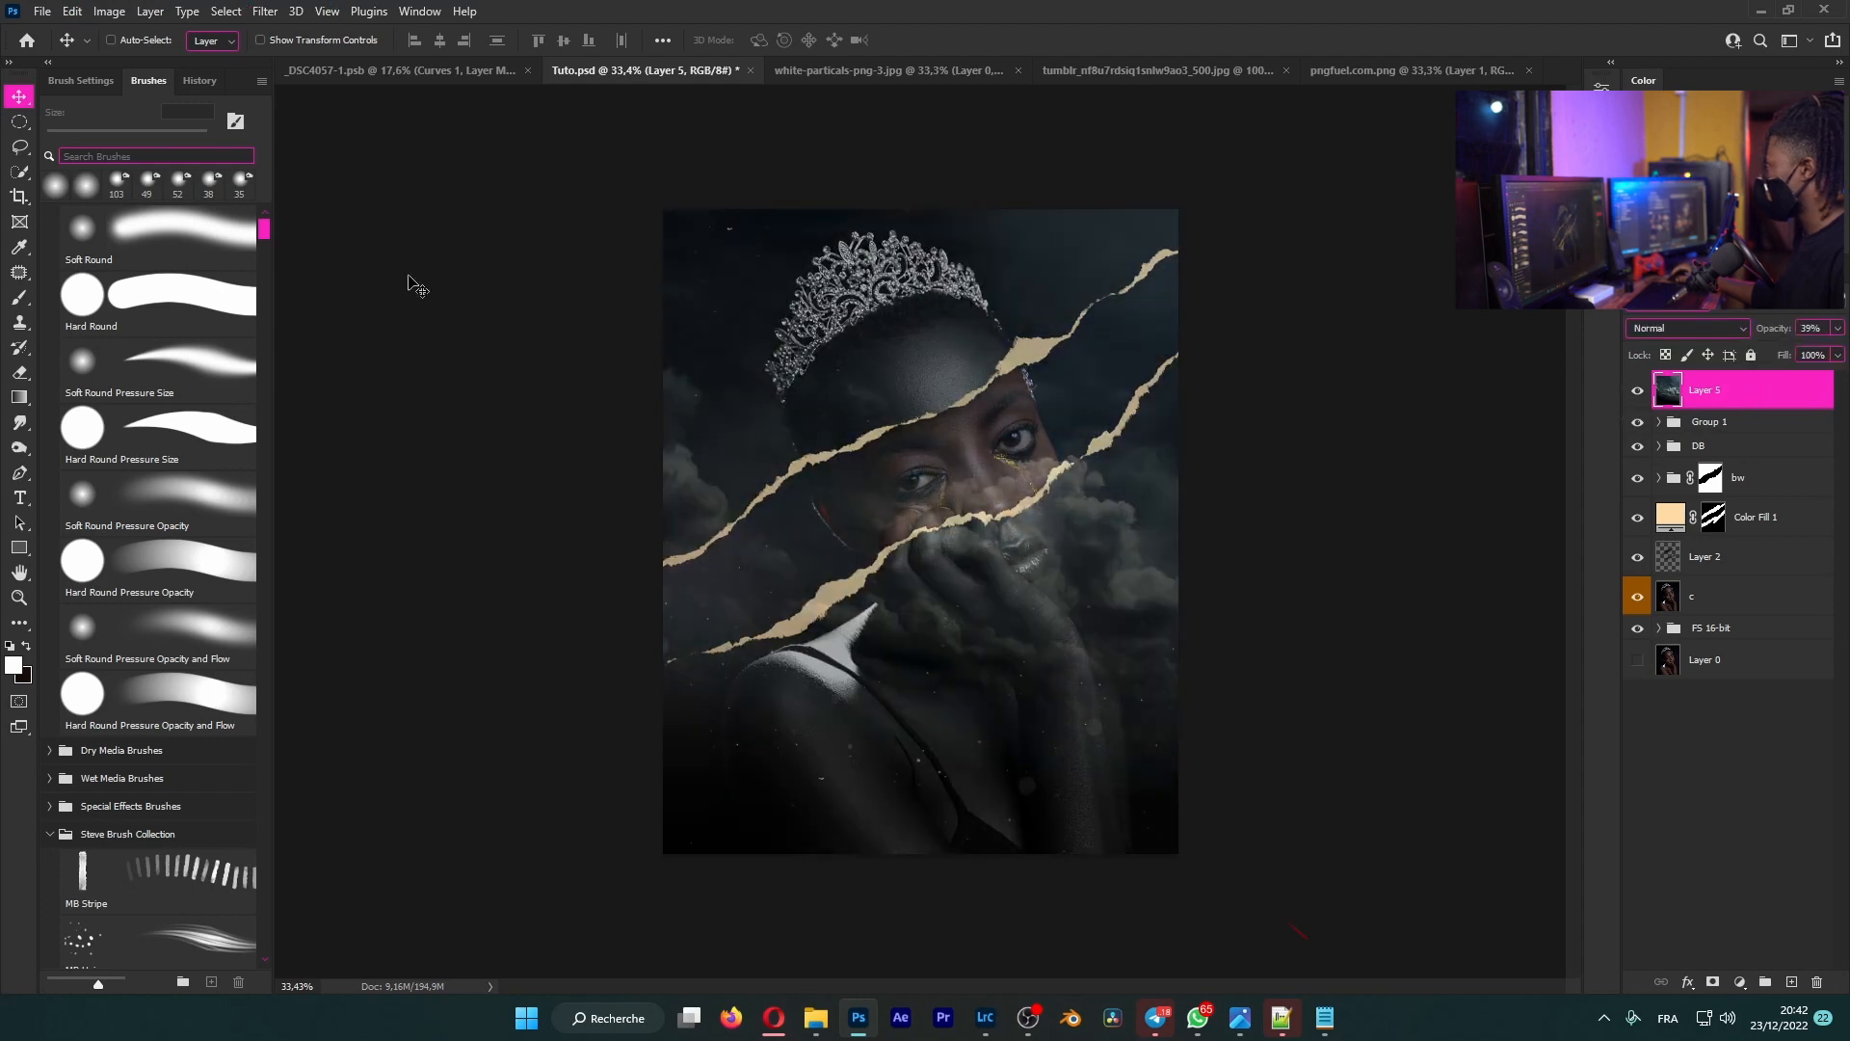
- Desaturate the sky layer with Hue/Saturation at a saturation of -100
key(ctrl+u)
drag(1611, 398, 1420, 376)
drag(1301, 547, 1200, 551)
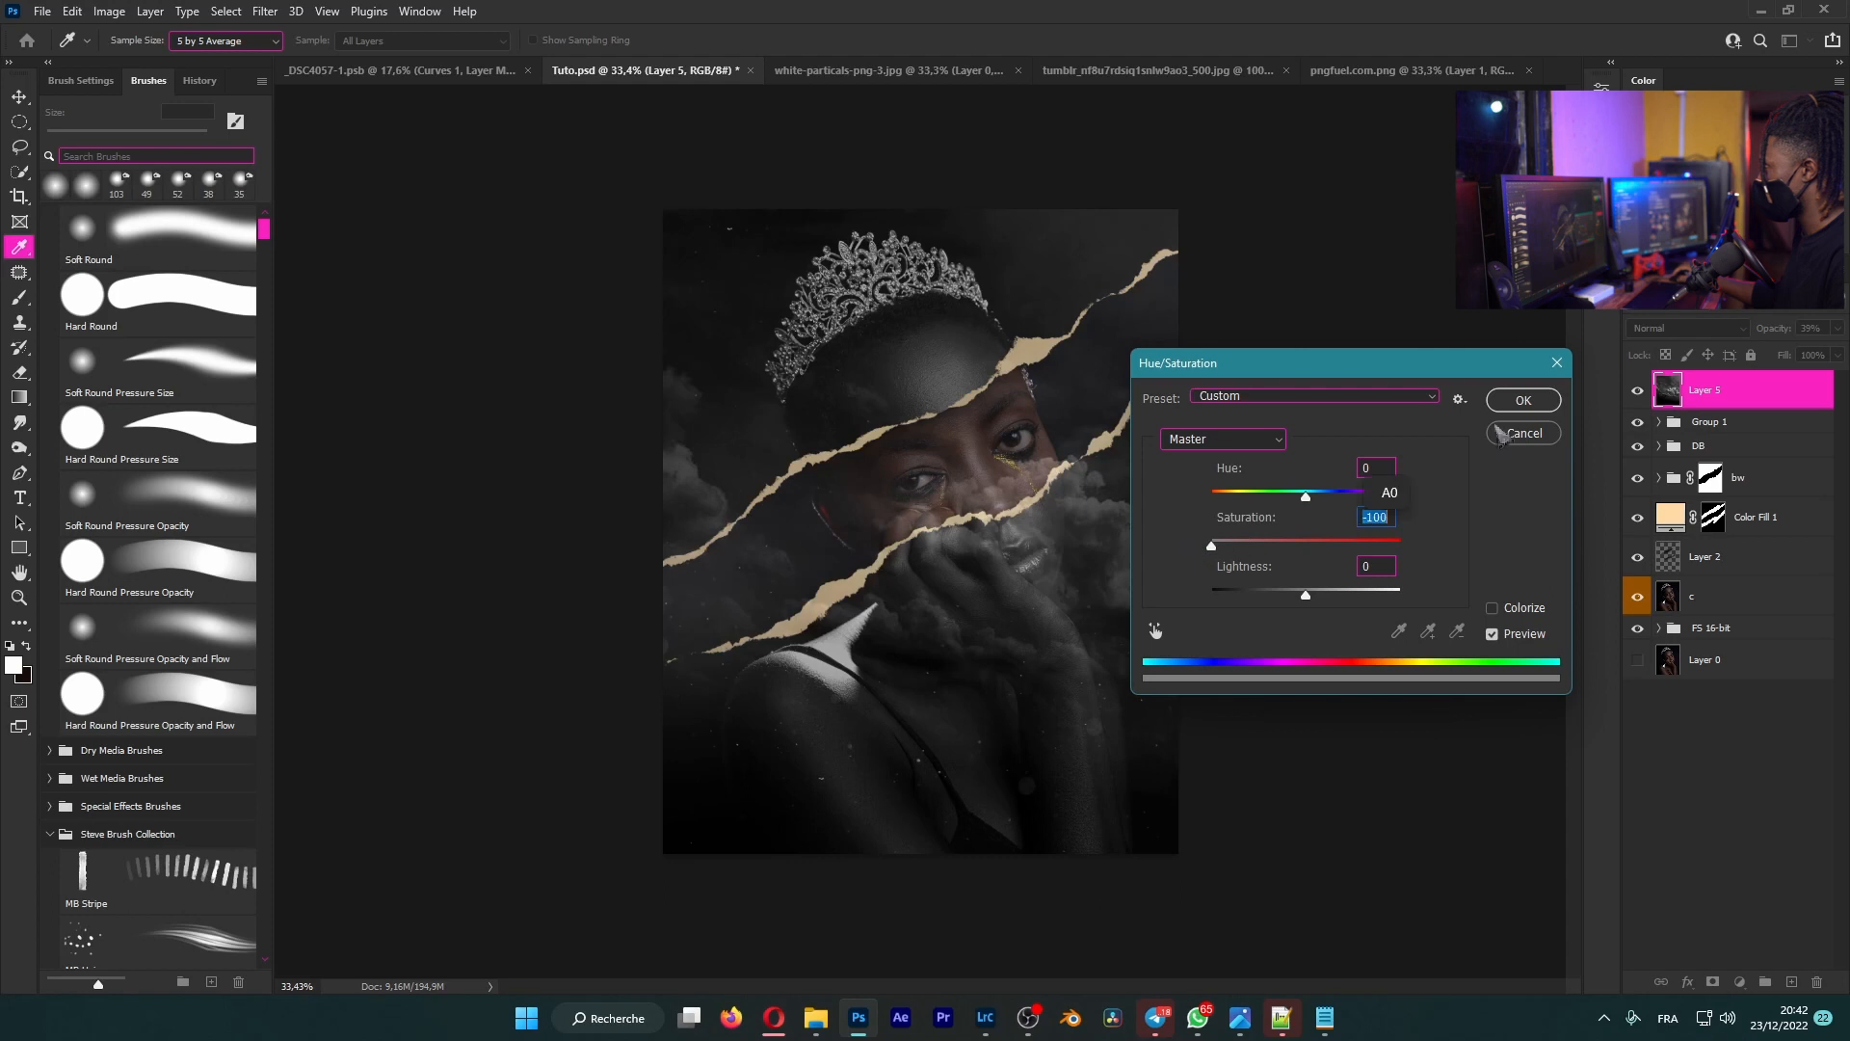
click(1519, 405)
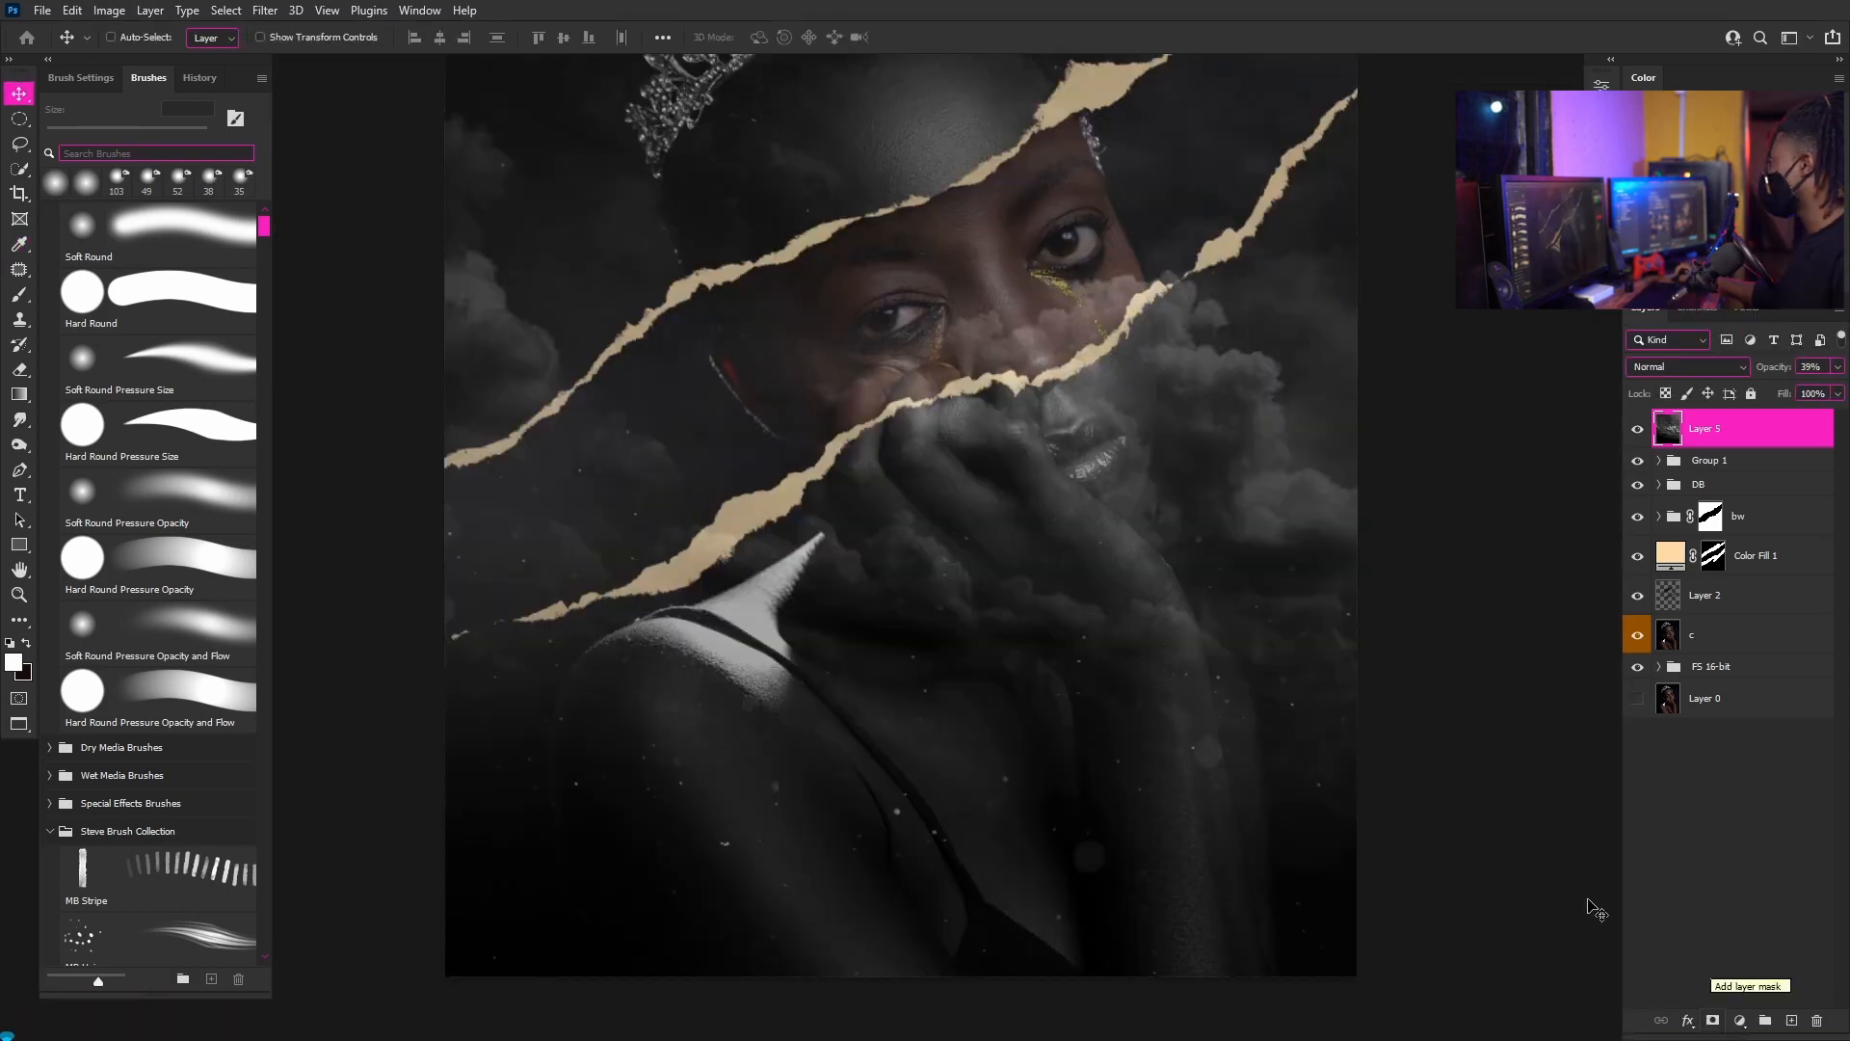
- Add a black layer mask to Layer 5 to hide the sky completely
scroll(1118, 456, down, 7)
scroll(1140, 458, up, 8)
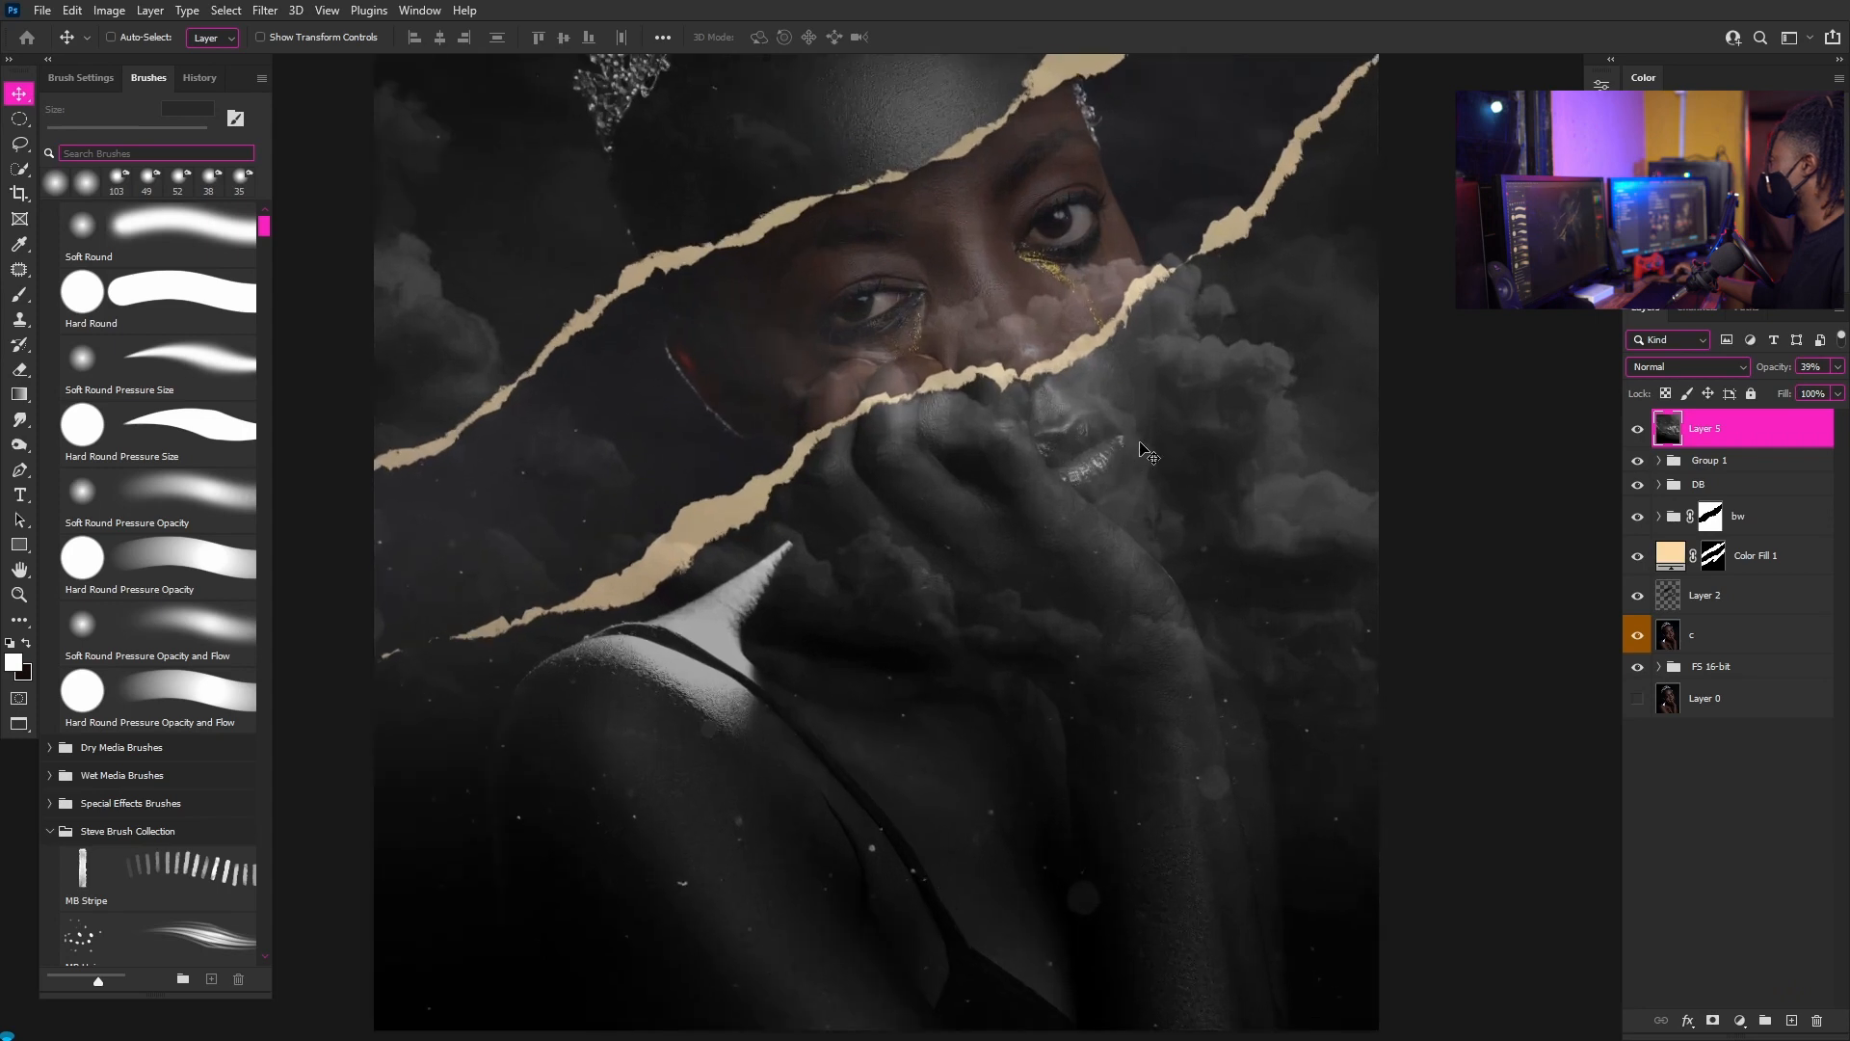
alt+click(1713, 1021)
scroll(1146, 462, down, 2)
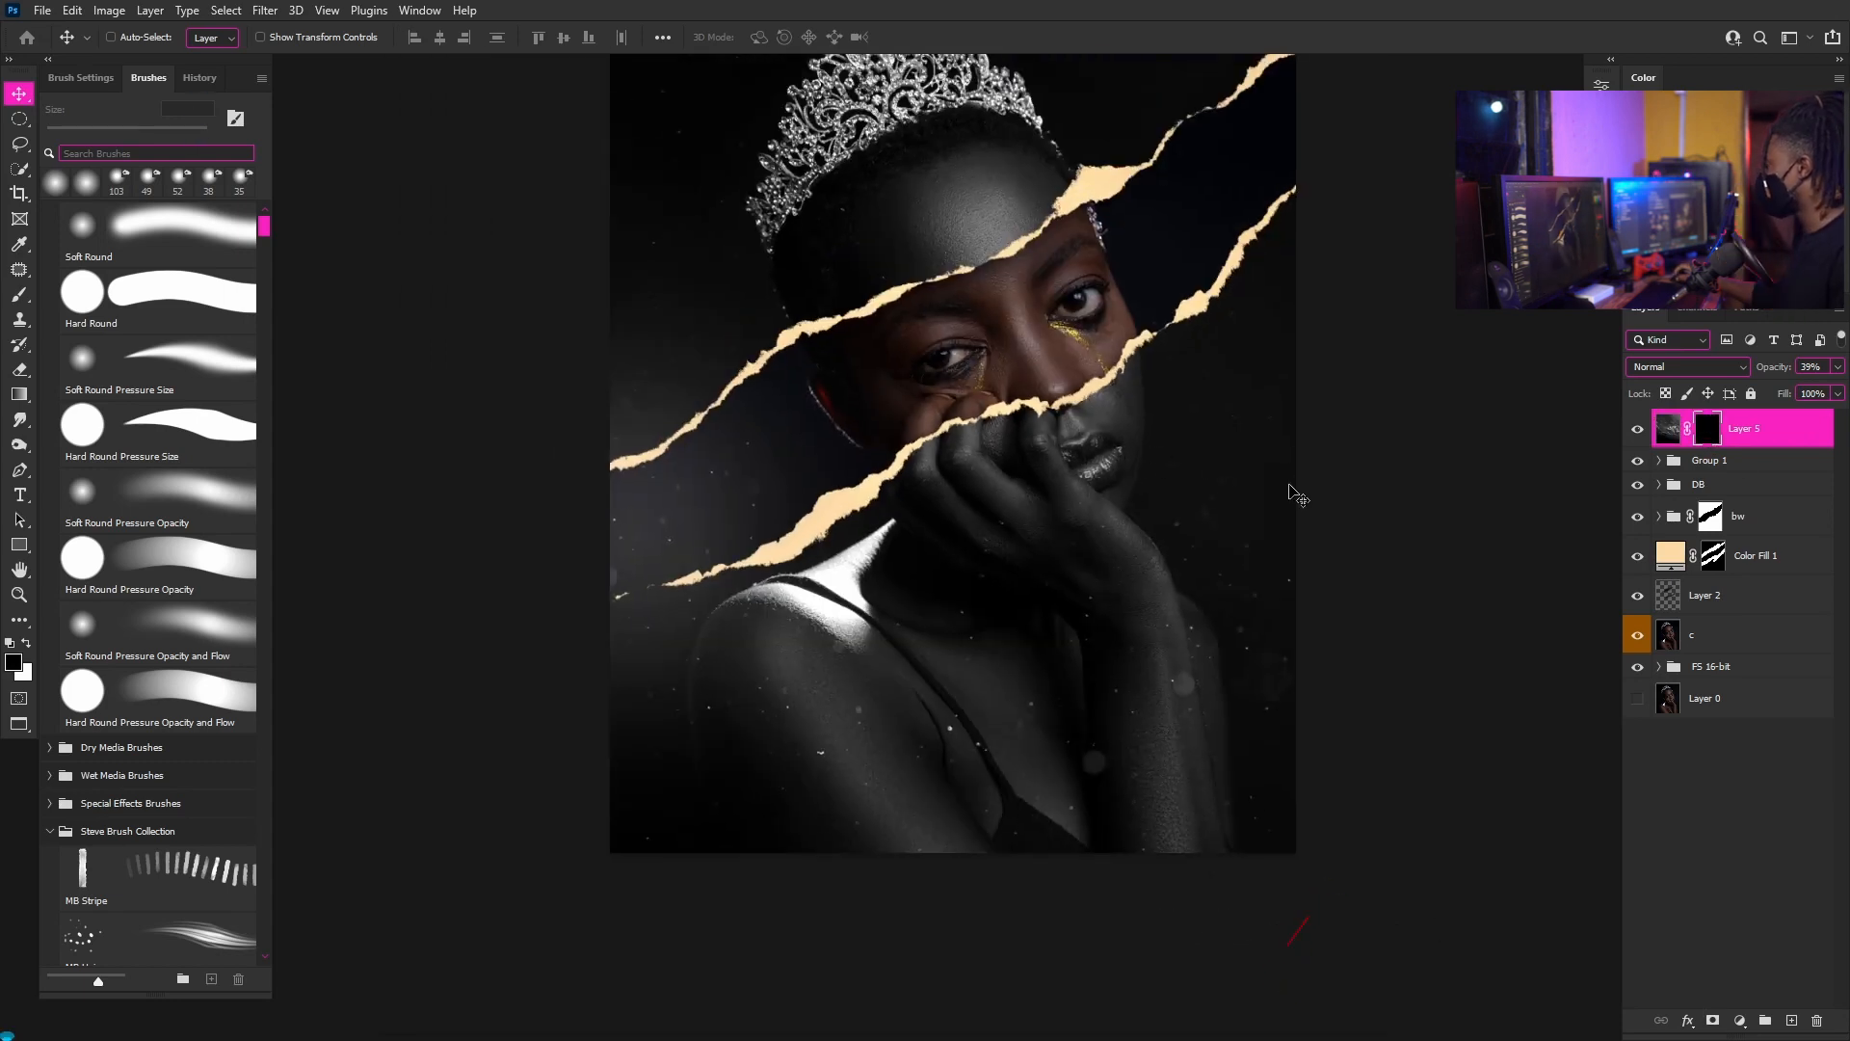
scroll(1296, 490, down, 2)
scroll(1277, 468, up, 1)
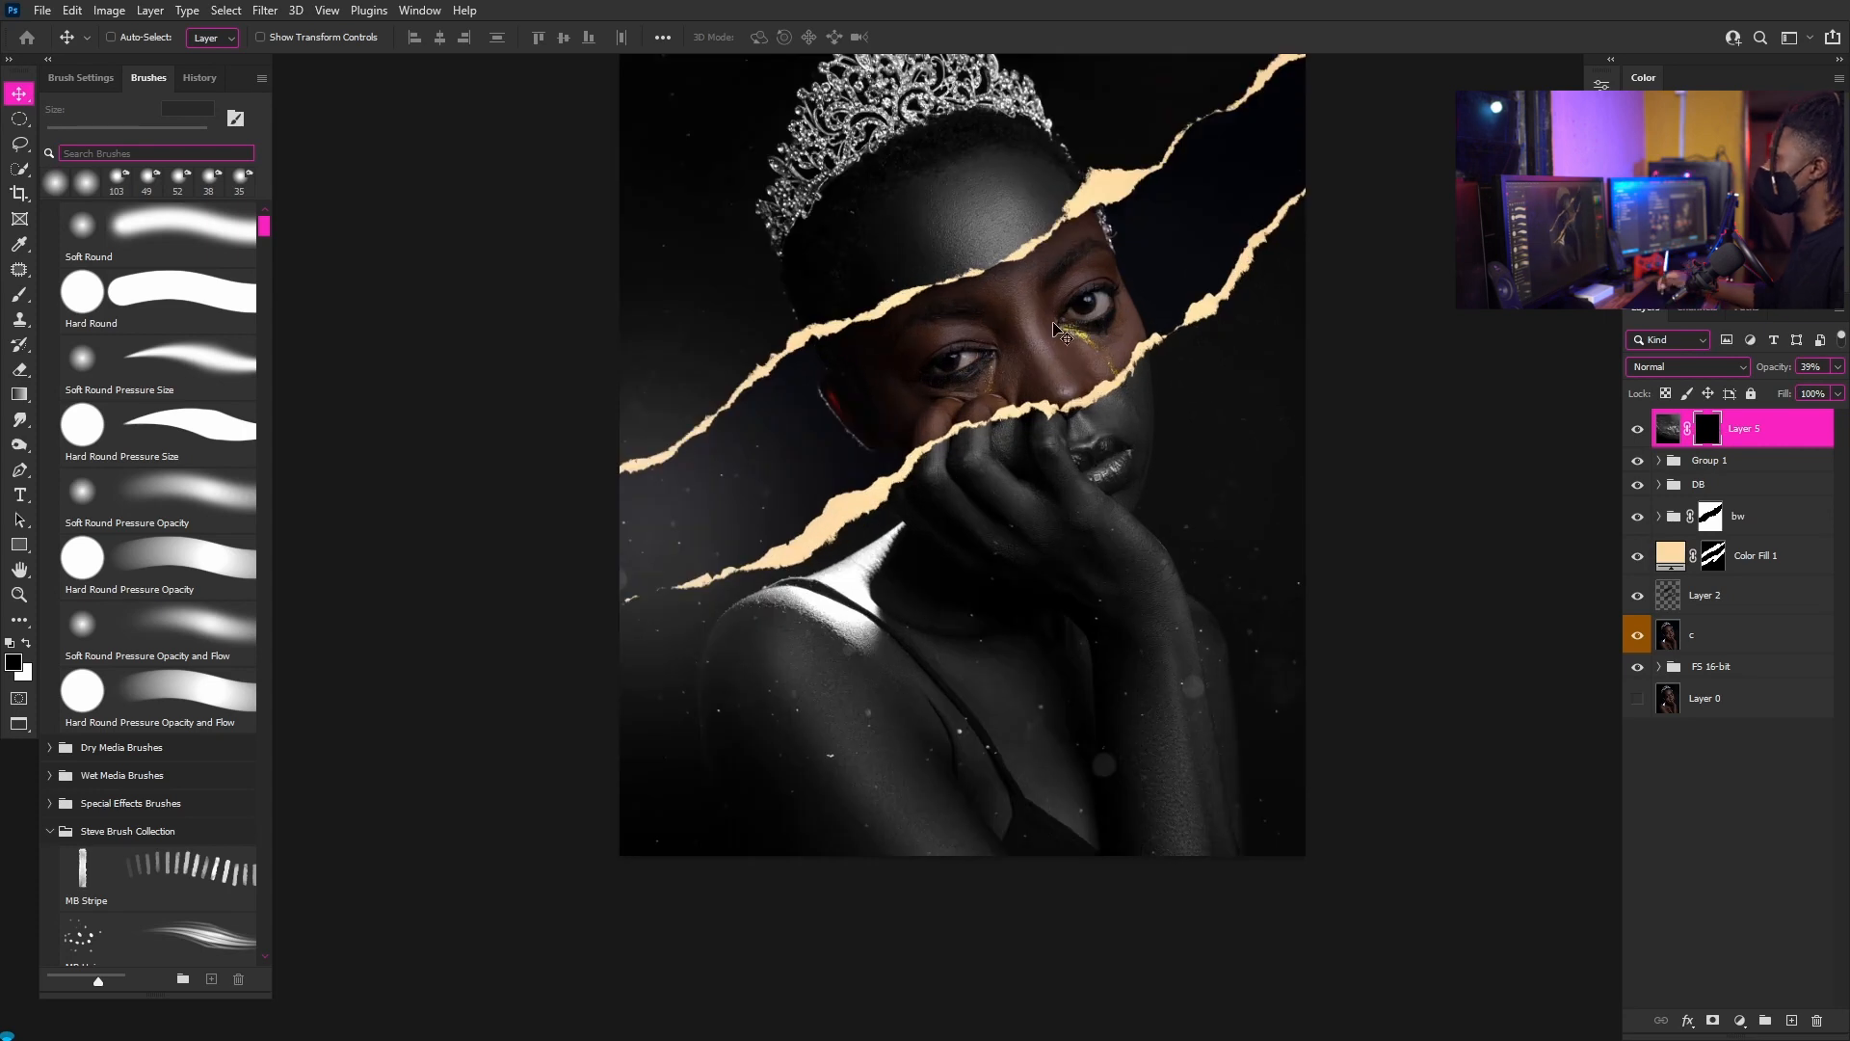
- Paint white on the sky layer's mask with a Soft Round brush to reveal clouds in the background around the woman
click(75, 243)
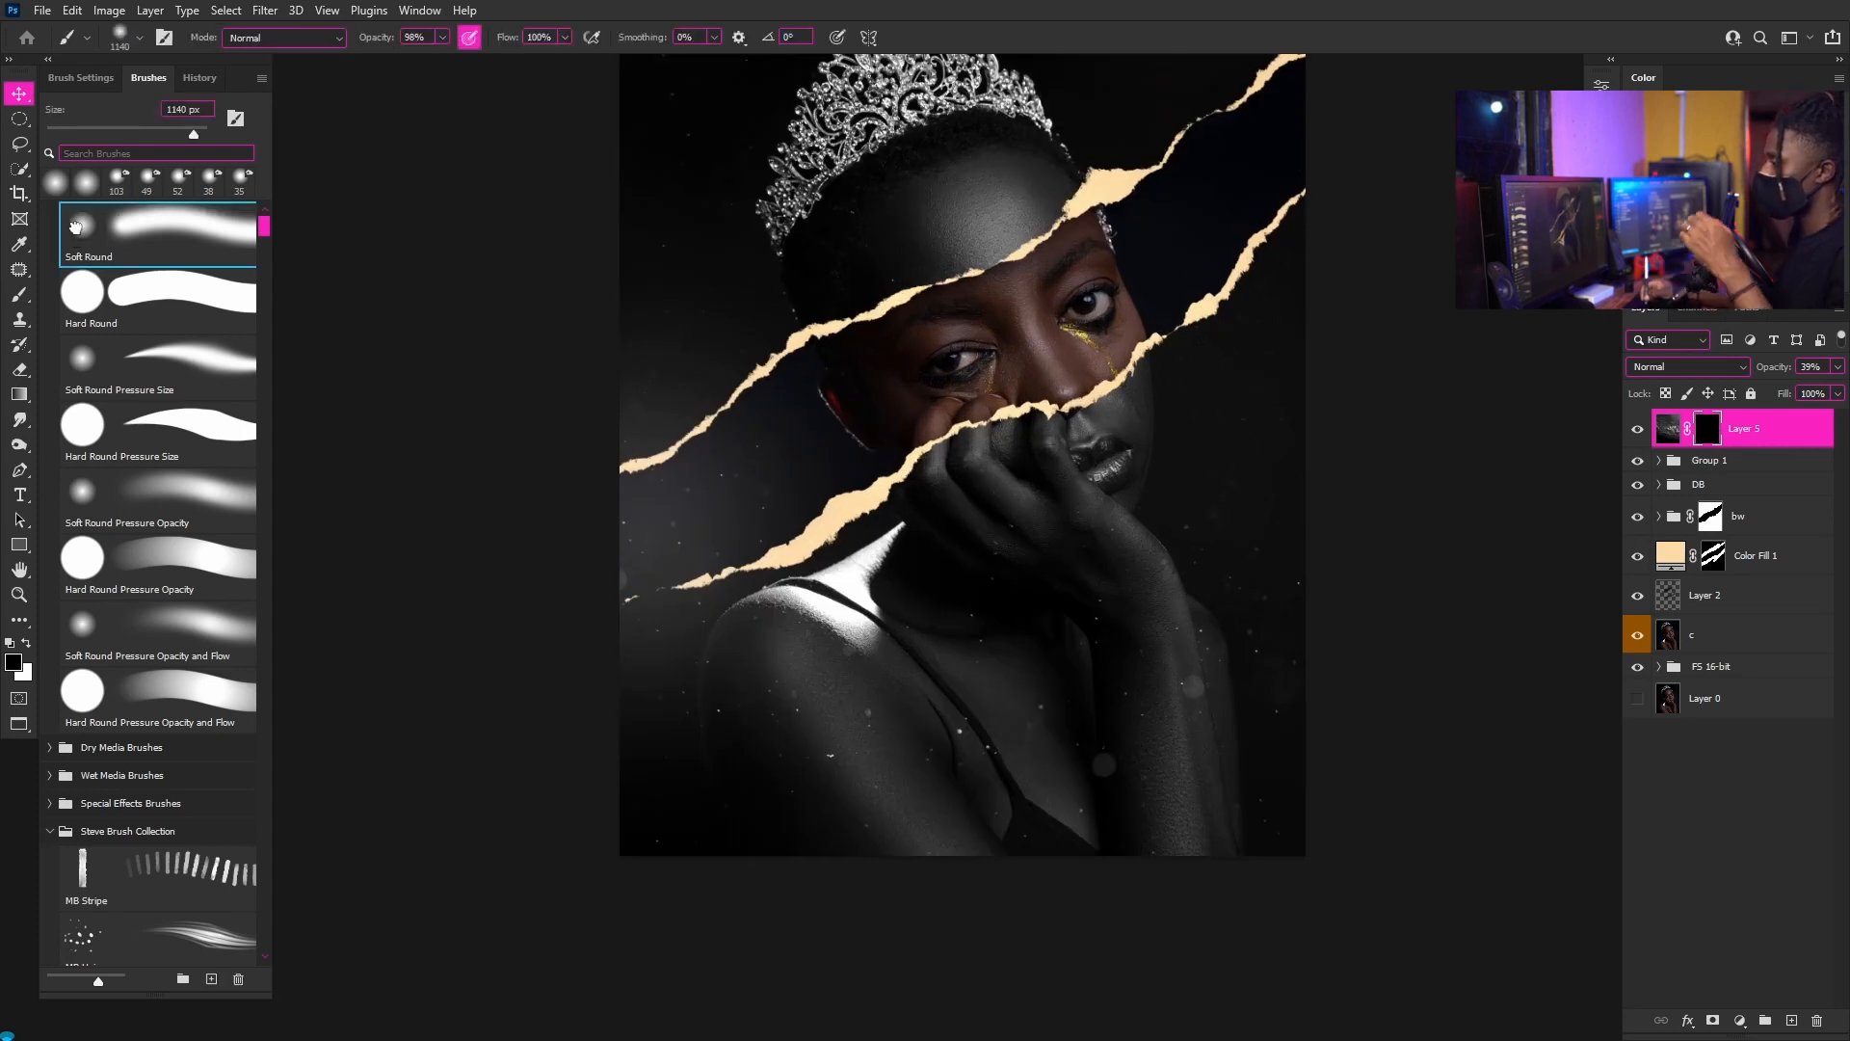
drag(1251, 484, 1133, 526)
key(x)
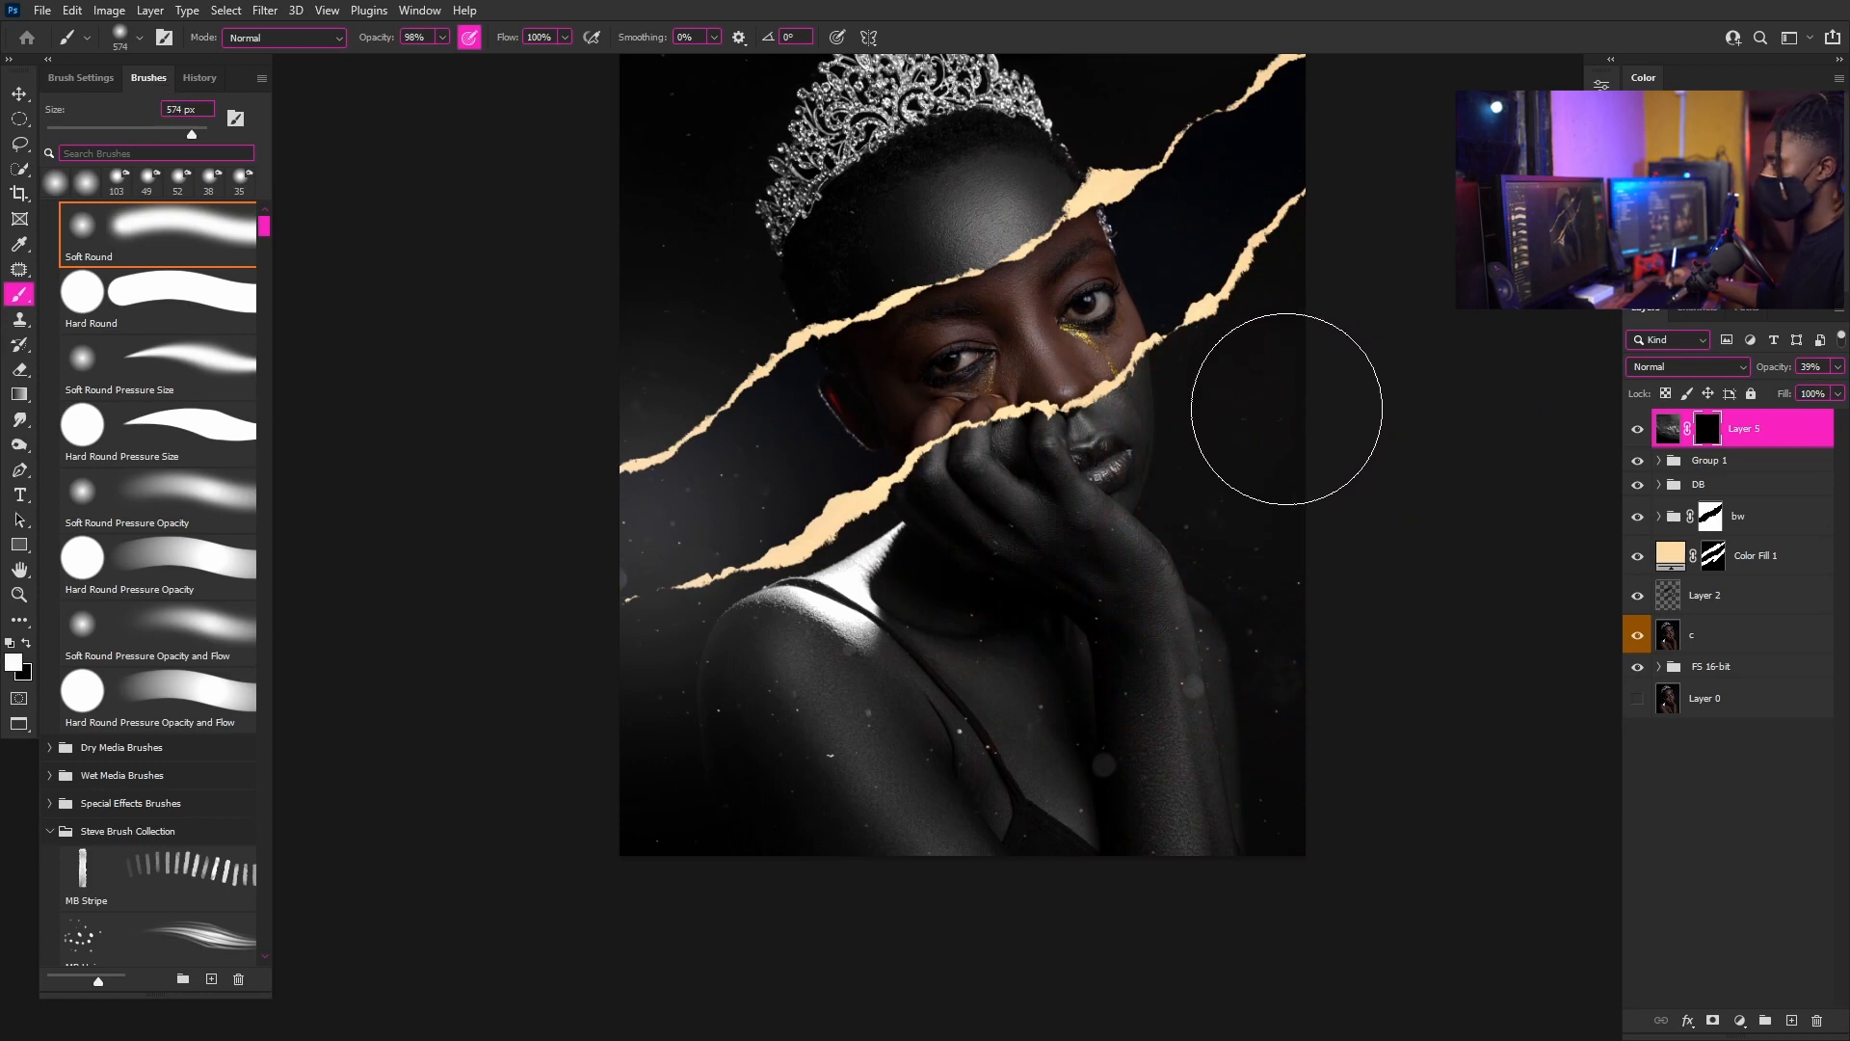
drag(1281, 414, 1280, 425)
mouse_move(1309, 355)
mouse_down()
mouse_move(1274, 357)
mouse_move(1285, 534)
mouse_up()
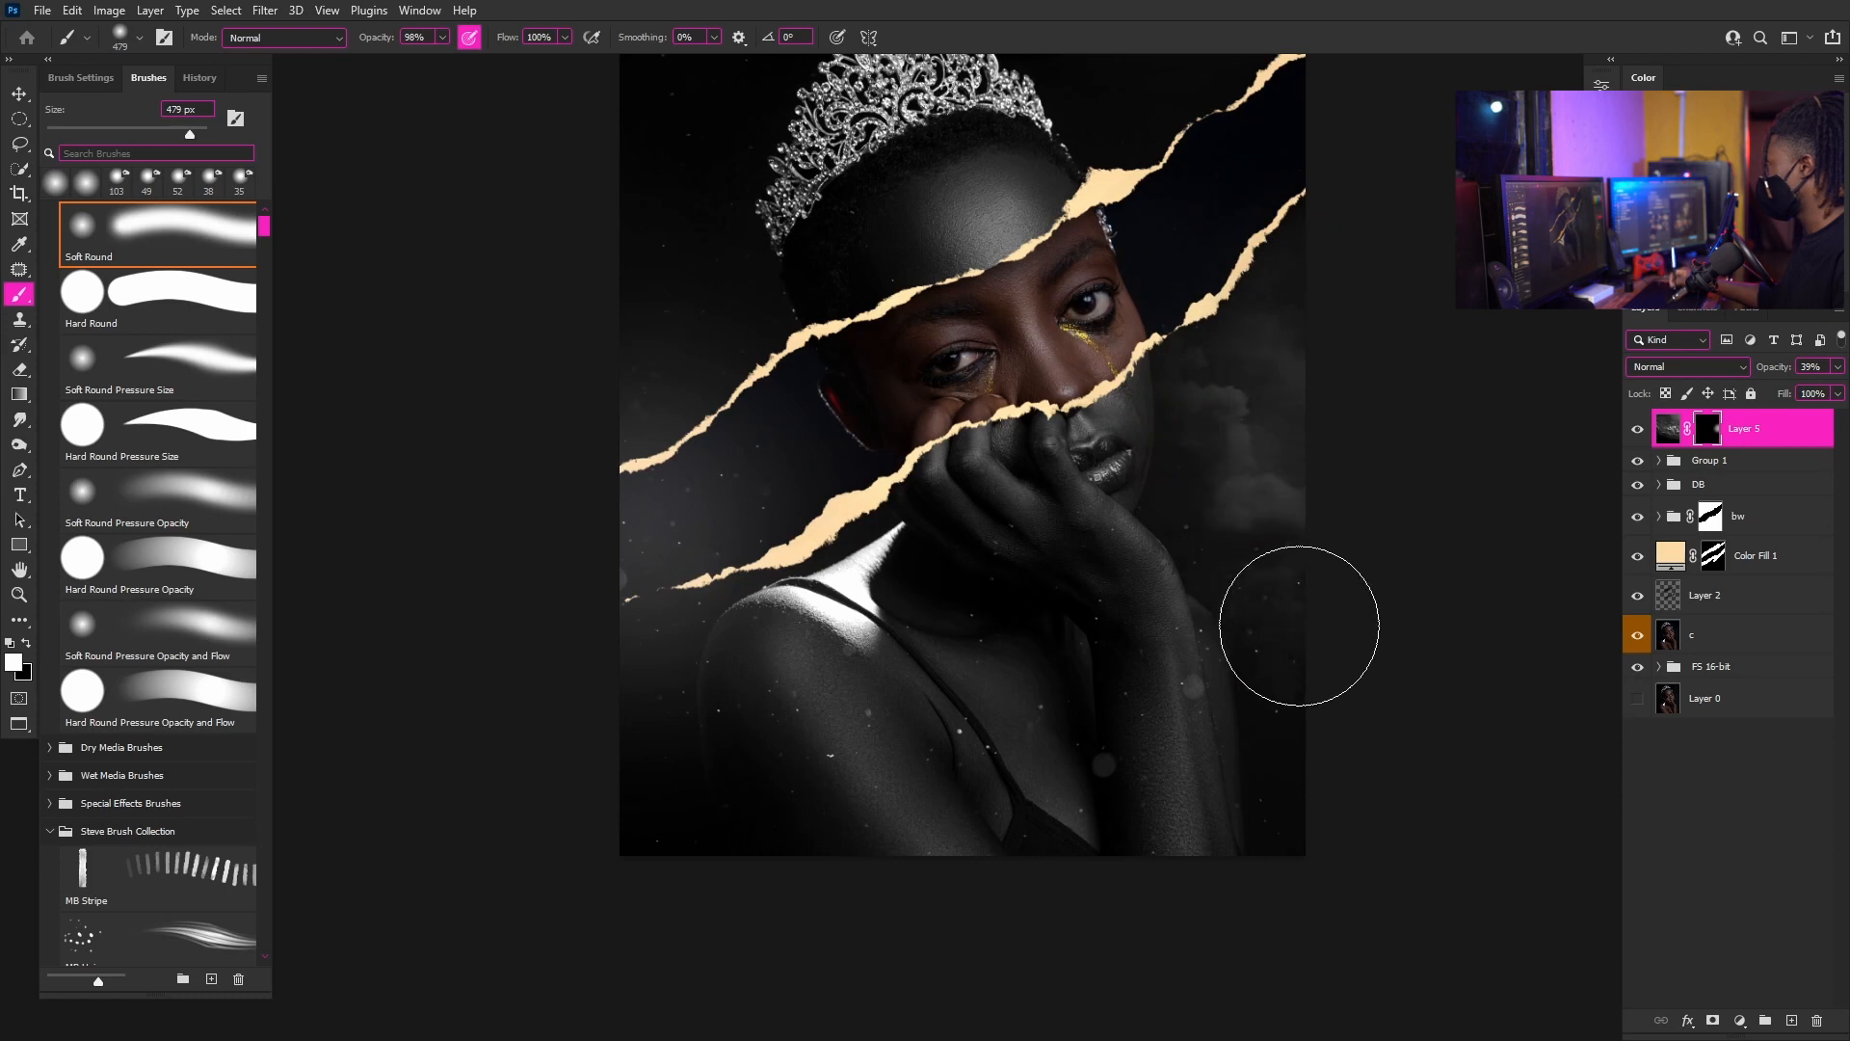
drag(1170, 512, 1230, 690)
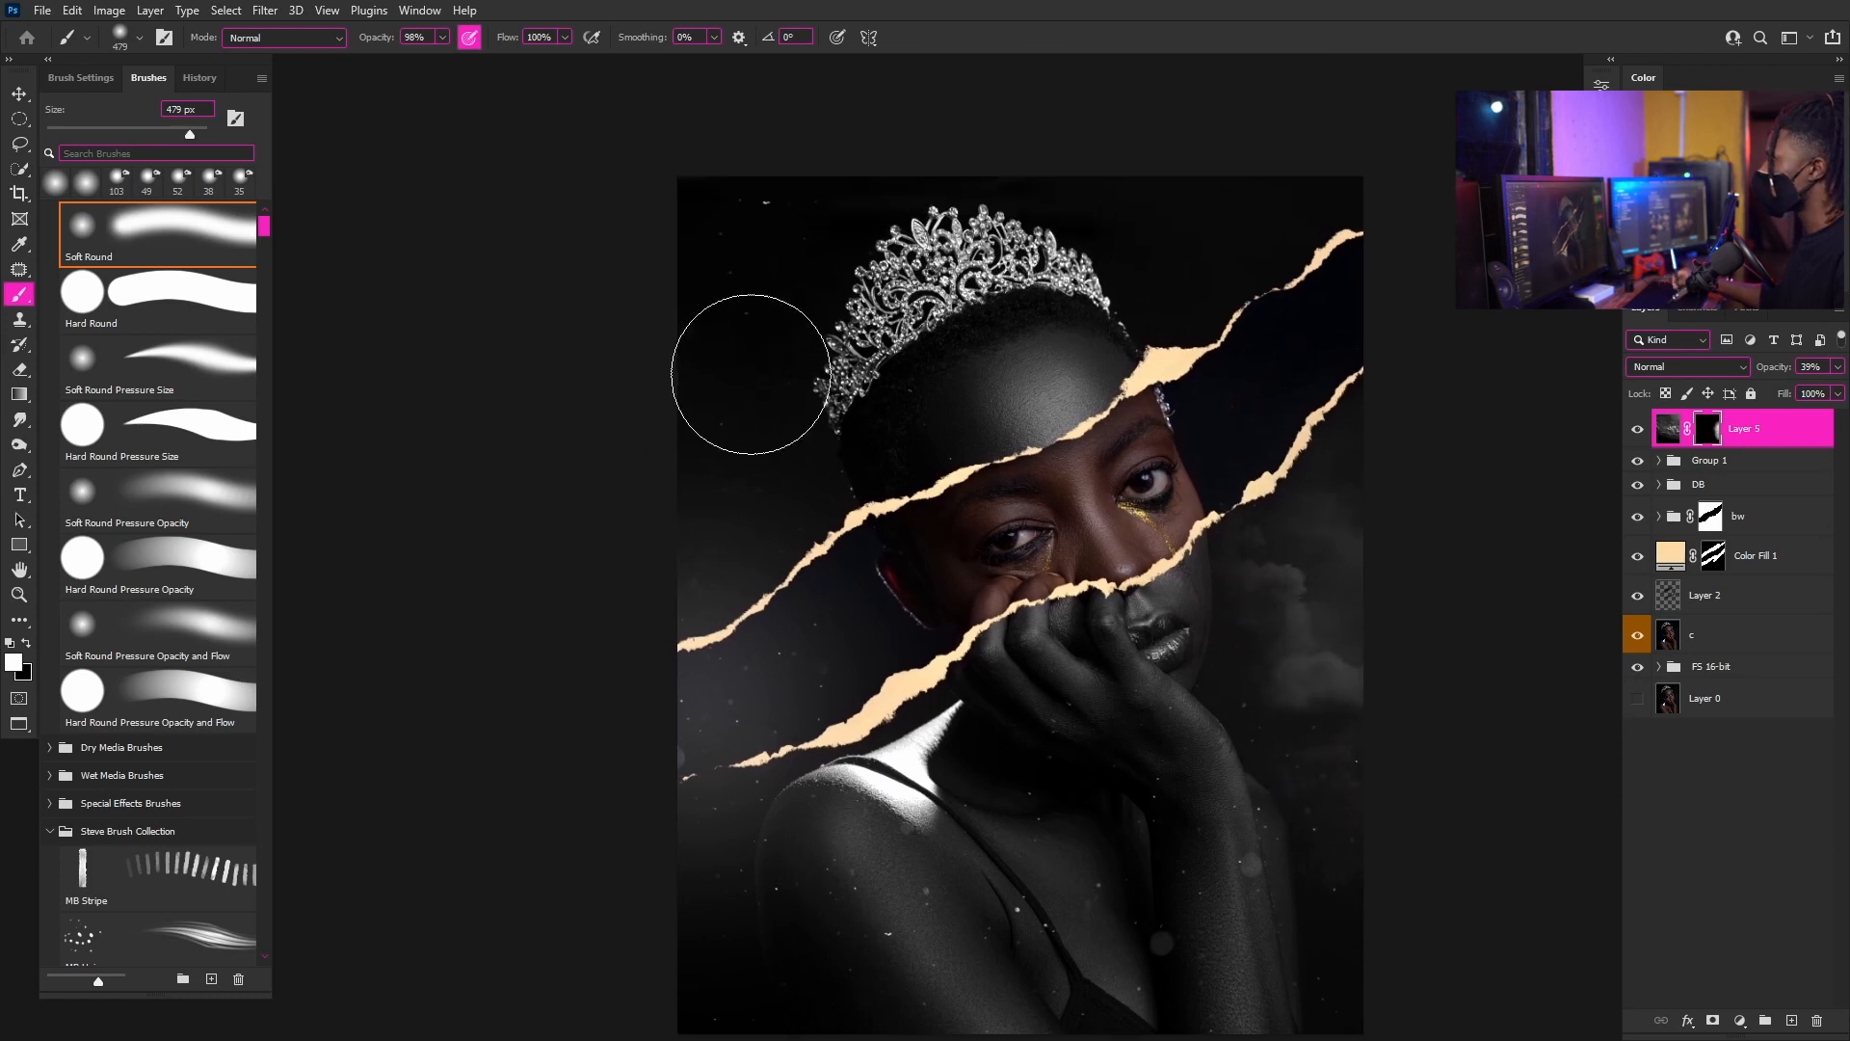
mouse_move(674, 371)
mouse_down()
mouse_move(644, 463)
mouse_move(640, 418)
mouse_move(611, 438)
mouse_up()
mouse_move(1173, 208)
mouse_down()
mouse_move(1310, 196)
mouse_move(1329, 157)
mouse_up()
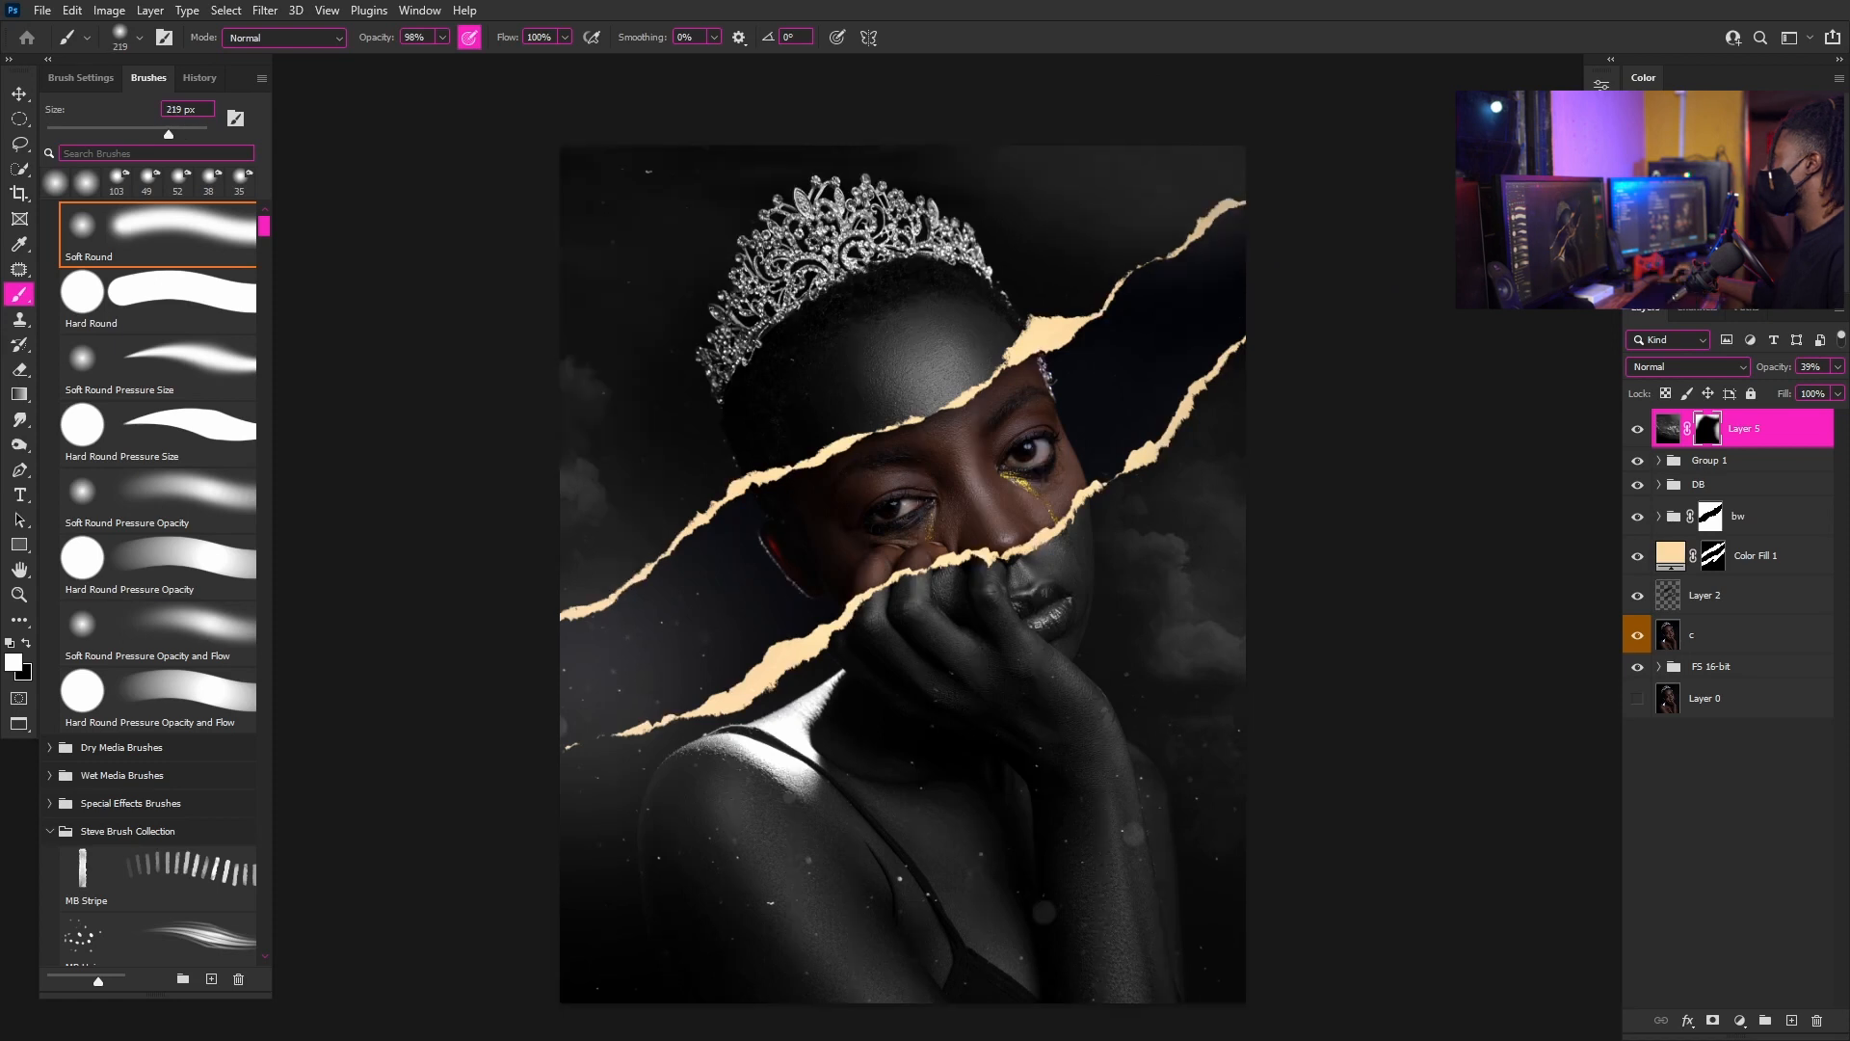
- Convert the masked sky layer to a Smart Object
right_click(1674, 425)
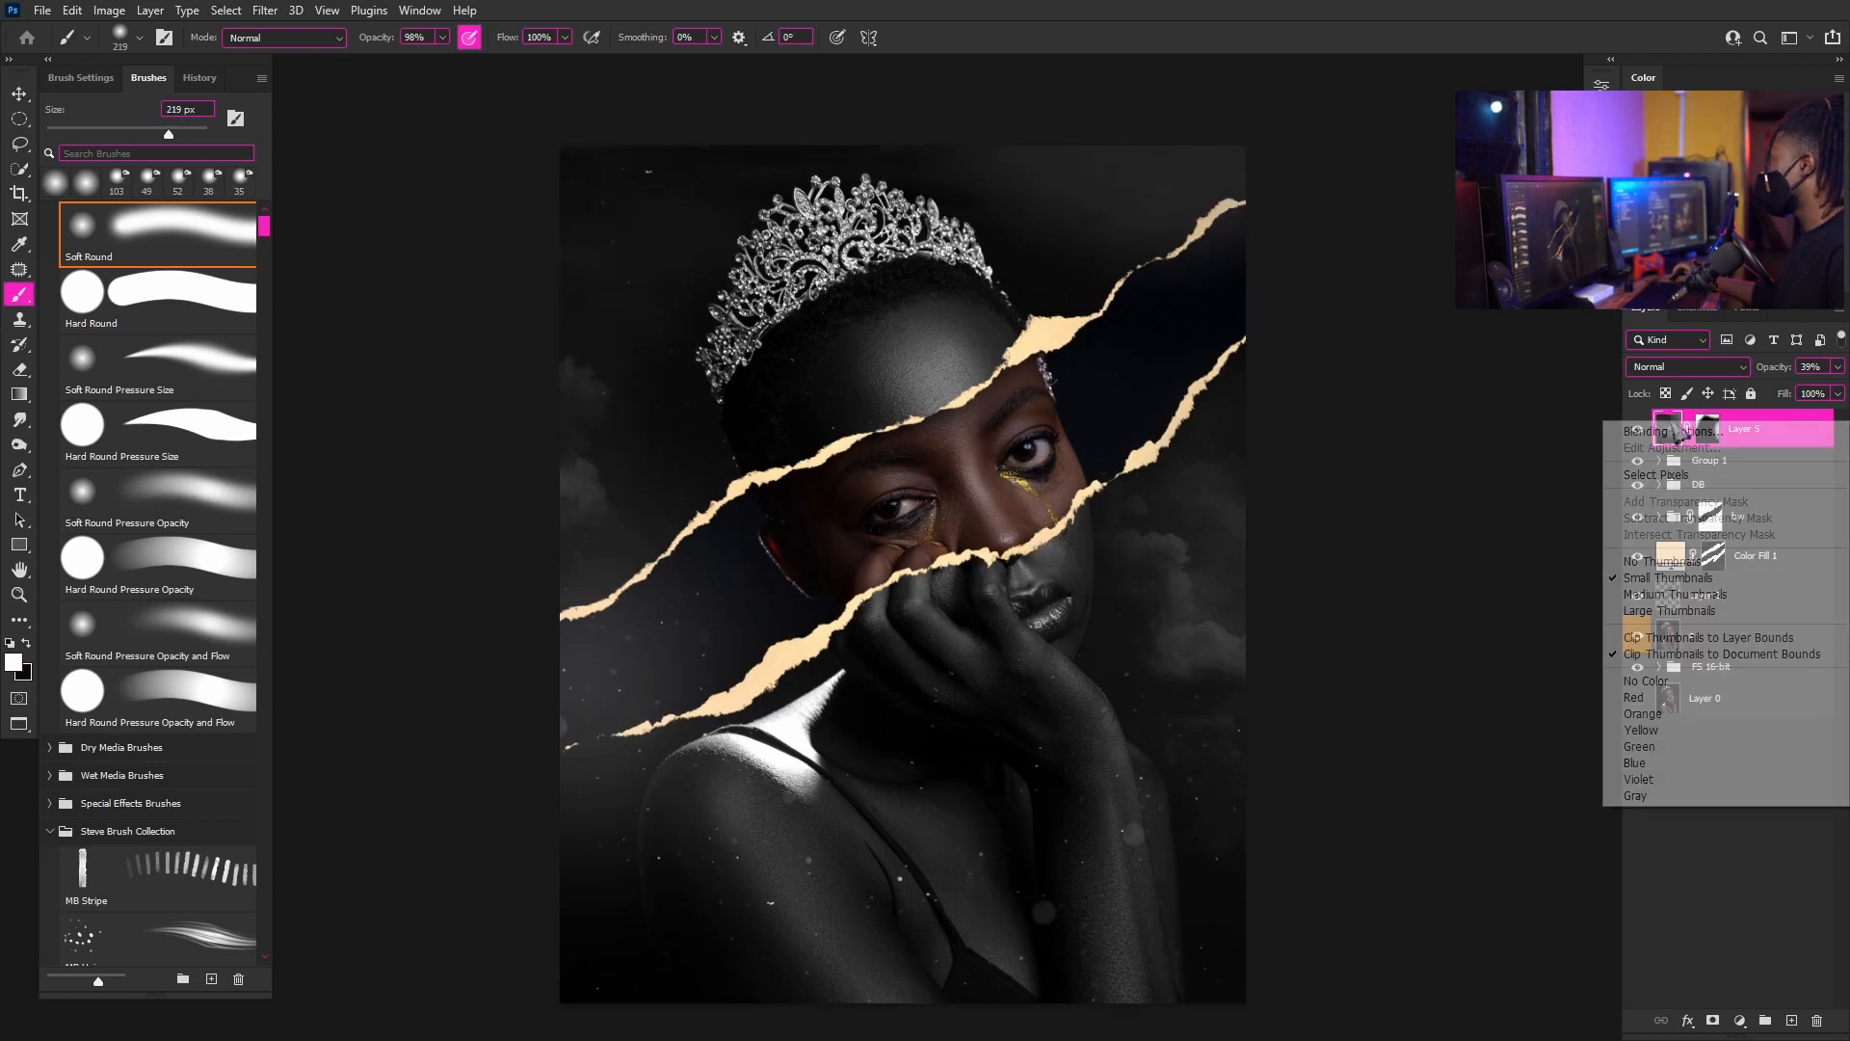
click(1783, 424)
right_click(1771, 426)
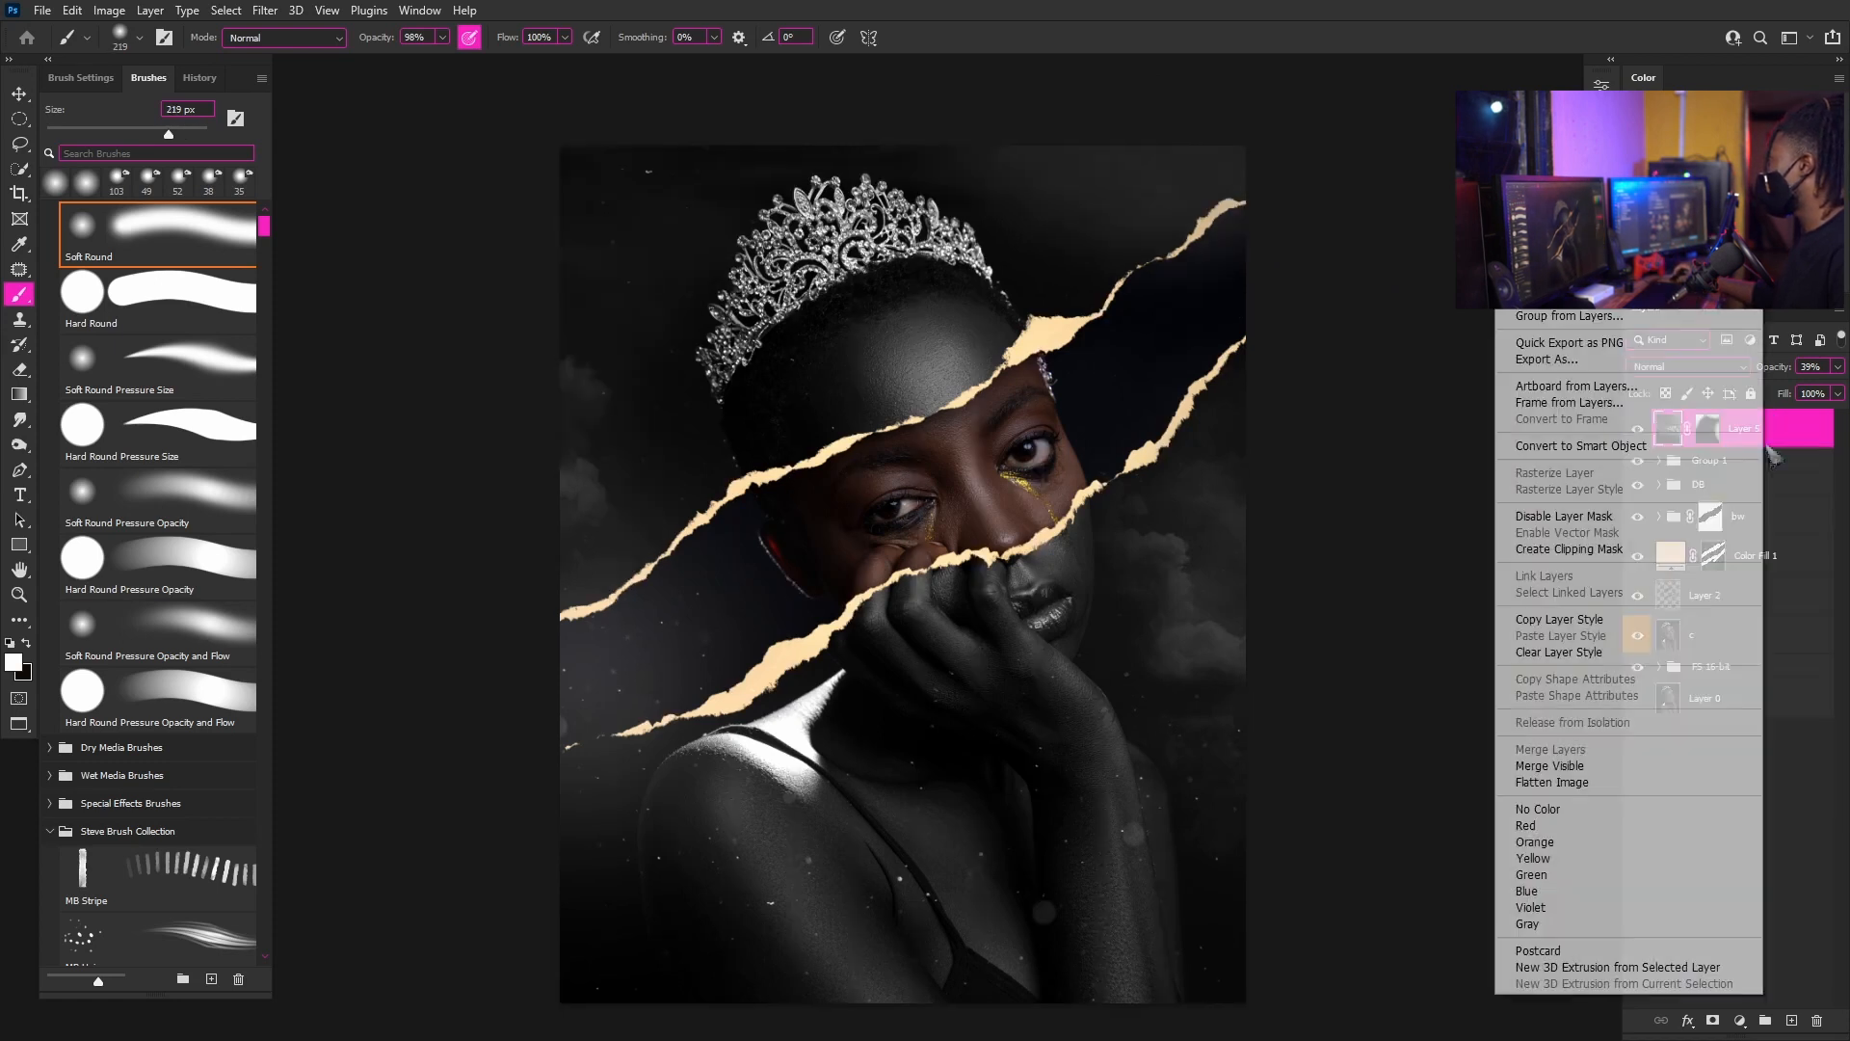
click(1600, 445)
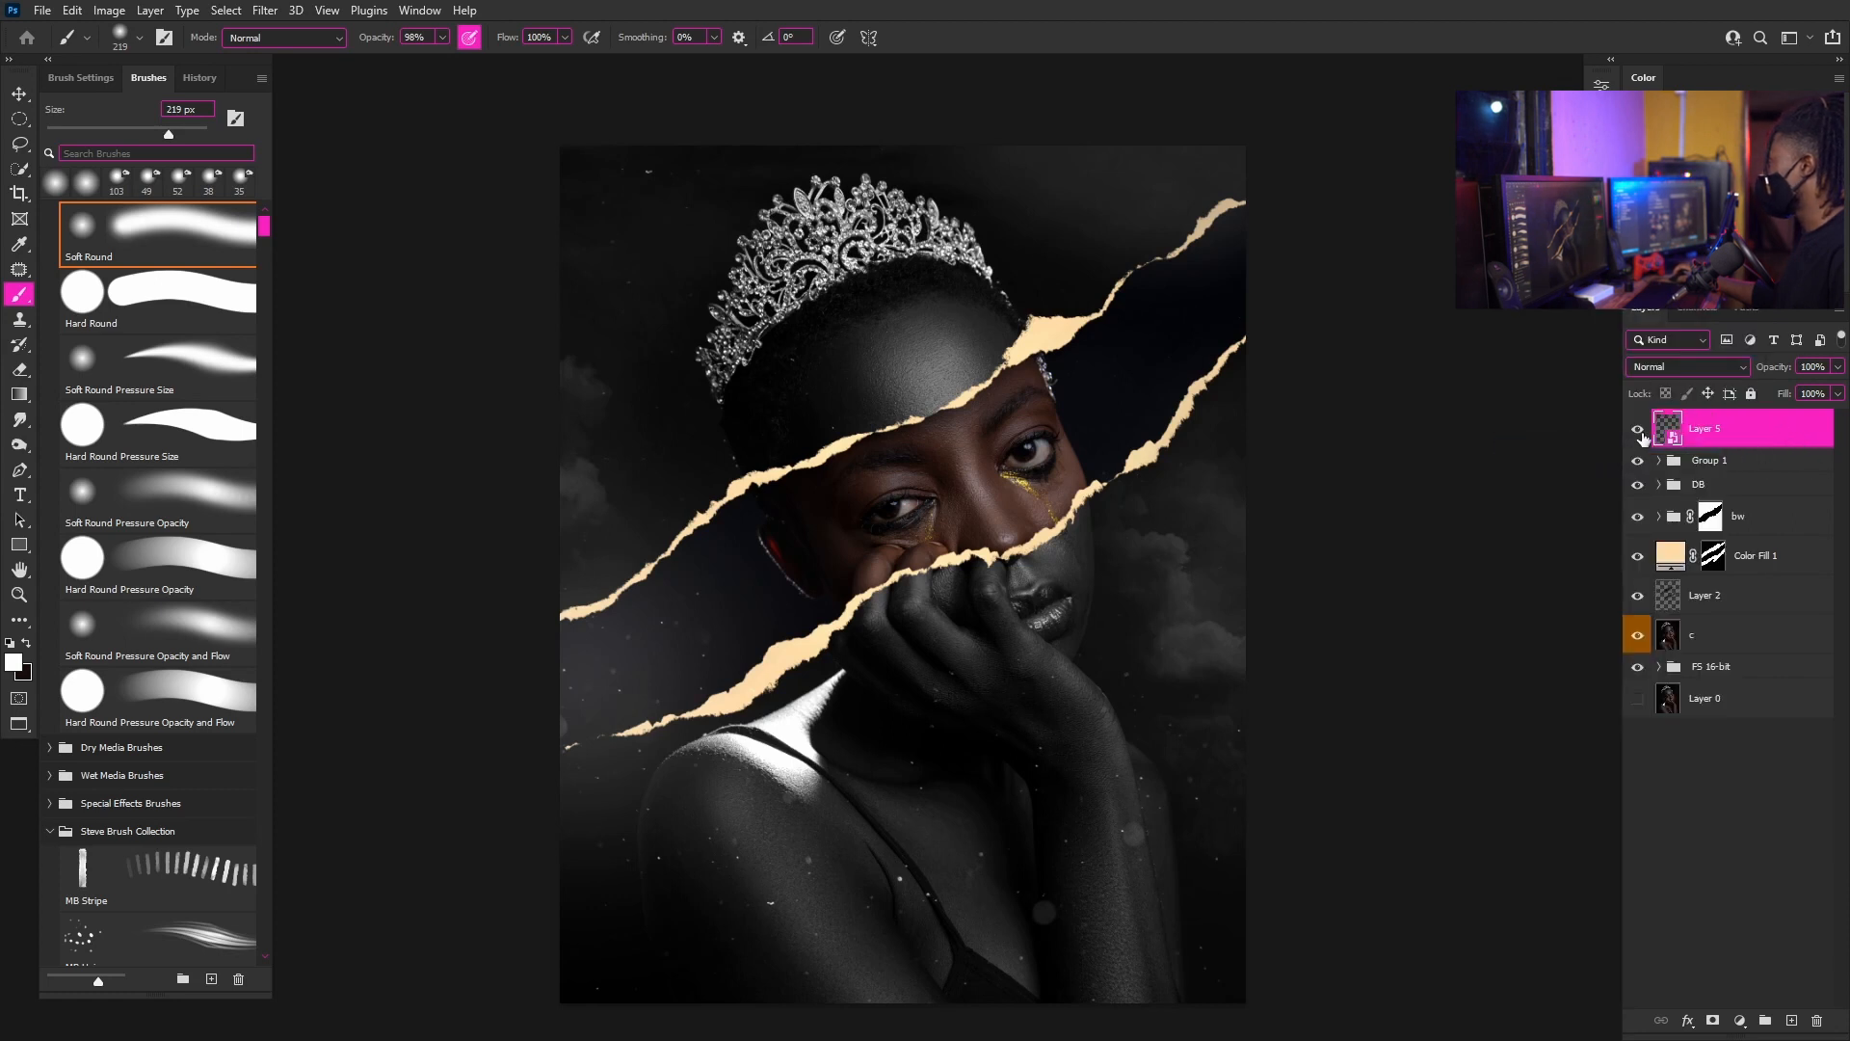
- Apply Gaussian Blur to the sky Smart Object to soften the clouds
click(265, 11)
mouse_move(356, 279)
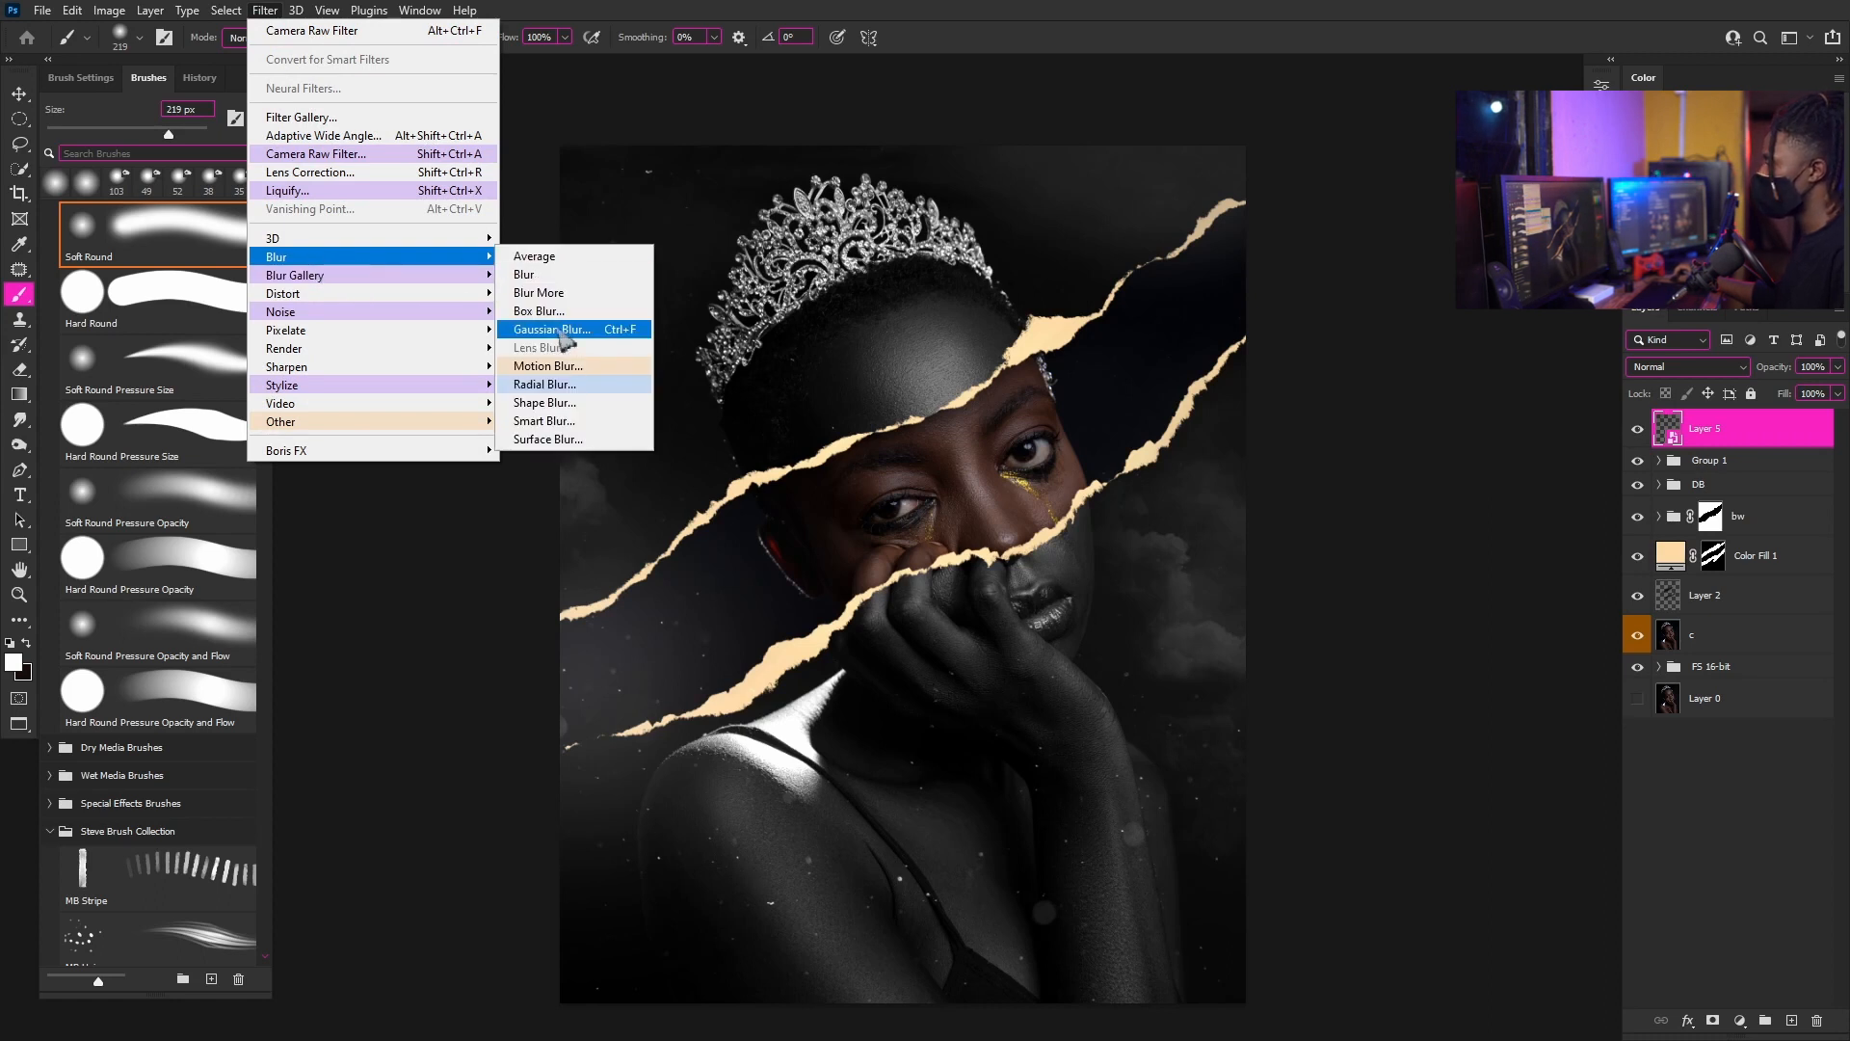
click(1746, 434)
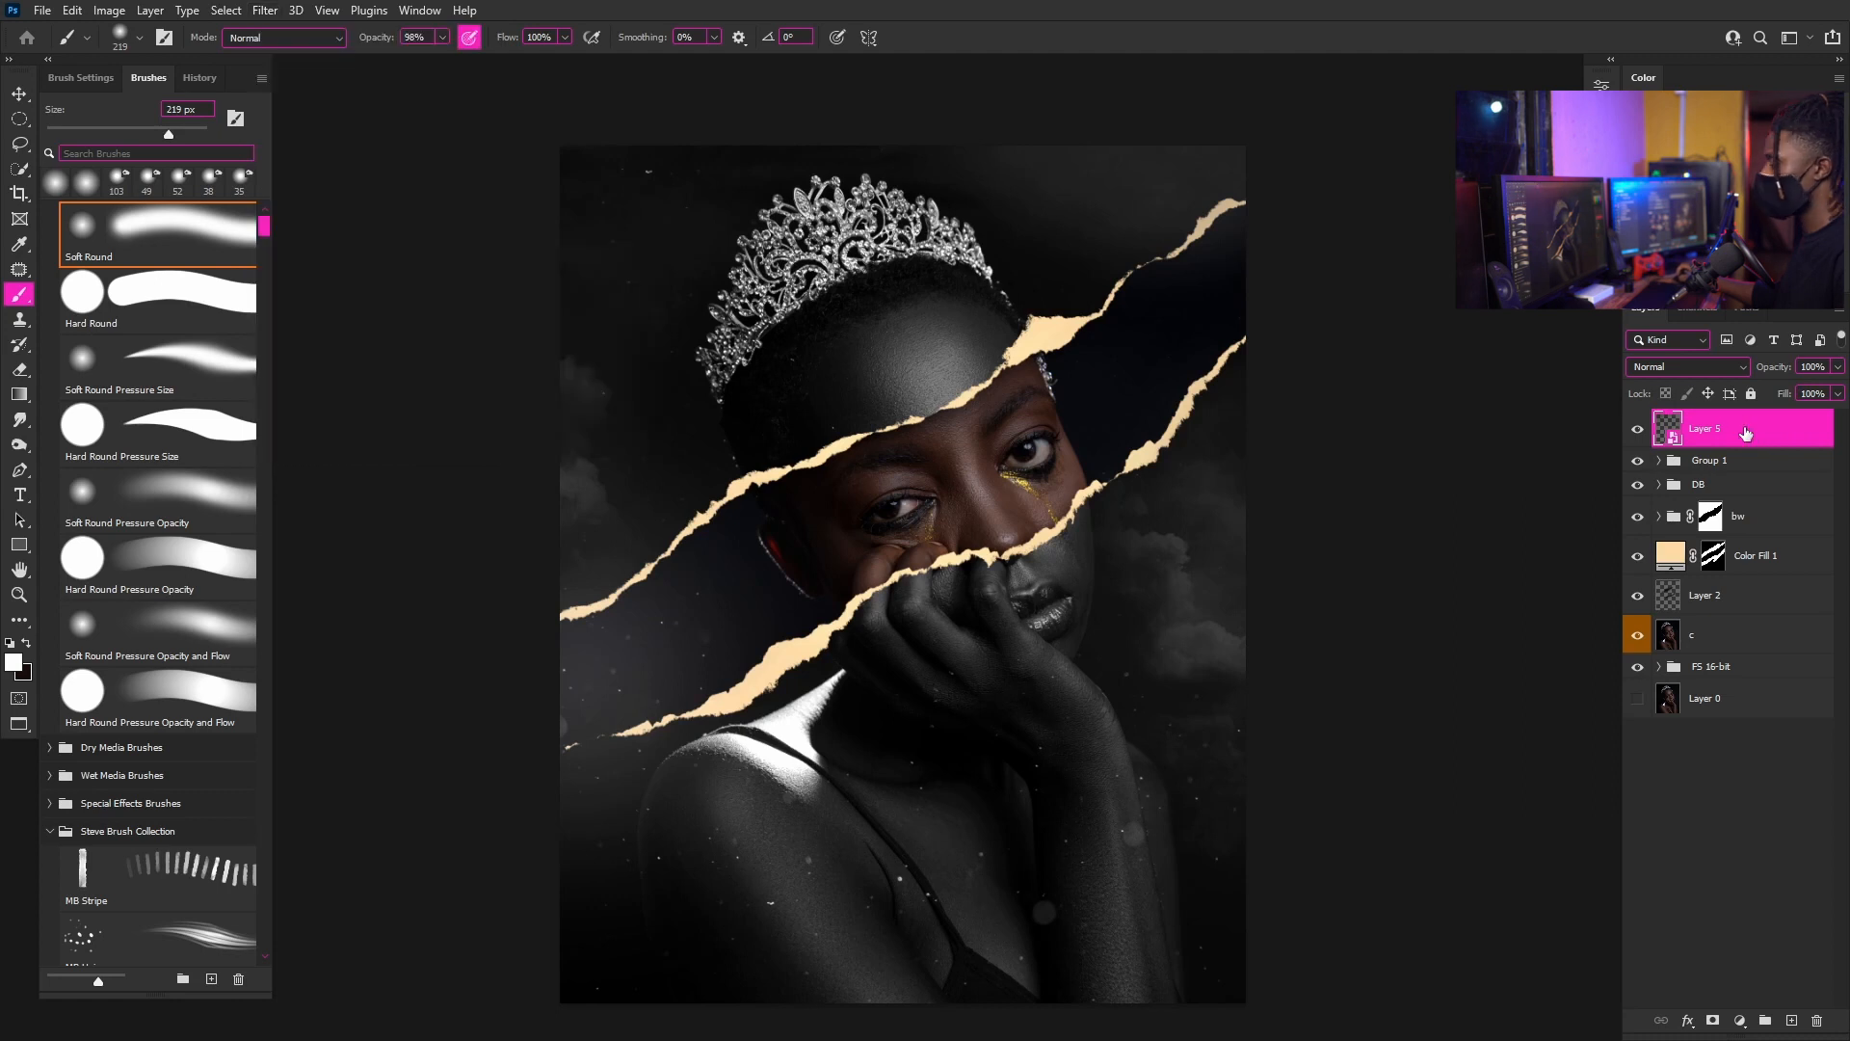
drag(1567, 430, 1348, 426)
click(1447, 446)
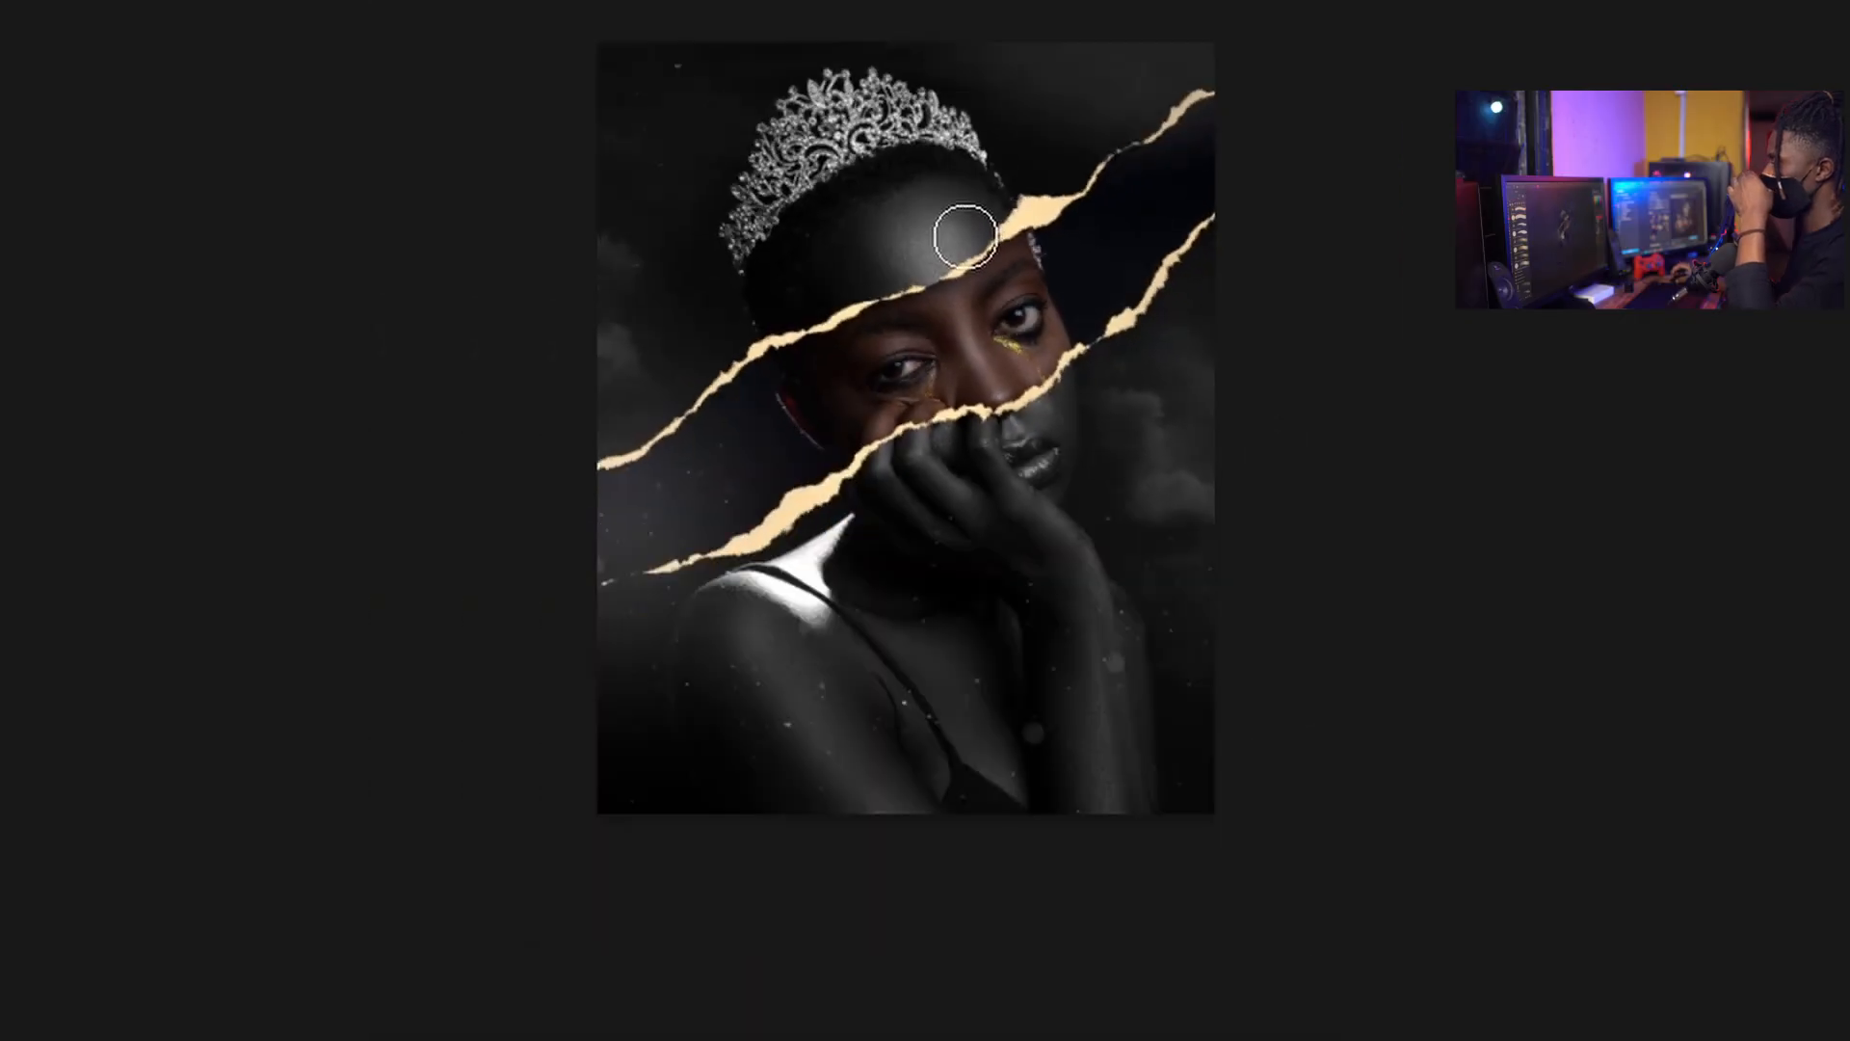
- Examine the blurred background clouds around the portrait with Layer 5 hidden and shown
scroll(945, 369, up, 2)
scroll(946, 369, up, 2)
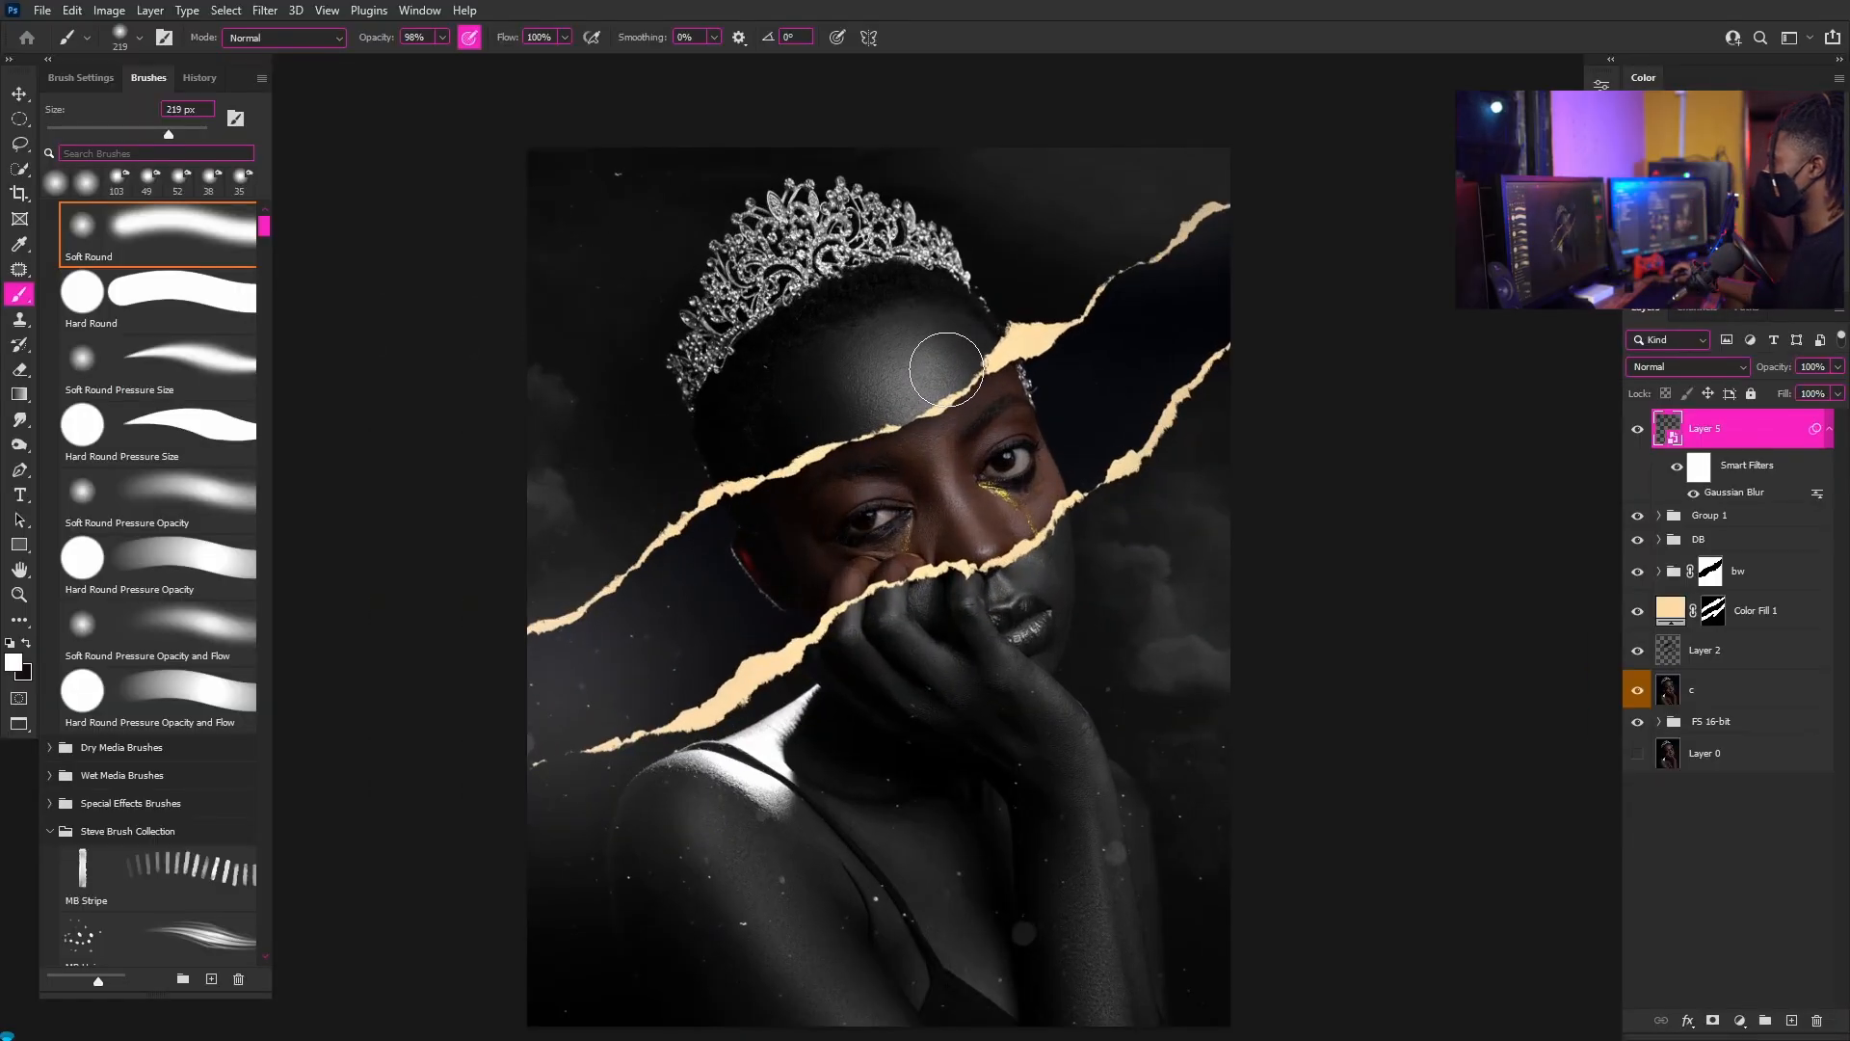
scroll(946, 370, down, 1)
click(1639, 429)
click(1639, 429)
scroll(1121, 412, down, 1)
scroll(1120, 412, up, 1)
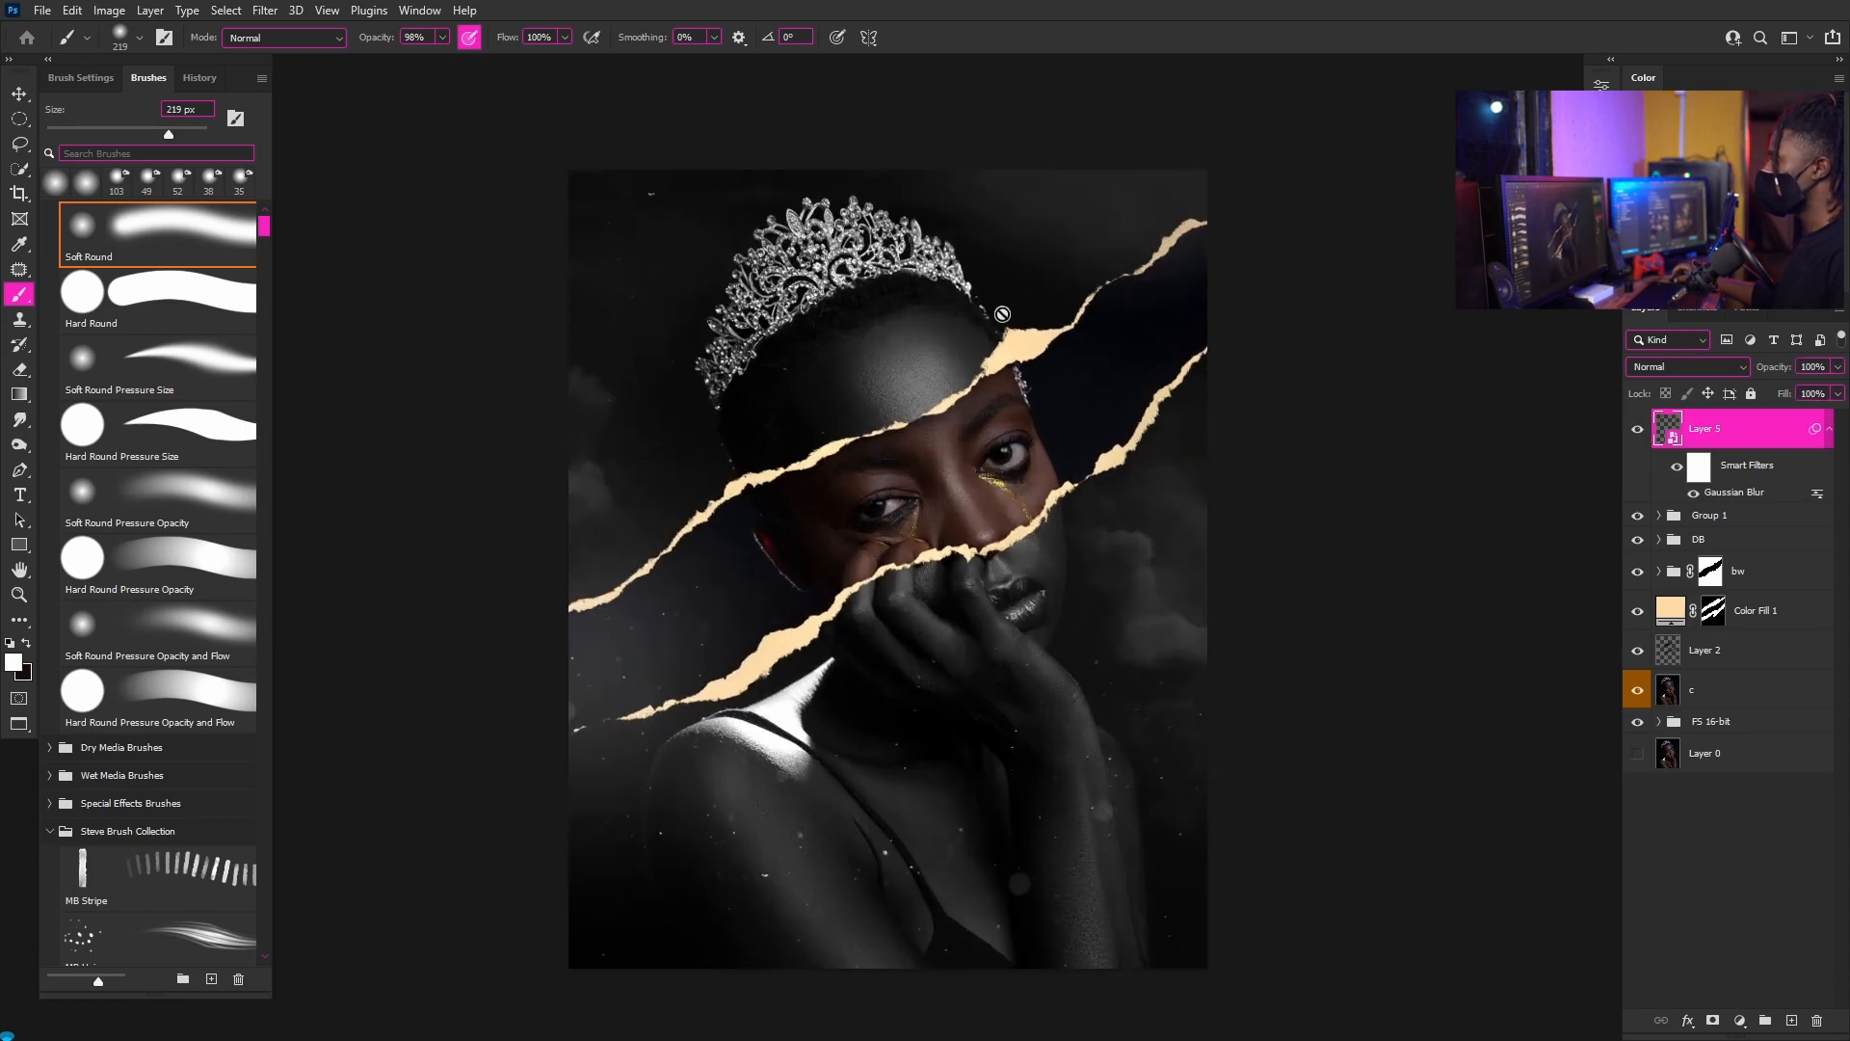
scroll(879, 378, down, 2)
scroll(879, 378, up, 1)
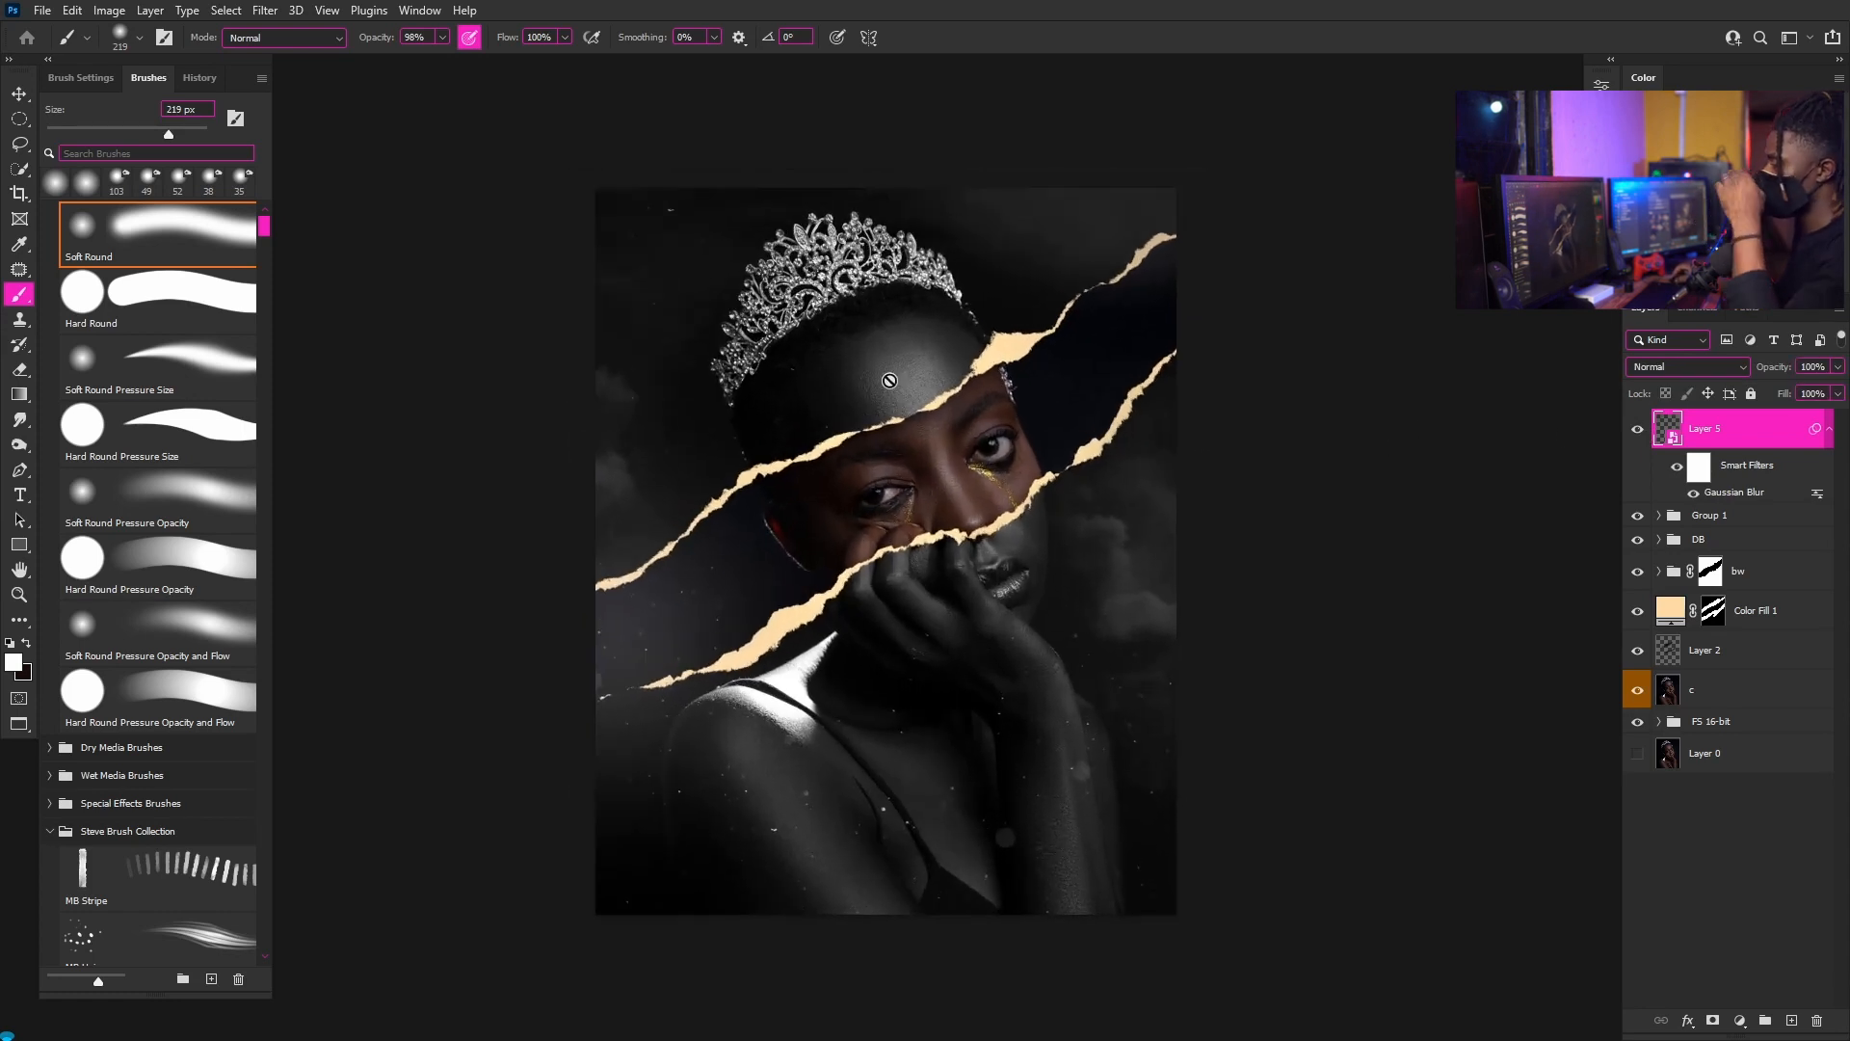
- Bring the pinkish cloud bank from pngfuel.com.png into Tuto.psd as the topmost layer, over the lower part of the portrait
key(f)
key(f)
click(1382, 76)
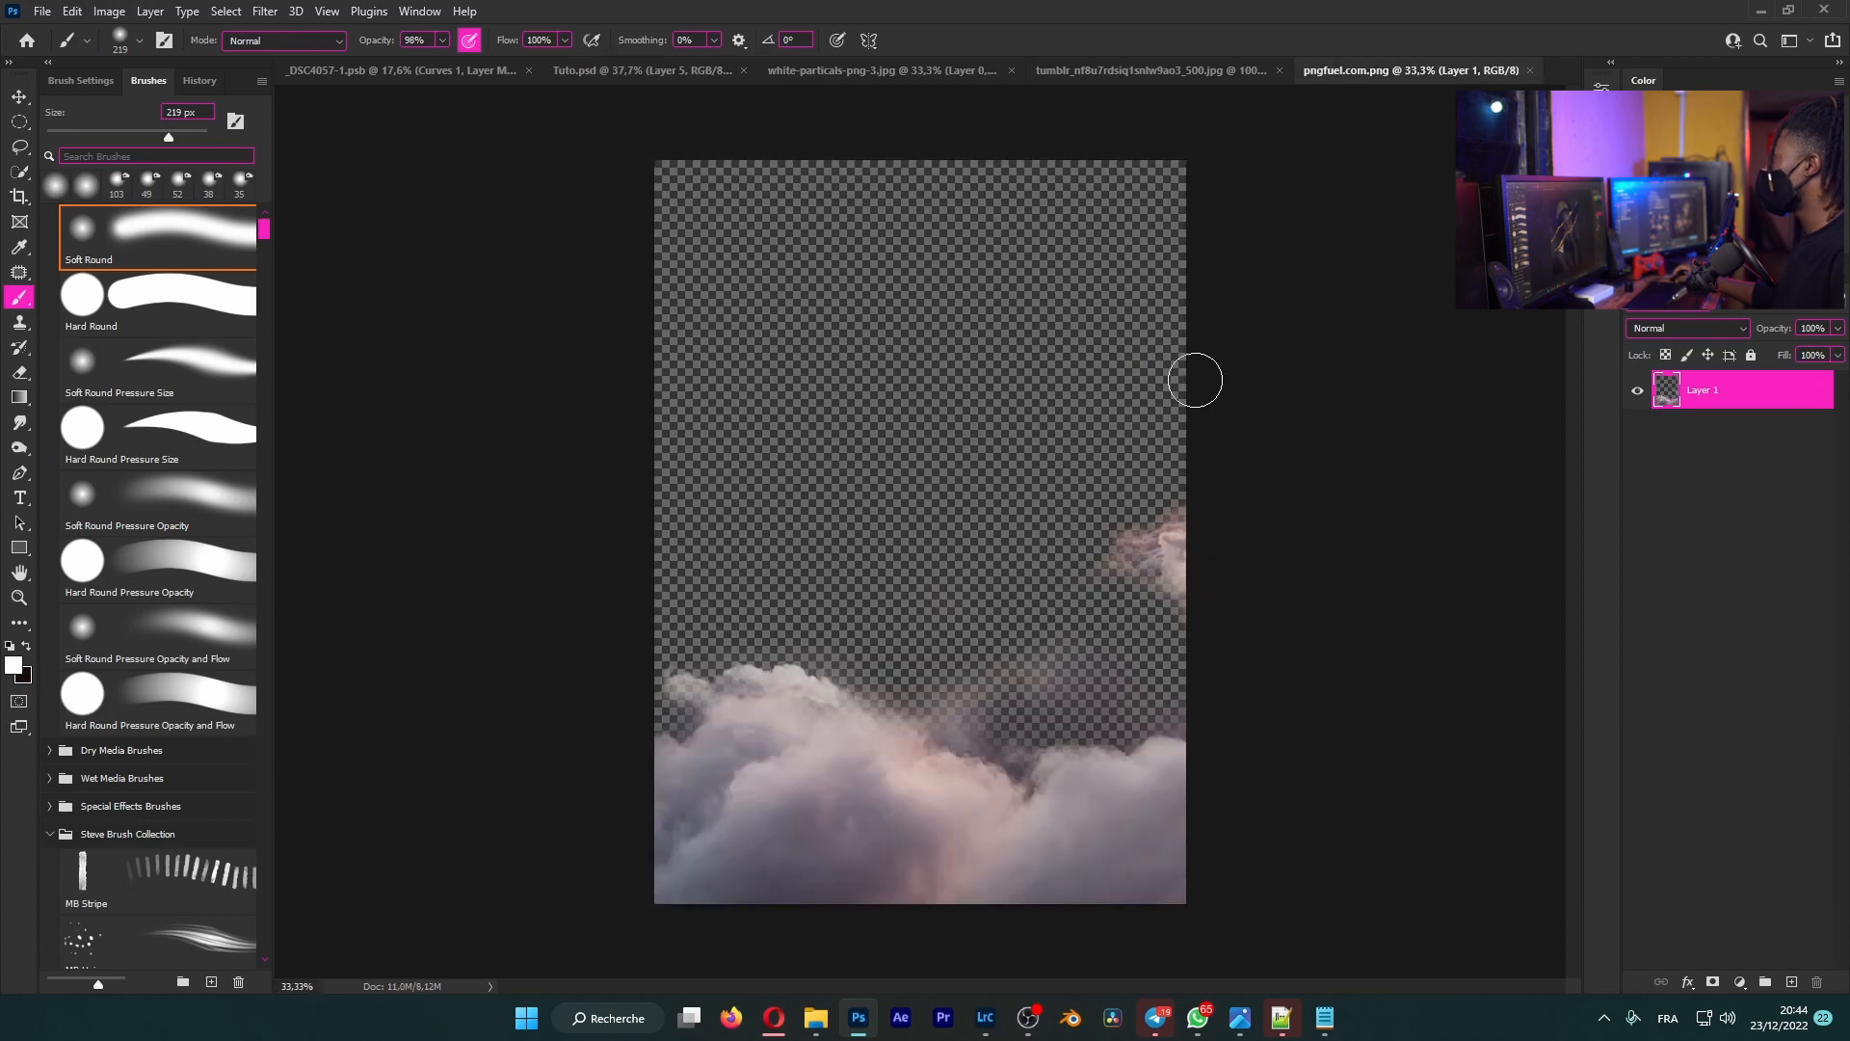
click(19, 100)
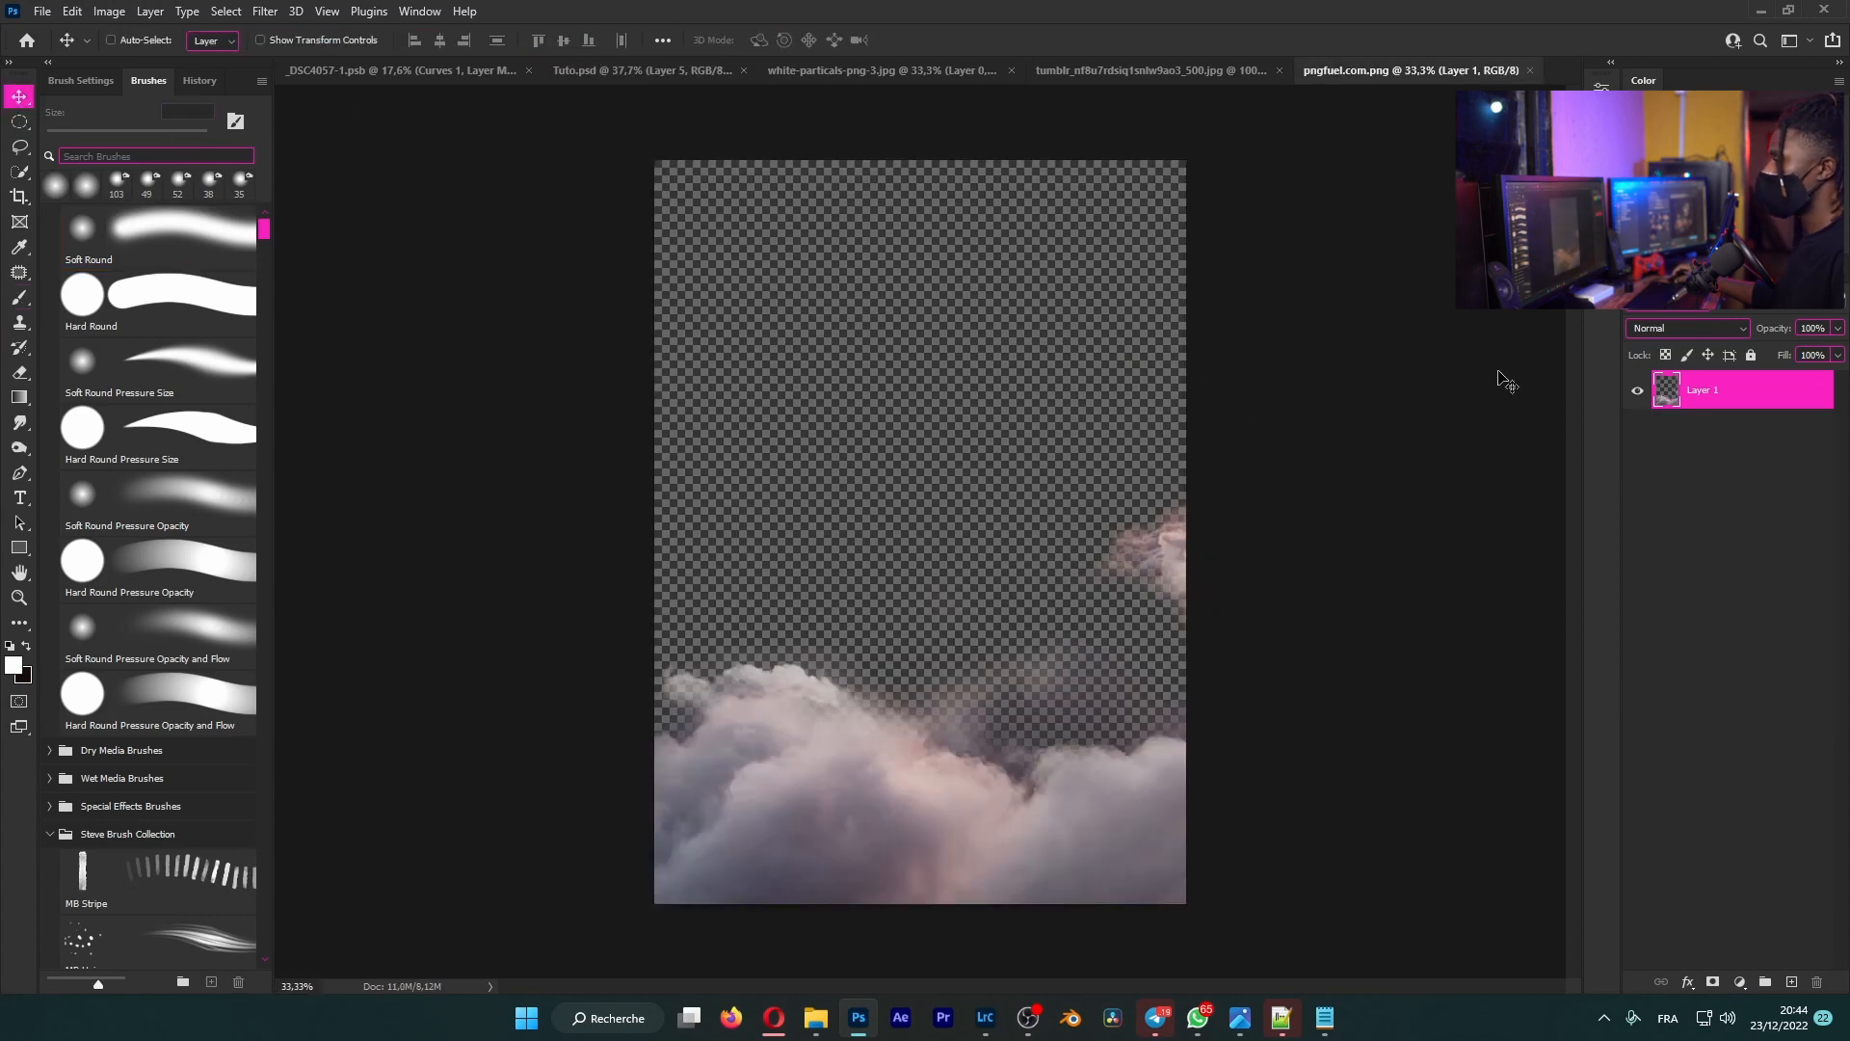
drag(1073, 700, 978, 680)
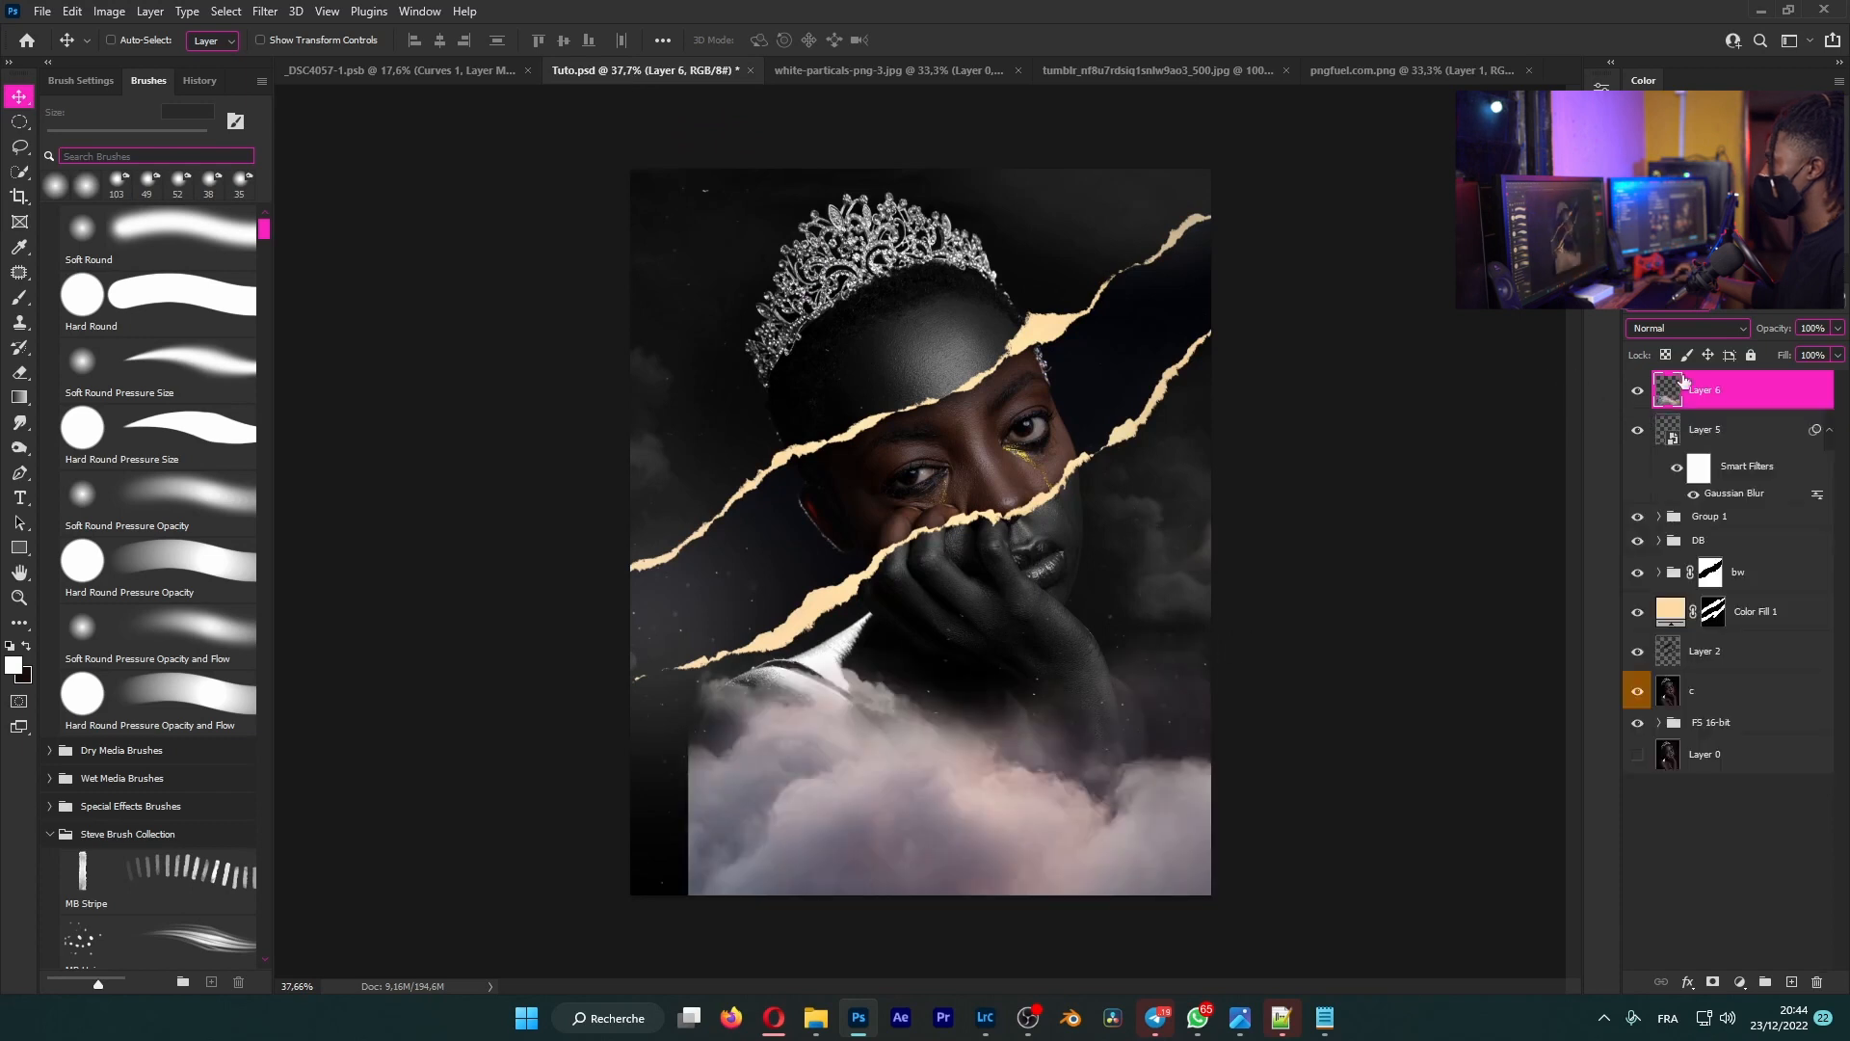
- Reposition the cloud bank so it spans the portrait's full lower edge and desaturate it with Saturation at -100
drag(924, 911, 855, 847)
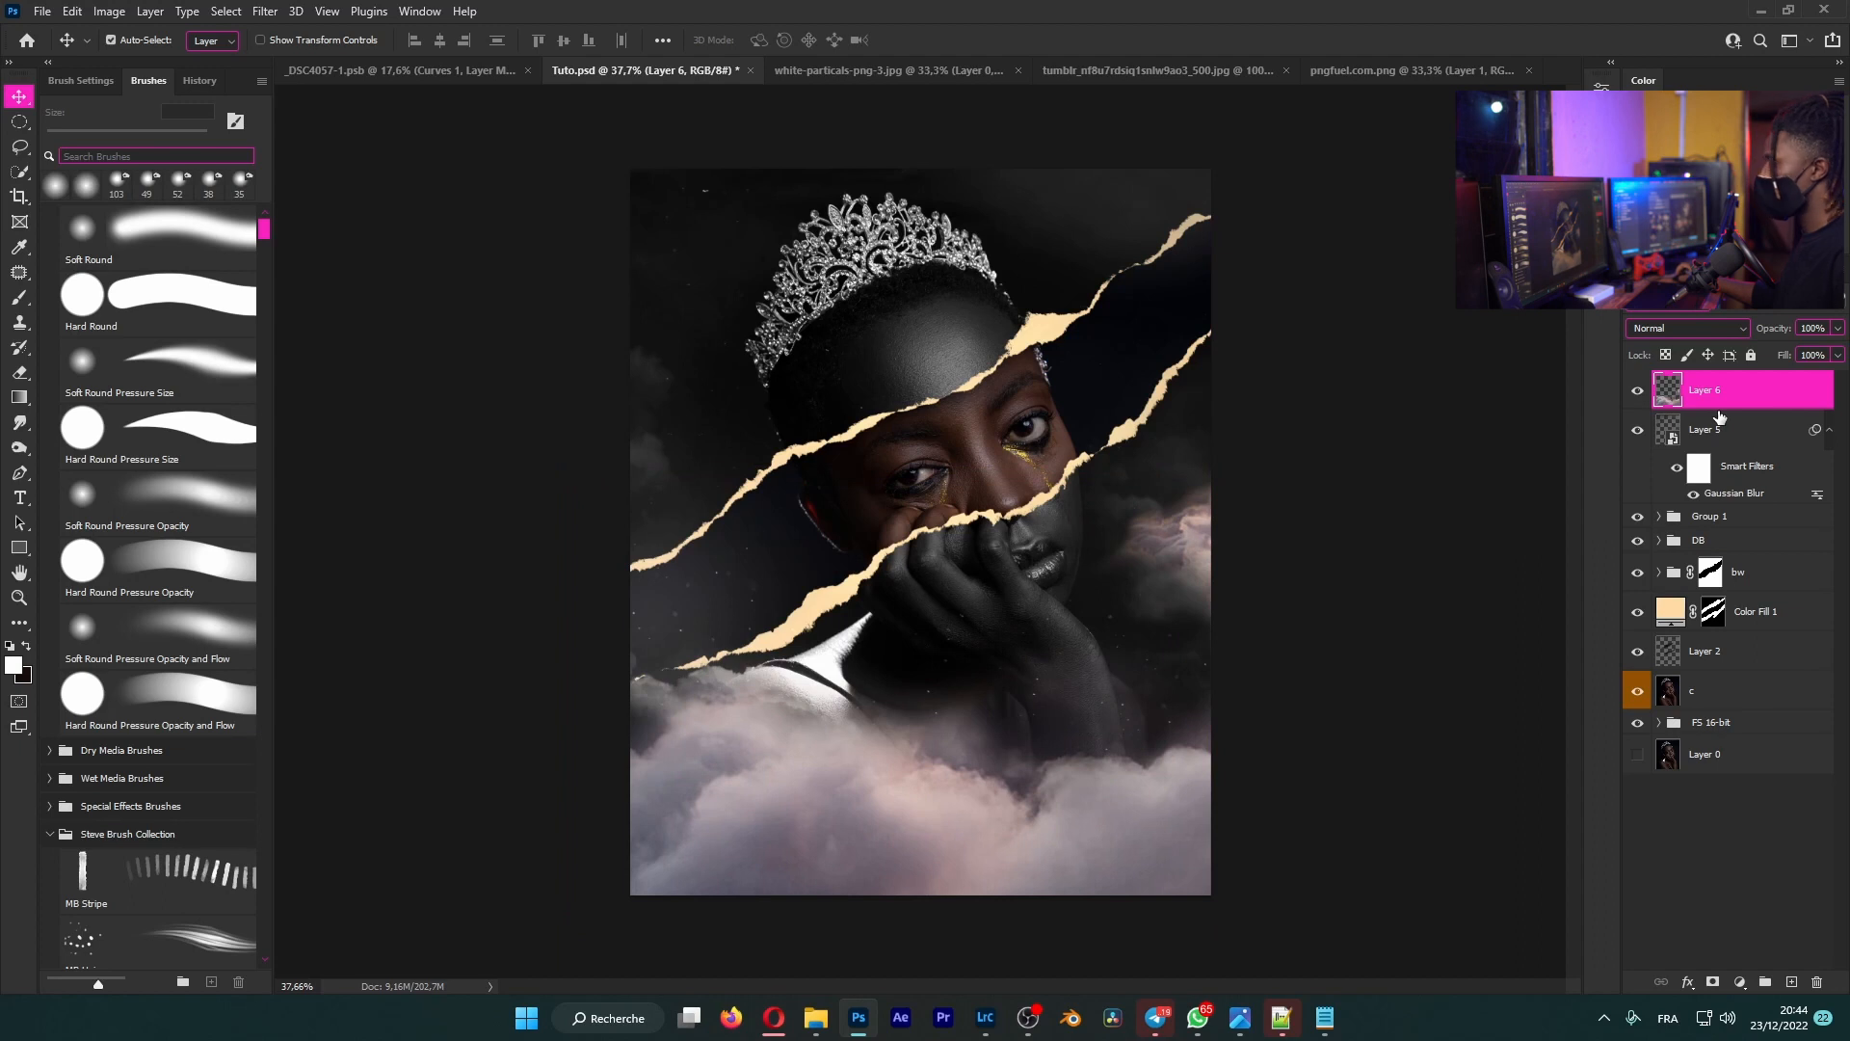
key(ctrl+u)
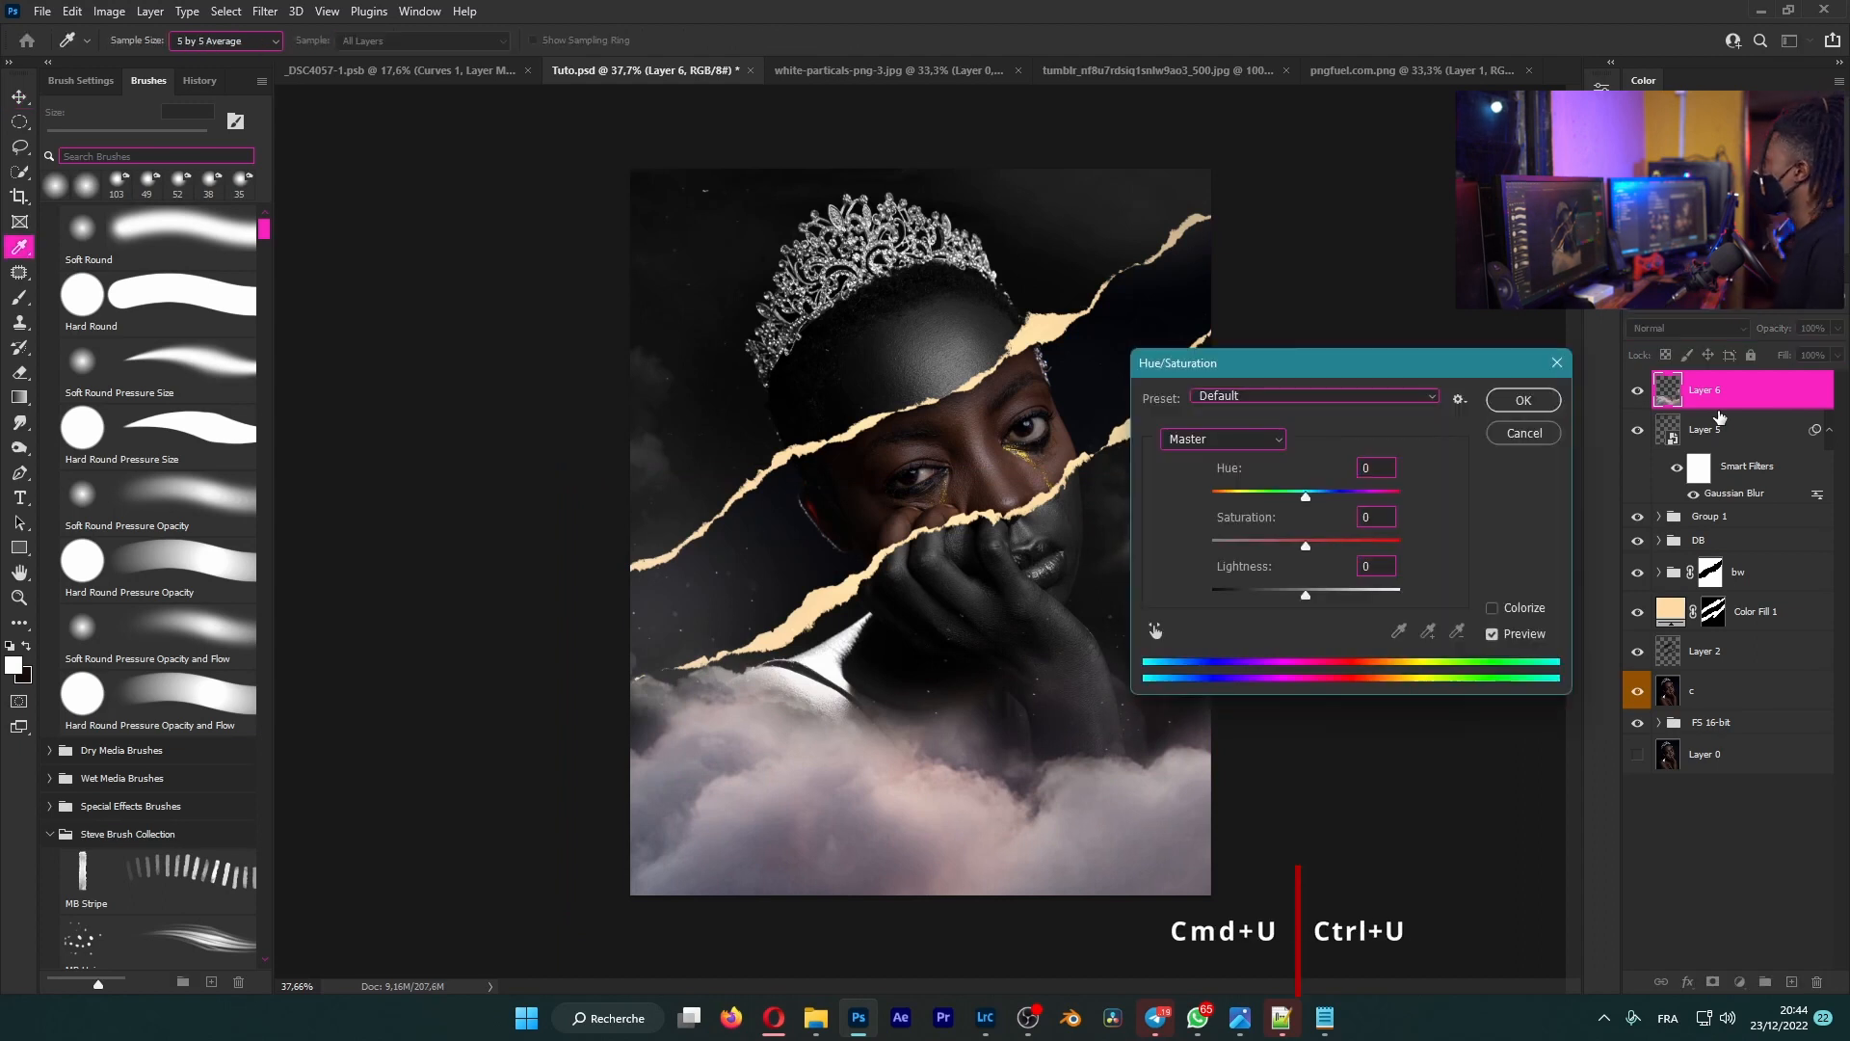
drag(1307, 546, 1180, 561)
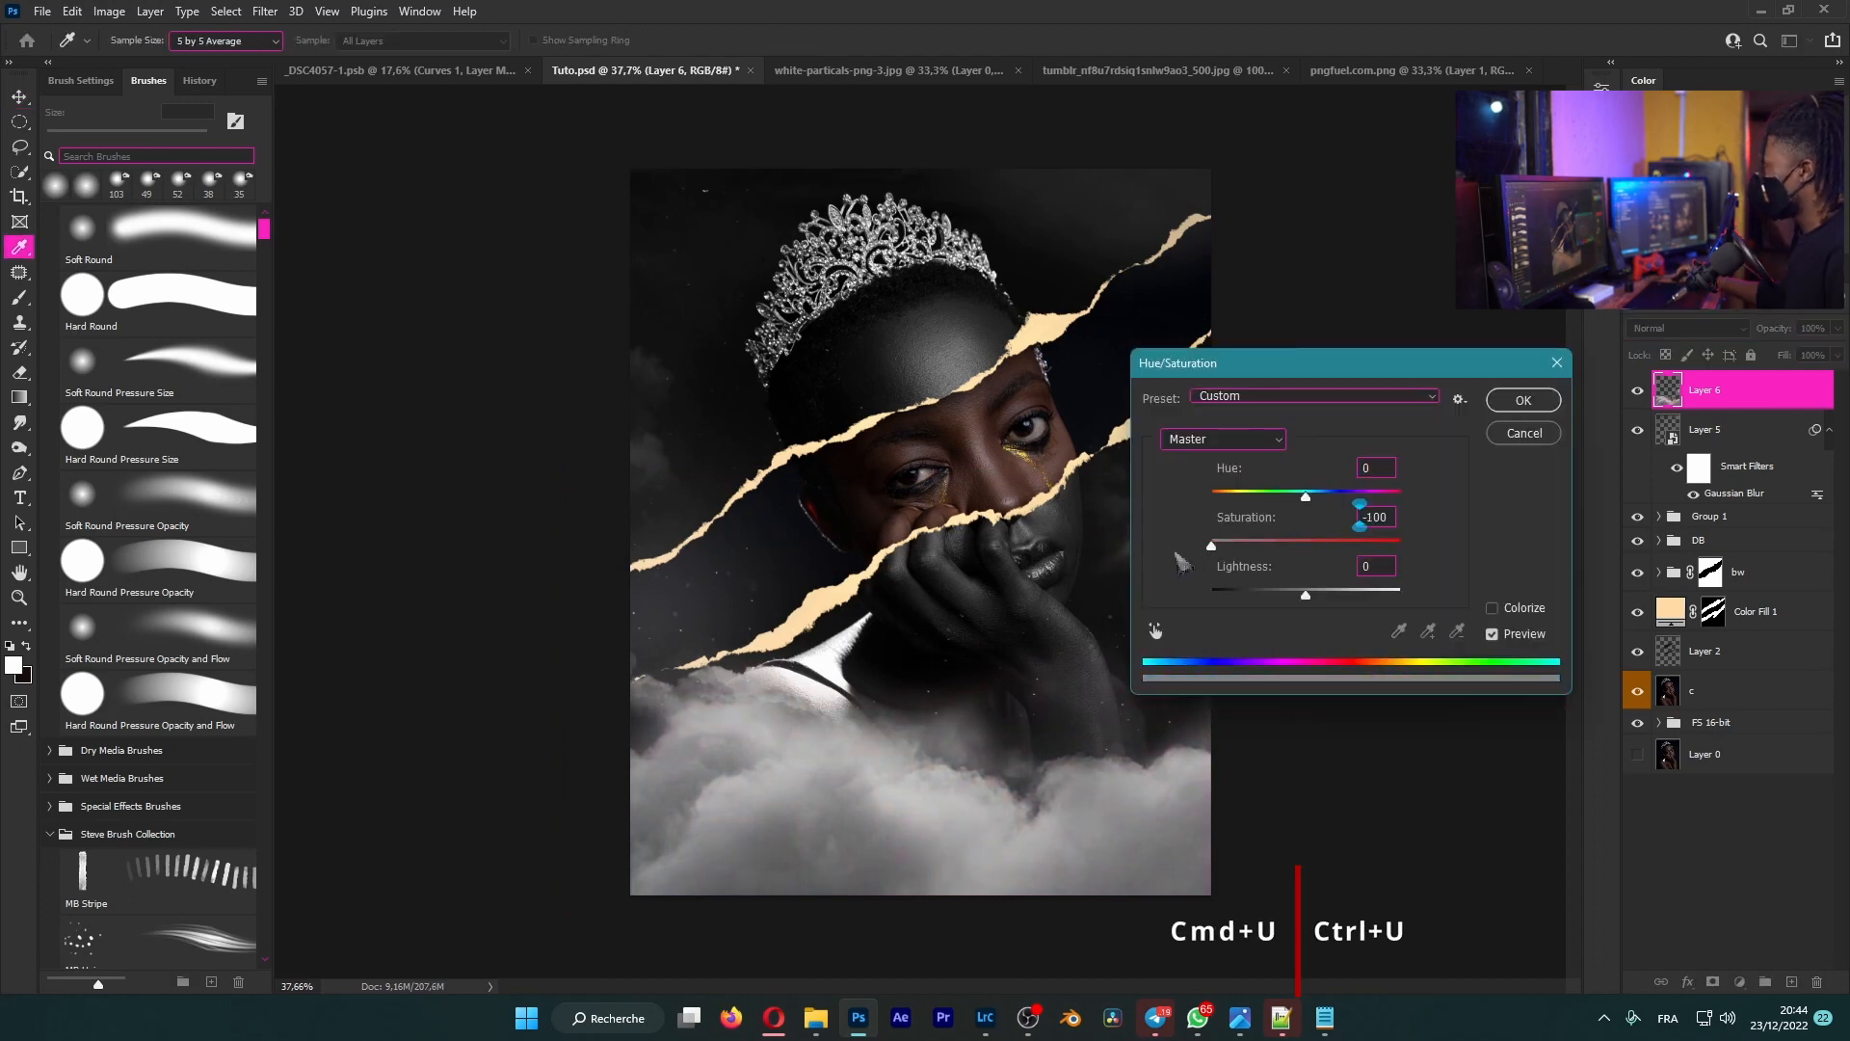
click(1523, 400)
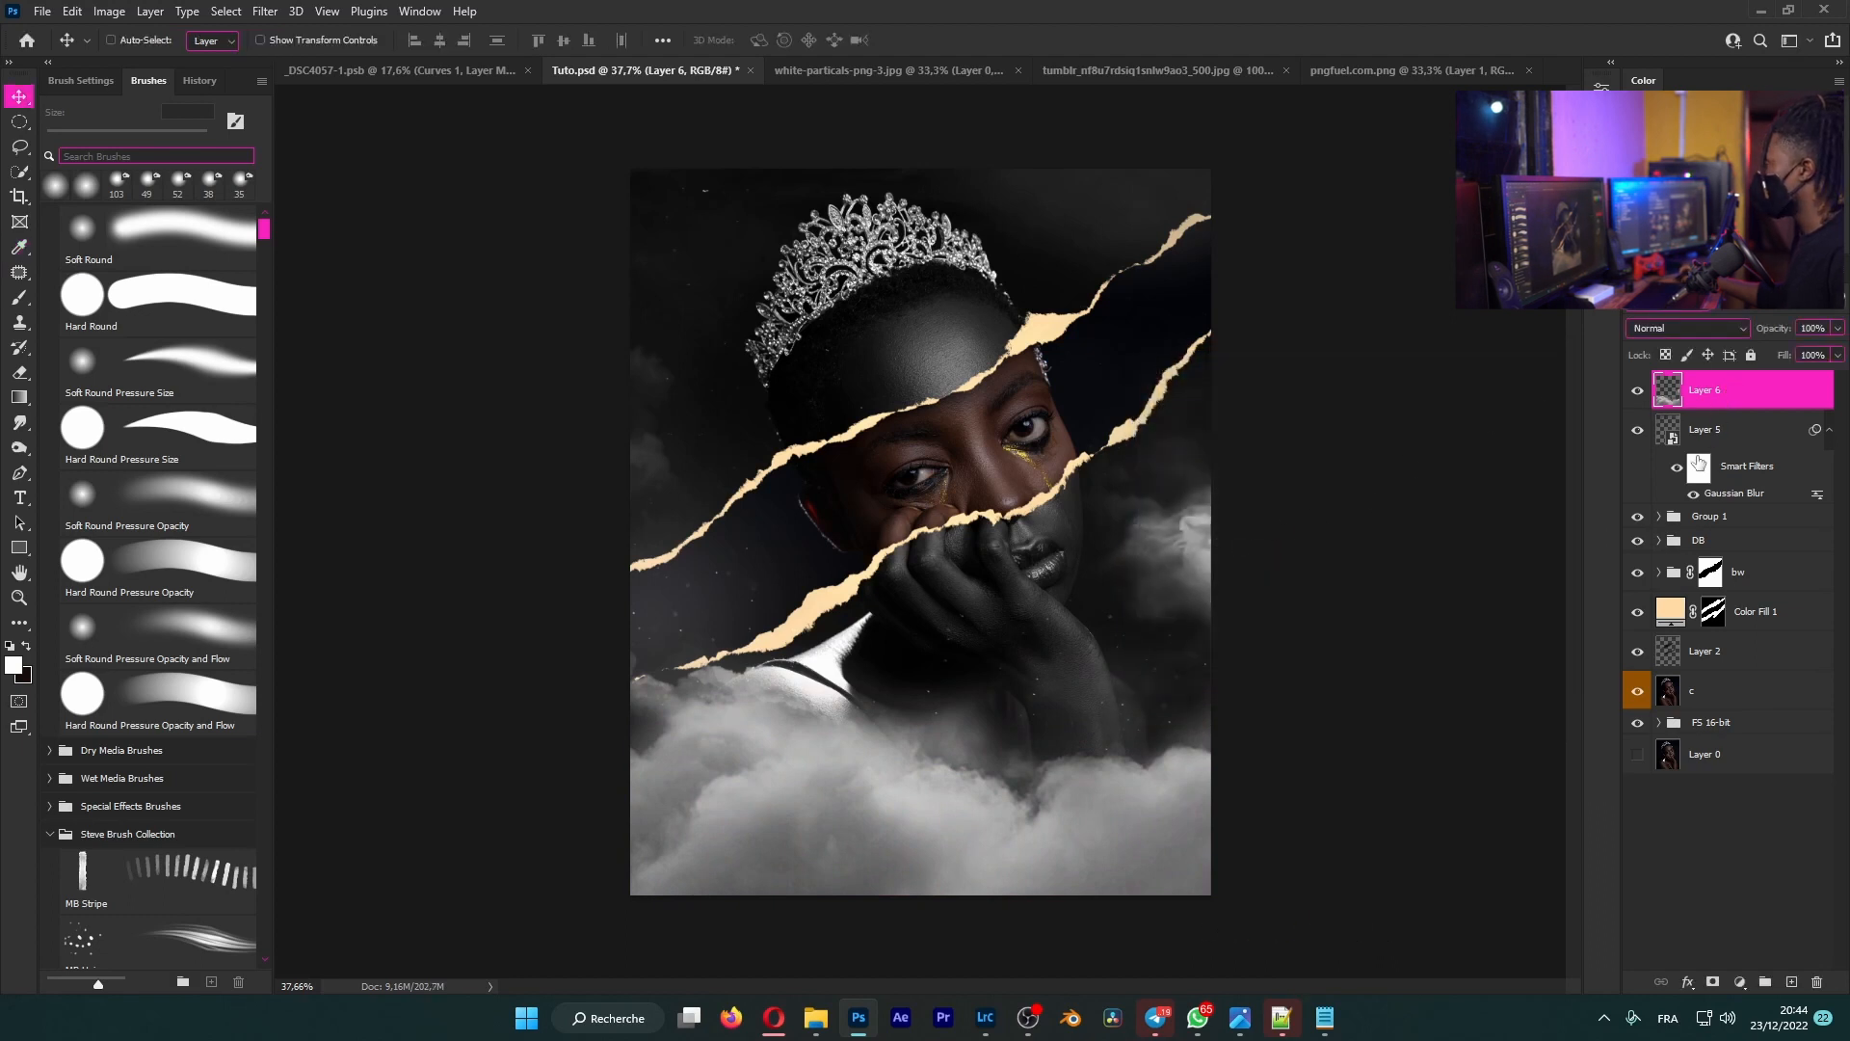
- Darken the clouds with a Curves adjustment clipped to Layer 6, taking input 168 down to output 77, at 97% opacity
click(1742, 983)
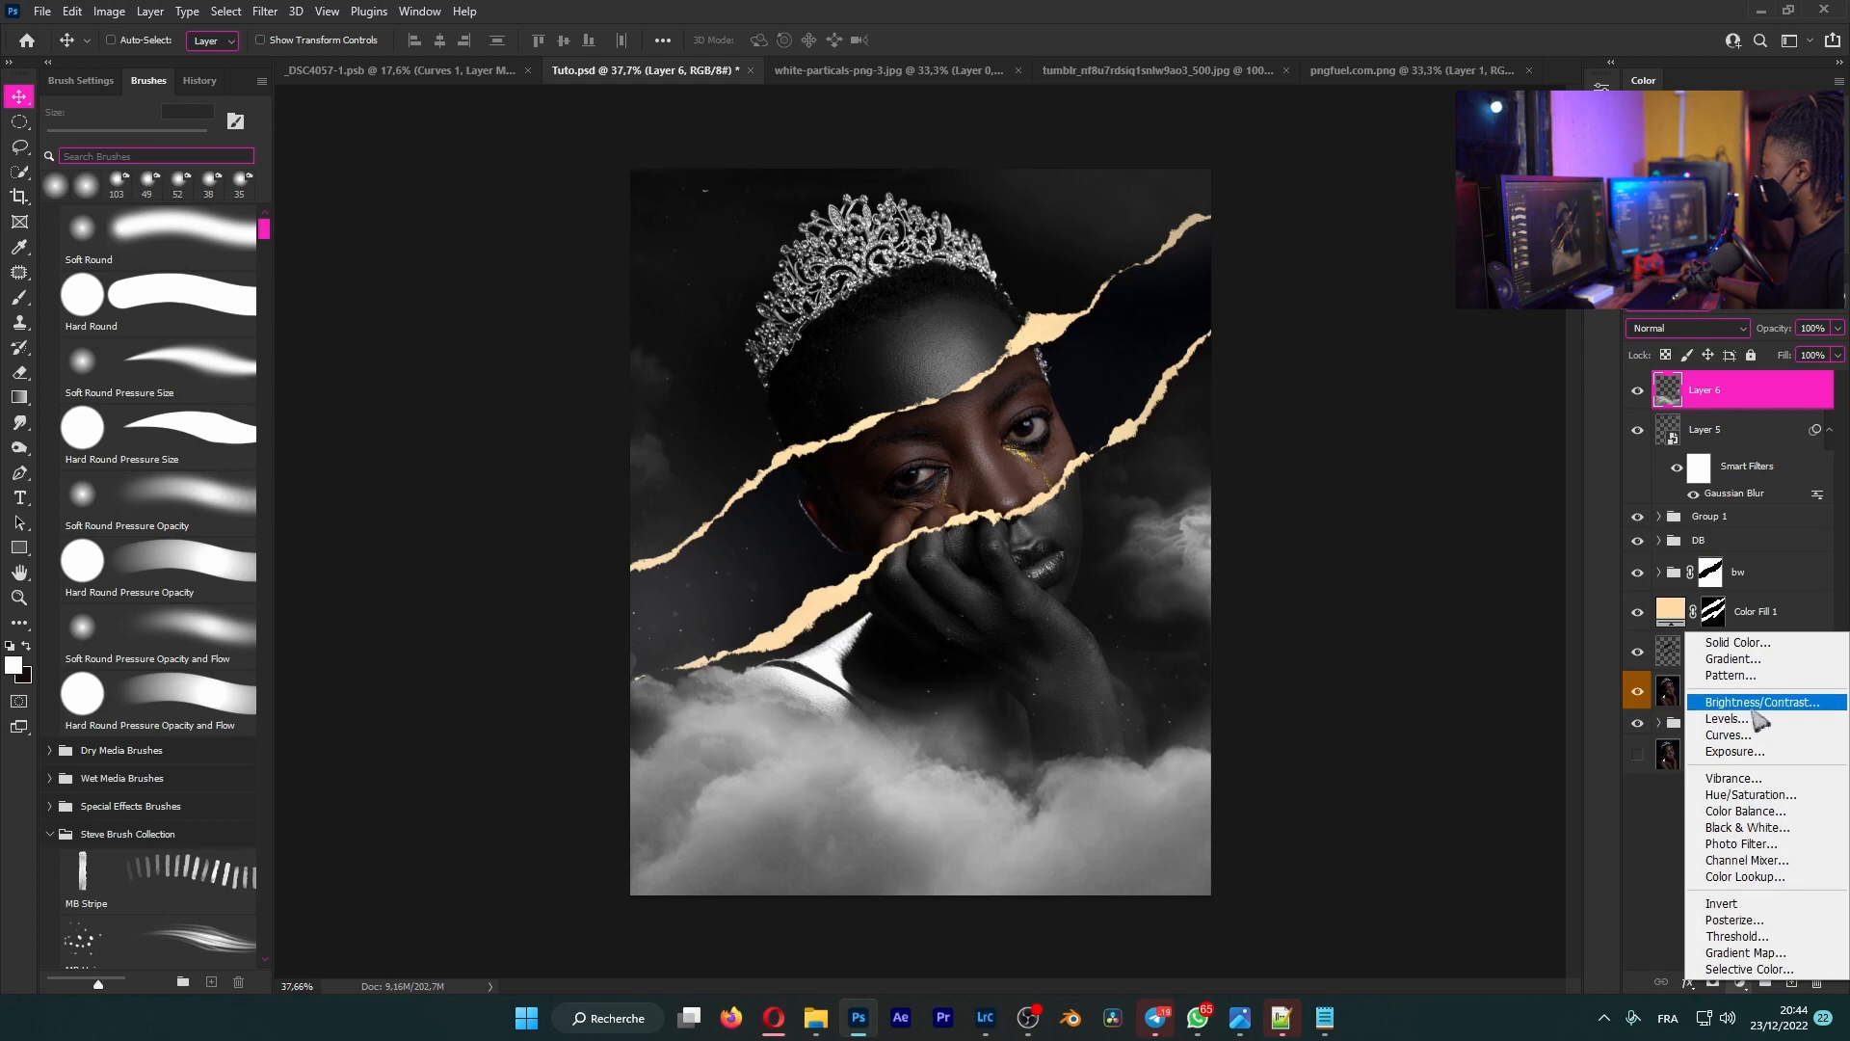
click(1734, 731)
key(ctrl+alt+g)
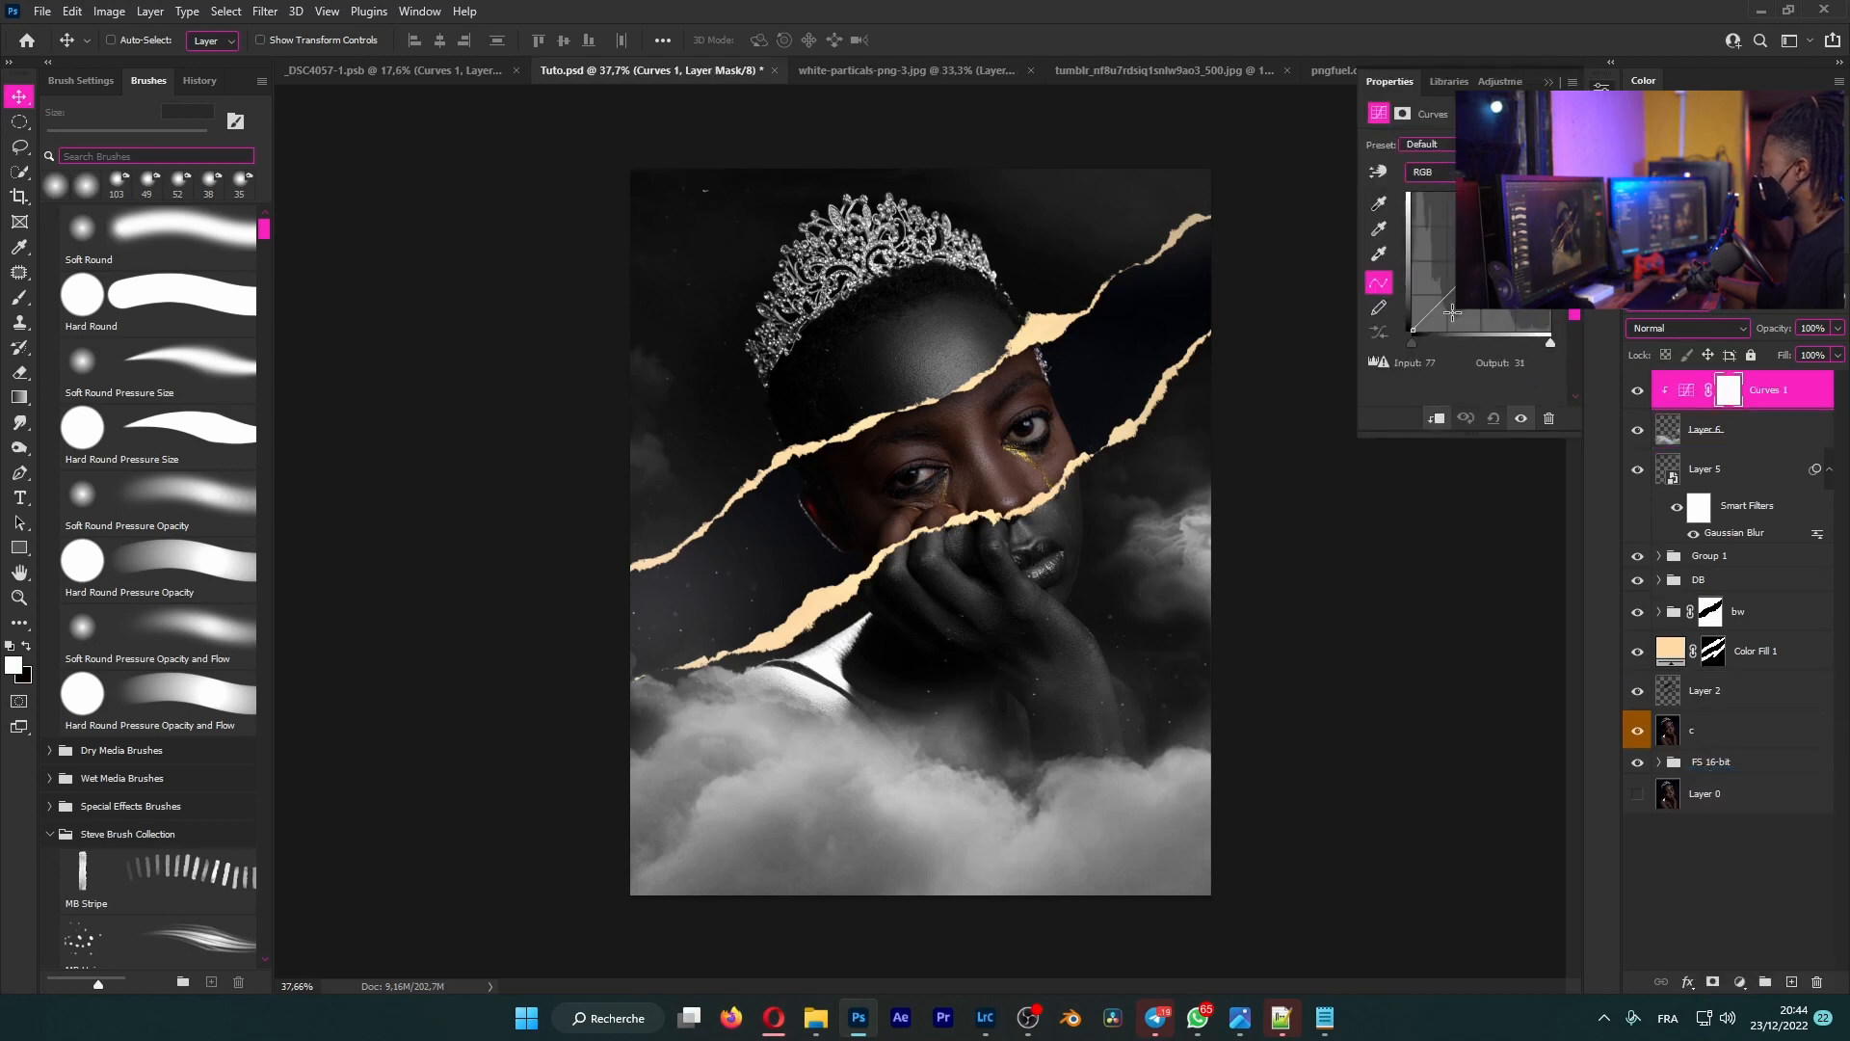
drag(1476, 273, 1504, 291)
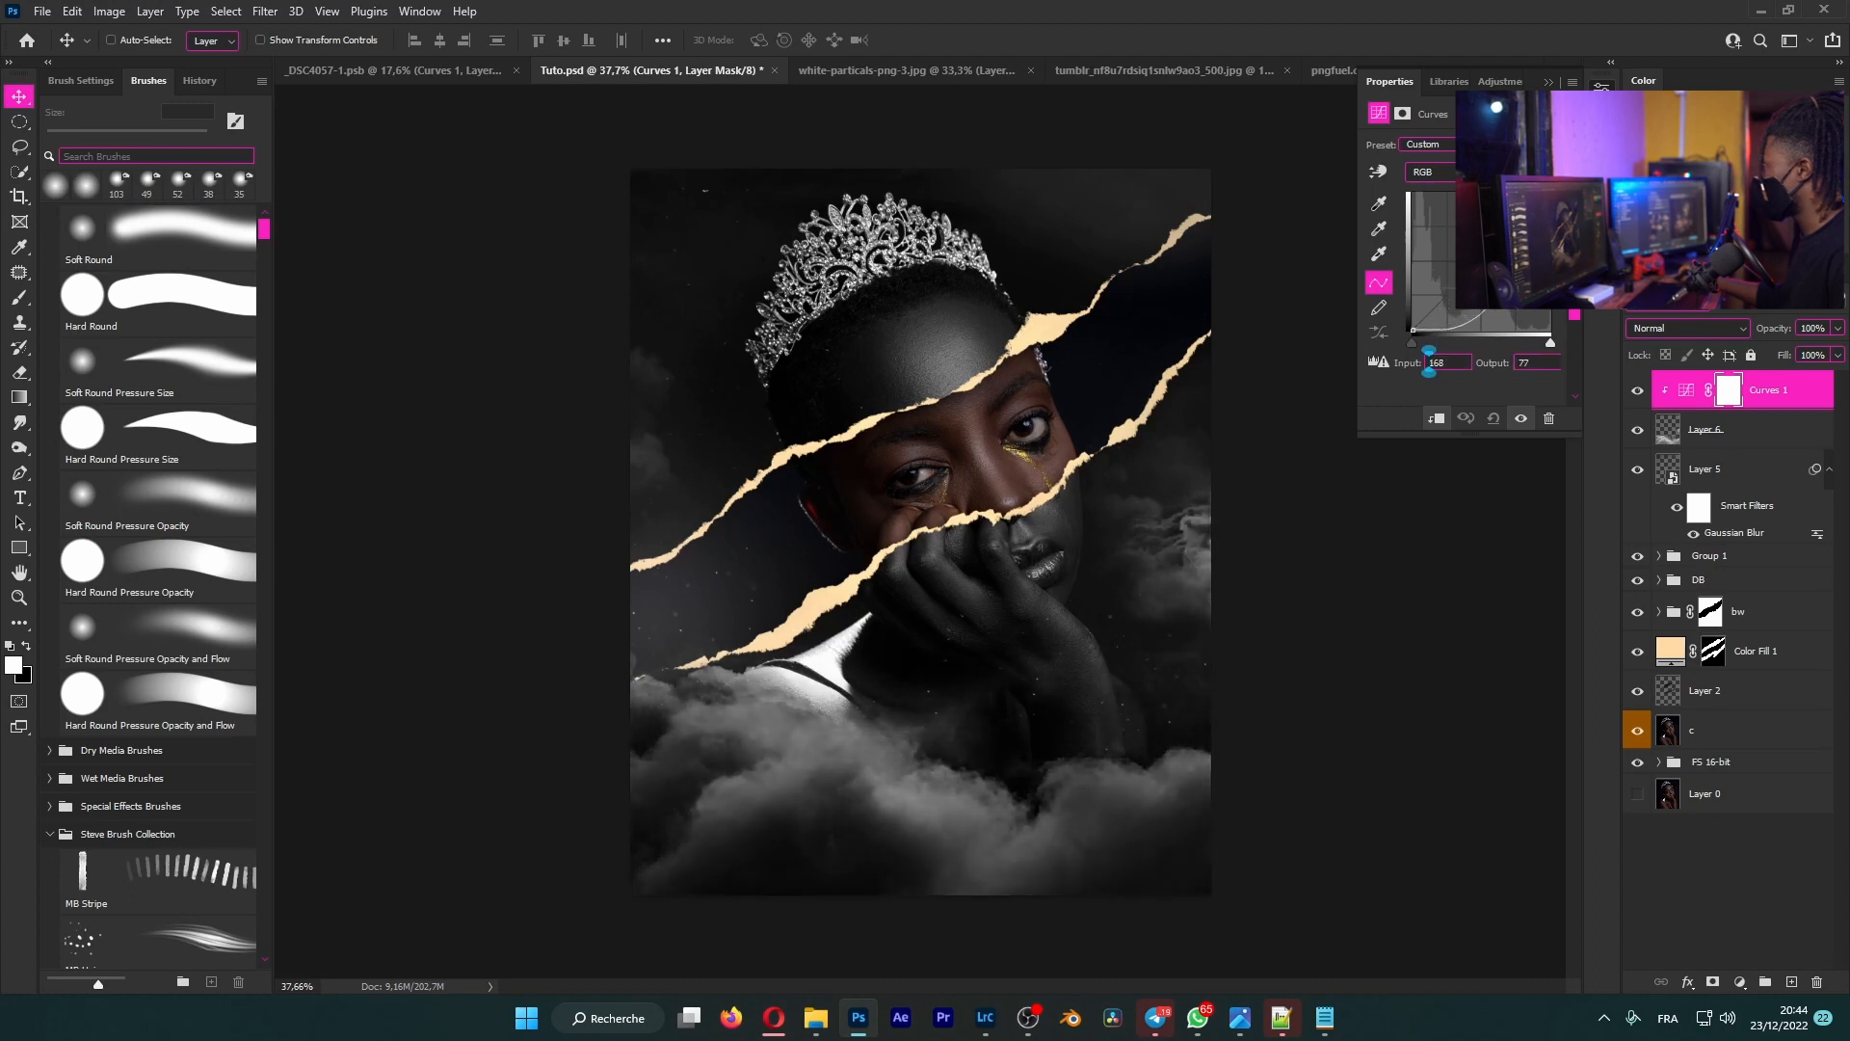
click(1838, 327)
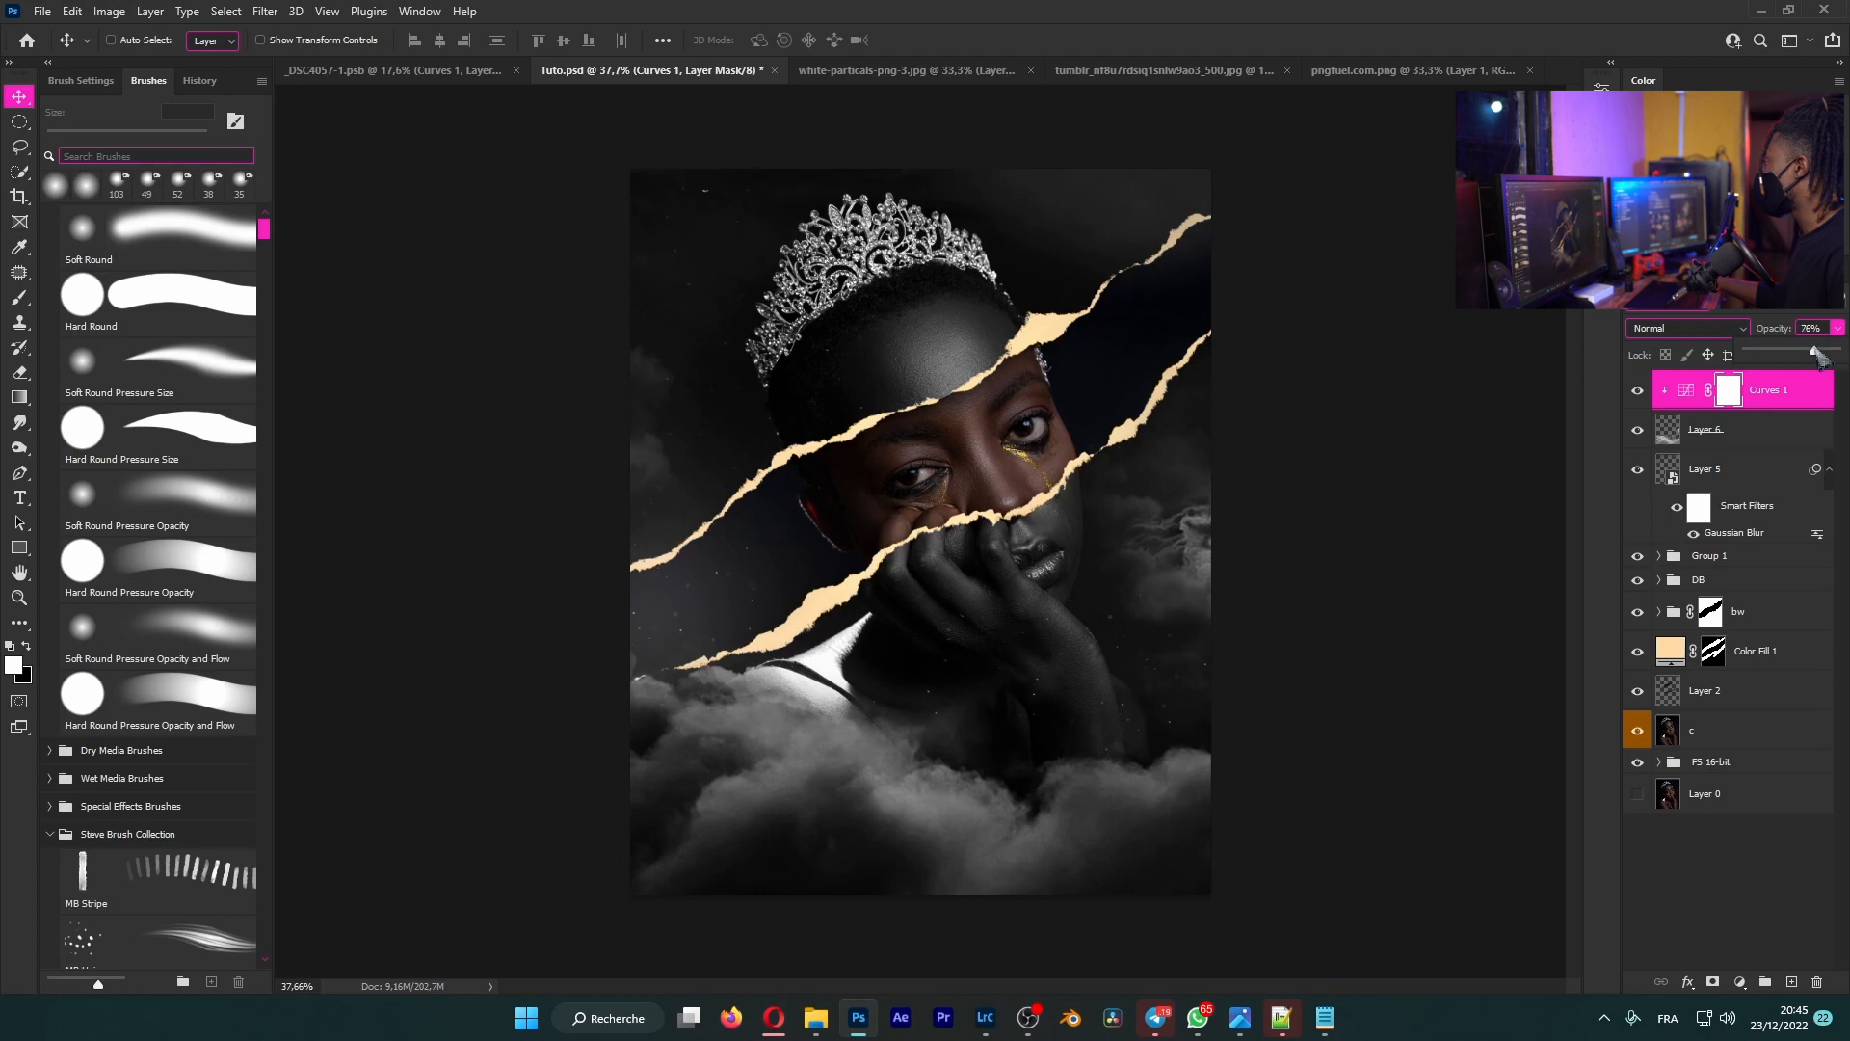
drag(1788, 359, 1839, 359)
- Reduce the opacity of cloud Layer 6 to 35% and shift the clouds slightly lower over the portrait
click(1767, 440)
click(1838, 328)
drag(1834, 356, 1792, 357)
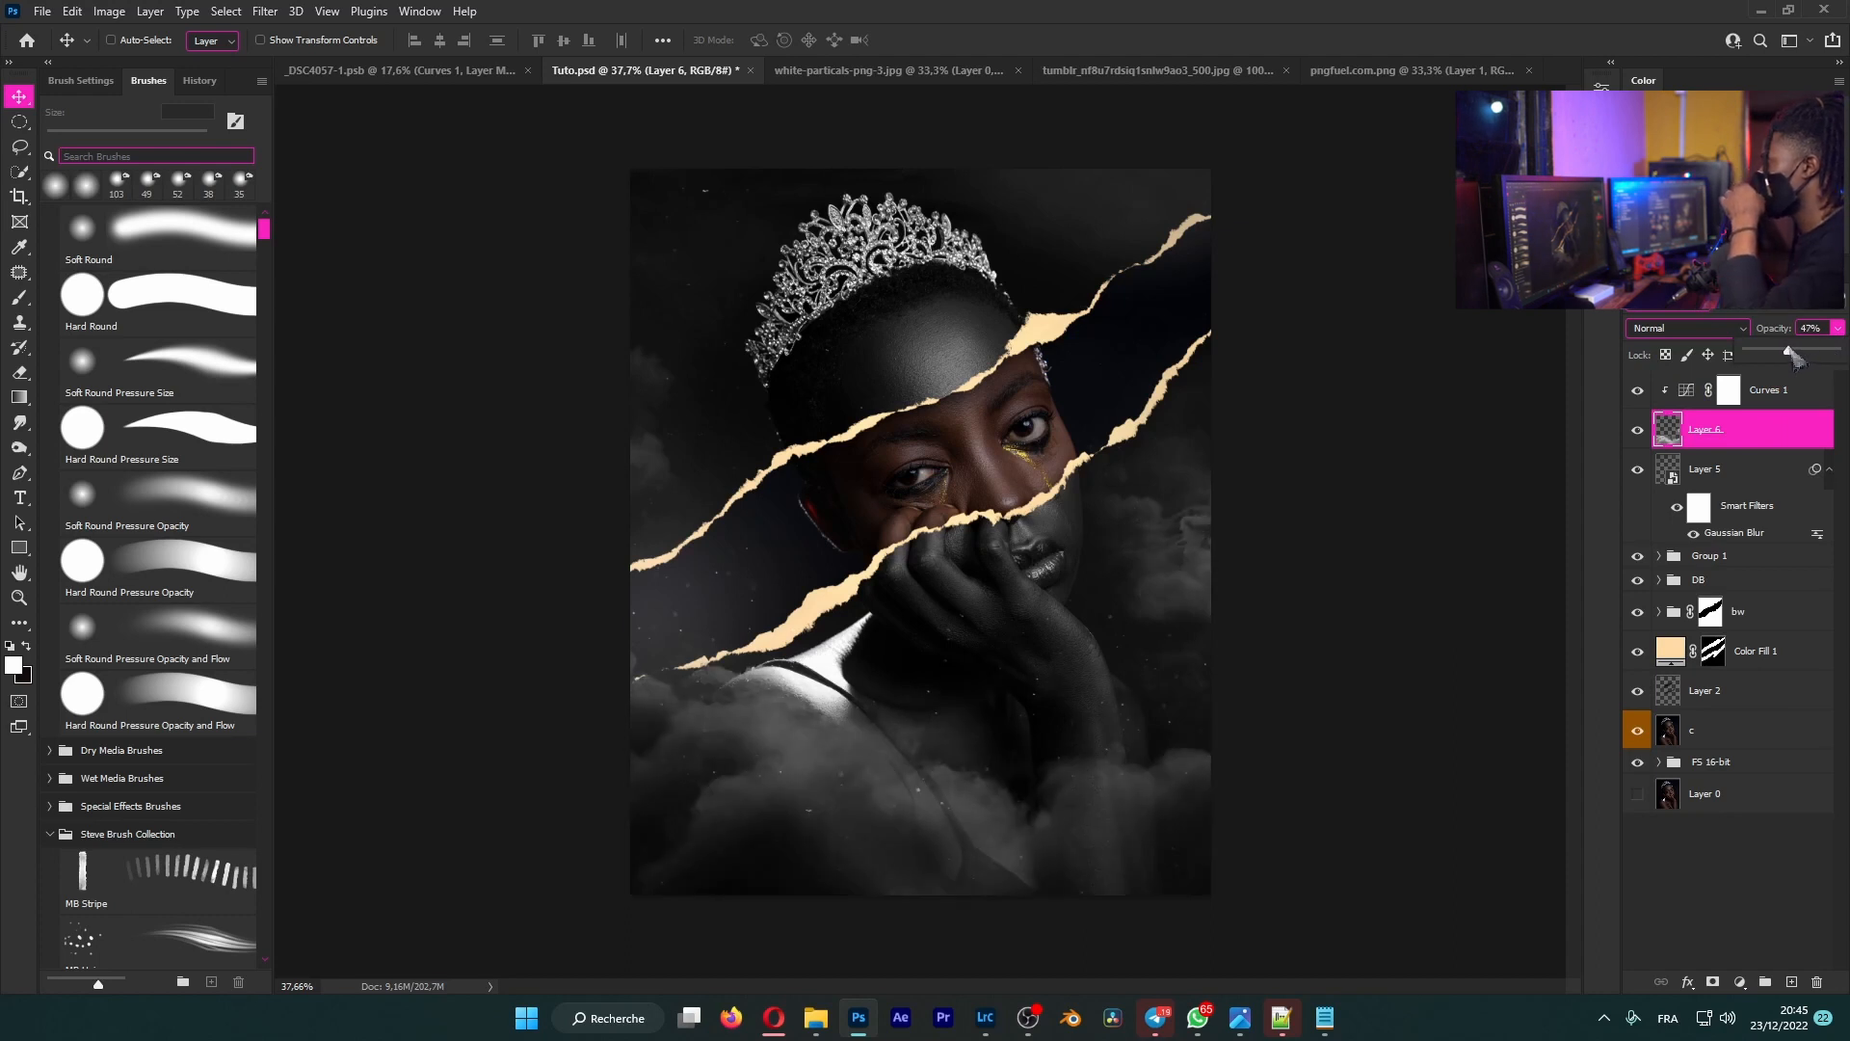
drag(1784, 354, 1781, 355)
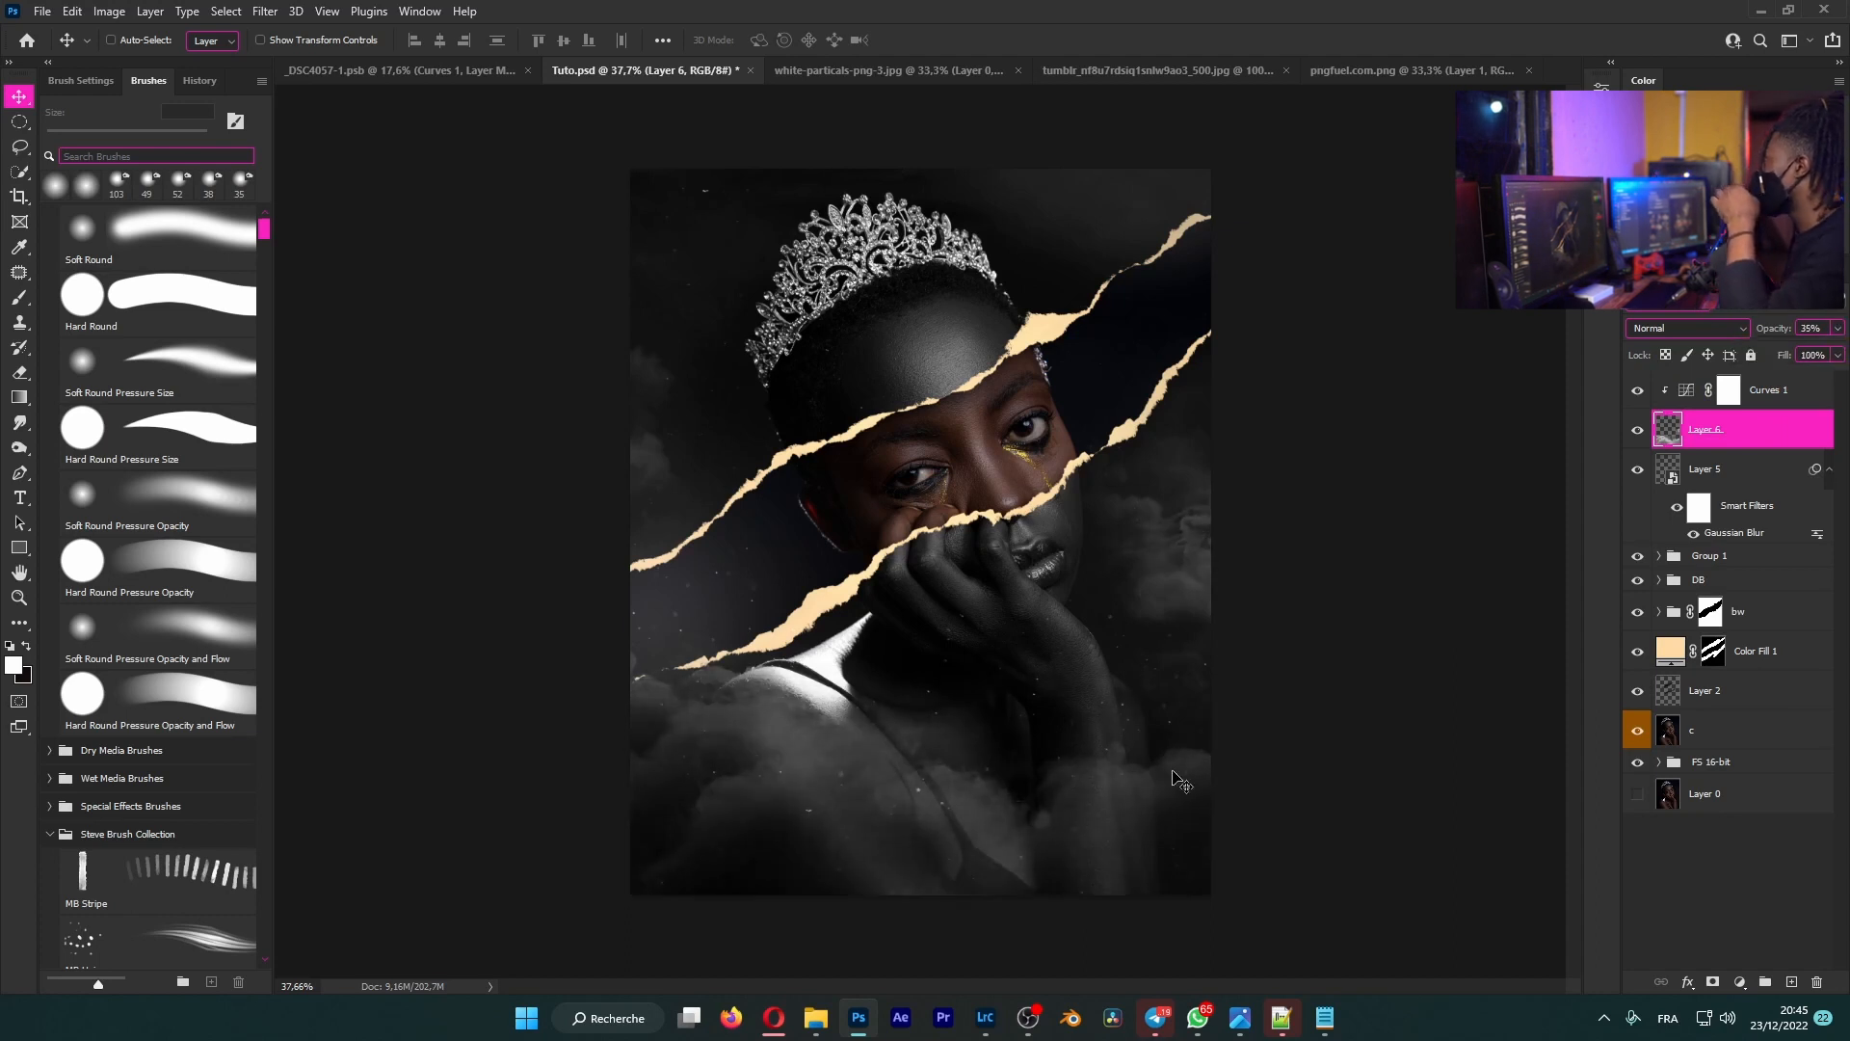
drag(1063, 821, 1057, 873)
- Examine the whole composite with the darkened clouds in the larger screen mode, from far and near
scroll(1224, 503, down, 3)
scroll(1214, 520, up, 5)
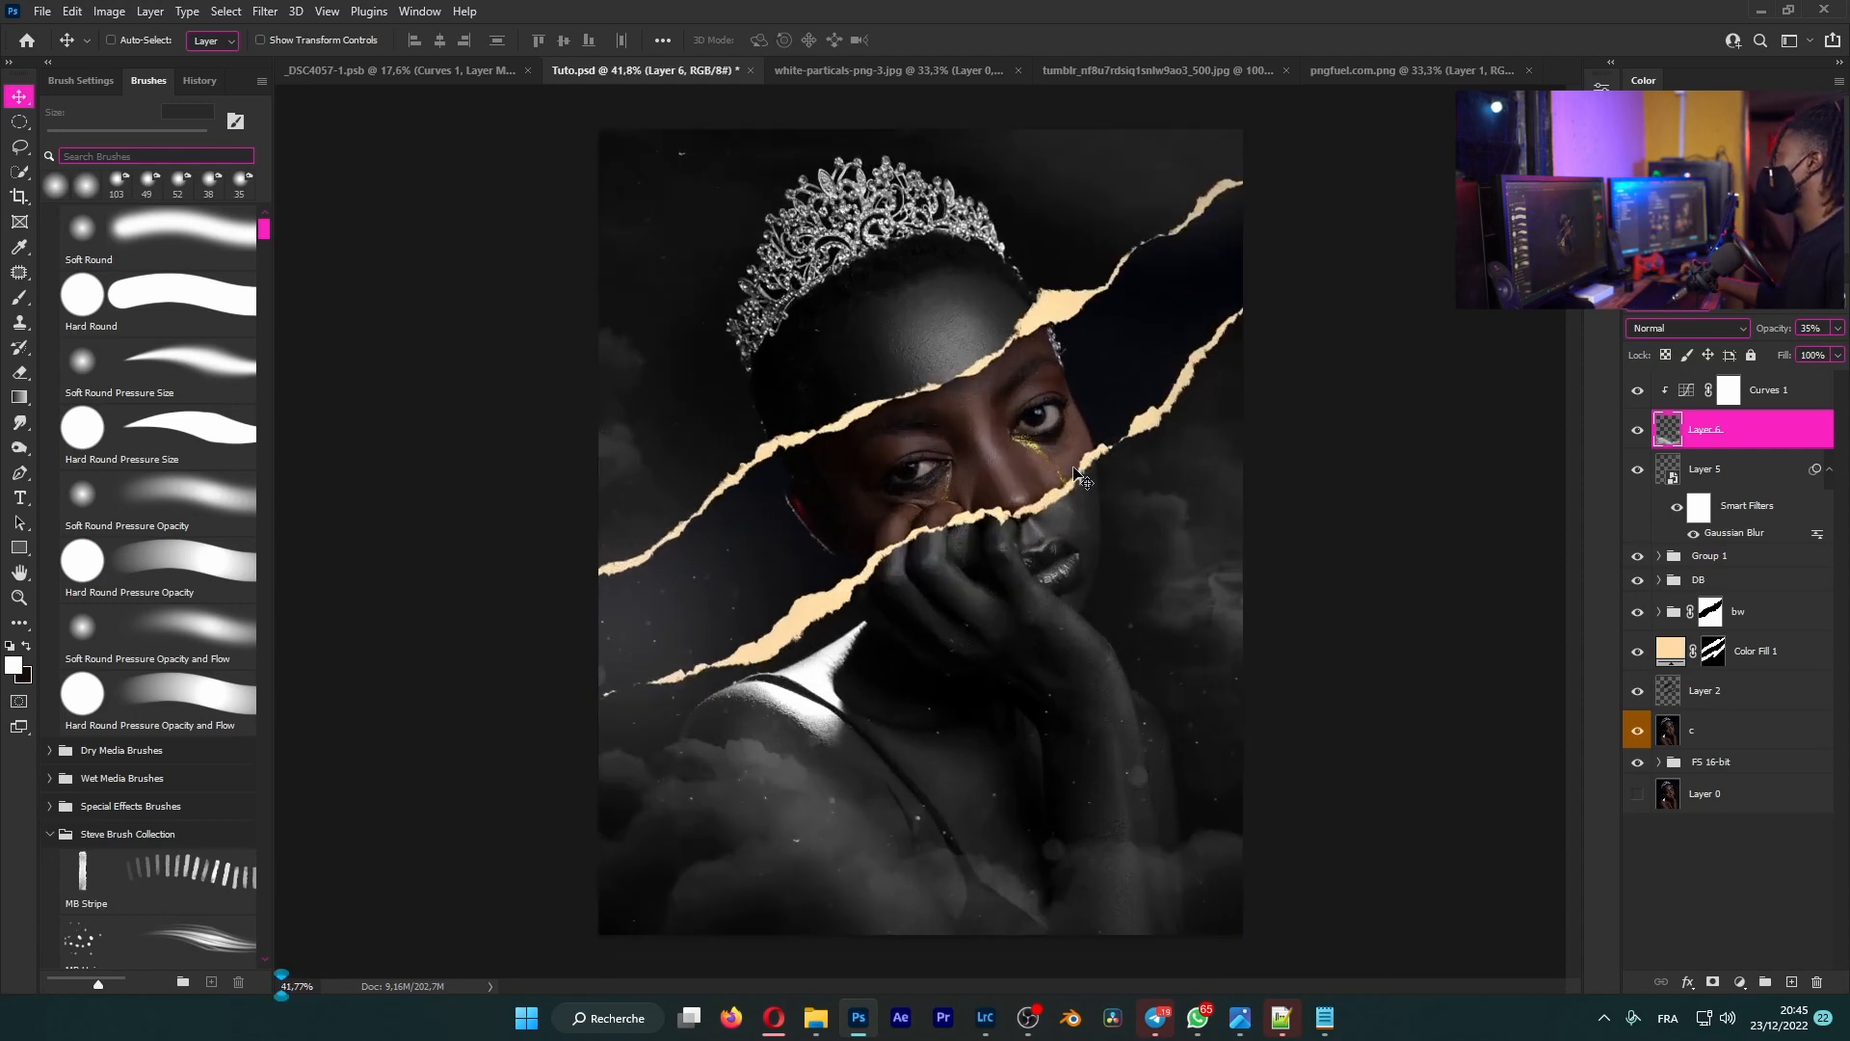
key(f)
scroll(1069, 549, down, 4)
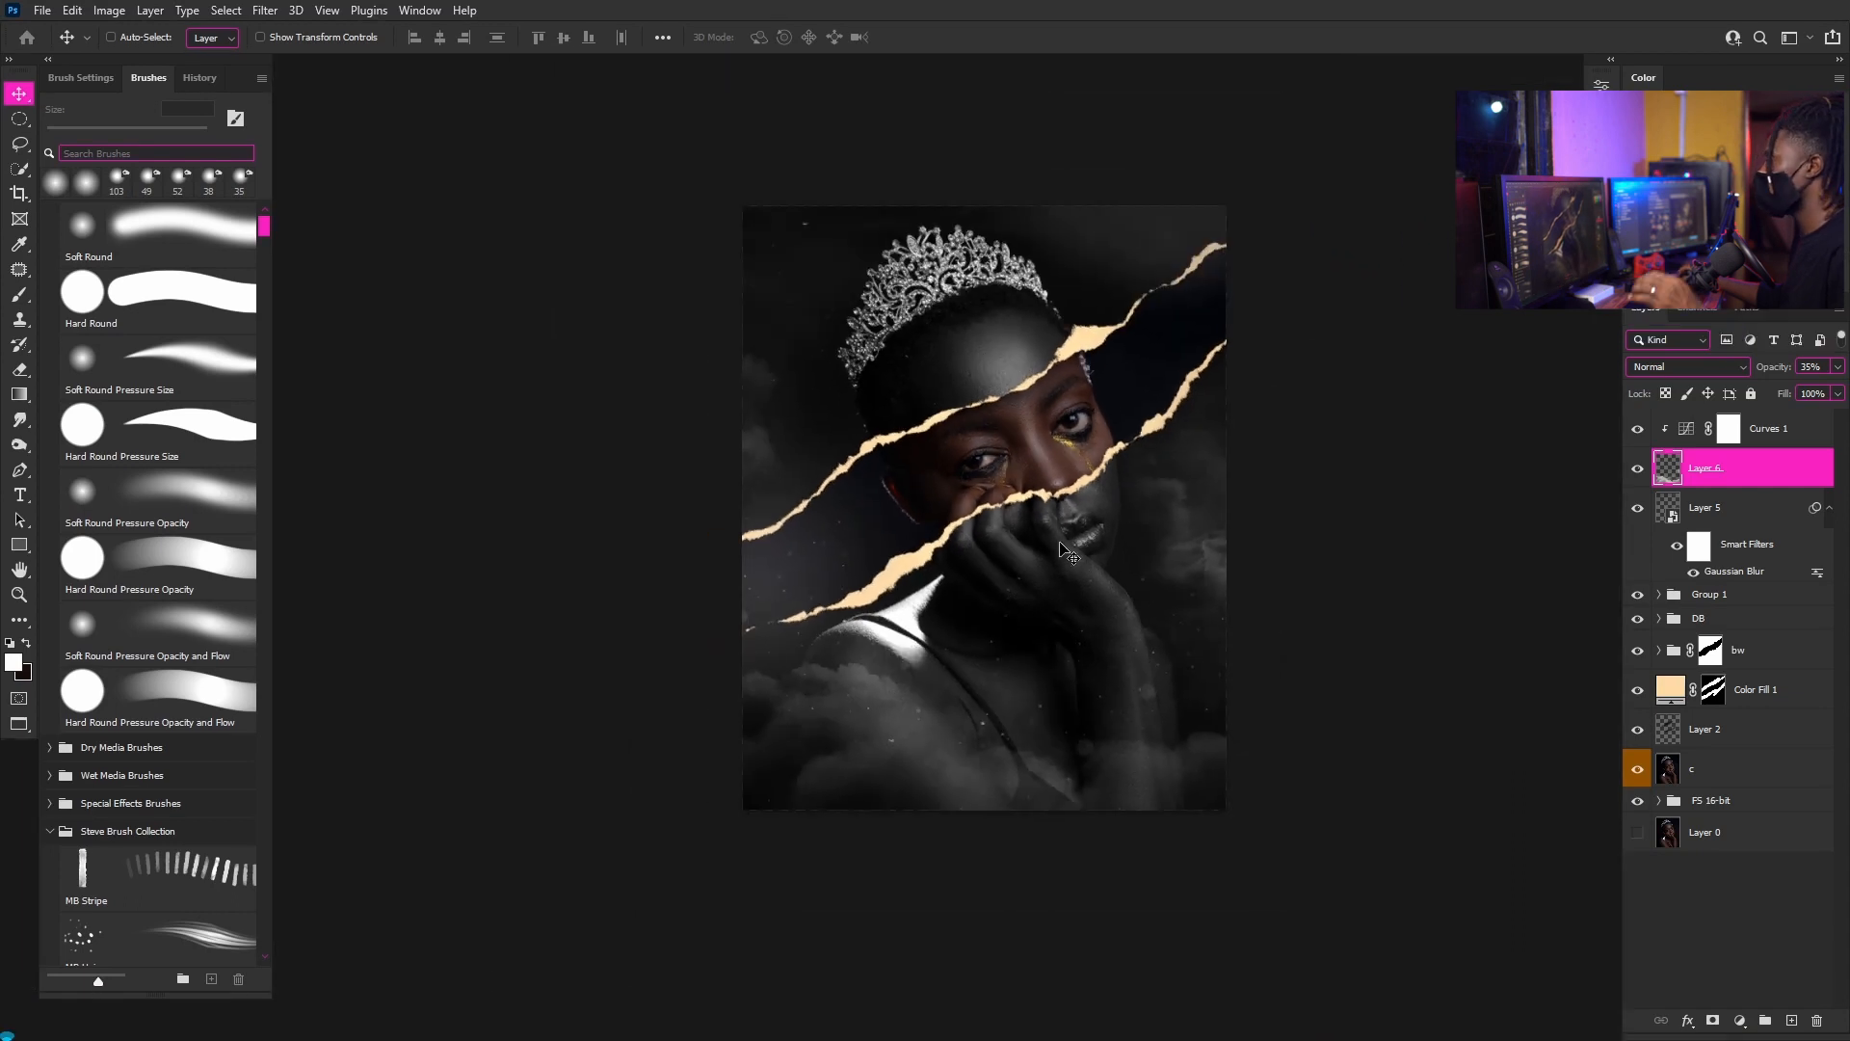
scroll(1053, 530, down, 2)
scroll(1053, 530, up, 3)
scroll(1052, 530, down, 4)
scroll(1052, 530, up, 3)
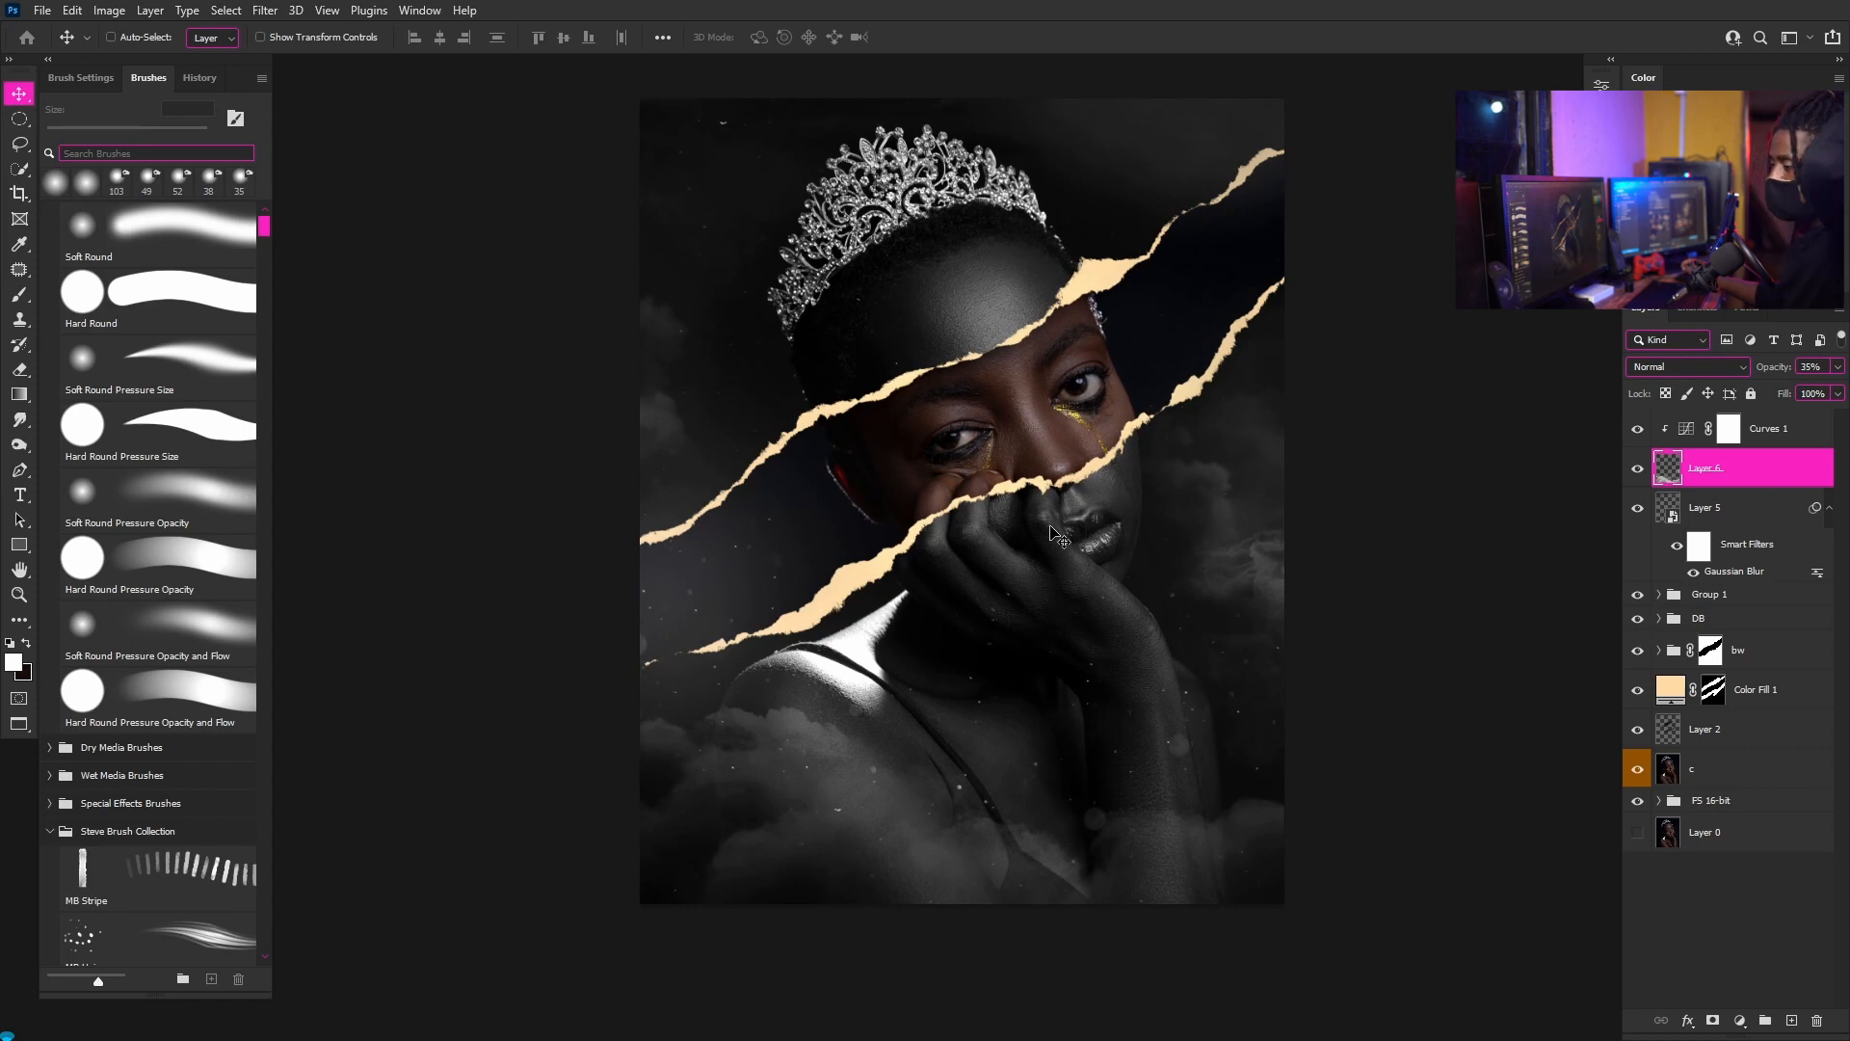
scroll(1051, 528, down, 2)
scroll(1031, 453, up, 1)
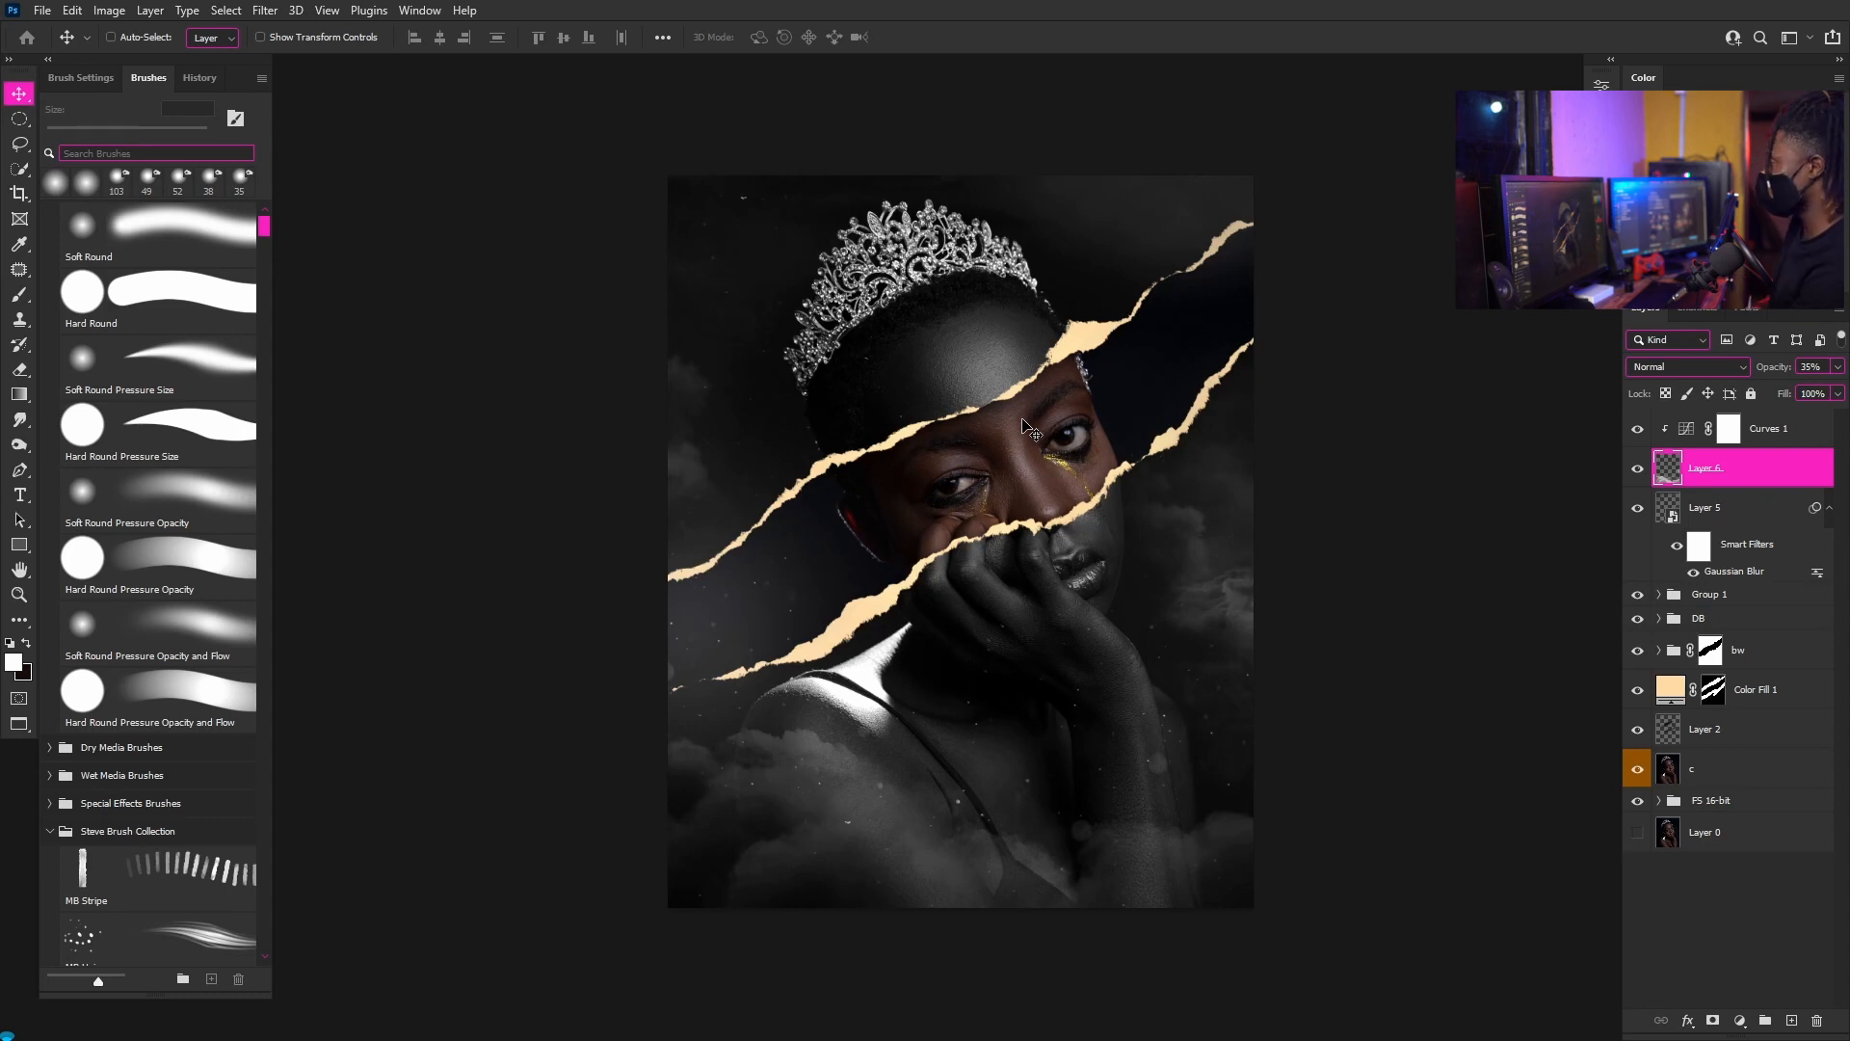
- Stamp all visible layers into a new layer above Curves 1 and convert it to a Smart Object
click(1770, 443)
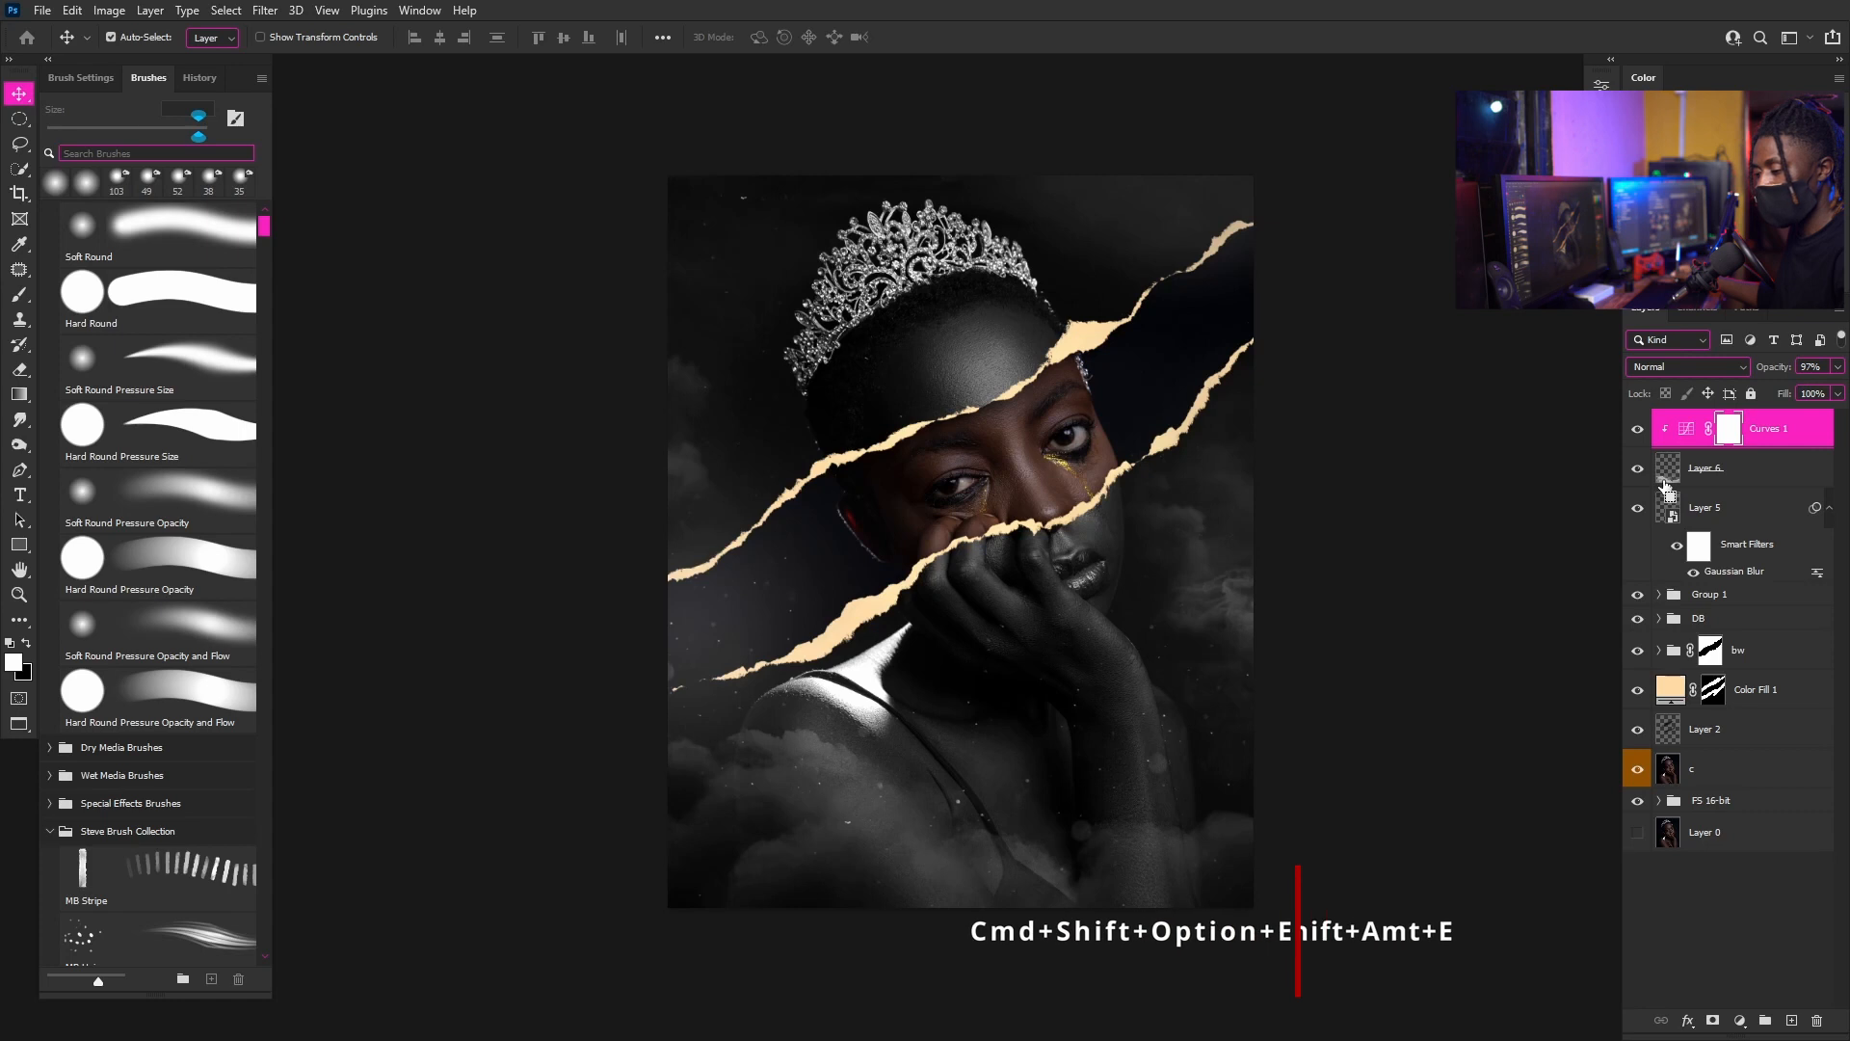
key(ctrl+shift+alt+e)
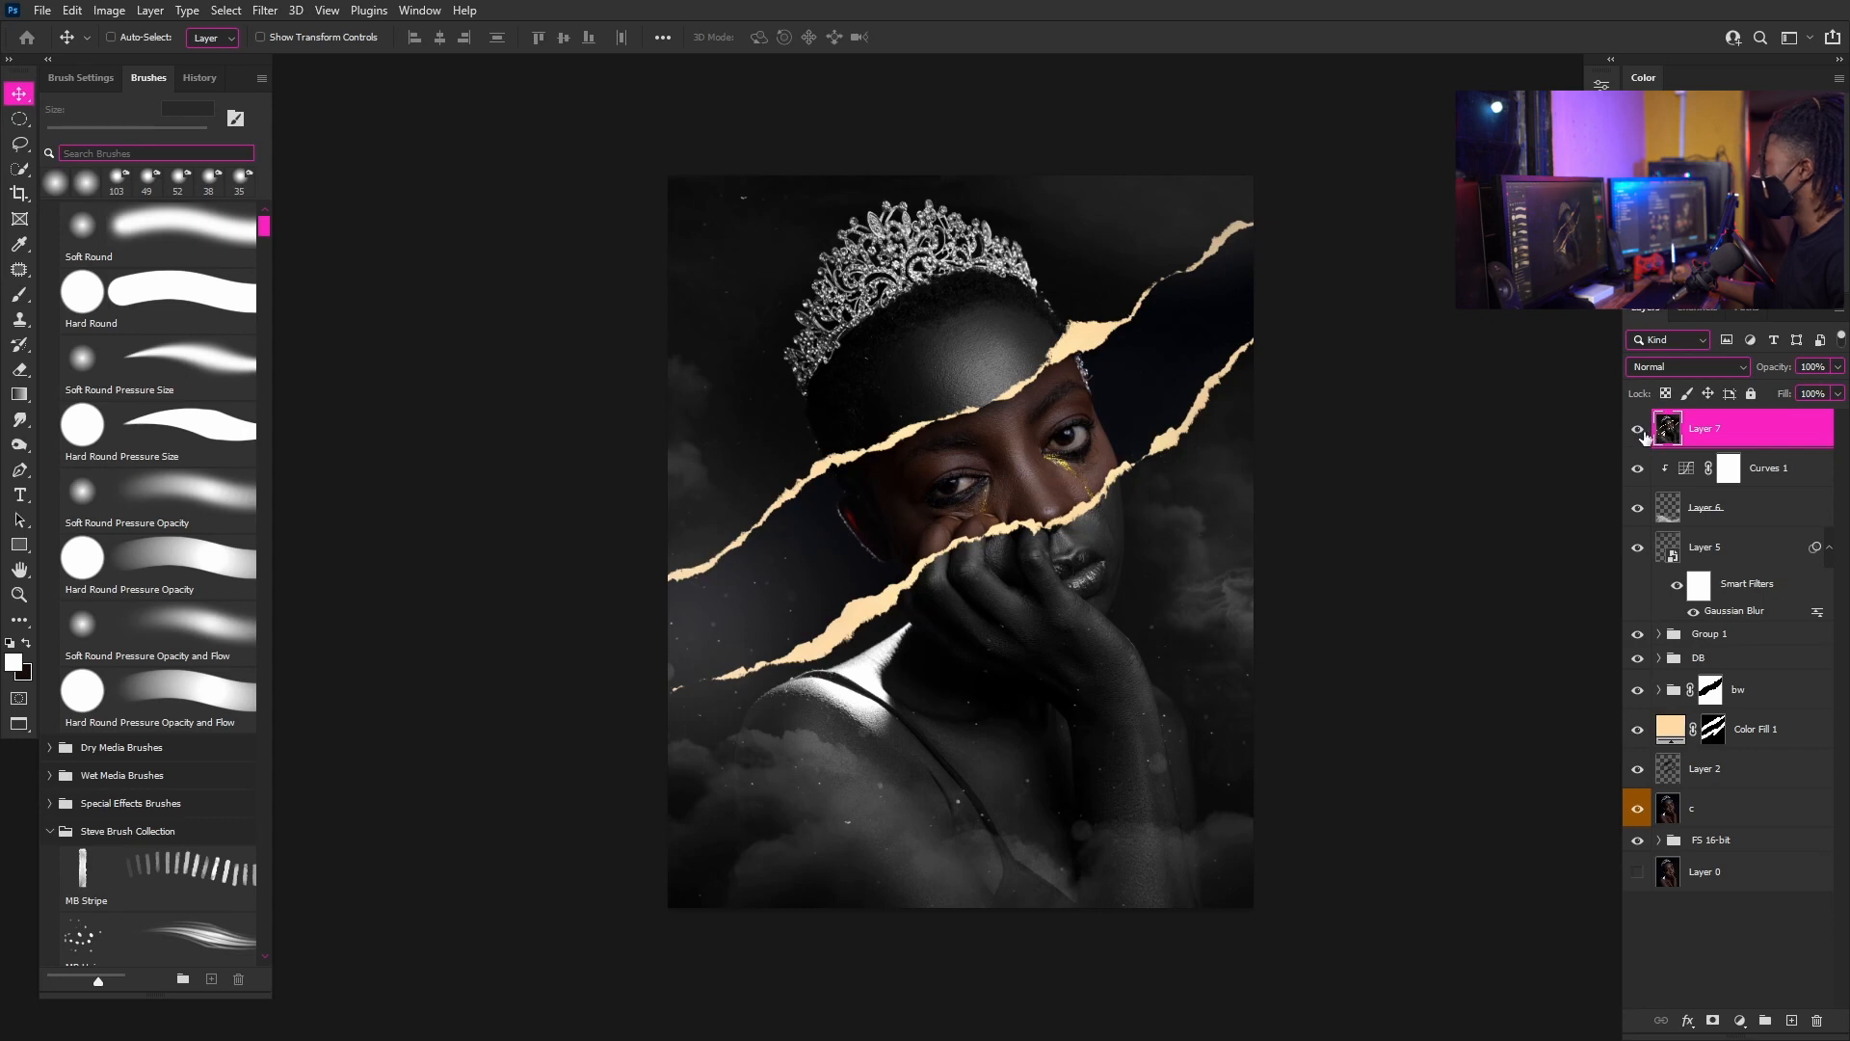
right_click(1741, 431)
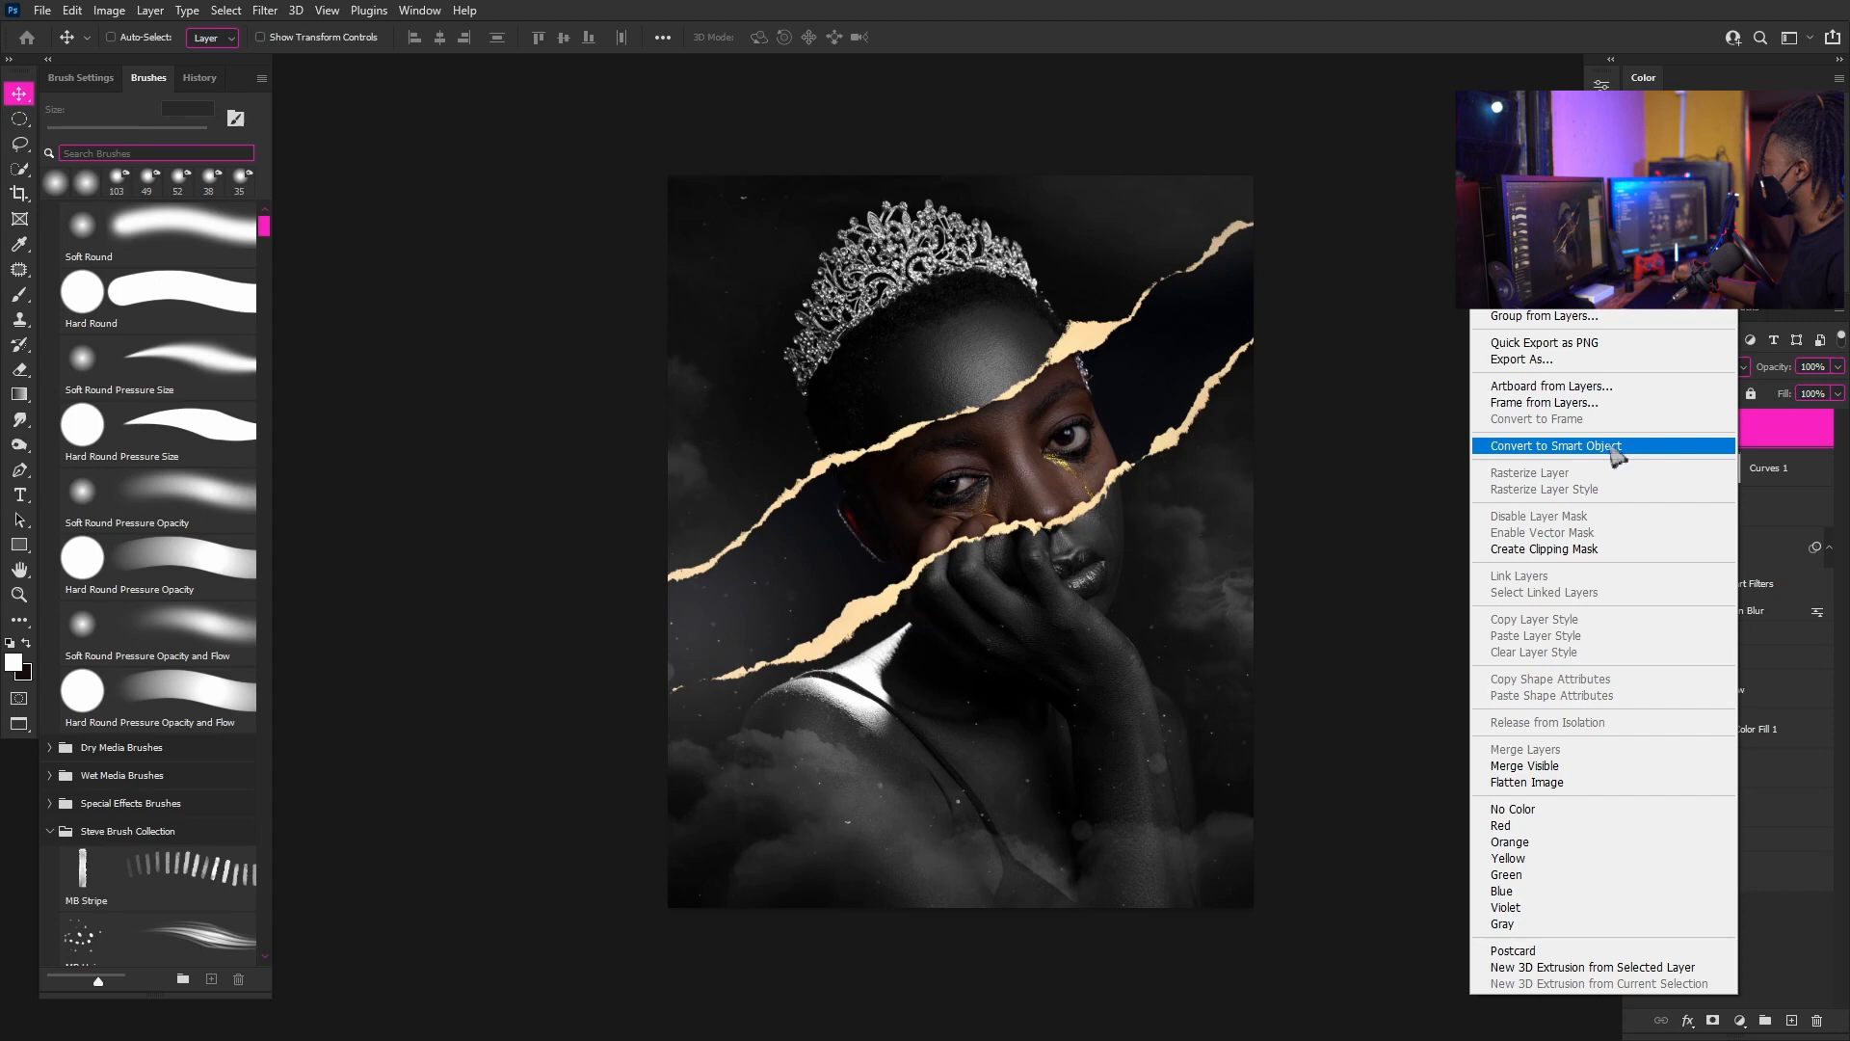
click(1495, 443)
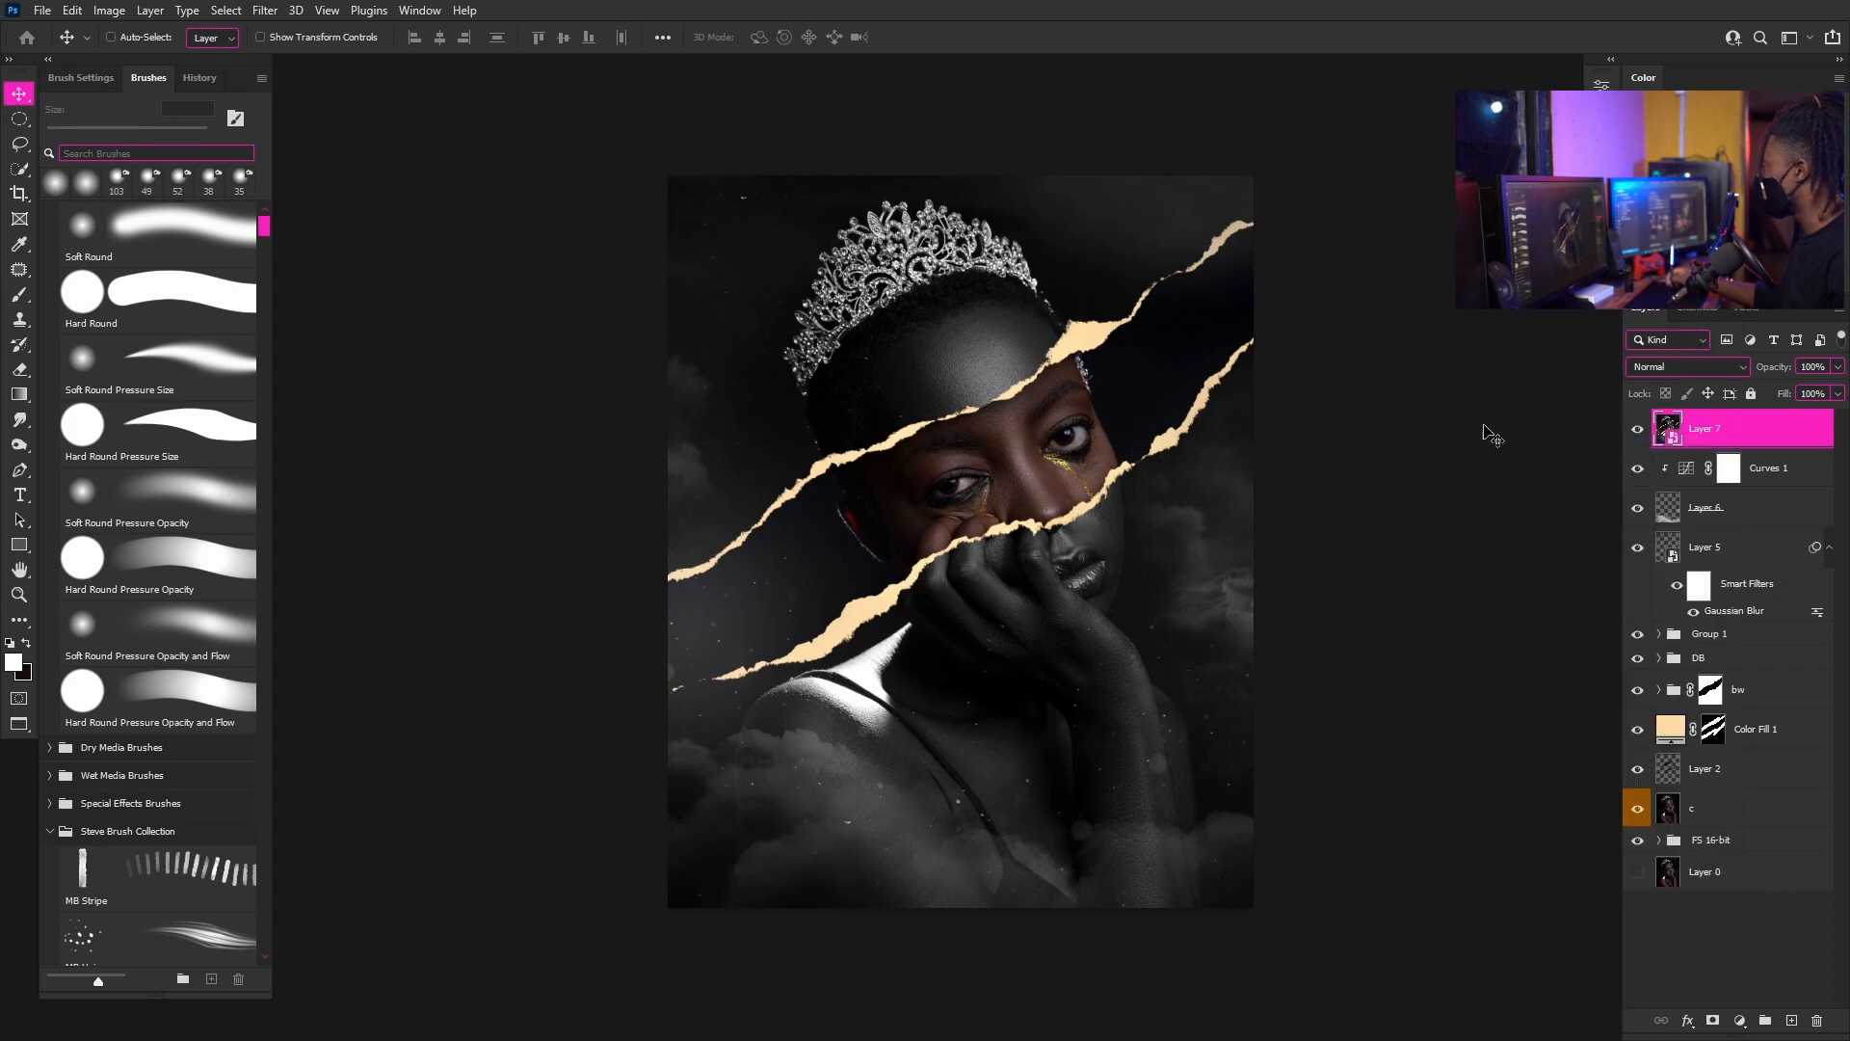
- Apply the Camera Raw Filter to the stamped Smart Object, setting Exposure to +0.05 and Contrast to +10
click(265, 10)
click(358, 157)
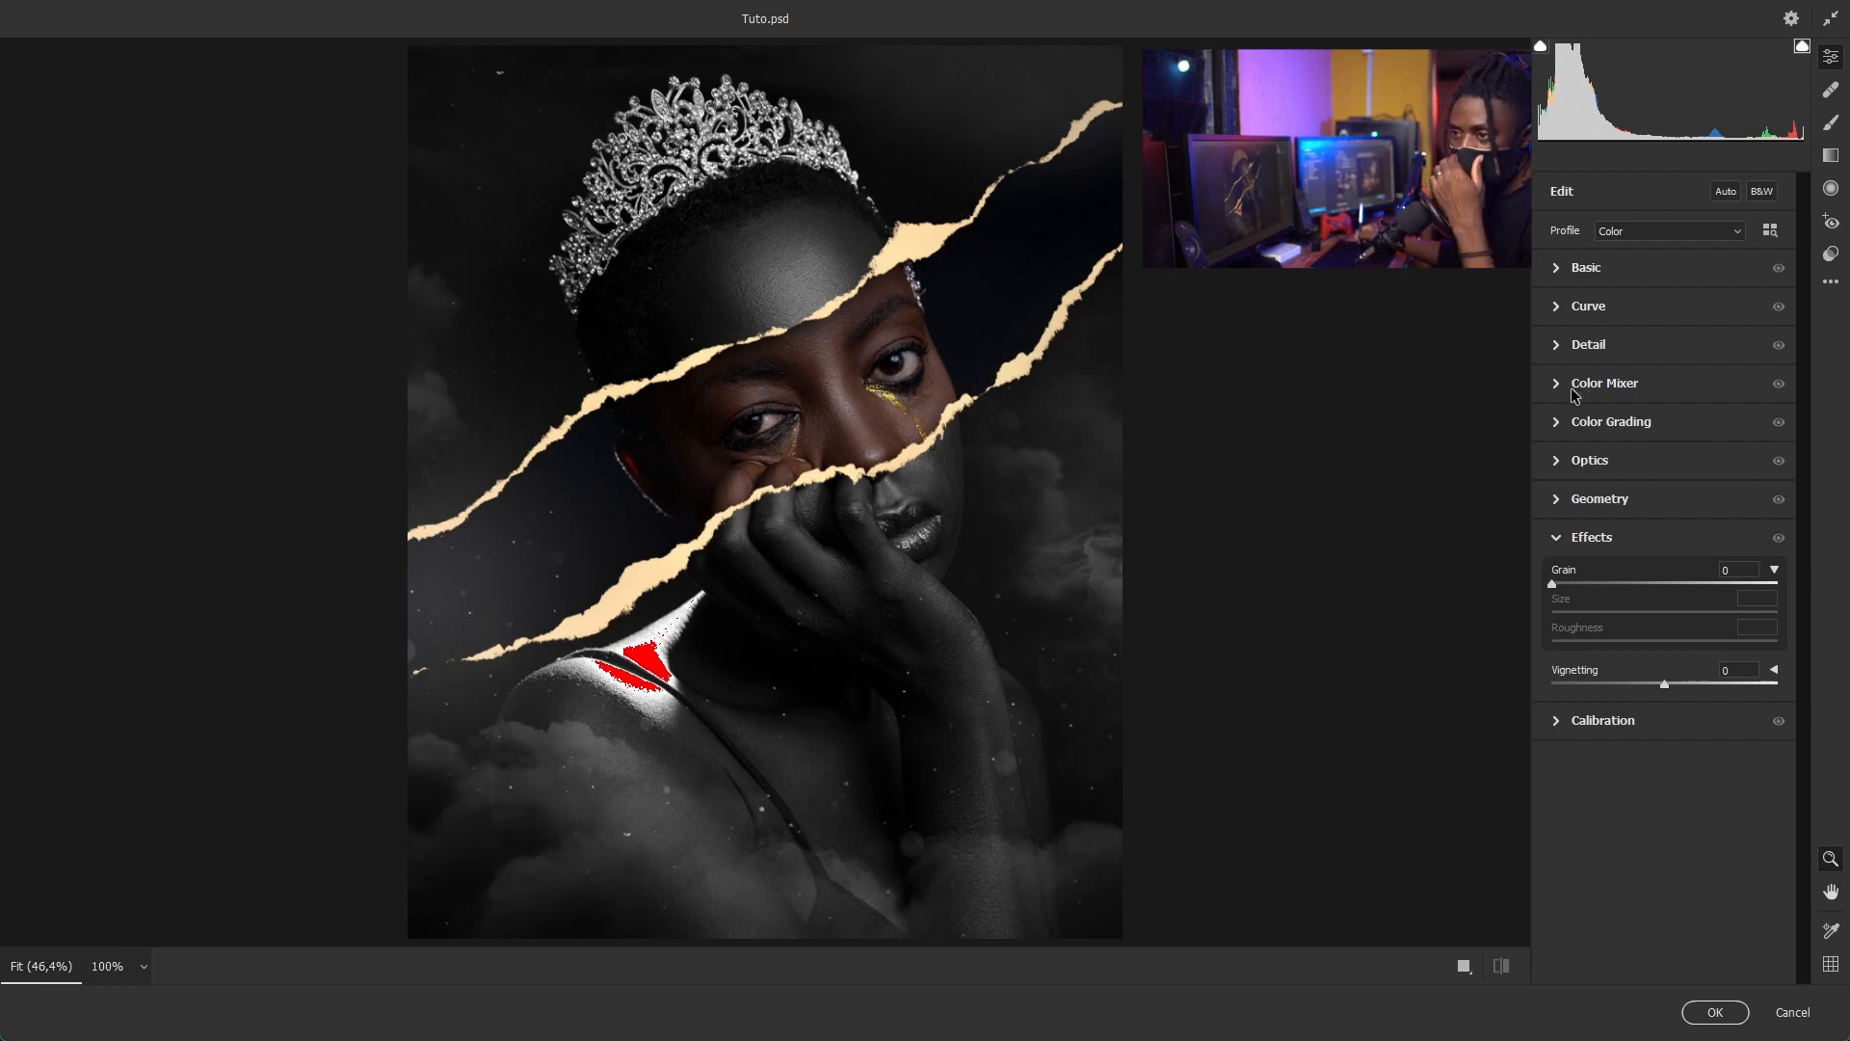
click(1559, 273)
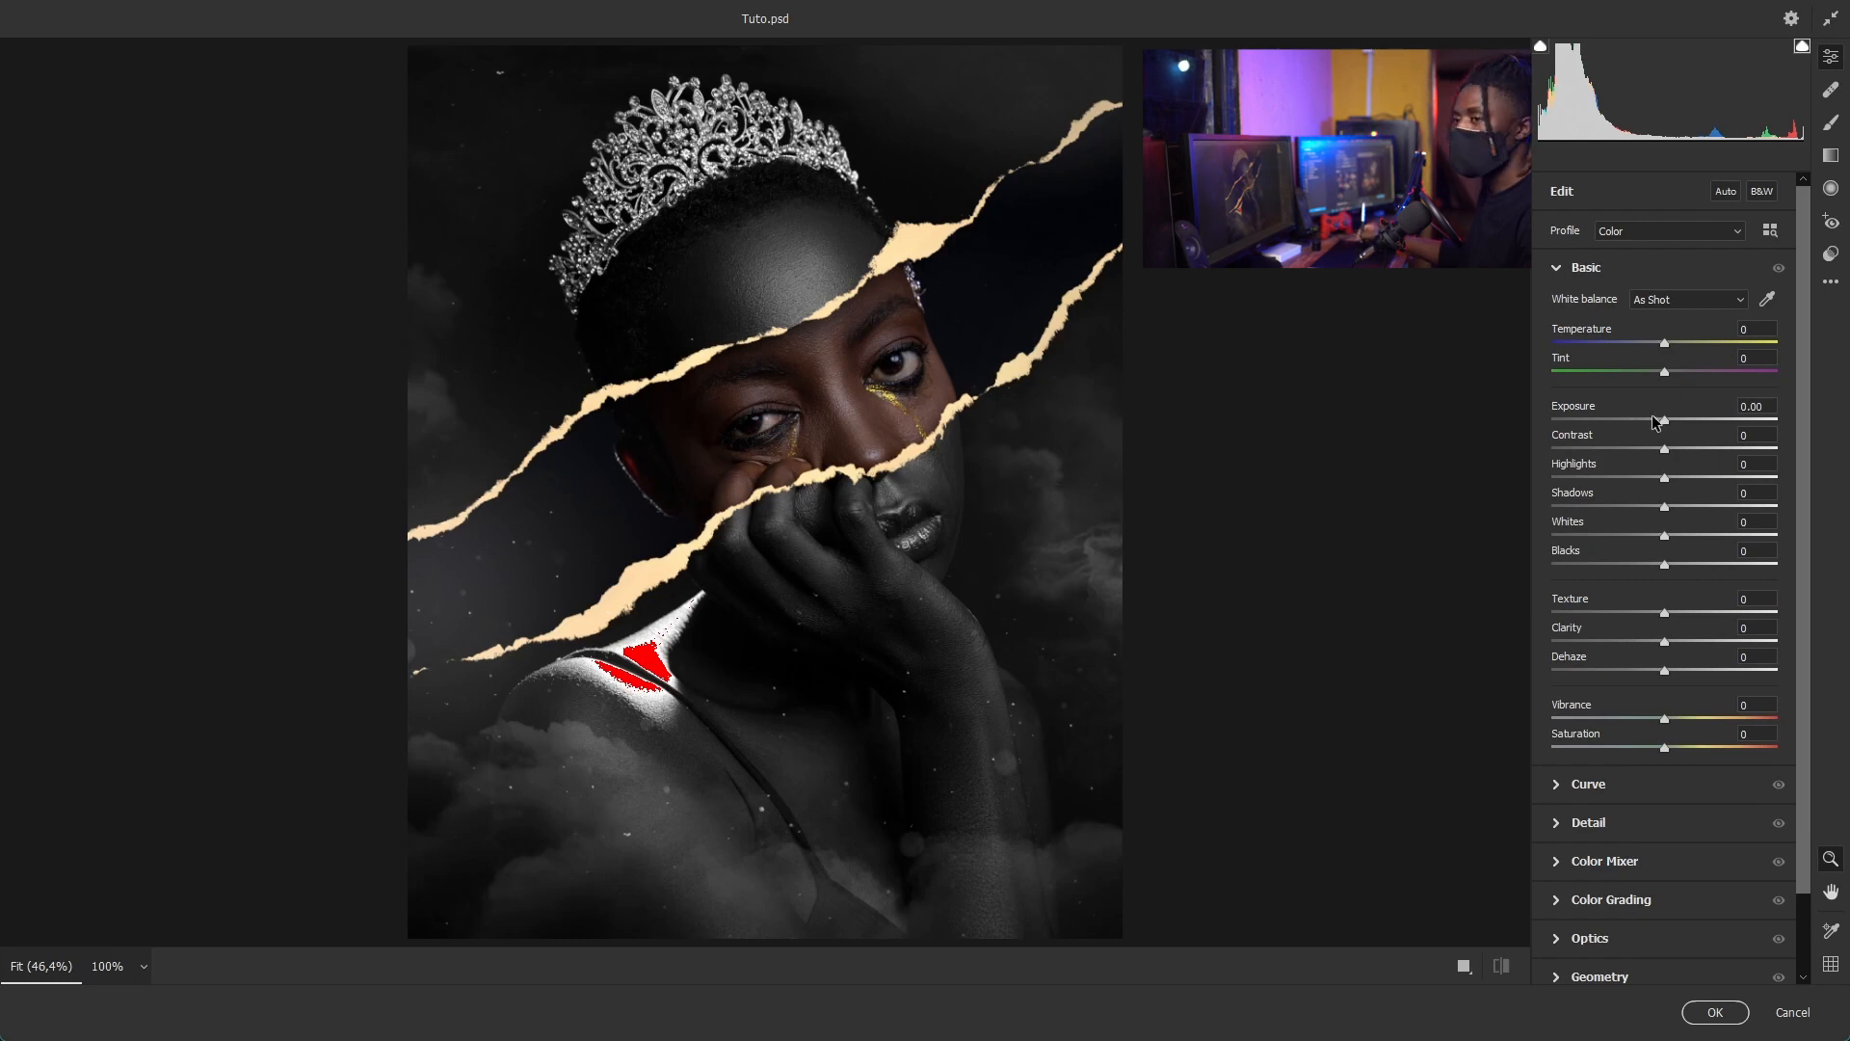
drag(1664, 421, 1664, 429)
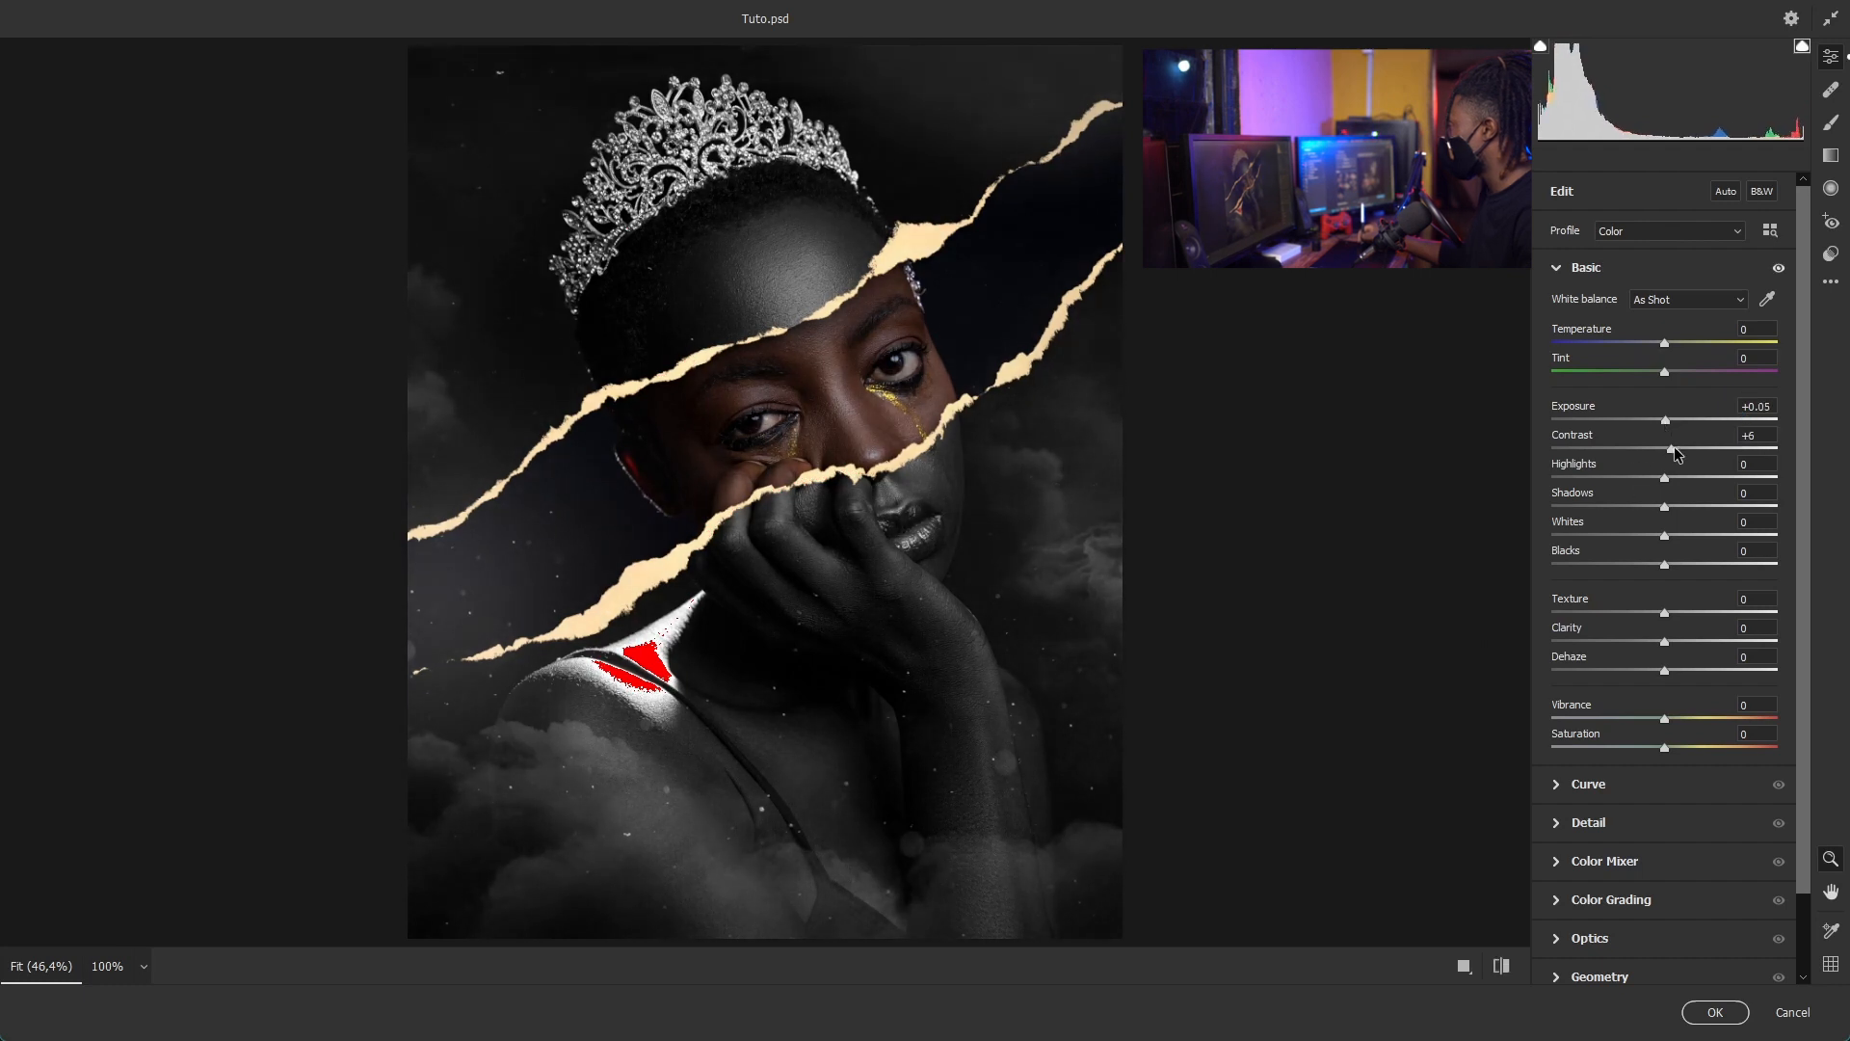
drag(1677, 448, 1676, 448)
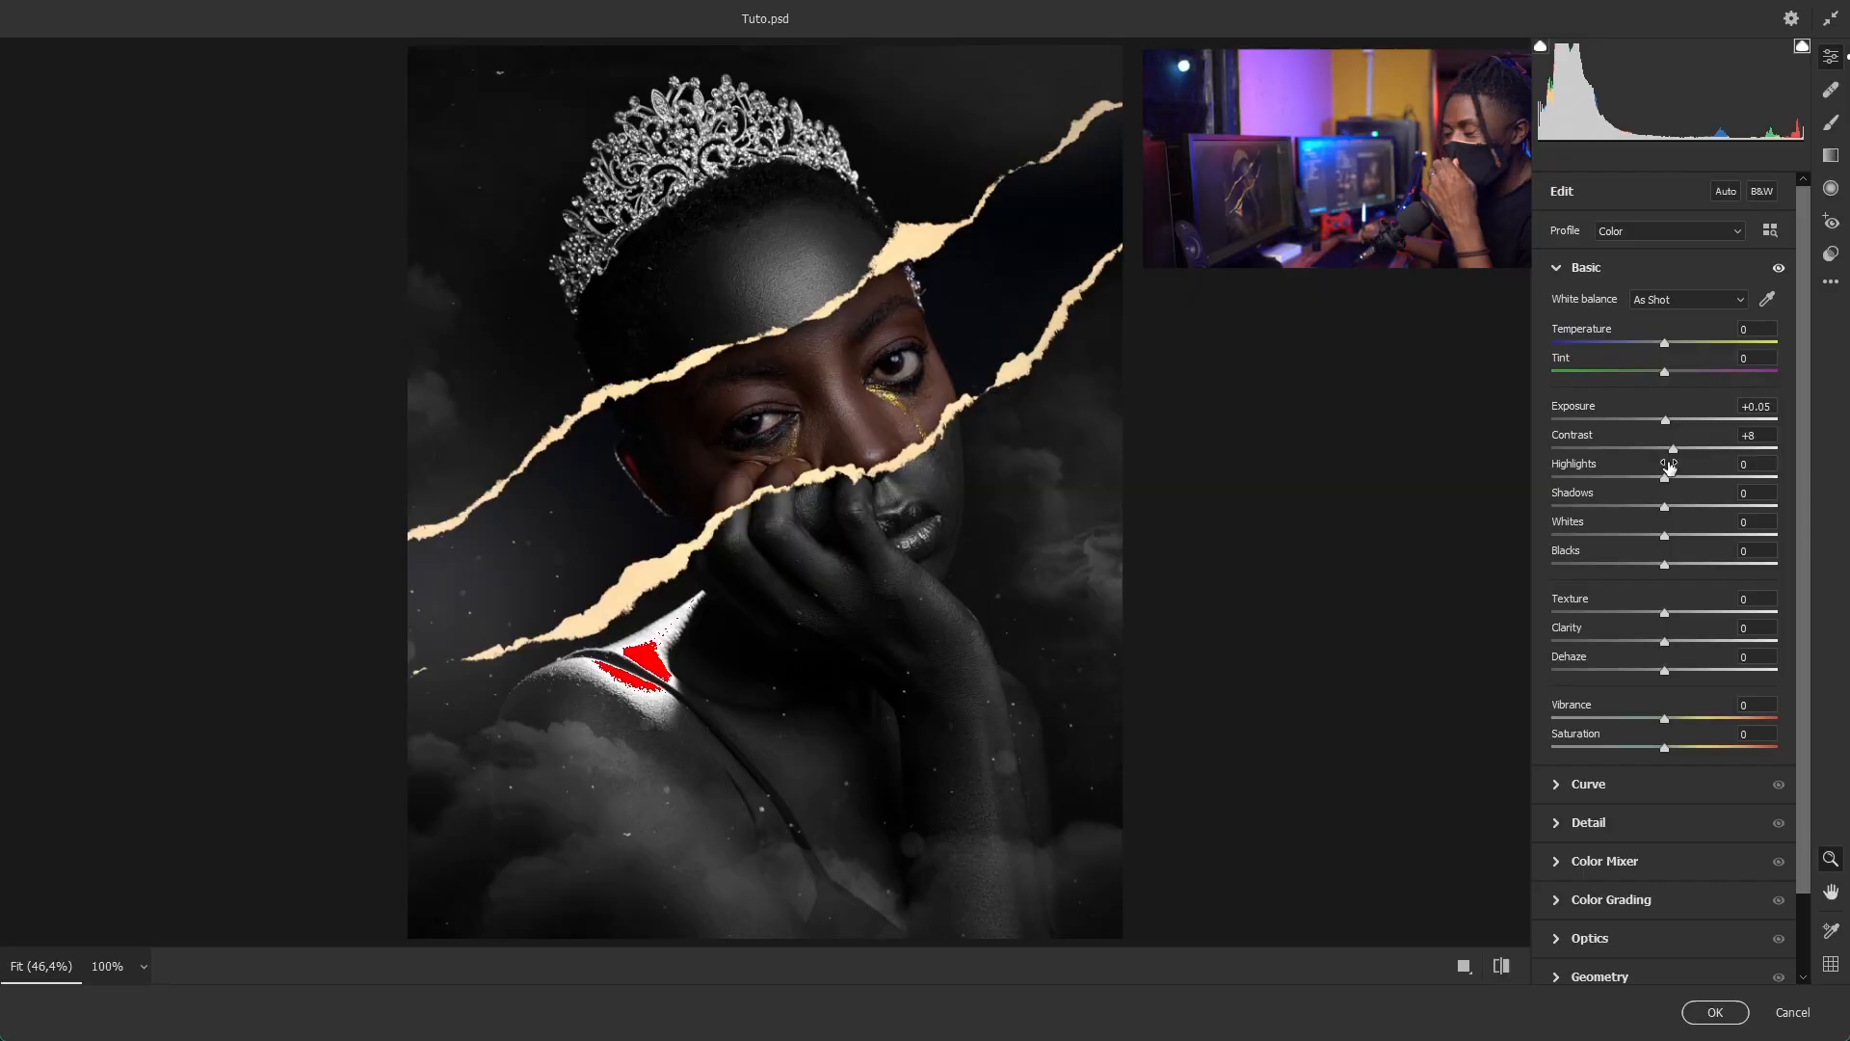
drag(1672, 450, 1679, 451)
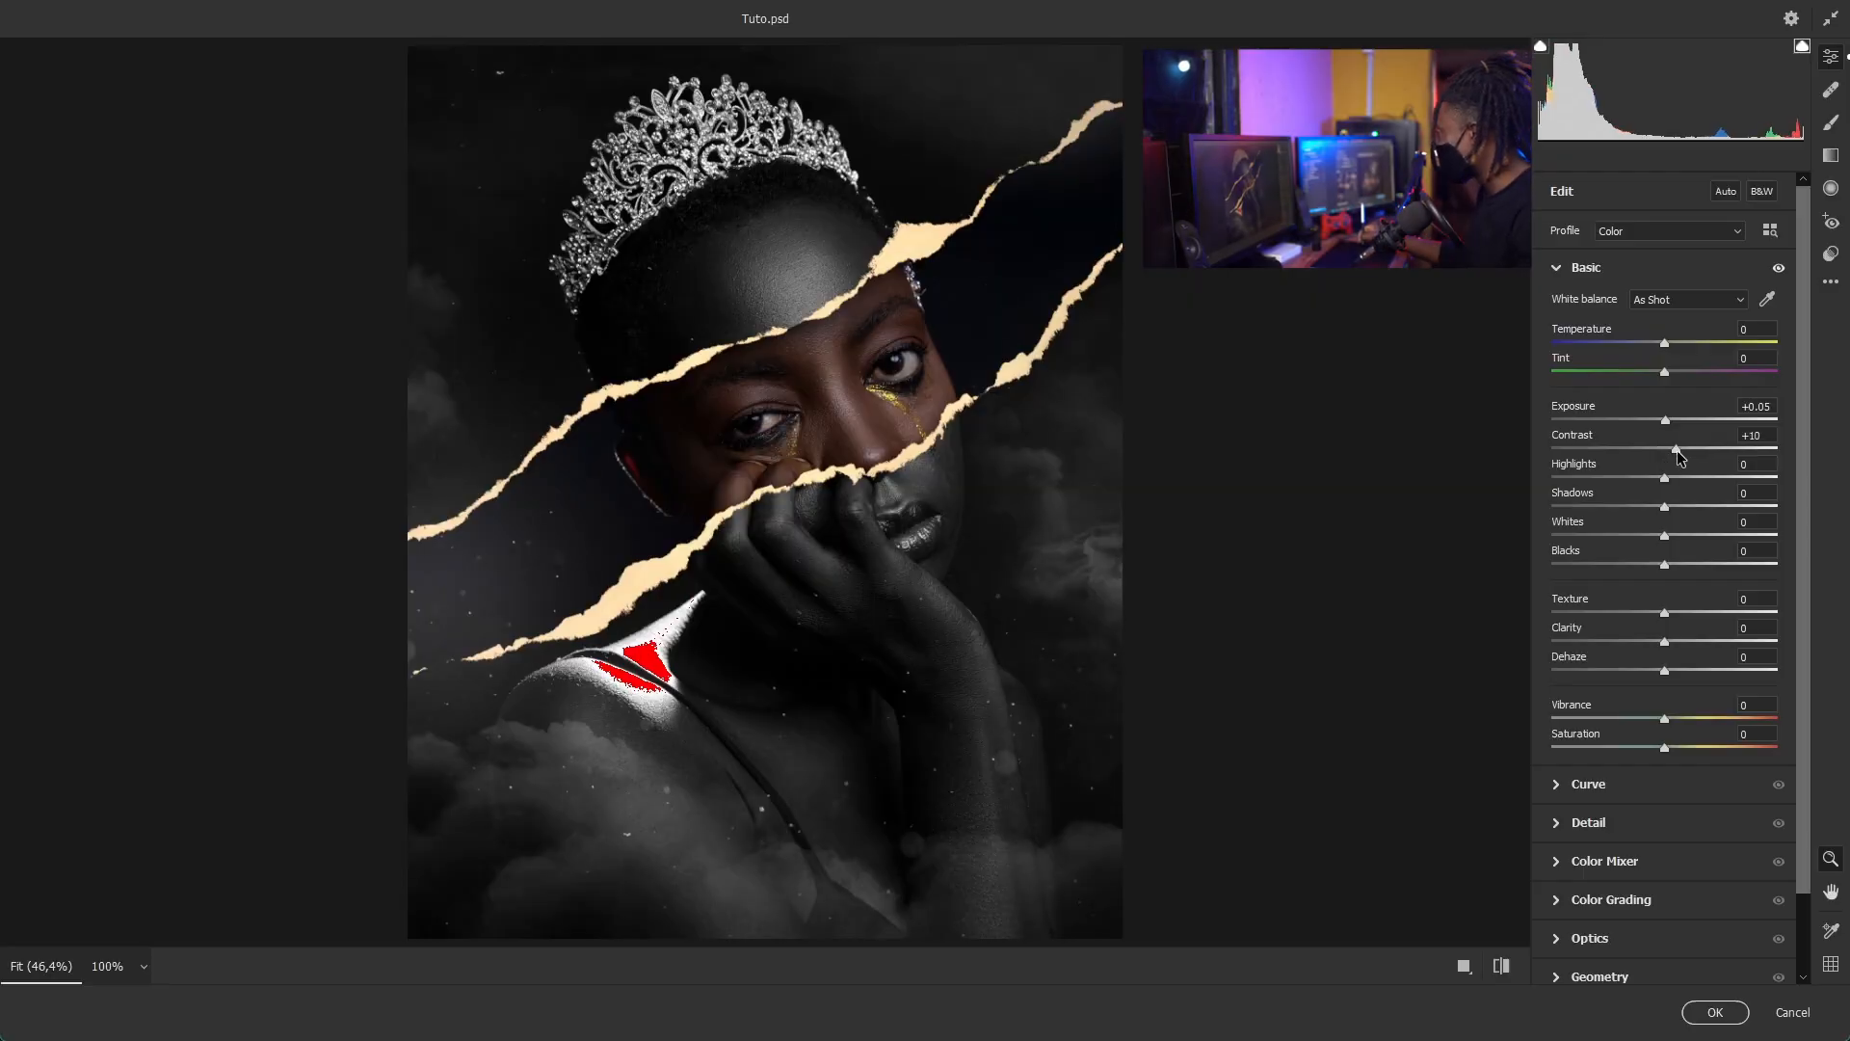
- Balance the tones with Highlights -48, Shadows +51, Whites +38 and Blacks -9
drag(1664, 478, 1582, 476)
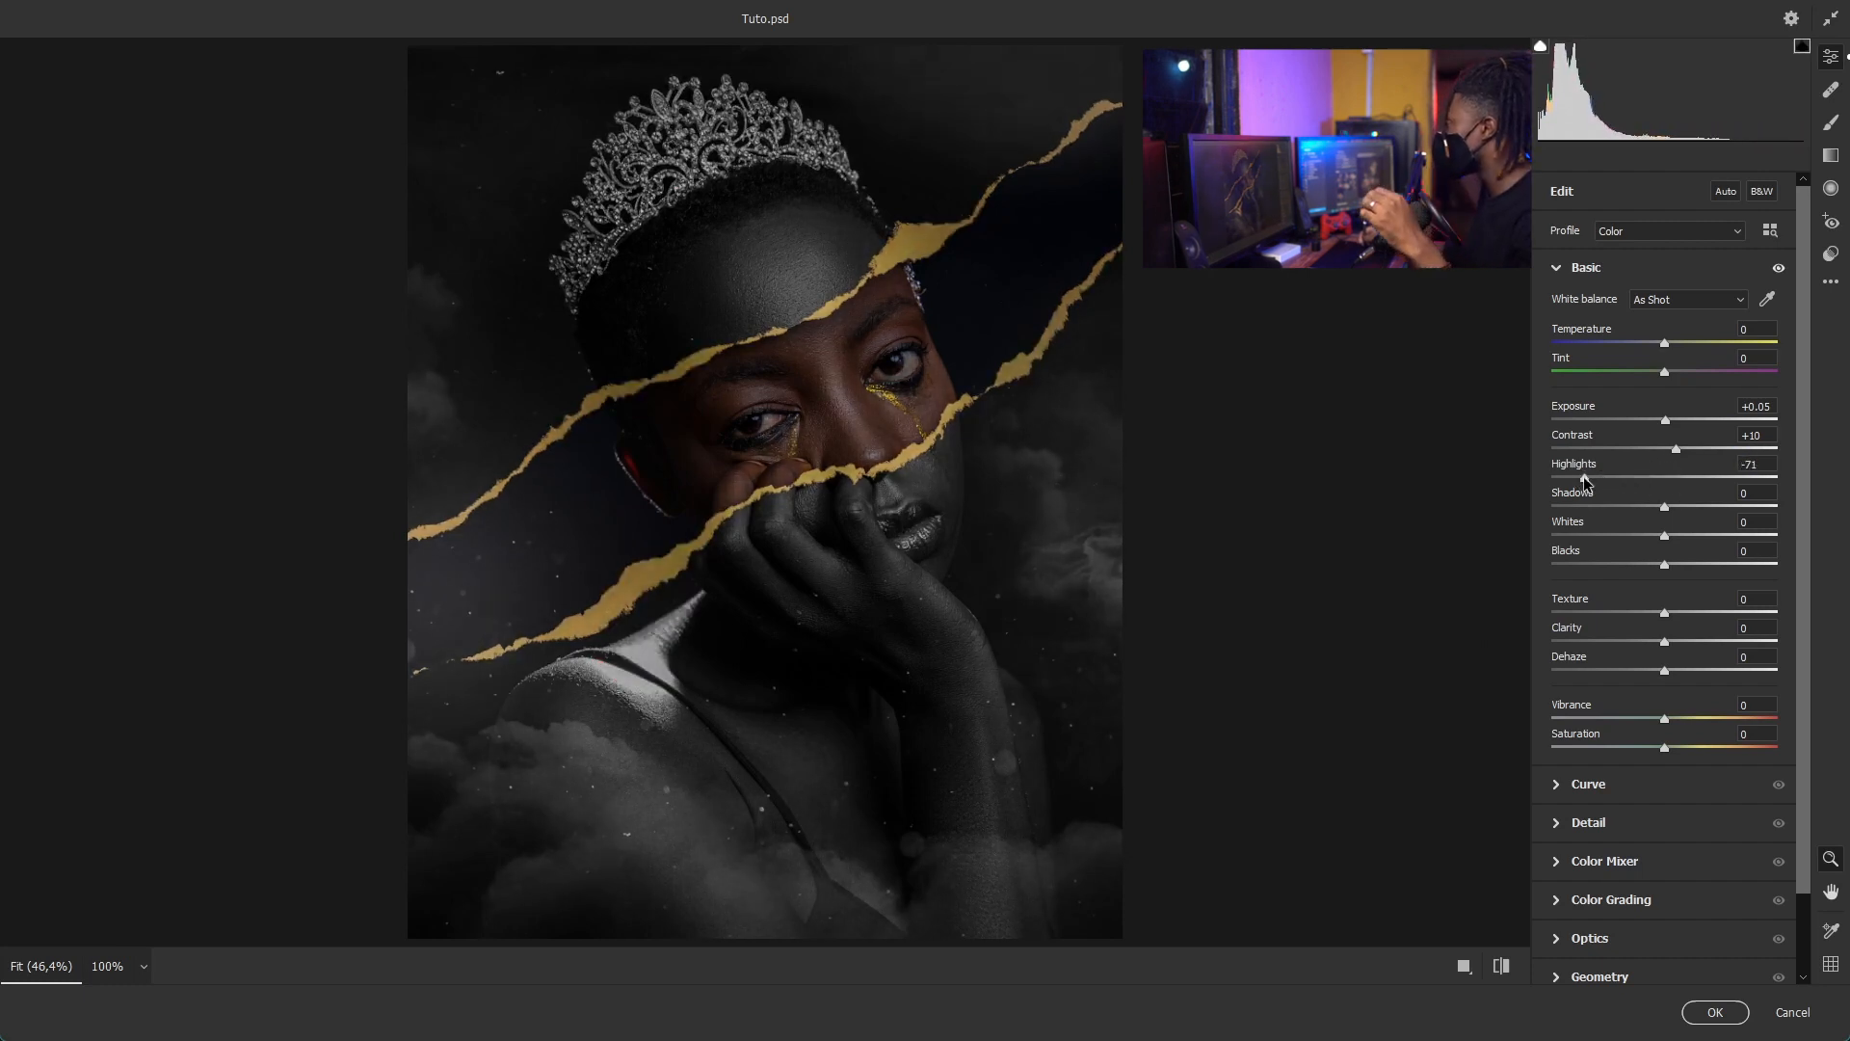
drag(1668, 517, 1741, 515)
drag(1584, 478, 1611, 494)
drag(1740, 518, 1724, 519)
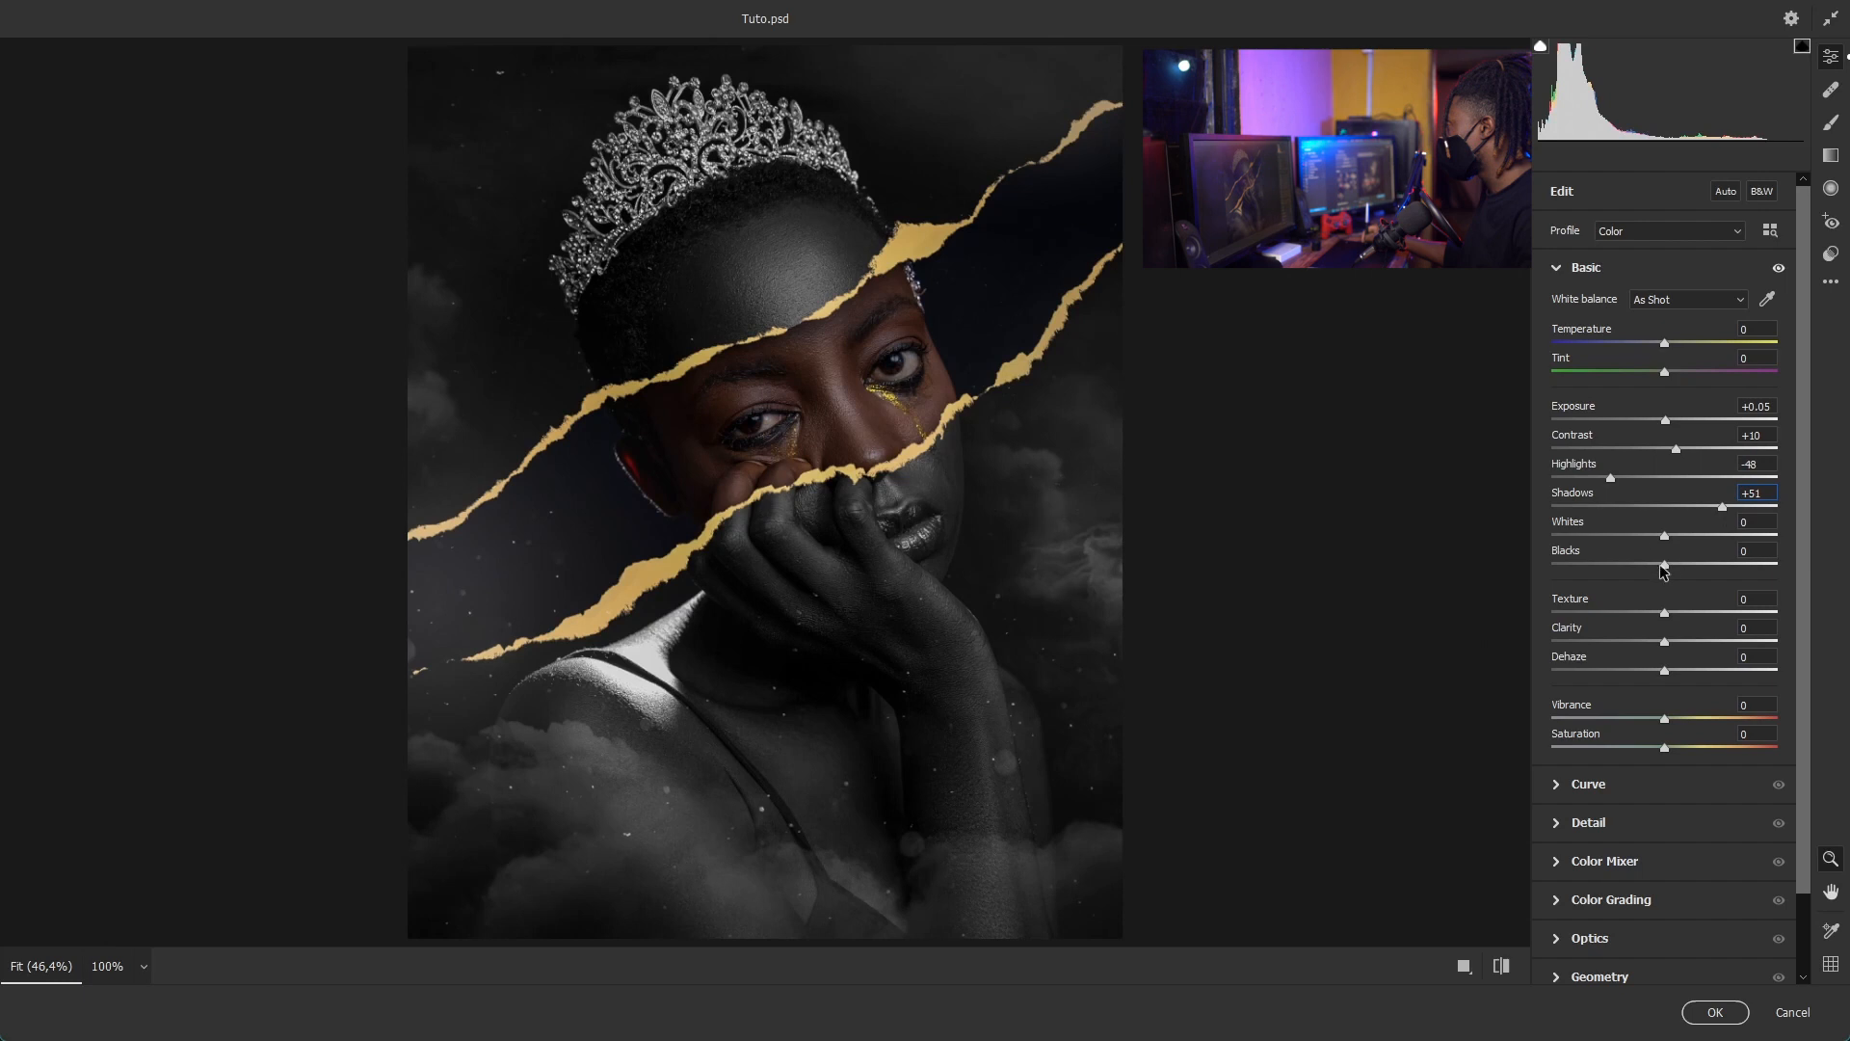
mouse_move(1667, 539)
mouse_down()
mouse_move(1716, 551)
mouse_move(1657, 572)
mouse_up()
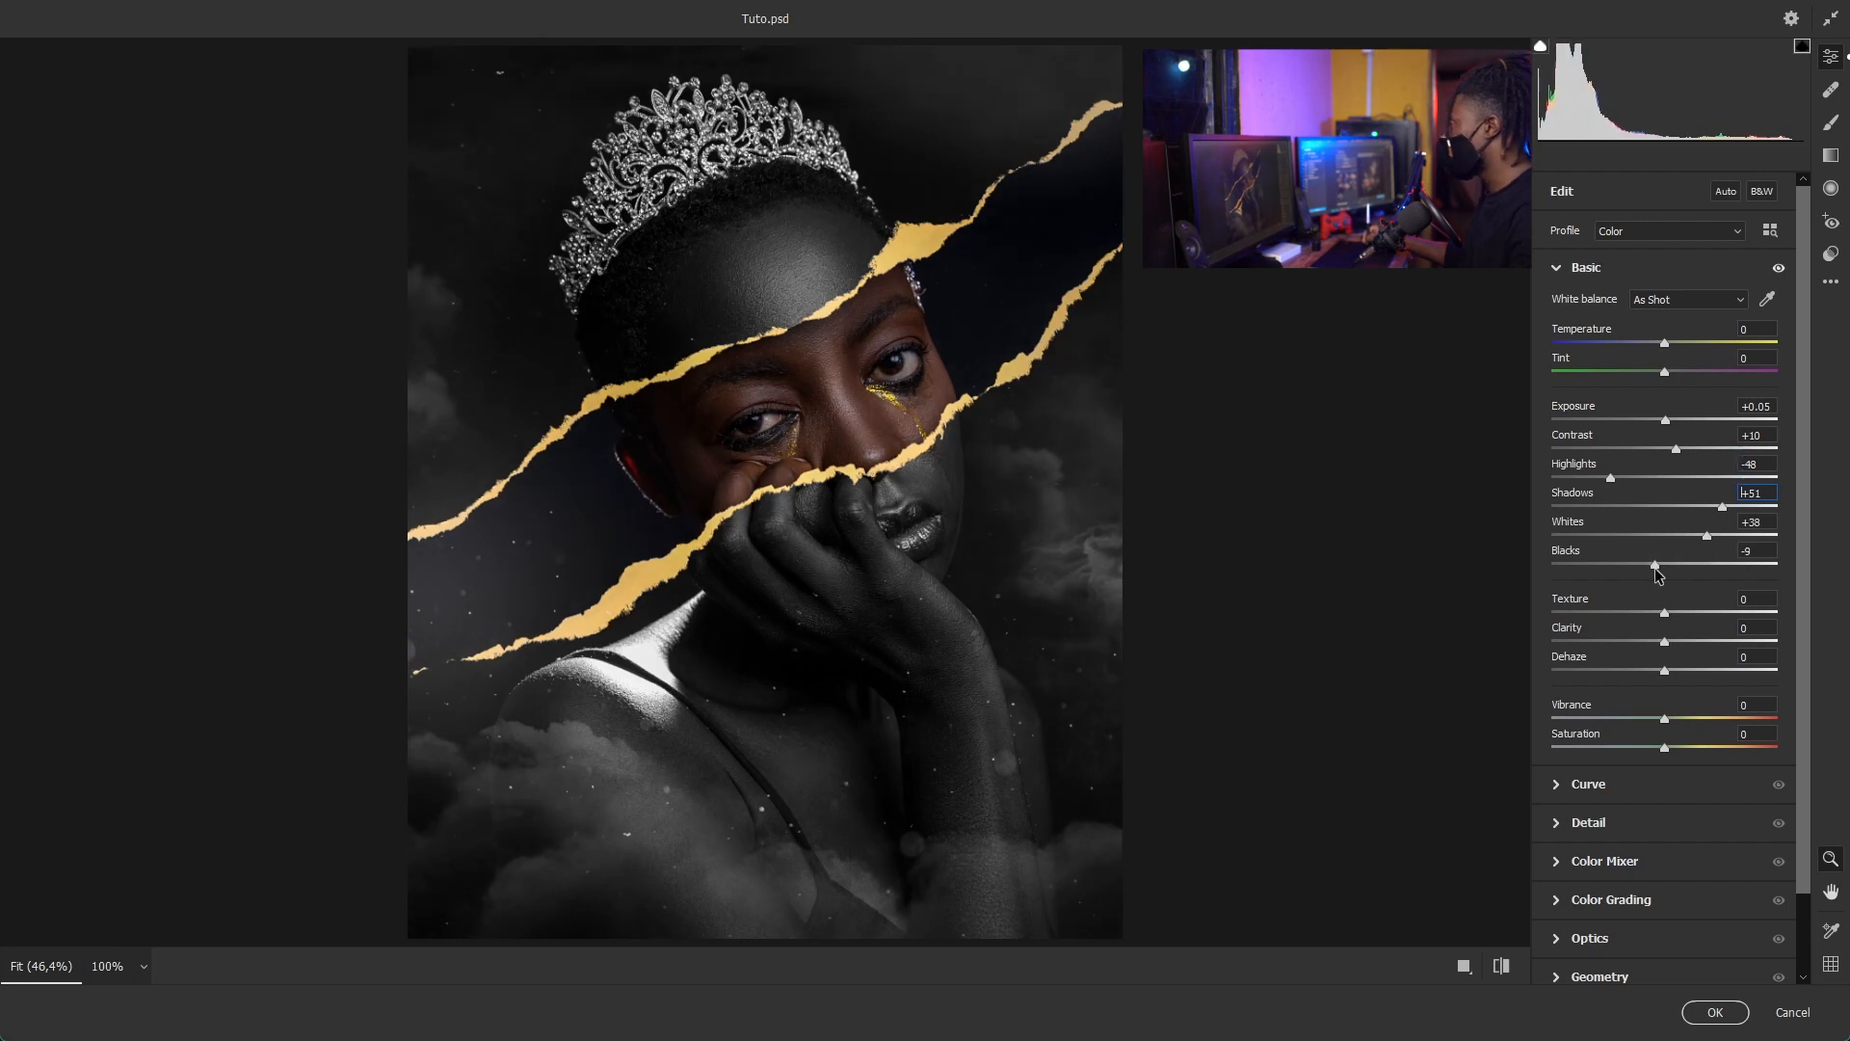
- Set Texture to +3, Clarity to +11 and Dehaze to -12, with Vibrance +20 and Saturation -7
drag(1664, 613, 1653, 674)
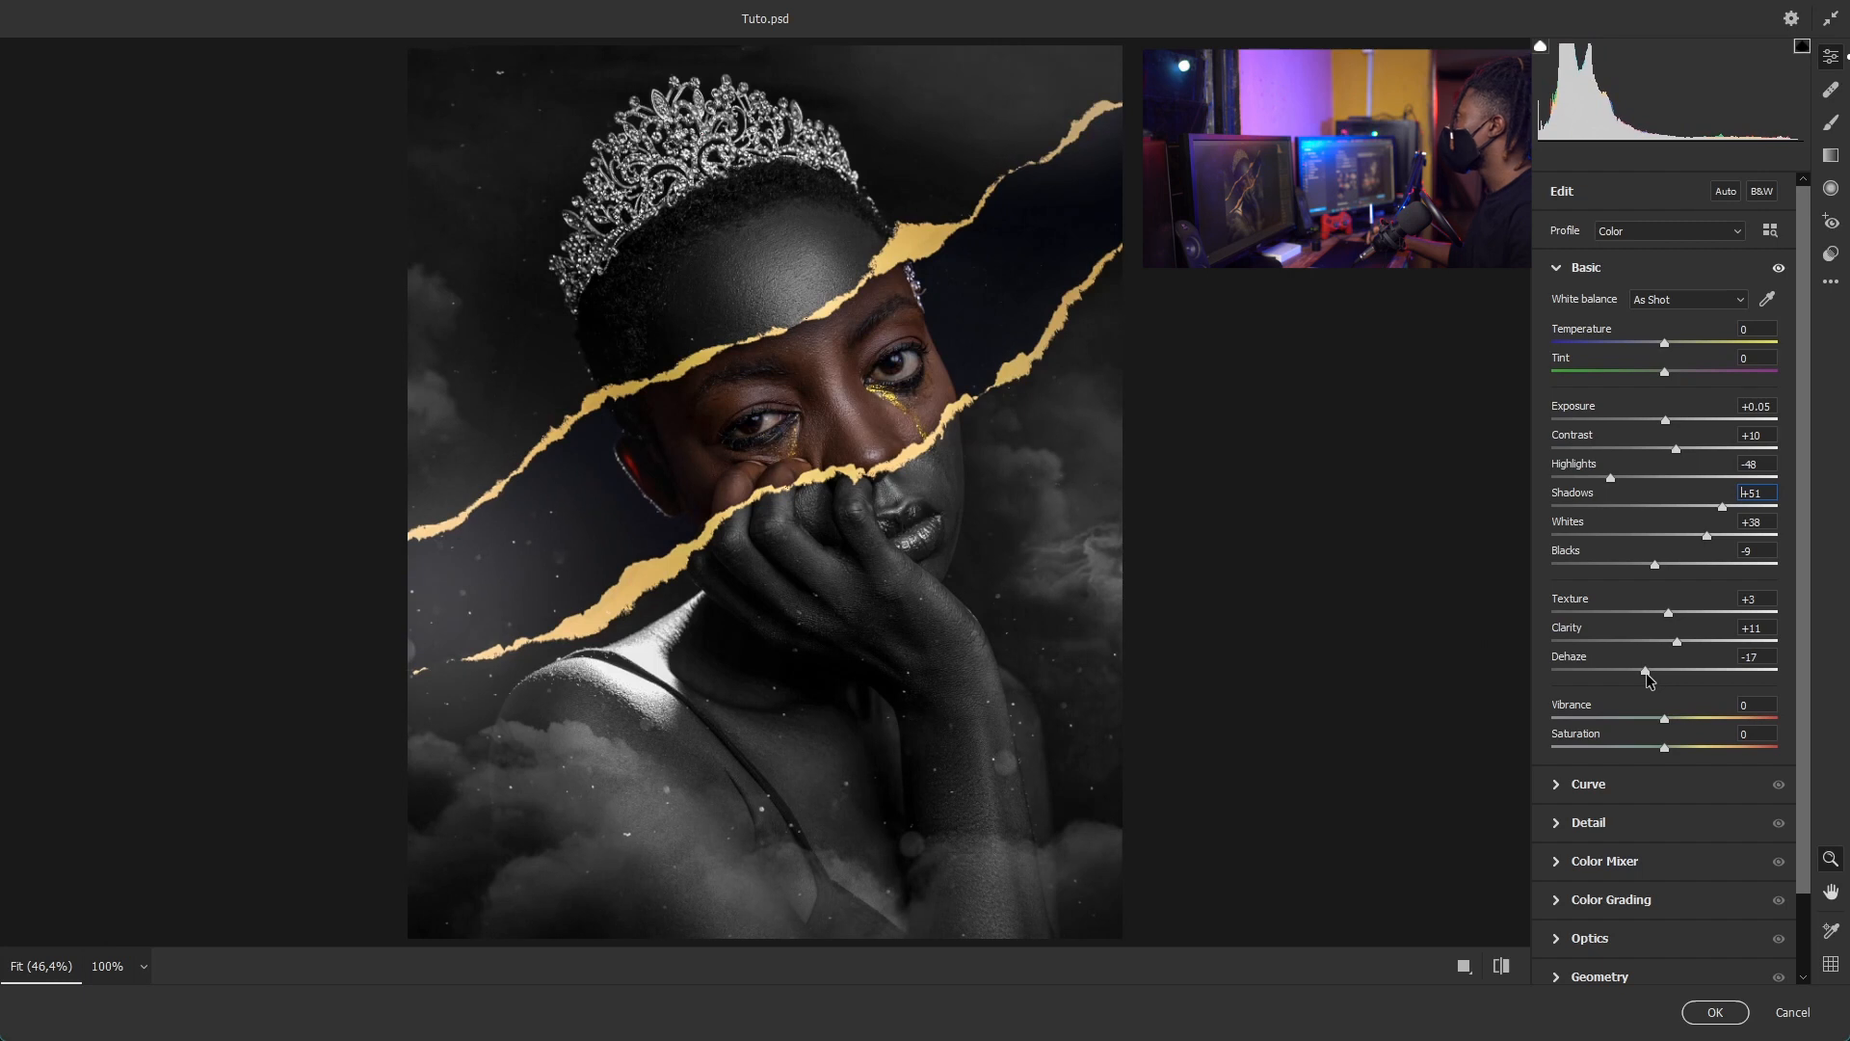
drag(1650, 676, 1650, 680)
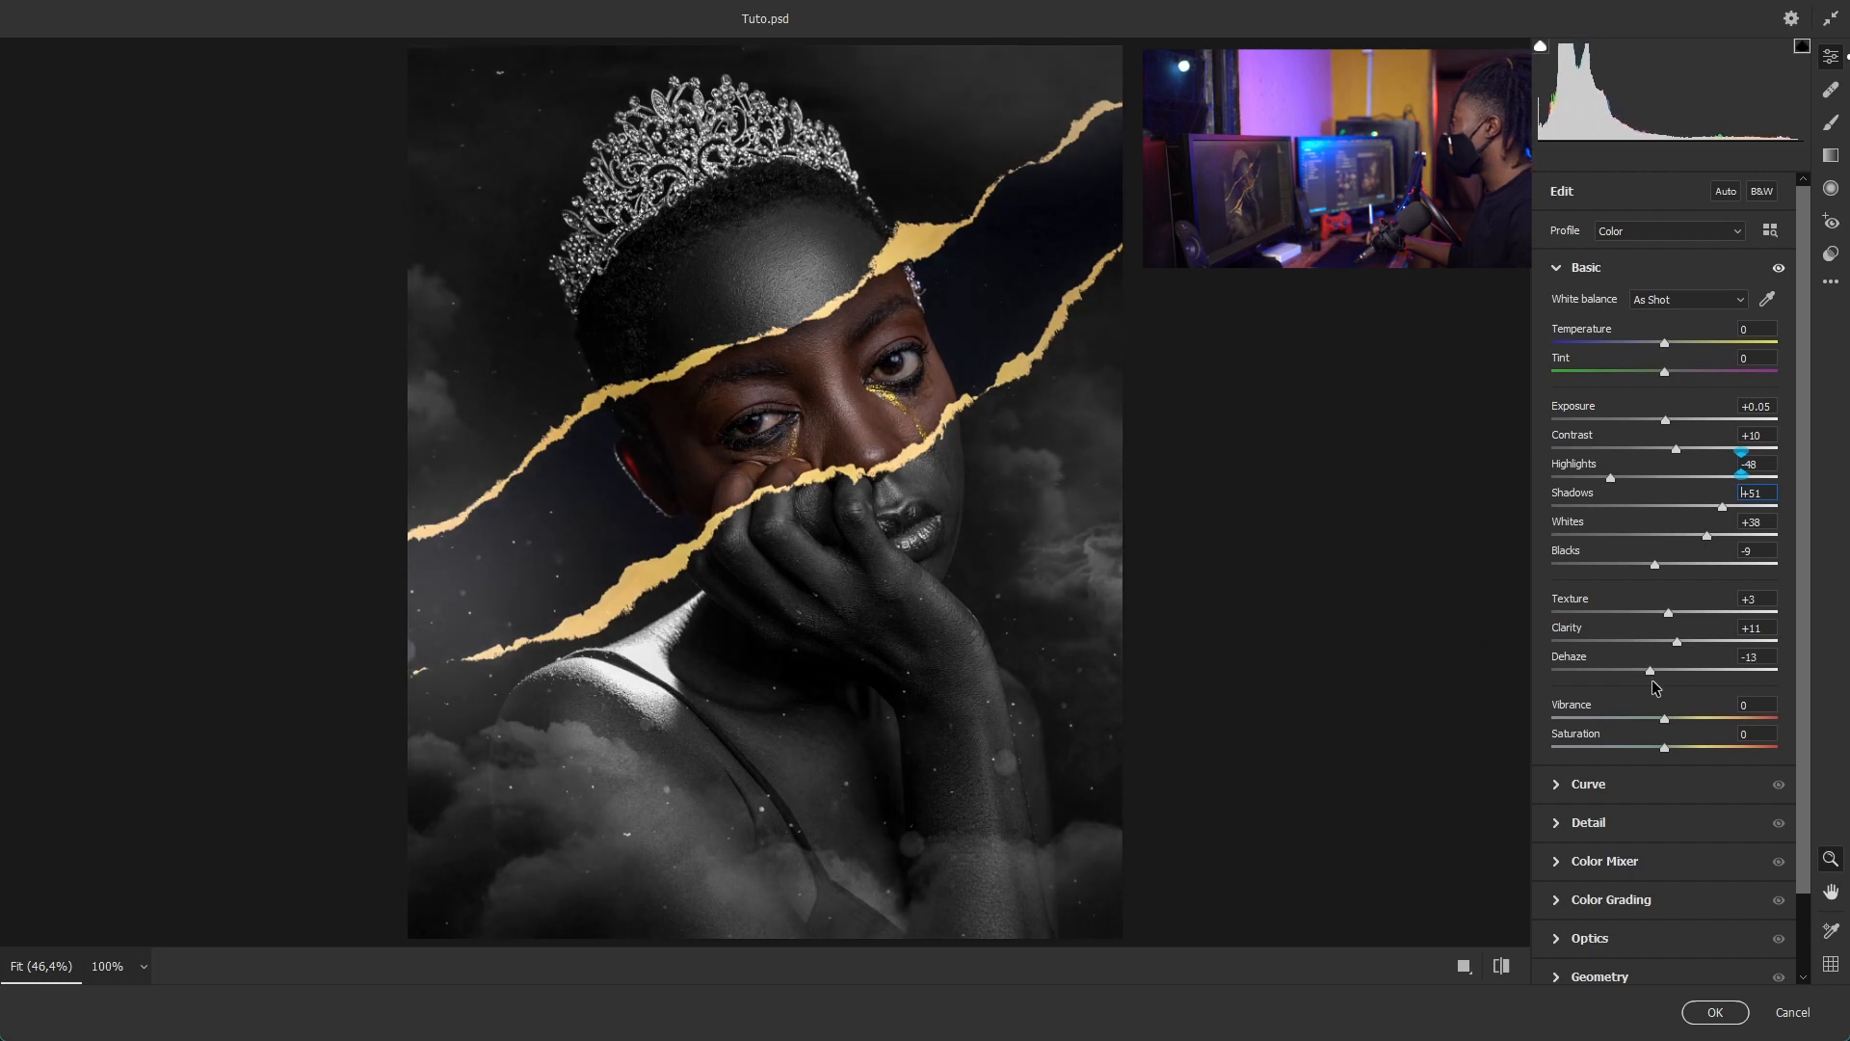
drag(1652, 680, 1653, 680)
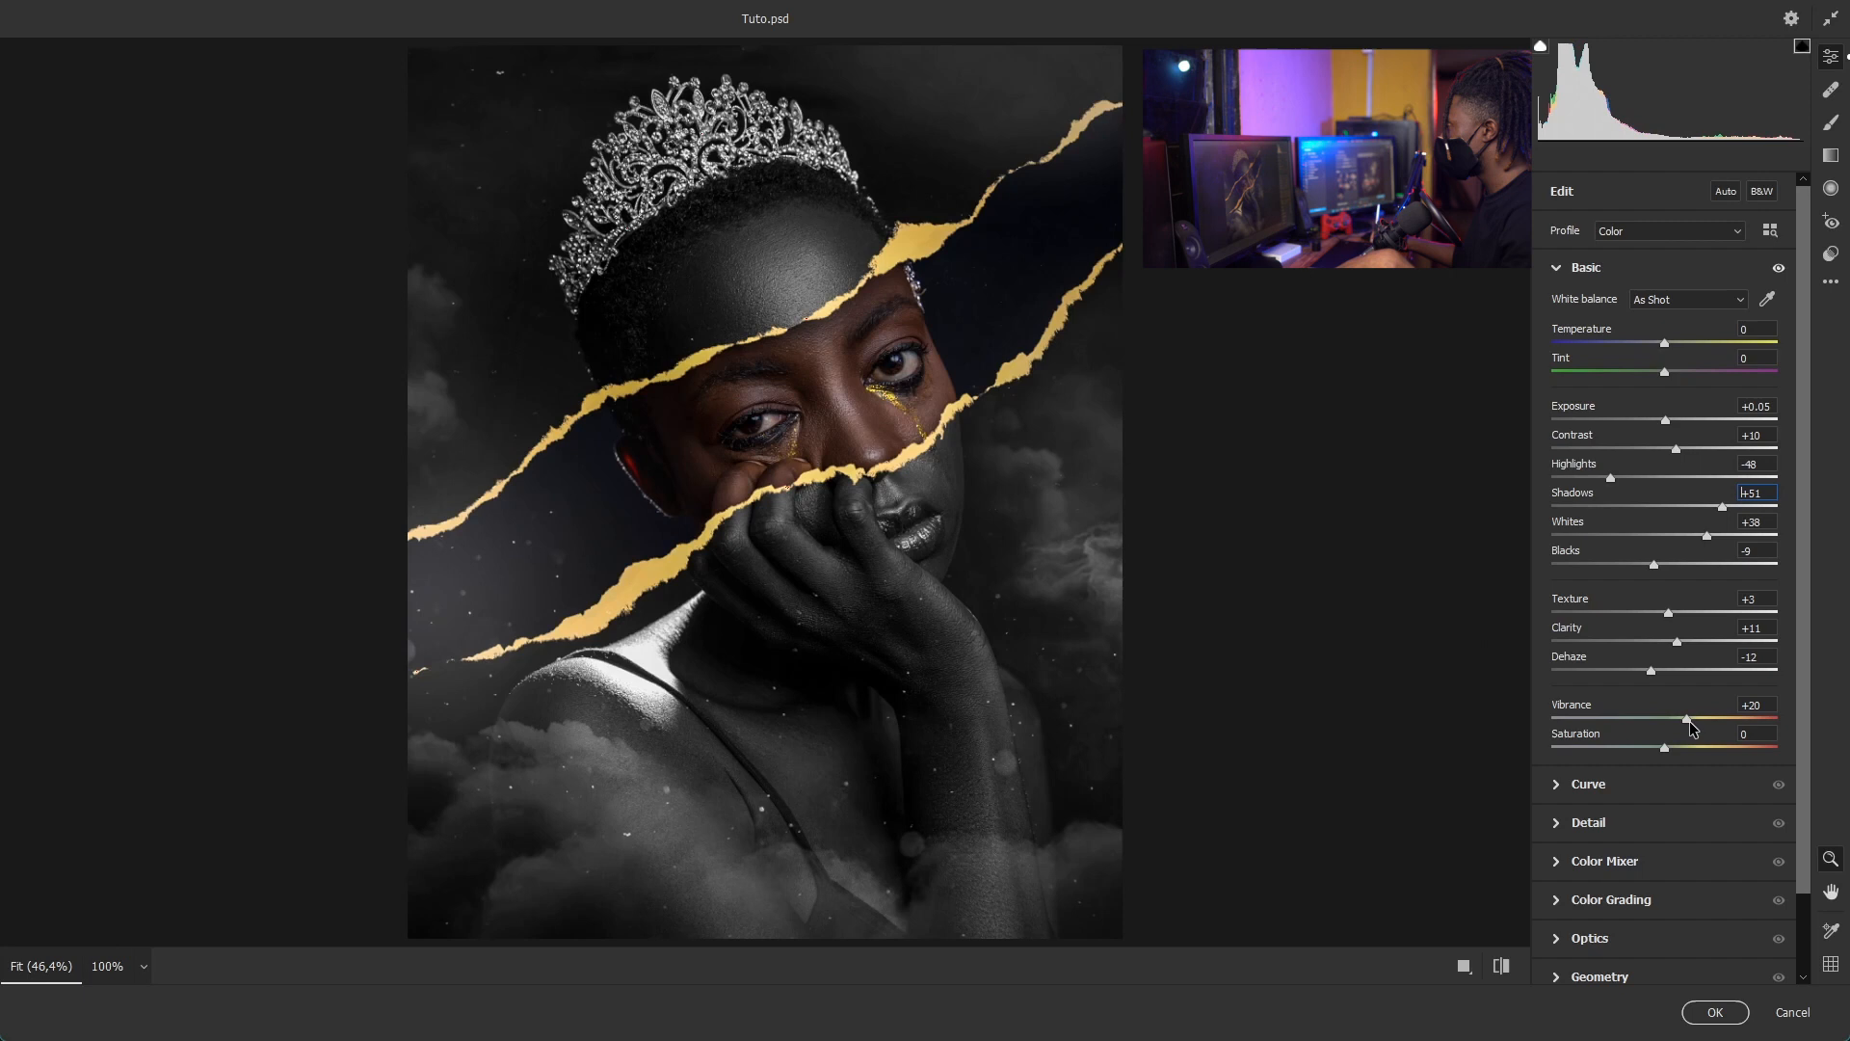
drag(1677, 747, 1655, 754)
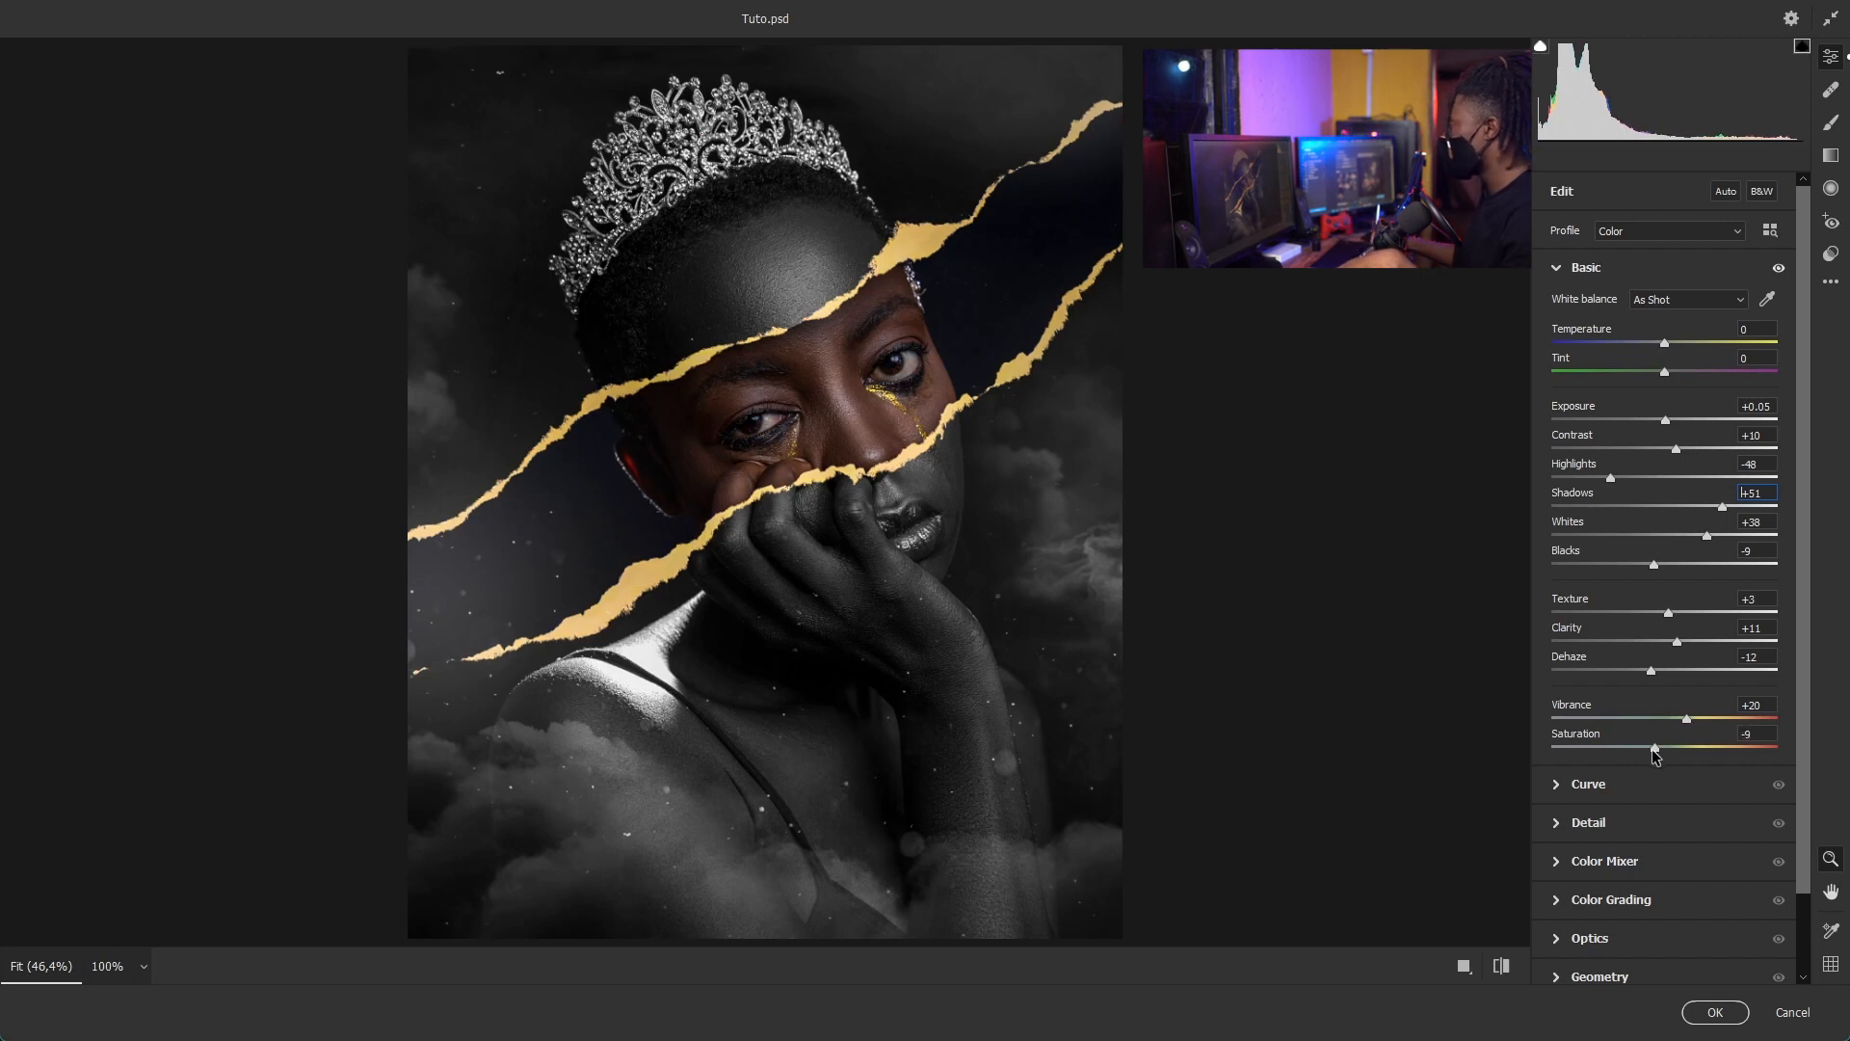
- Shape the point curve by lifting the black point to output 5, anchoring input 200 at 204, and setting input 88 to 82
drag(1797, 792, 1800, 829)
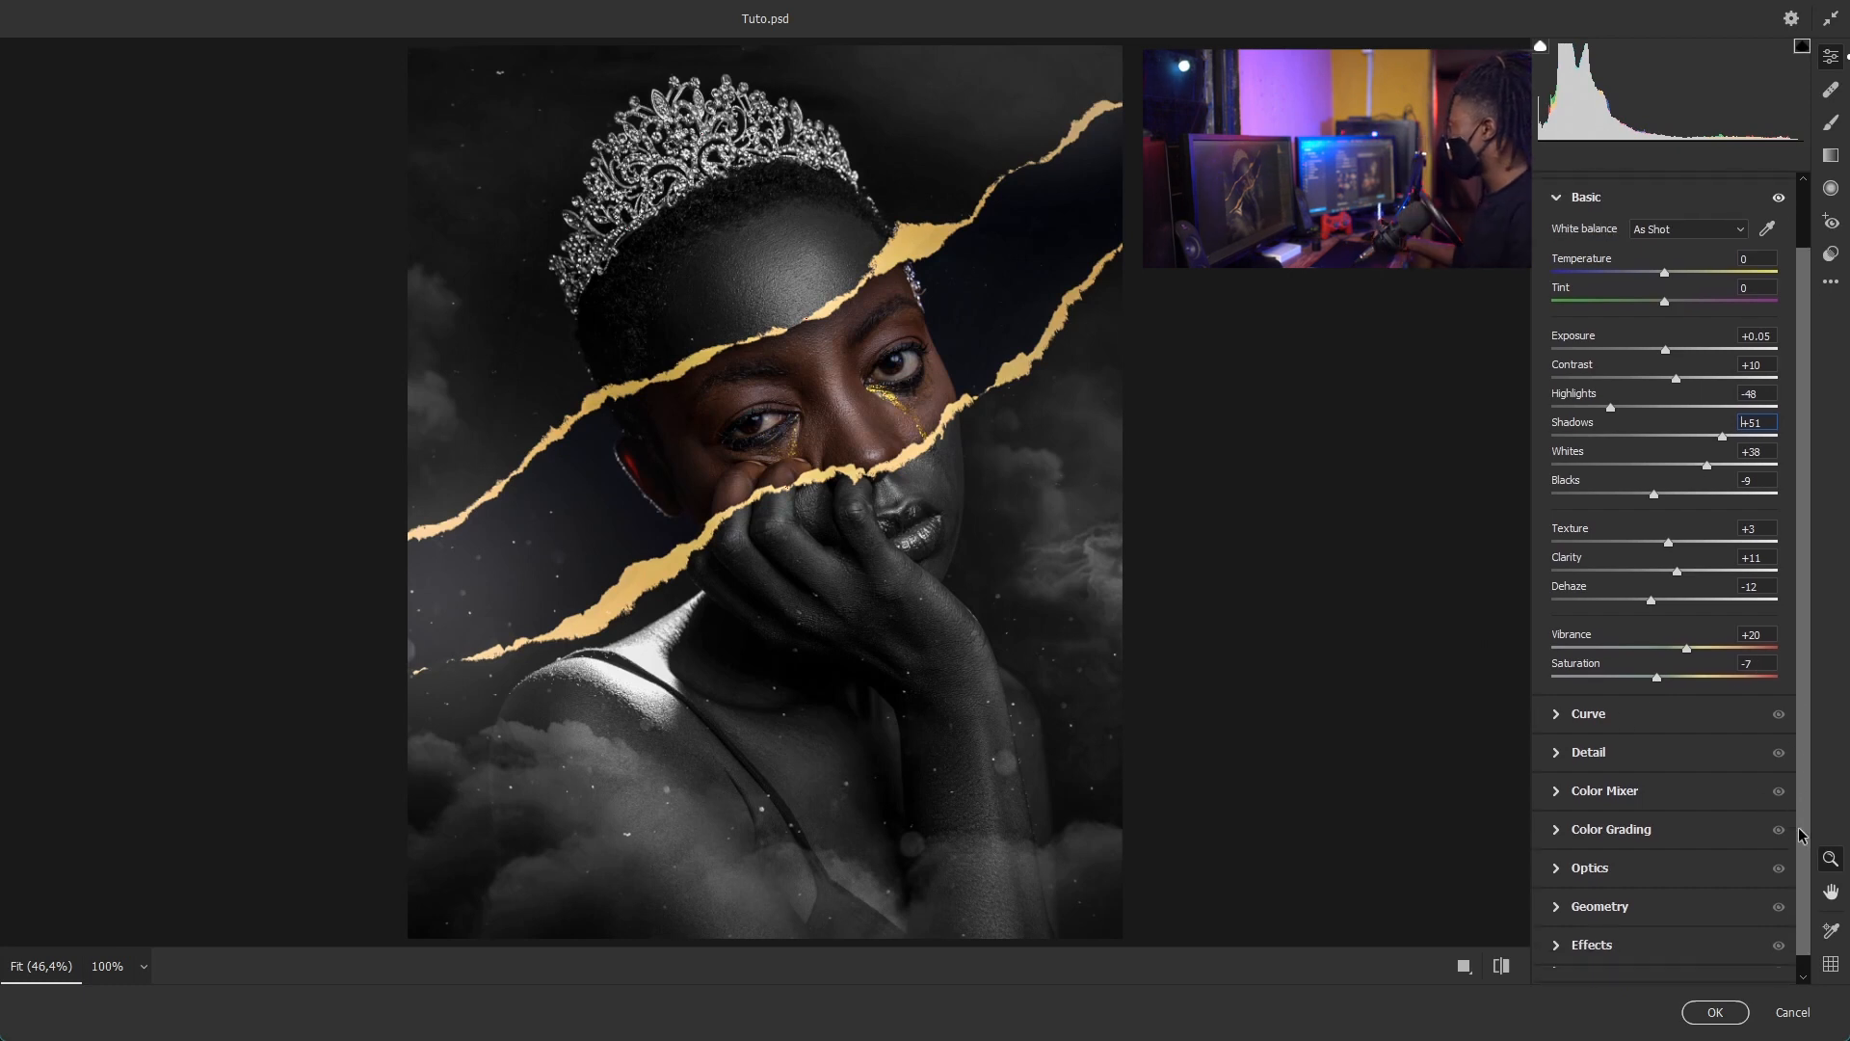
click(1643, 717)
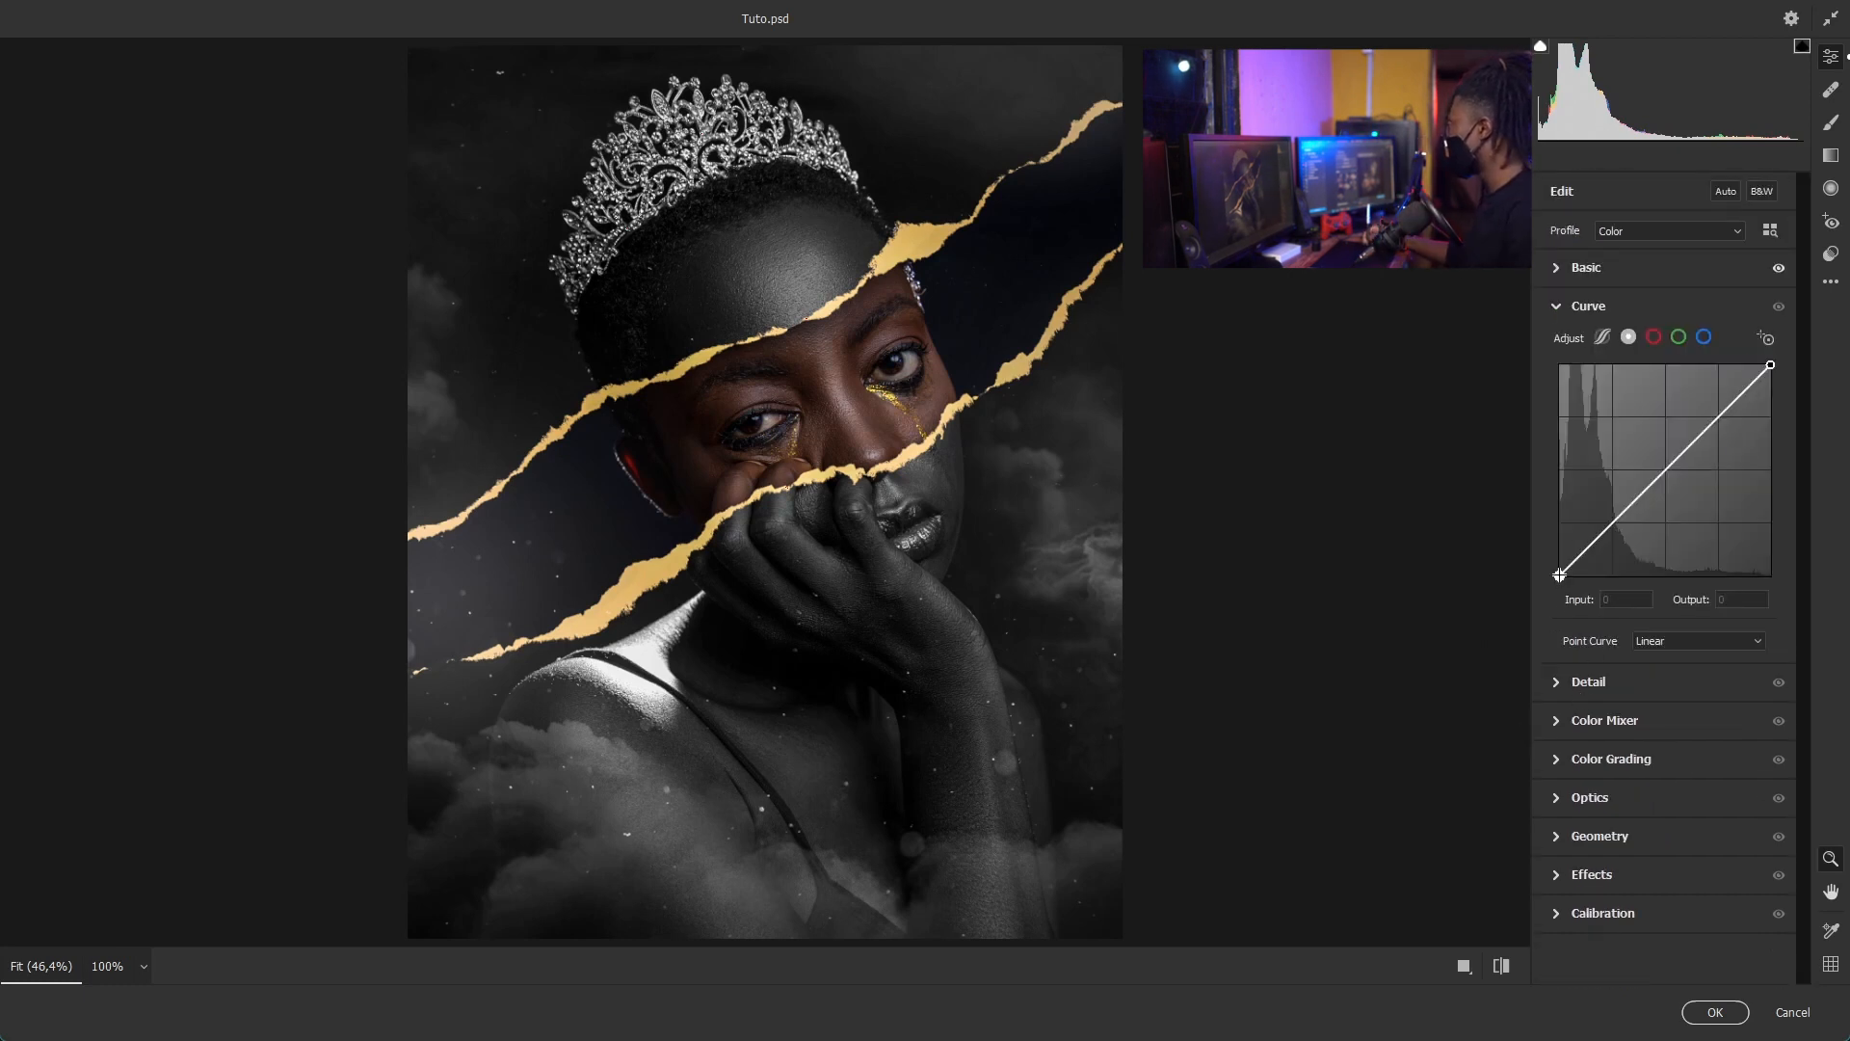
drag(1560, 576, 1555, 571)
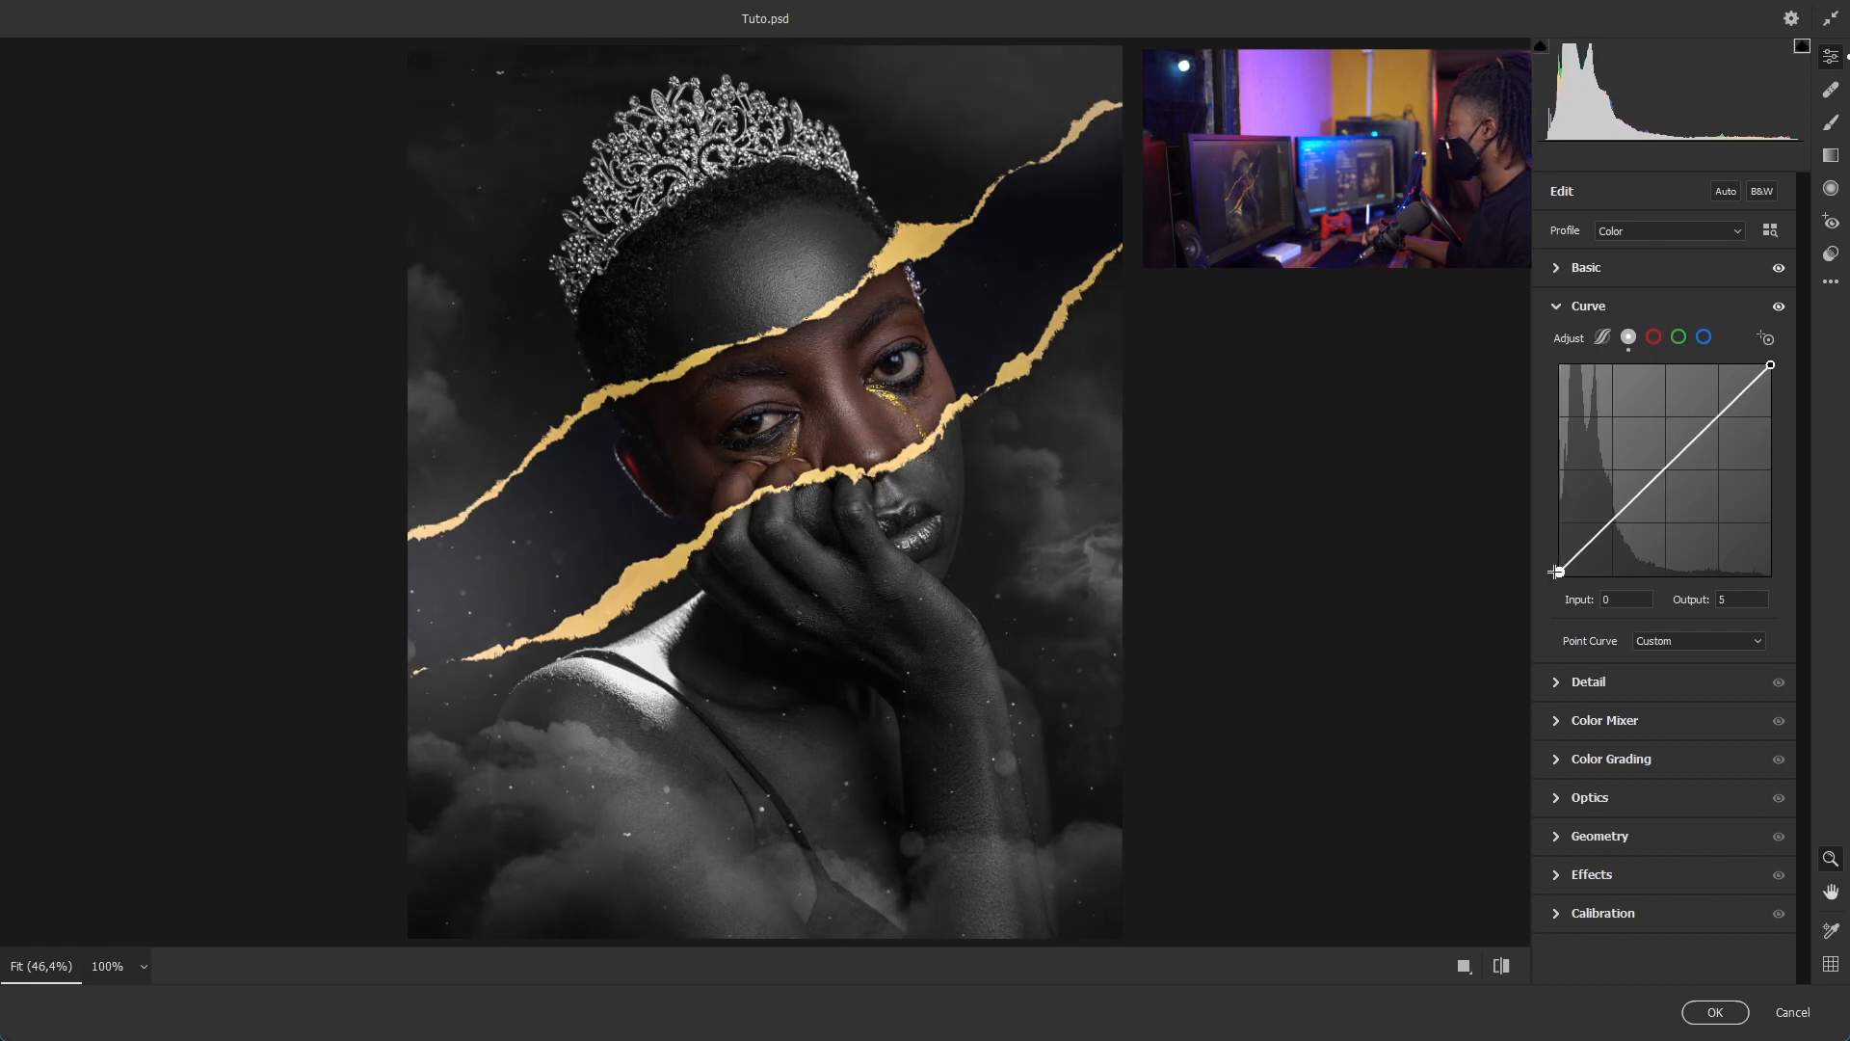
click(1725, 408)
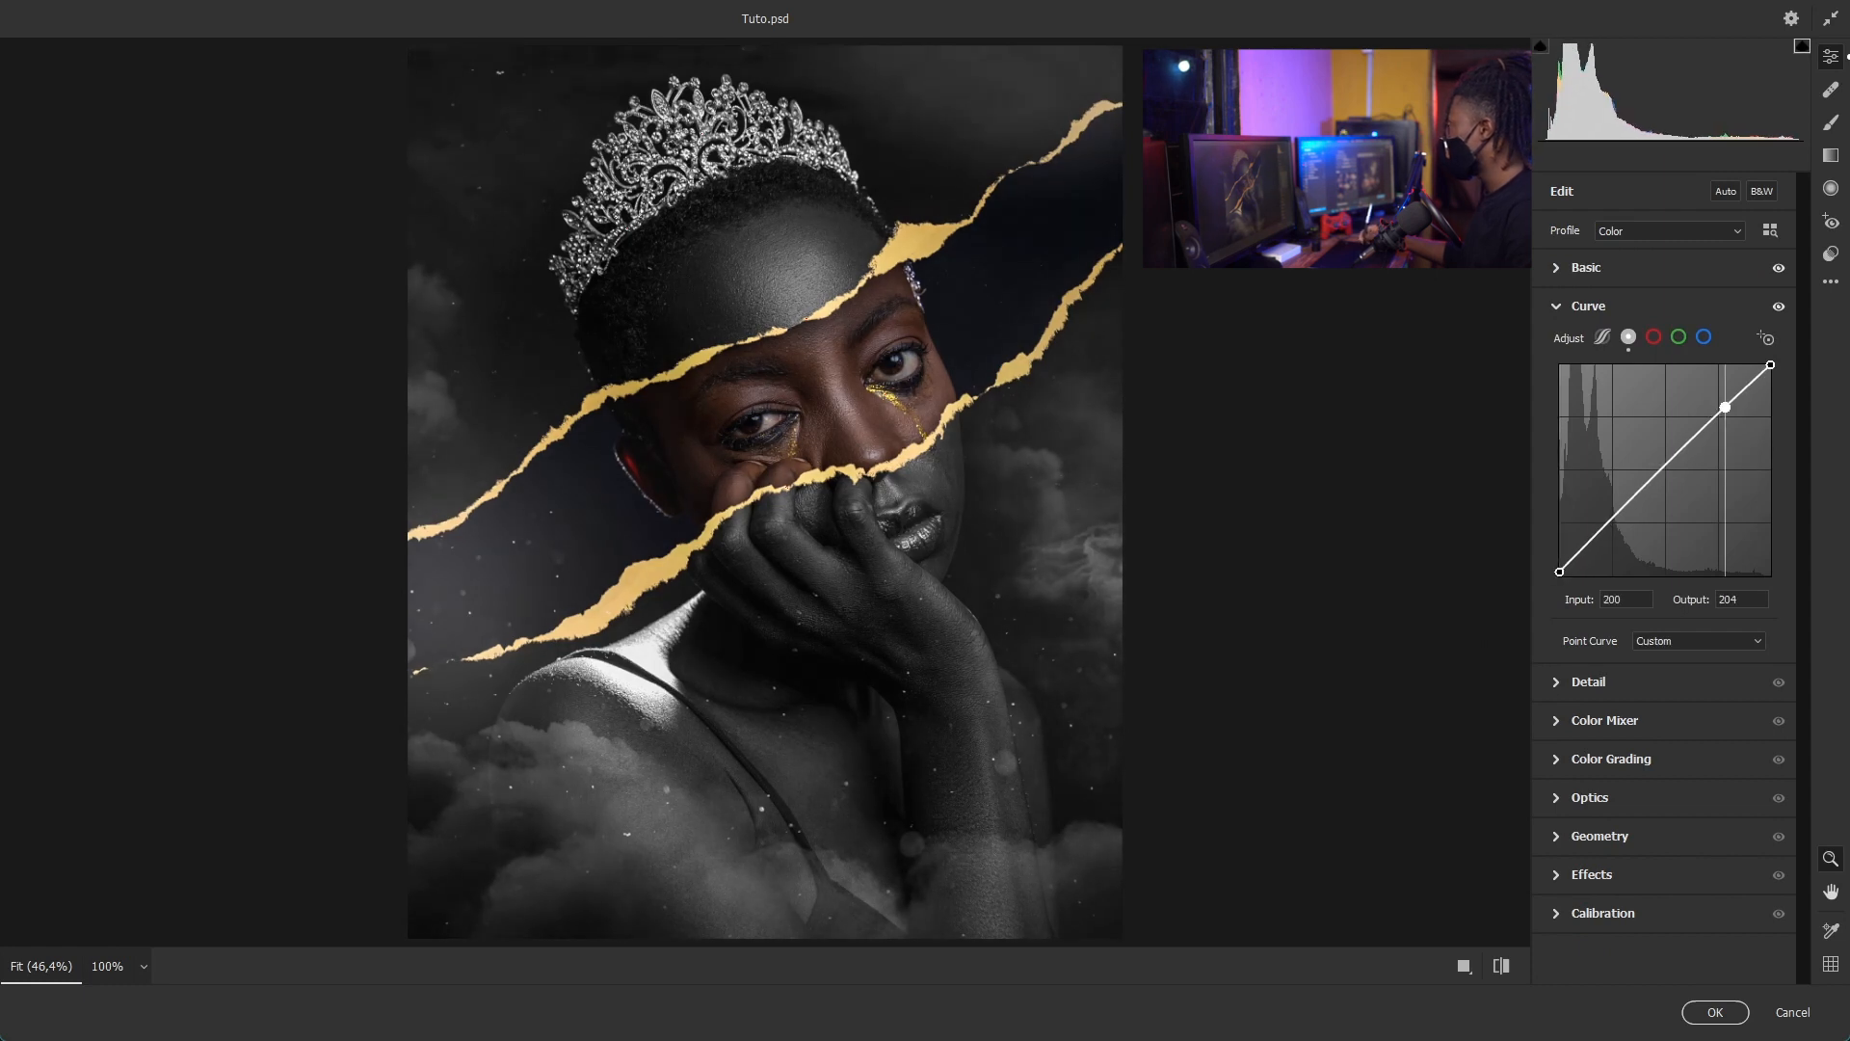
drag(1627, 507, 1633, 508)
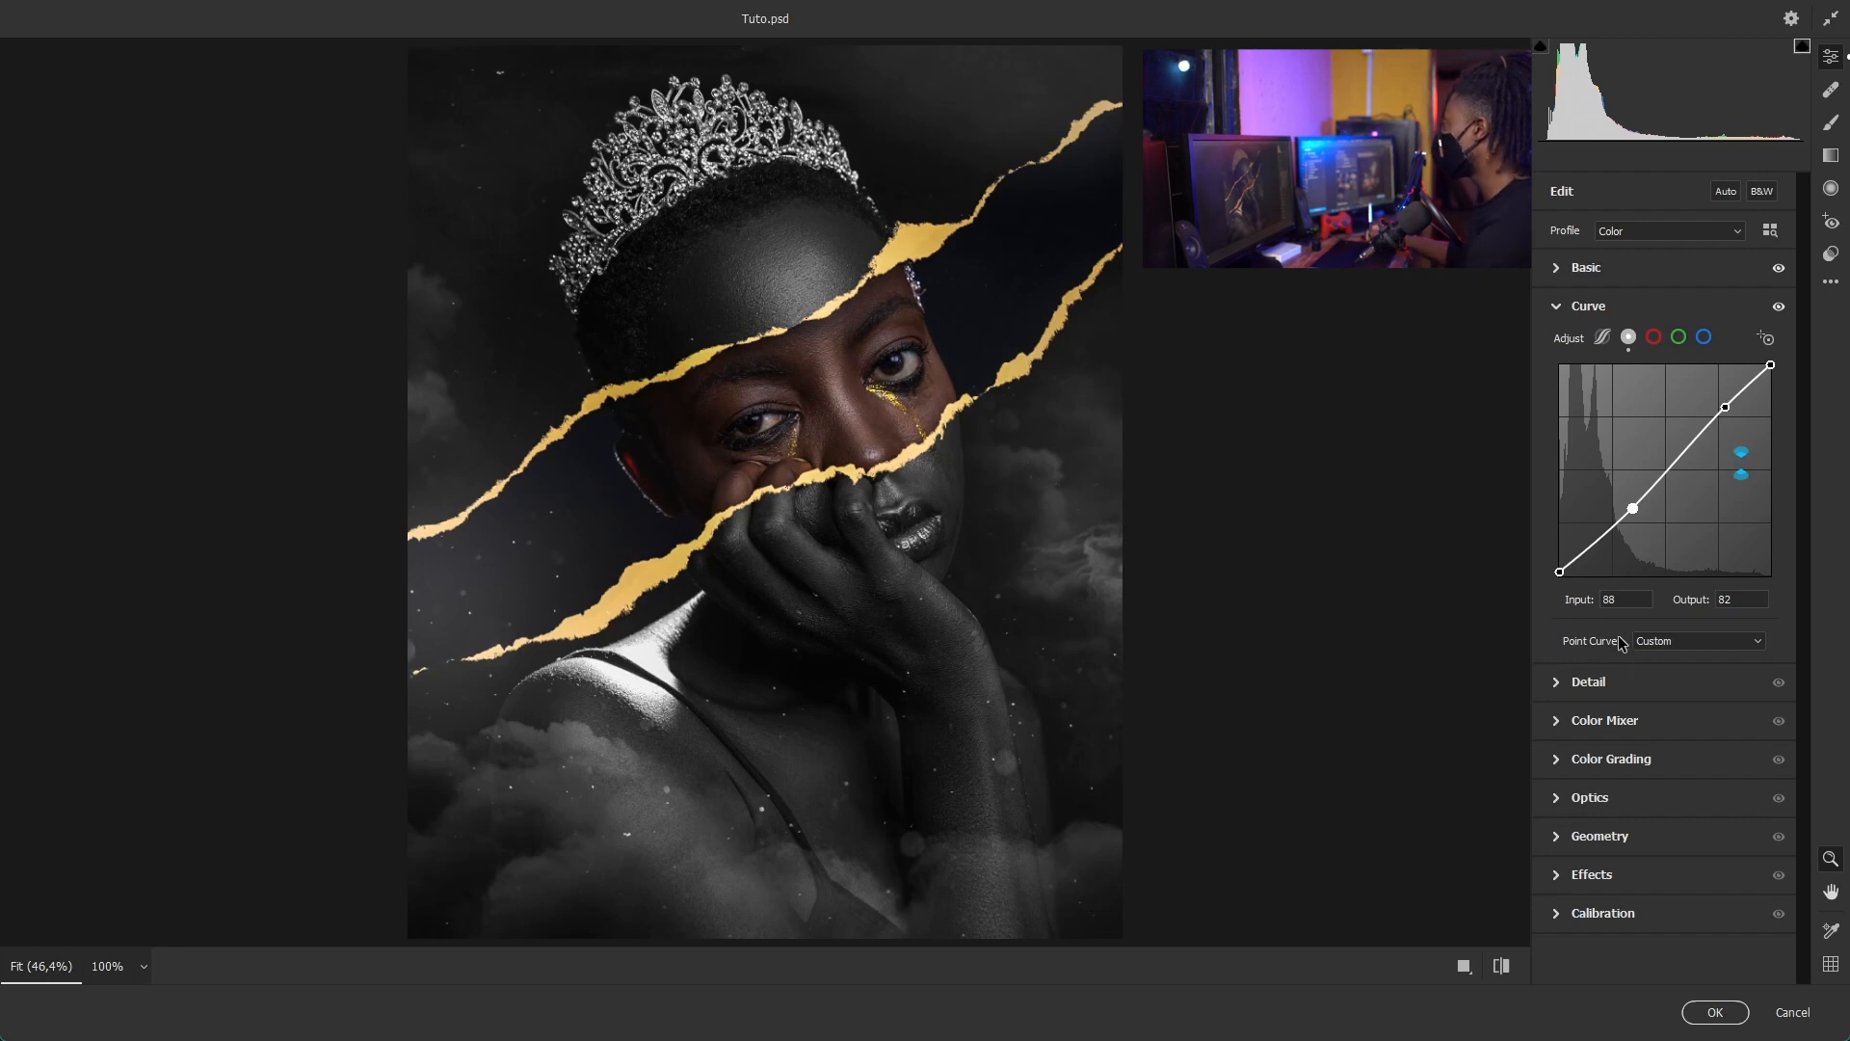
- Raise the Yellows luminance in the Color Mixer and set the Oranges saturation to -13
click(1649, 724)
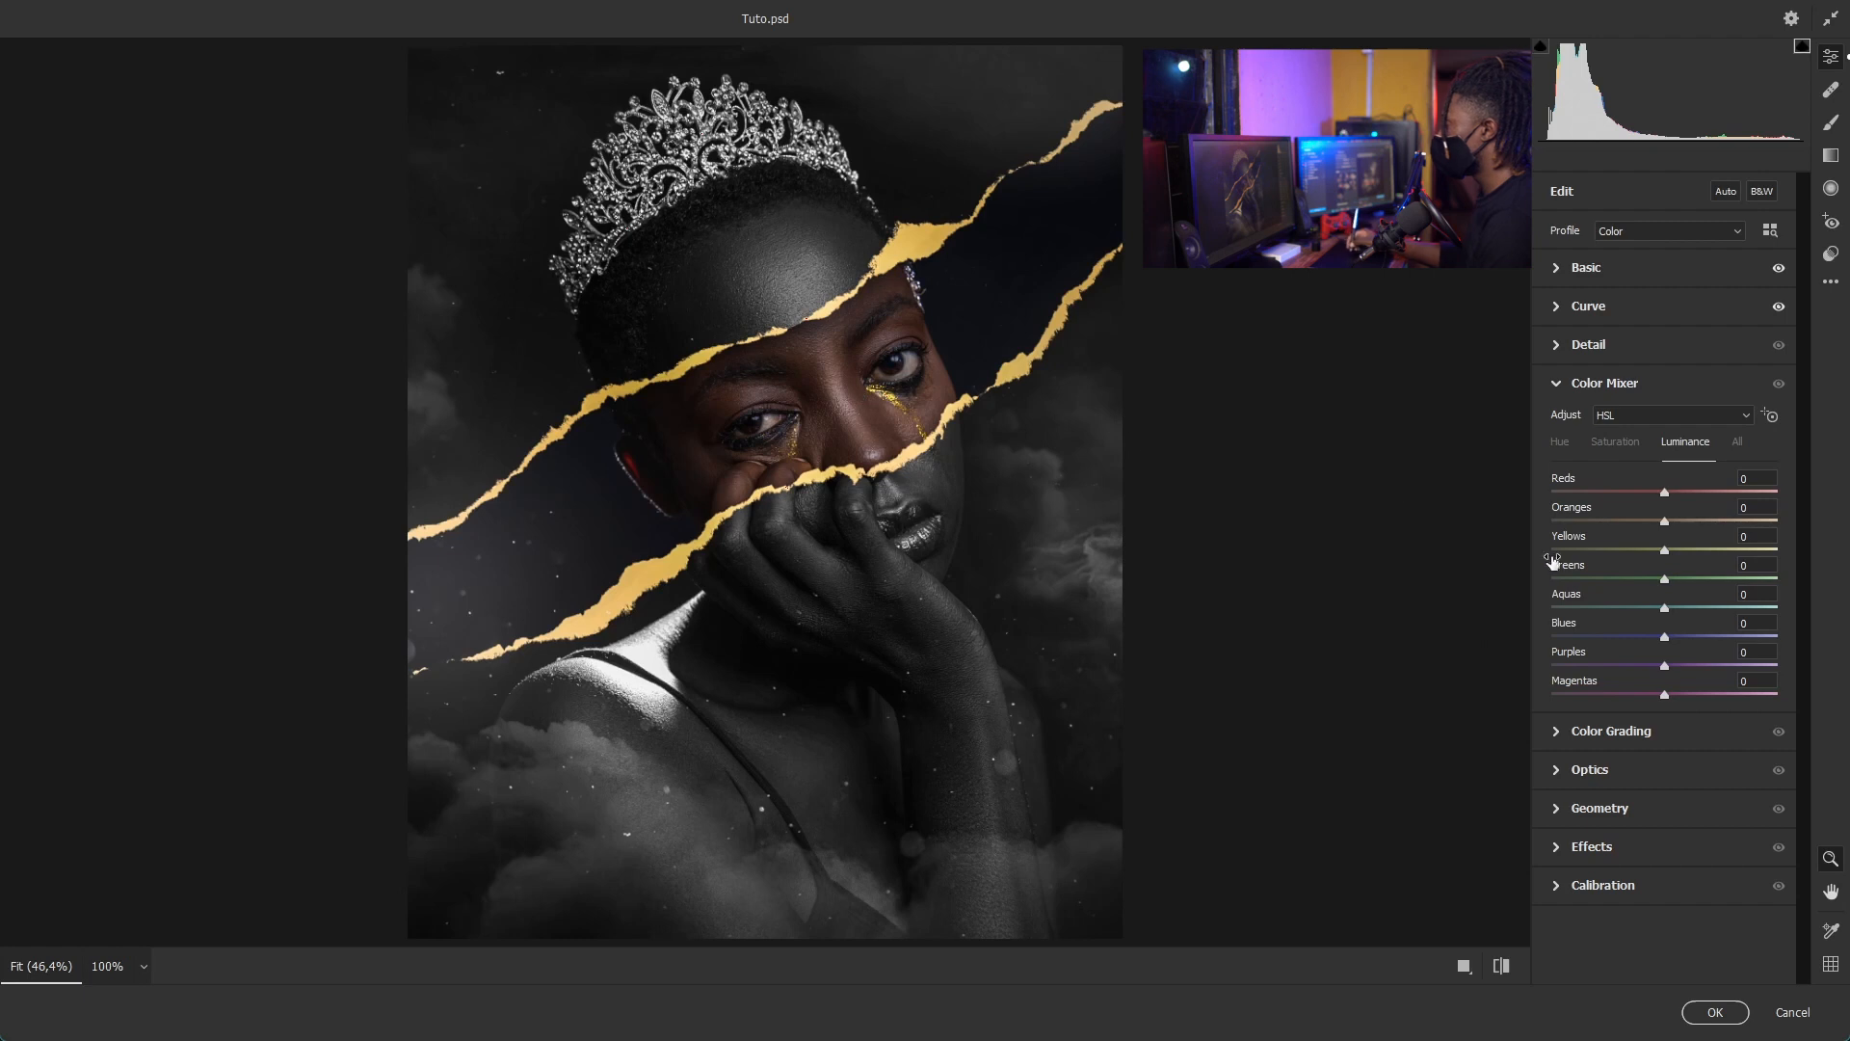
drag(1665, 550, 1709, 550)
click(1615, 441)
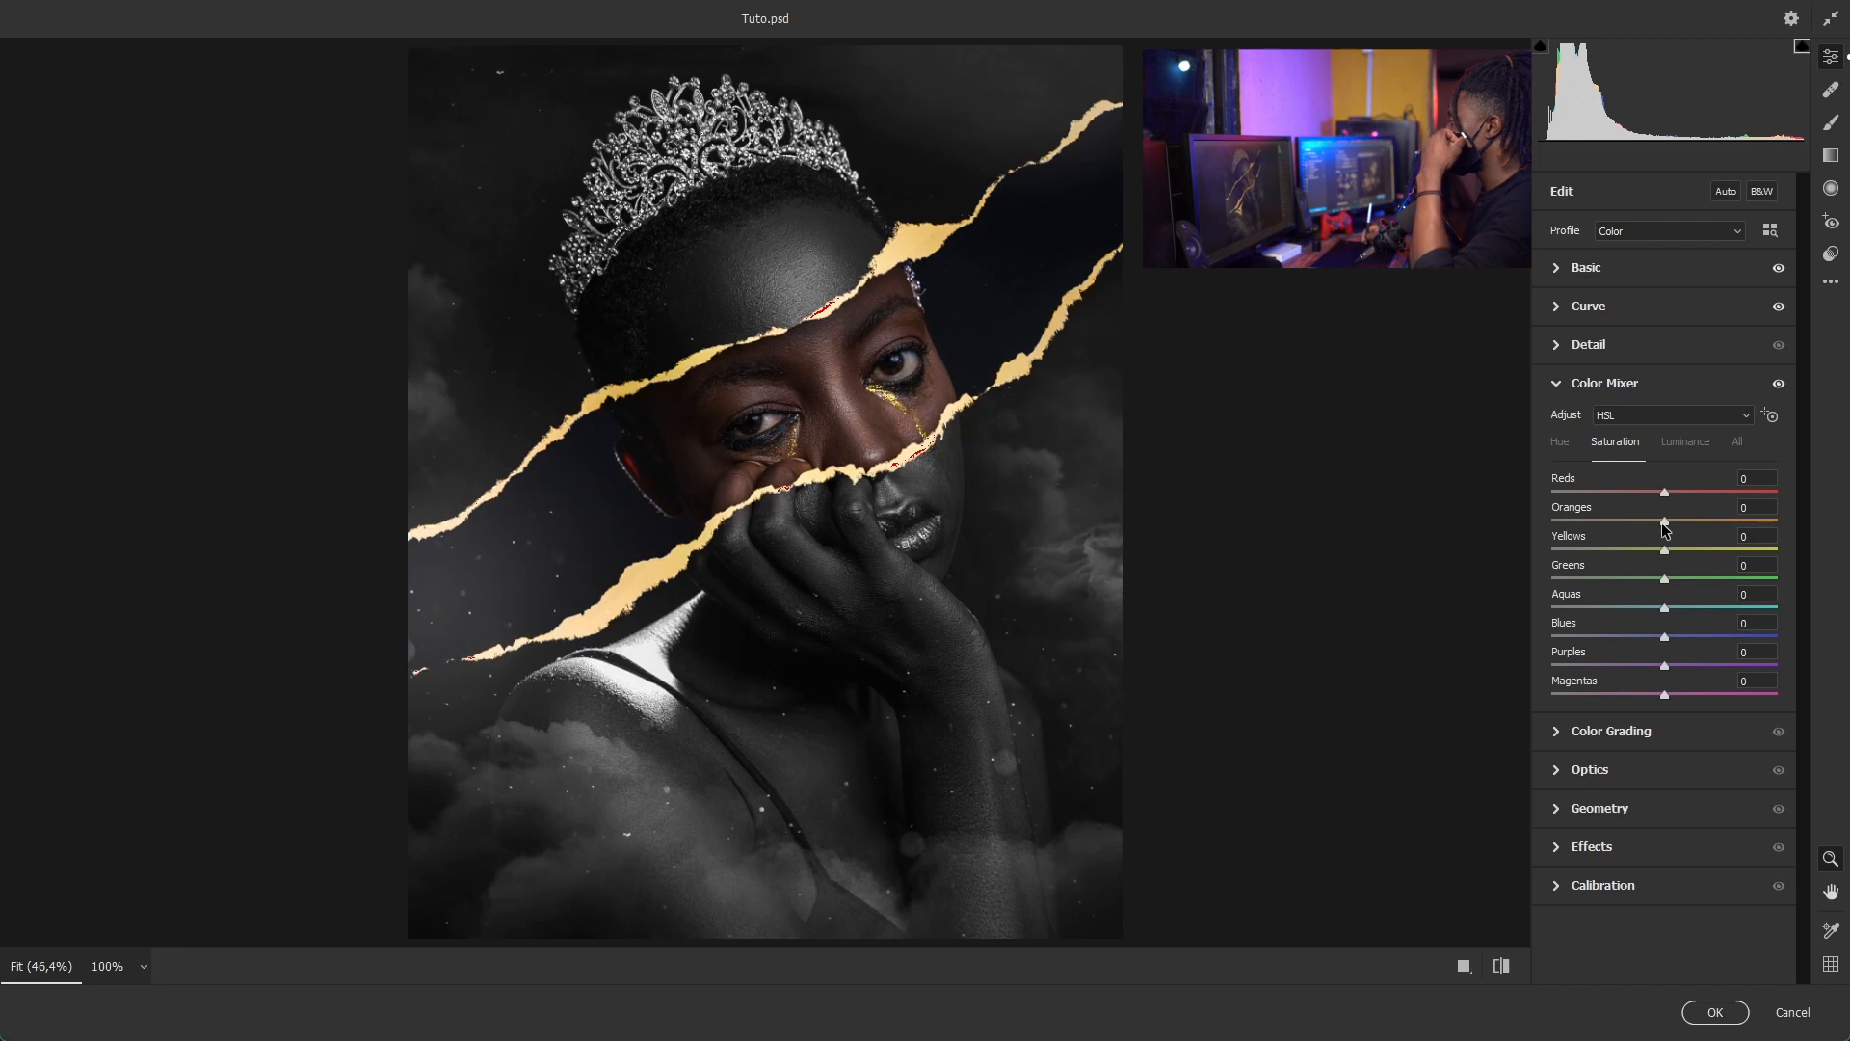
drag(1664, 521, 1651, 521)
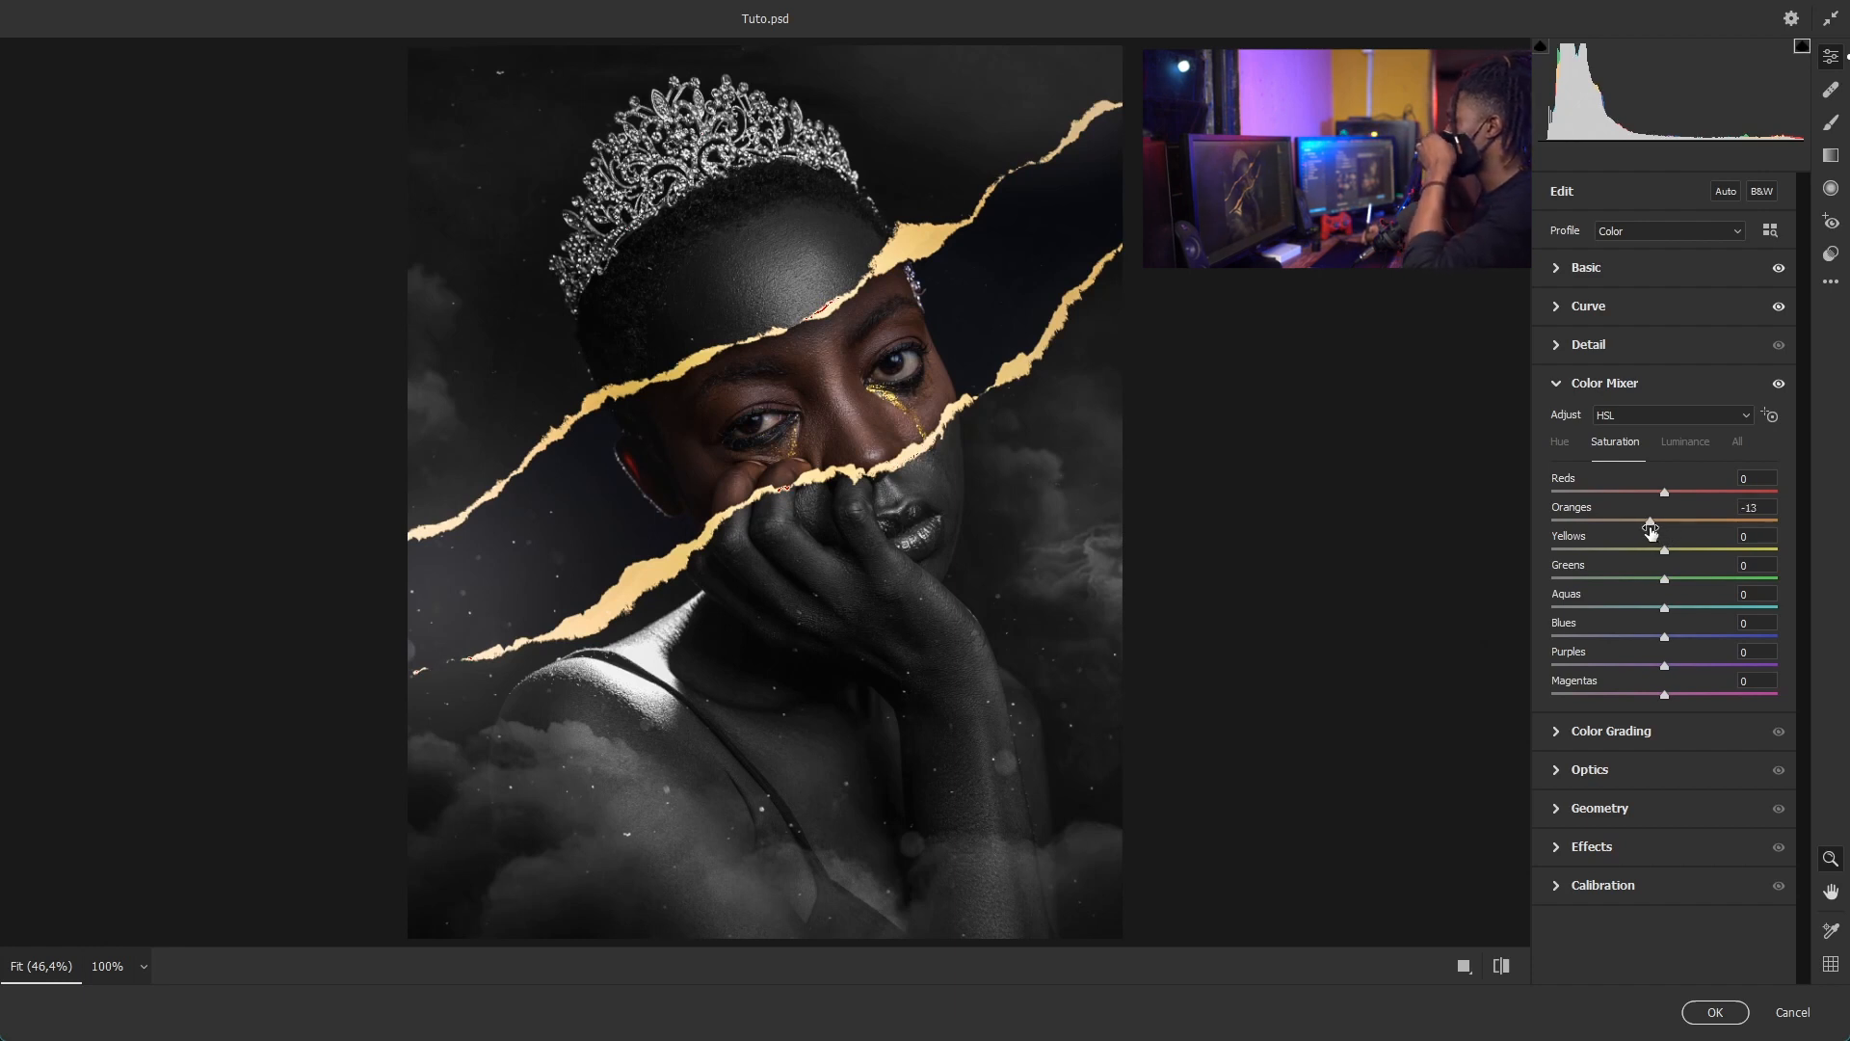
- Tint the shadows slightly orange with Color Grading and set its Blending to 14
click(1609, 733)
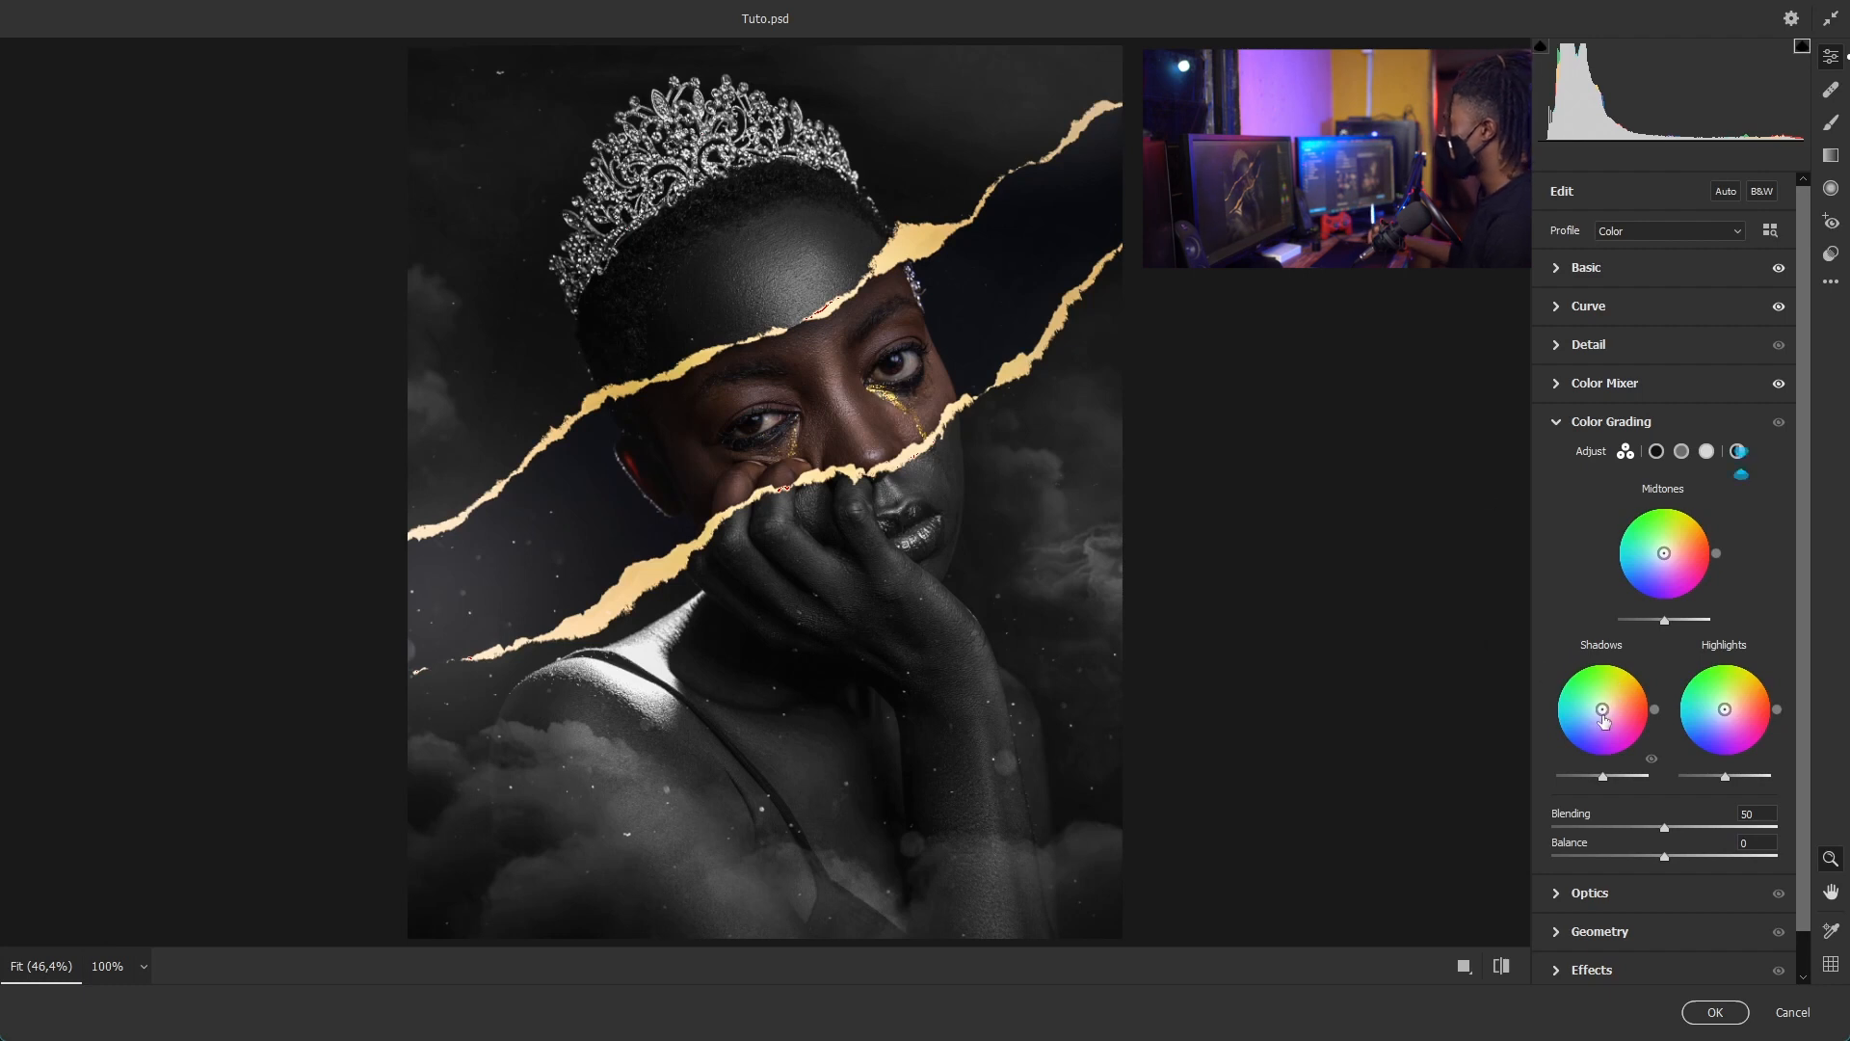
drag(1602, 711, 1608, 708)
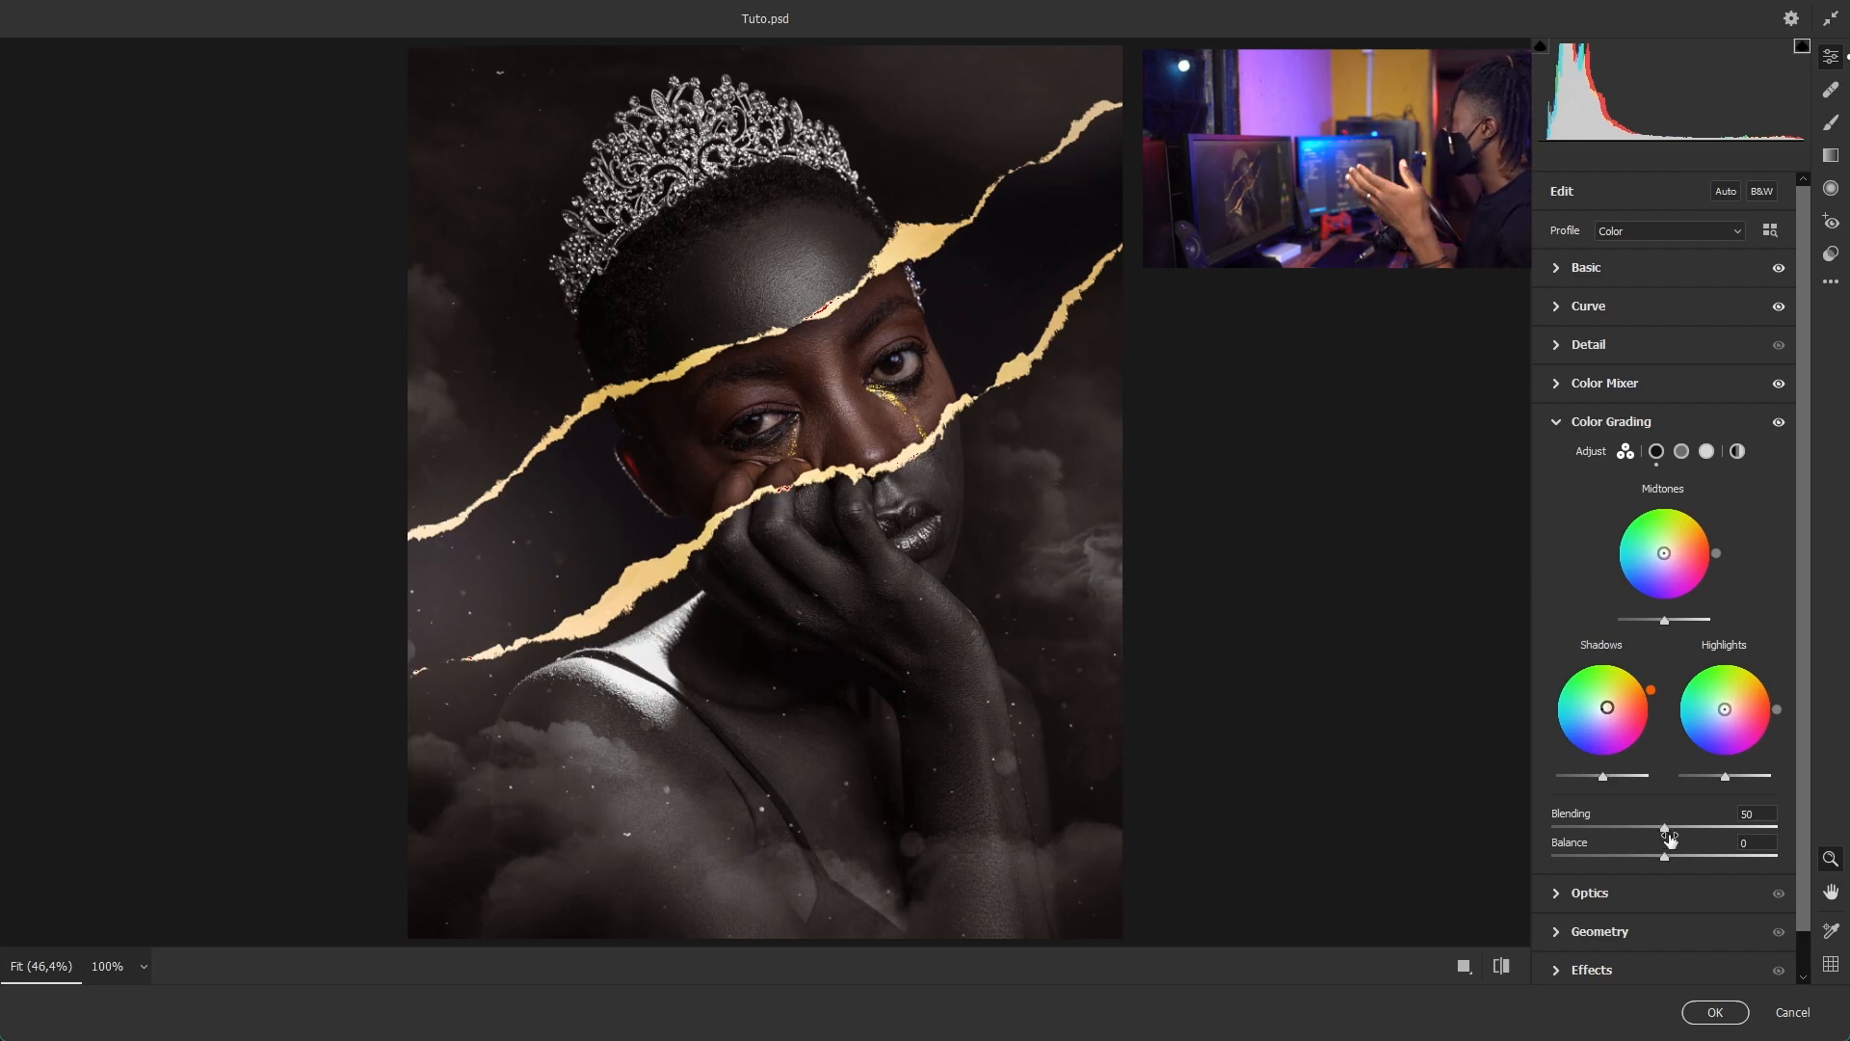
drag(1665, 829, 1579, 831)
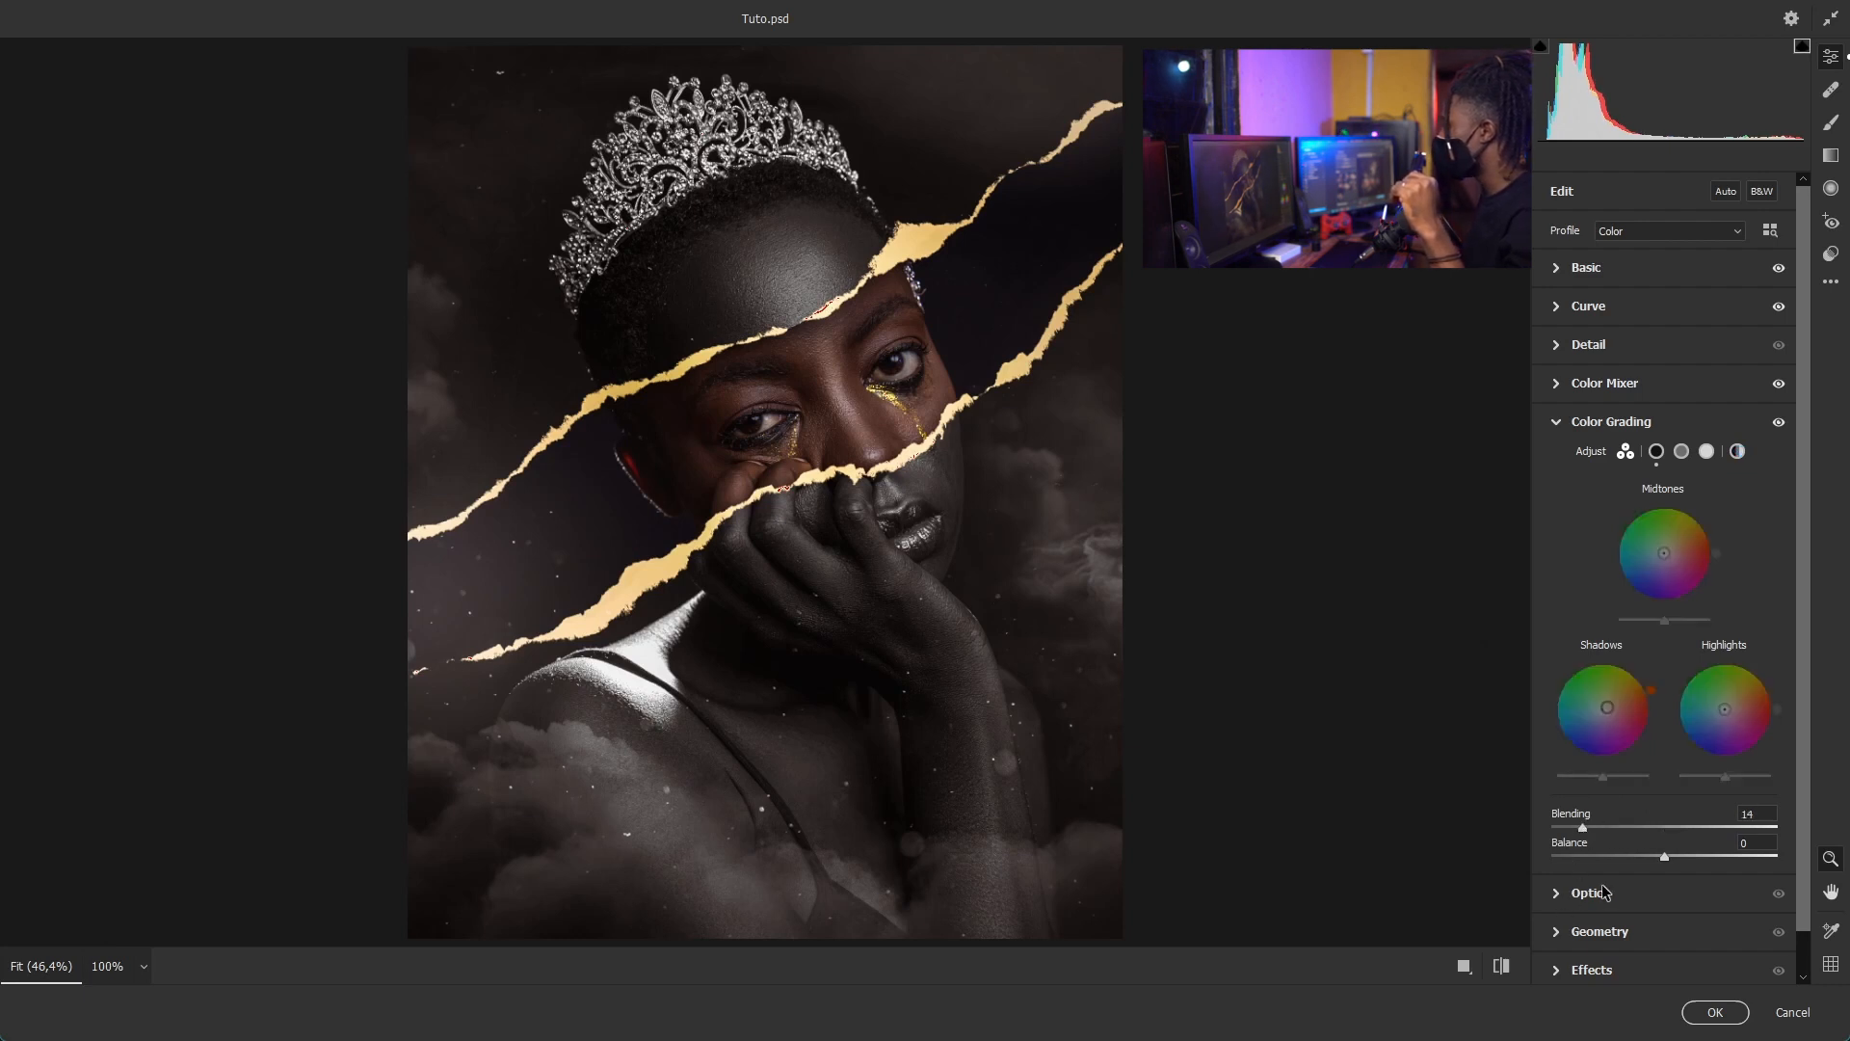
- Darken the edges of the image with a Vignetting value of -26
scroll(1604, 896, down, 1)
click(1592, 930)
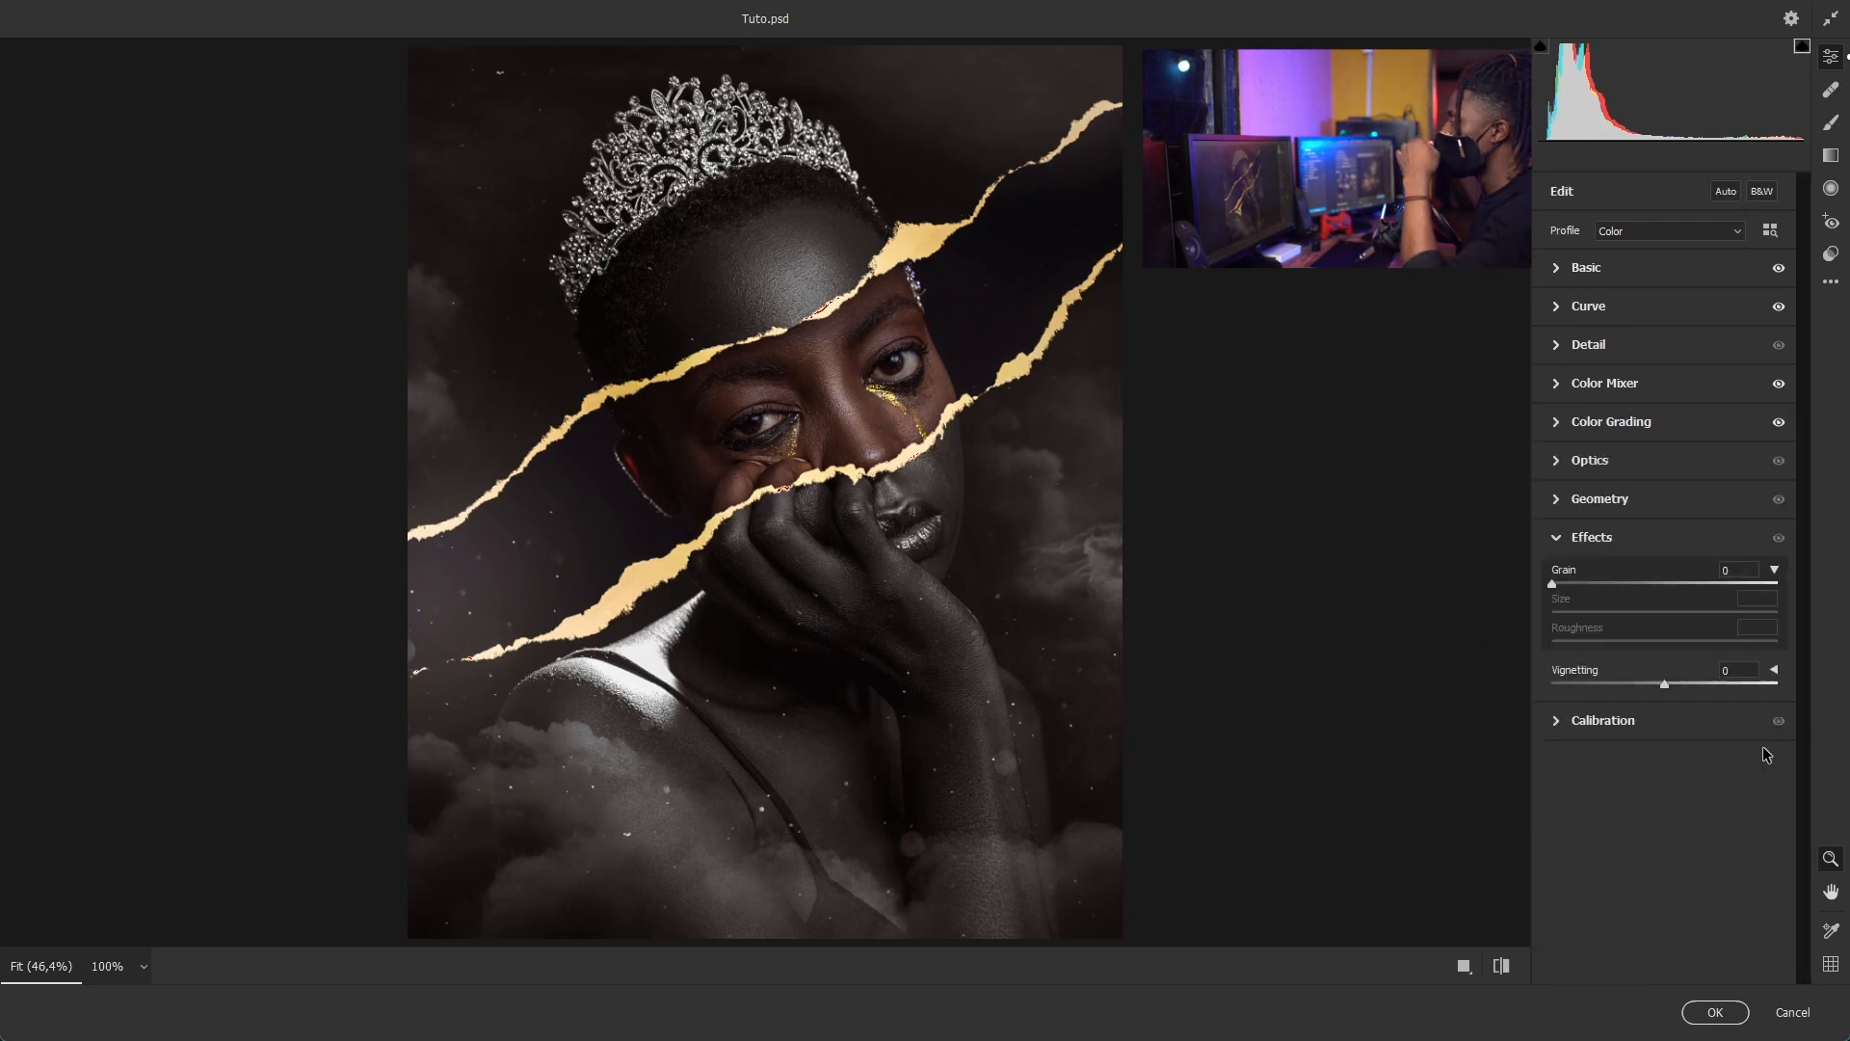
drag(1664, 685, 1637, 686)
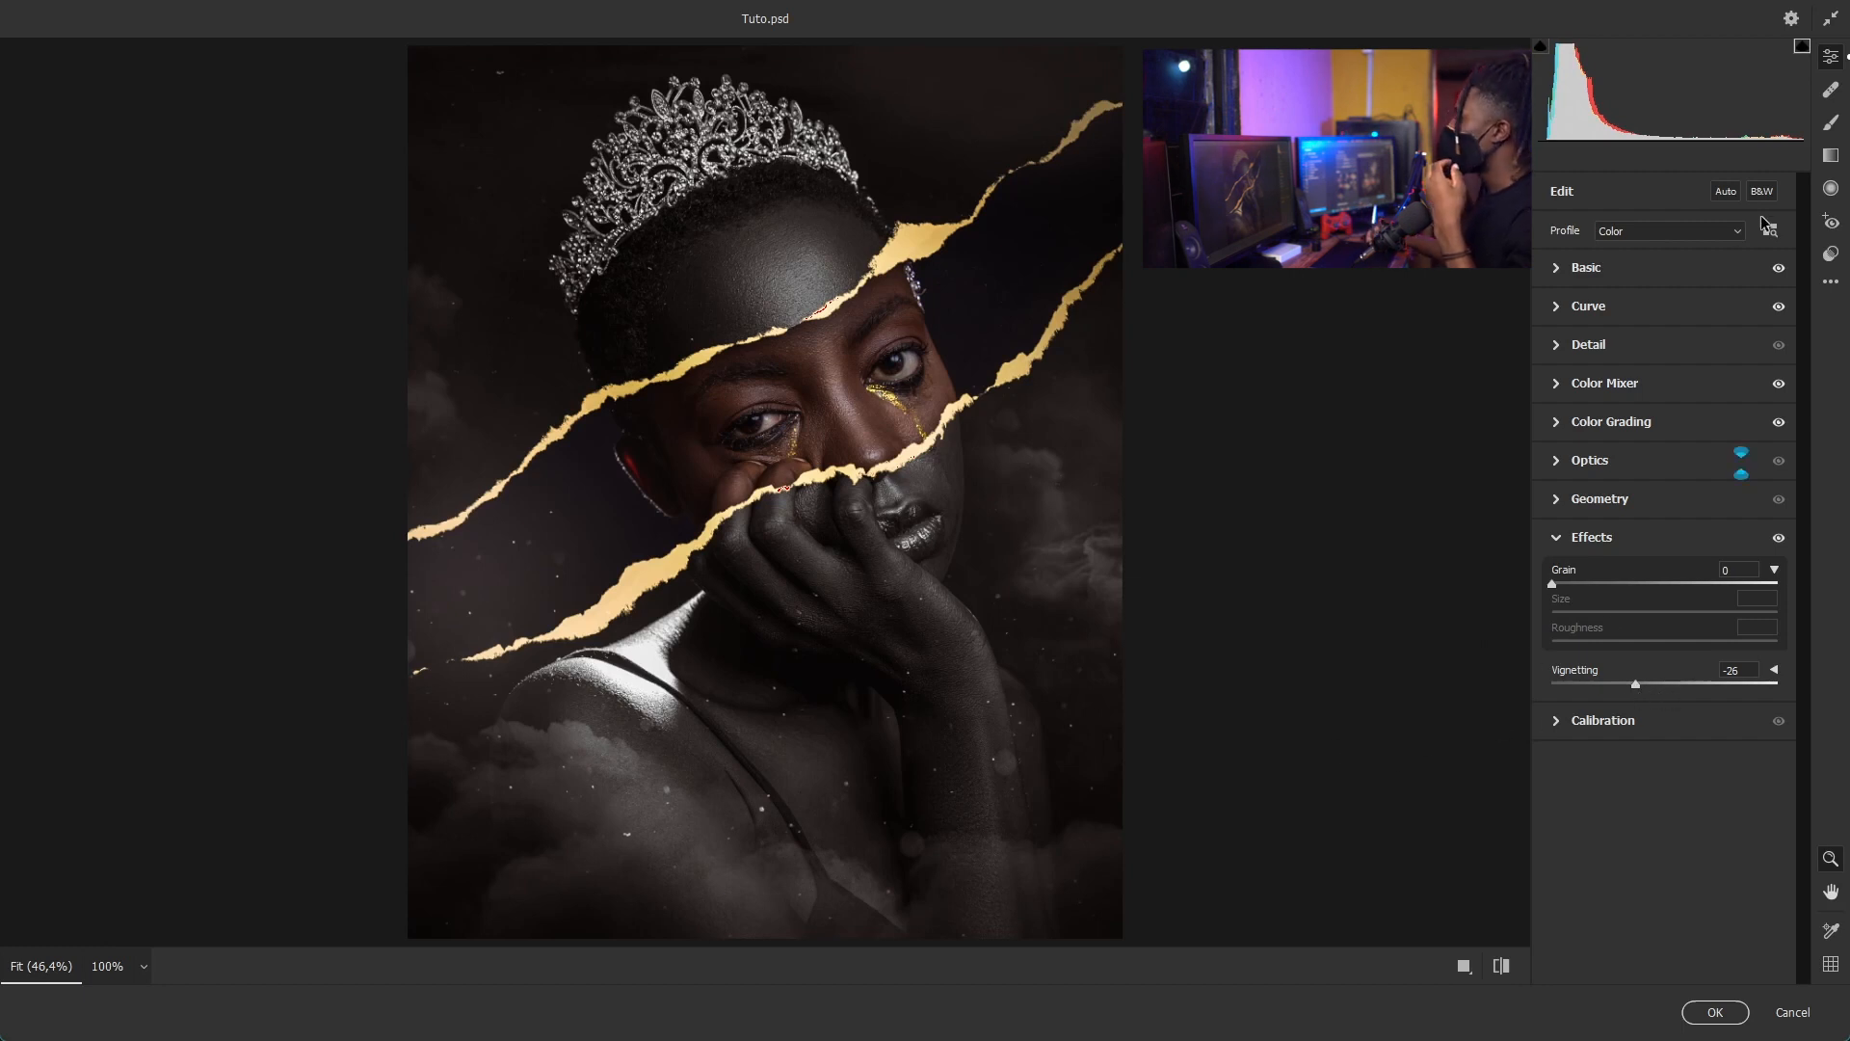
- Add a Radial Filter ellipse around the head and crown, centred on the face and rotated to follow the head's tilt
click(1831, 193)
drag(789, 301, 1007, 564)
drag(914, 436, 937, 527)
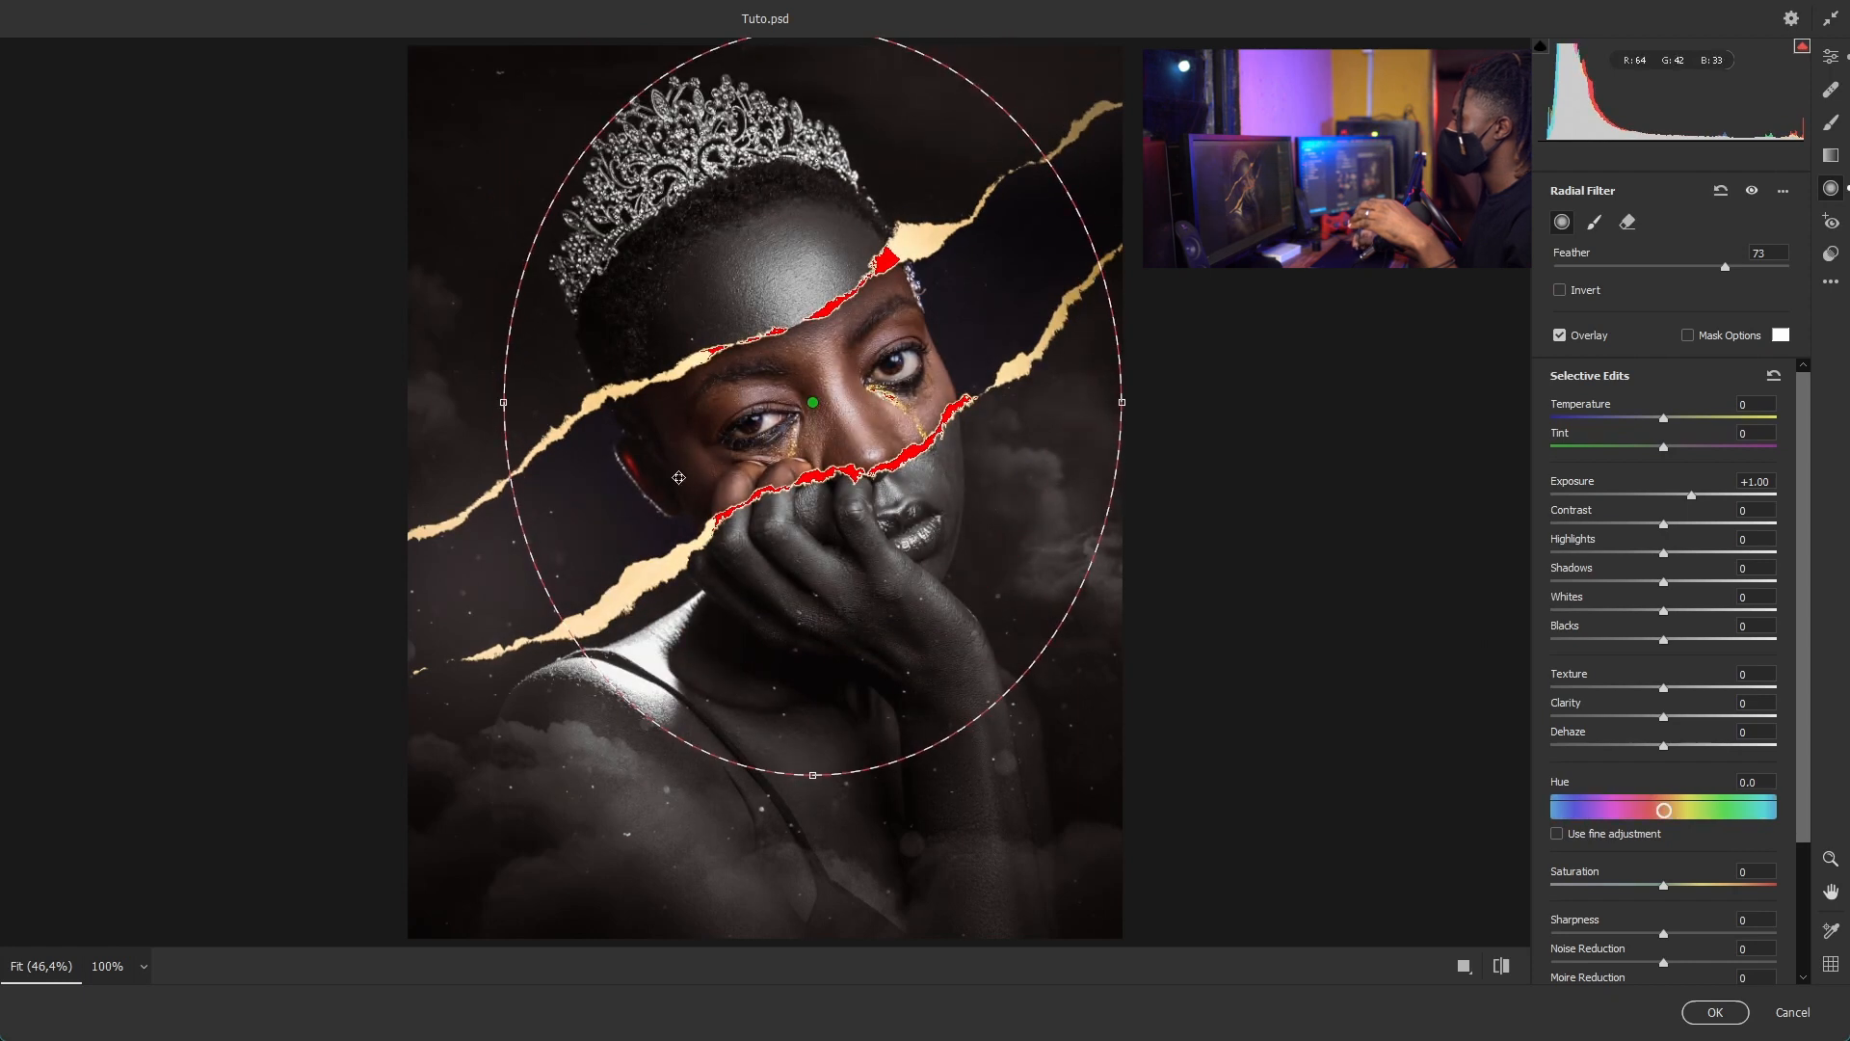
drag(836, 802, 974, 770)
drag(1098, 306, 1083, 312)
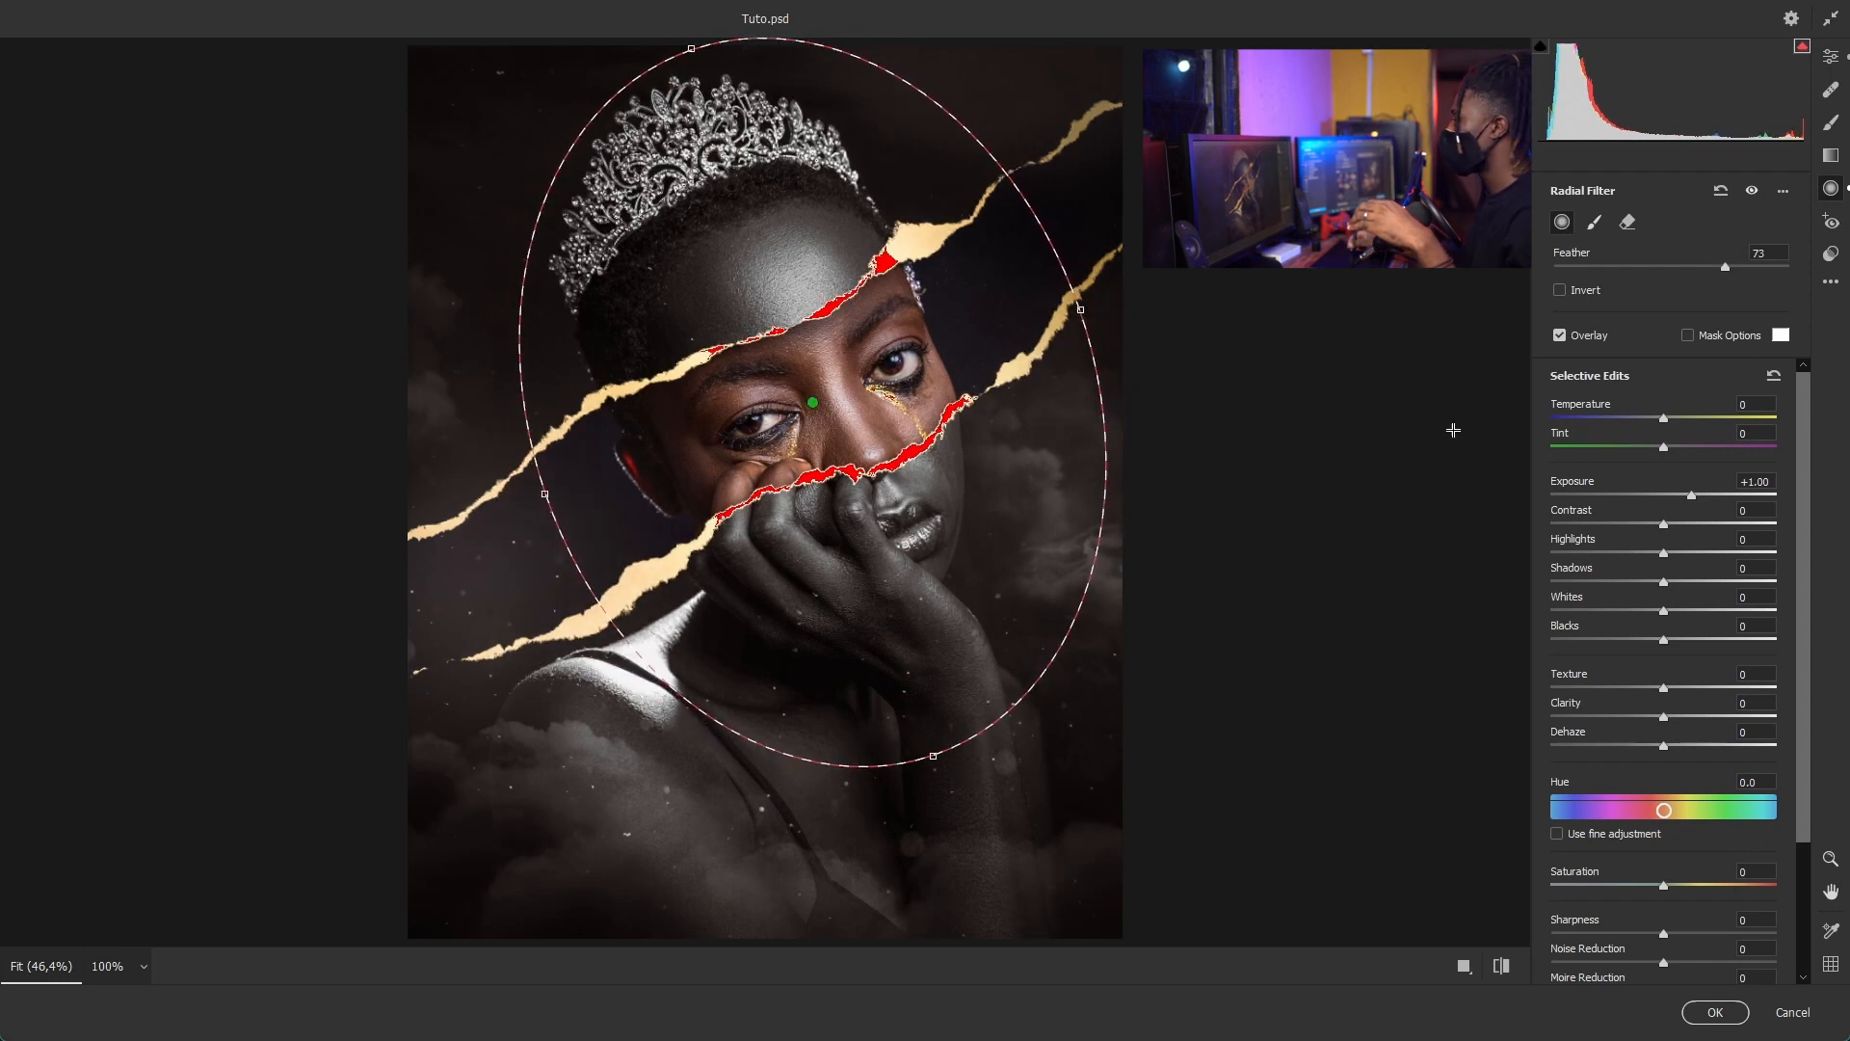
- Set the radial filter's Exposure to +0.60, shift the ellipse slightly toward the crown and widen it a little
drag(1691, 500, 1685, 502)
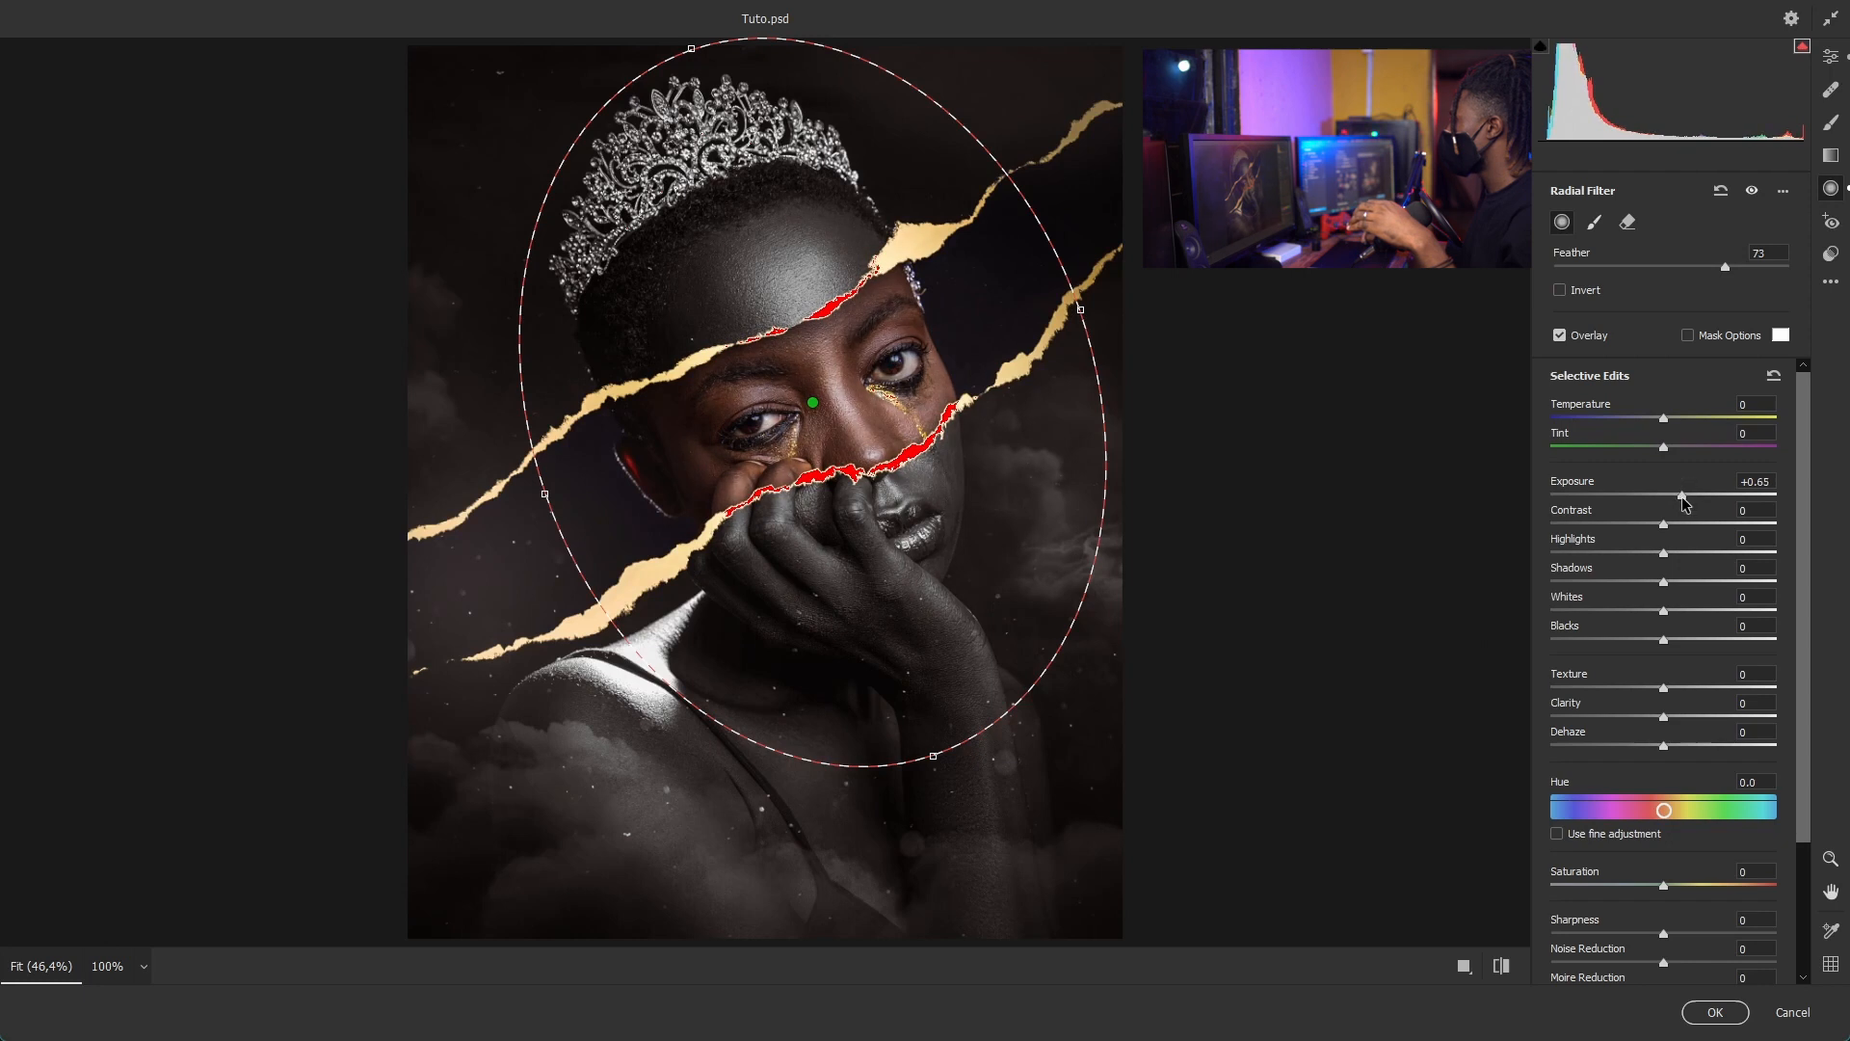
drag(1684, 502, 1680, 502)
drag(849, 436, 827, 424)
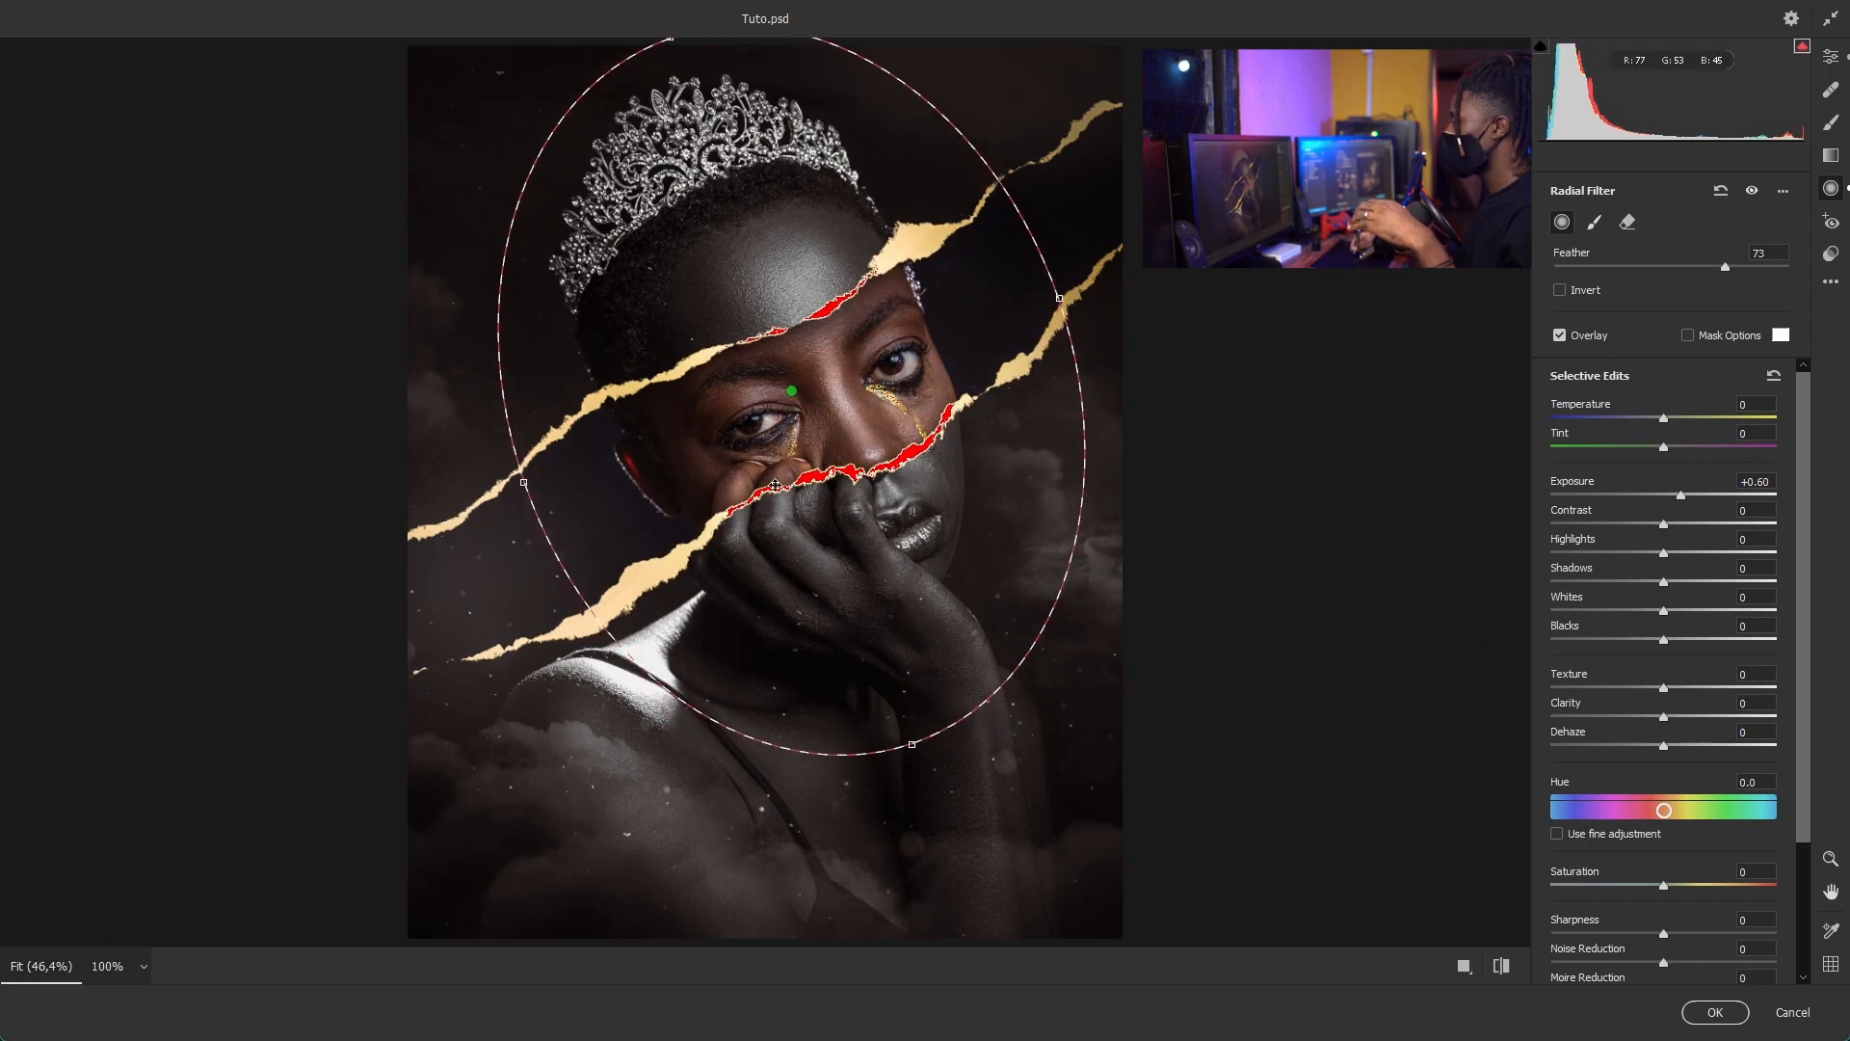
drag(523, 482, 513, 487)
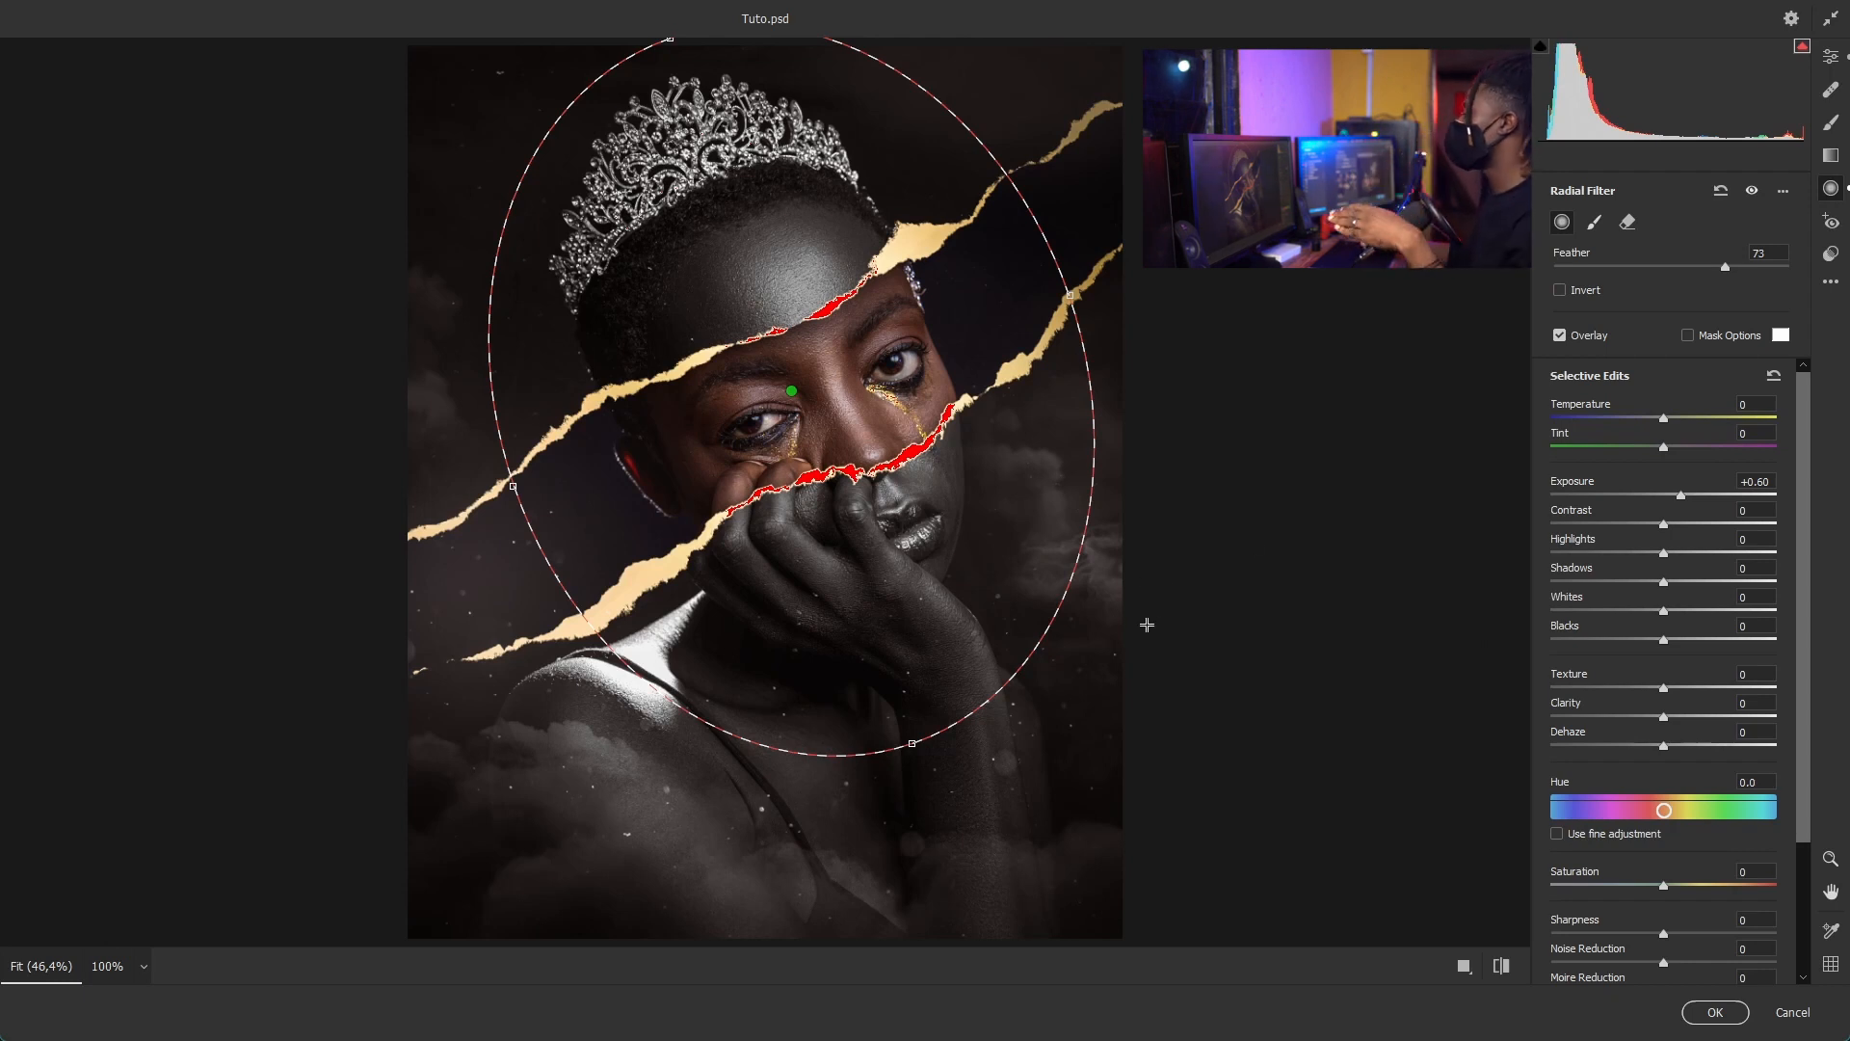
- Compare the image before and after the Camera Raw settings, and apply the filter
click(1501, 967)
click(1500, 967)
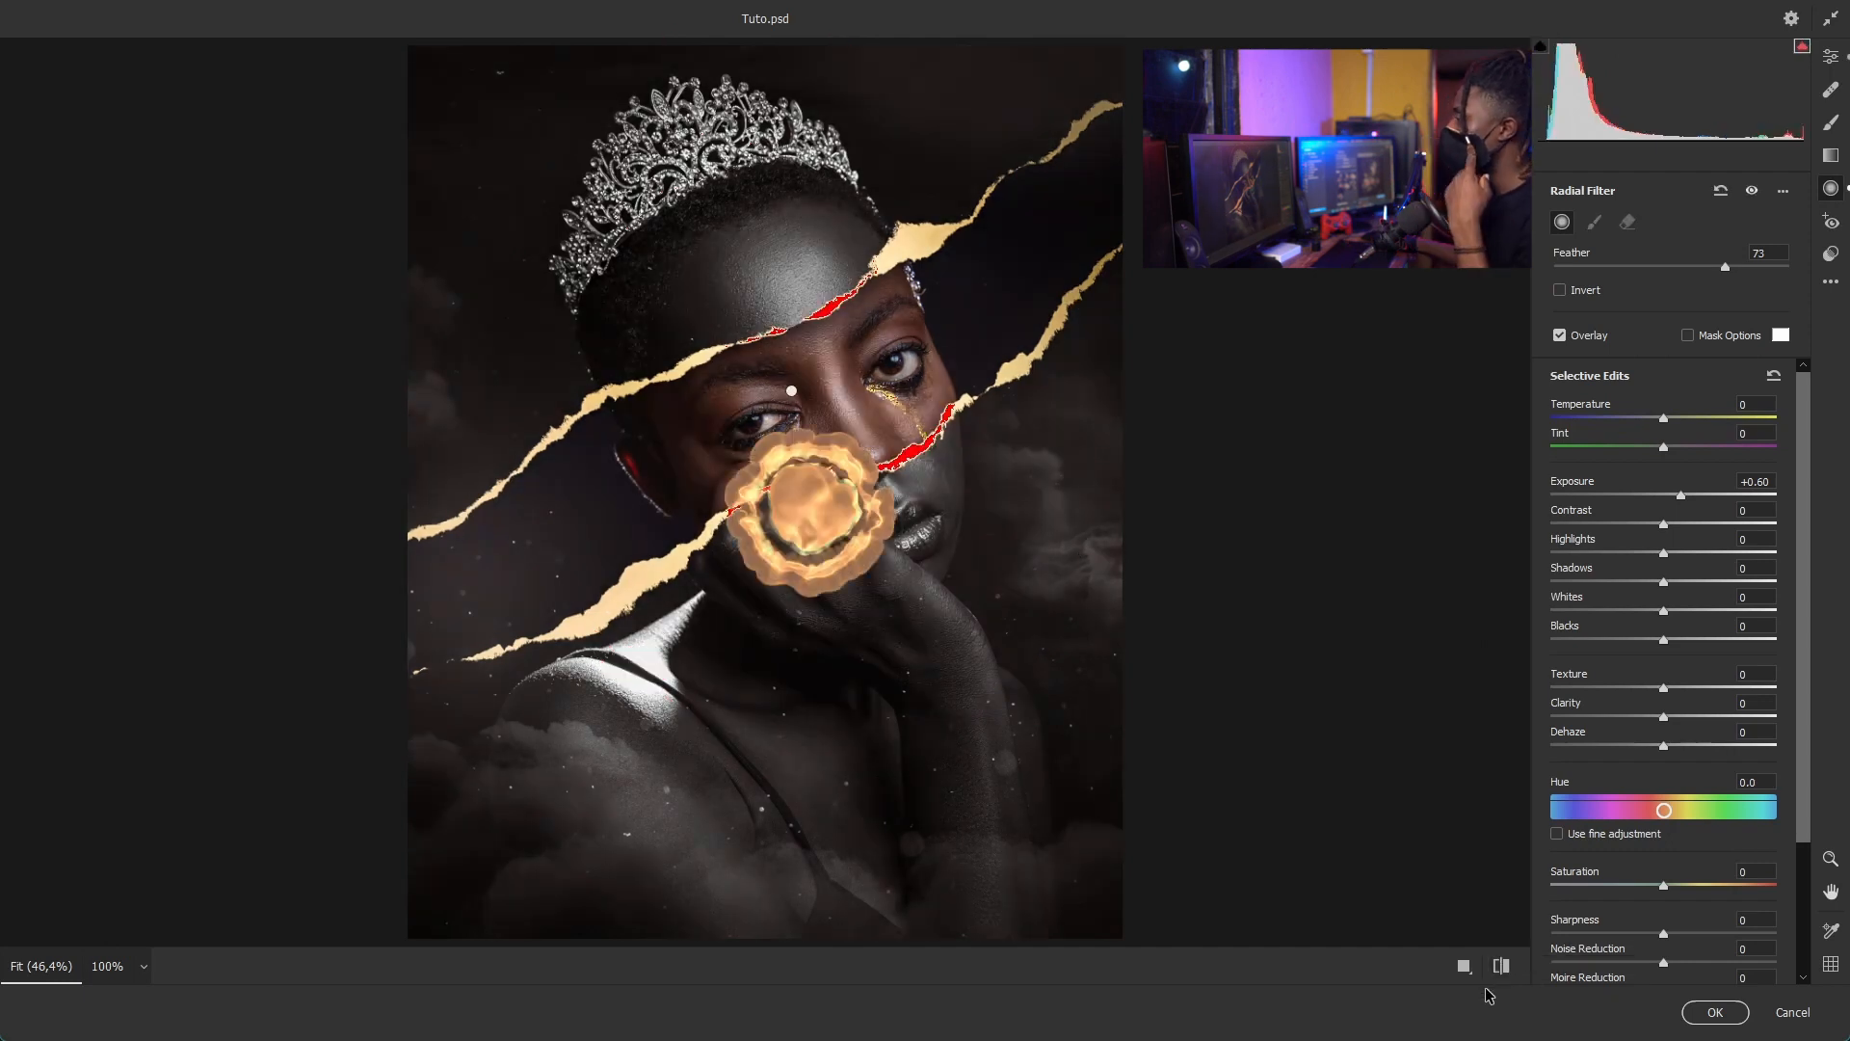
click(1500, 966)
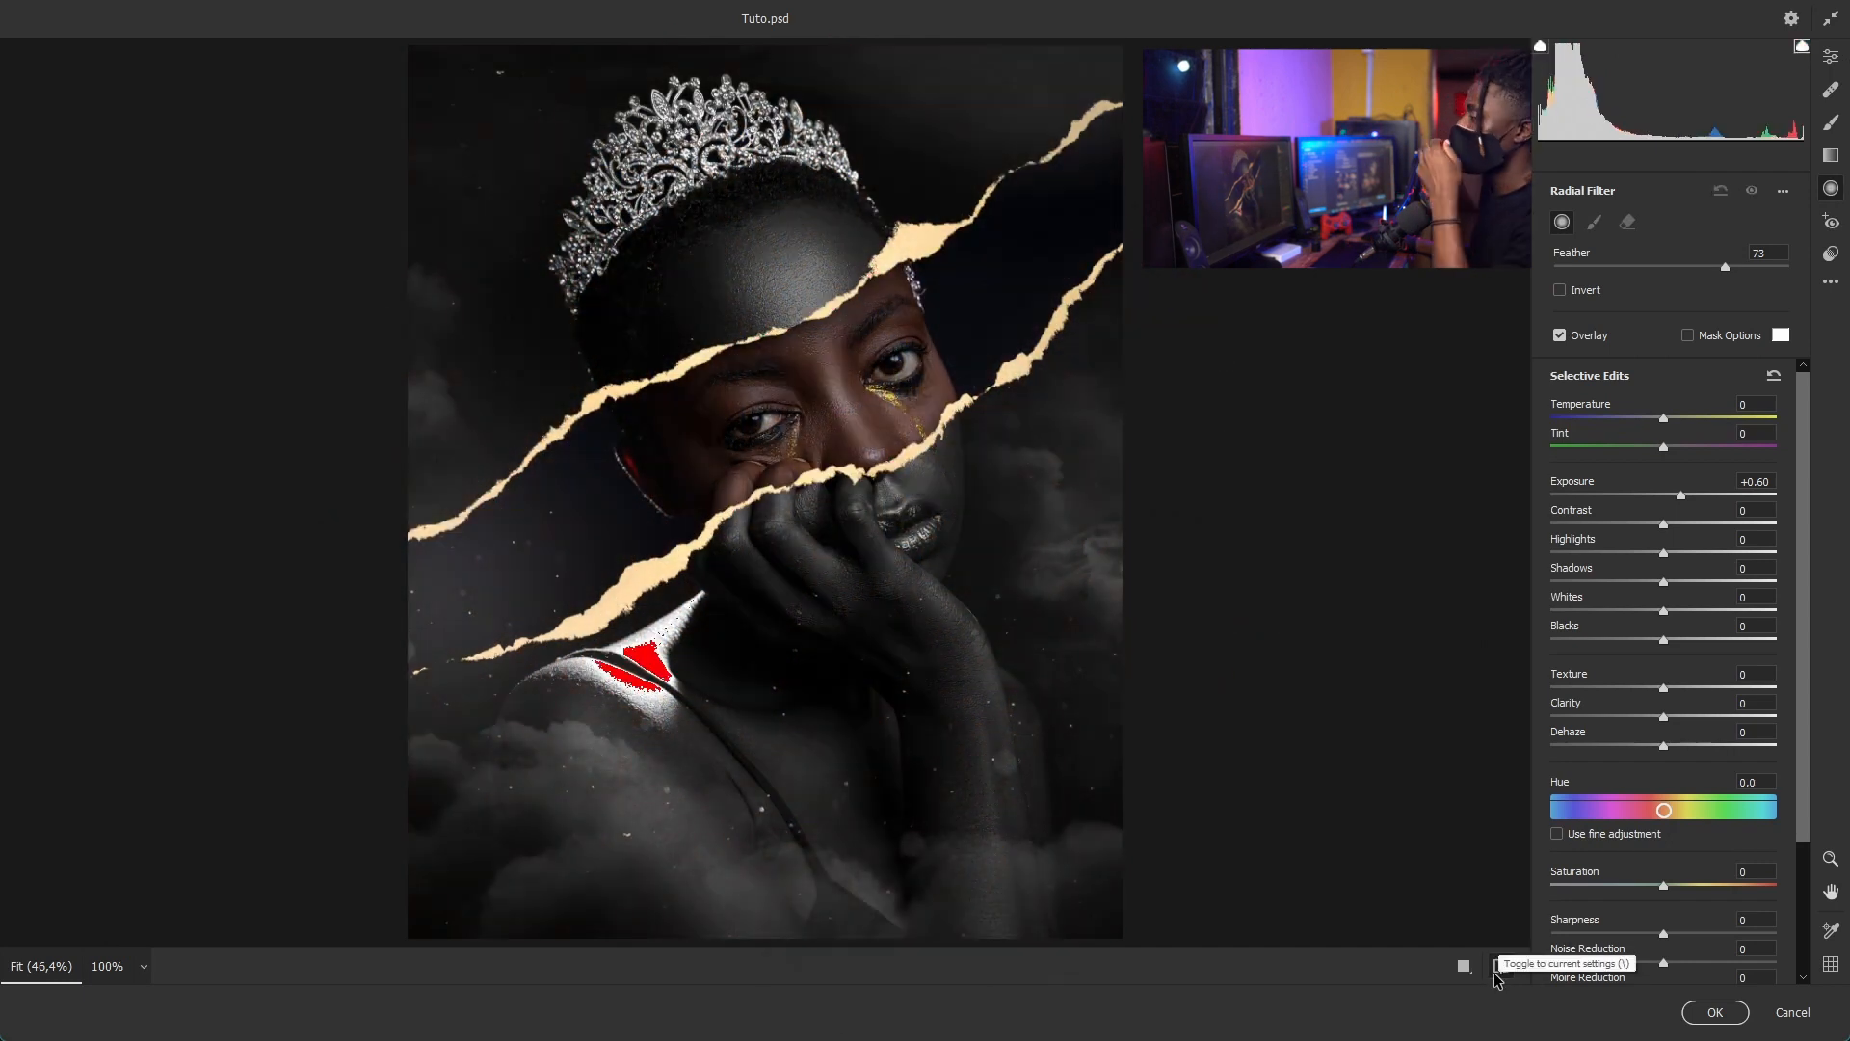
click(1500, 968)
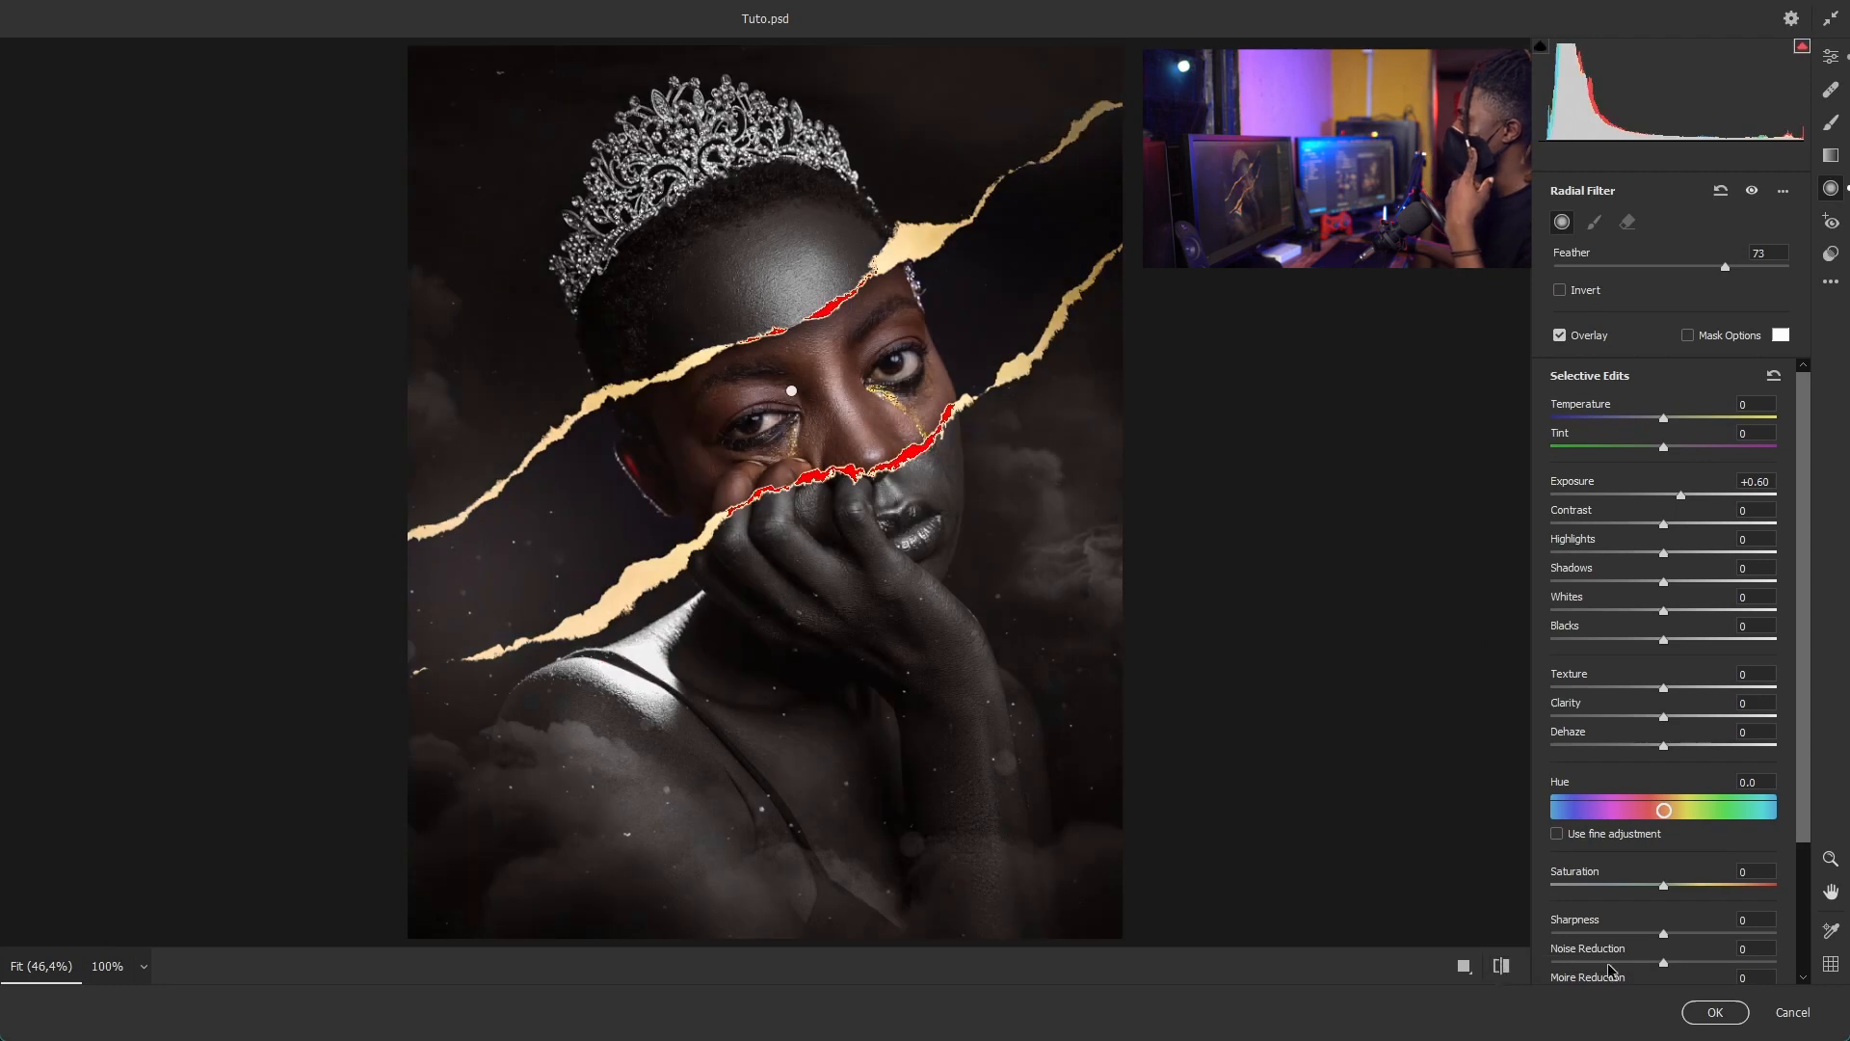
click(1715, 1012)
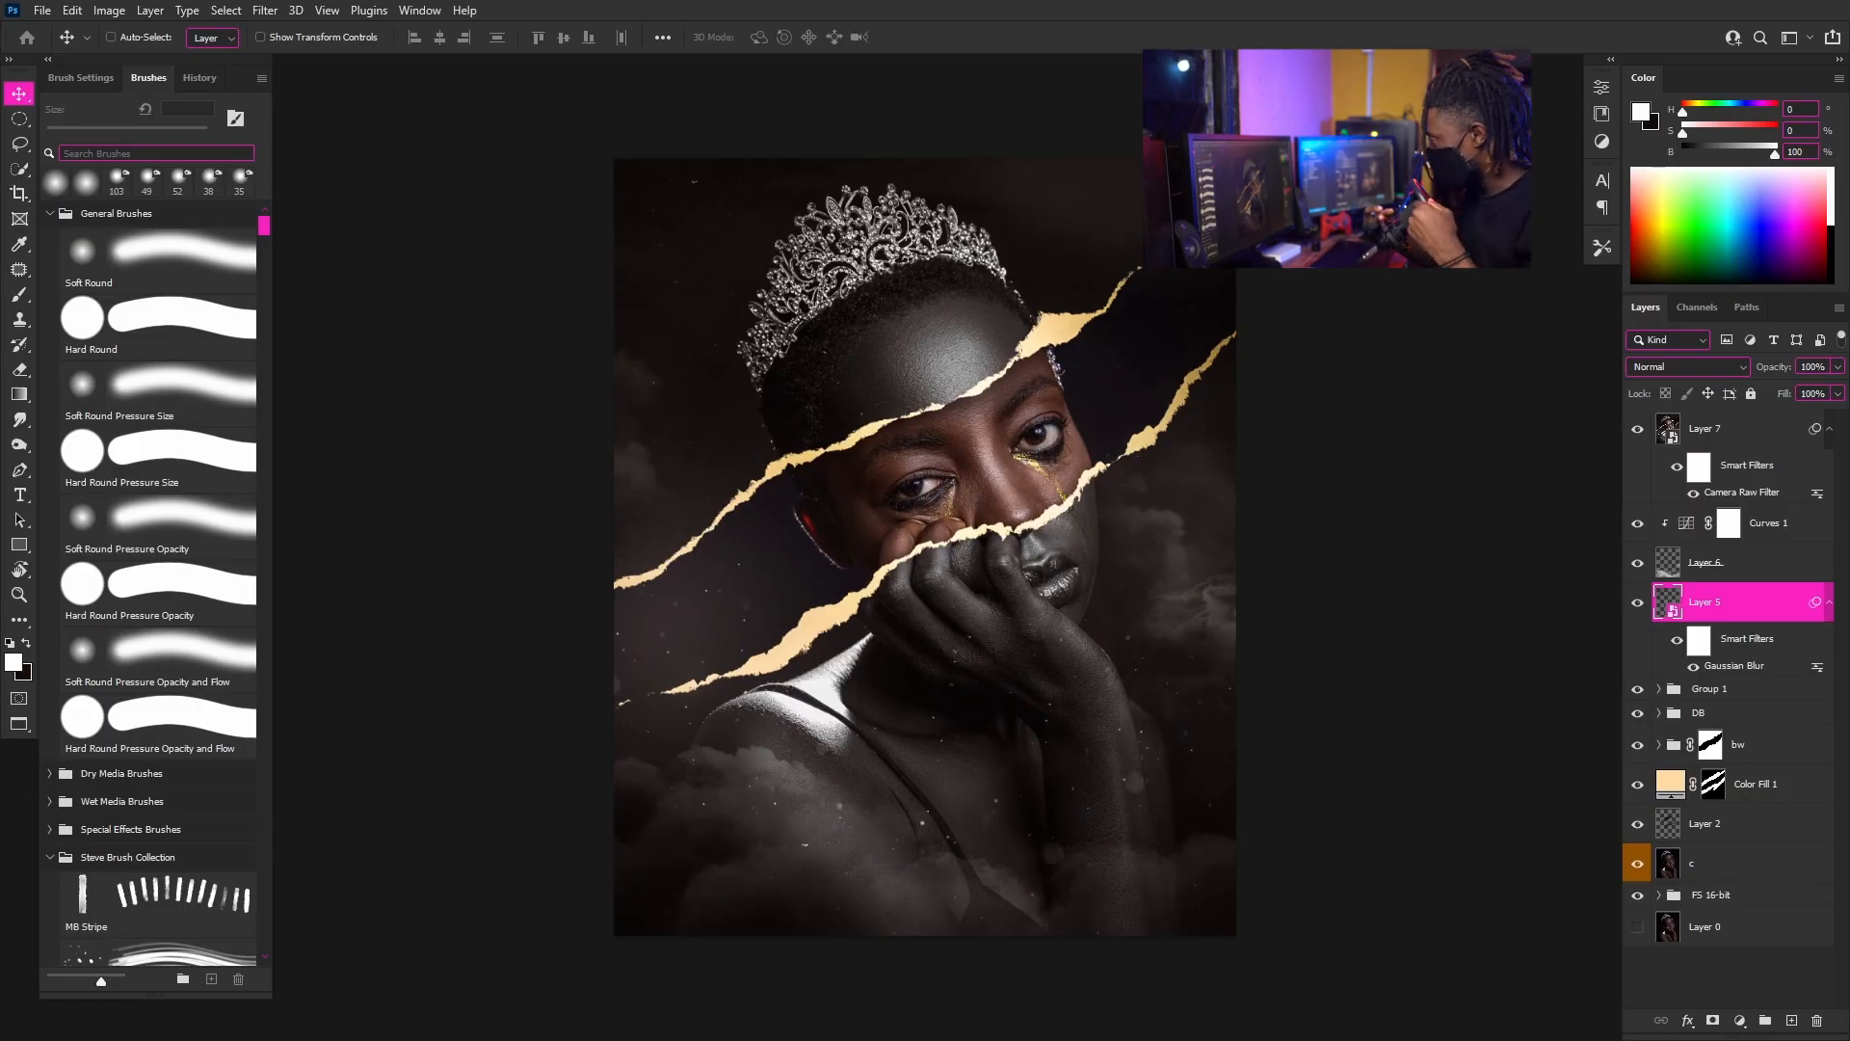
- Compare the portrait with and without the graded Layer 7, and against the original photo in Layer 0
scroll(1087, 486, down, 4)
scroll(1075, 429, up, 6)
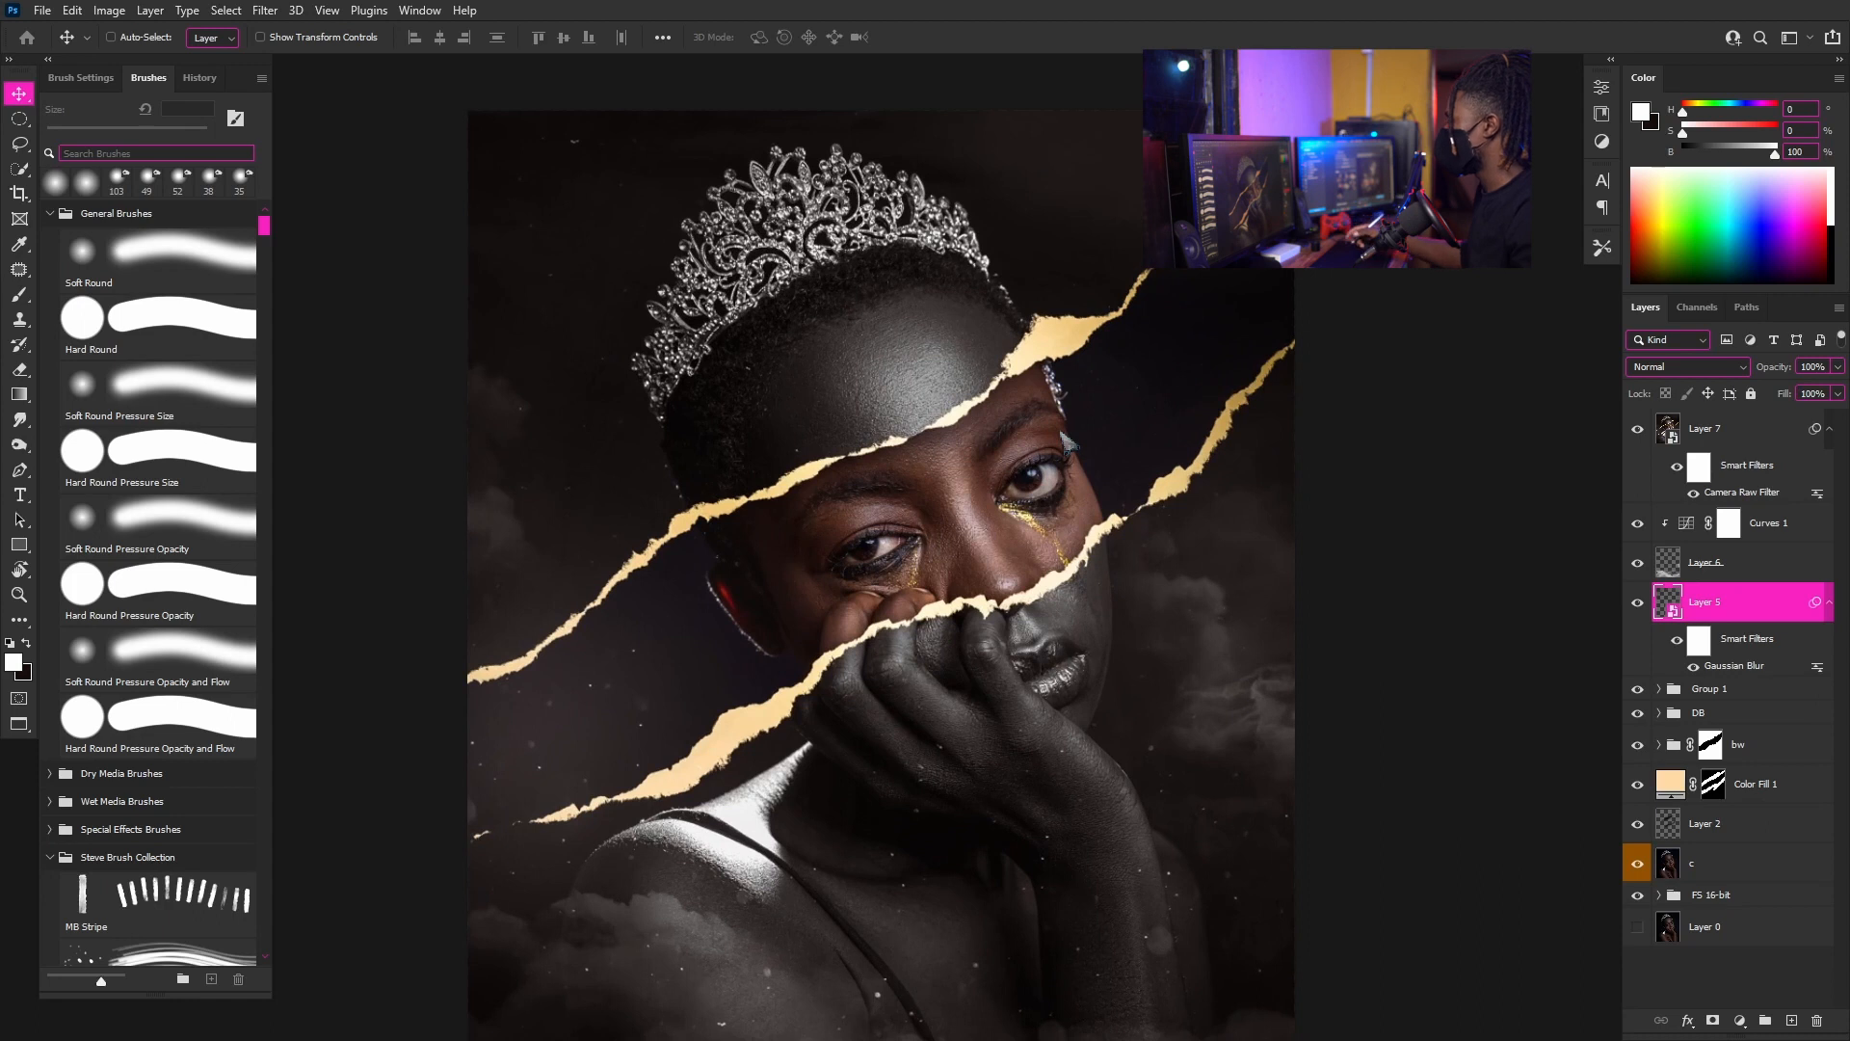
scroll(1077, 430, down, 3)
click(1638, 429)
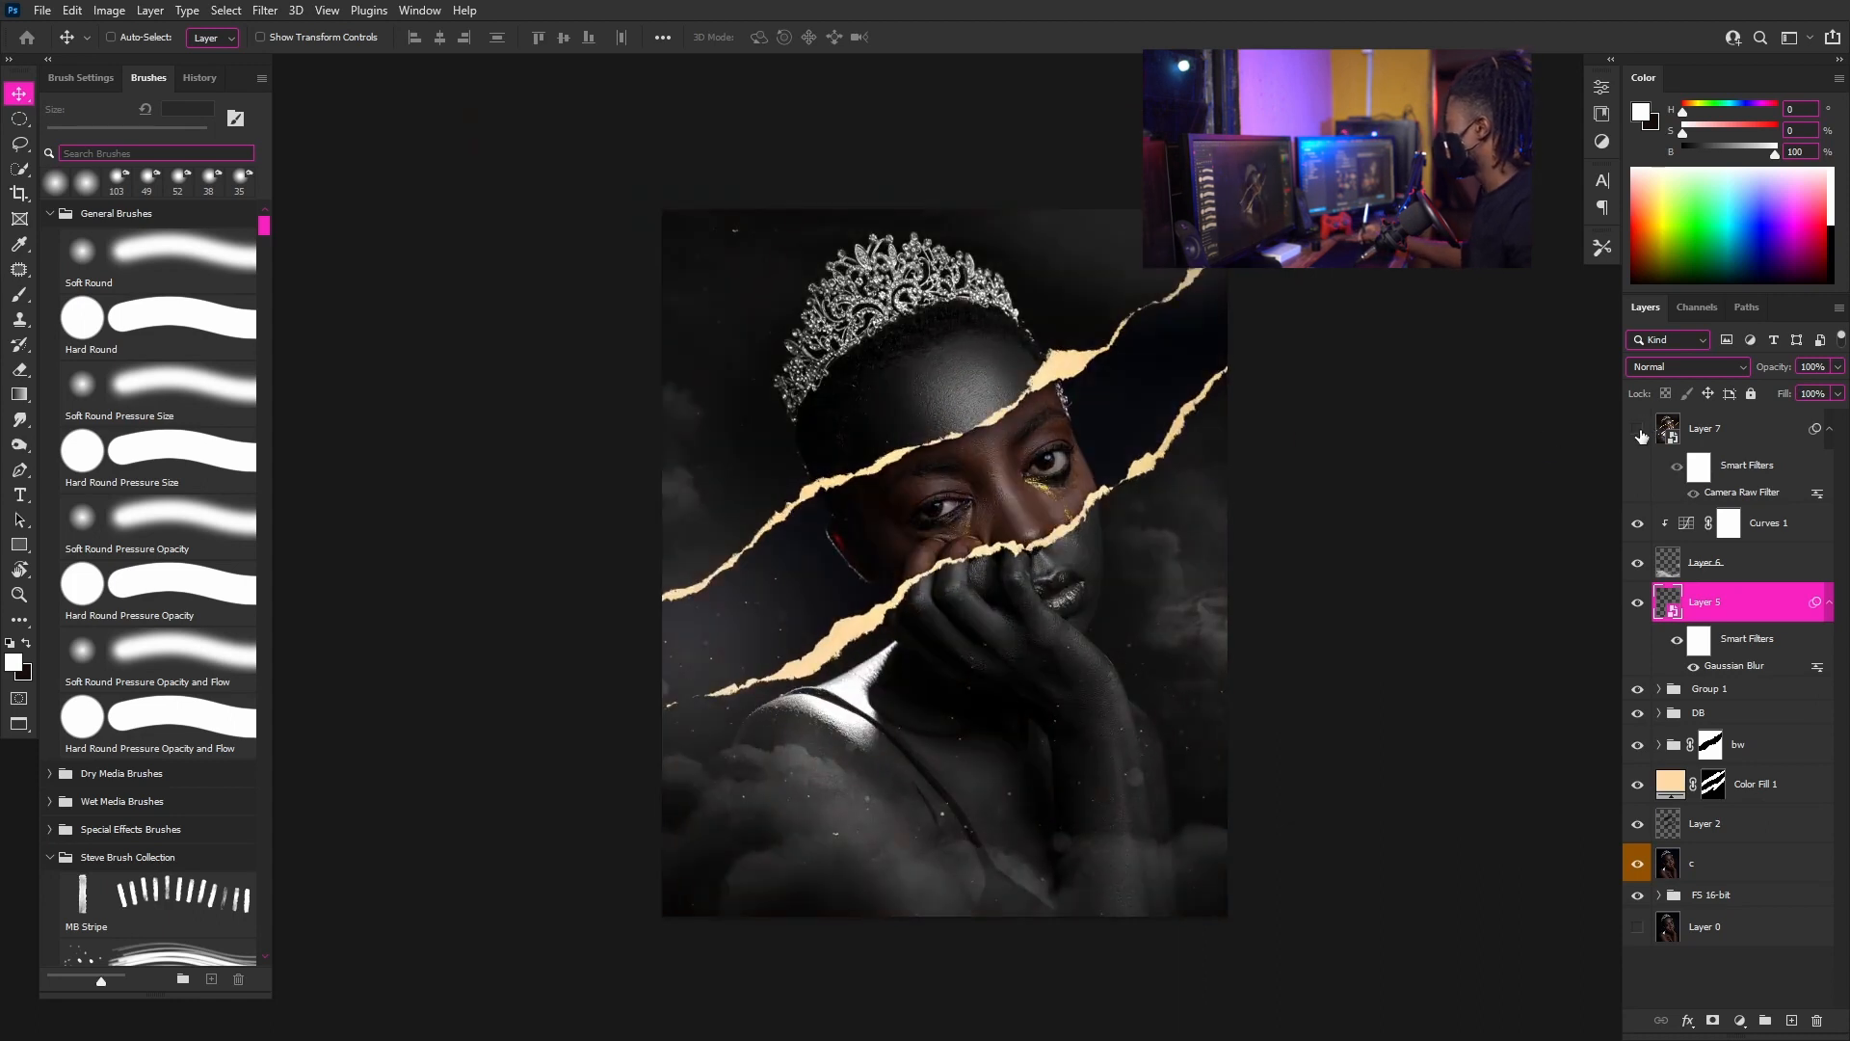
click(1639, 430)
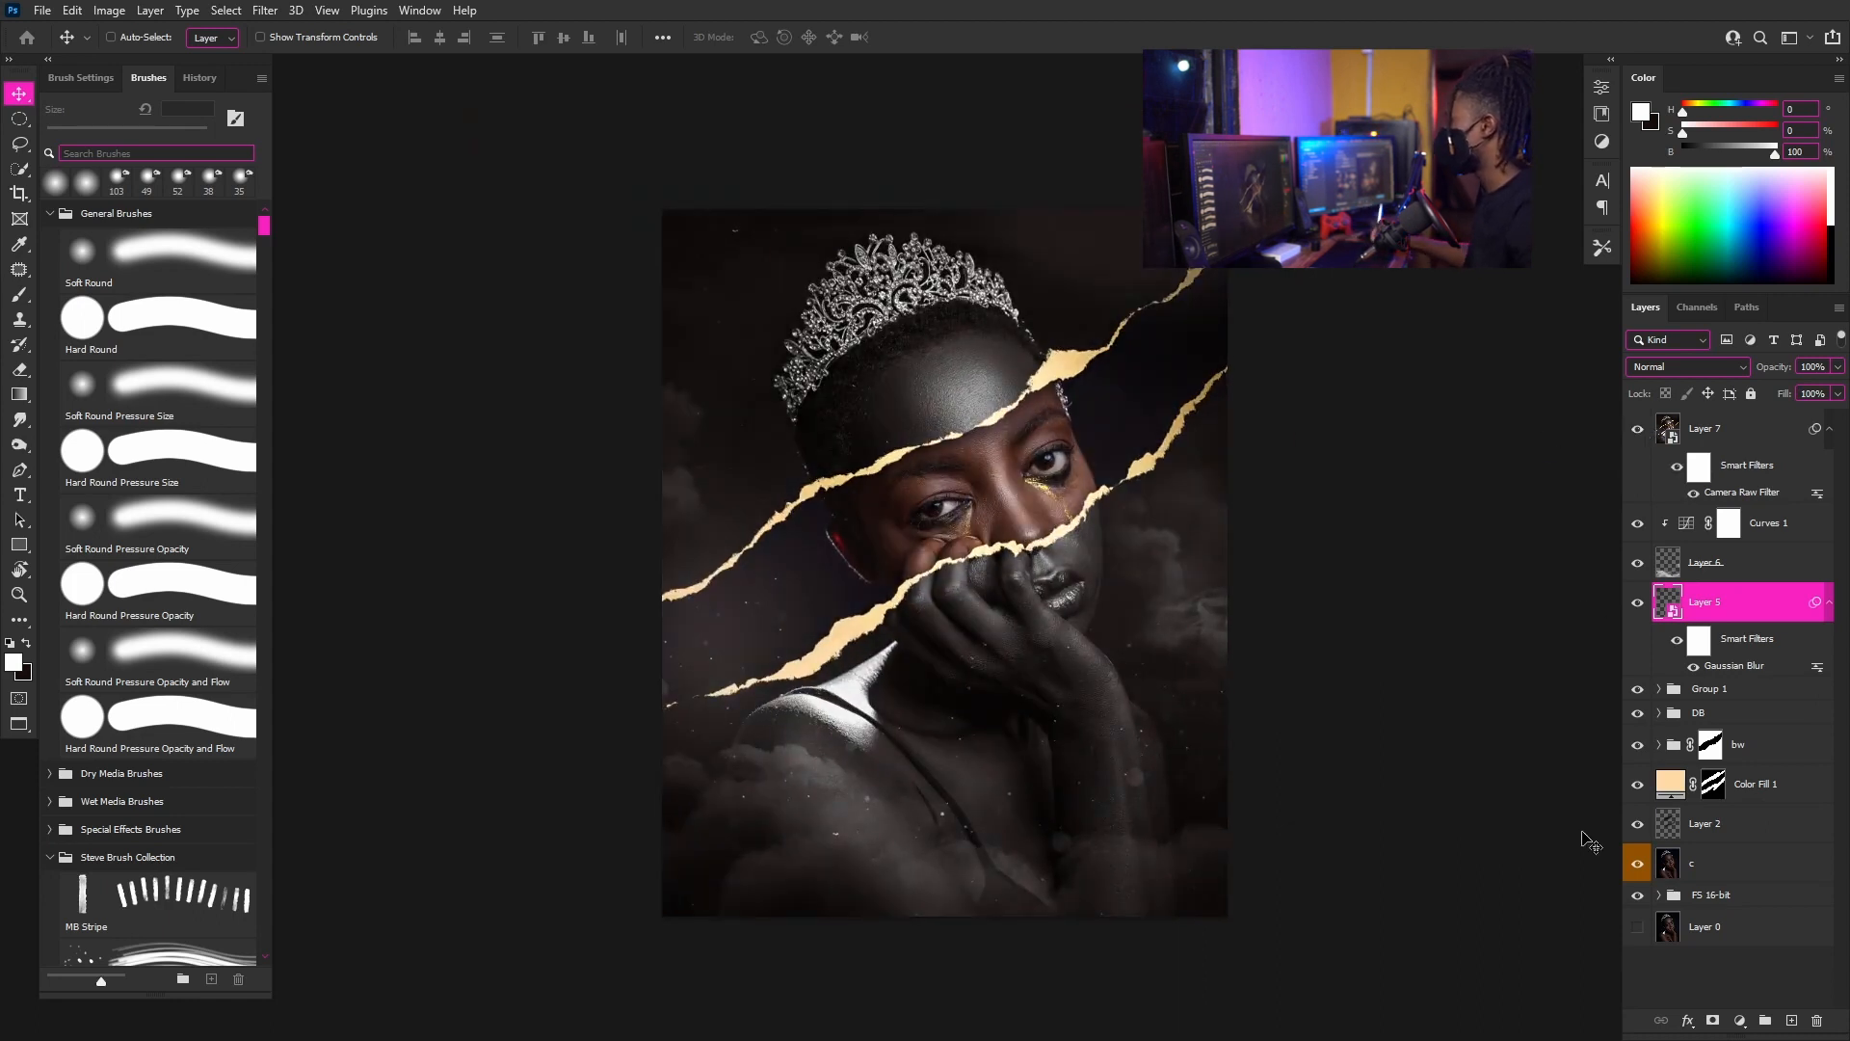
alt+click(1638, 928)
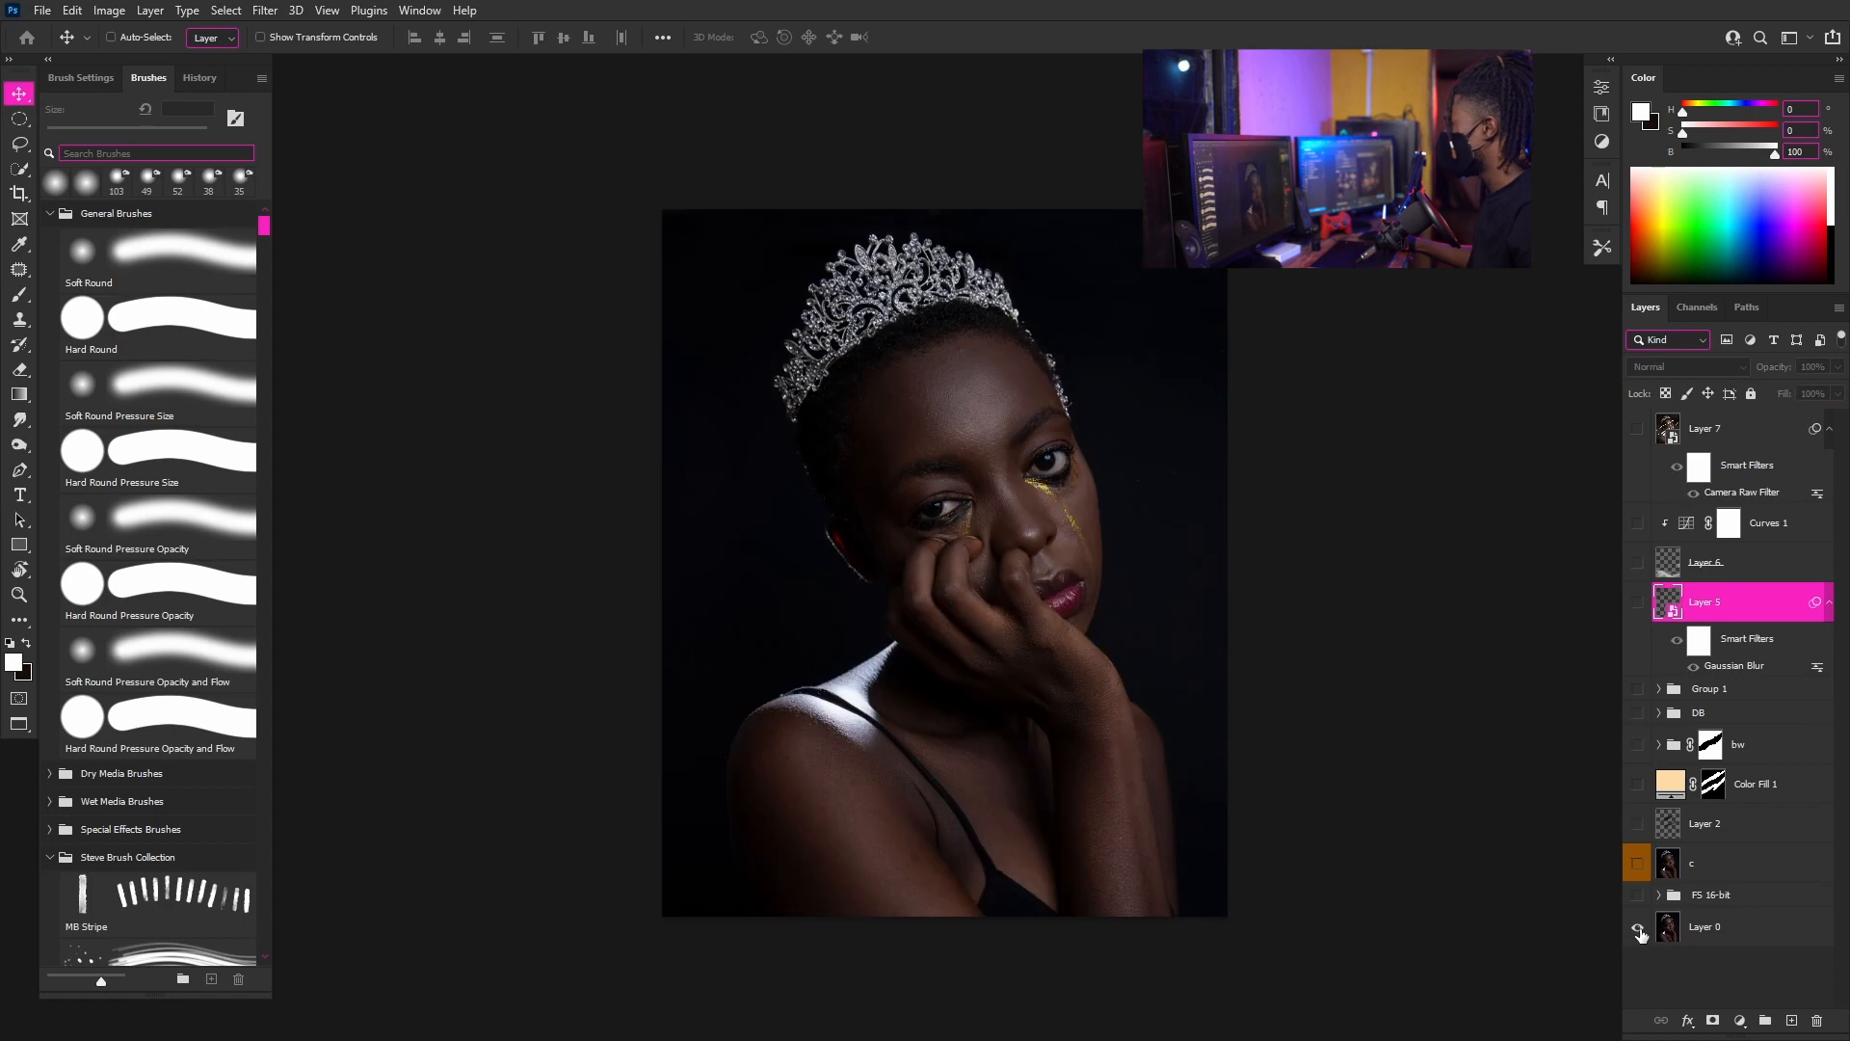
alt+click(1639, 928)
scroll(1011, 482, down, 3)
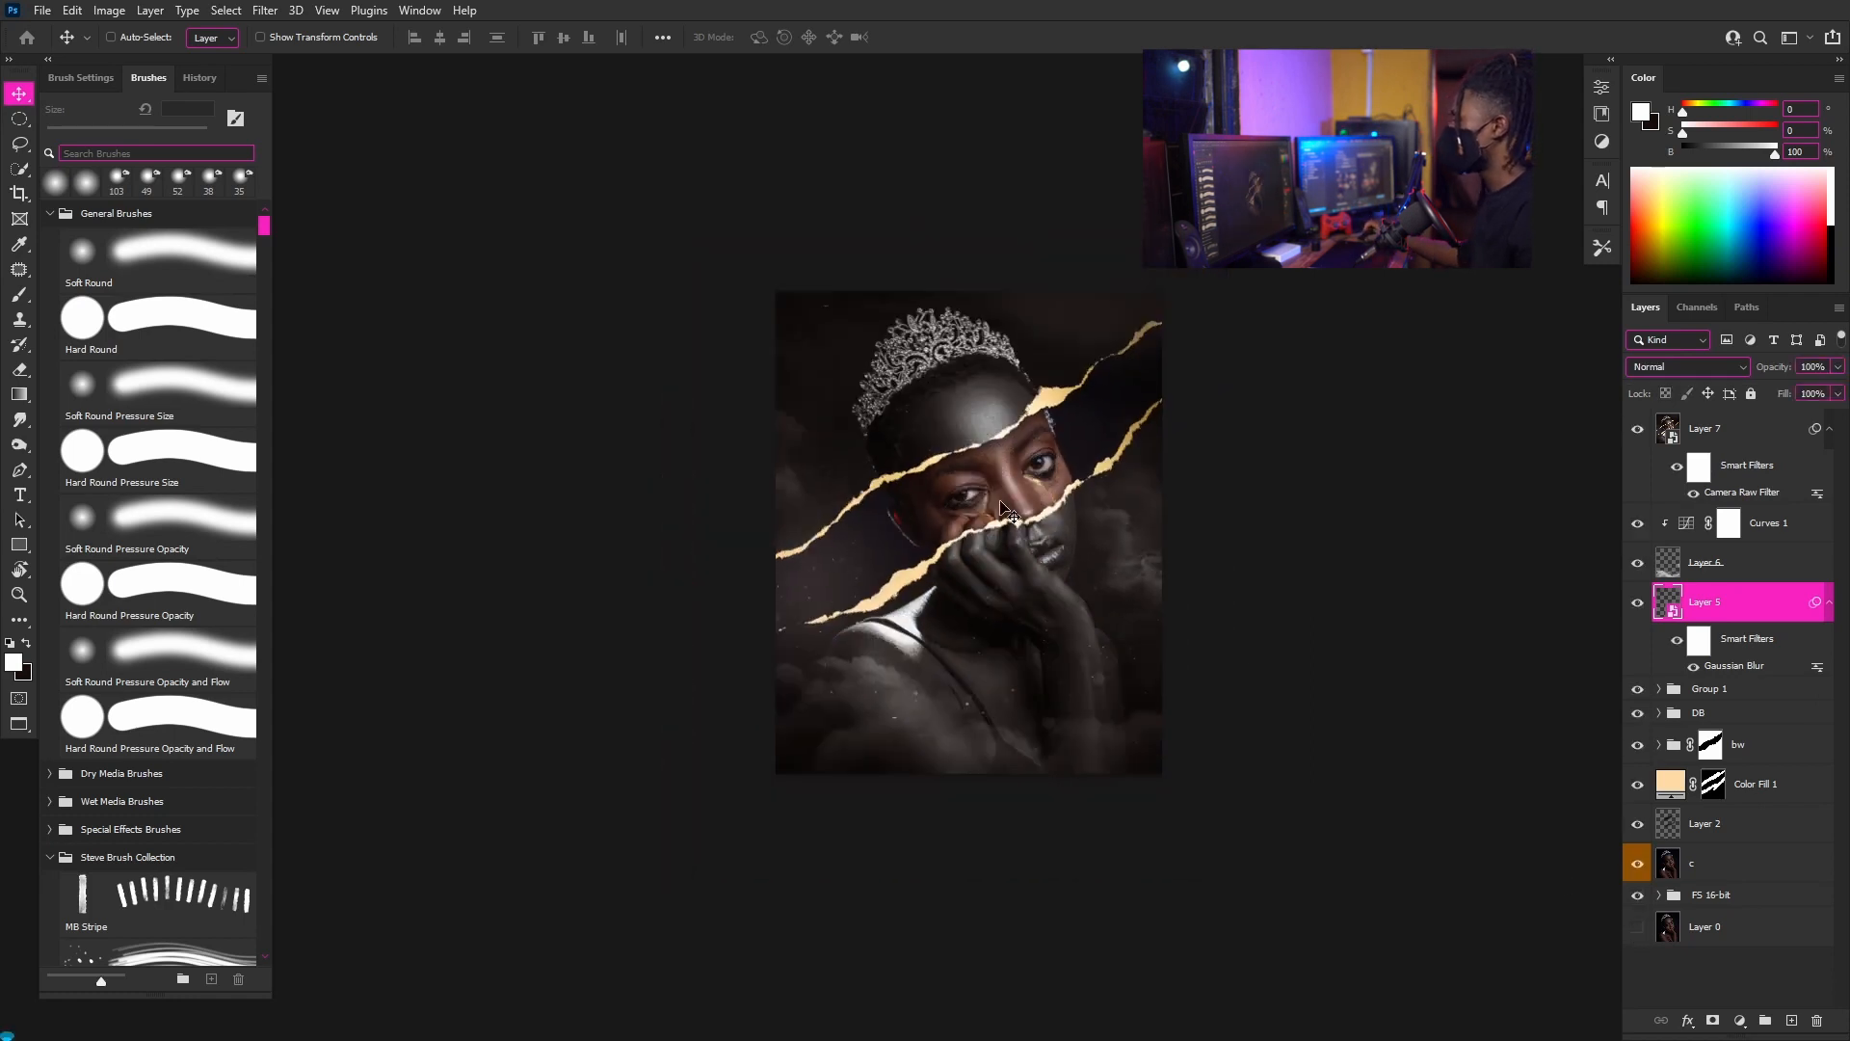
scroll(1021, 513, up, 6)
scroll(1118, 559, down, 3)
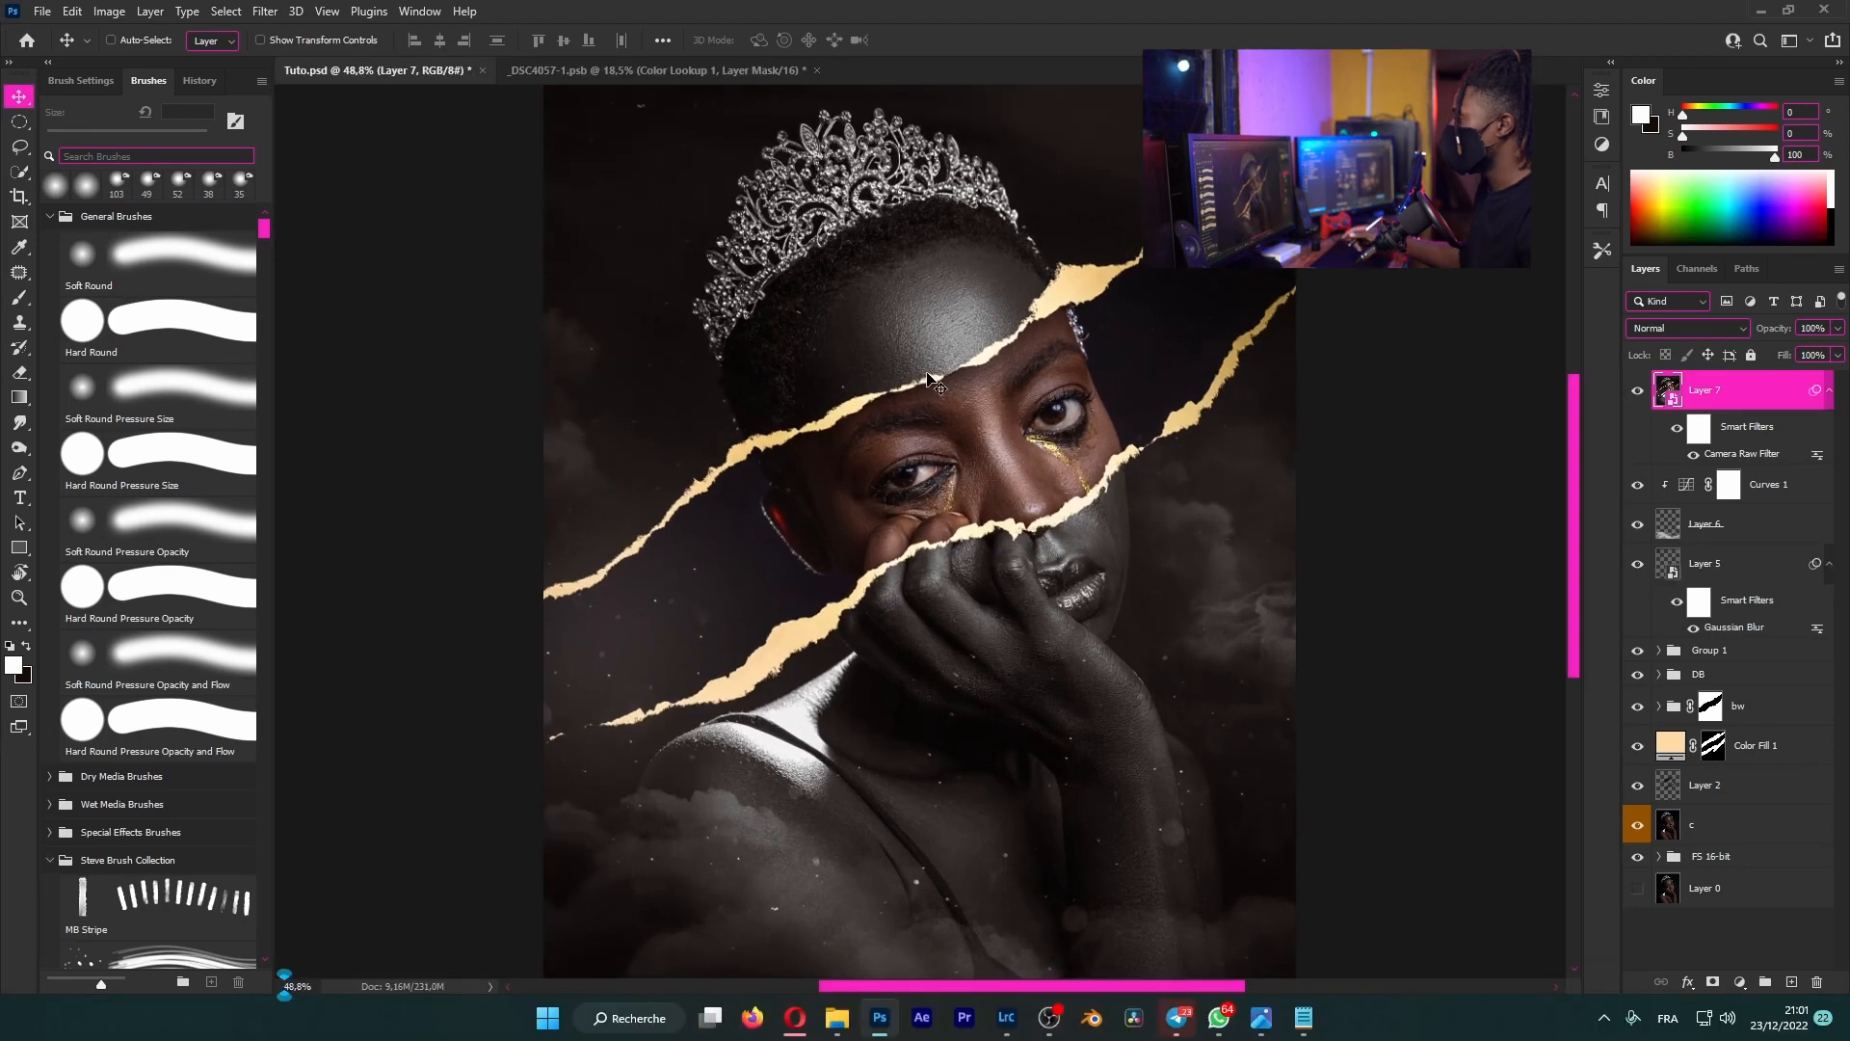
- Show the document in full-screen mode with the menu bar and switch to the Essentials workspace
key(f)
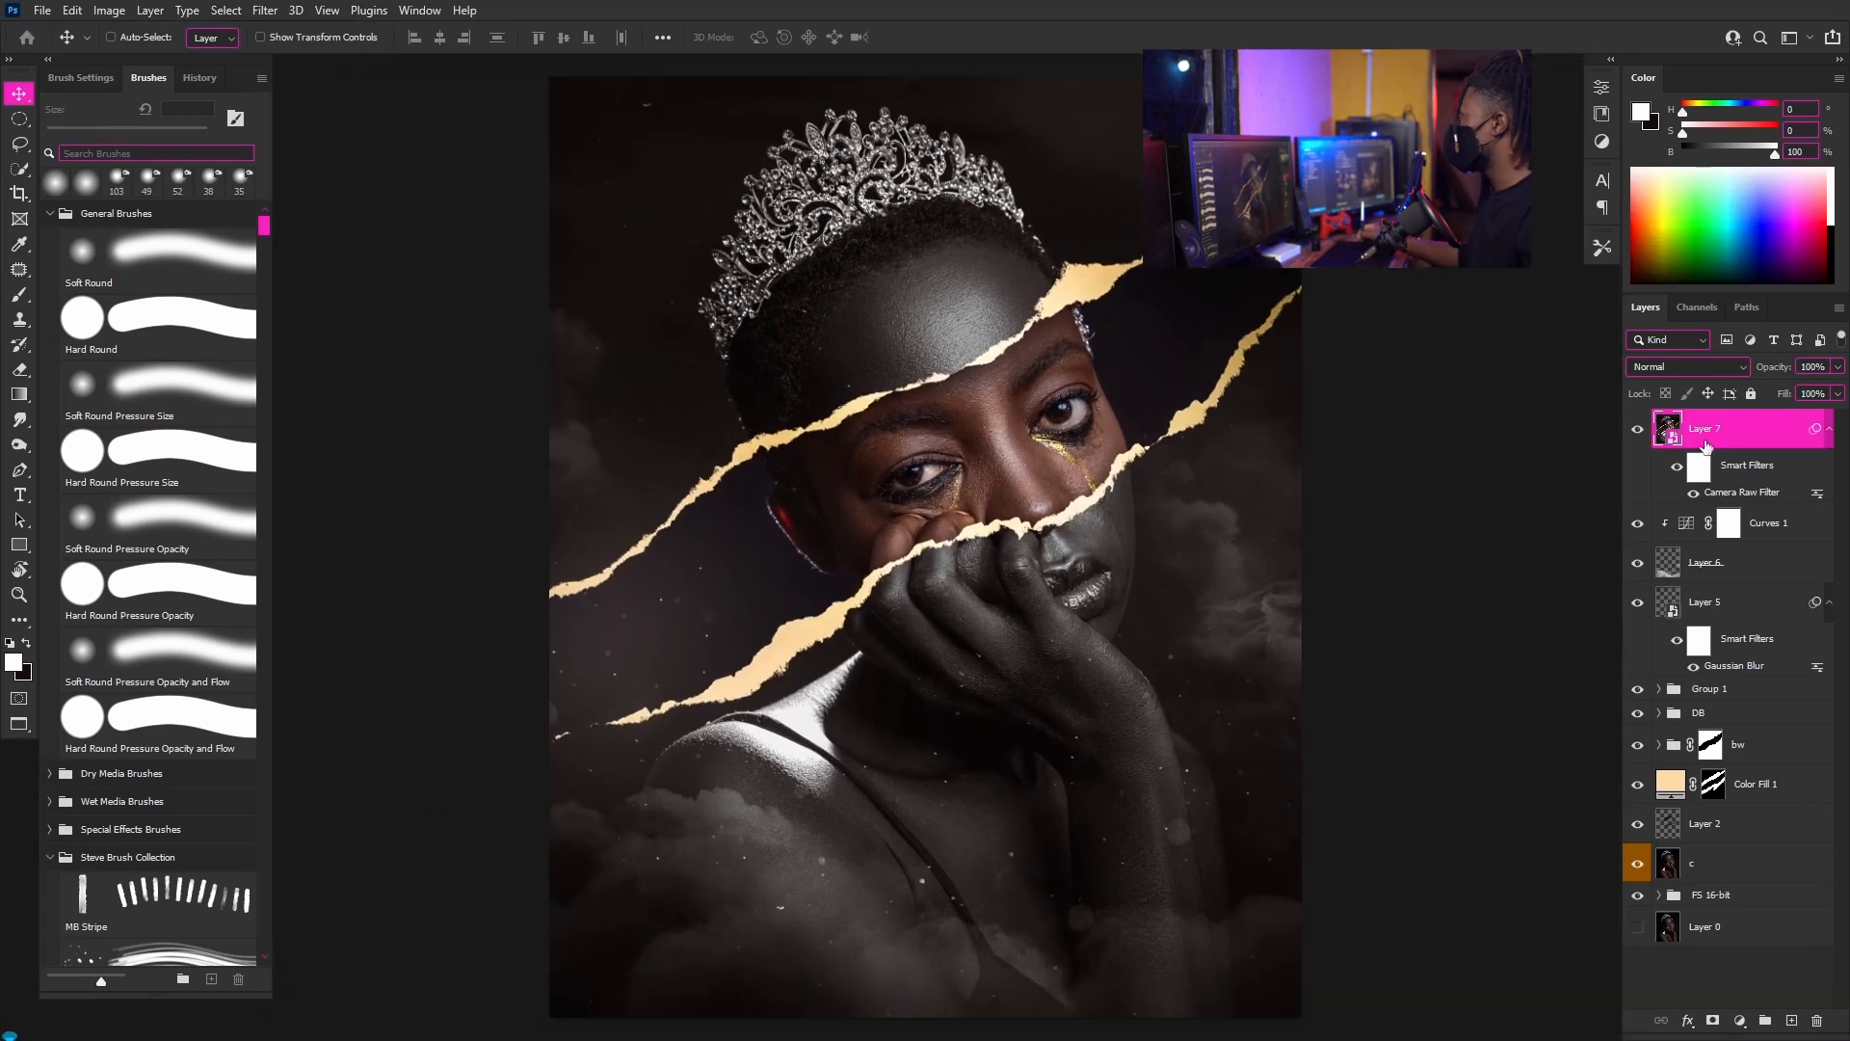
click(1813, 40)
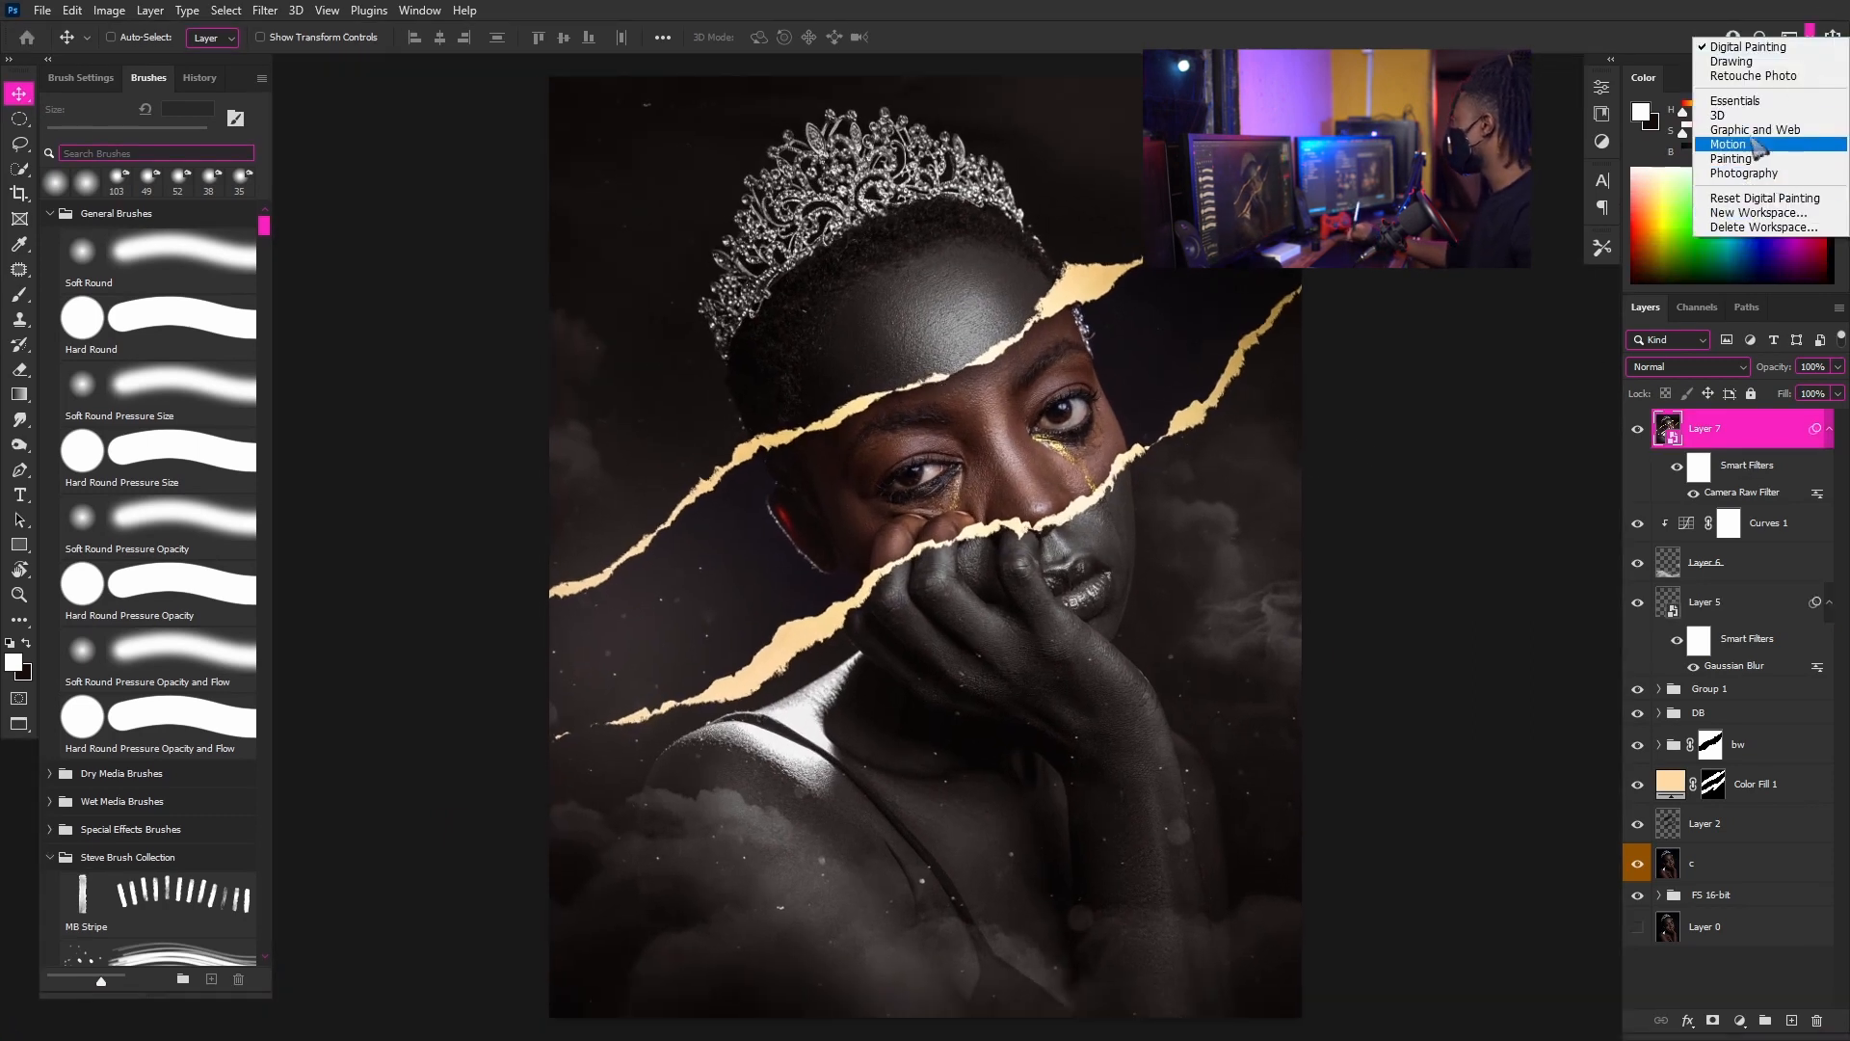
click(1735, 101)
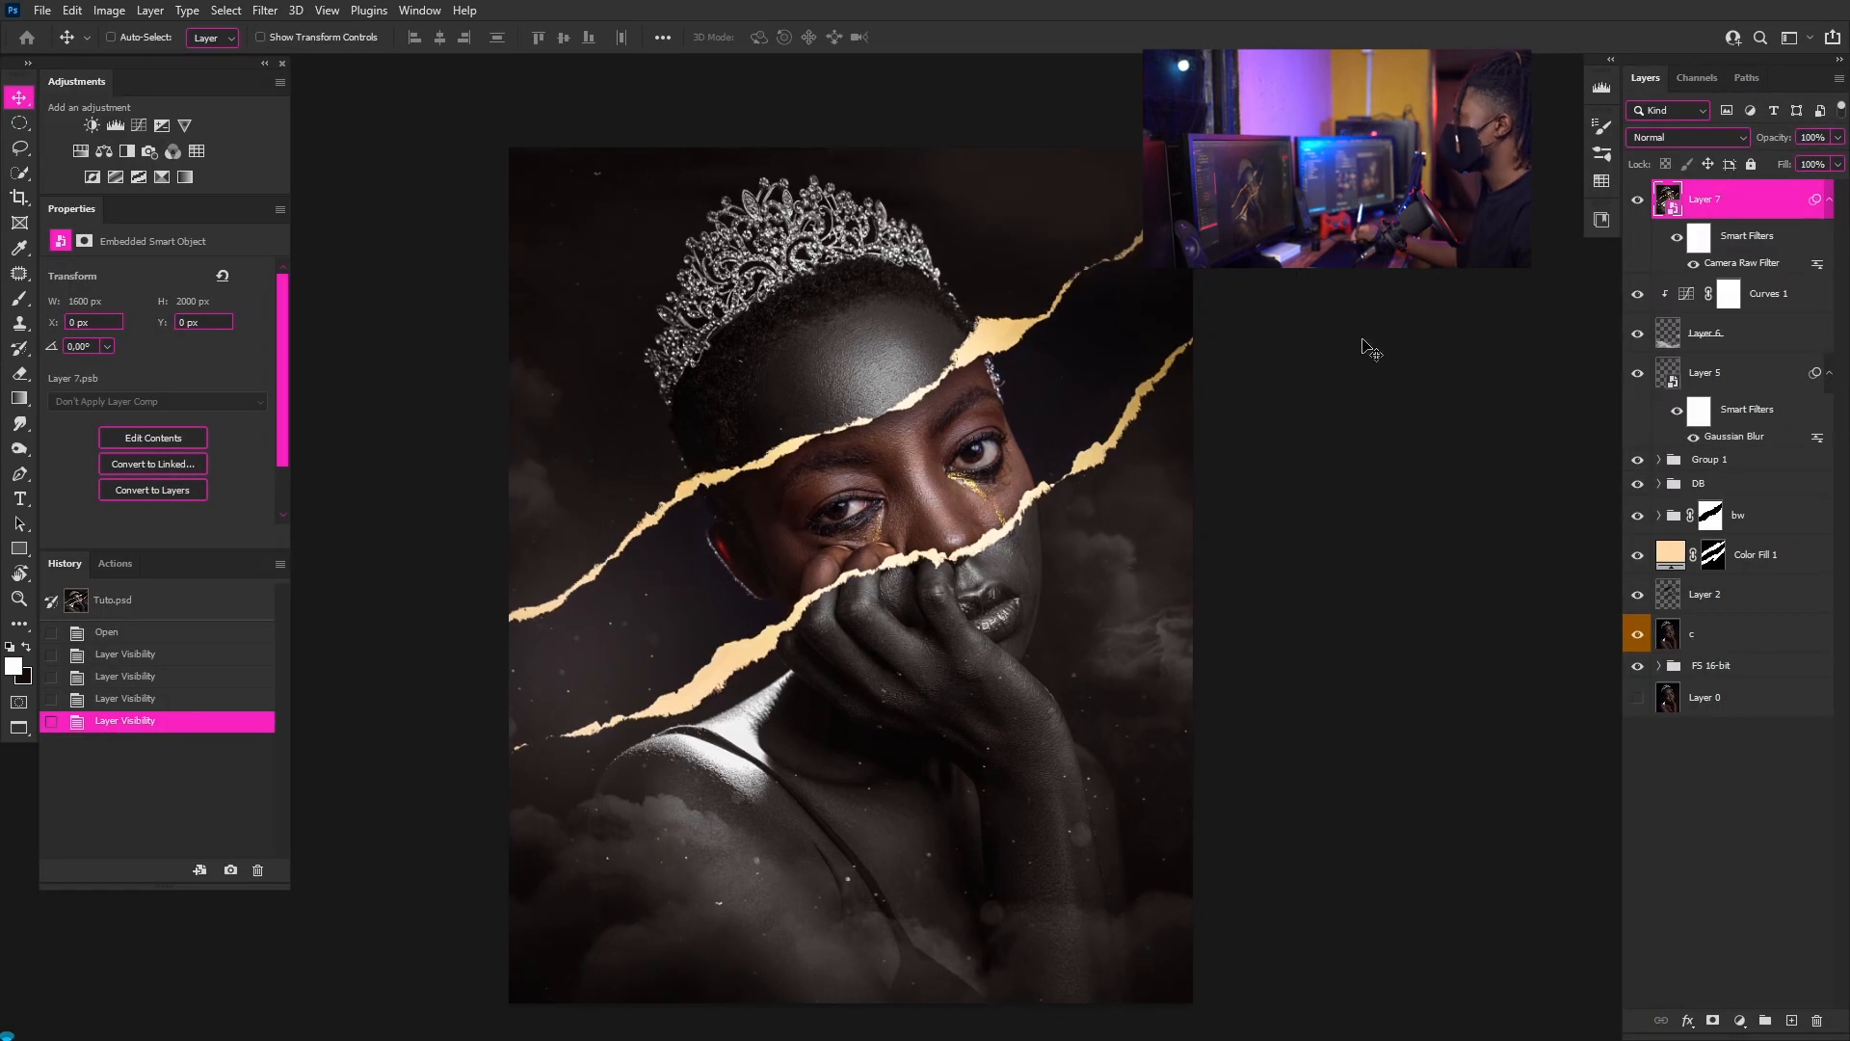
- Add a Color Lookup adjustment layer with the Fuji ETERNA 250D Kodak 3DLUT and set its opacity to 24%
click(196, 150)
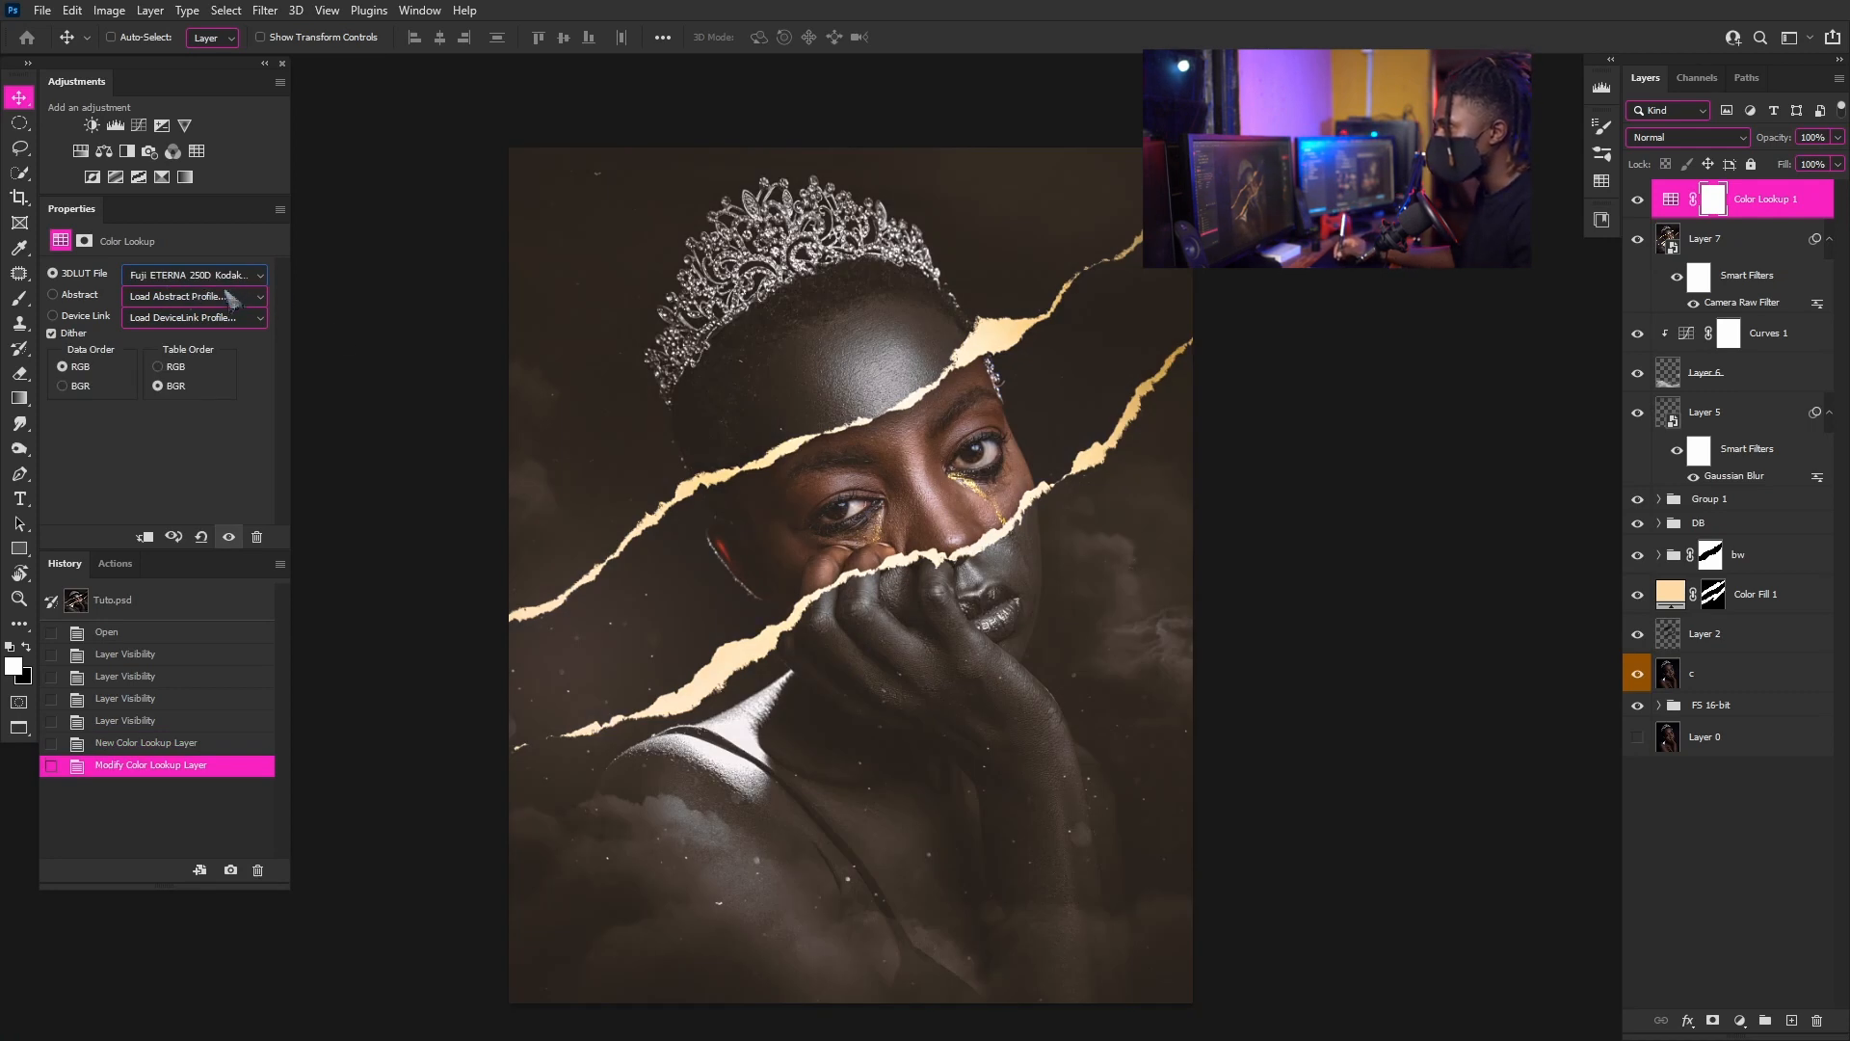
click(1838, 137)
drag(1835, 160, 1769, 172)
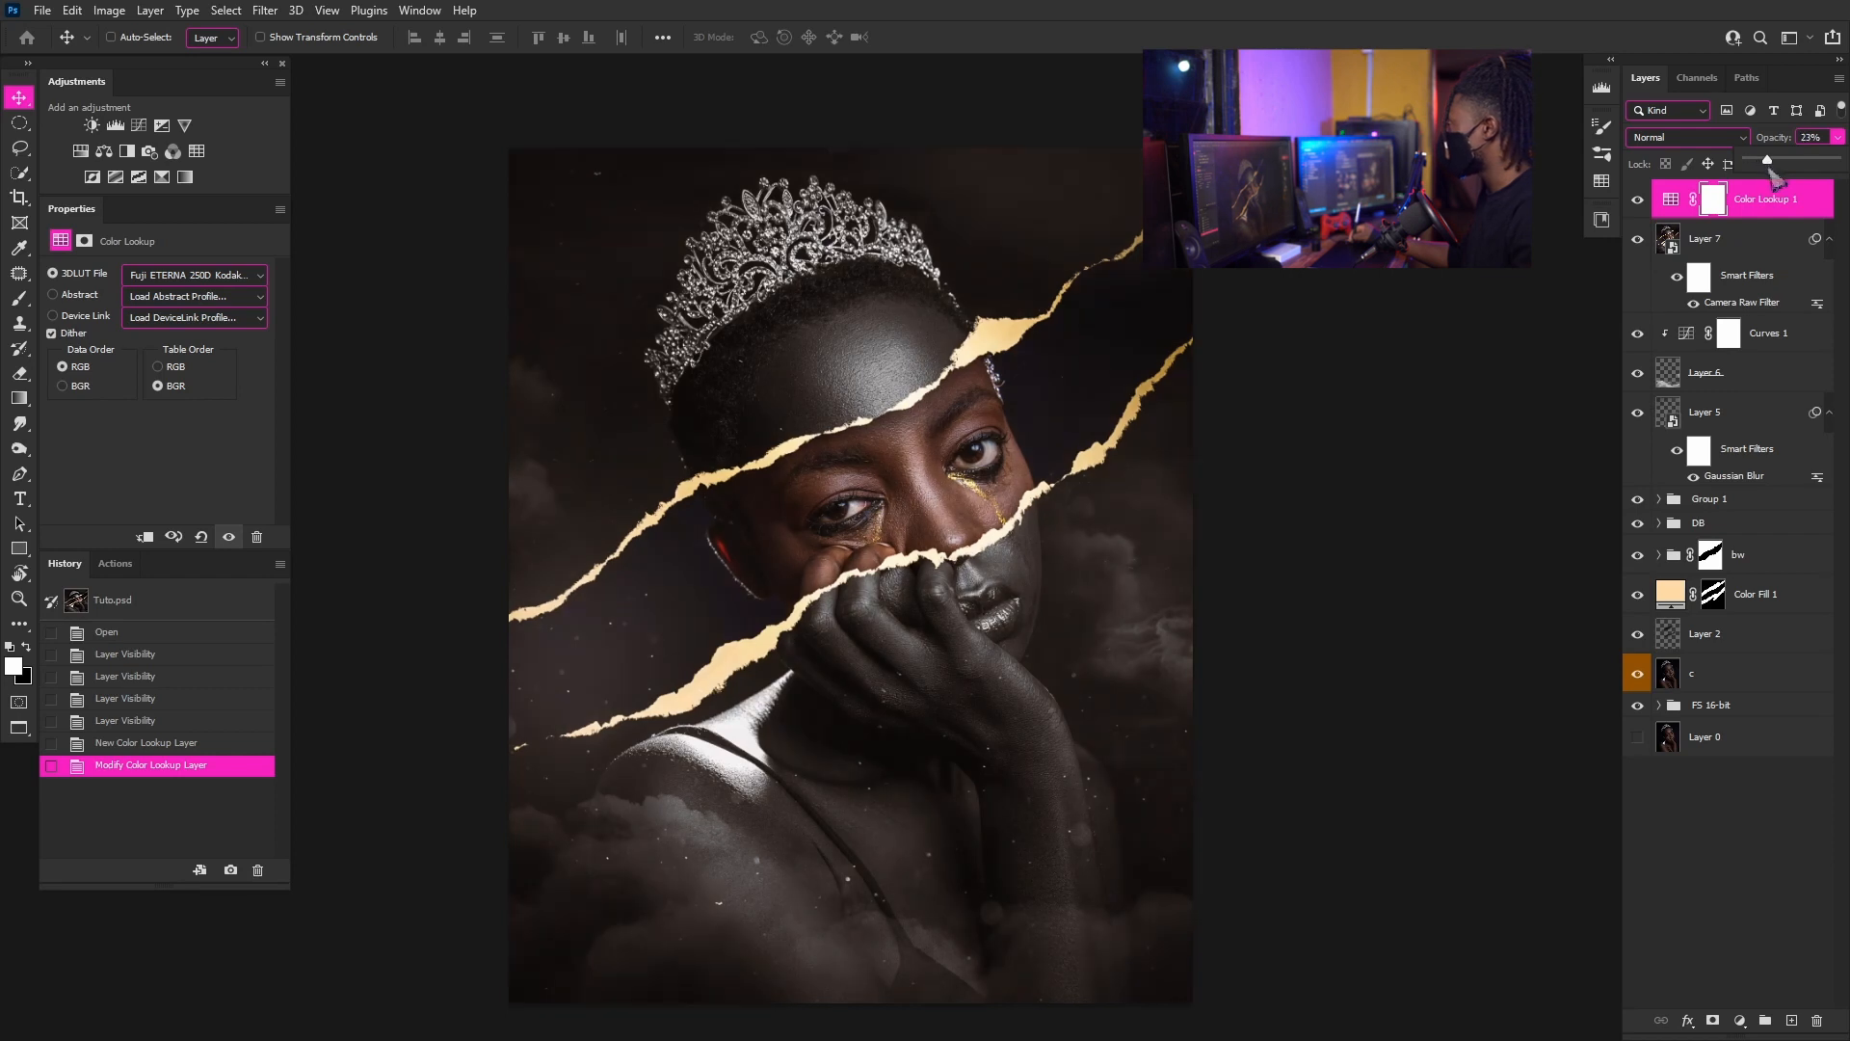
drag(1771, 170, 1760, 174)
- Compare the portrait with and without the Color Lookup layer and inspect the grading at several magnifications
click(1634, 204)
click(1635, 204)
click(1635, 204)
click(1634, 204)
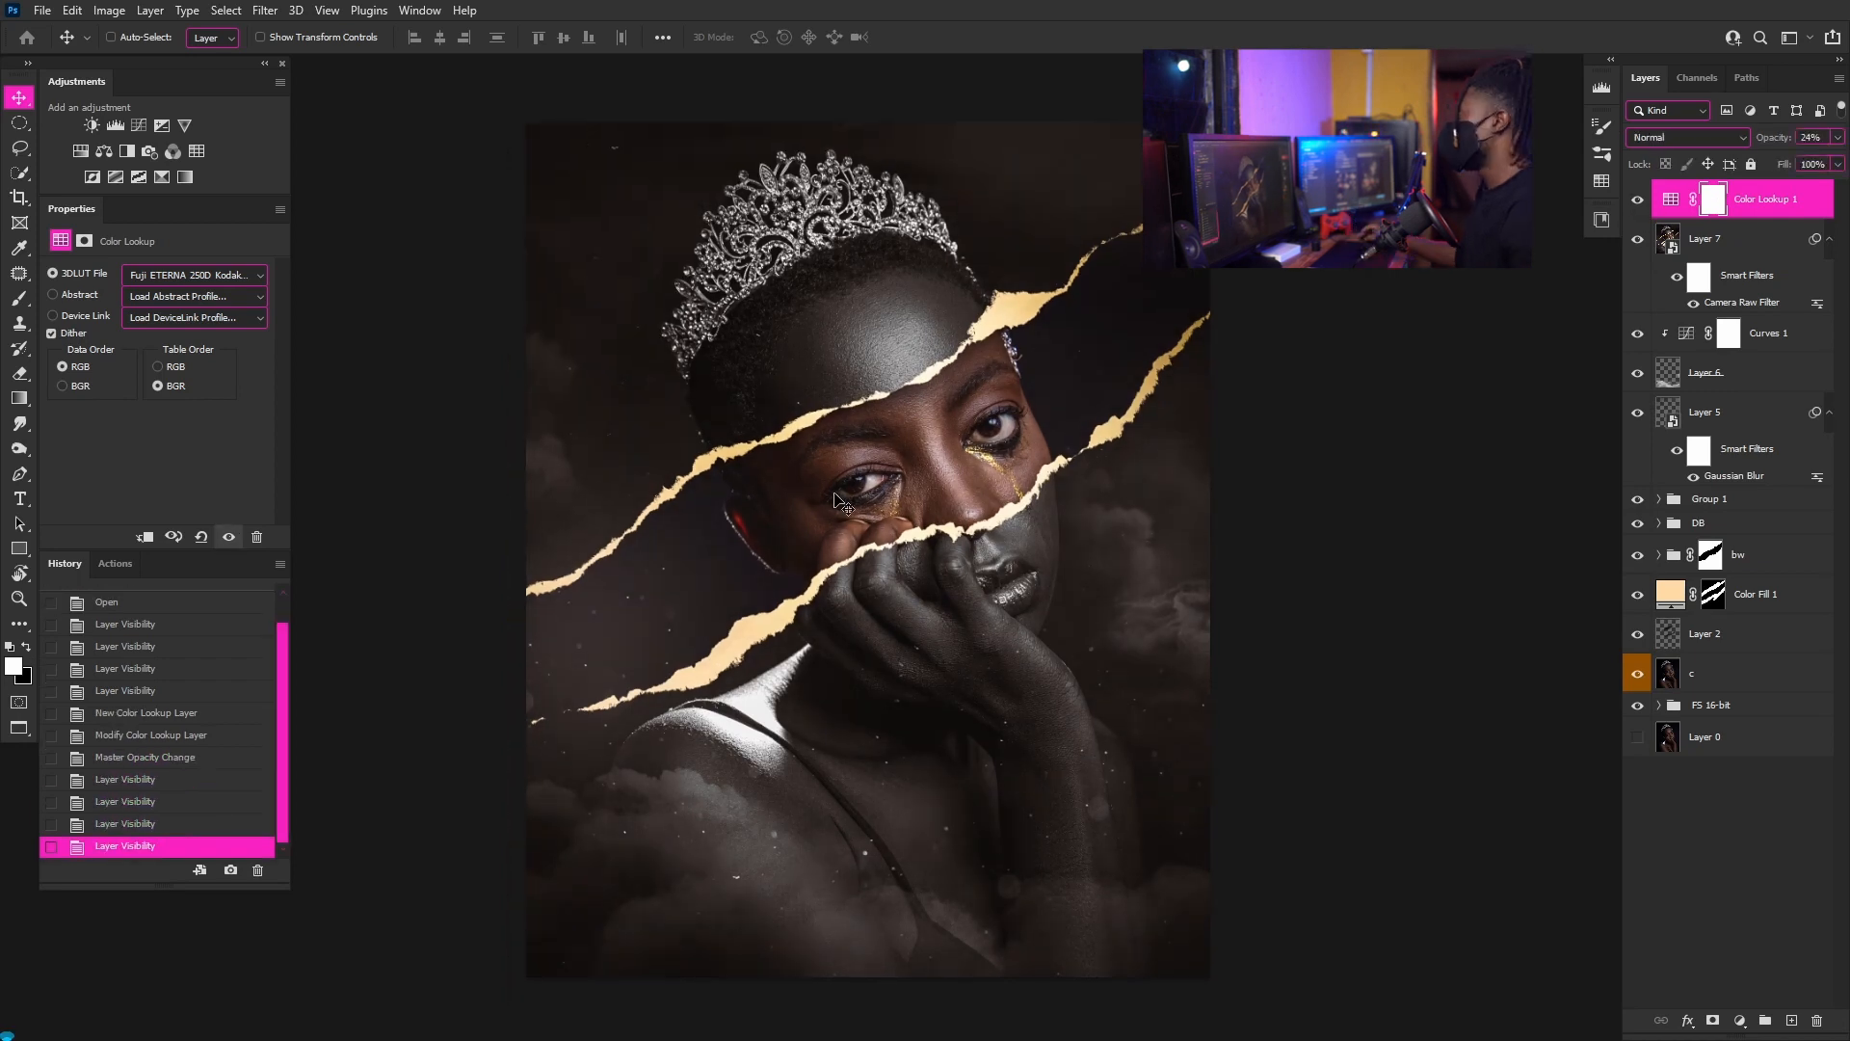
scroll(834, 494, down, 2)
scroll(840, 494, up, 3)
scroll(848, 494, down, 5)
scroll(854, 493, up, 3)
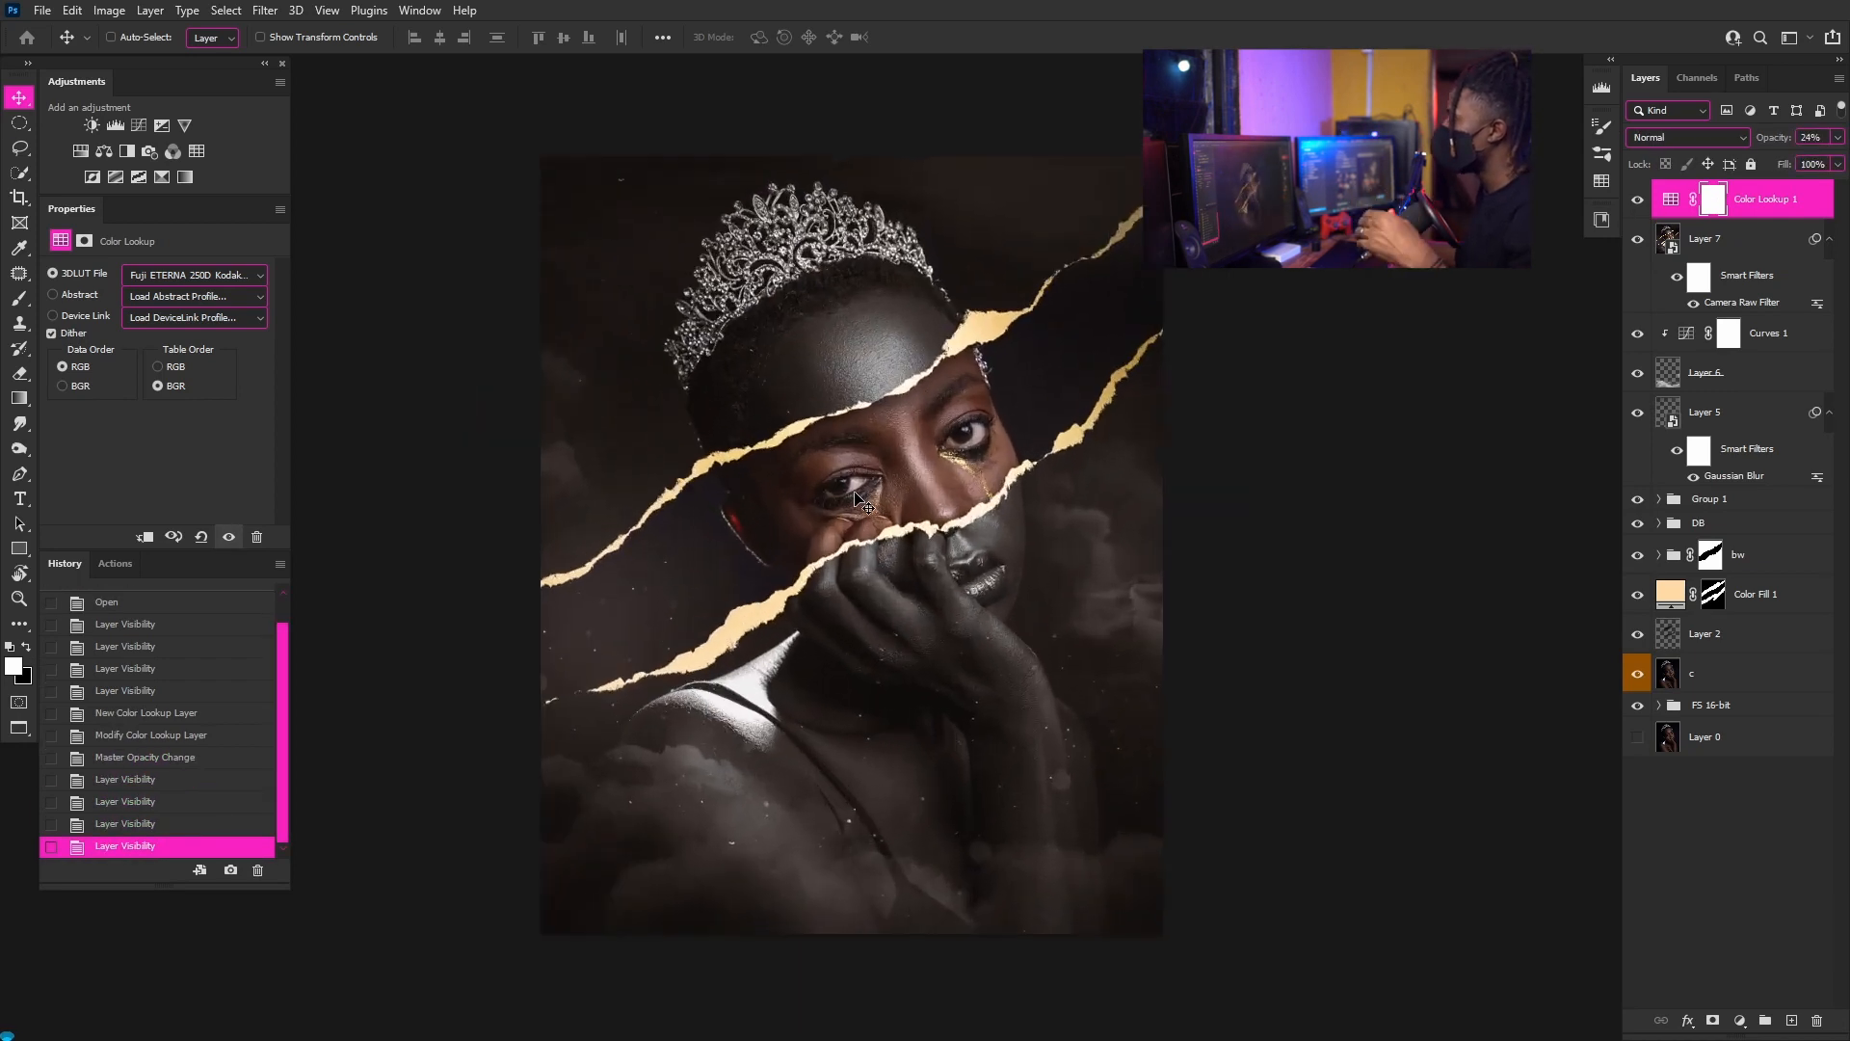
scroll(857, 501, up, 2)
scroll(858, 511, down, 1)
scroll(859, 526, up, 1)
scroll(861, 543, down, 2)
scroll(863, 542, down, 1)
scroll(858, 537, up, 1)
scroll(848, 530, up, 1)
drag(839, 522, 920, 568)
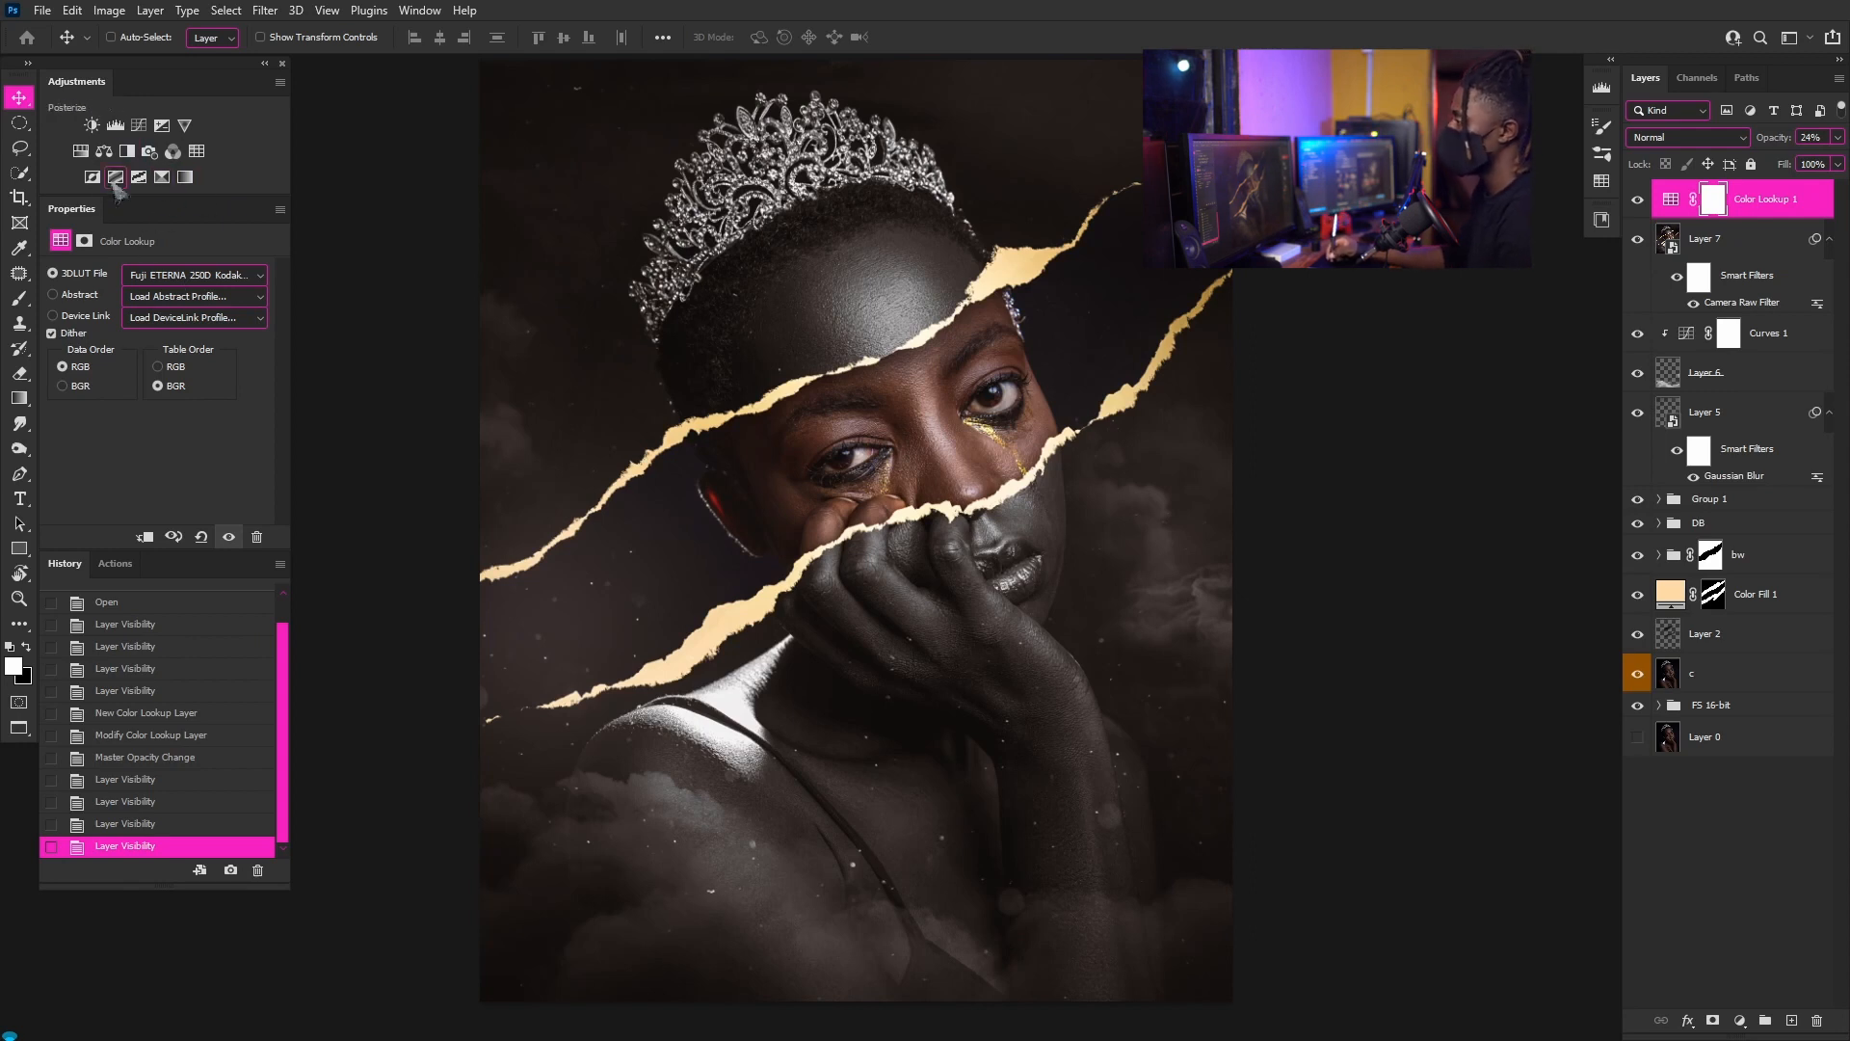
- Add a Selective Color adjustment layer and set its Blacks to Cyan +3% and Yellow -5%
click(162, 178)
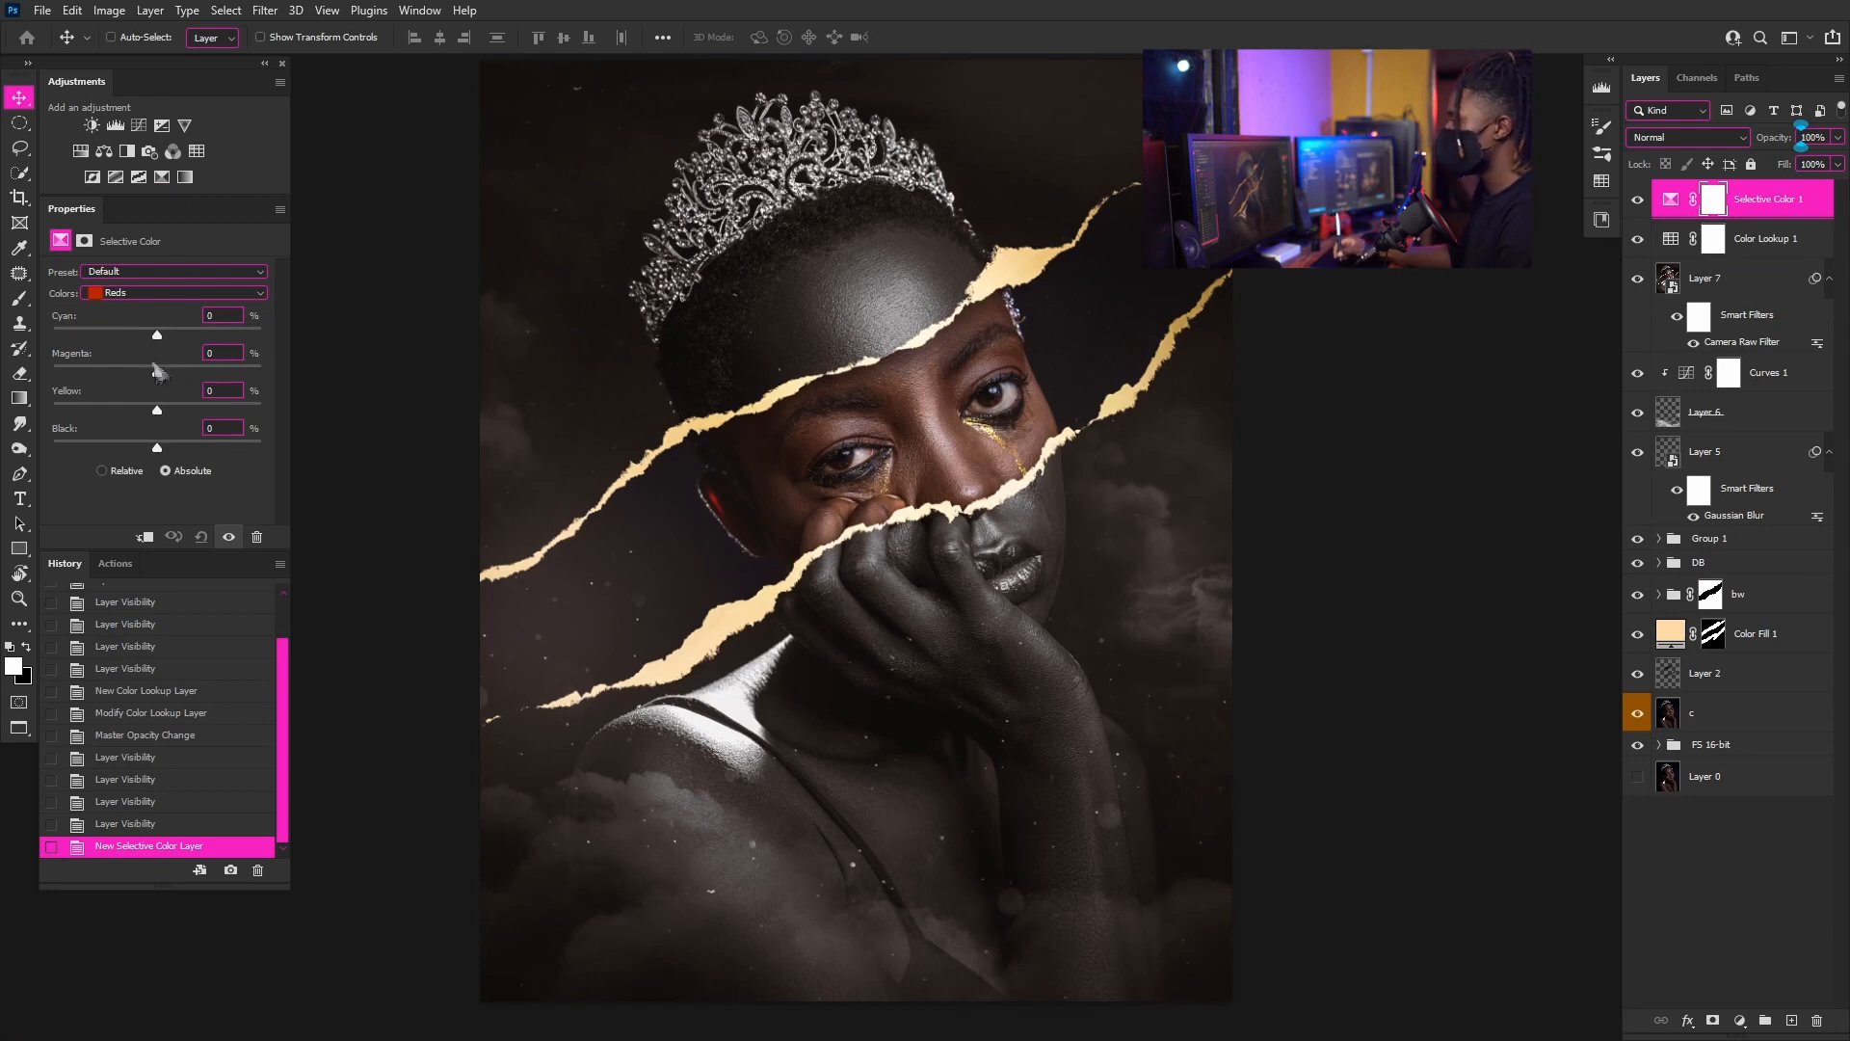
click(248, 295)
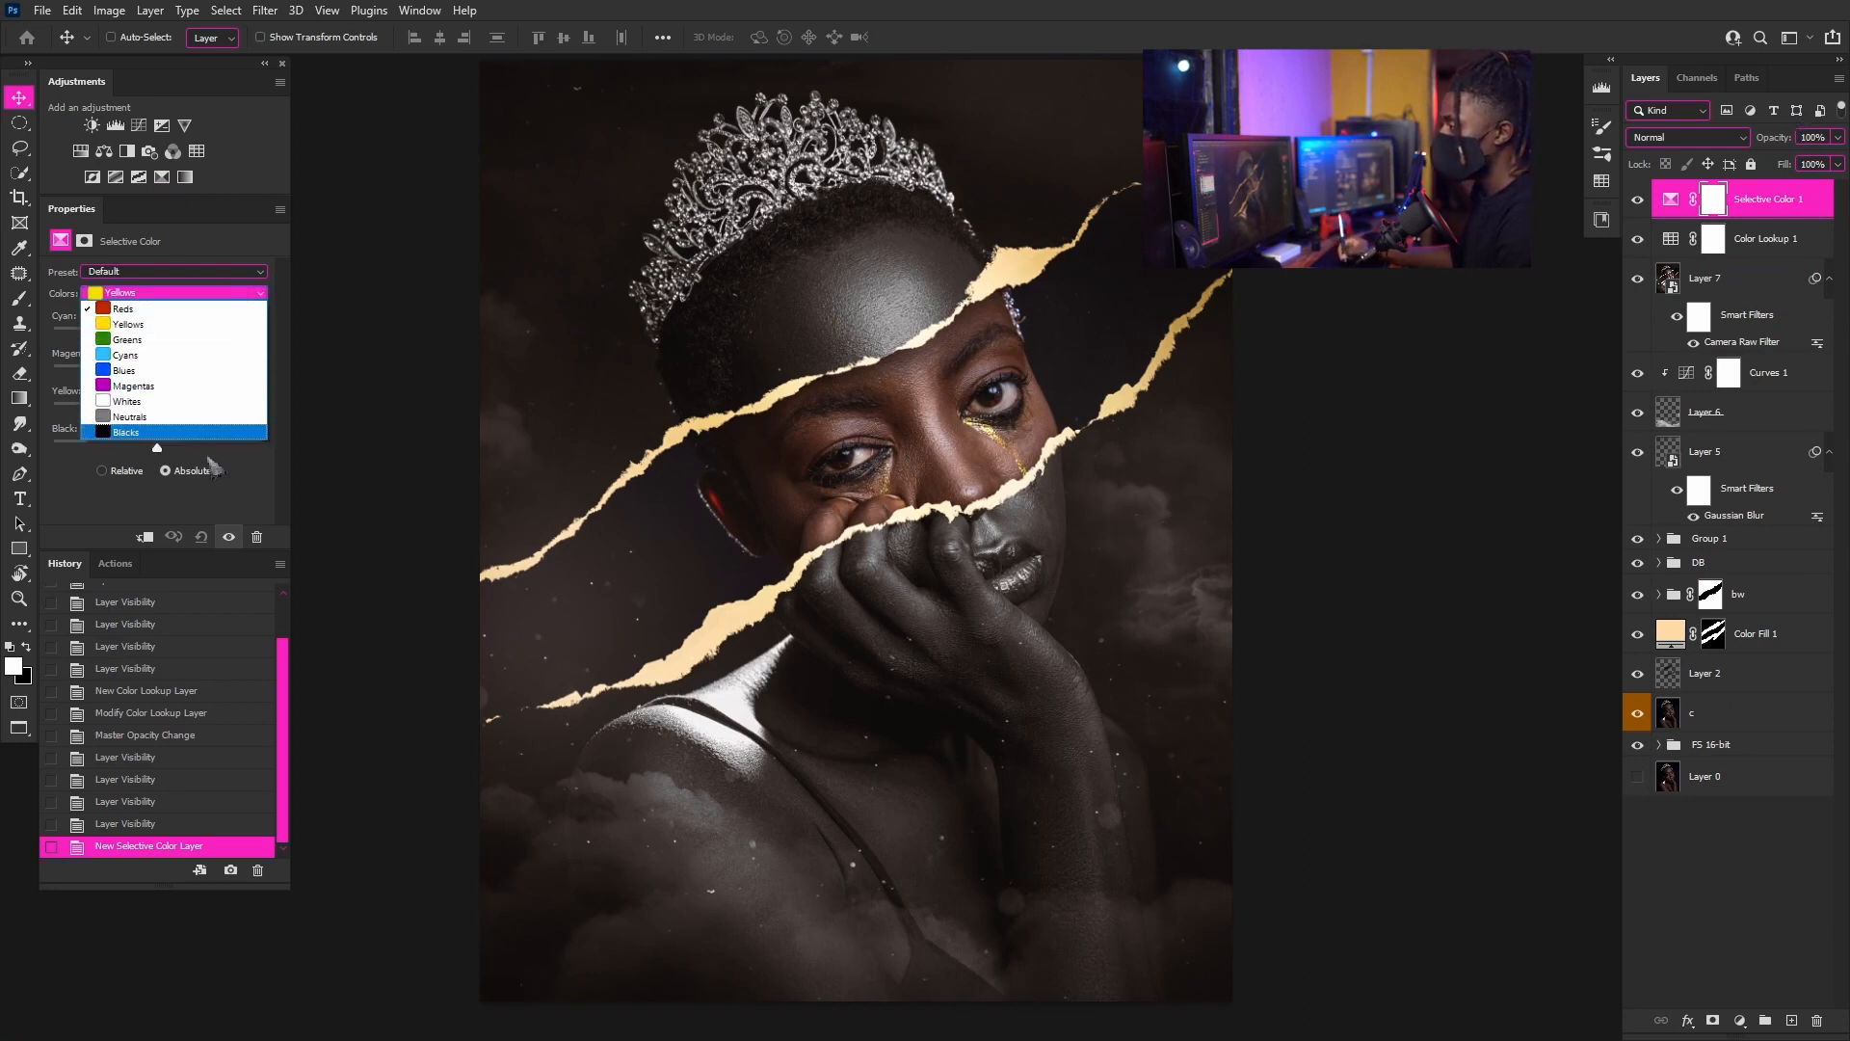
click(183, 429)
drag(160, 337, 163, 336)
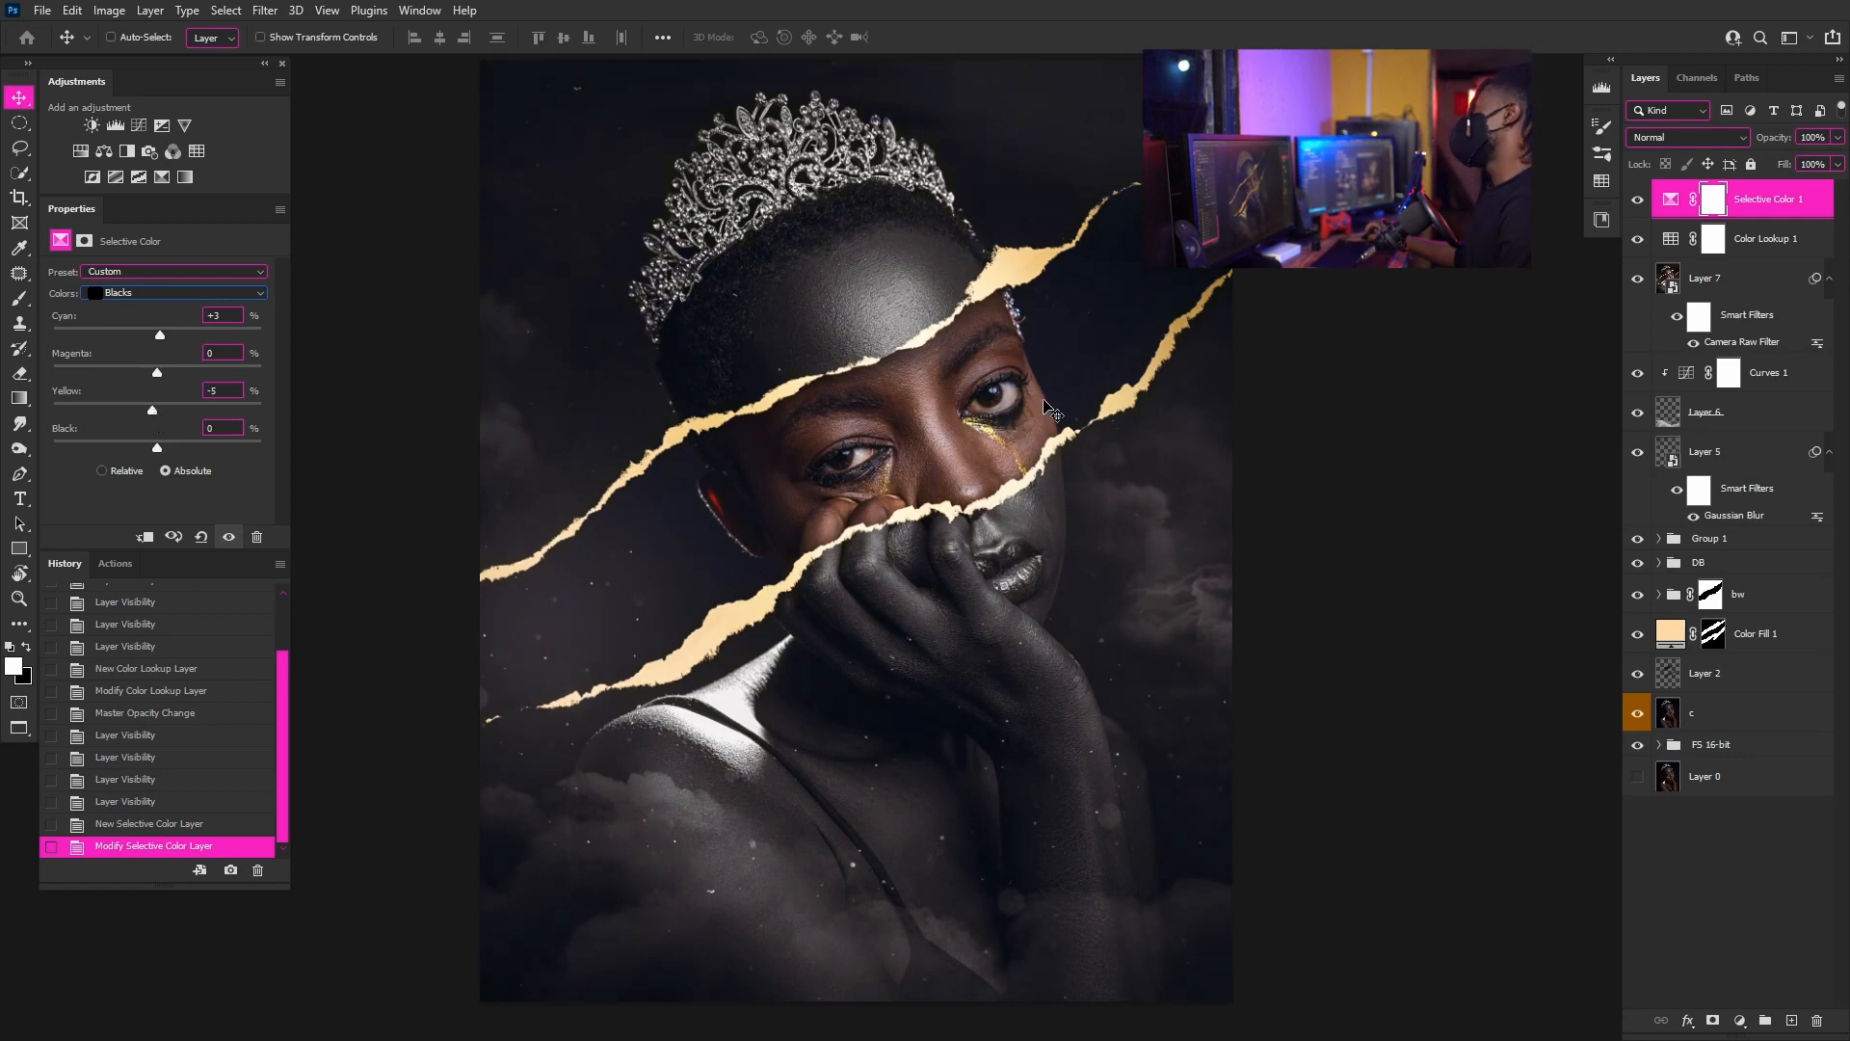
scroll(992, 544, down, 3)
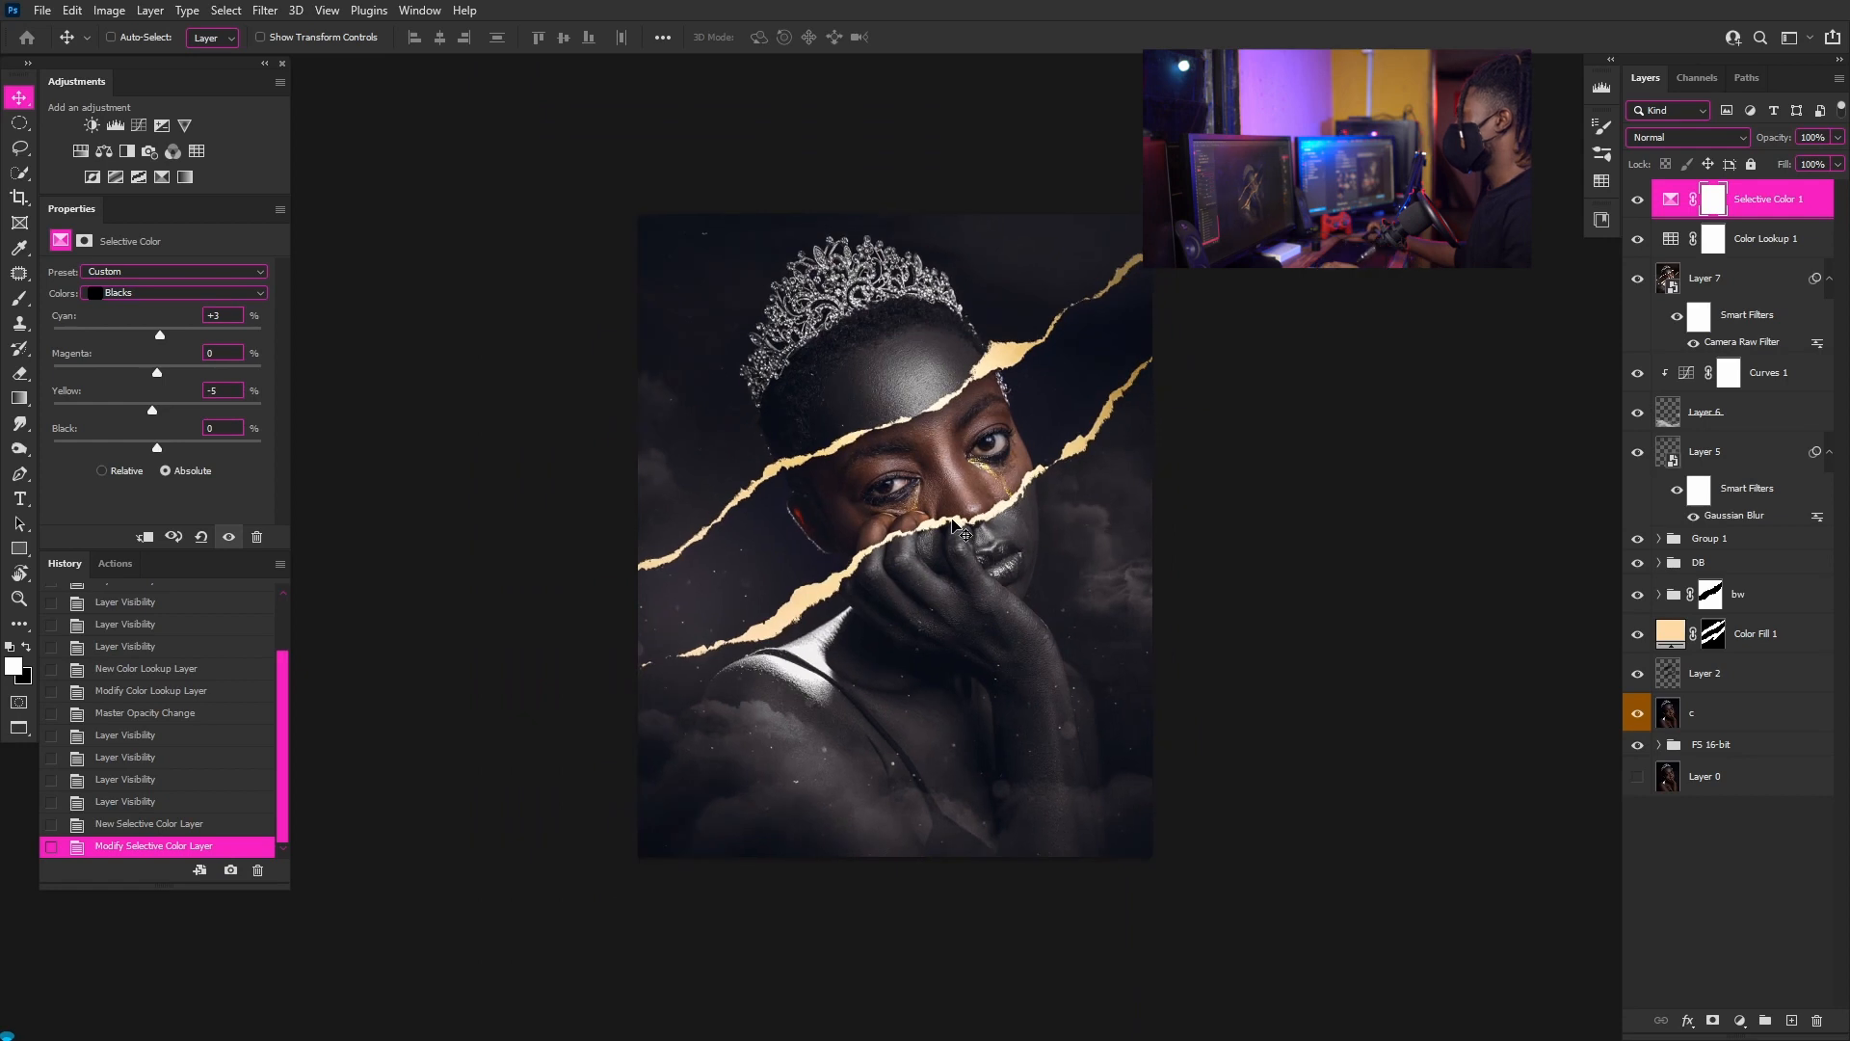
- Compare the portrait with and without the Selective Color layer and inspect the shadows at several magnifications
scroll(964, 532, up, 4)
click(1638, 199)
click(1637, 199)
scroll(1099, 405, down, 3)
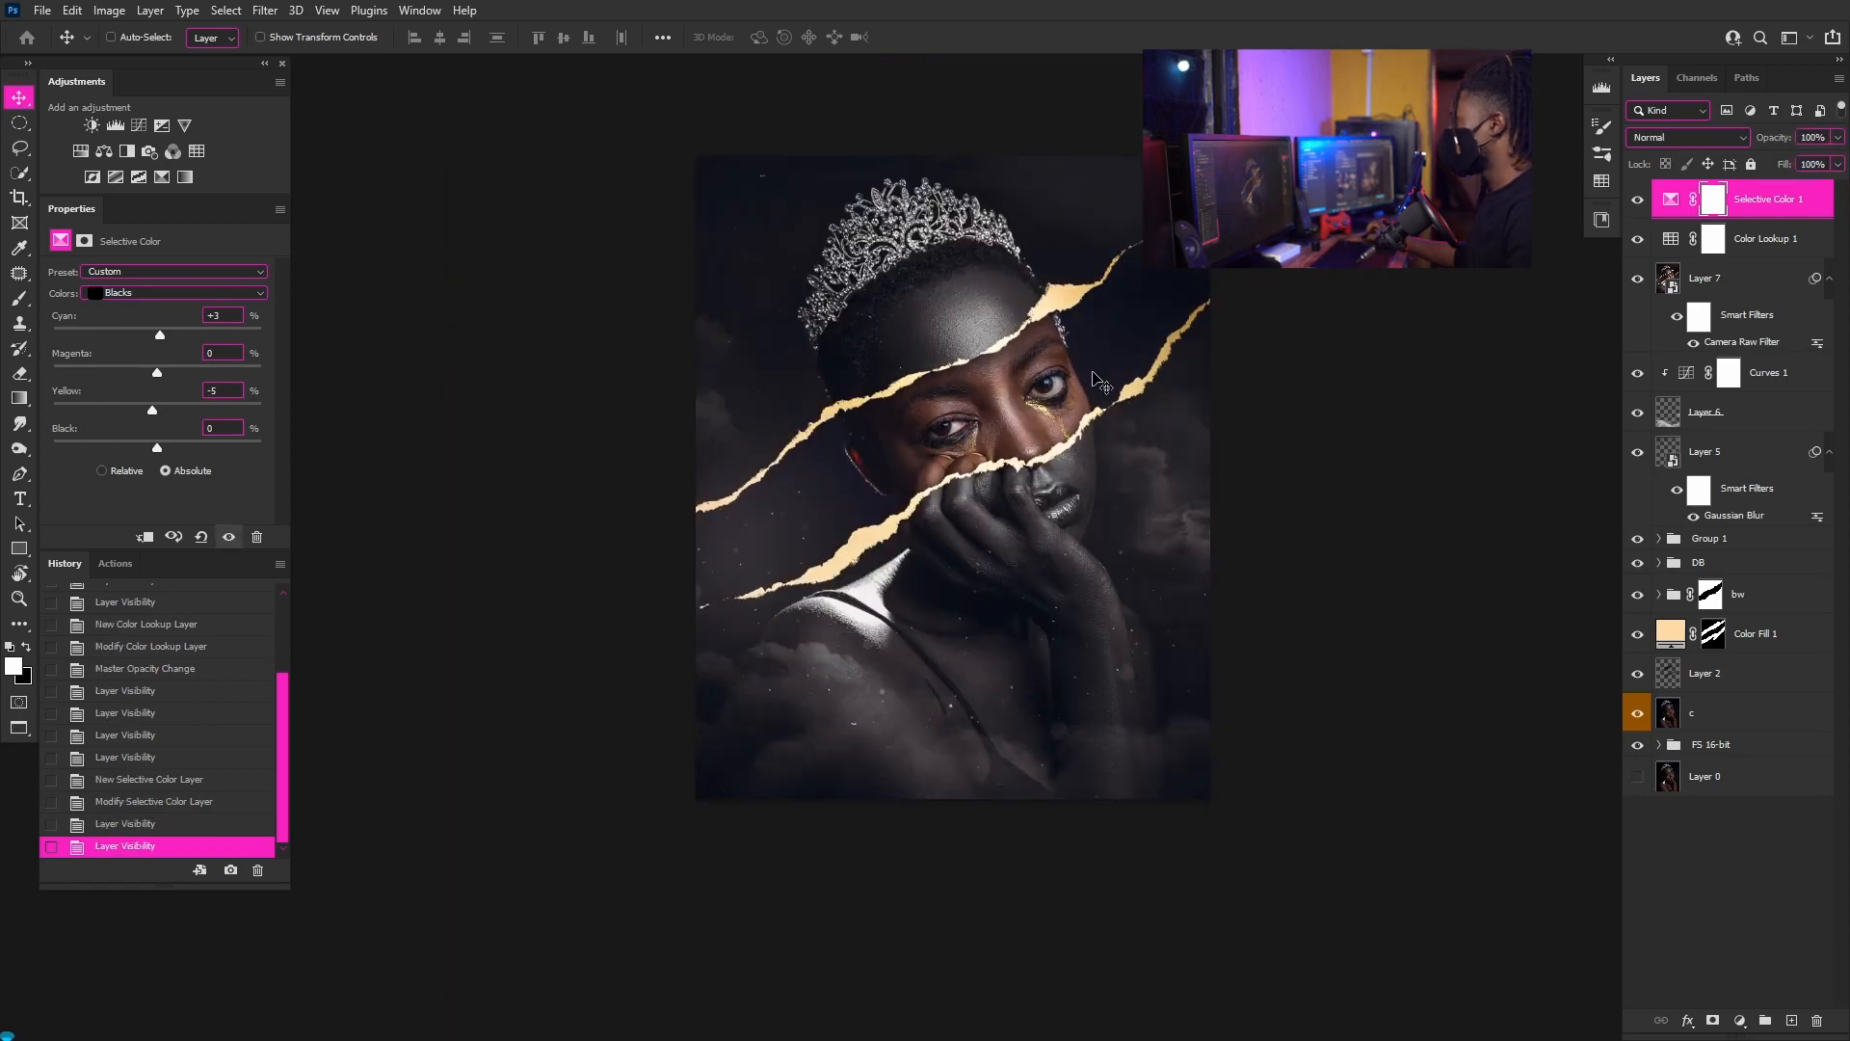
scroll(1060, 395, up, 3)
scroll(1050, 390, up, 1)
scroll(1080, 395, down, 1)
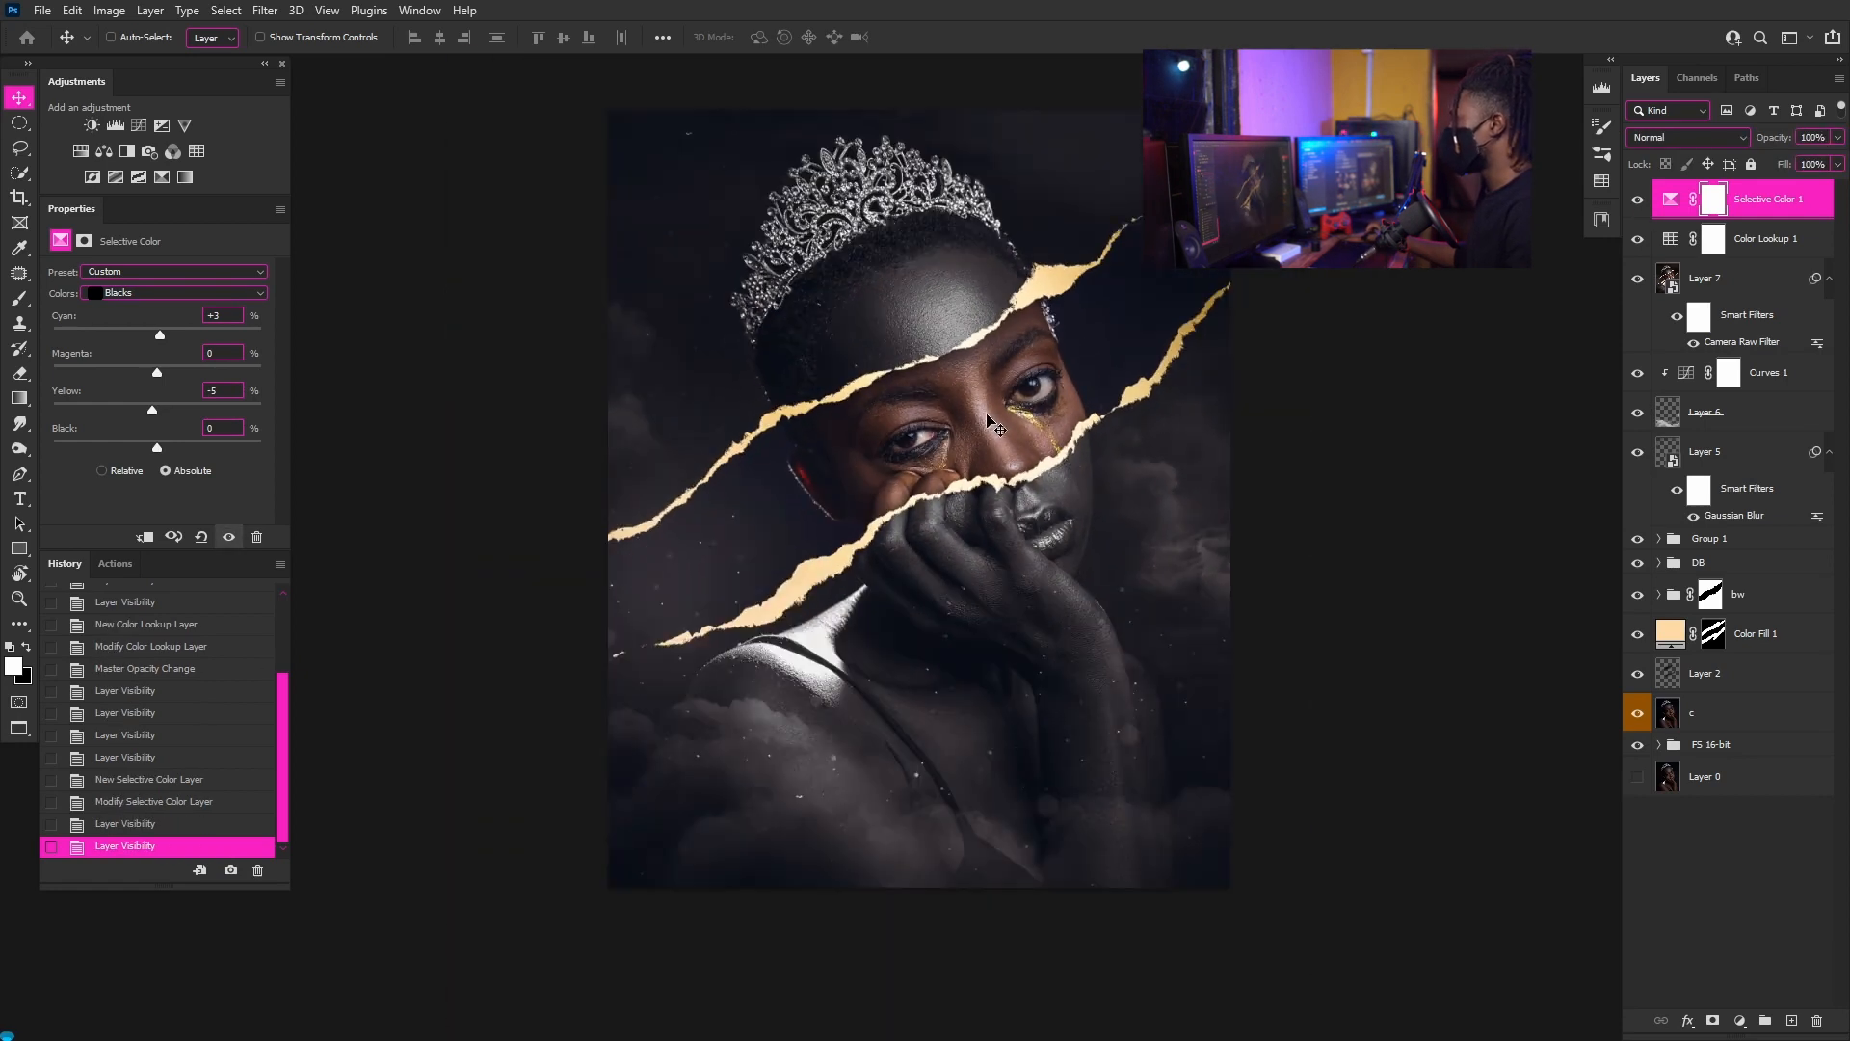
scroll(1118, 400, up, 2)
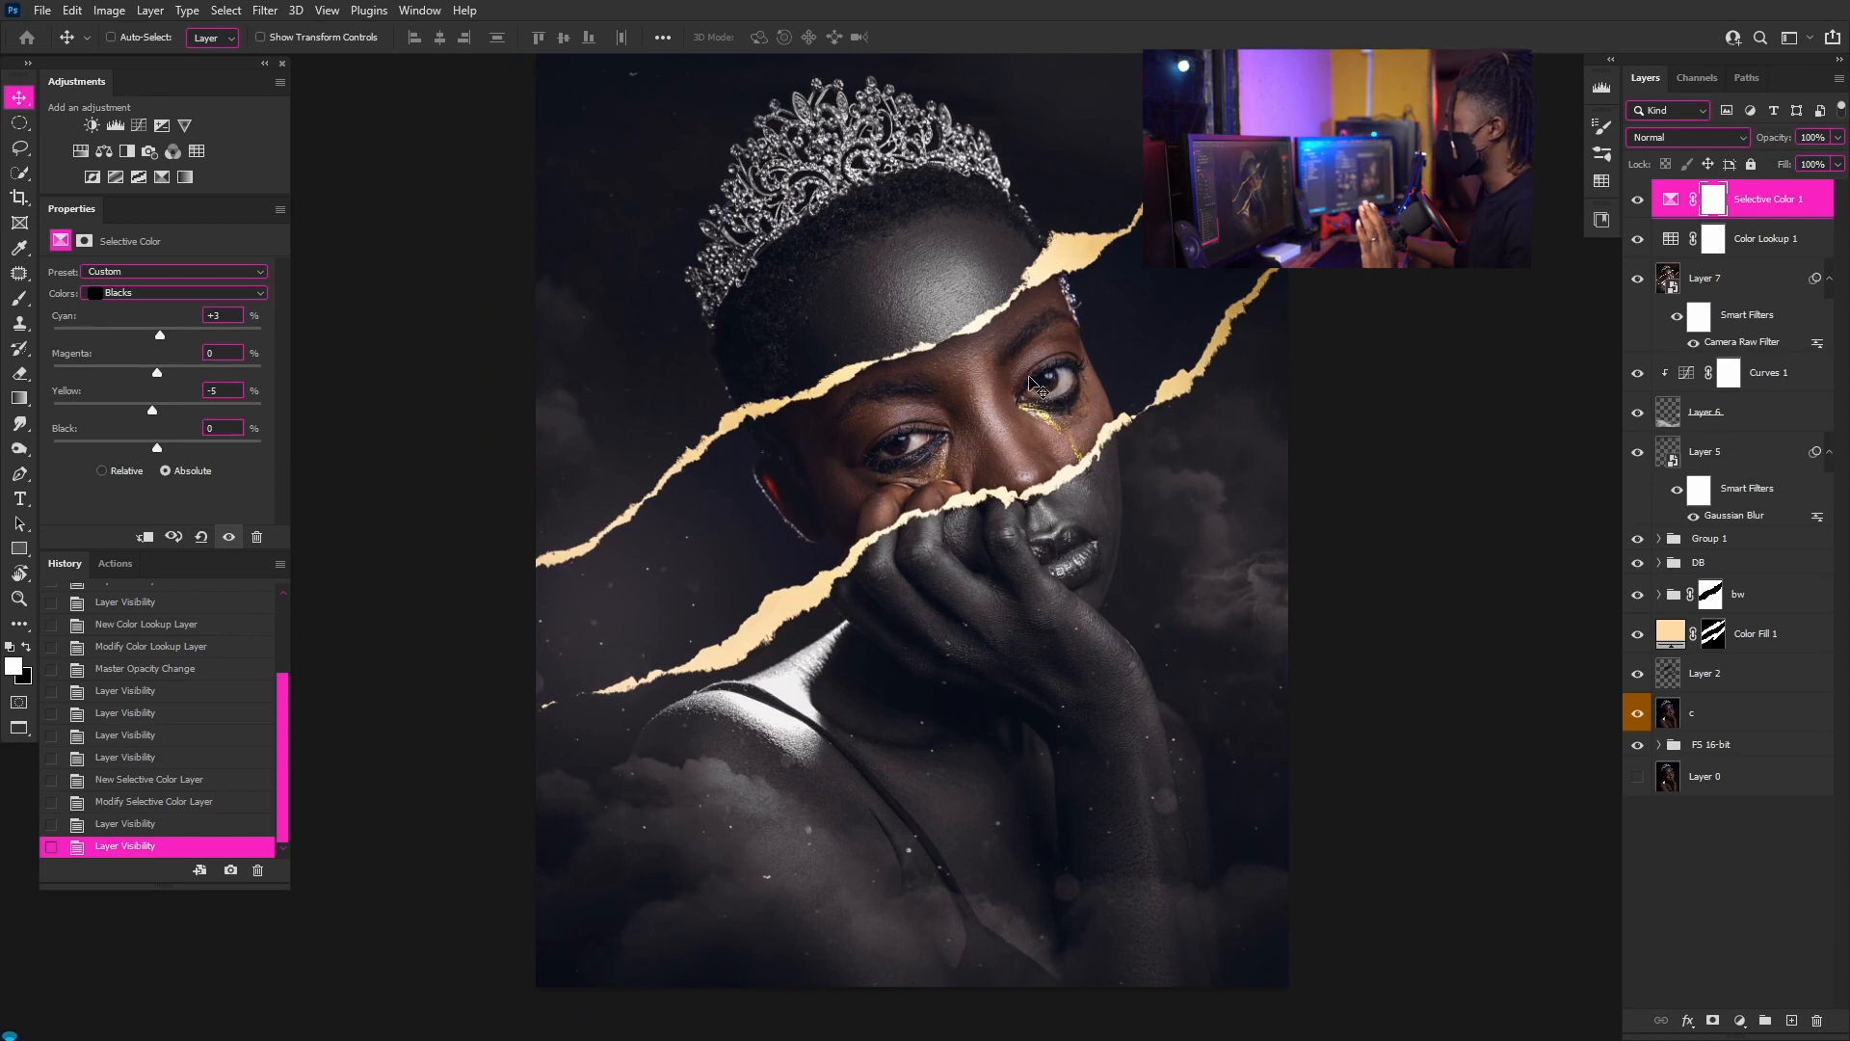
scroll(1036, 386, down, 2)
scroll(1036, 386, up, 1)
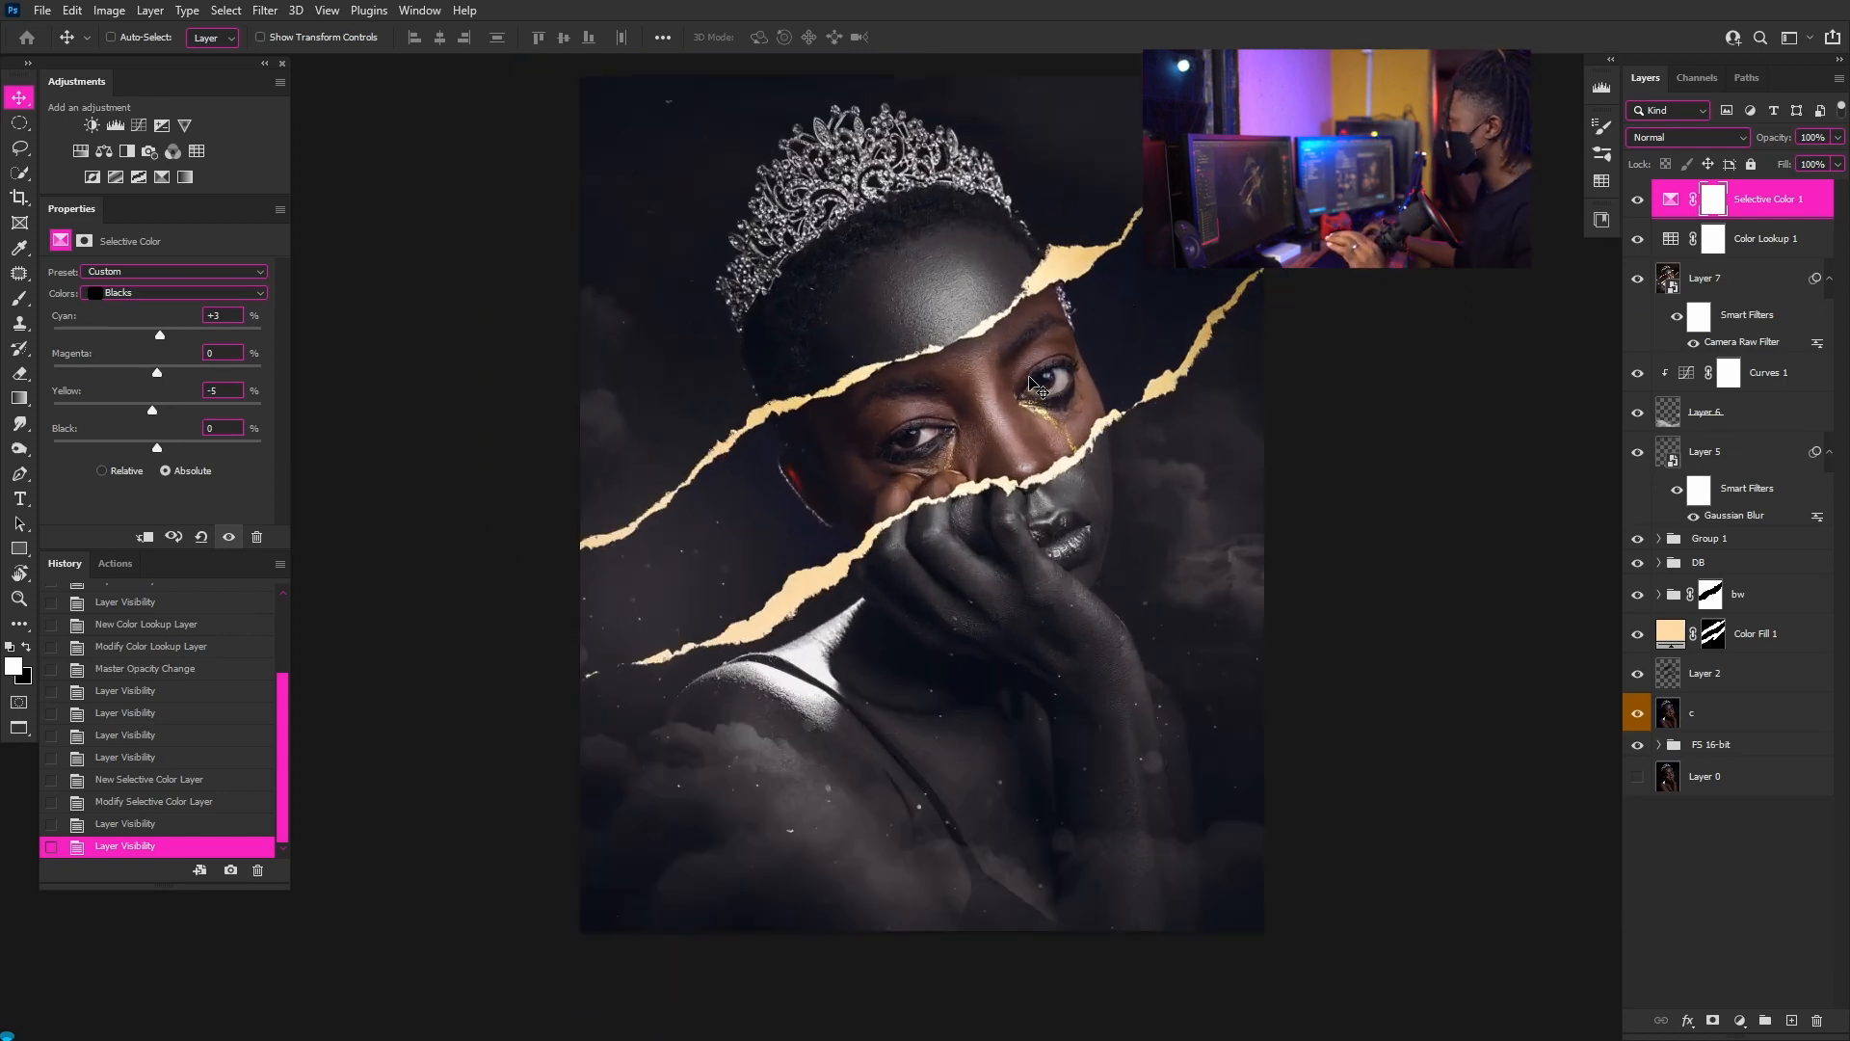
- Fill the Selective Color layer's mask using Apply Image with the Merged layer, RGB channel, Invert on, Multiply blending and 100% opacity
click(1715, 211)
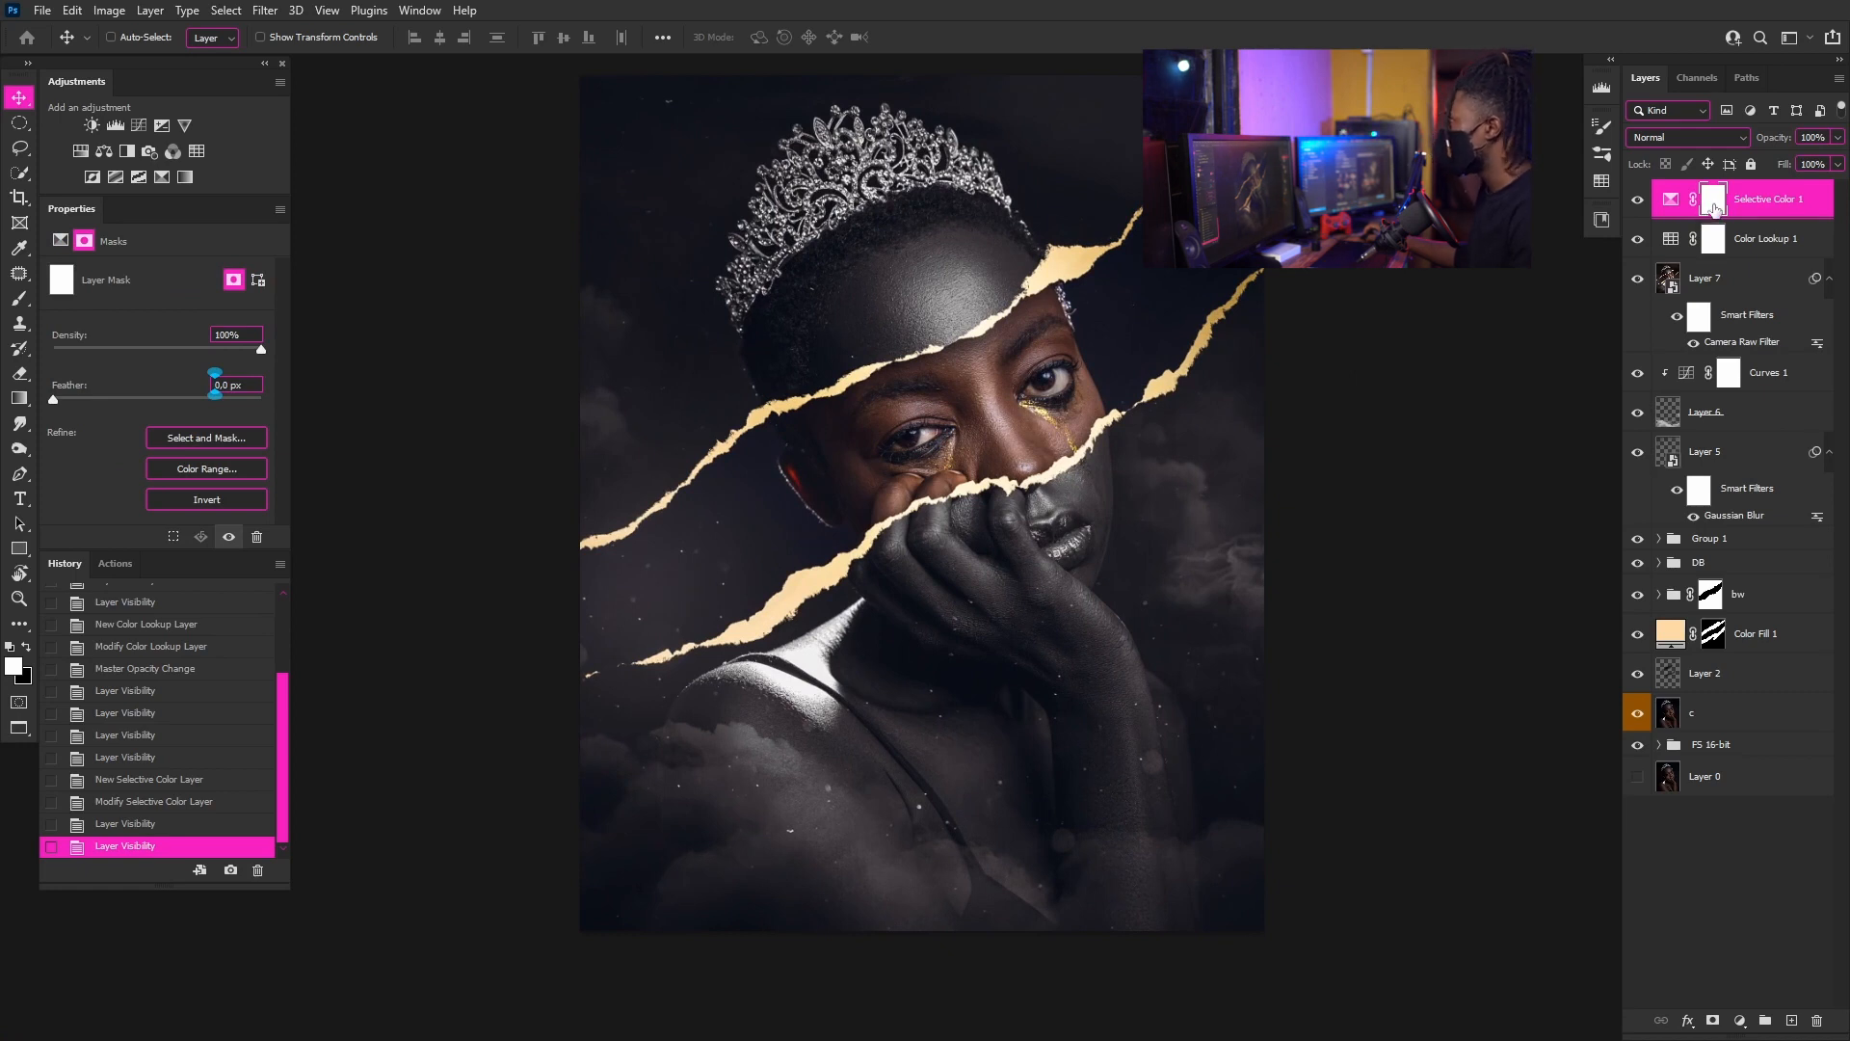
click(108, 11)
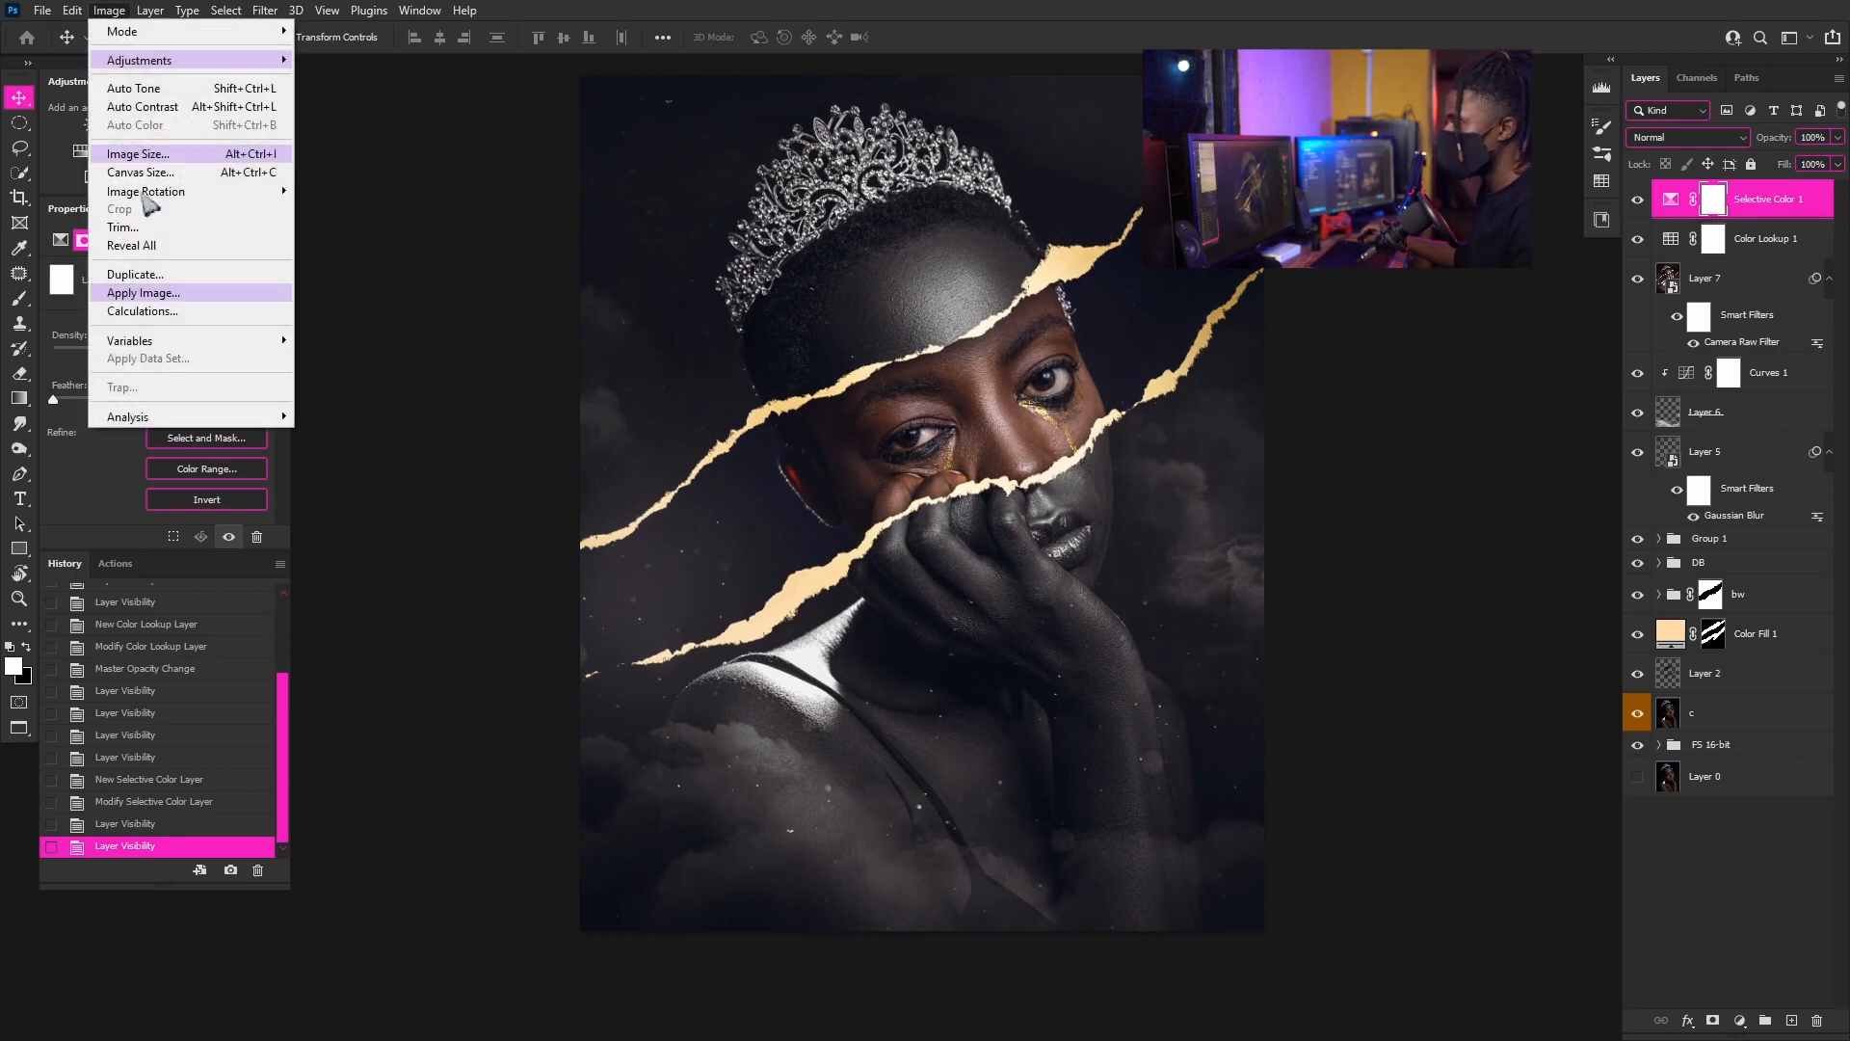
click(191, 295)
drag(732, 489, 454, 340)
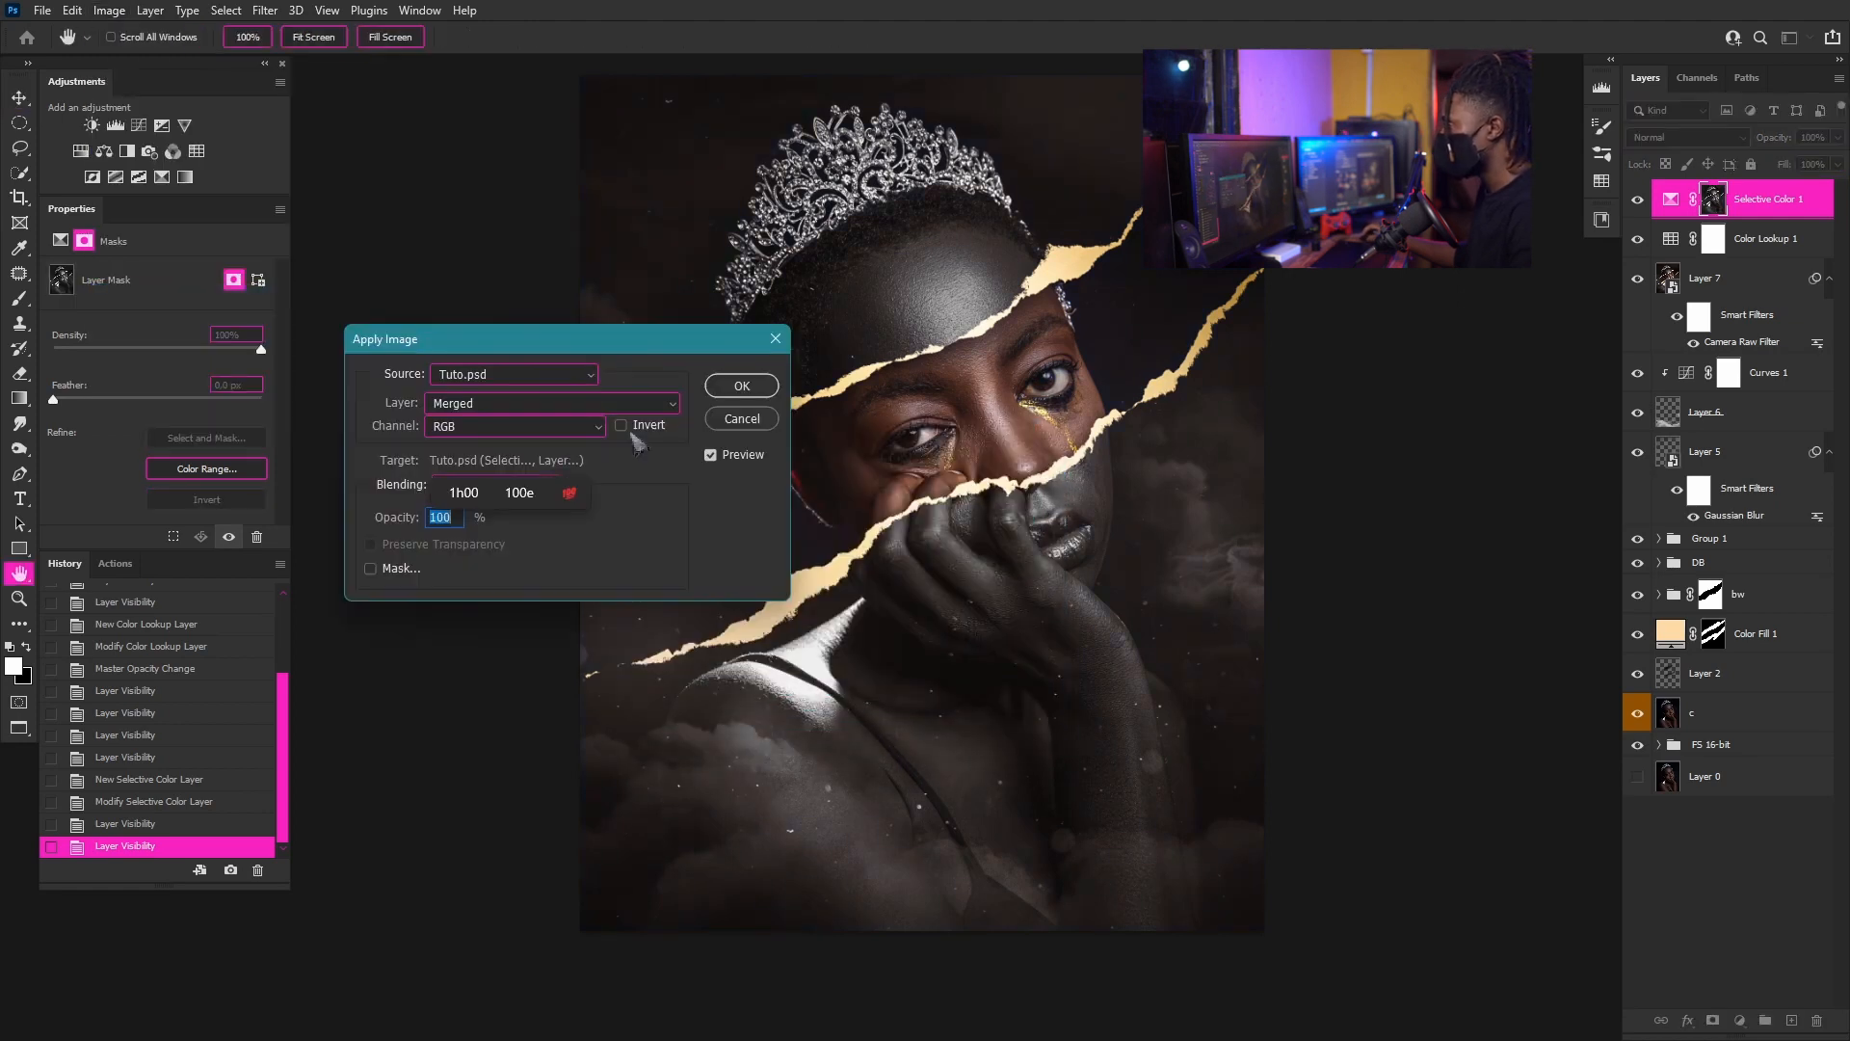
click(621, 426)
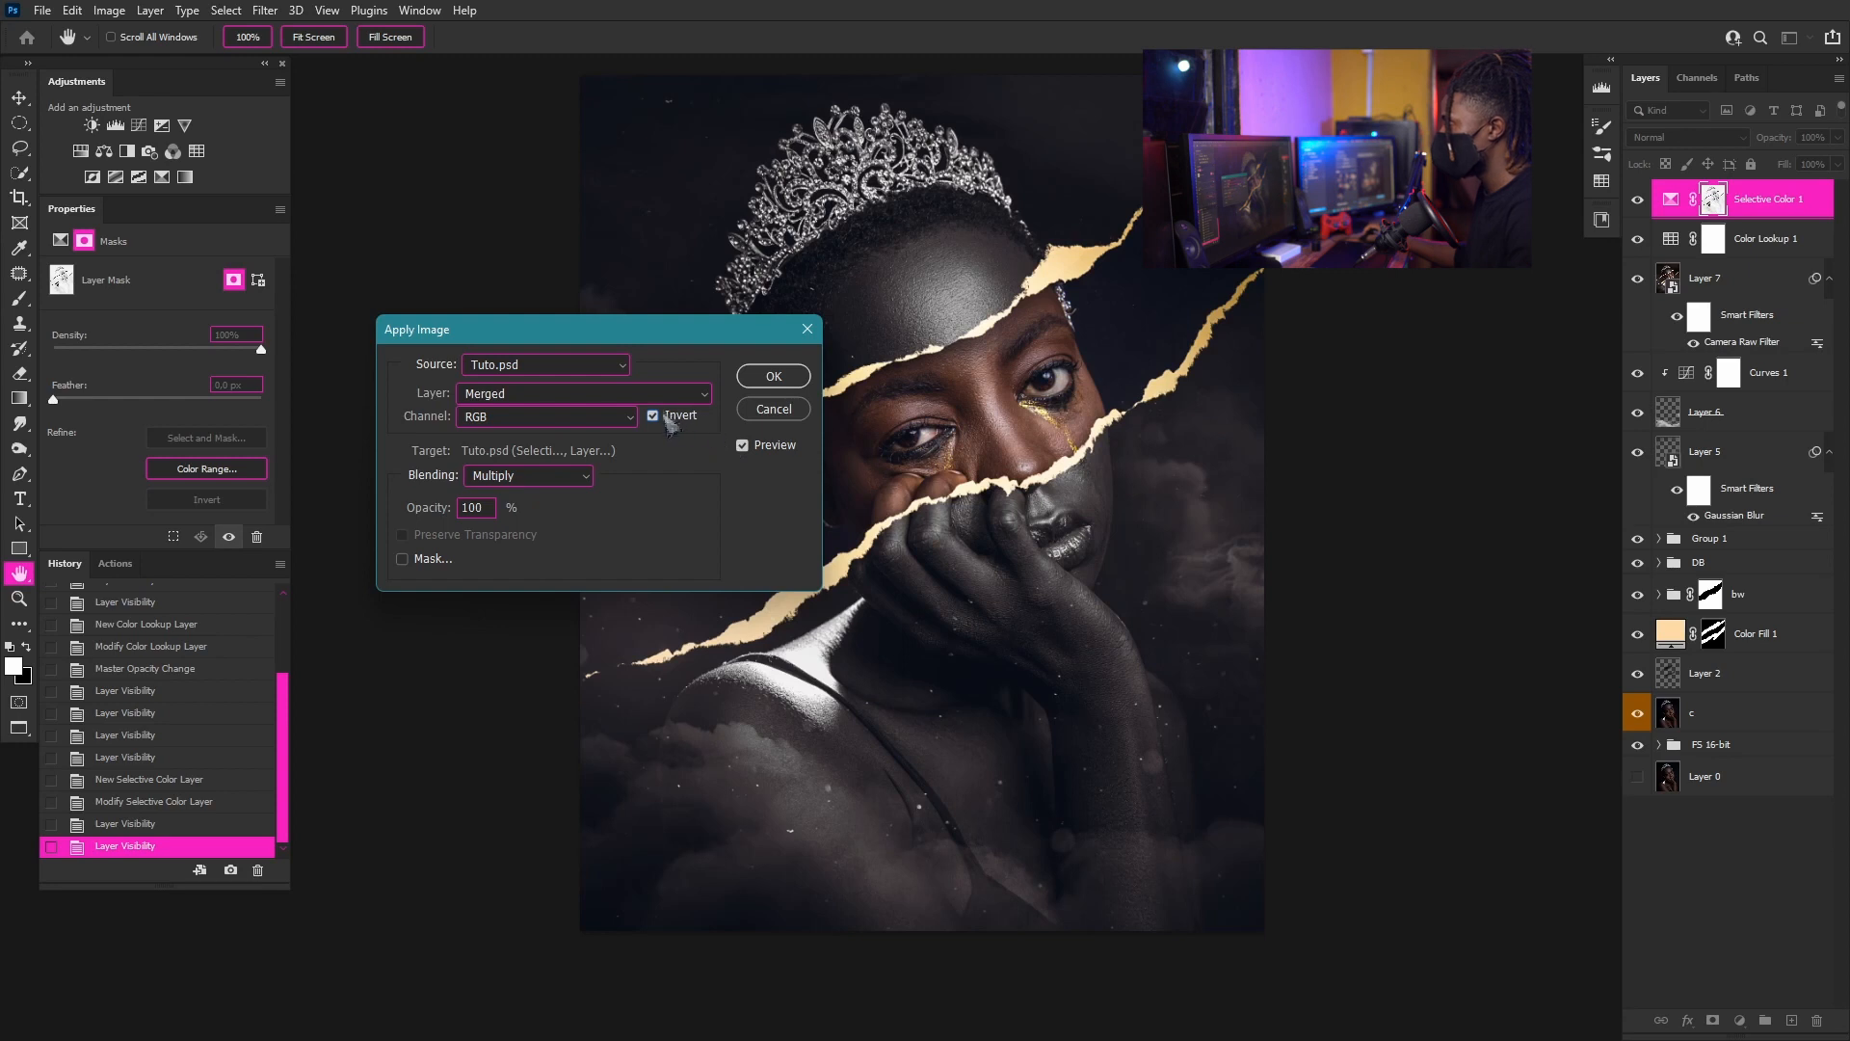
click(774, 377)
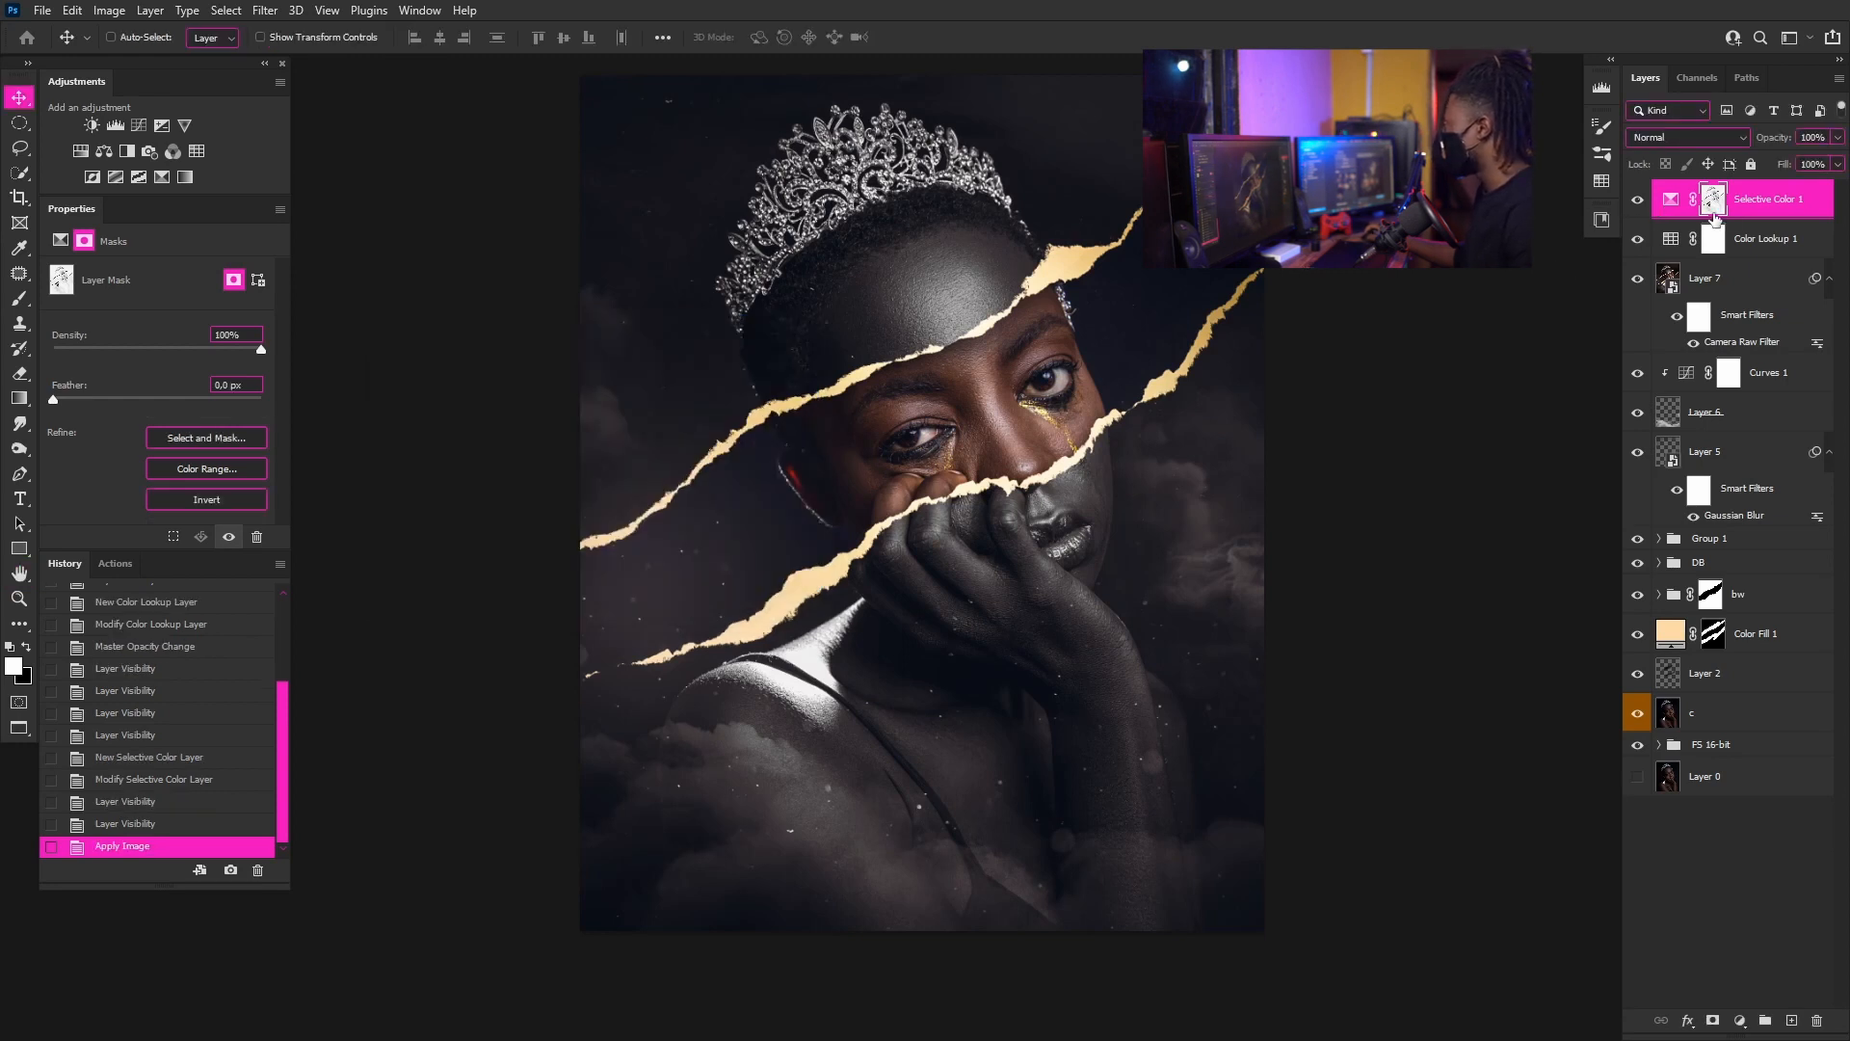
click(133, 825)
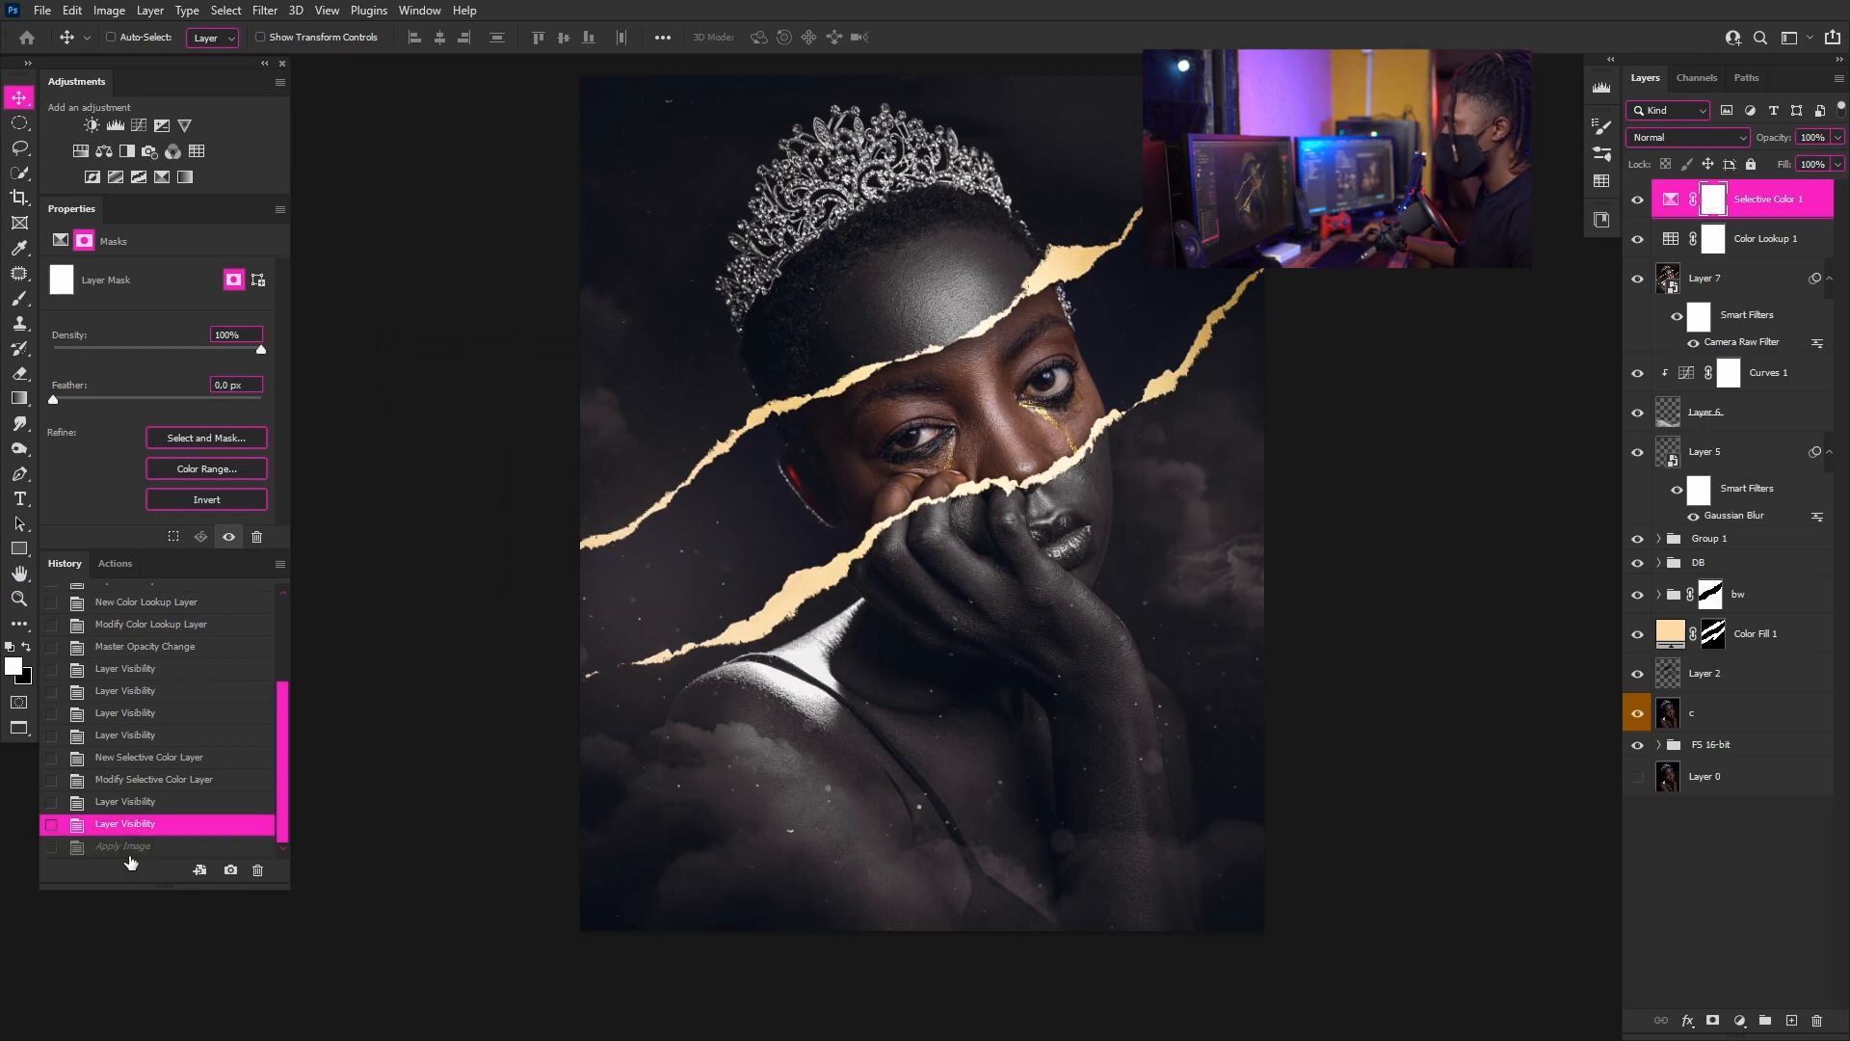
click(131, 852)
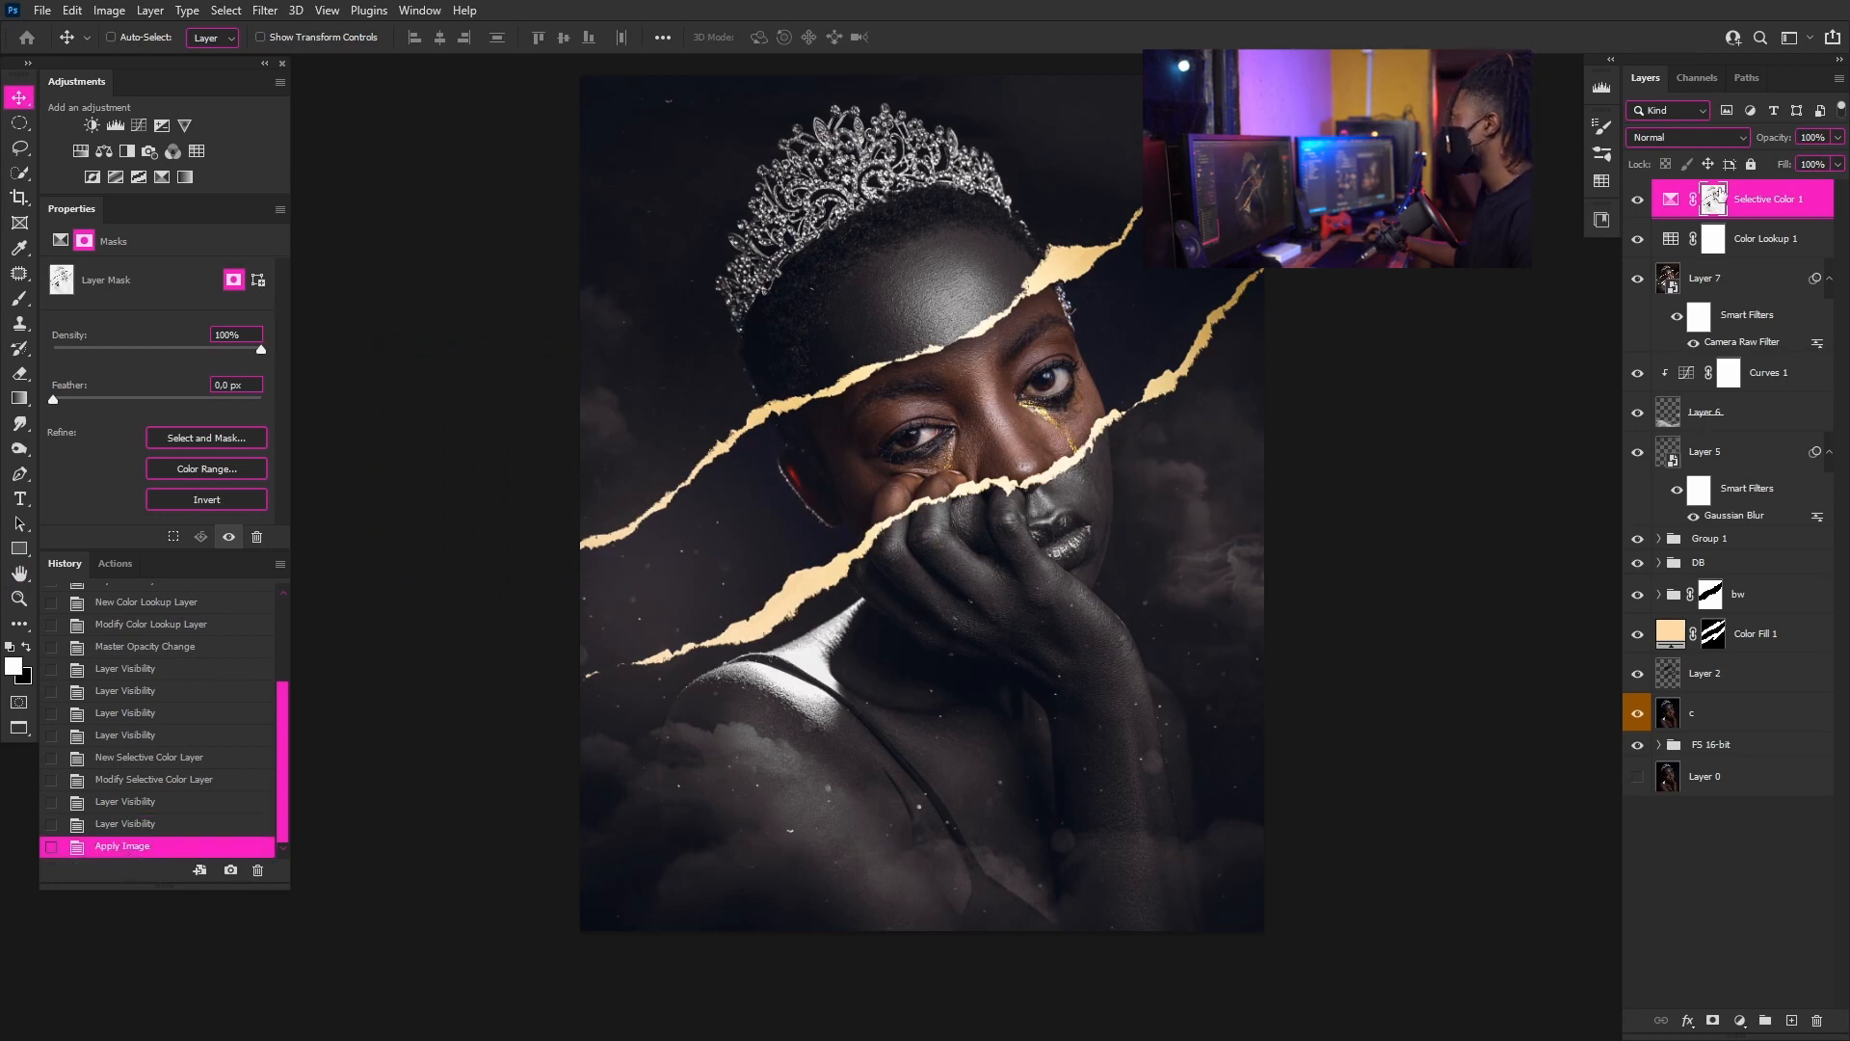
- View the Blend If settings in the Selective Color layer's blending options
double_click(1811, 210)
click(1824, 208)
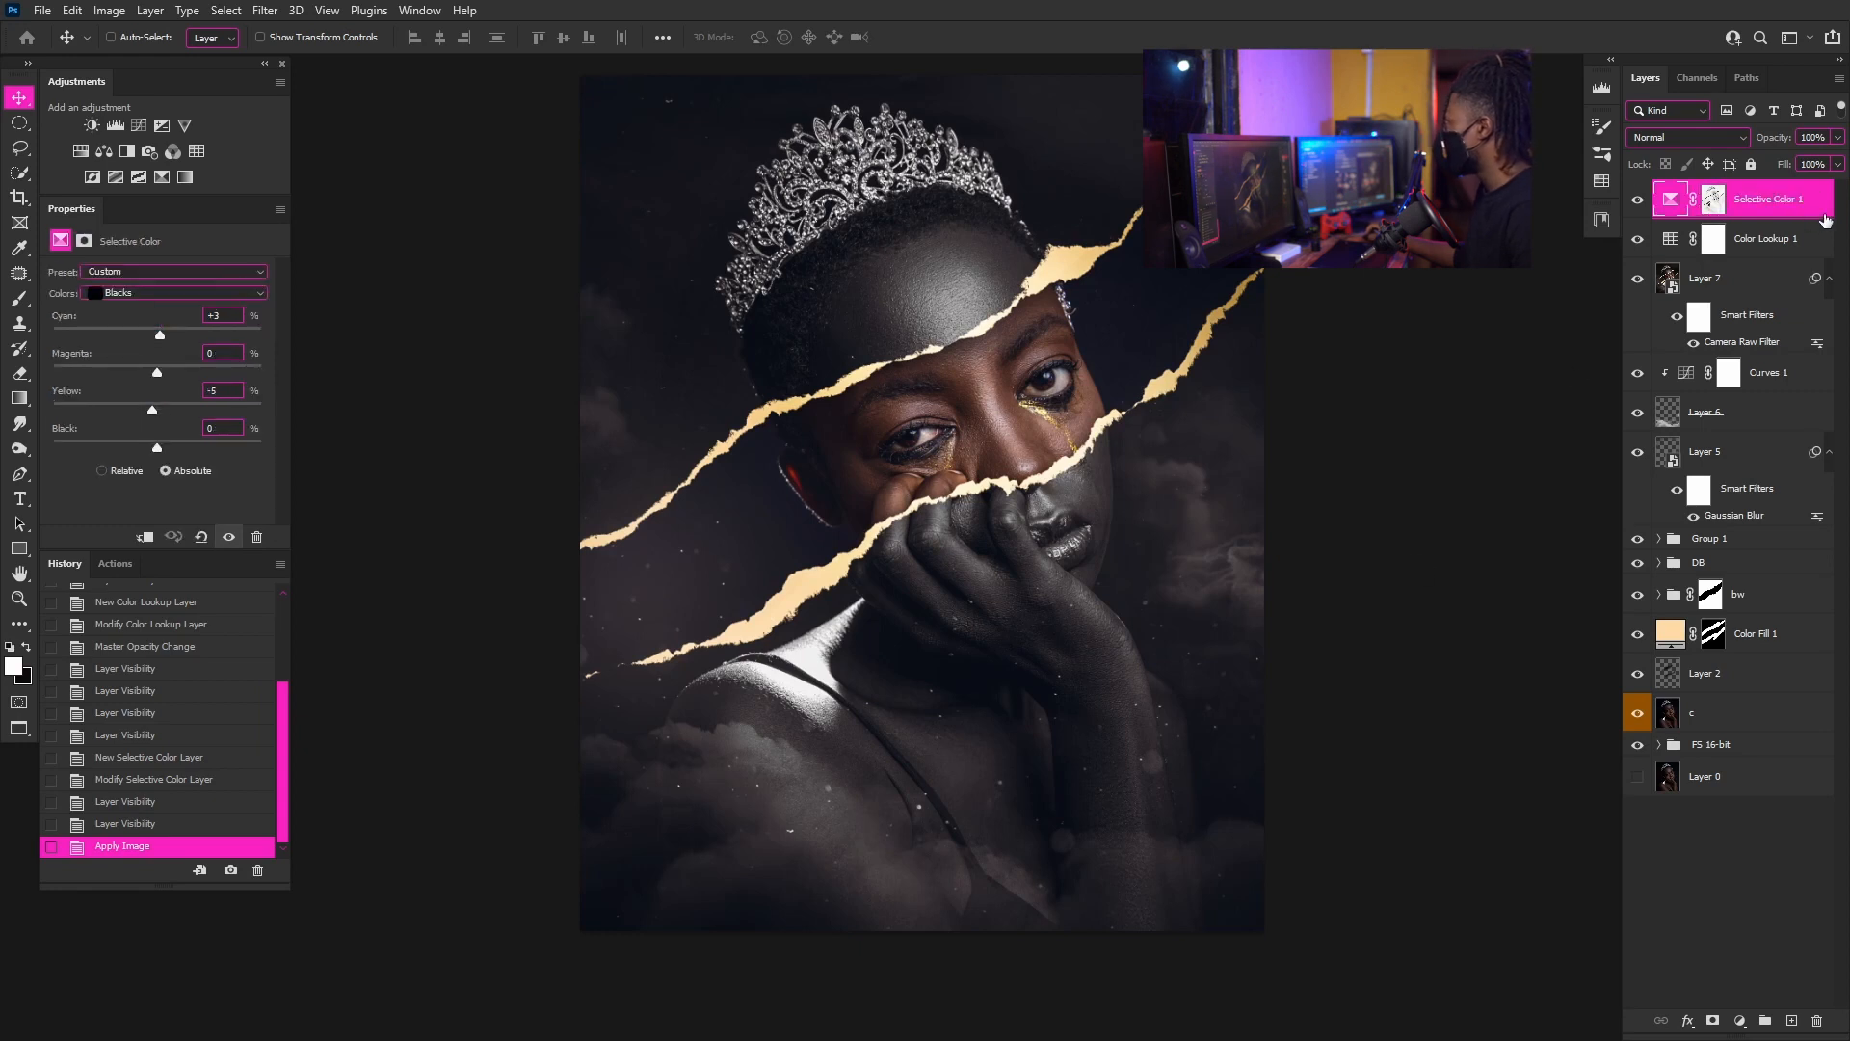
double_click(1824, 208)
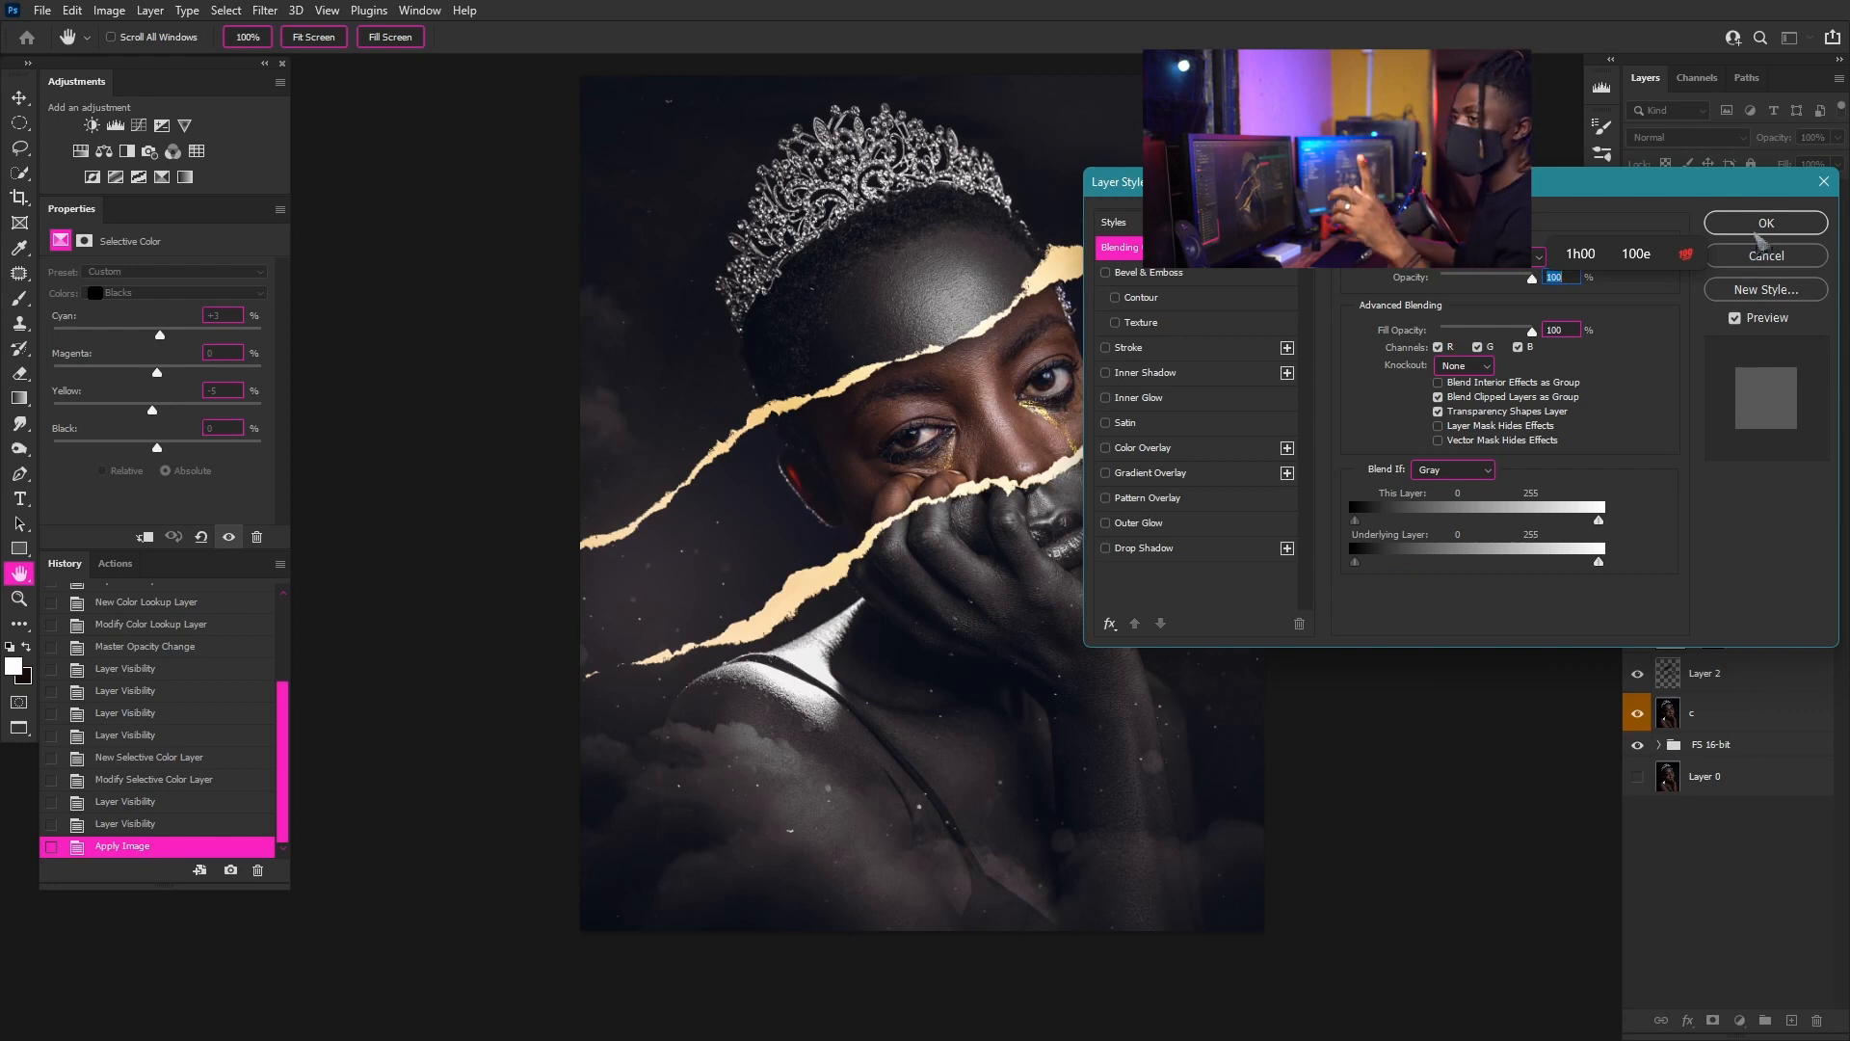
click(1763, 226)
- Compare the portrait with and without the masked Selective Color layer and check its effect at different magnifications
scroll(1132, 395, down, 3)
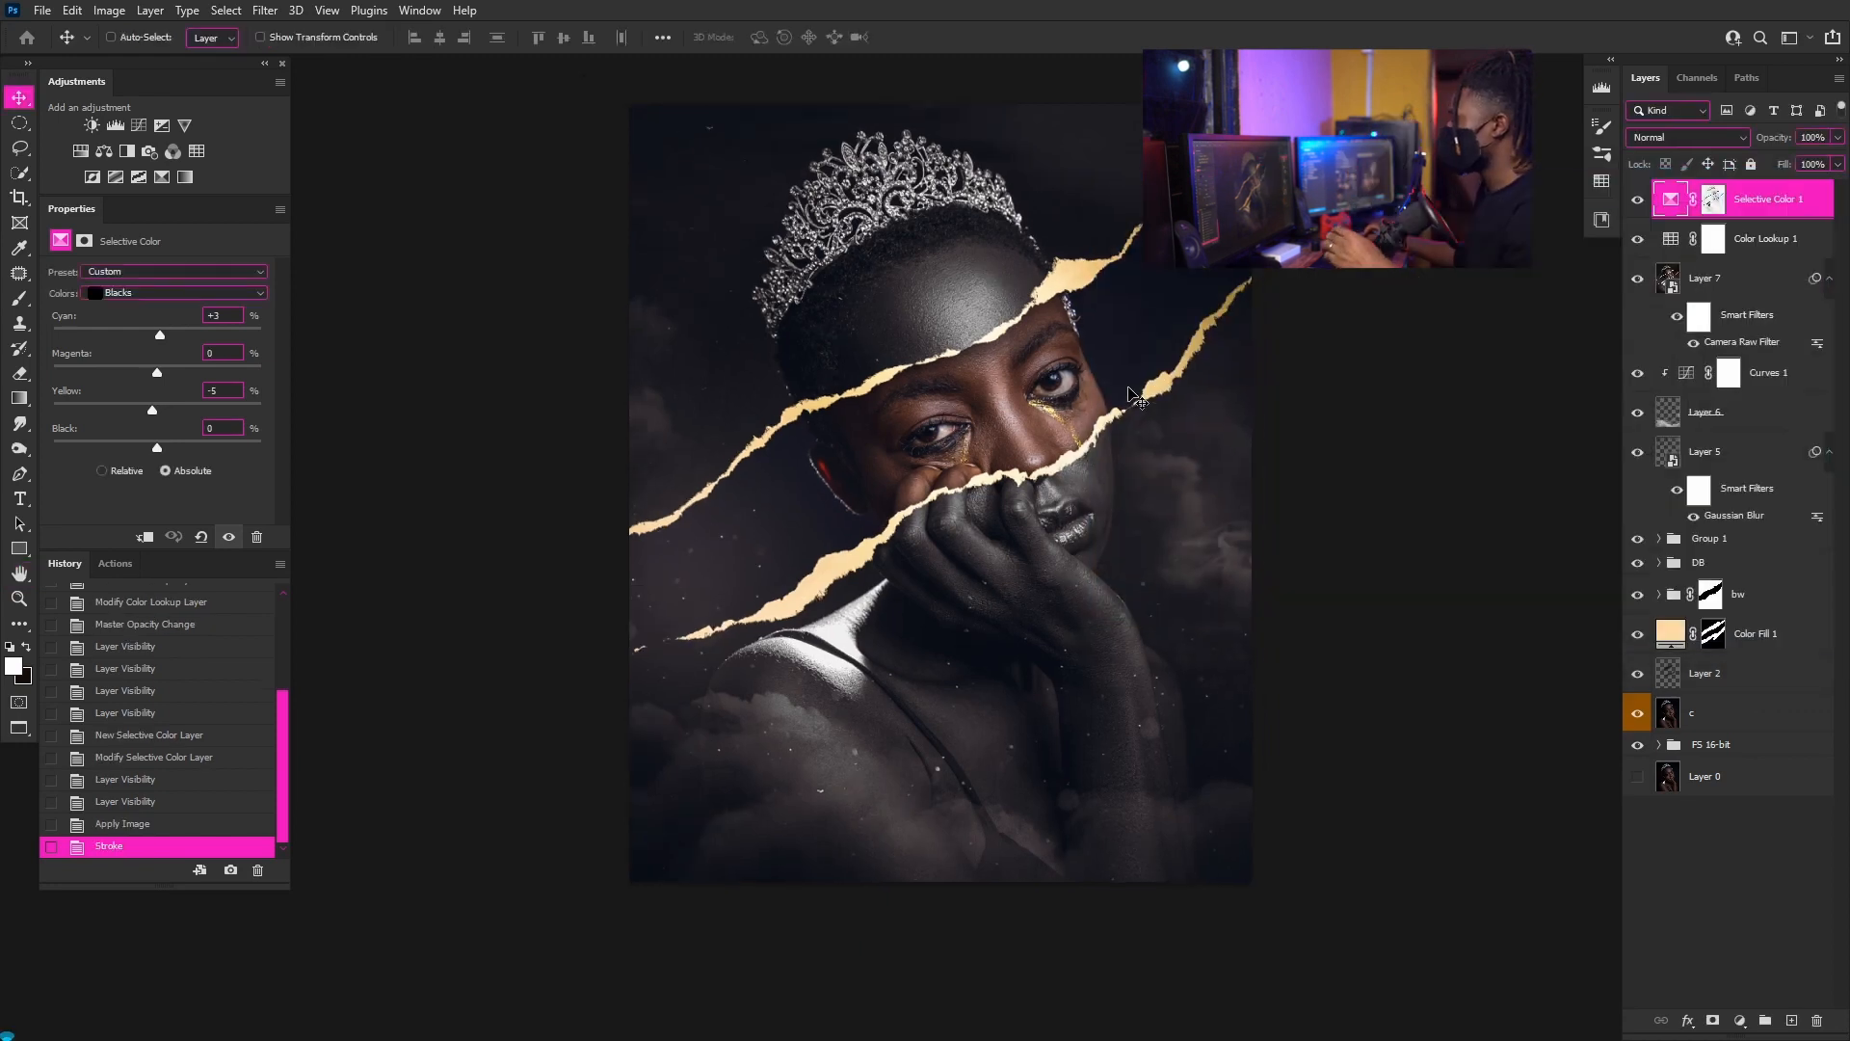
scroll(1088, 343, up, 5)
scroll(1079, 338, down, 3)
click(1642, 207)
click(1642, 207)
click(1638, 200)
click(1639, 200)
click(1639, 199)
scroll(1162, 337, down, 2)
scroll(1161, 337, up, 2)
scroll(1162, 337, up, 1)
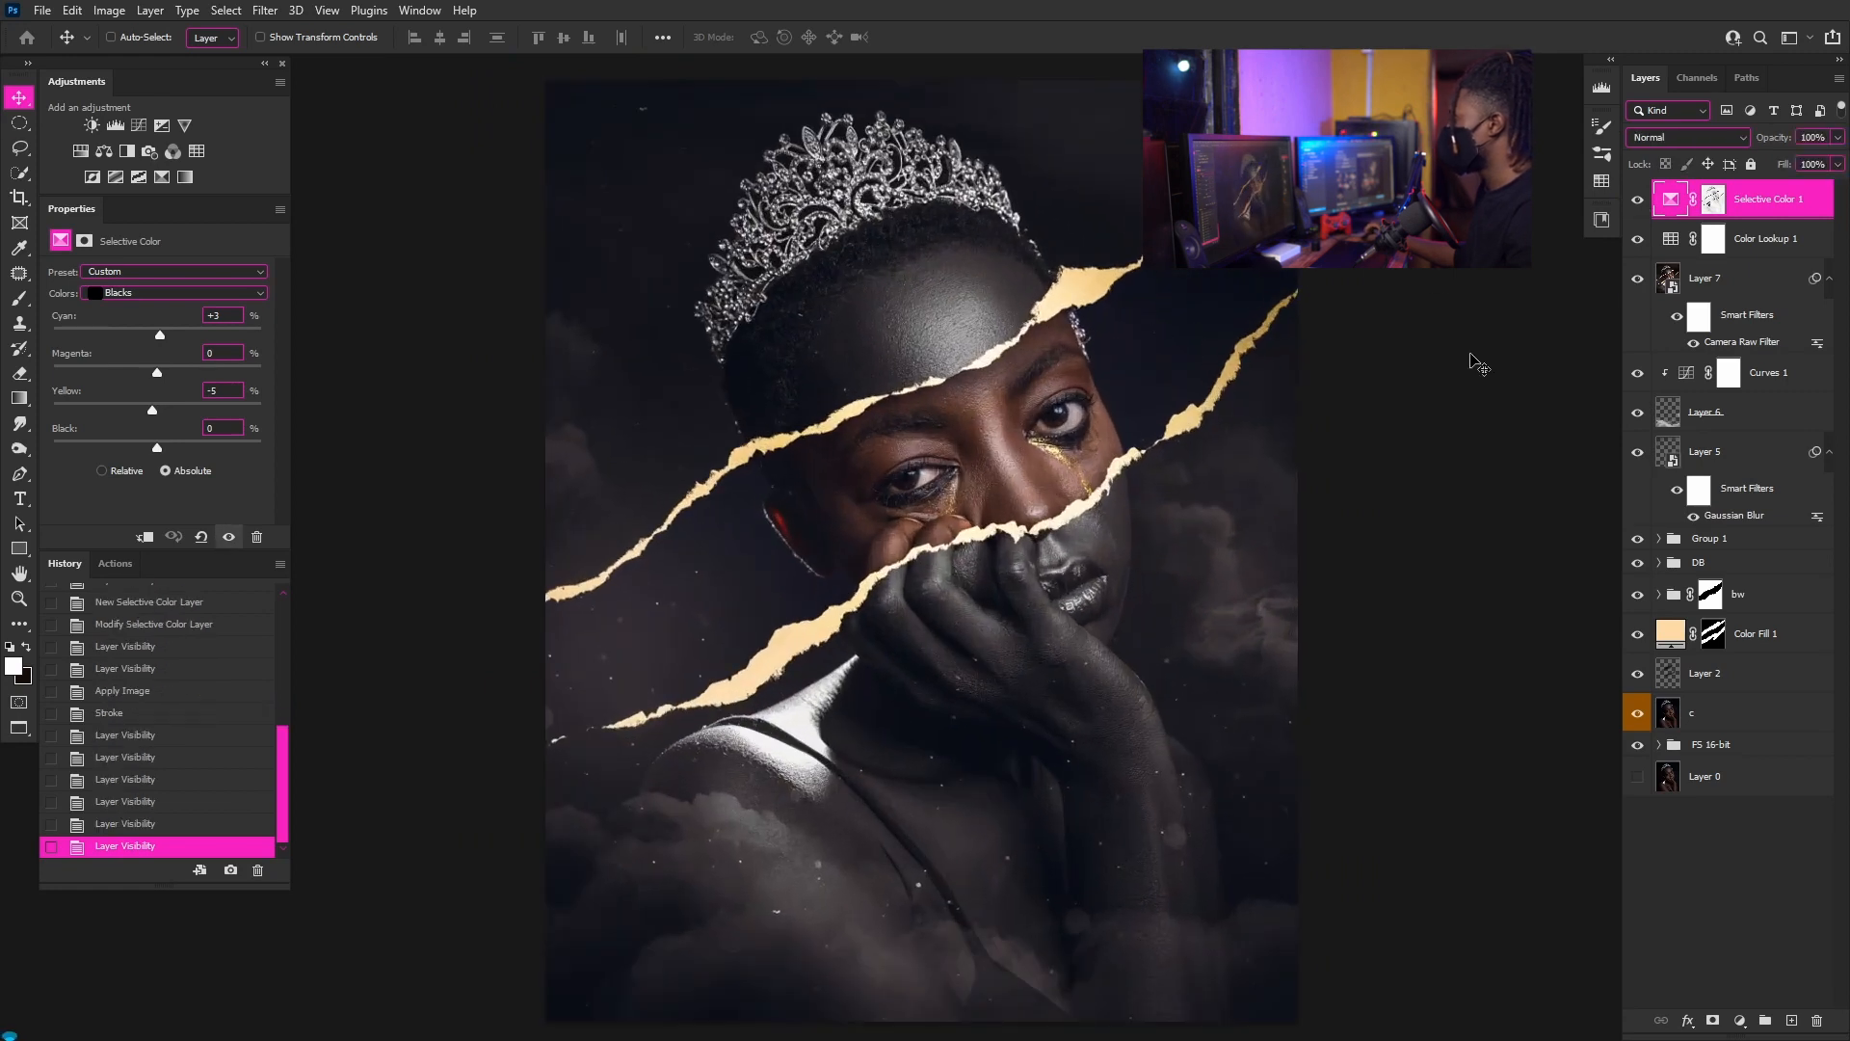
click(1639, 202)
click(1639, 202)
scroll(1305, 403, down, 1)
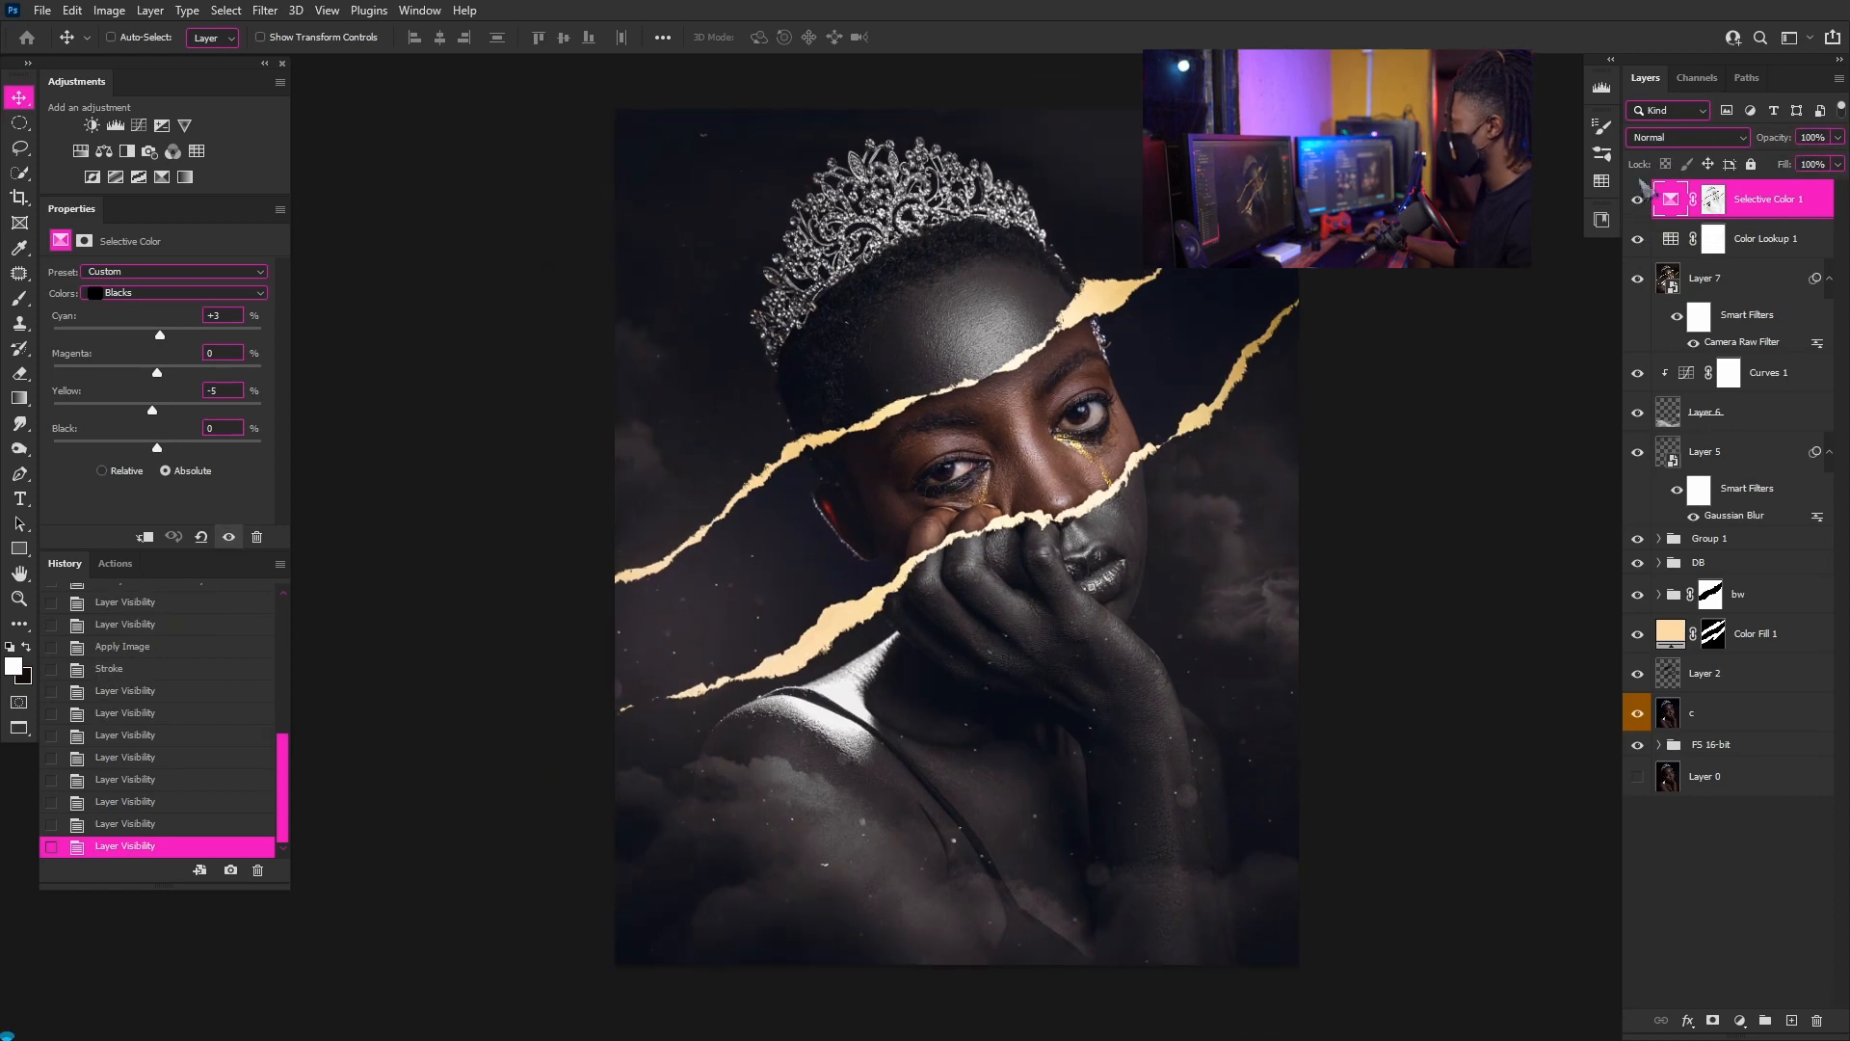
click(1639, 202)
click(1639, 202)
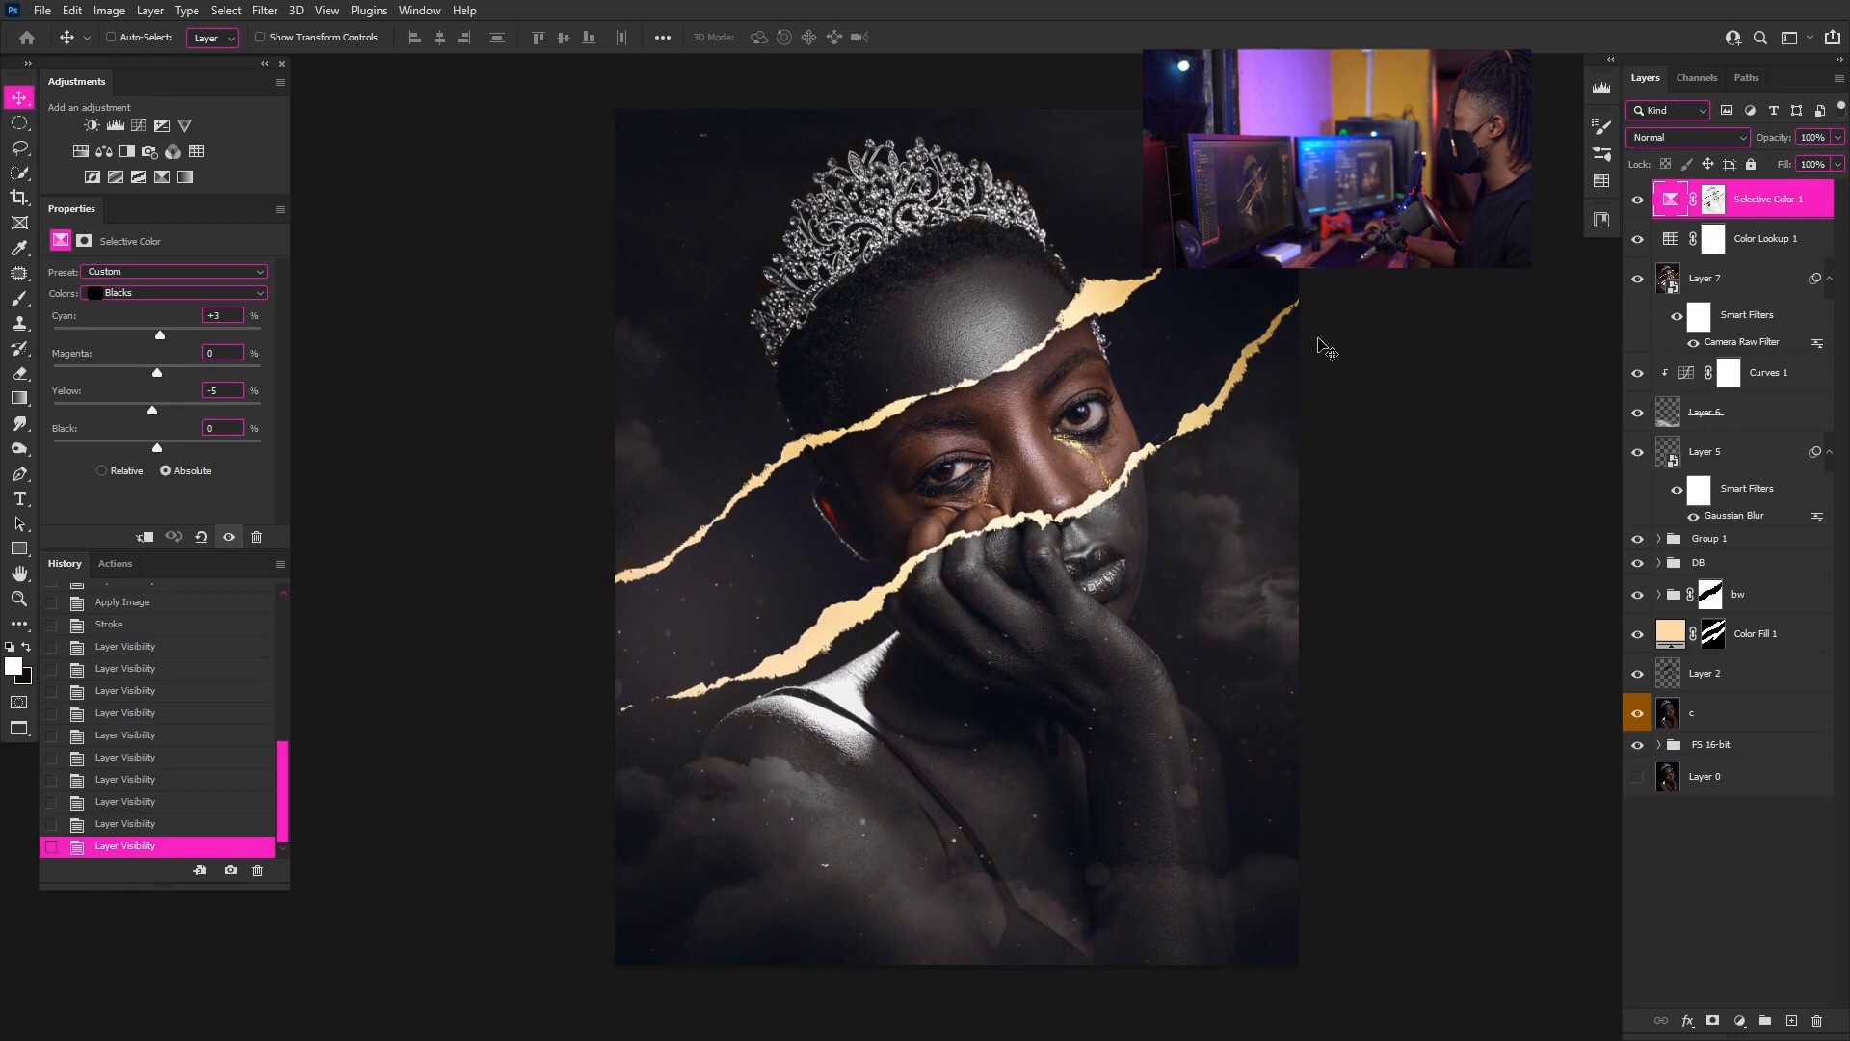
- Add a Curves adjustment layer on top and lower the Blue curve's midtones to Input 138, Output 124
scroll(1321, 345, up, 1)
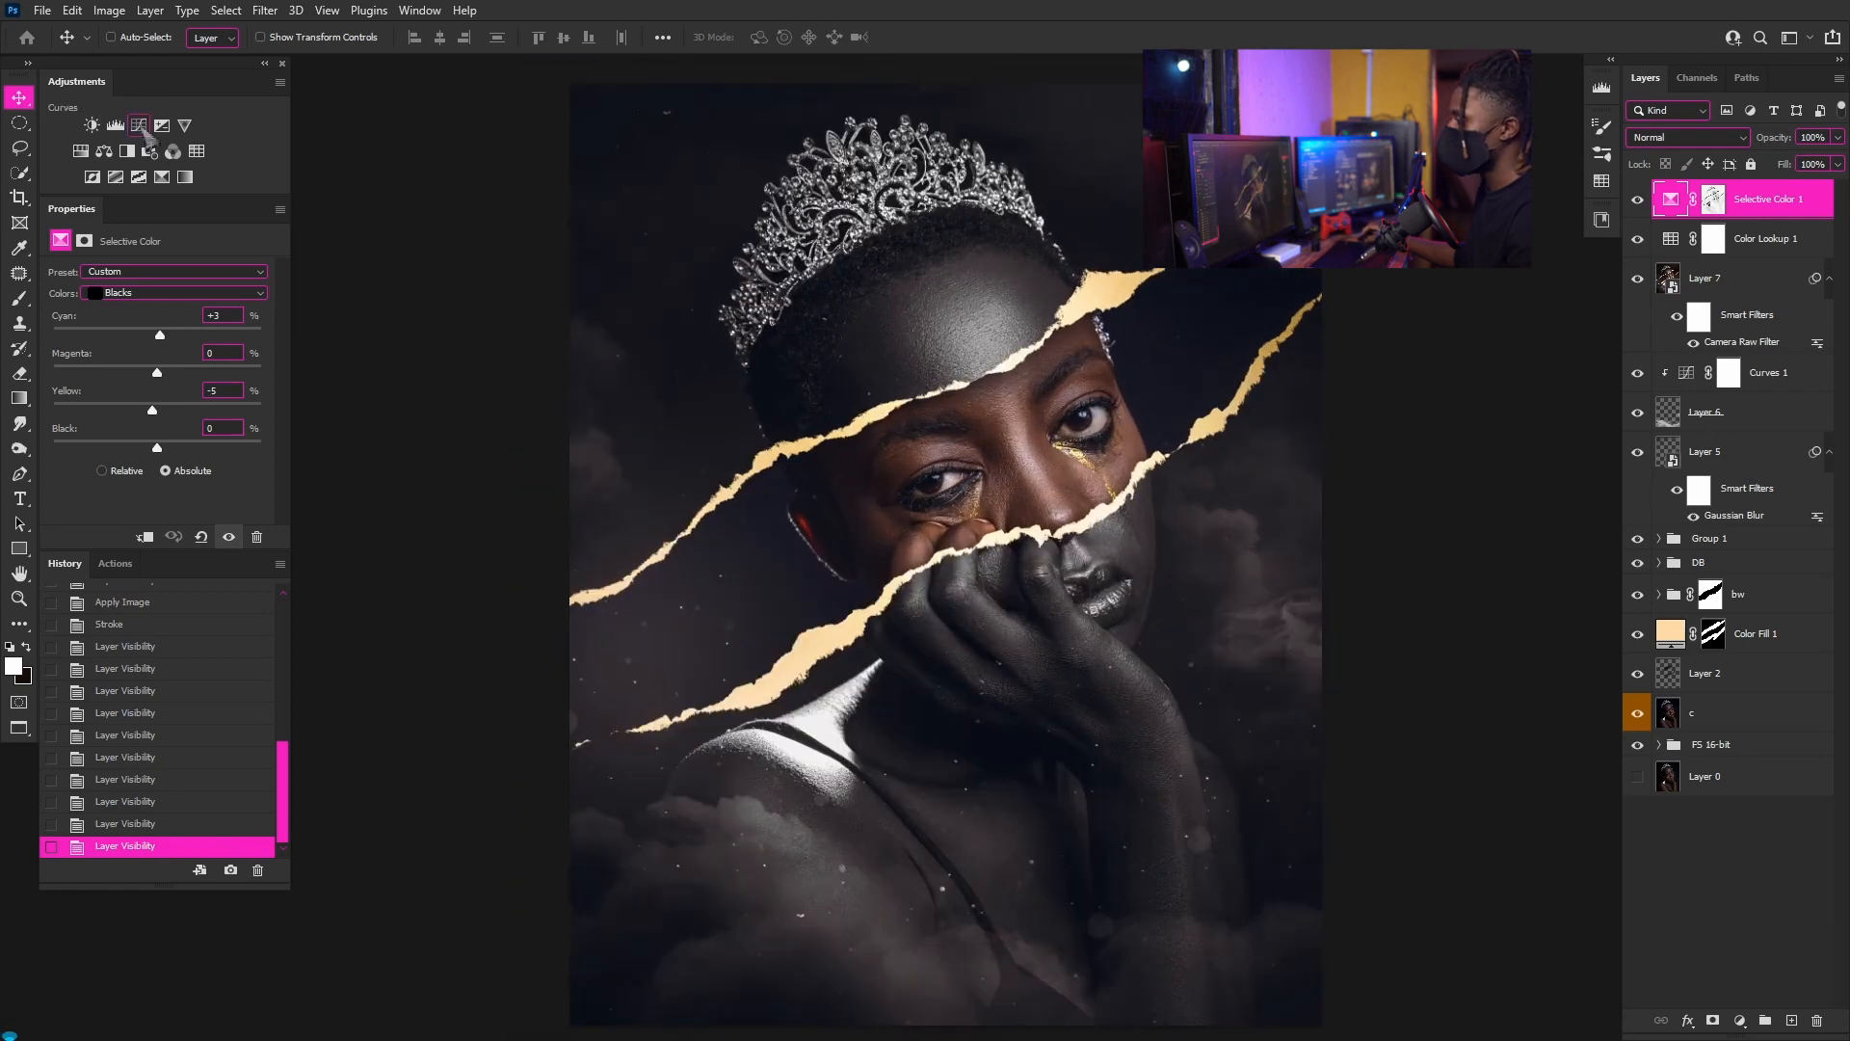
click(139, 125)
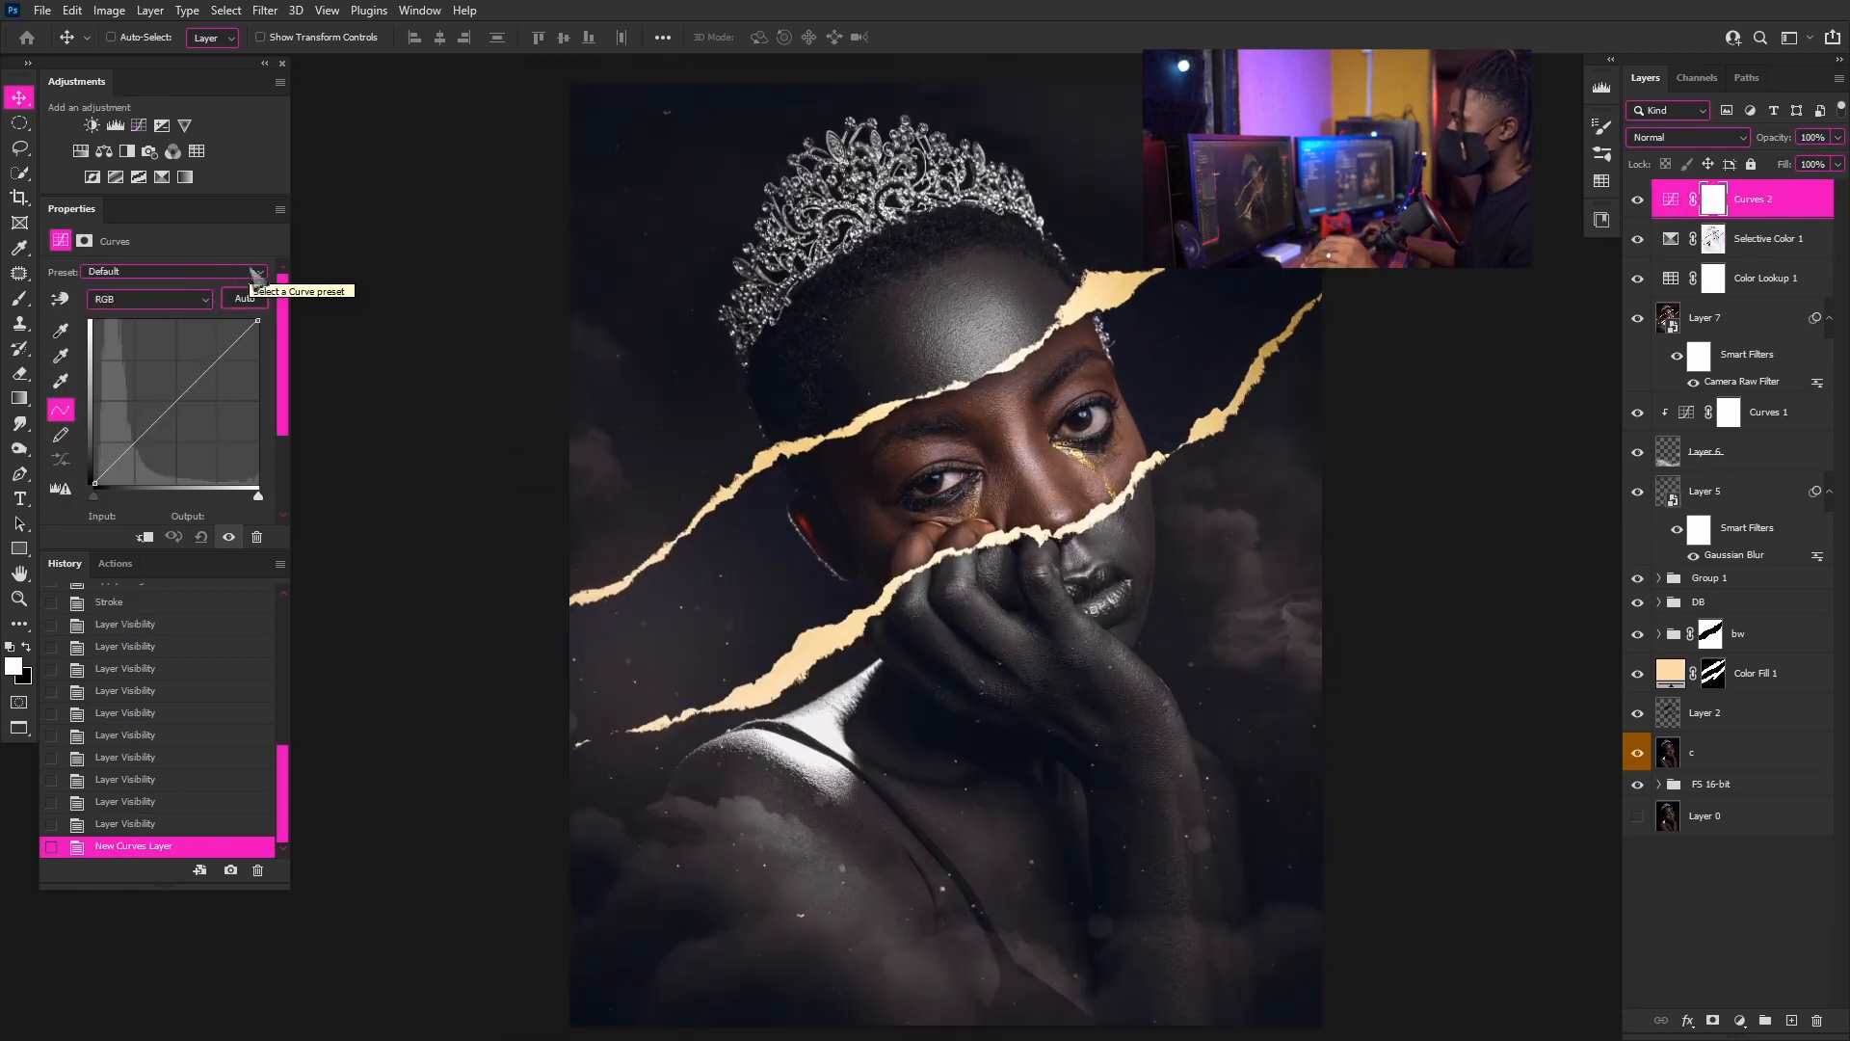
click(252, 272)
click(284, 294)
click(203, 300)
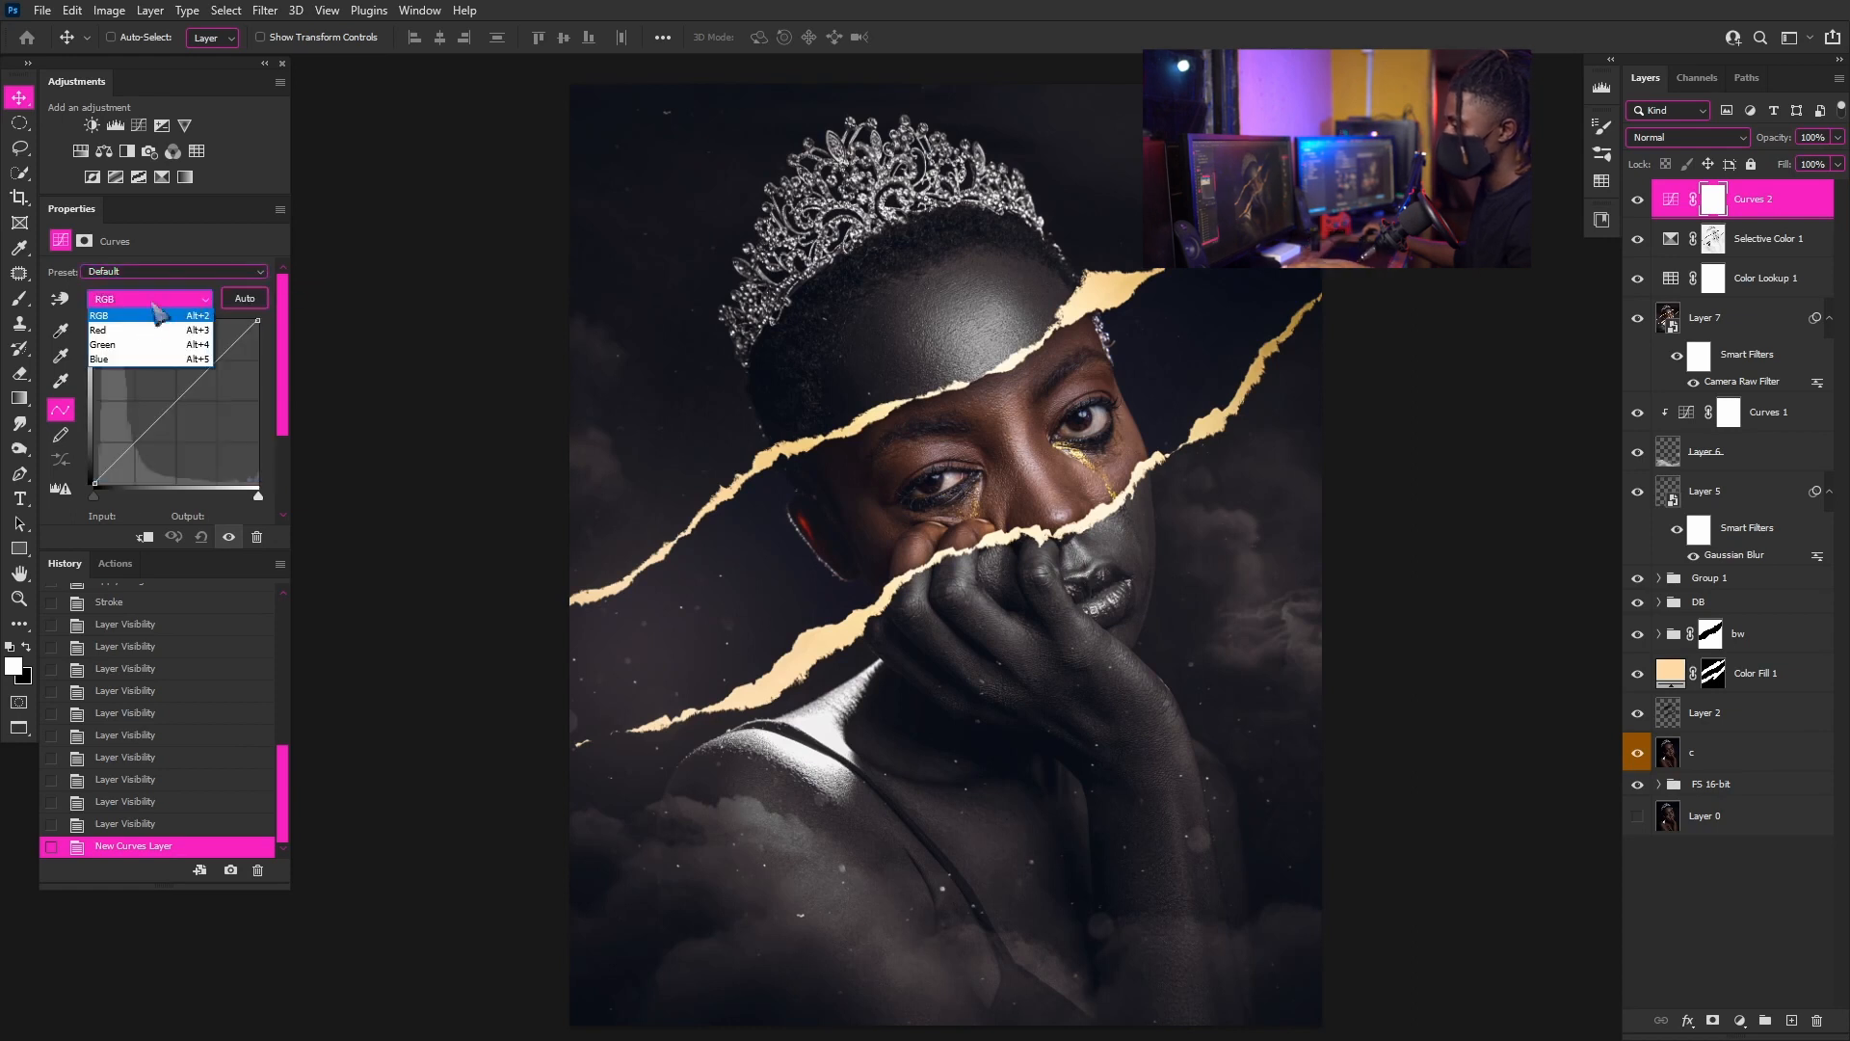
click(145, 359)
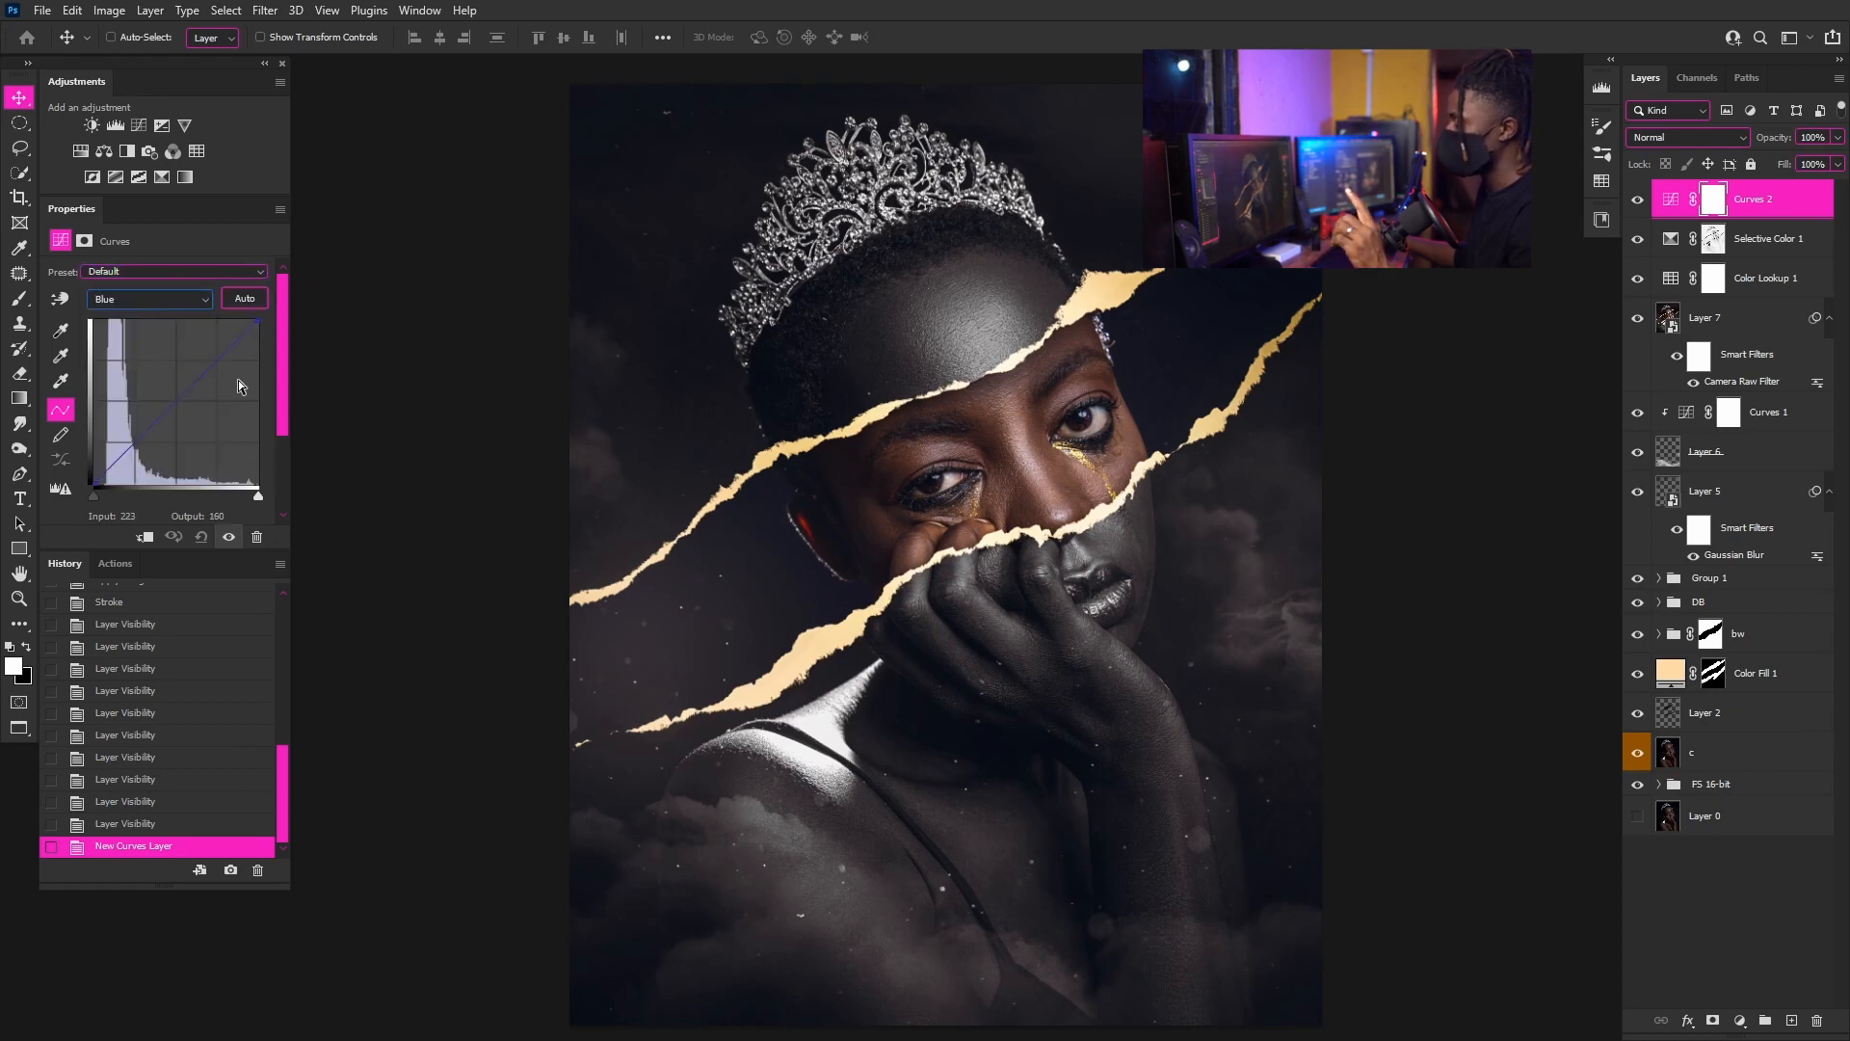
drag(174, 403, 182, 403)
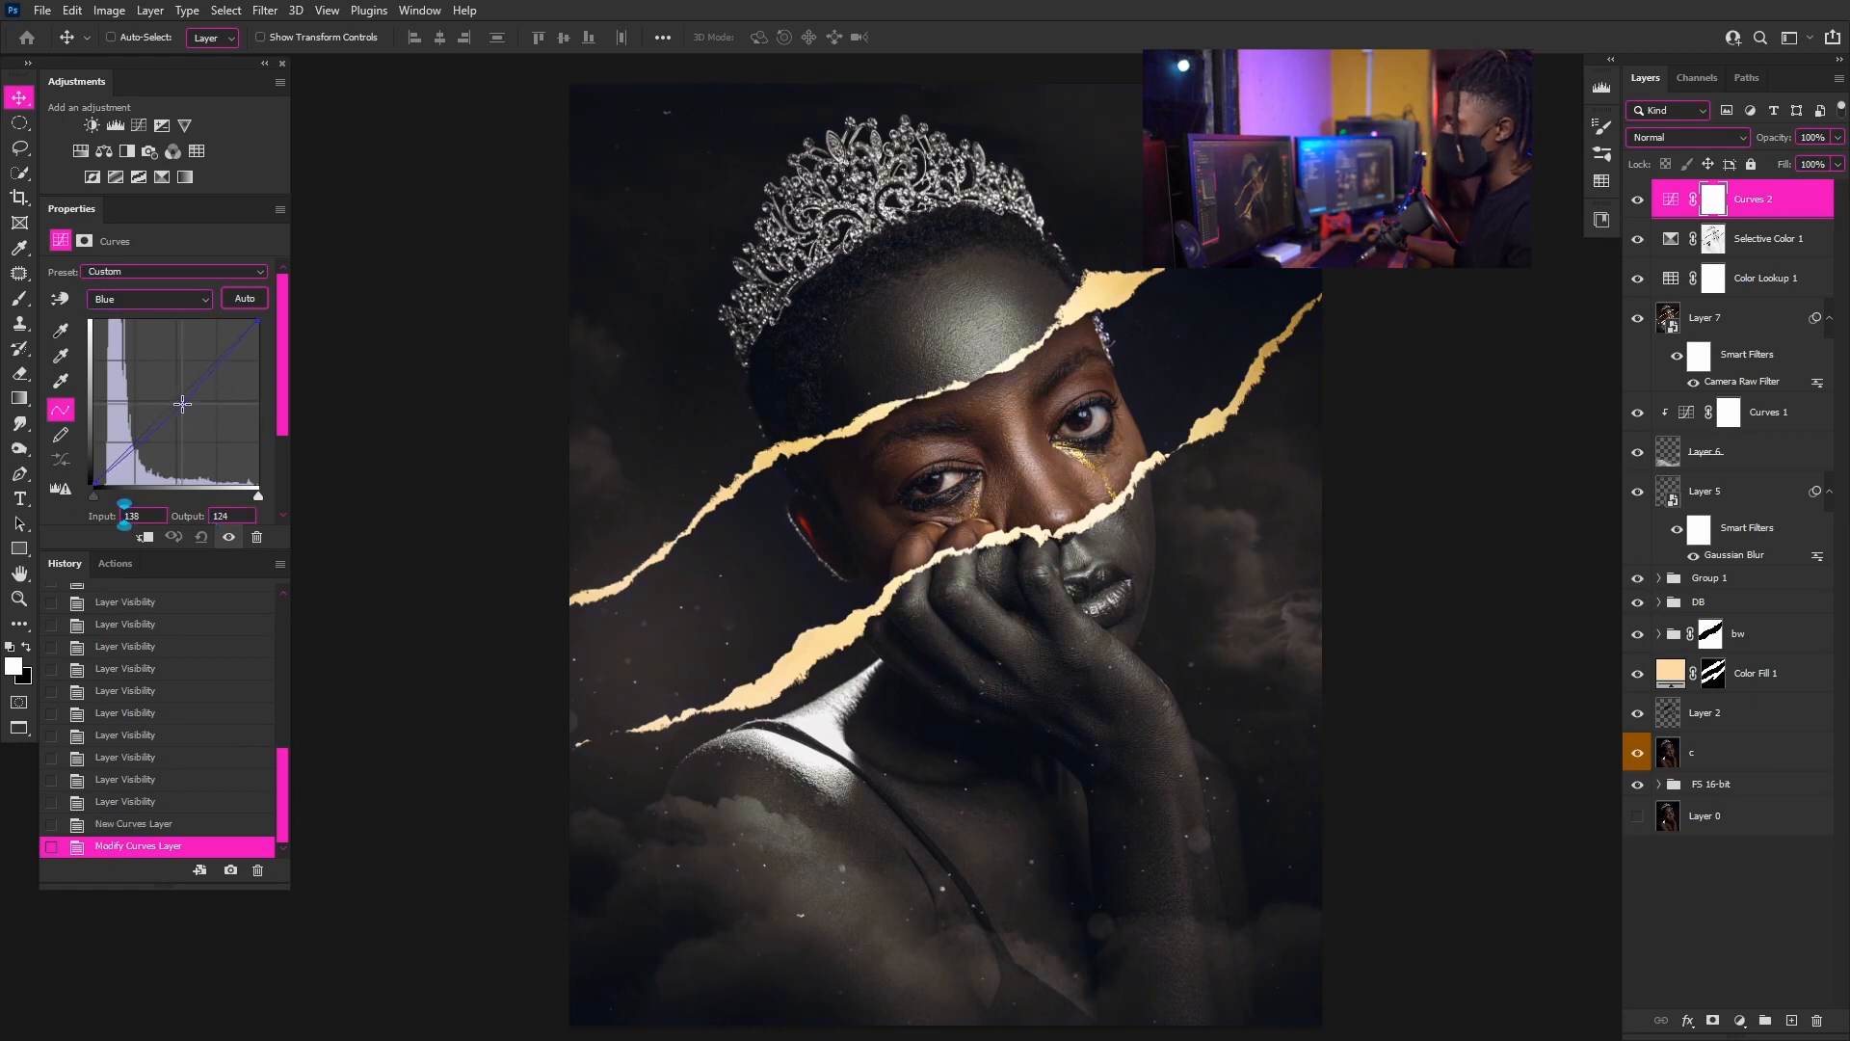
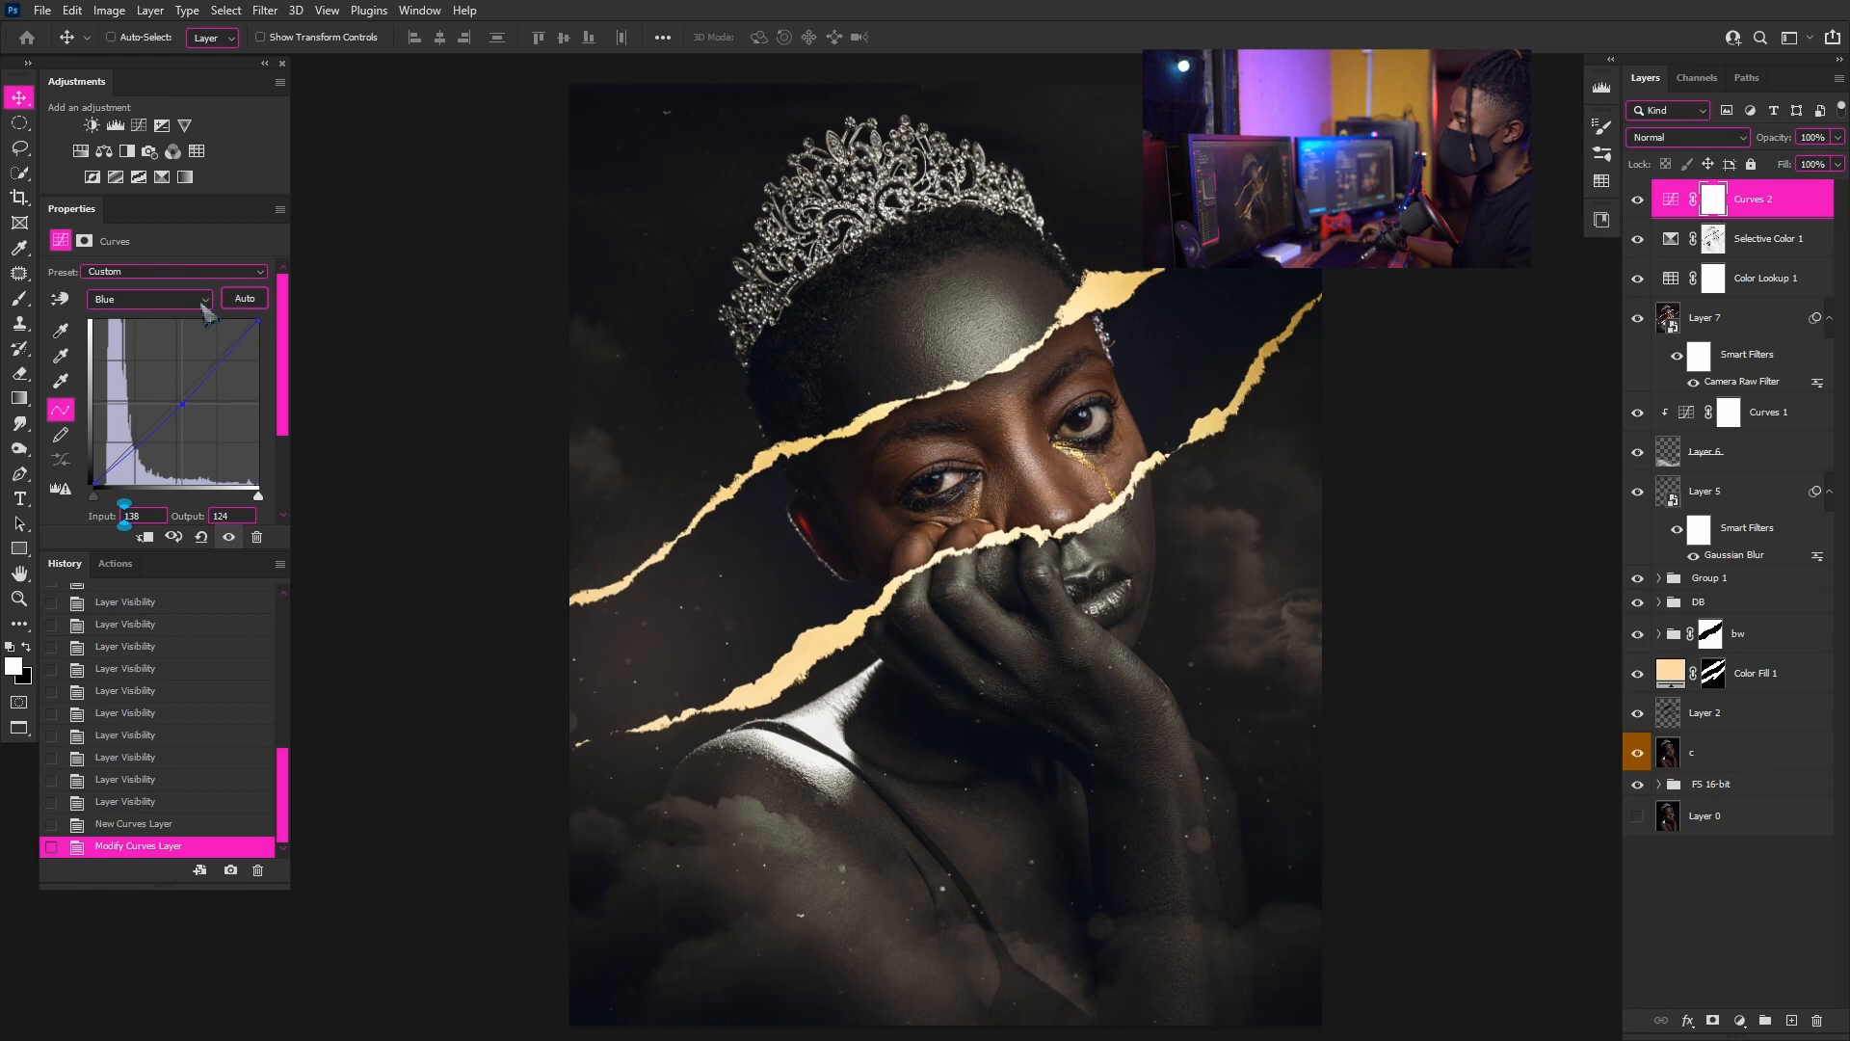
- Raise the Red curve's midtones on the new Curves layer to about Input 121, Output 131
click(205, 309)
click(144, 319)
drag(177, 401, 172, 400)
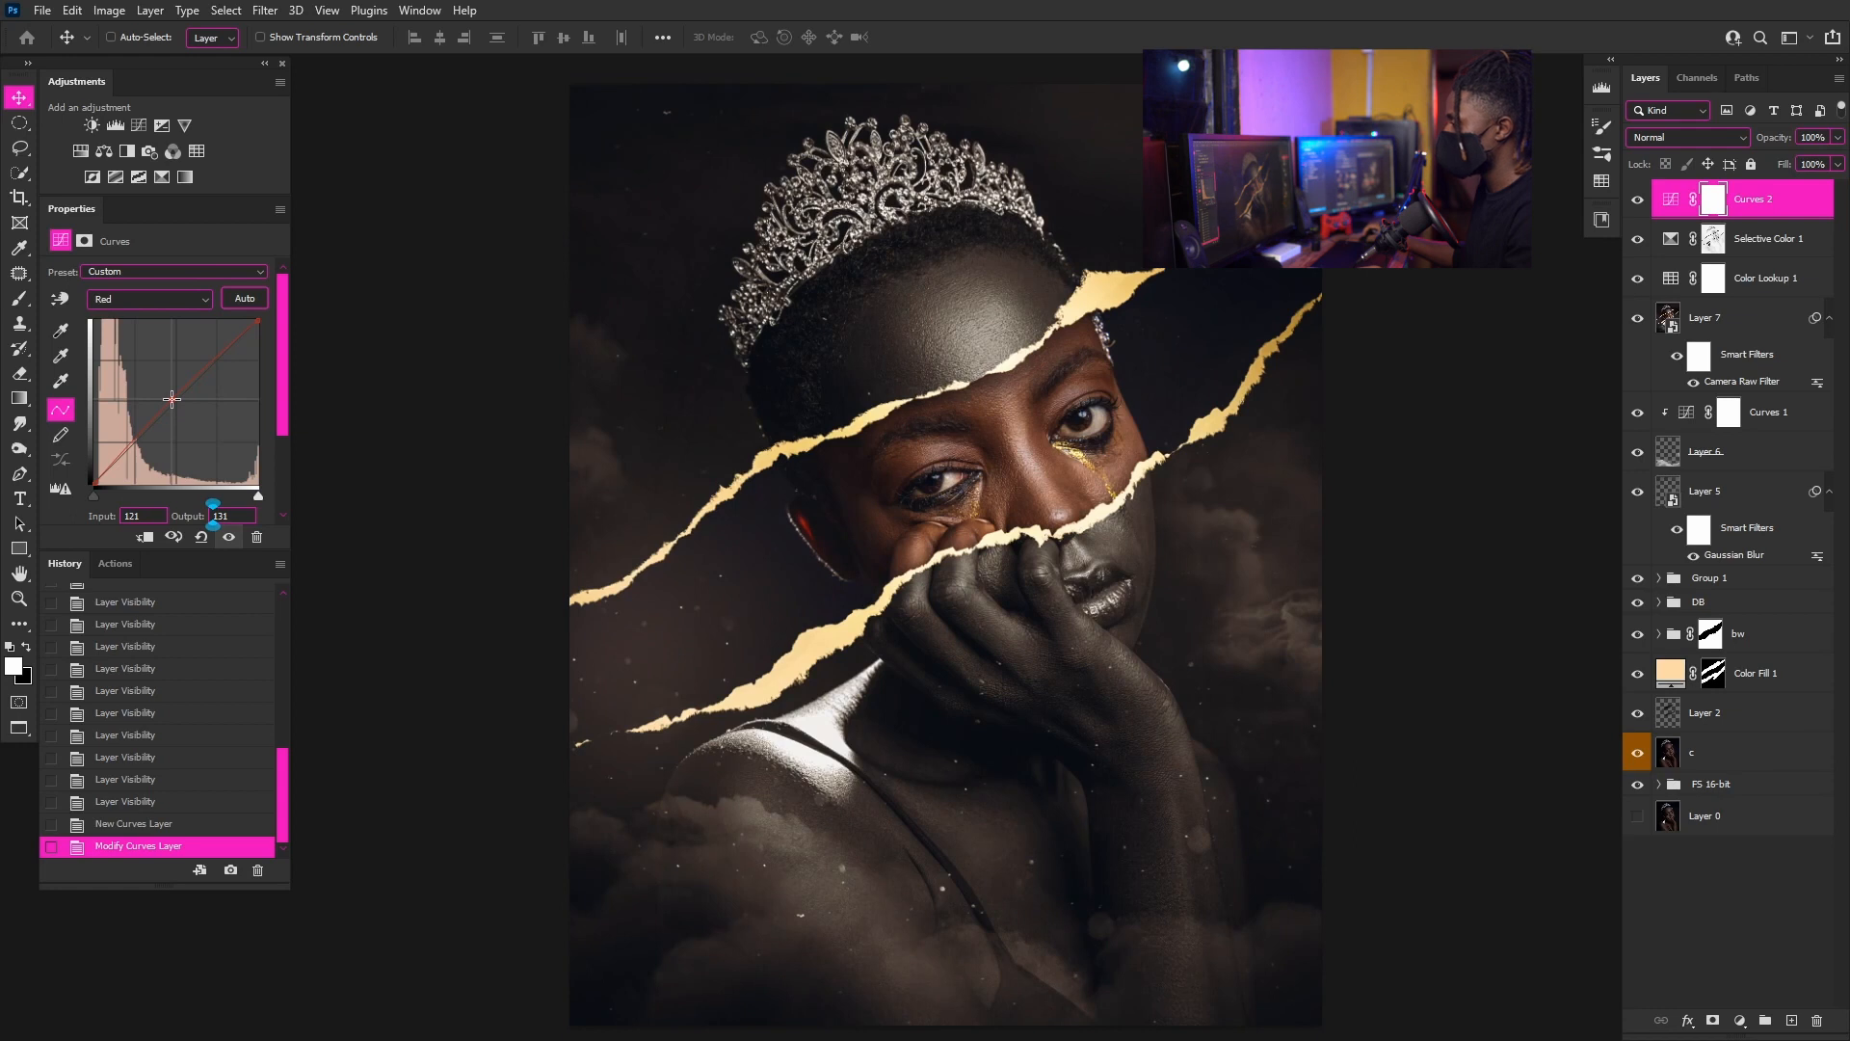
drag(172, 398, 170, 397)
- Select the new Curves layer's mask and examine the warm grading across the portrait at several magnifications
click(1714, 199)
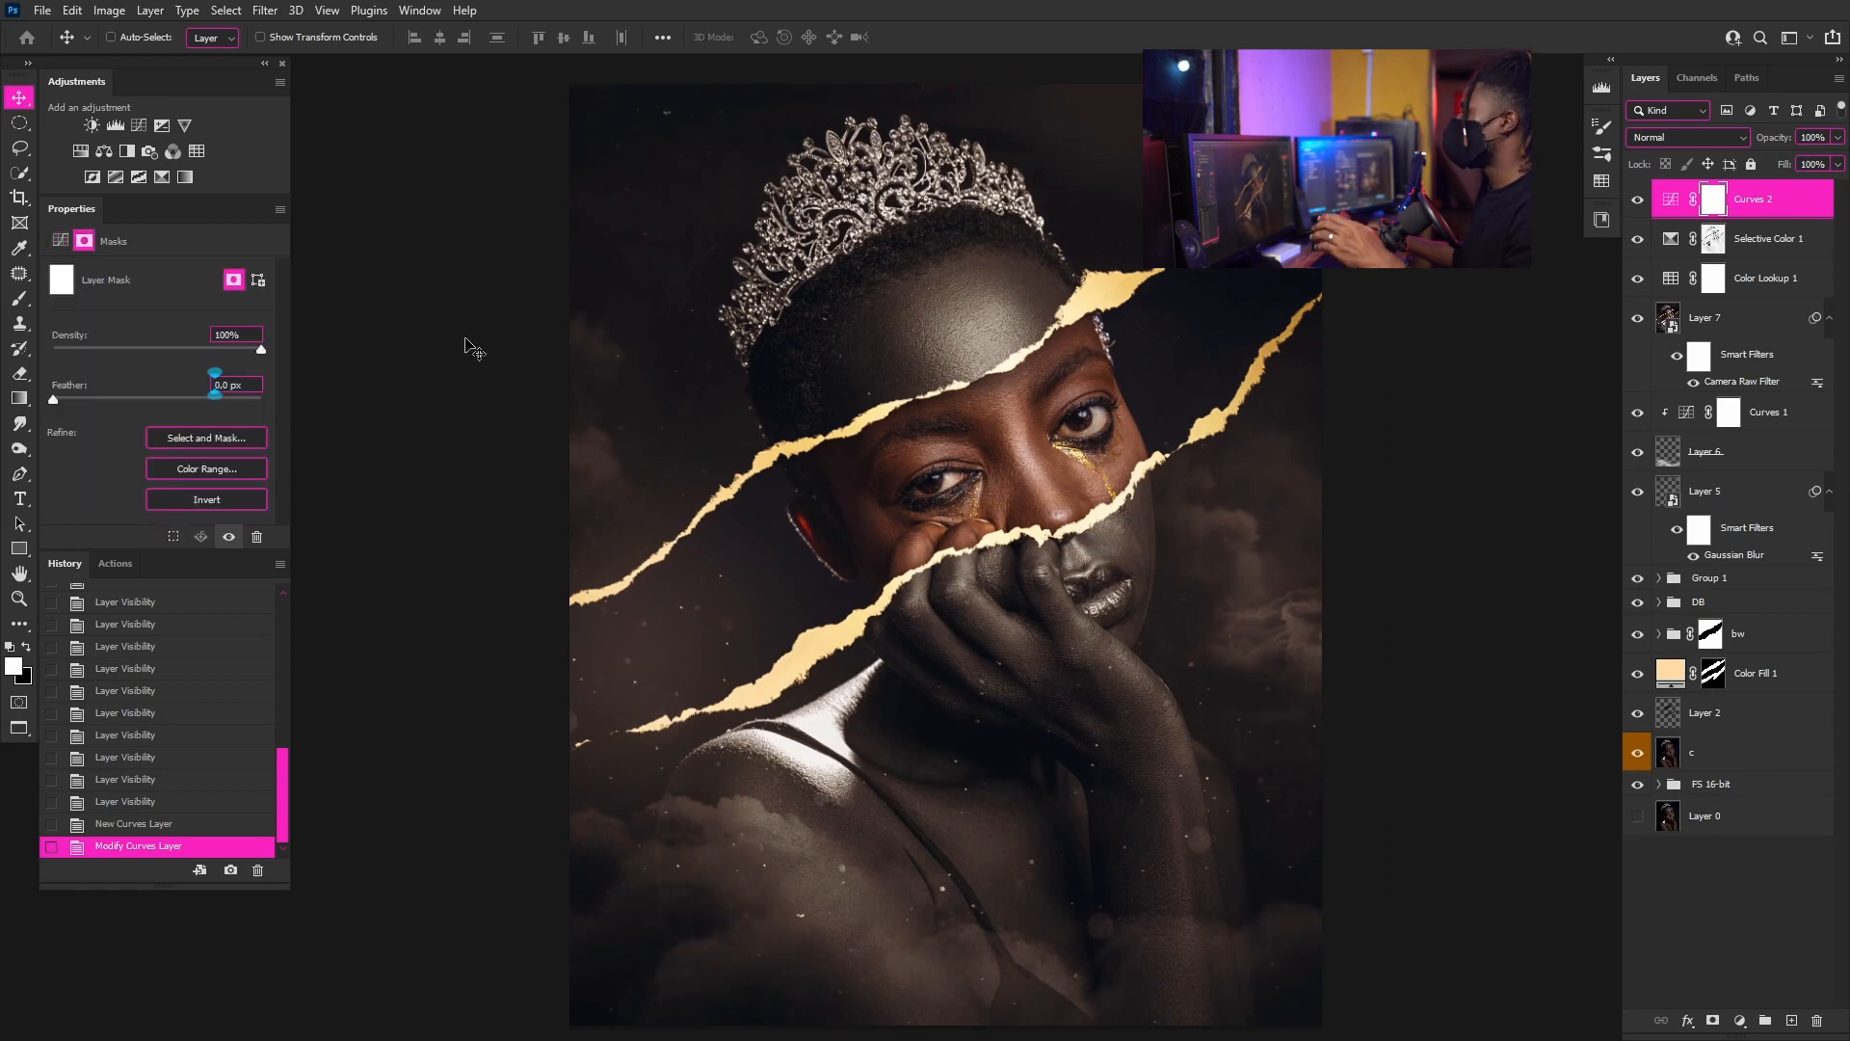
scroll(1169, 453, down, 5)
scroll(1140, 435, up, 4)
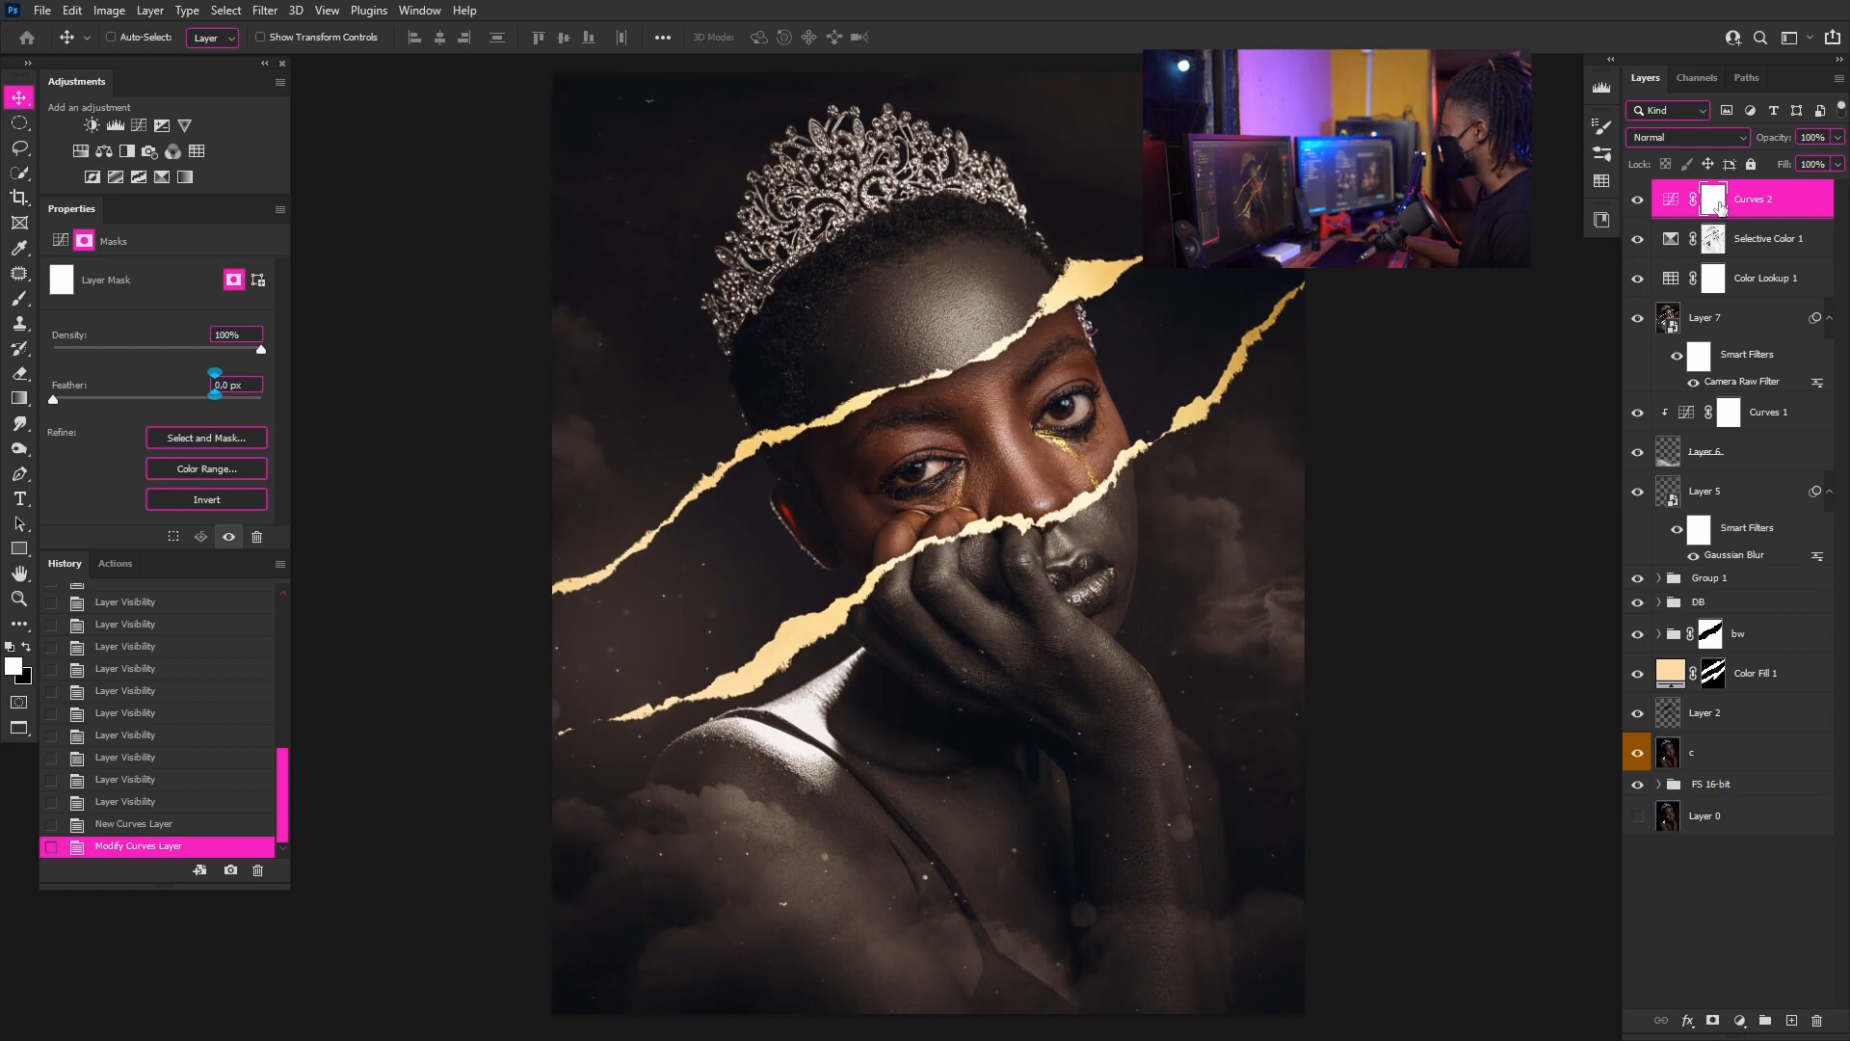
key(ctrl+minus)
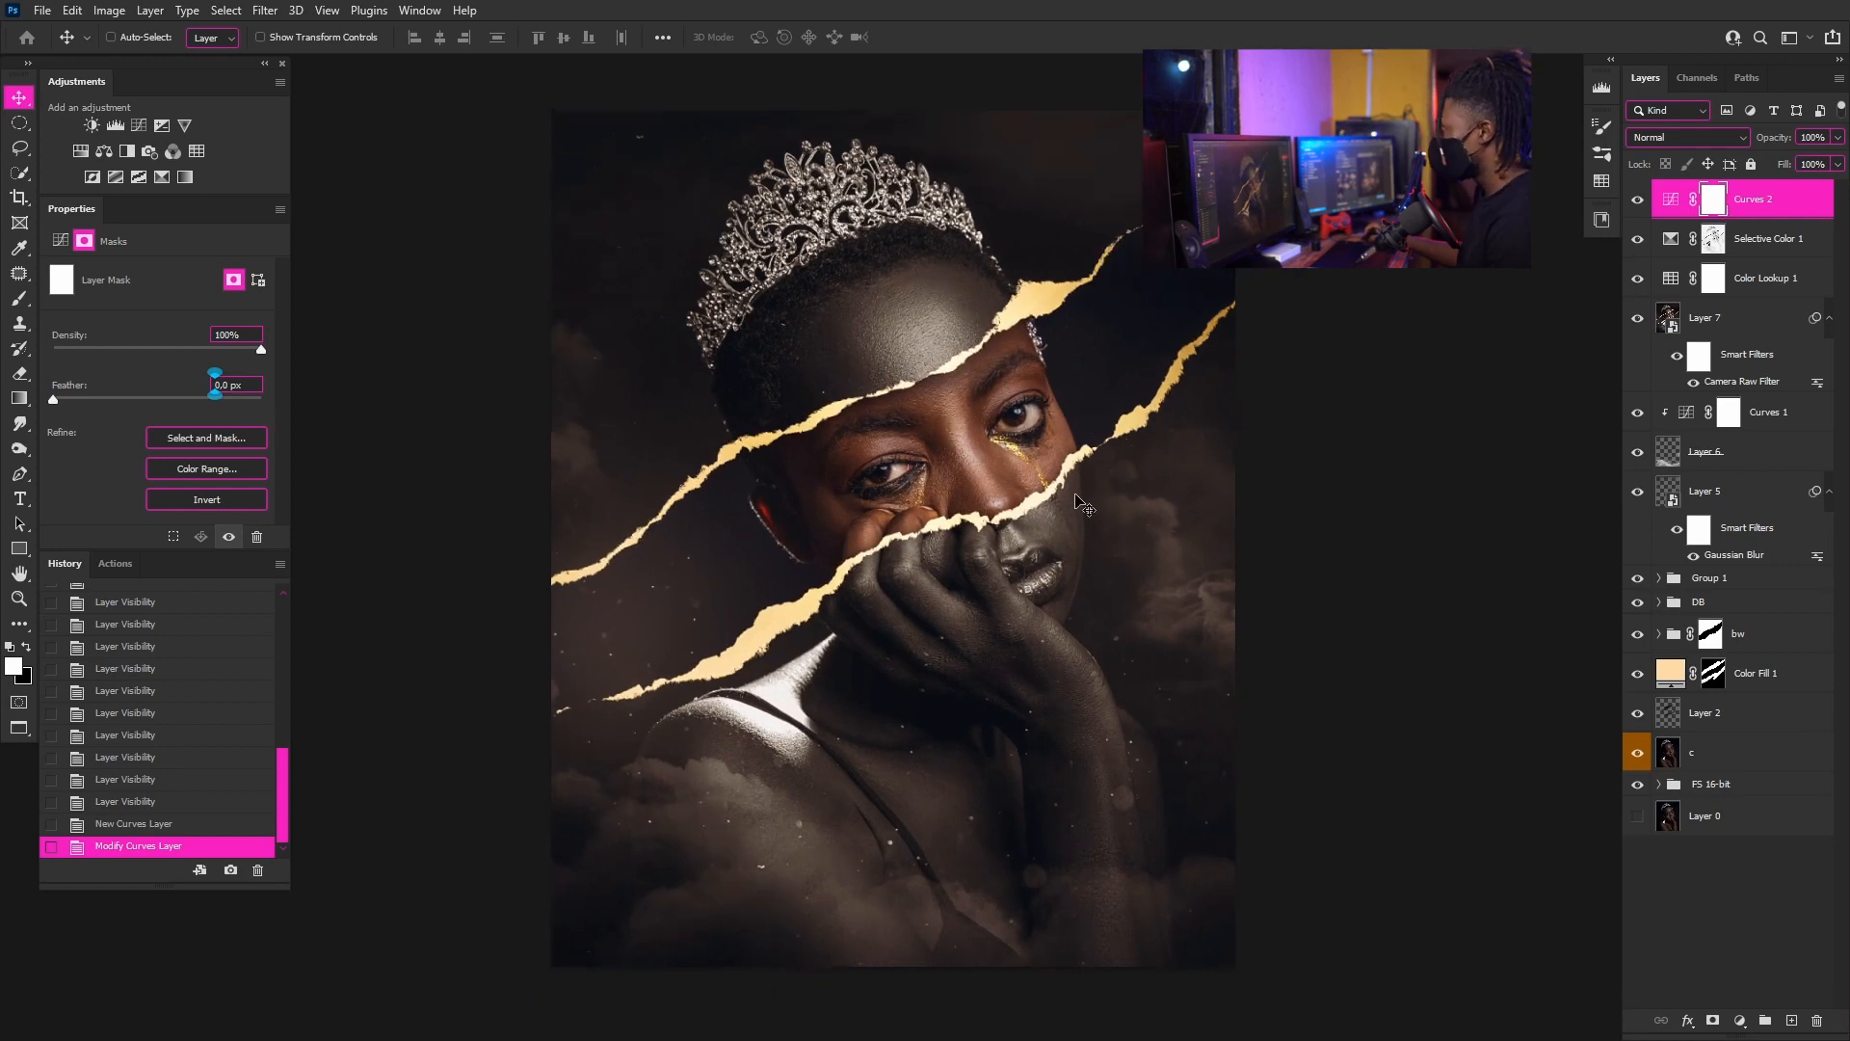
scroll(940, 493, down, 3)
scroll(939, 490, up, 5)
scroll(875, 442, down, 2)
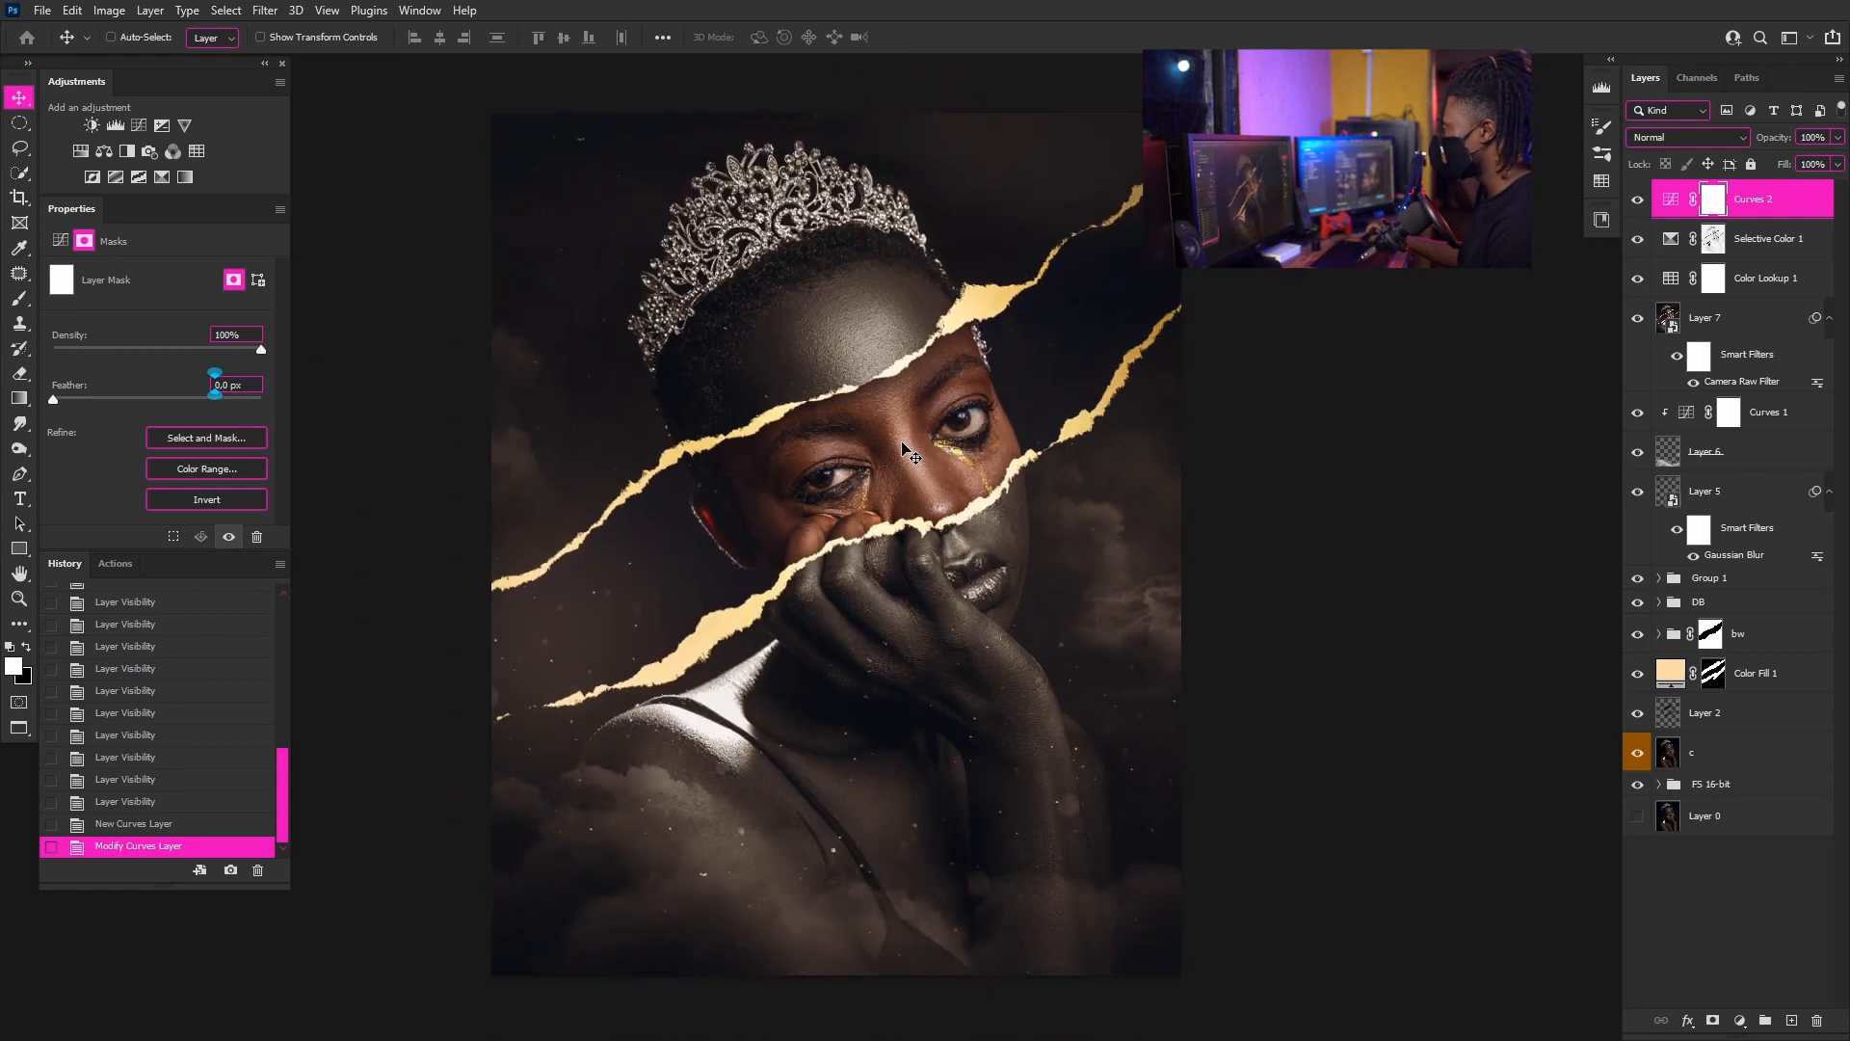
- Replace the Curves 2 layer's mask with a copy of the Selective Color mask and invert the copy
click(1716, 245)
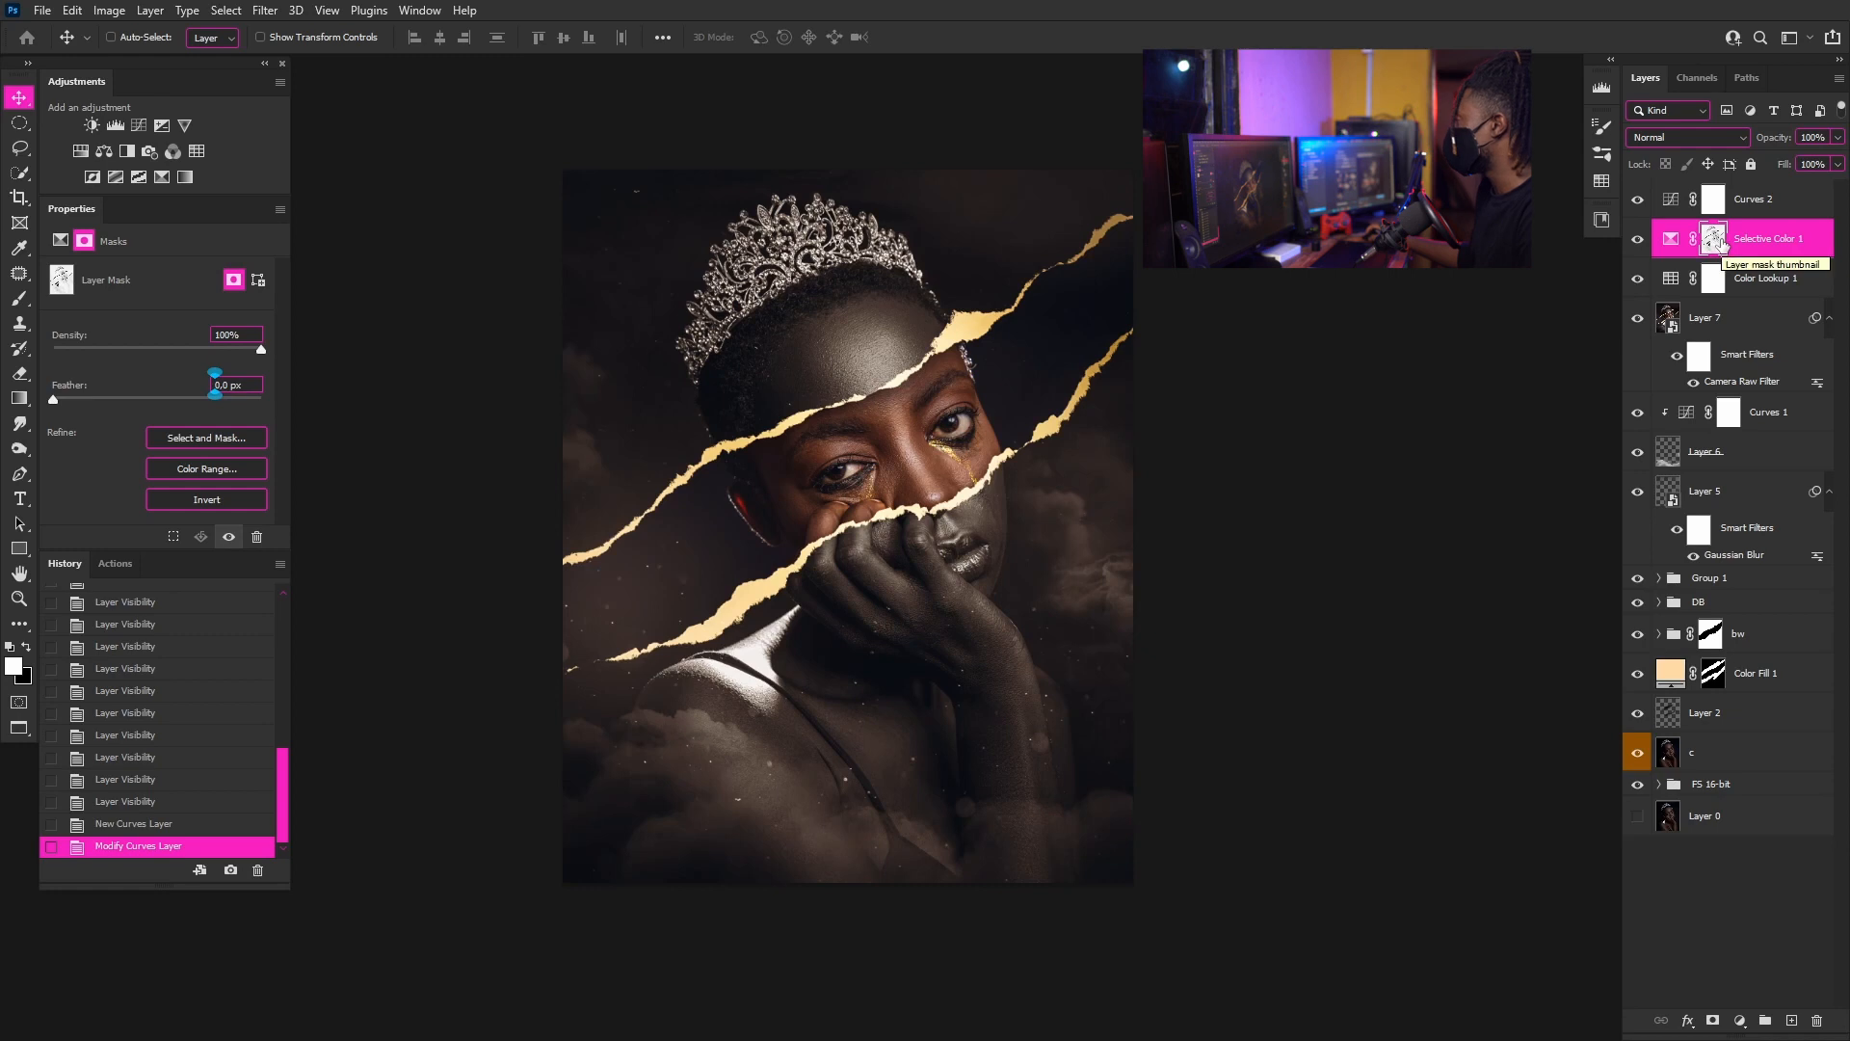
drag(1720, 244, 1719, 202)
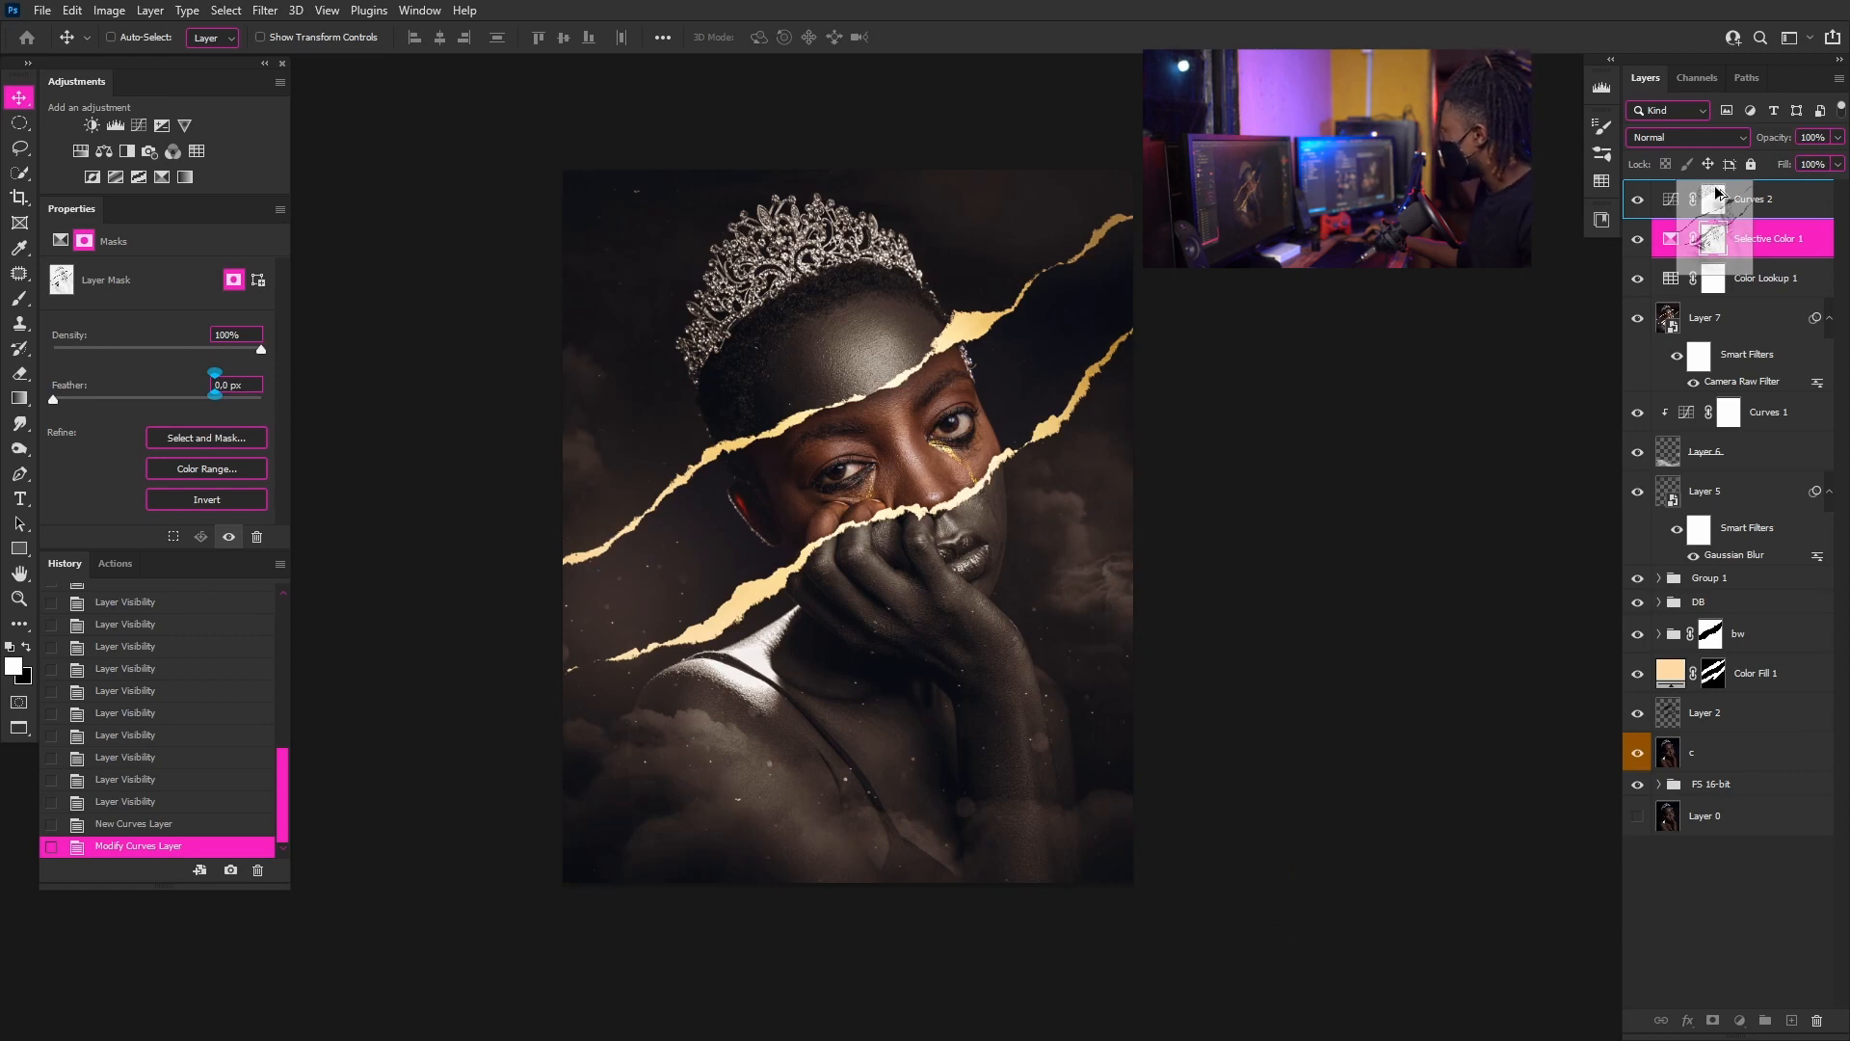
drag(1717, 191, 1718, 192)
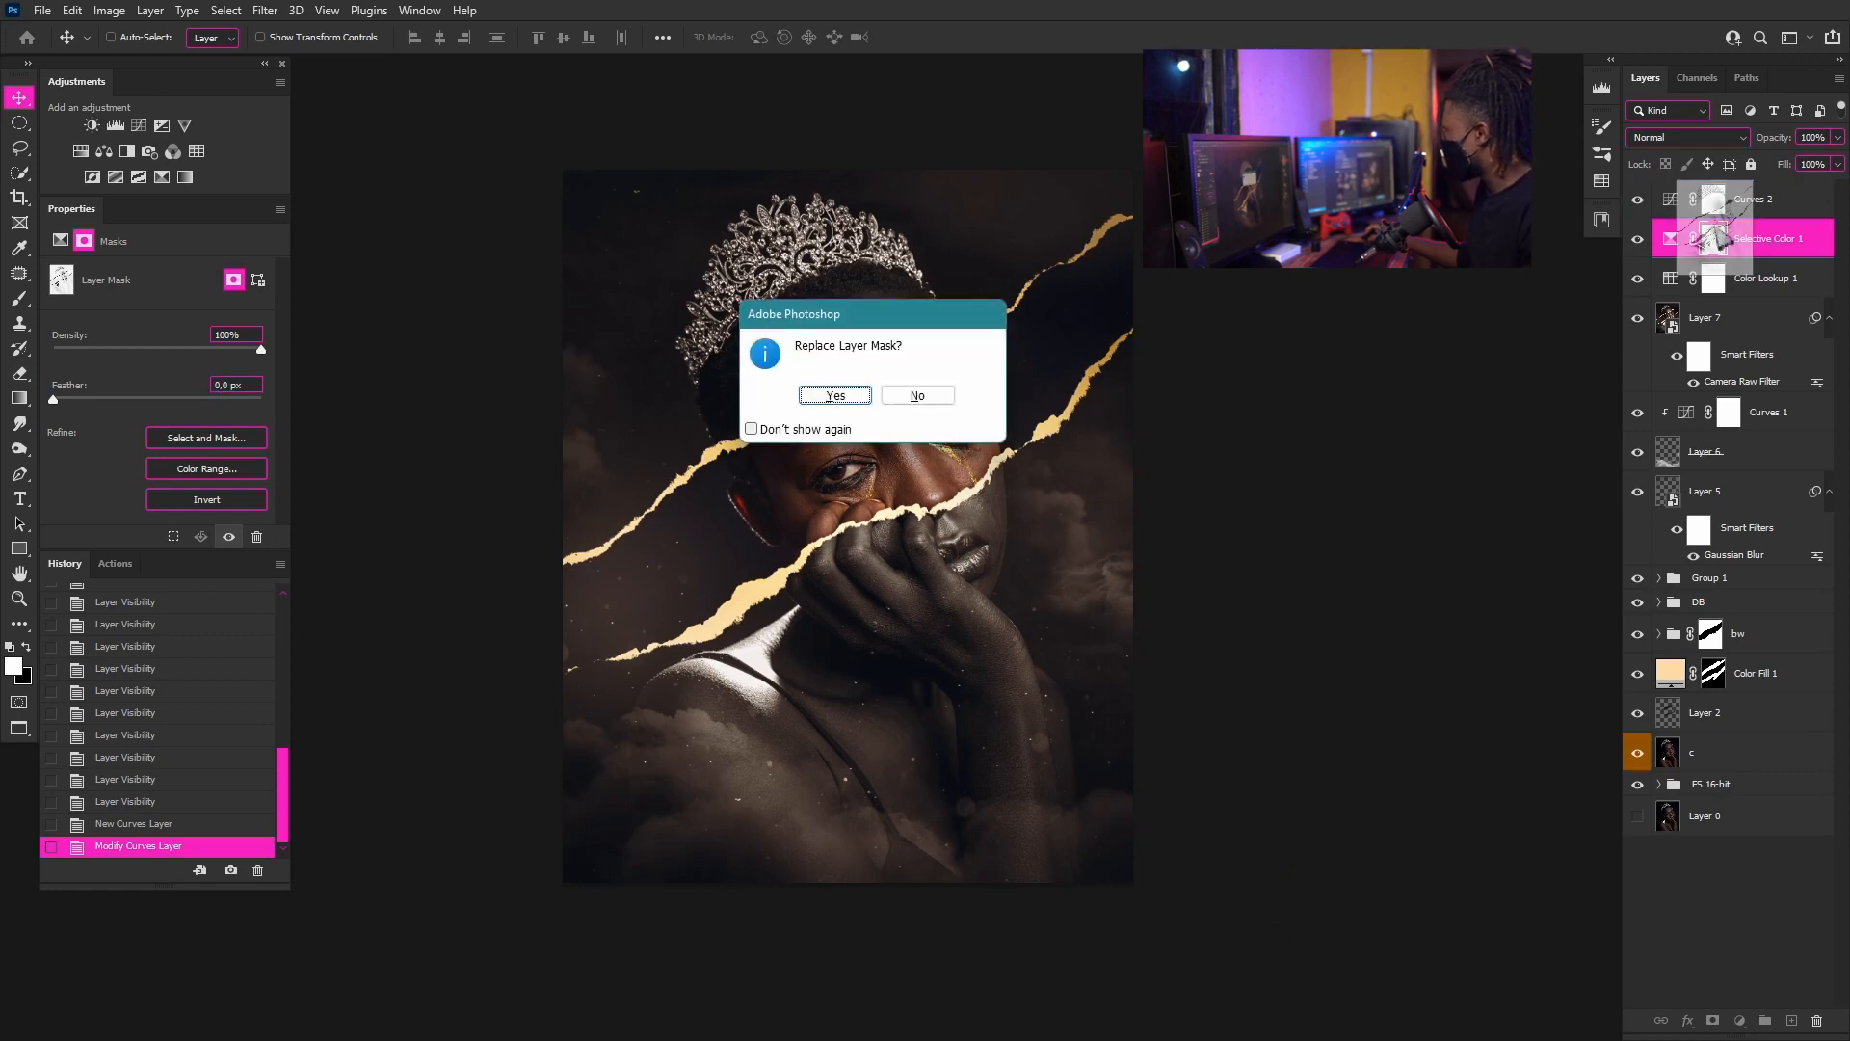
click(836, 398)
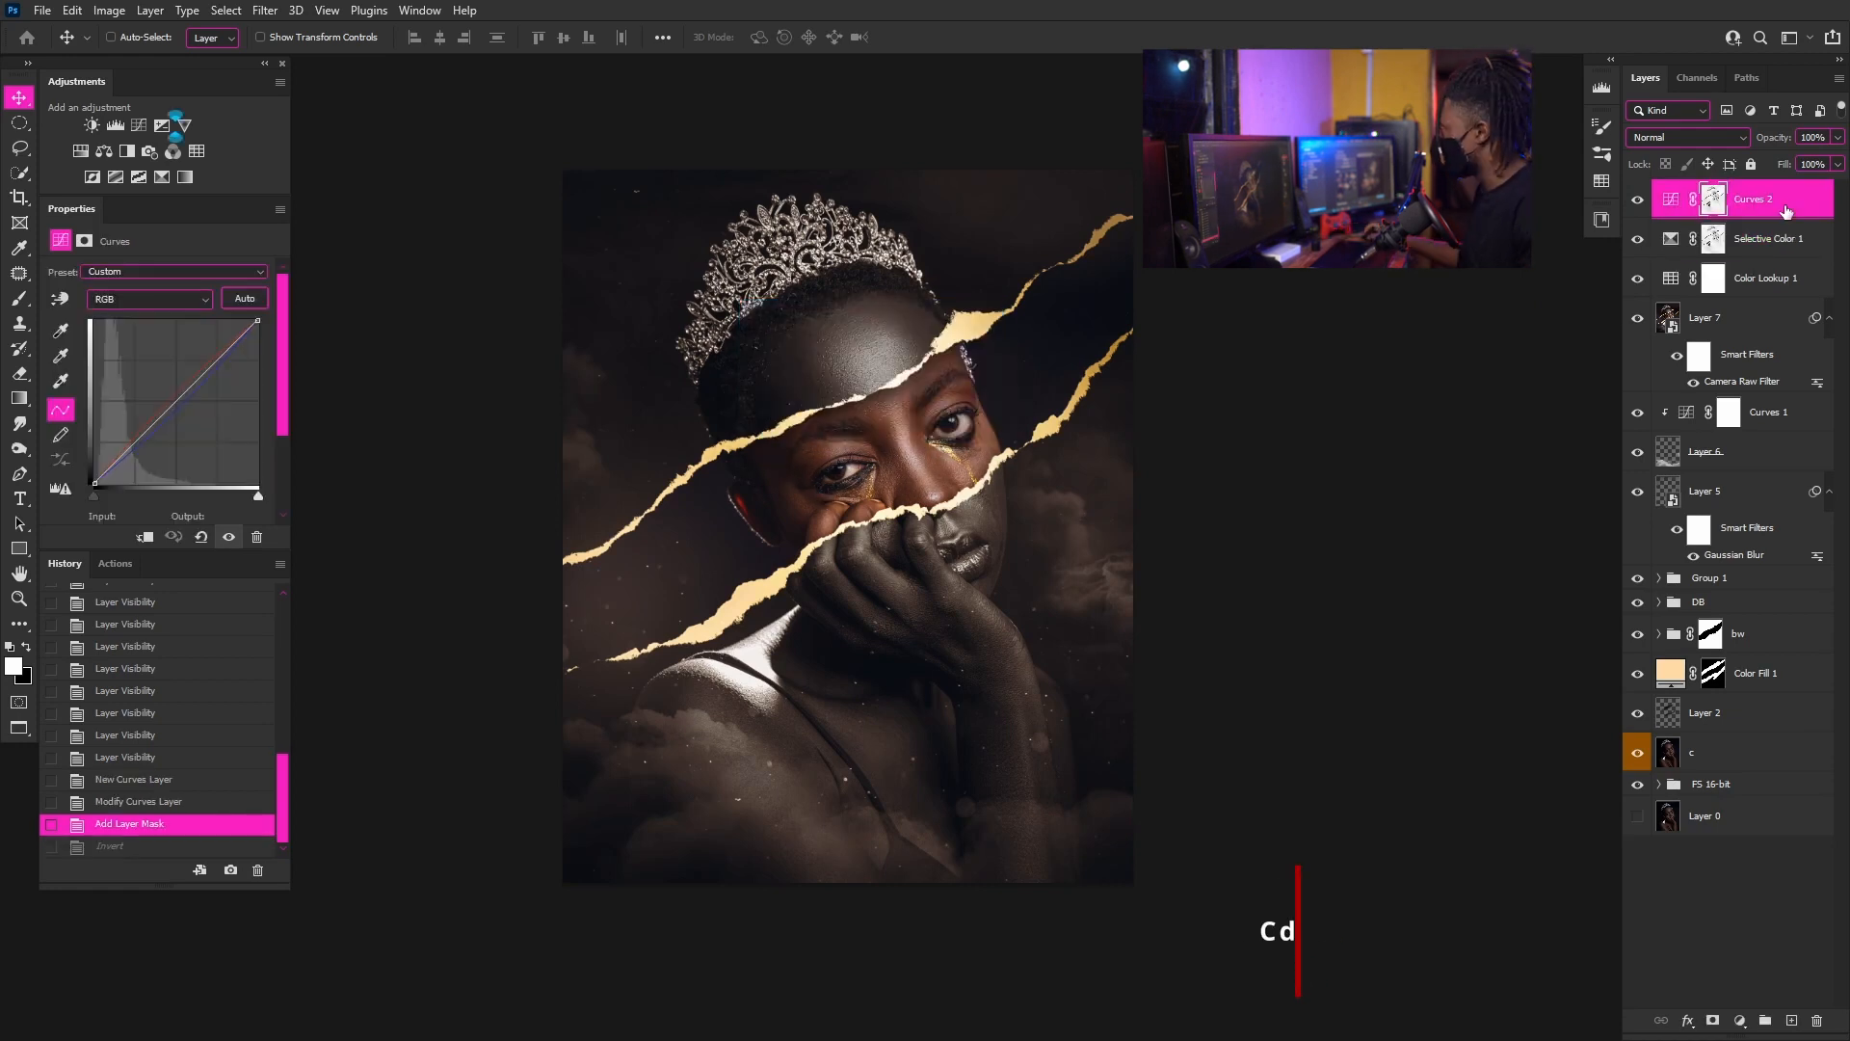
key(ctrl+i)
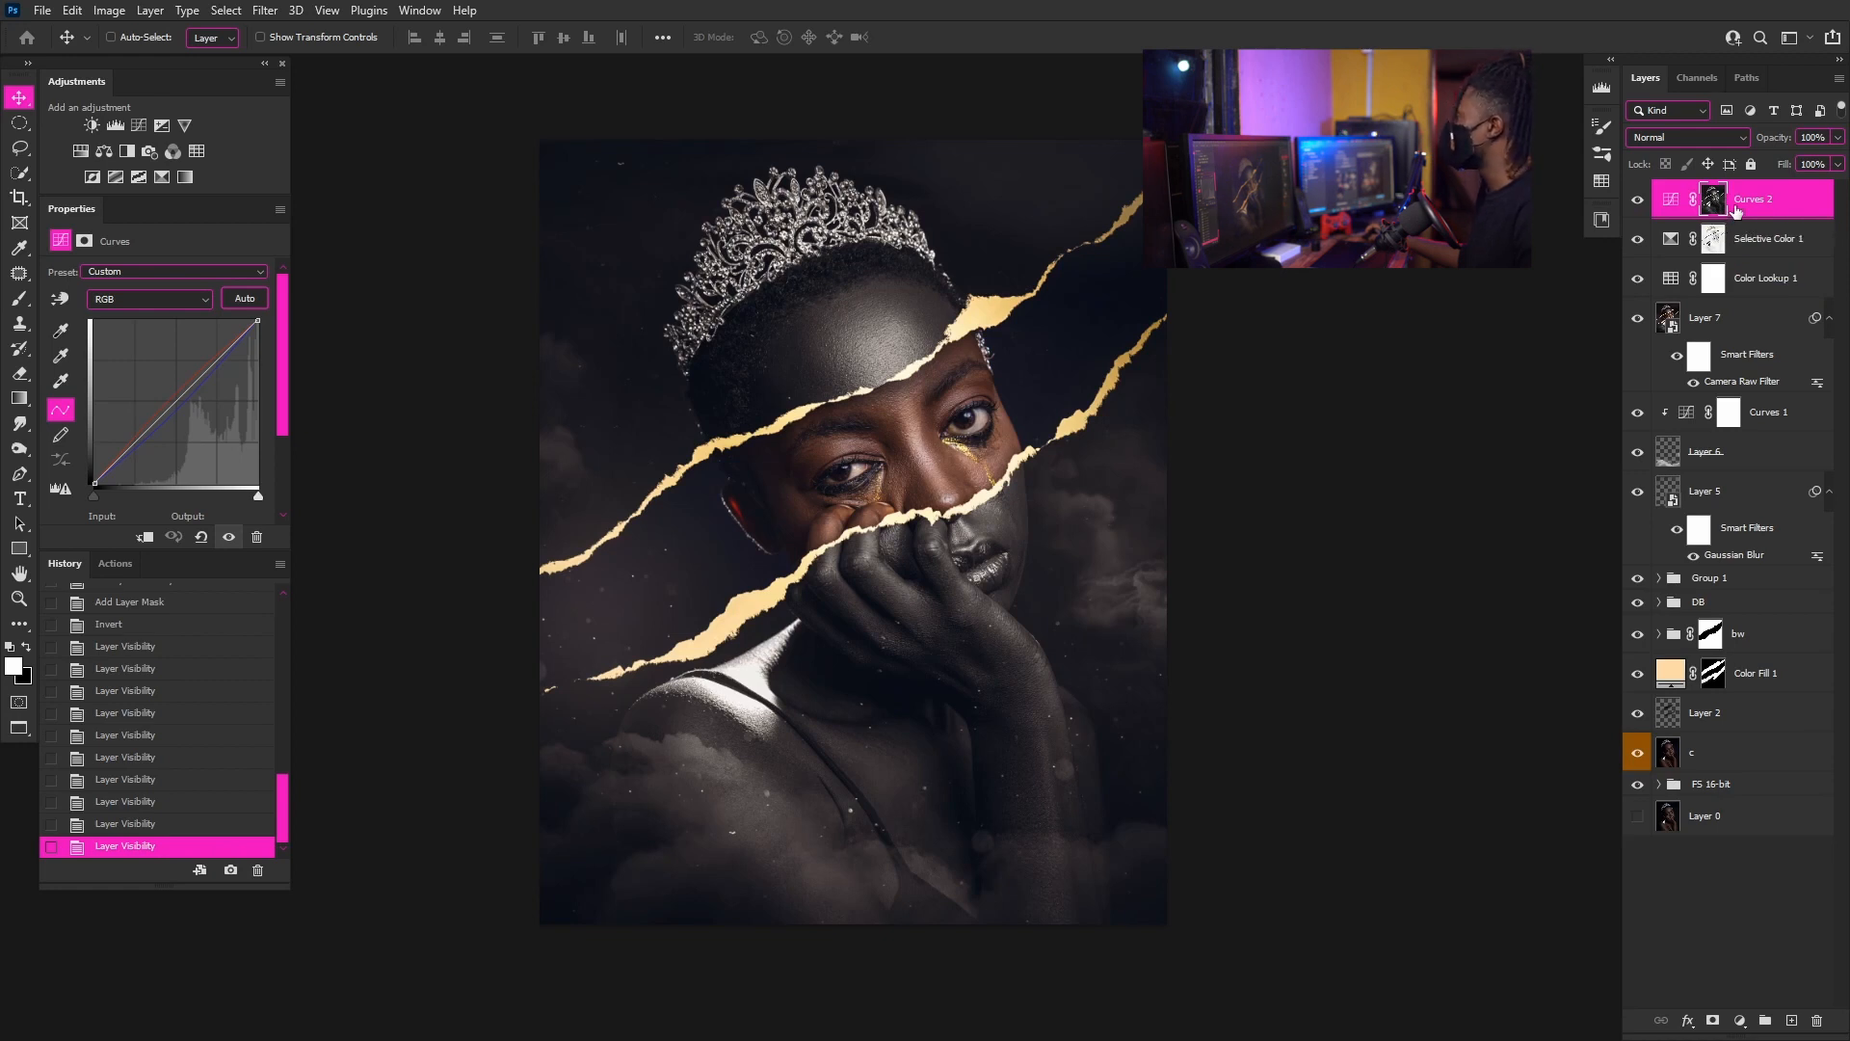
click(106, 11)
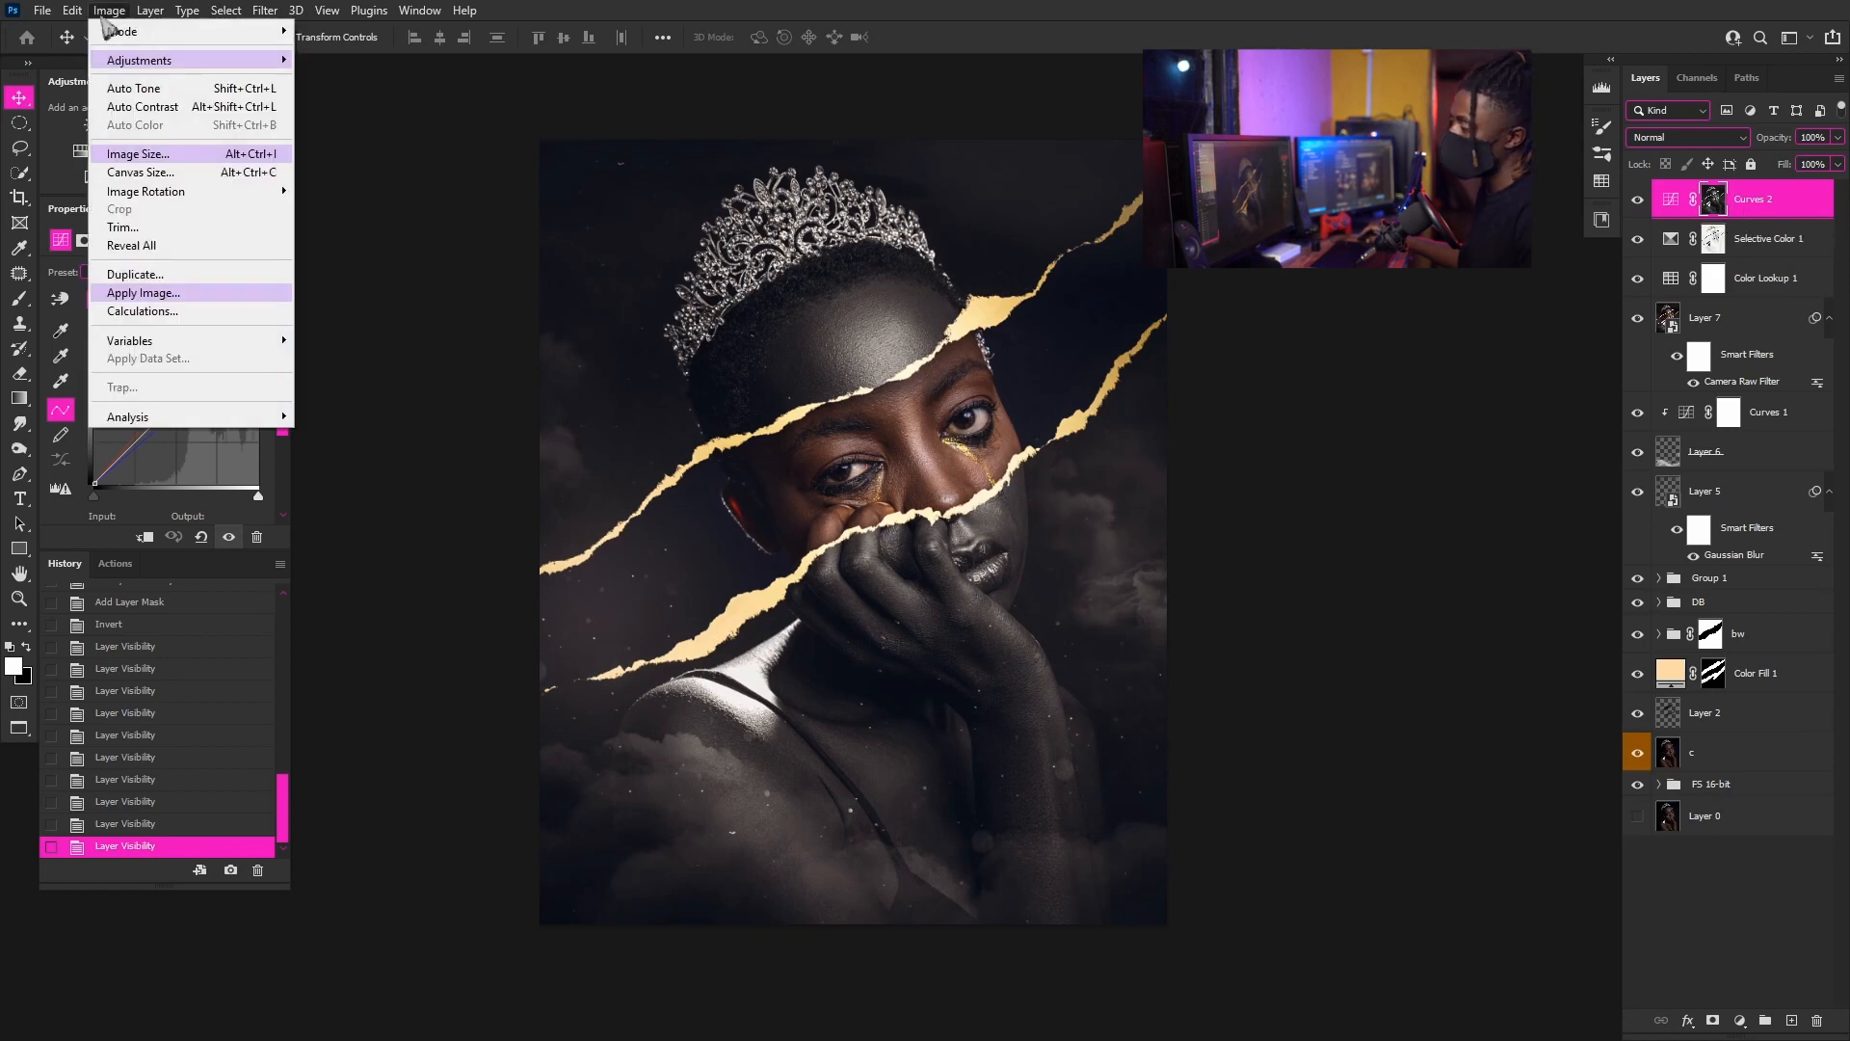
click(125, 295)
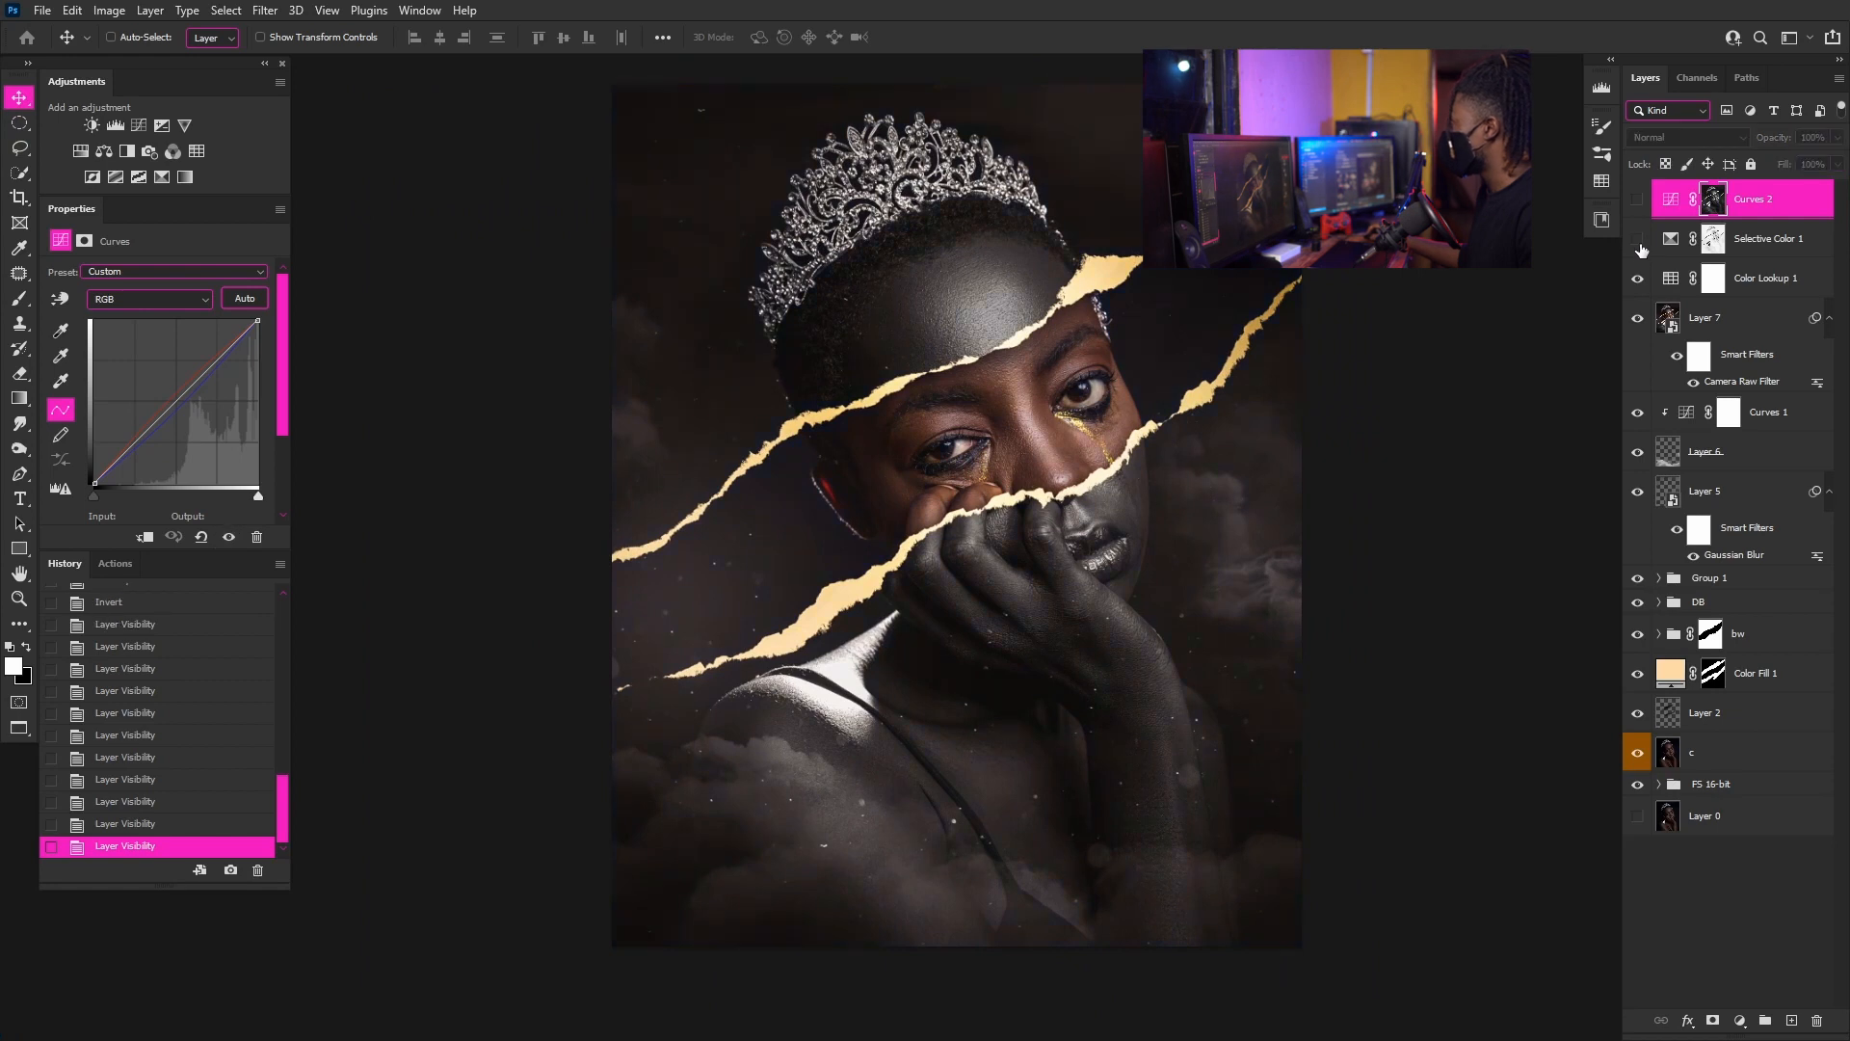
- Show the Curves 2 layer again and compare the portrait with and without it
click(1636, 199)
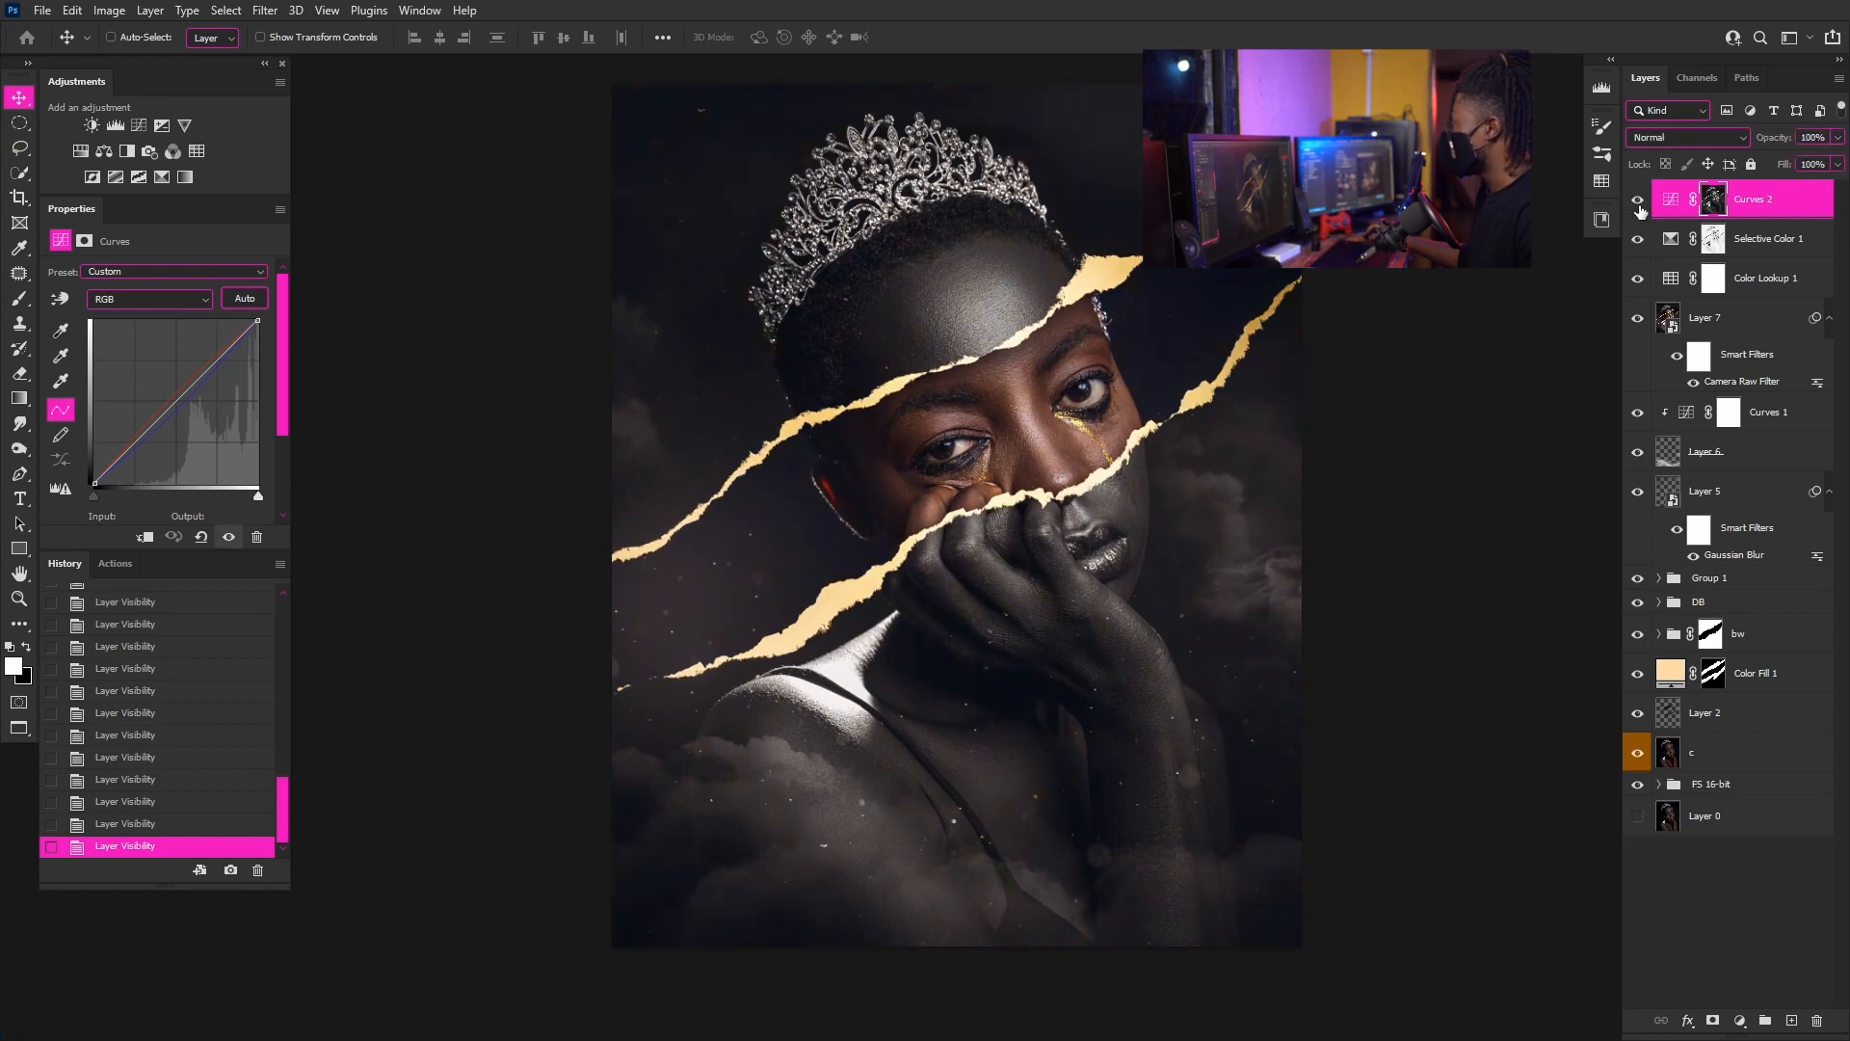
click(1637, 202)
click(1637, 202)
- Group the Color Lookup 1, Selective Color 1 and Curves 2 layers and lower the group's opacity to 62%
click(1757, 292)
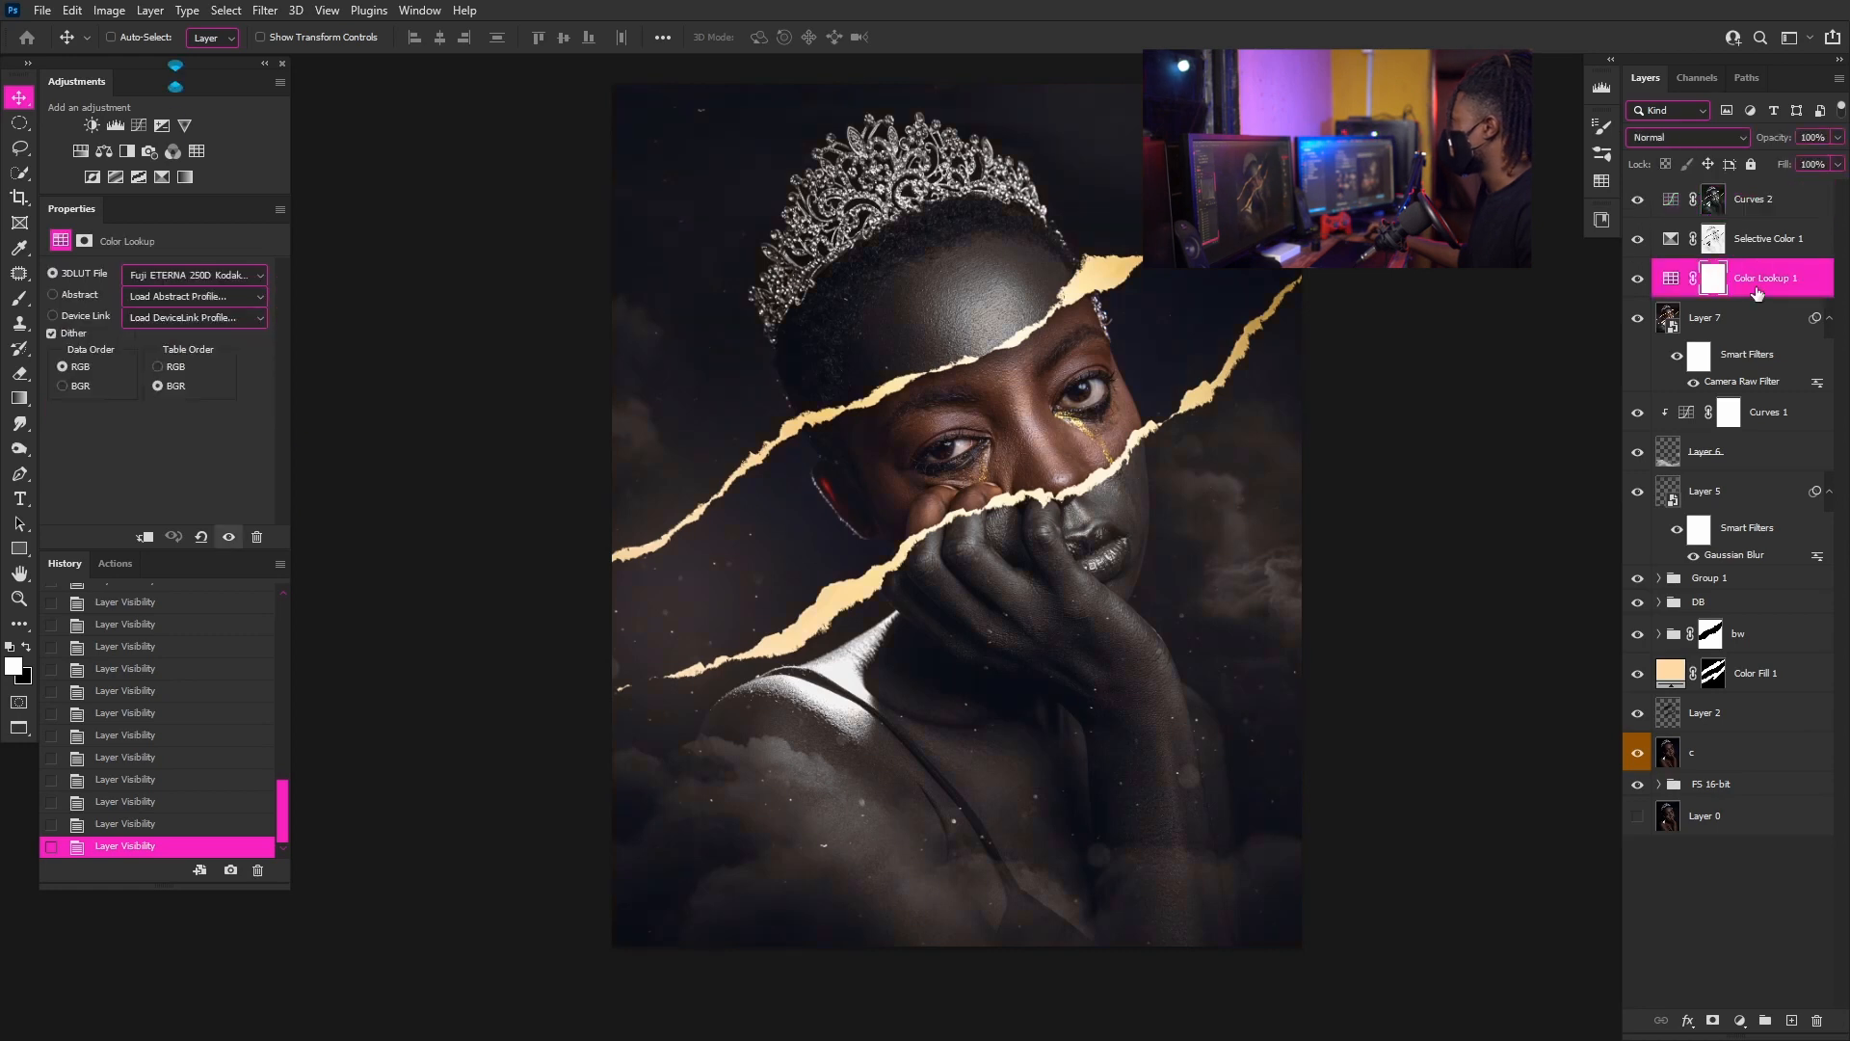
shift+click(1770, 207)
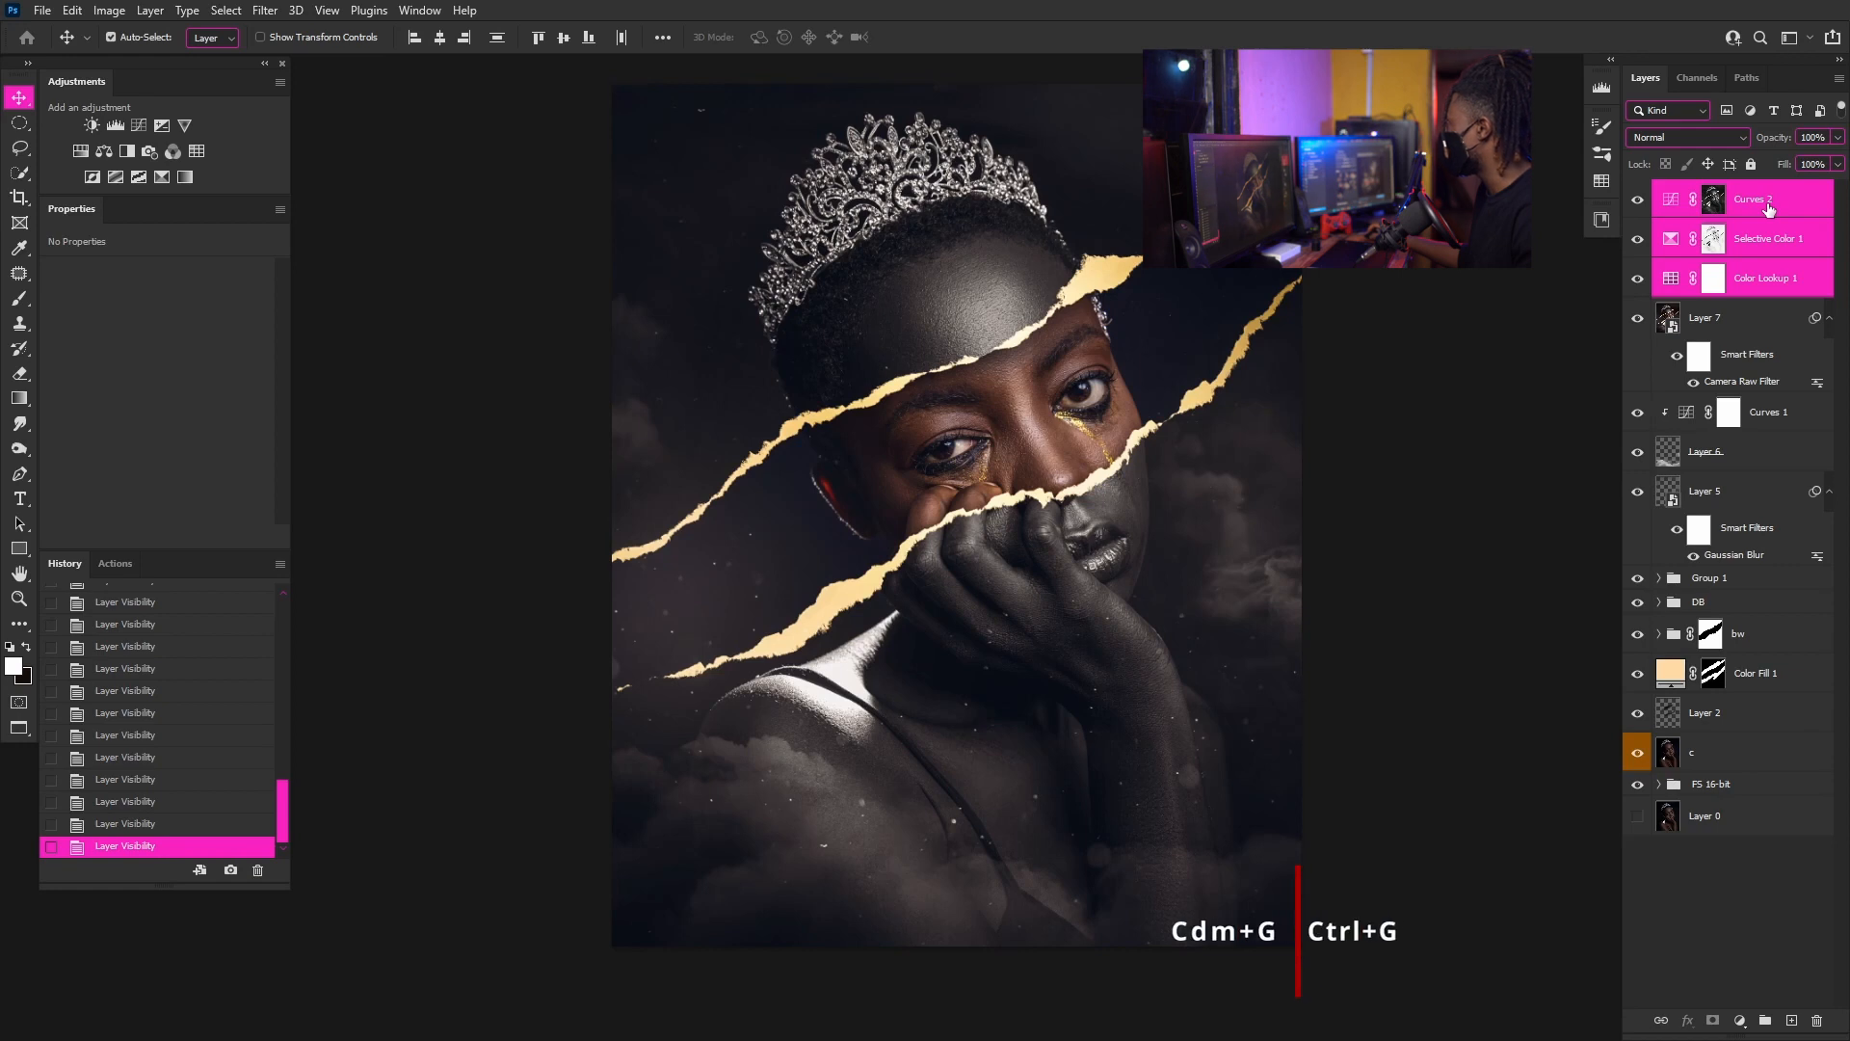
key(ctrl+g)
drag(1837, 137, 1817, 173)
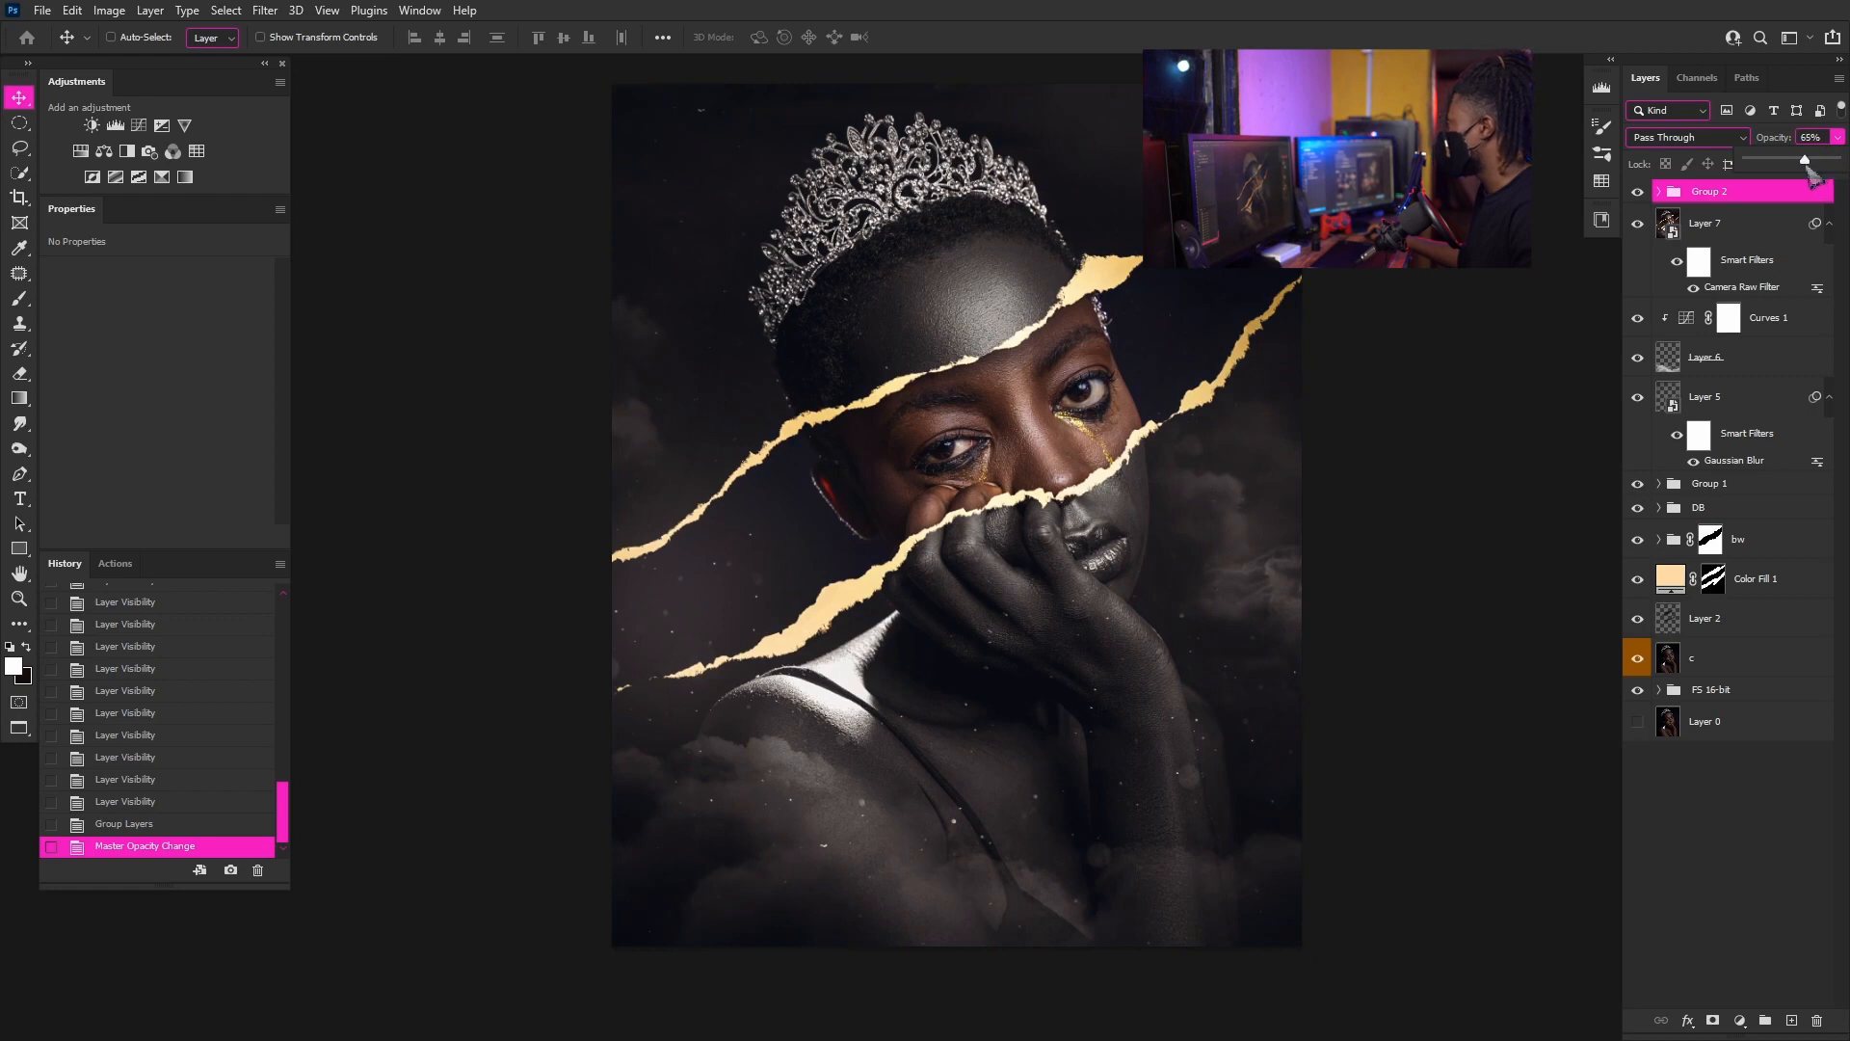
- Compare the portrait with and without the grading group and examine the result at several magnifications
click(1646, 193)
click(1646, 193)
scroll(1102, 412, down, 2)
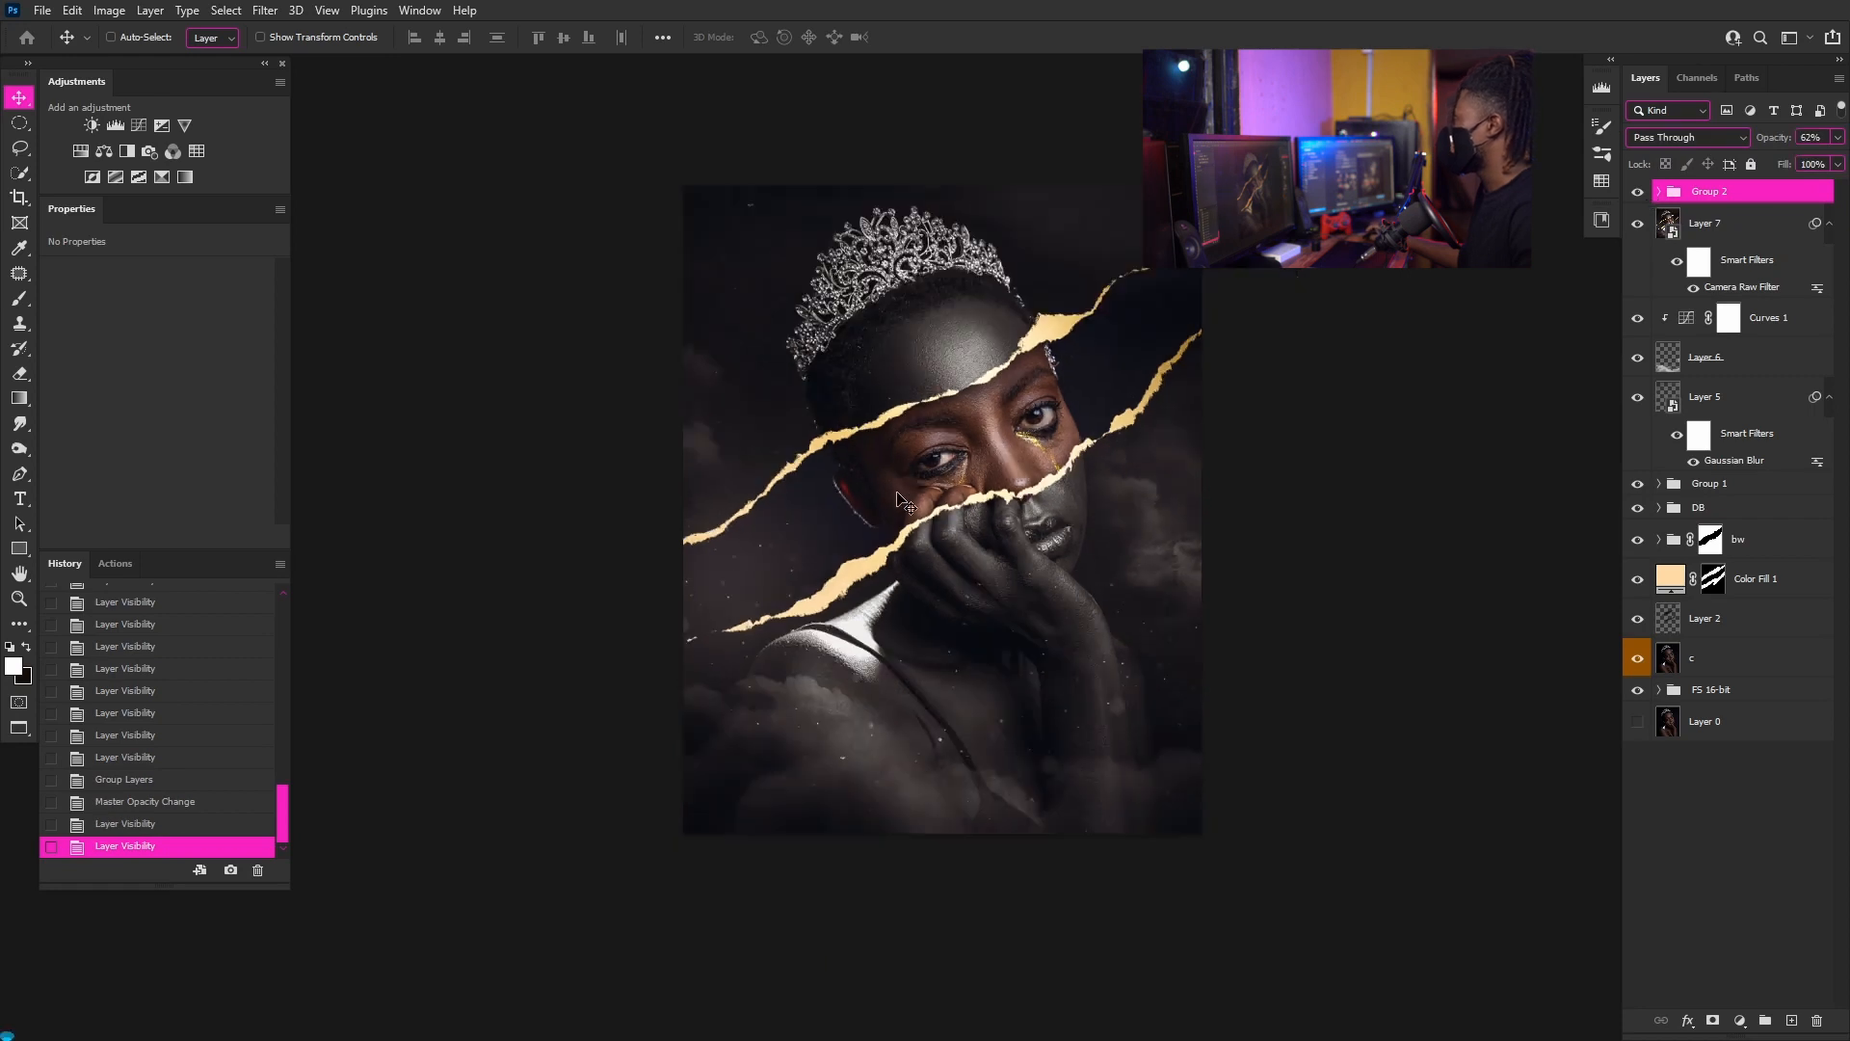
scroll(981, 474, up, 2)
scroll(980, 473, down, 1)
scroll(979, 471, up, 1)
scroll(980, 471, down, 1)
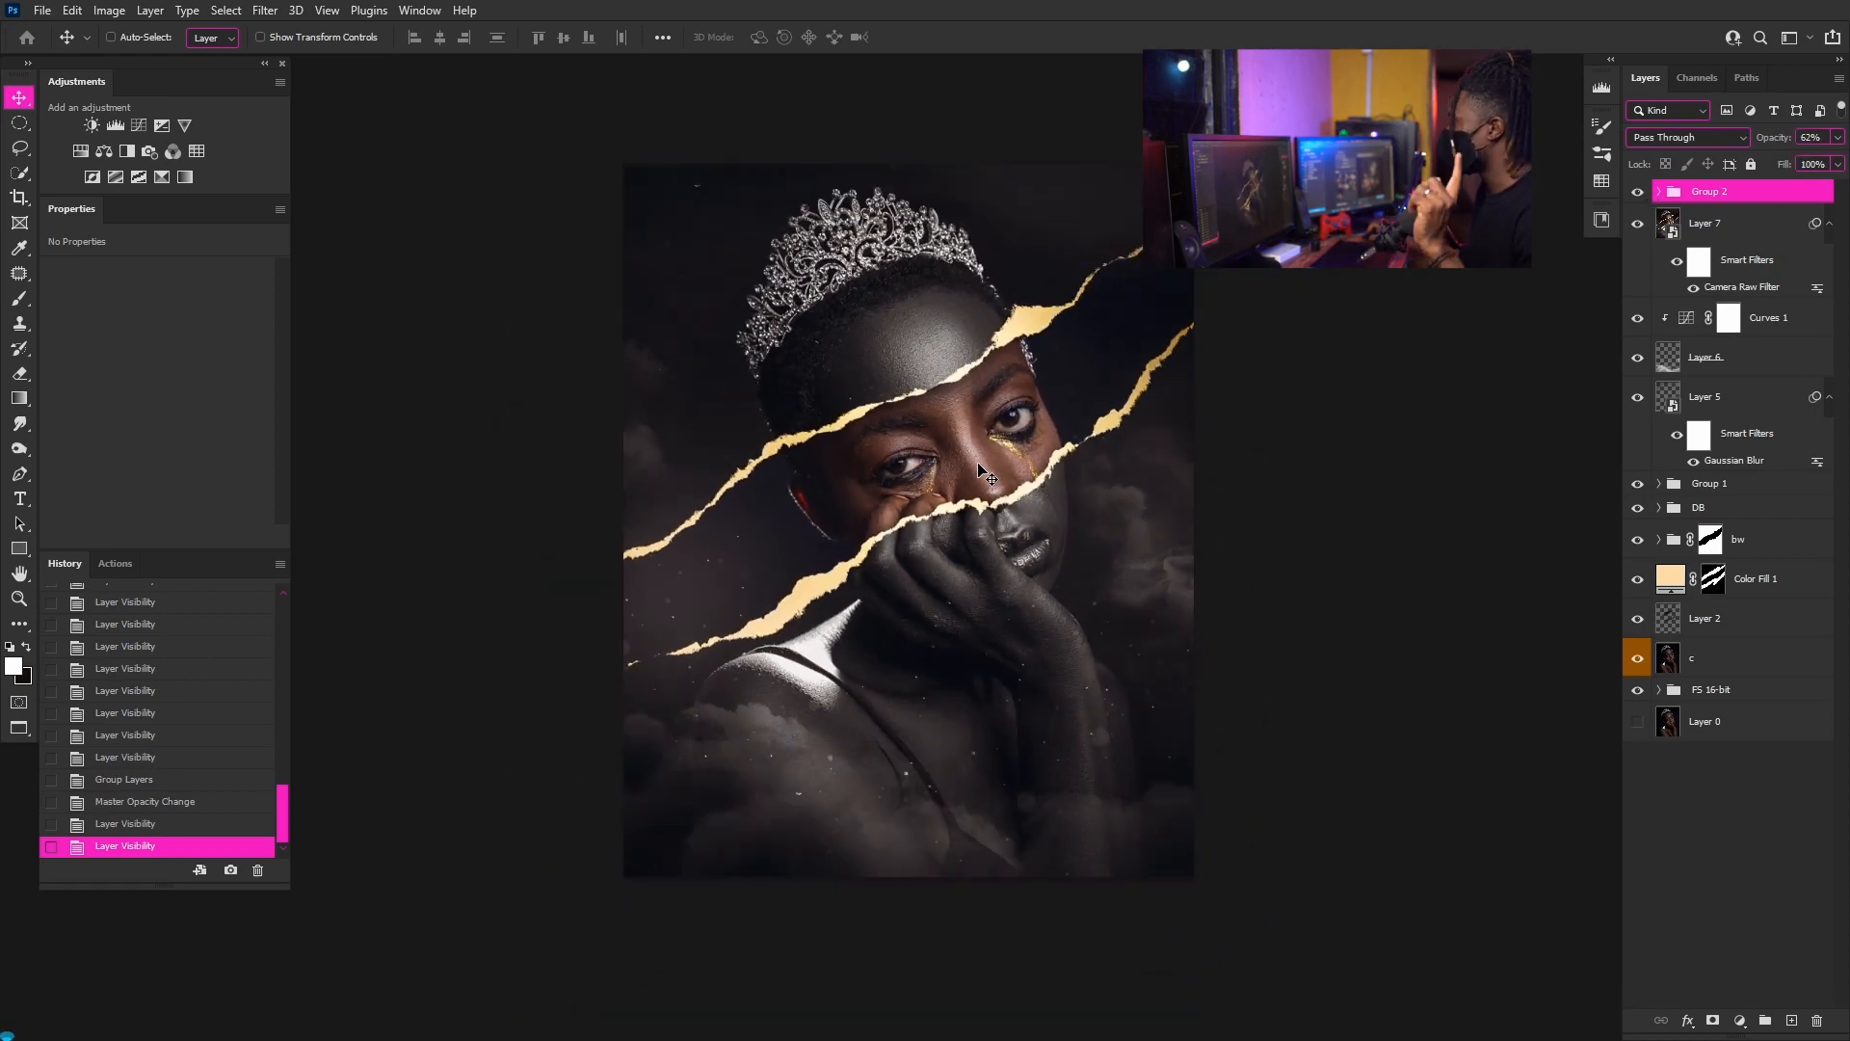
click(1638, 193)
click(1638, 193)
click(1638, 192)
click(1638, 192)
scroll(969, 496, down, 1)
scroll(969, 496, up, 1)
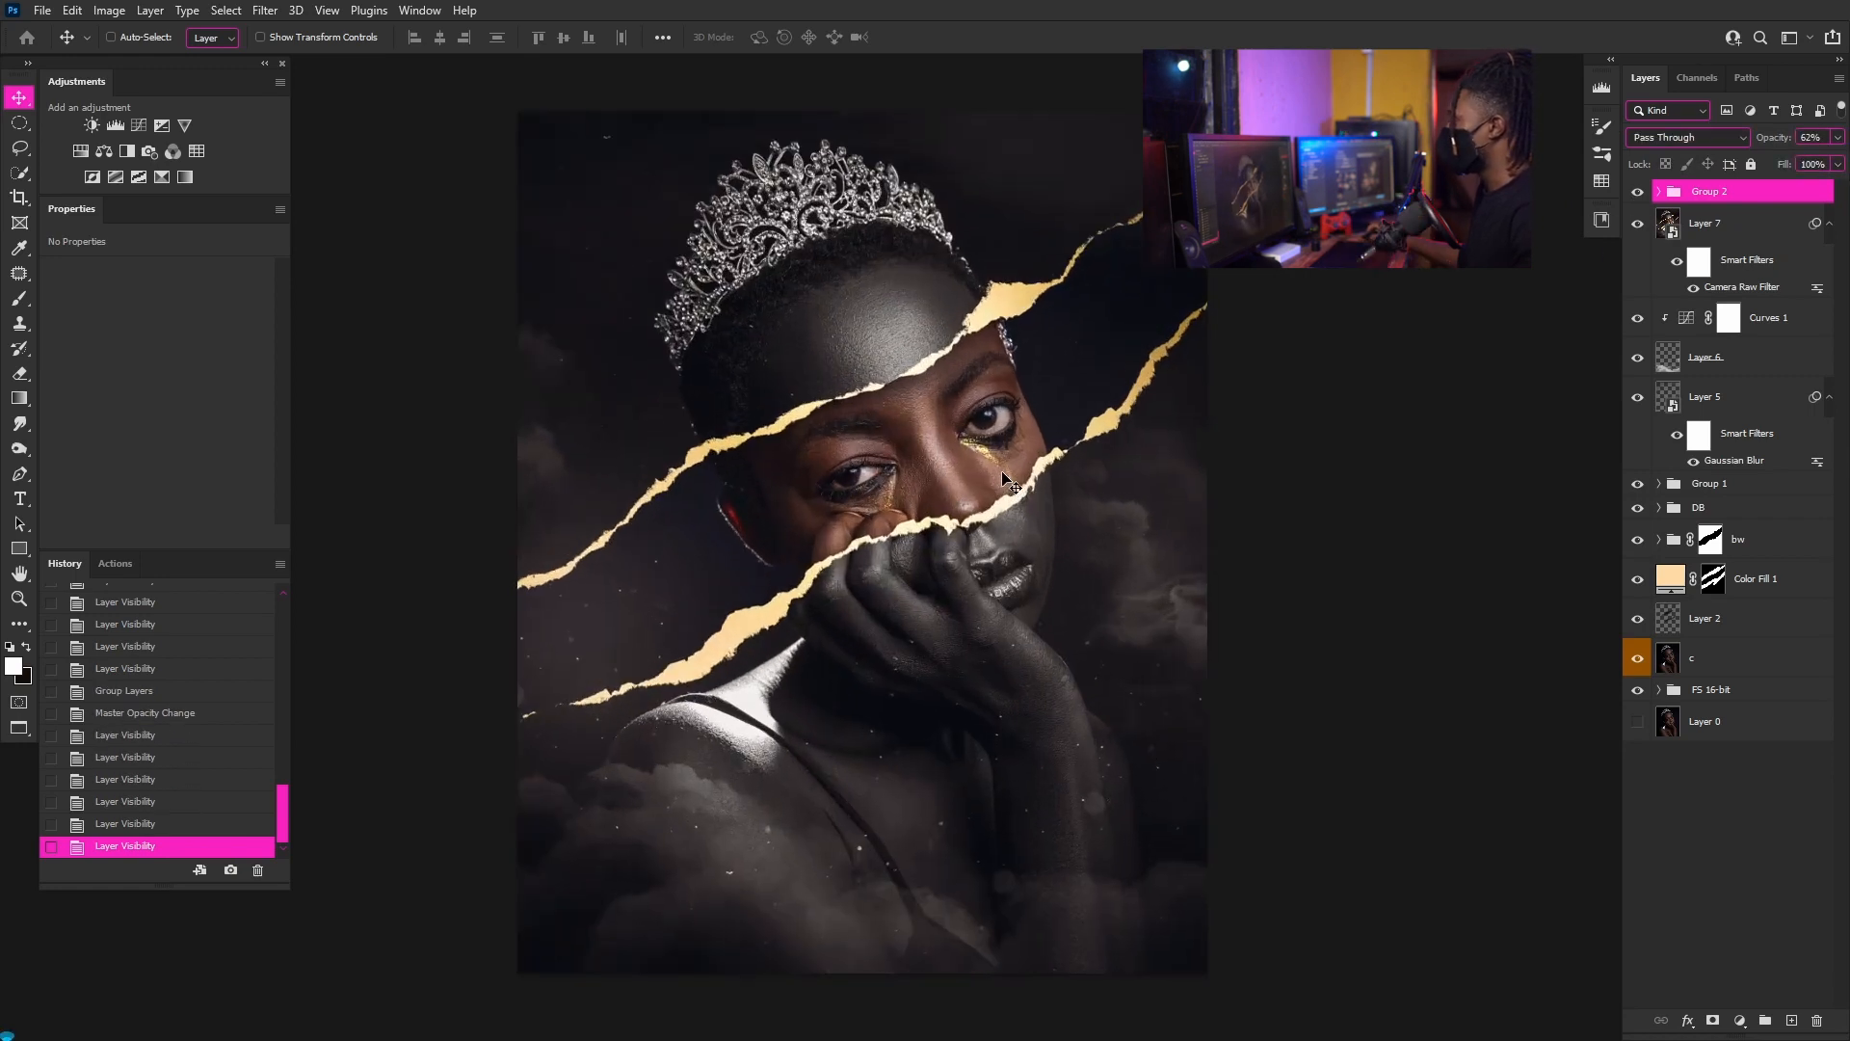
scroll(969, 496, down, 1)
scroll(968, 497, up, 1)
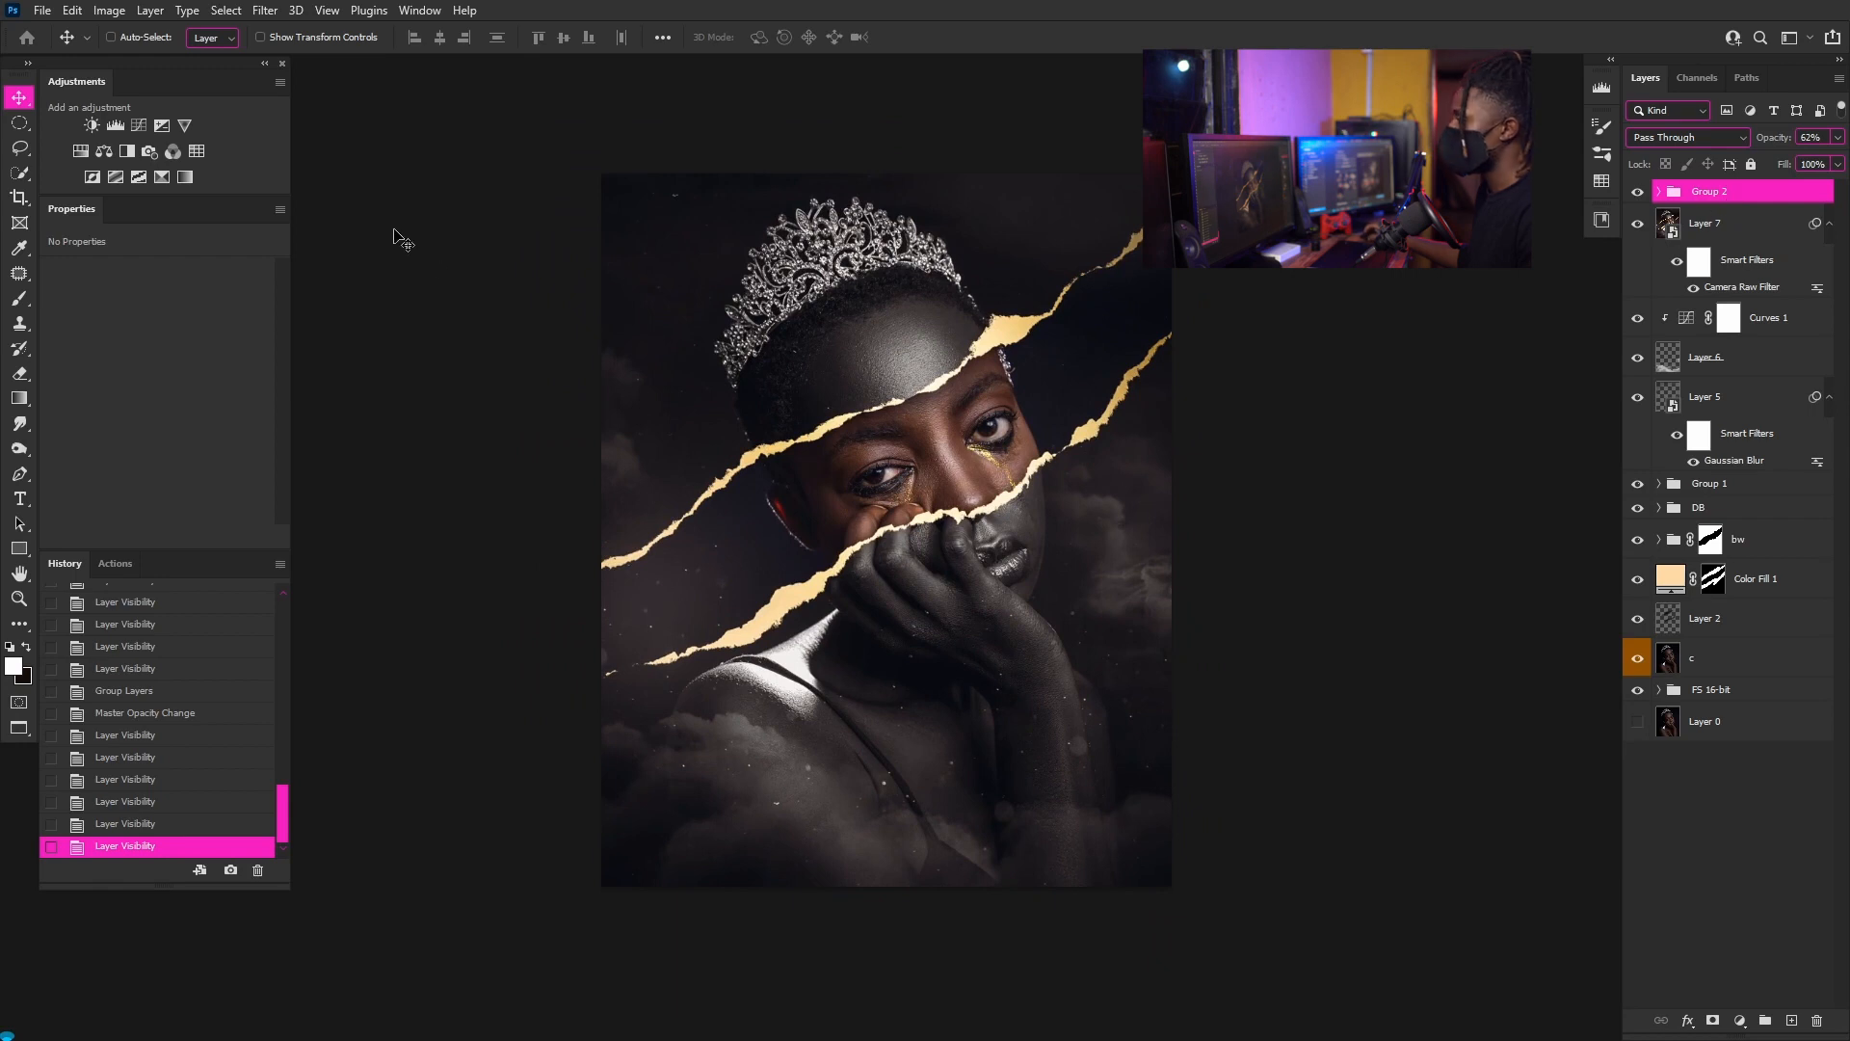
- Add a Gradient Map adjustment layer above the grading group and try a brown-to-peach gradient on it
click(185, 178)
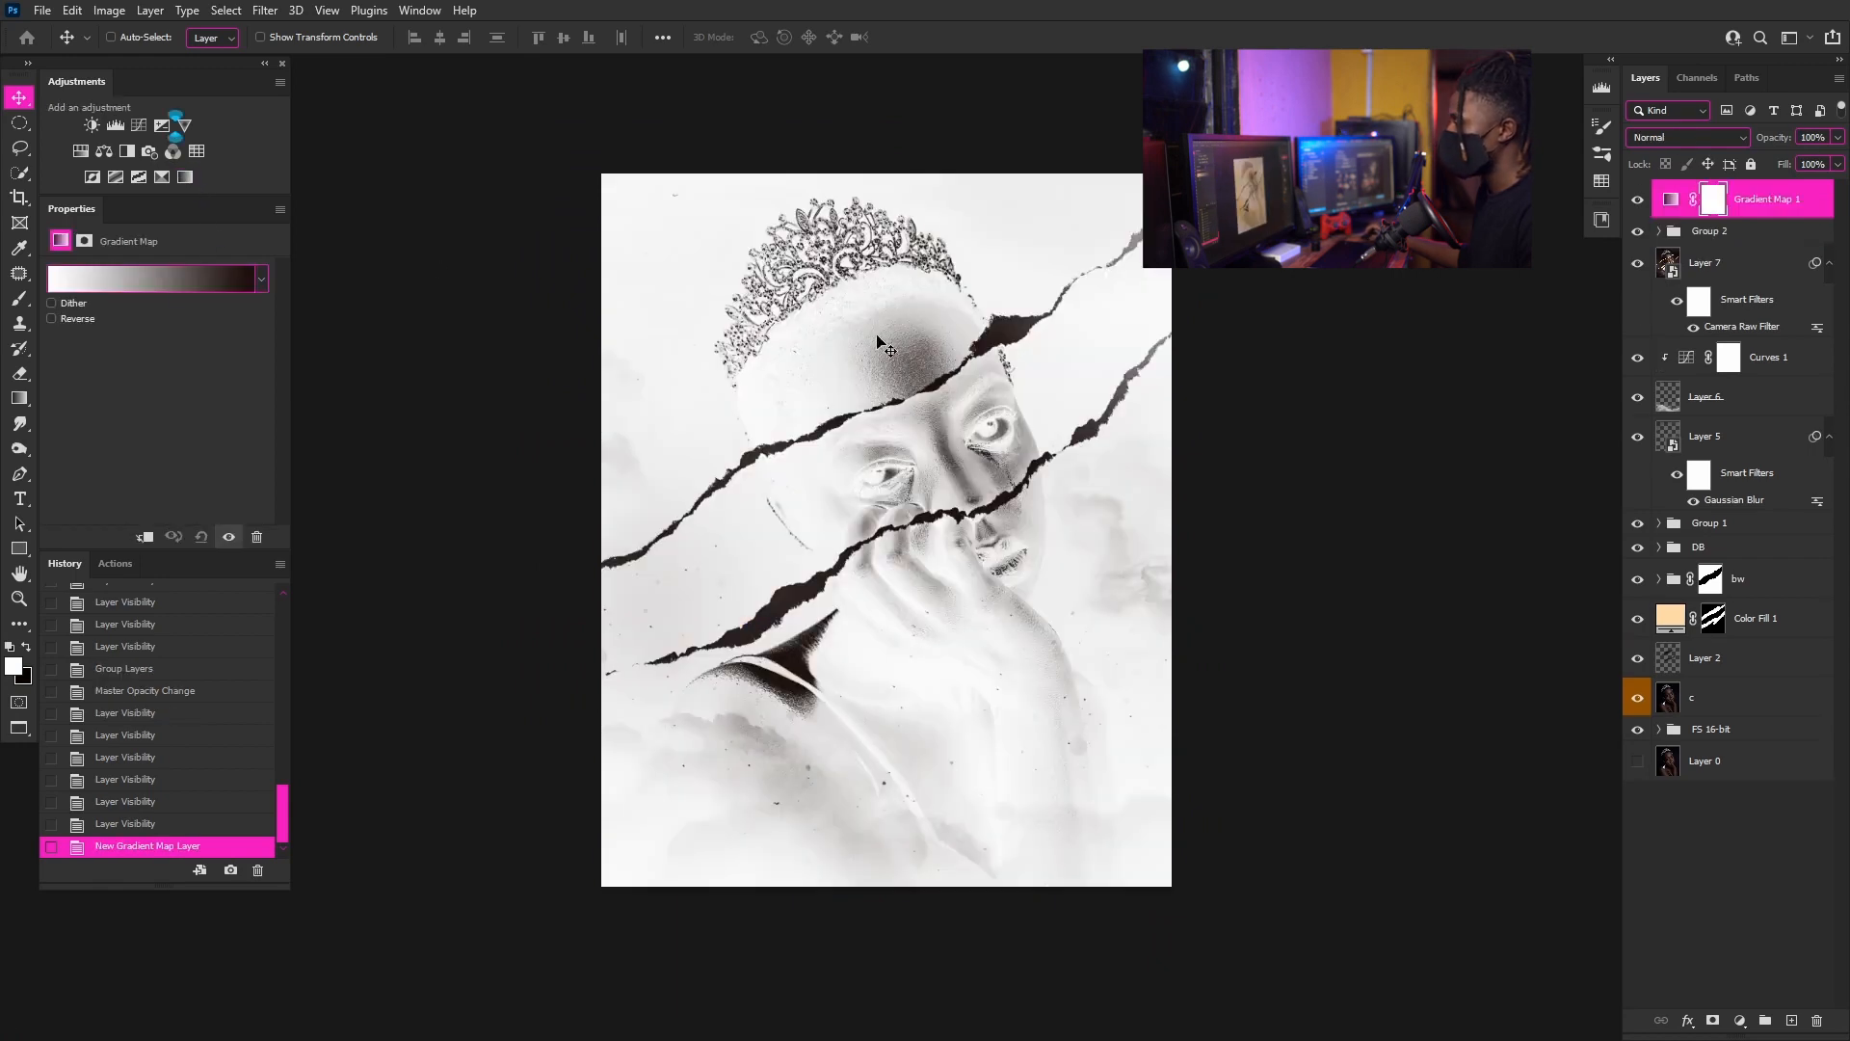
click(196, 282)
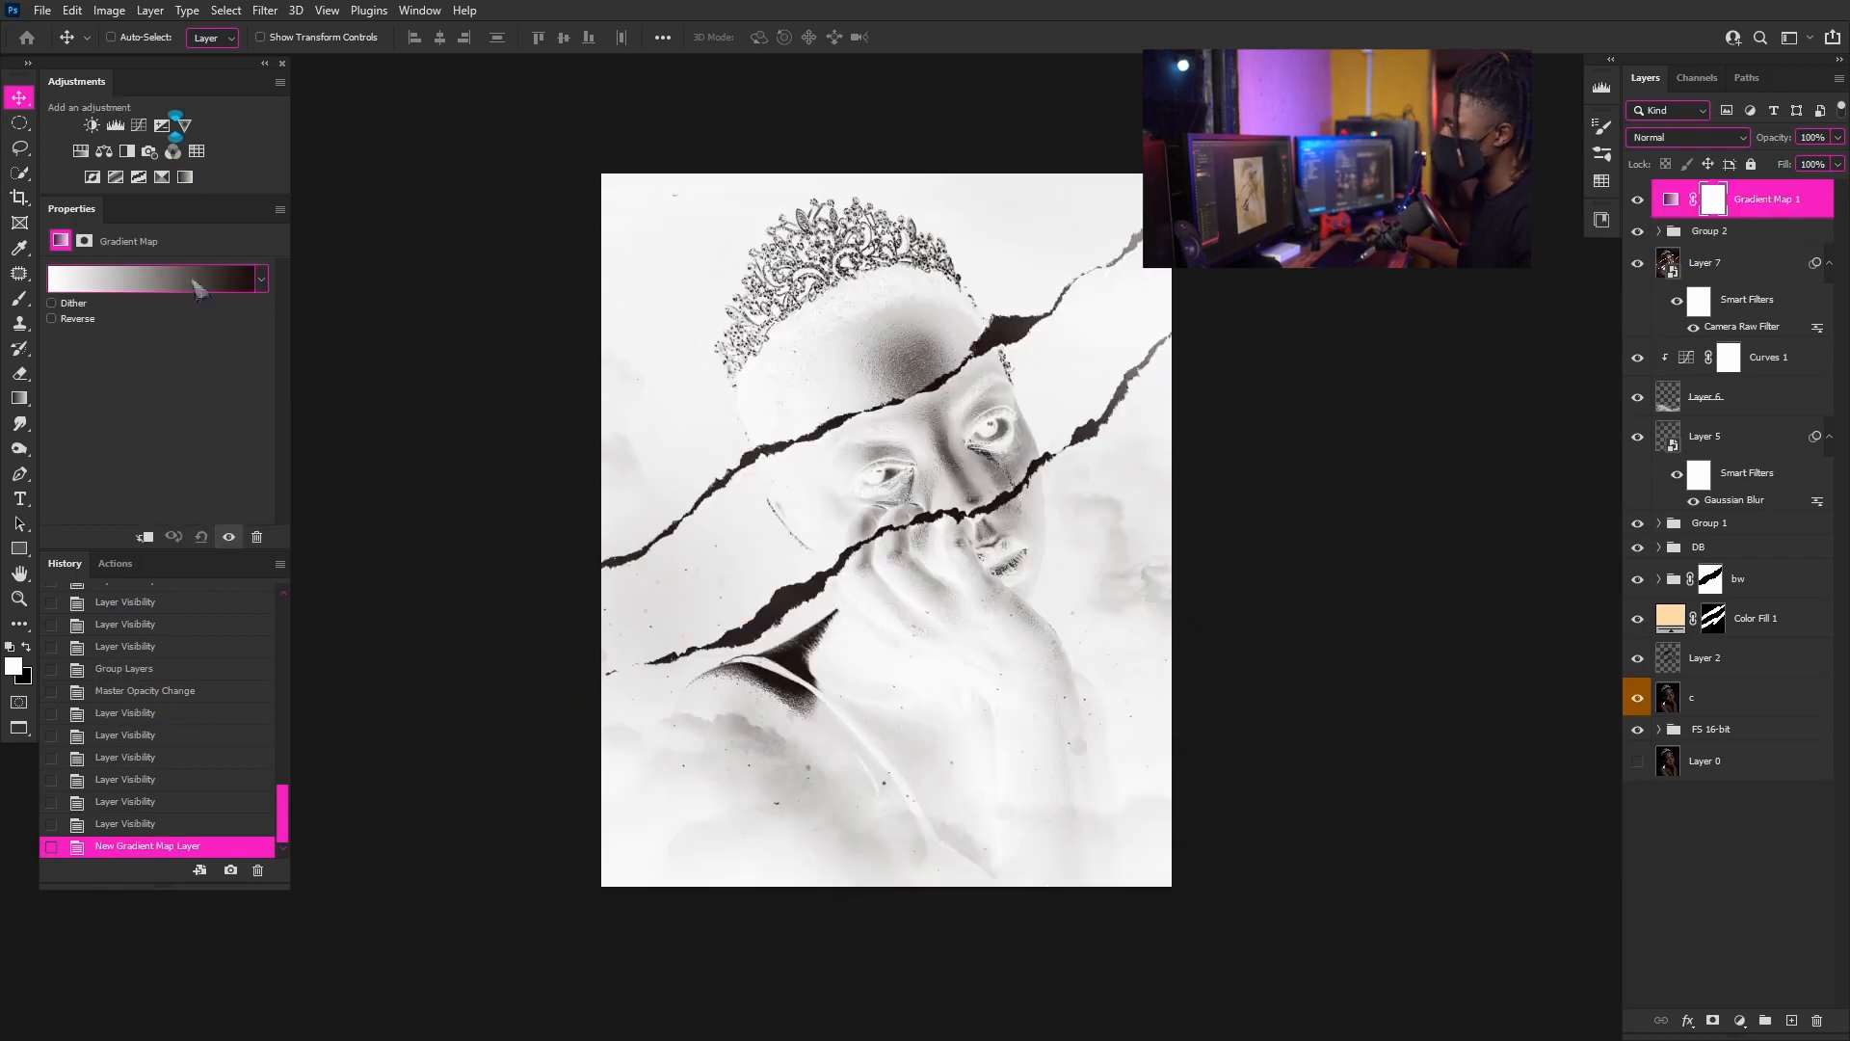
mouse_move(1352, 514)
mouse_down()
mouse_move(1354, 611)
mouse_move(1354, 514)
mouse_up()
click(1060, 471)
click(1060, 470)
click(1057, 499)
click(1057, 499)
mouse_move(1353, 528)
mouse_down()
mouse_move(1349, 645)
mouse_move(1354, 511)
mouse_up()
click(1058, 567)
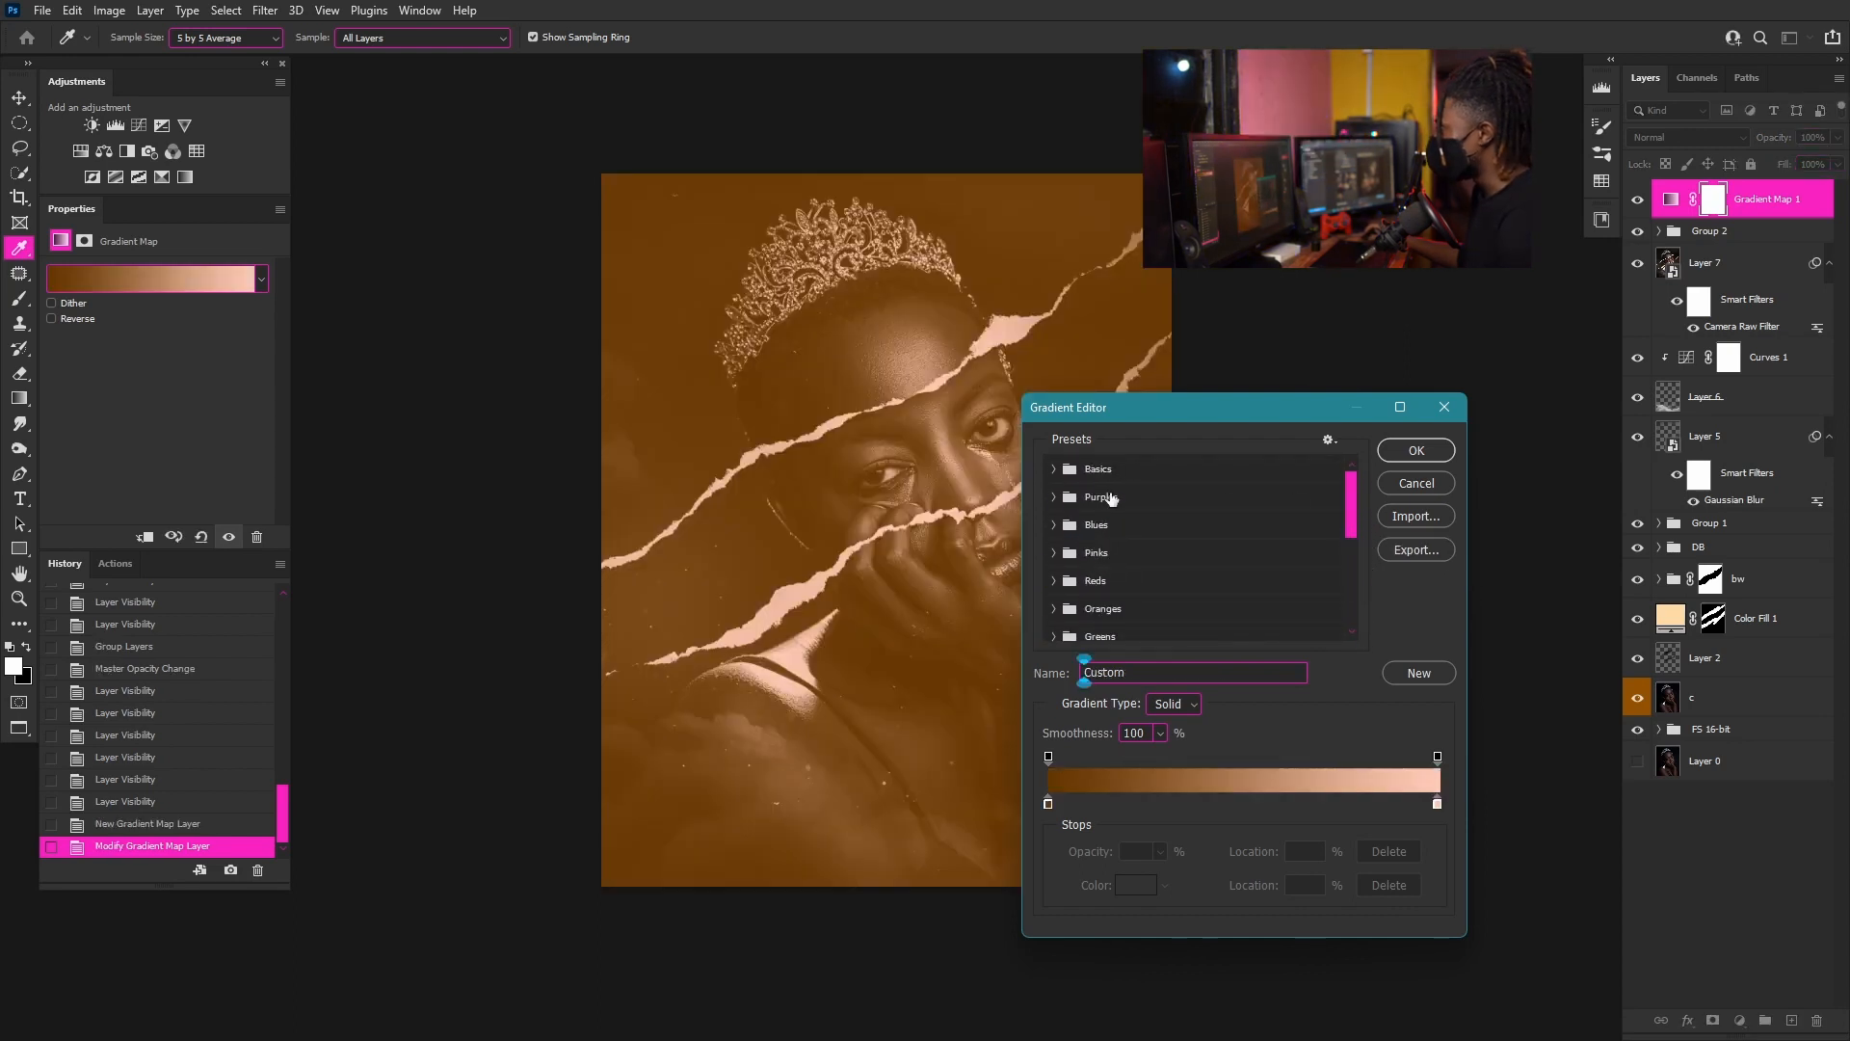
- Apply the Basics preset Black, White to the gradient map and recolour its black stop to a medium brown
click(1055, 471)
click(1140, 498)
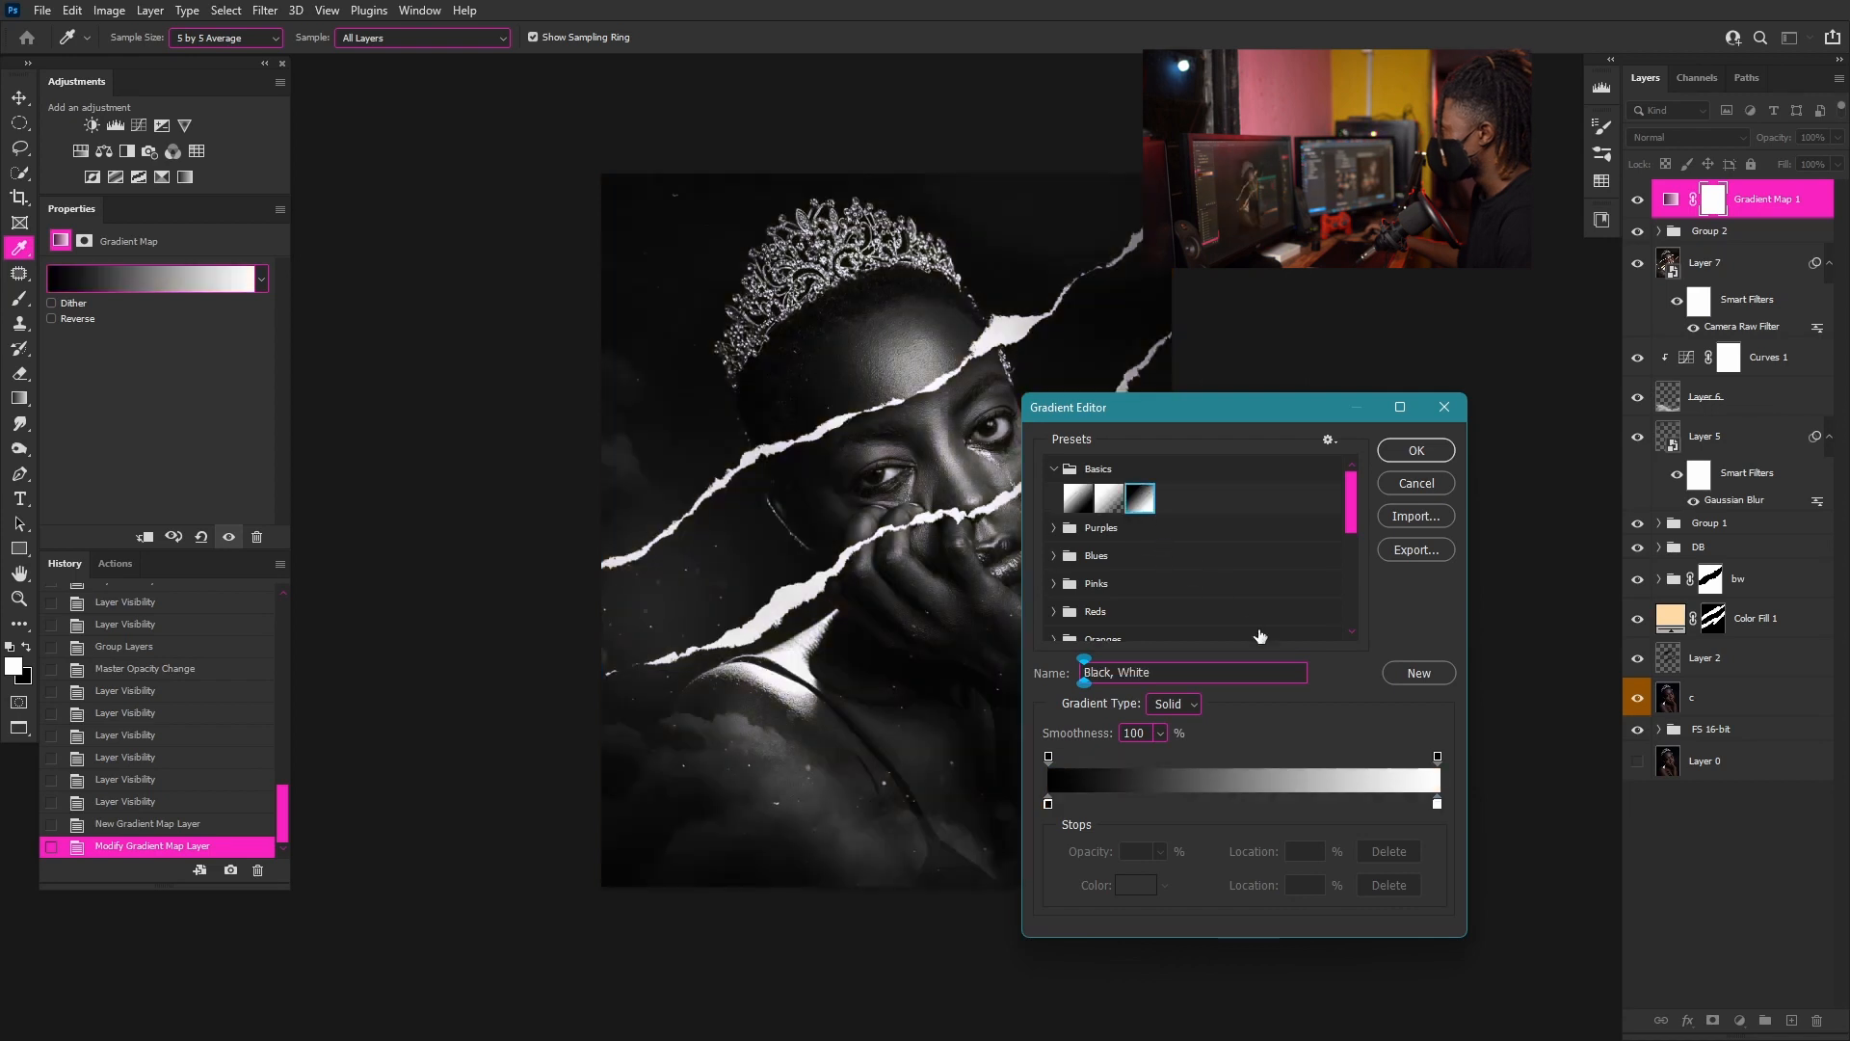
drag(1155, 419, 1315, 310)
double_click(1200, 695)
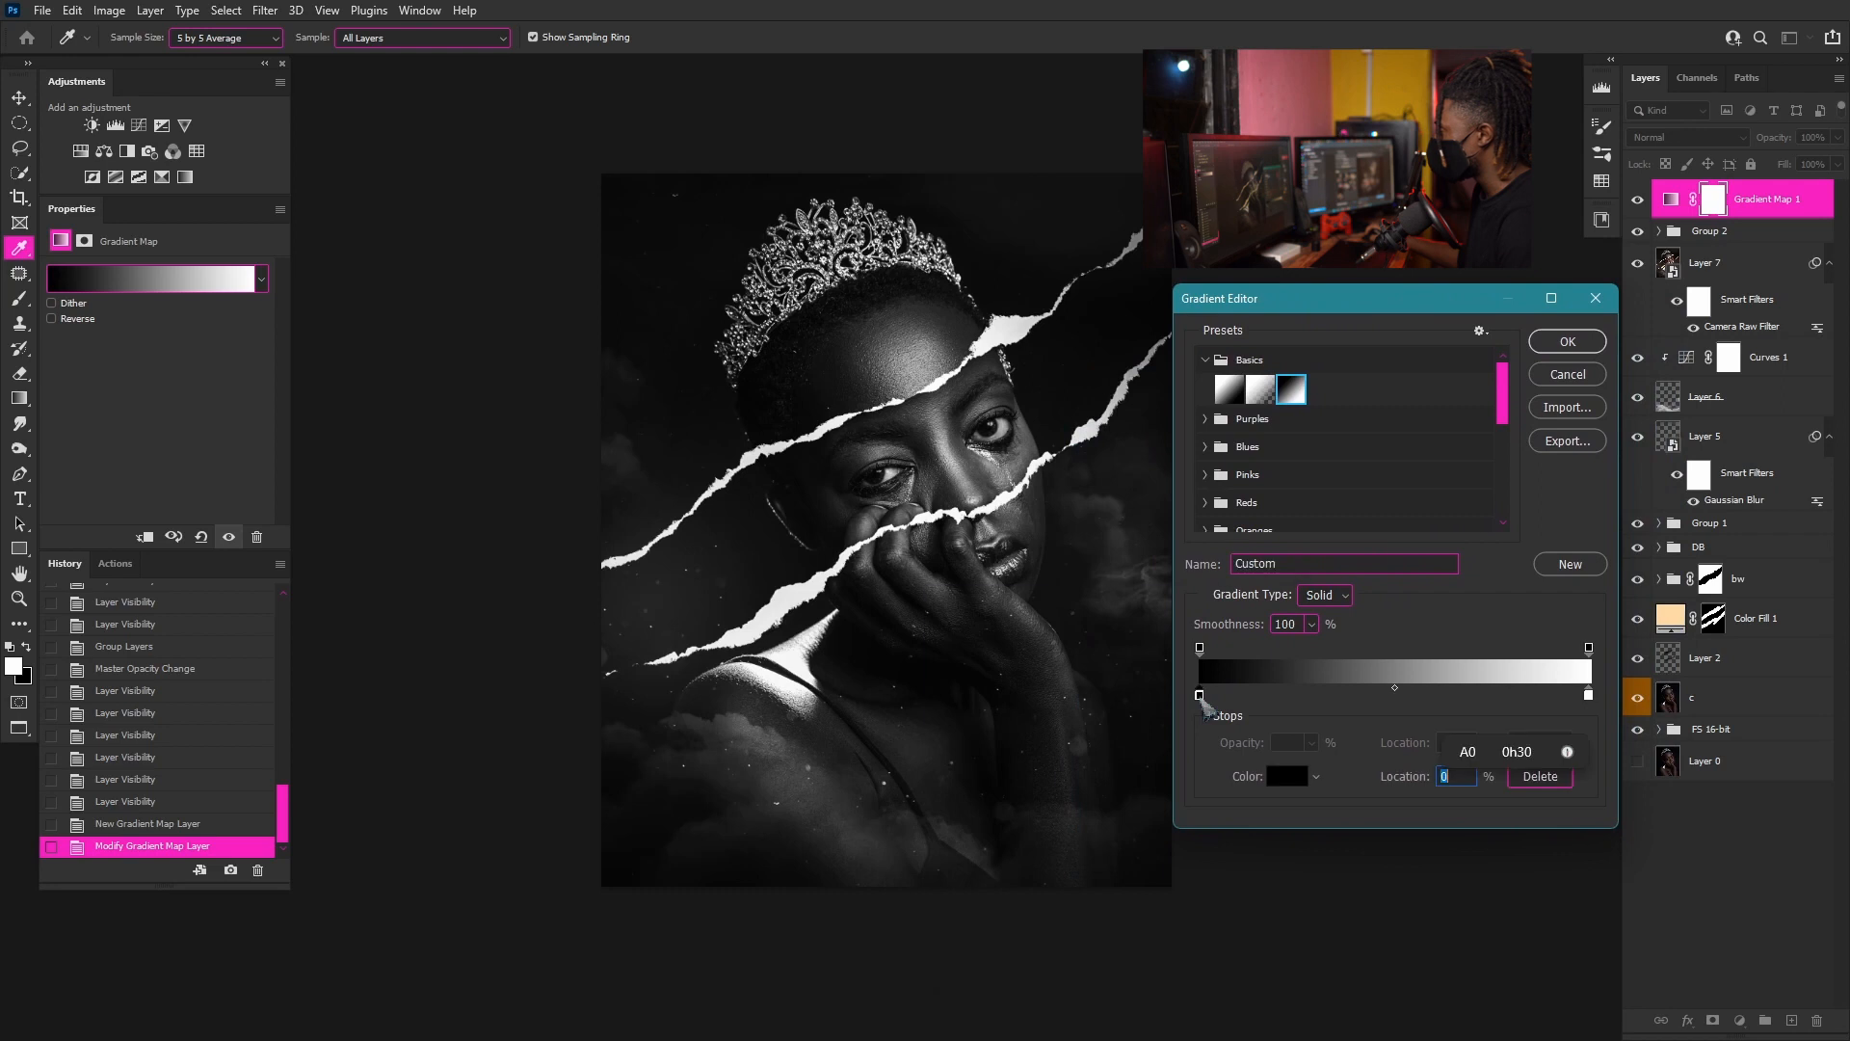
drag(1201, 862, 1201, 870)
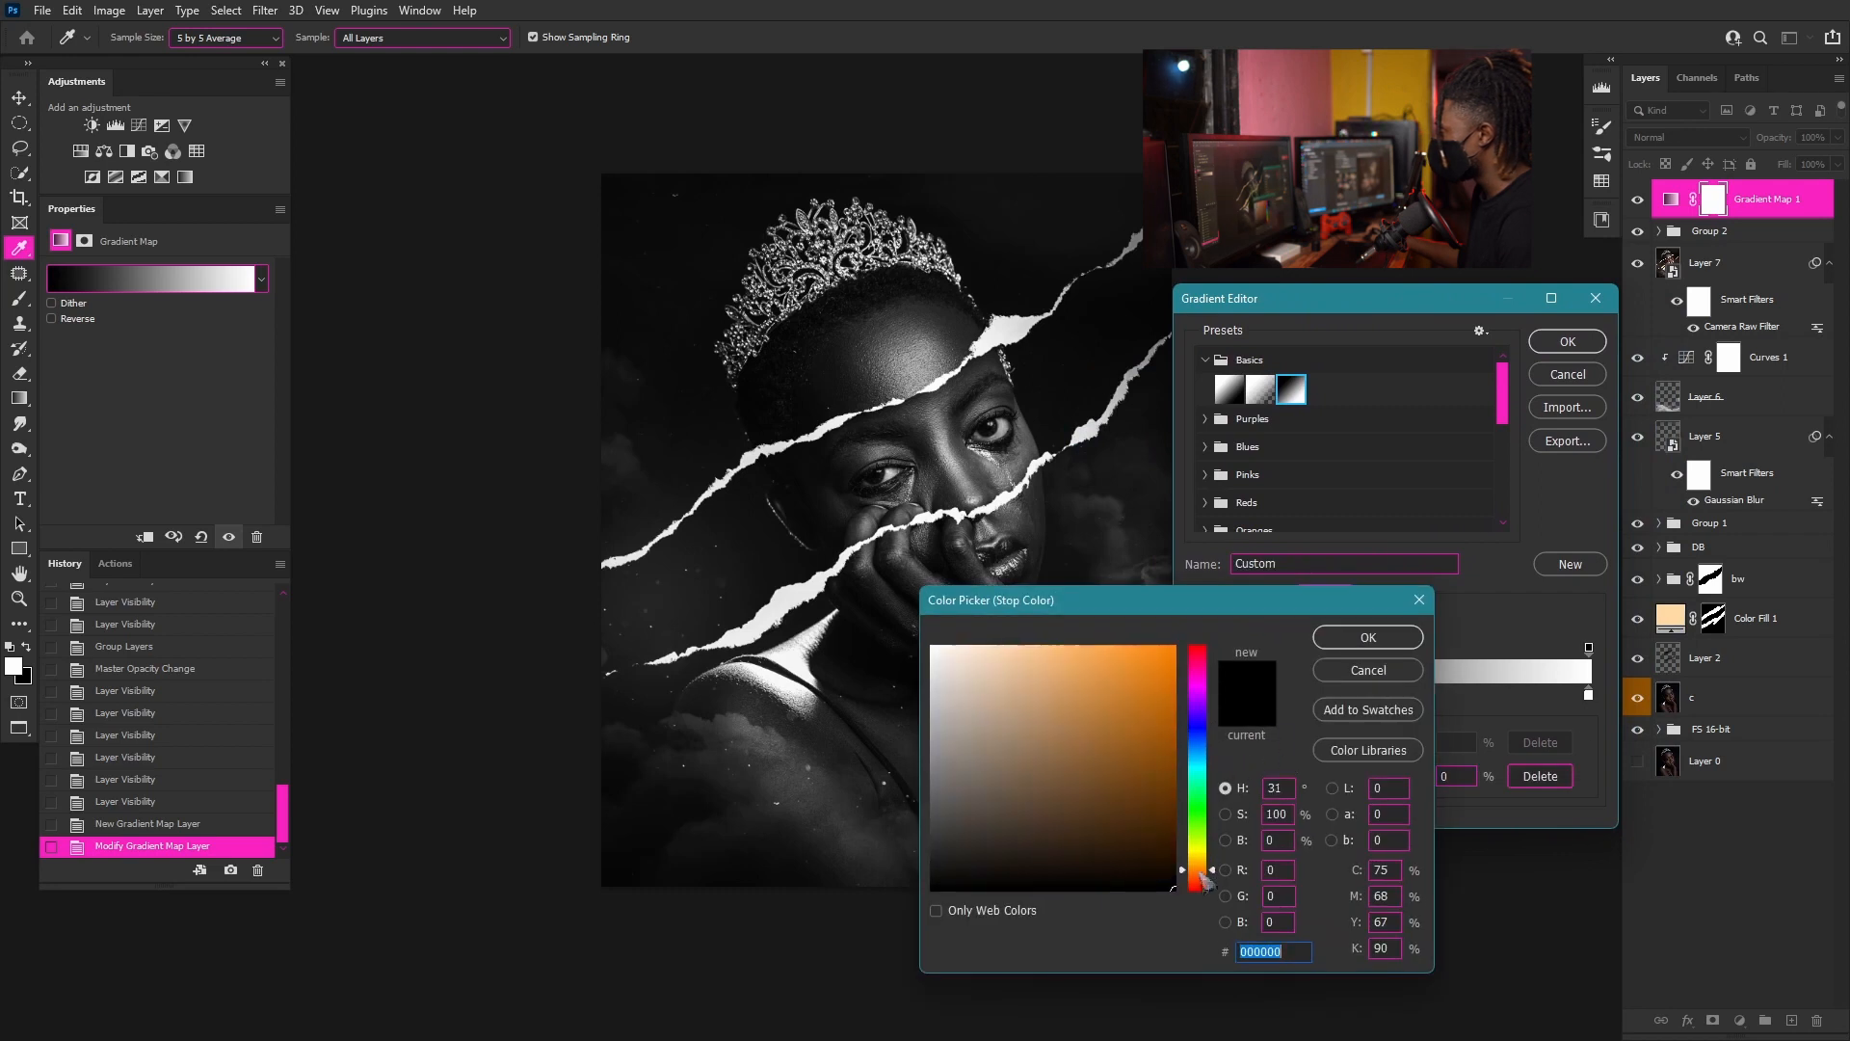
click(1108, 812)
mouse_move(1098, 811)
mouse_down()
mouse_move(1118, 771)
mouse_move(1095, 798)
mouse_up()
click(1354, 644)
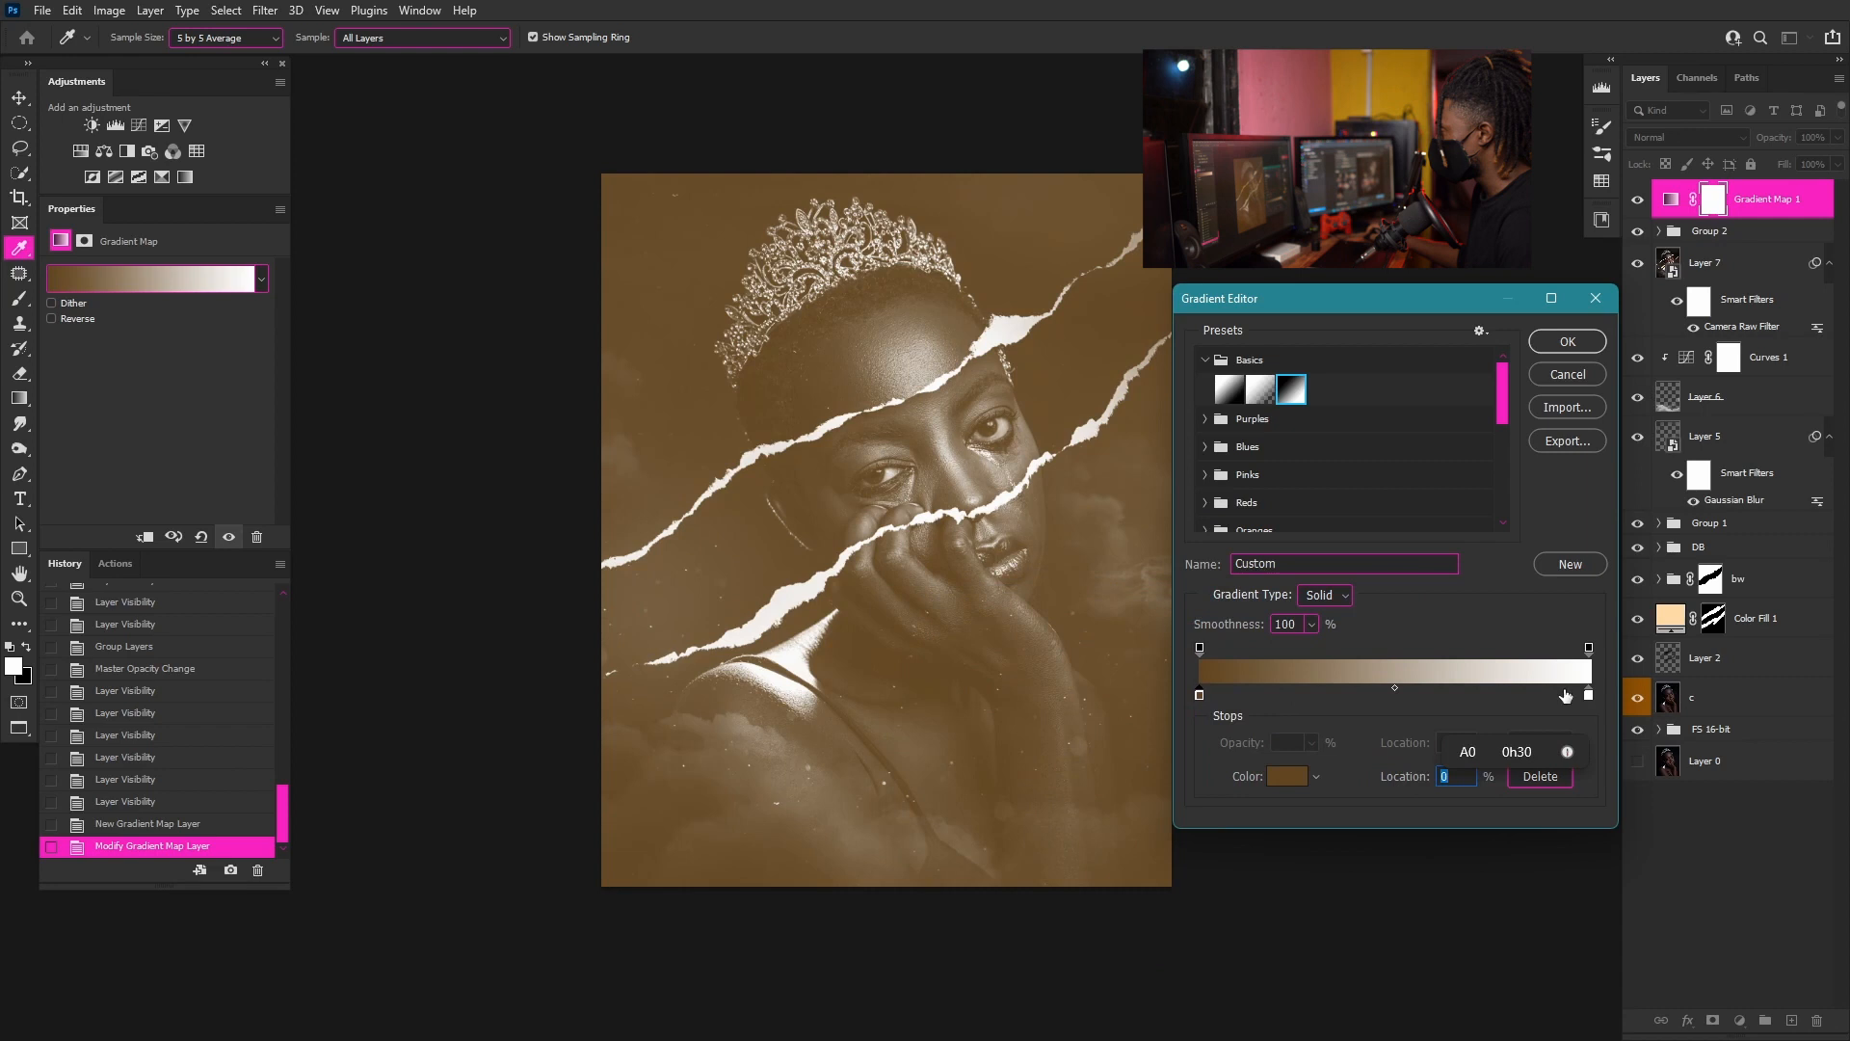
- Recolour the gradient's white stop to the pale peach ffe8d7
double_click(1589, 696)
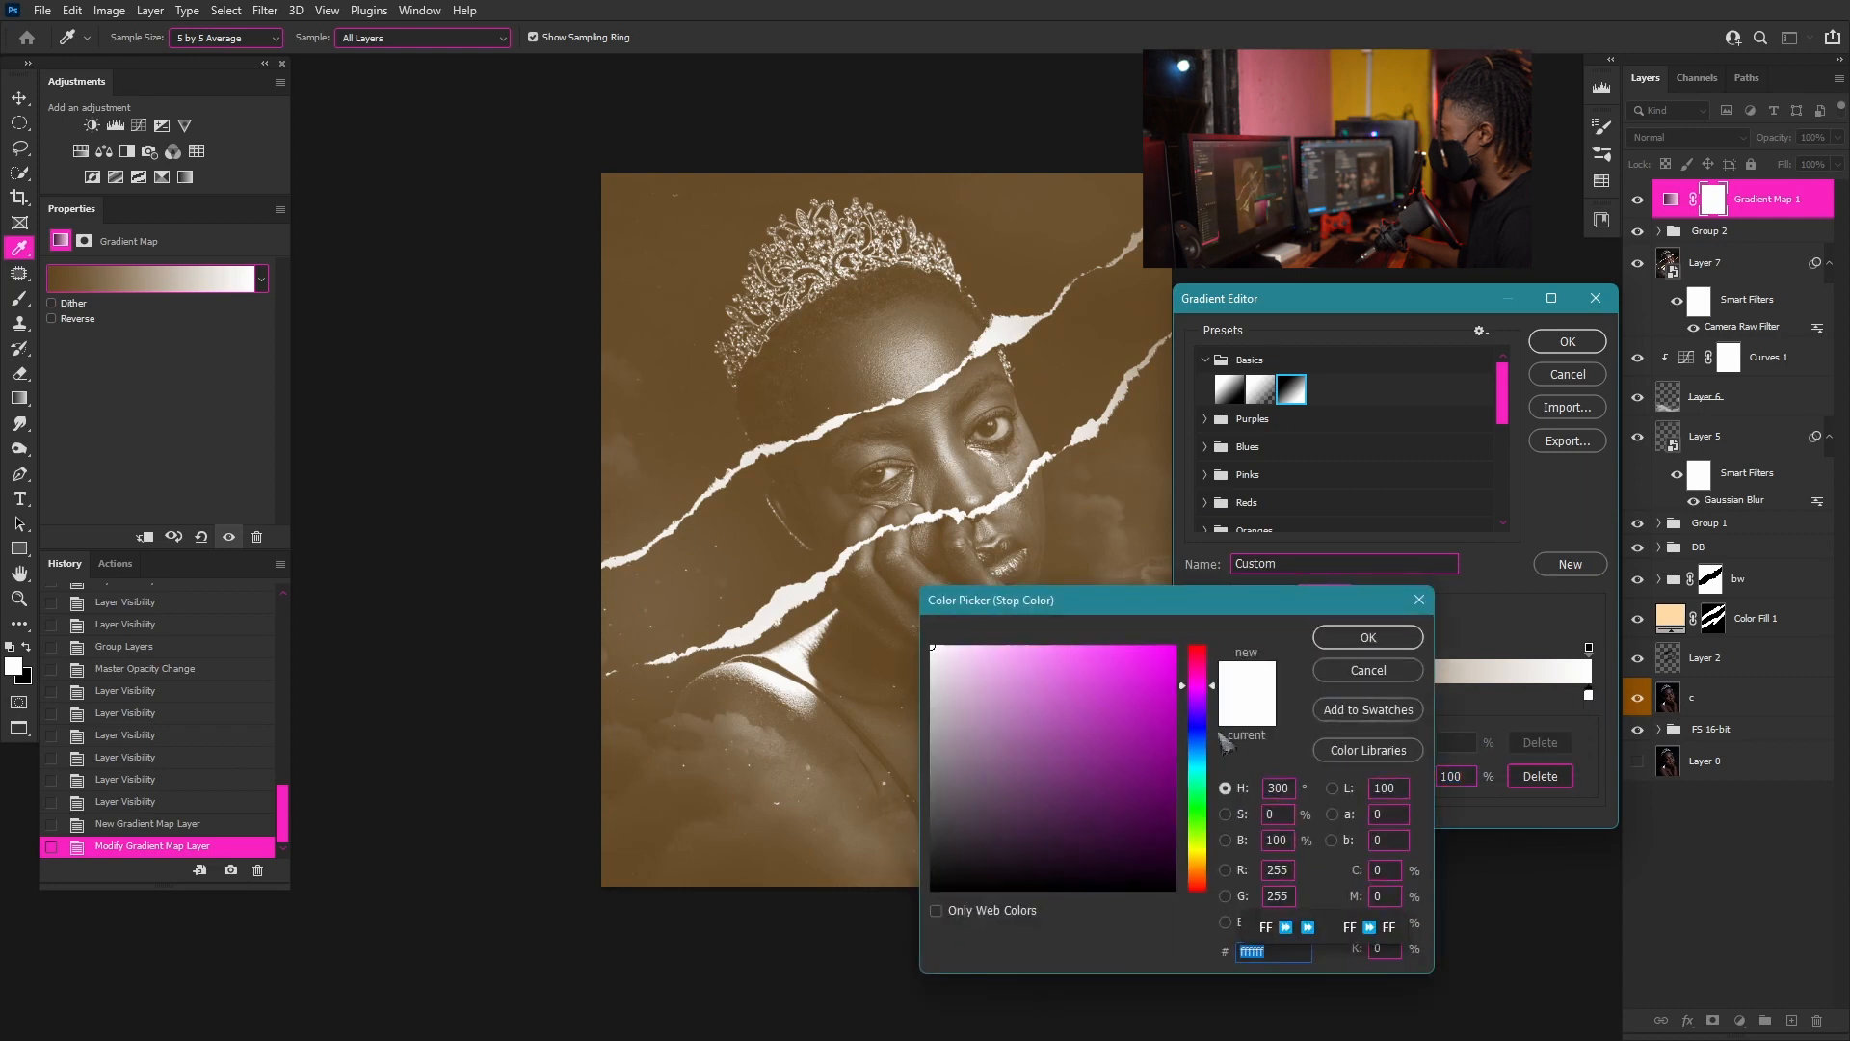
click(1195, 875)
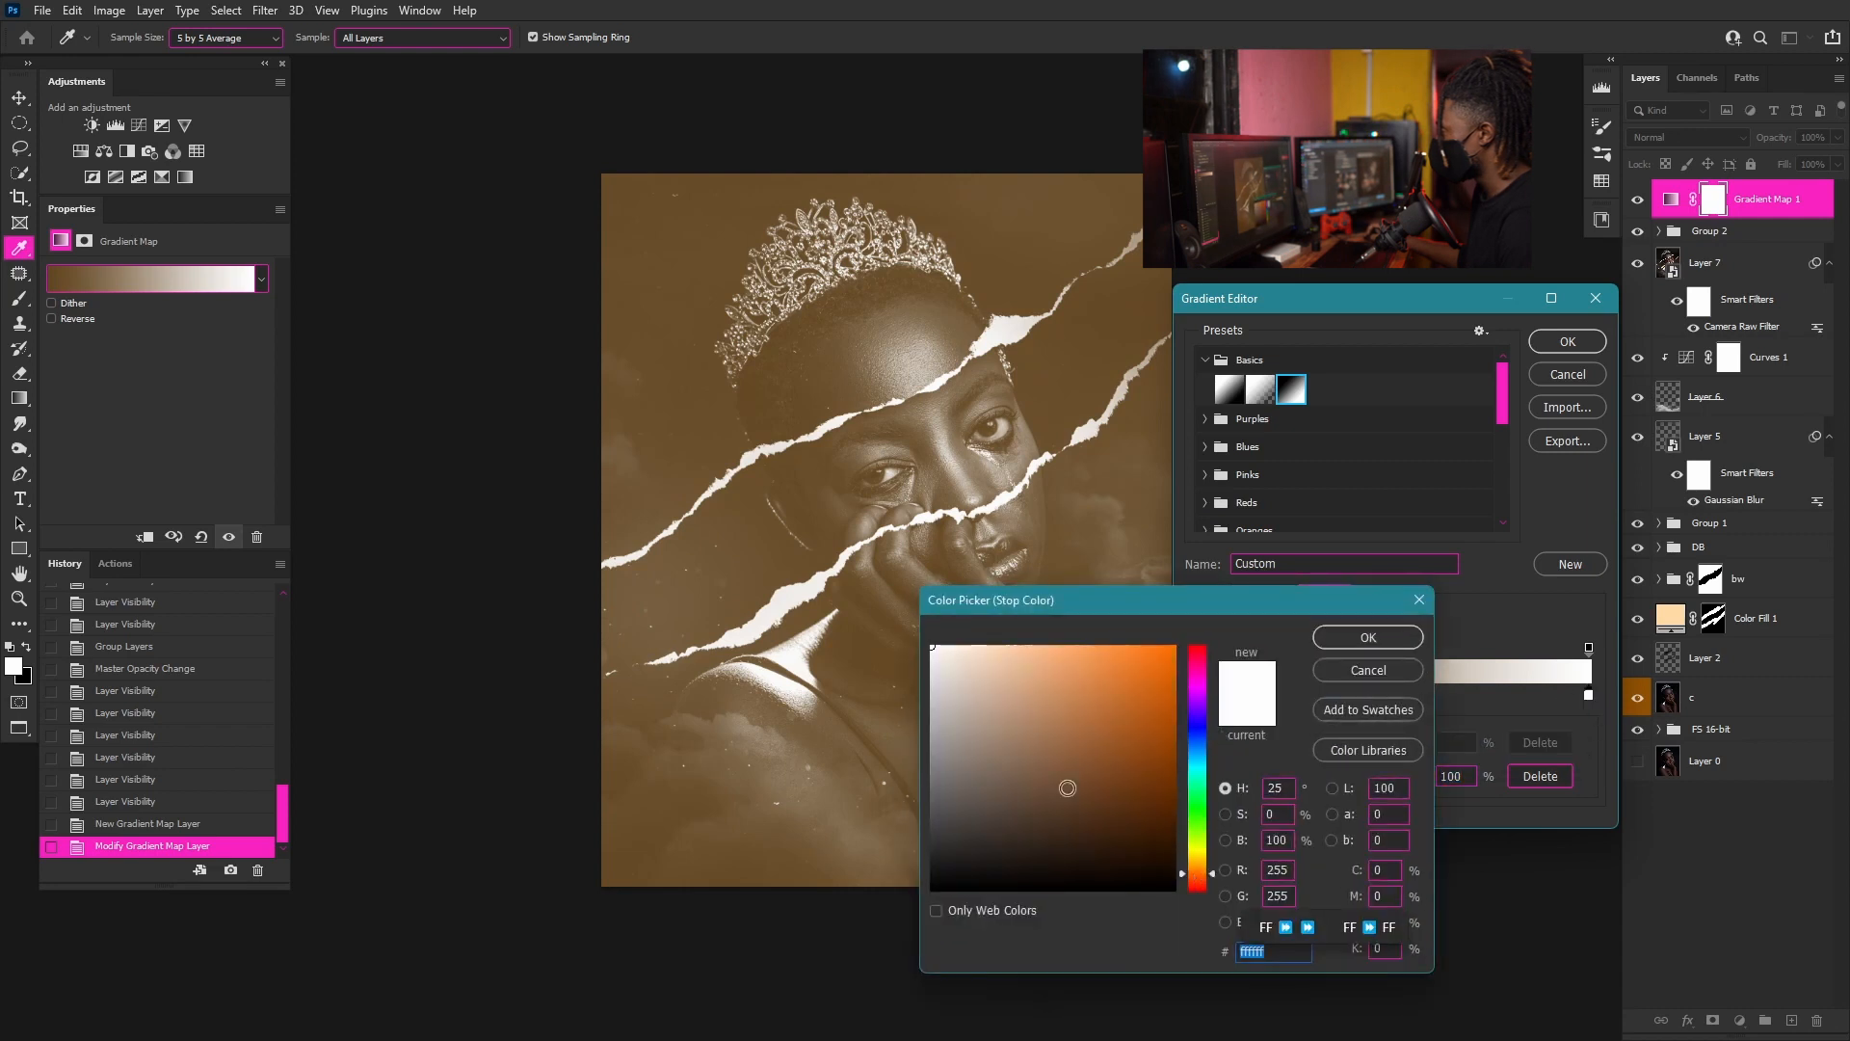
text(ffc9a1)
drag(1012, 630, 970, 626)
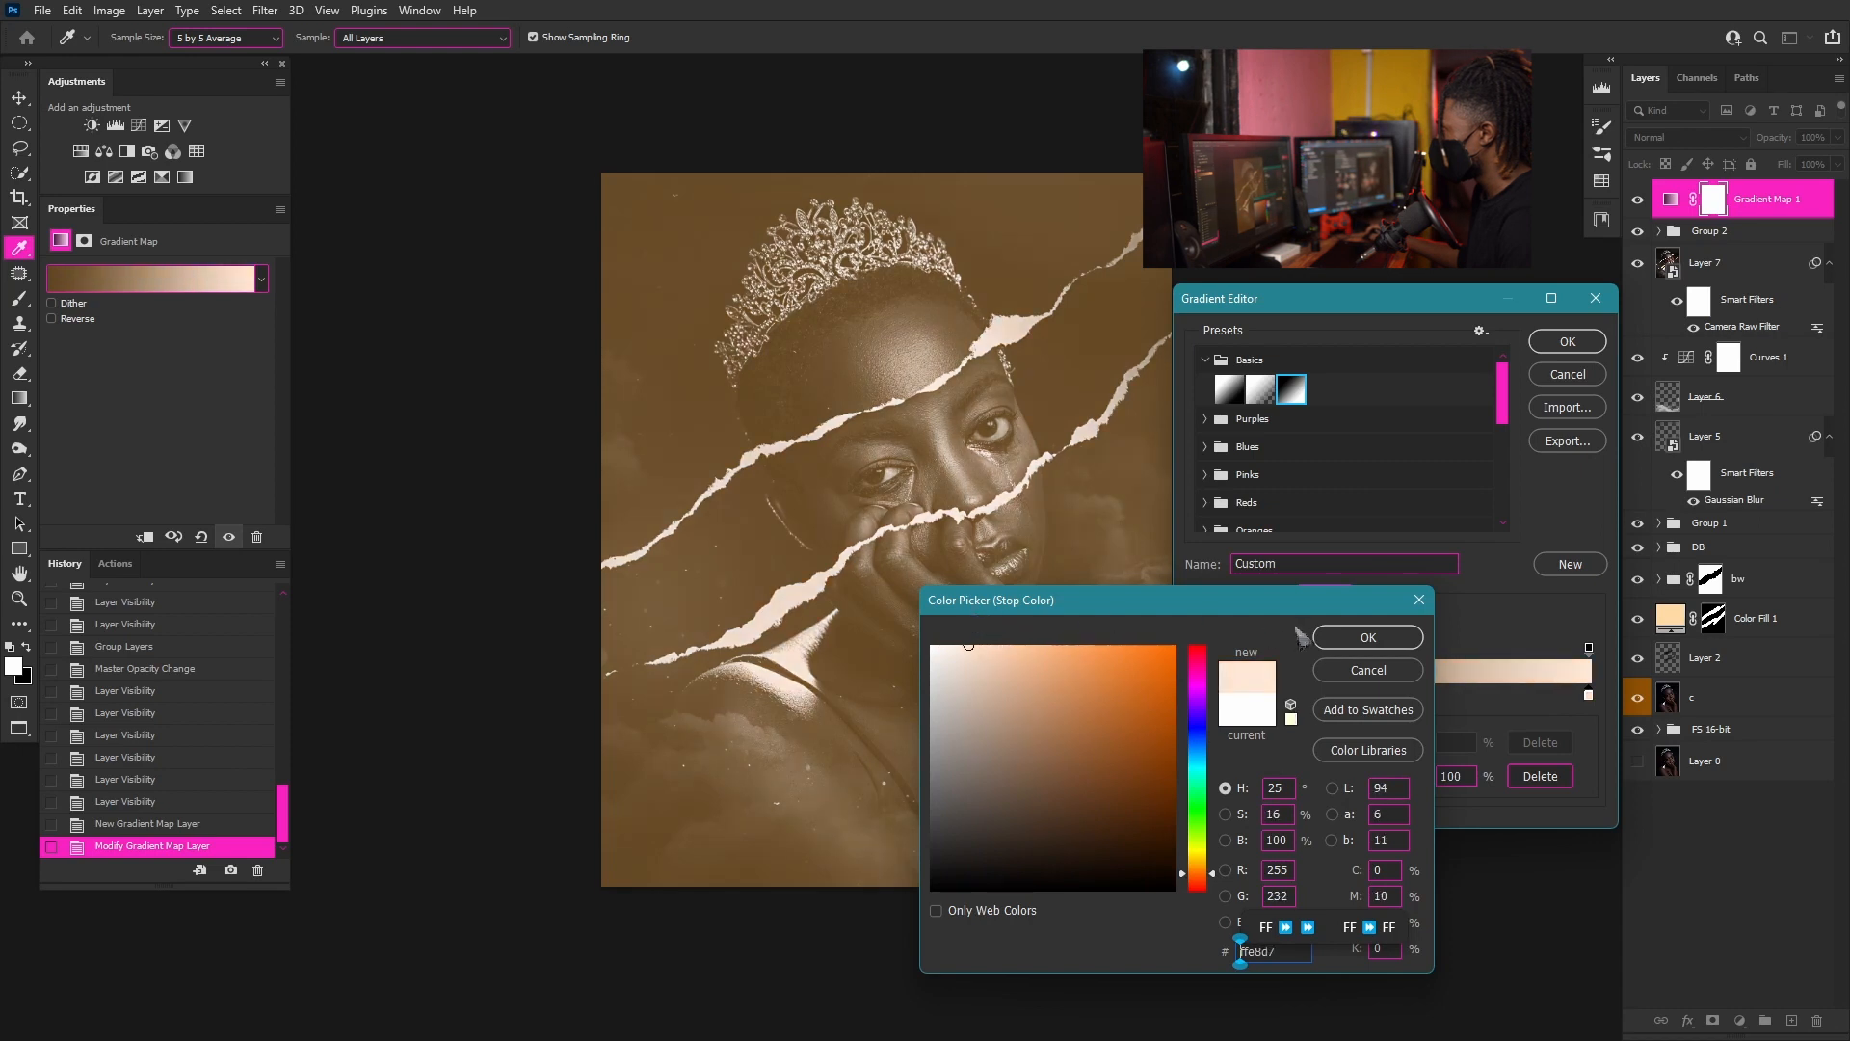
click(1366, 639)
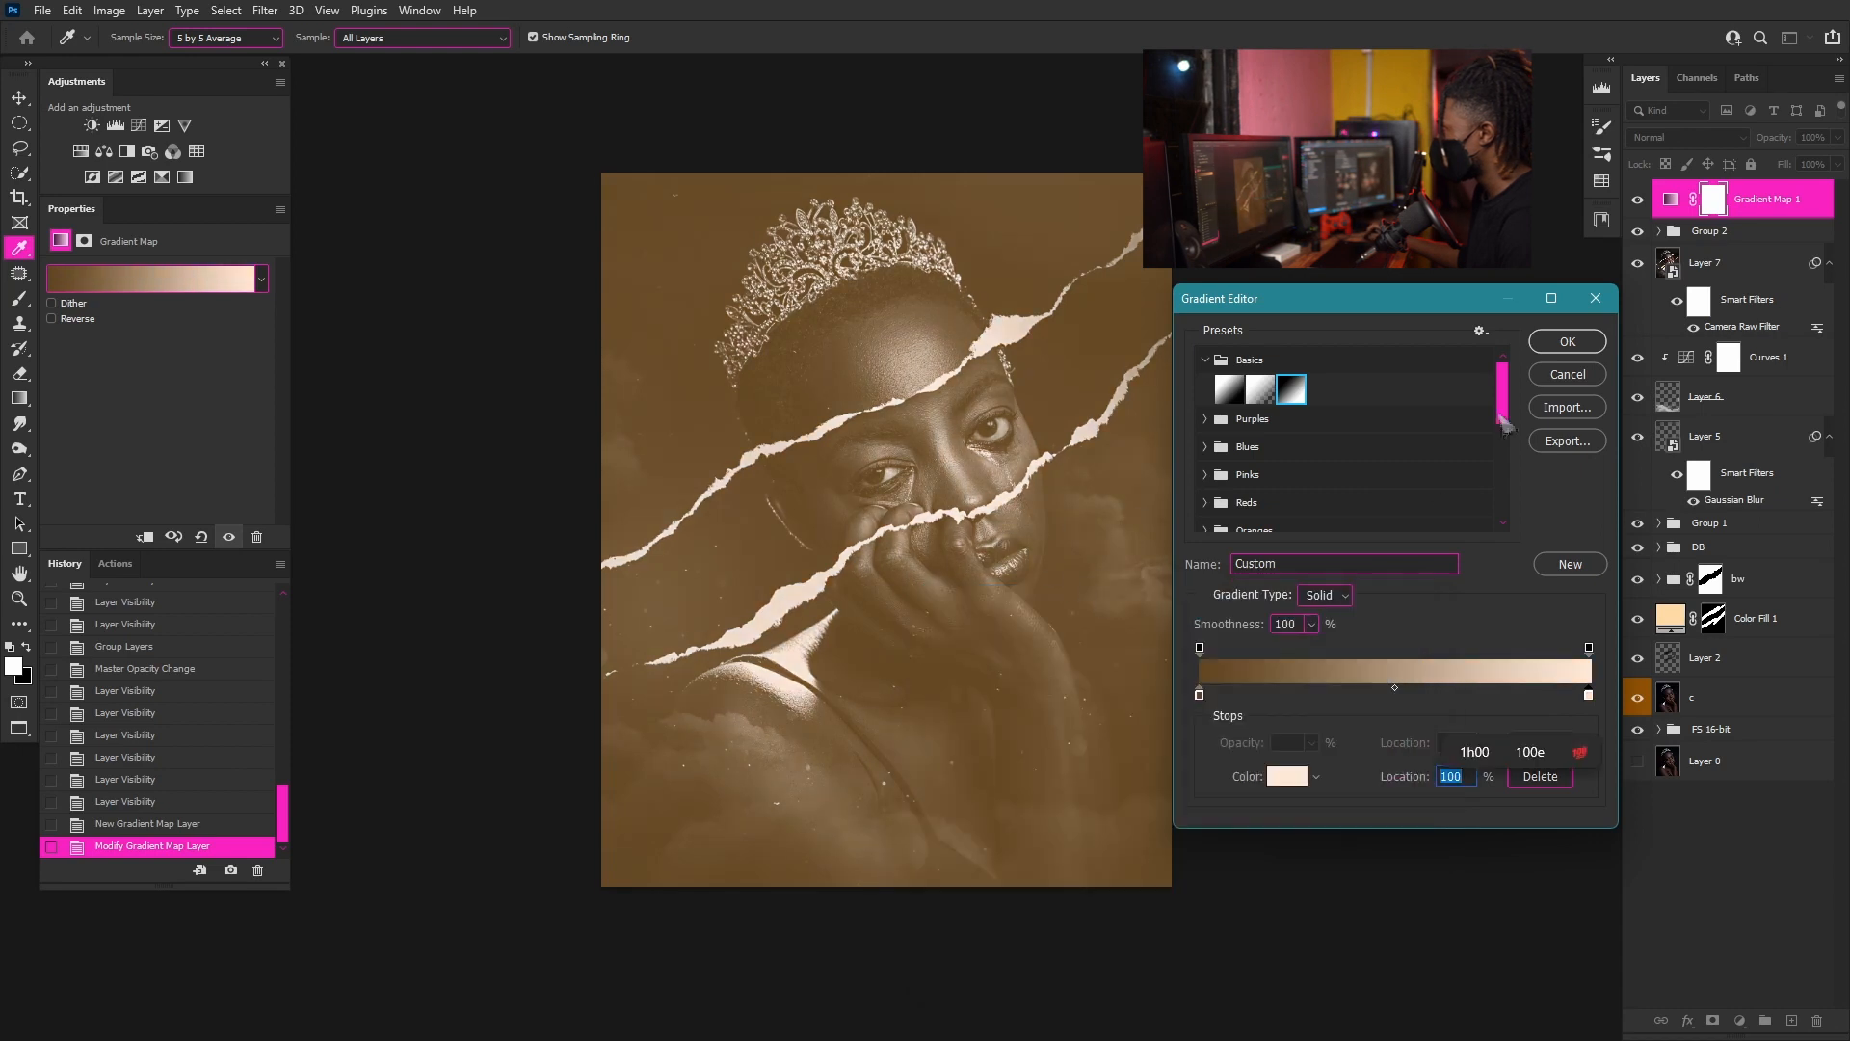
- Replace the custom gradient with the saved dark-brown-to-cream preset below Angel's Gradients and apply it to the gradient map
drag(1509, 407, 1506, 501)
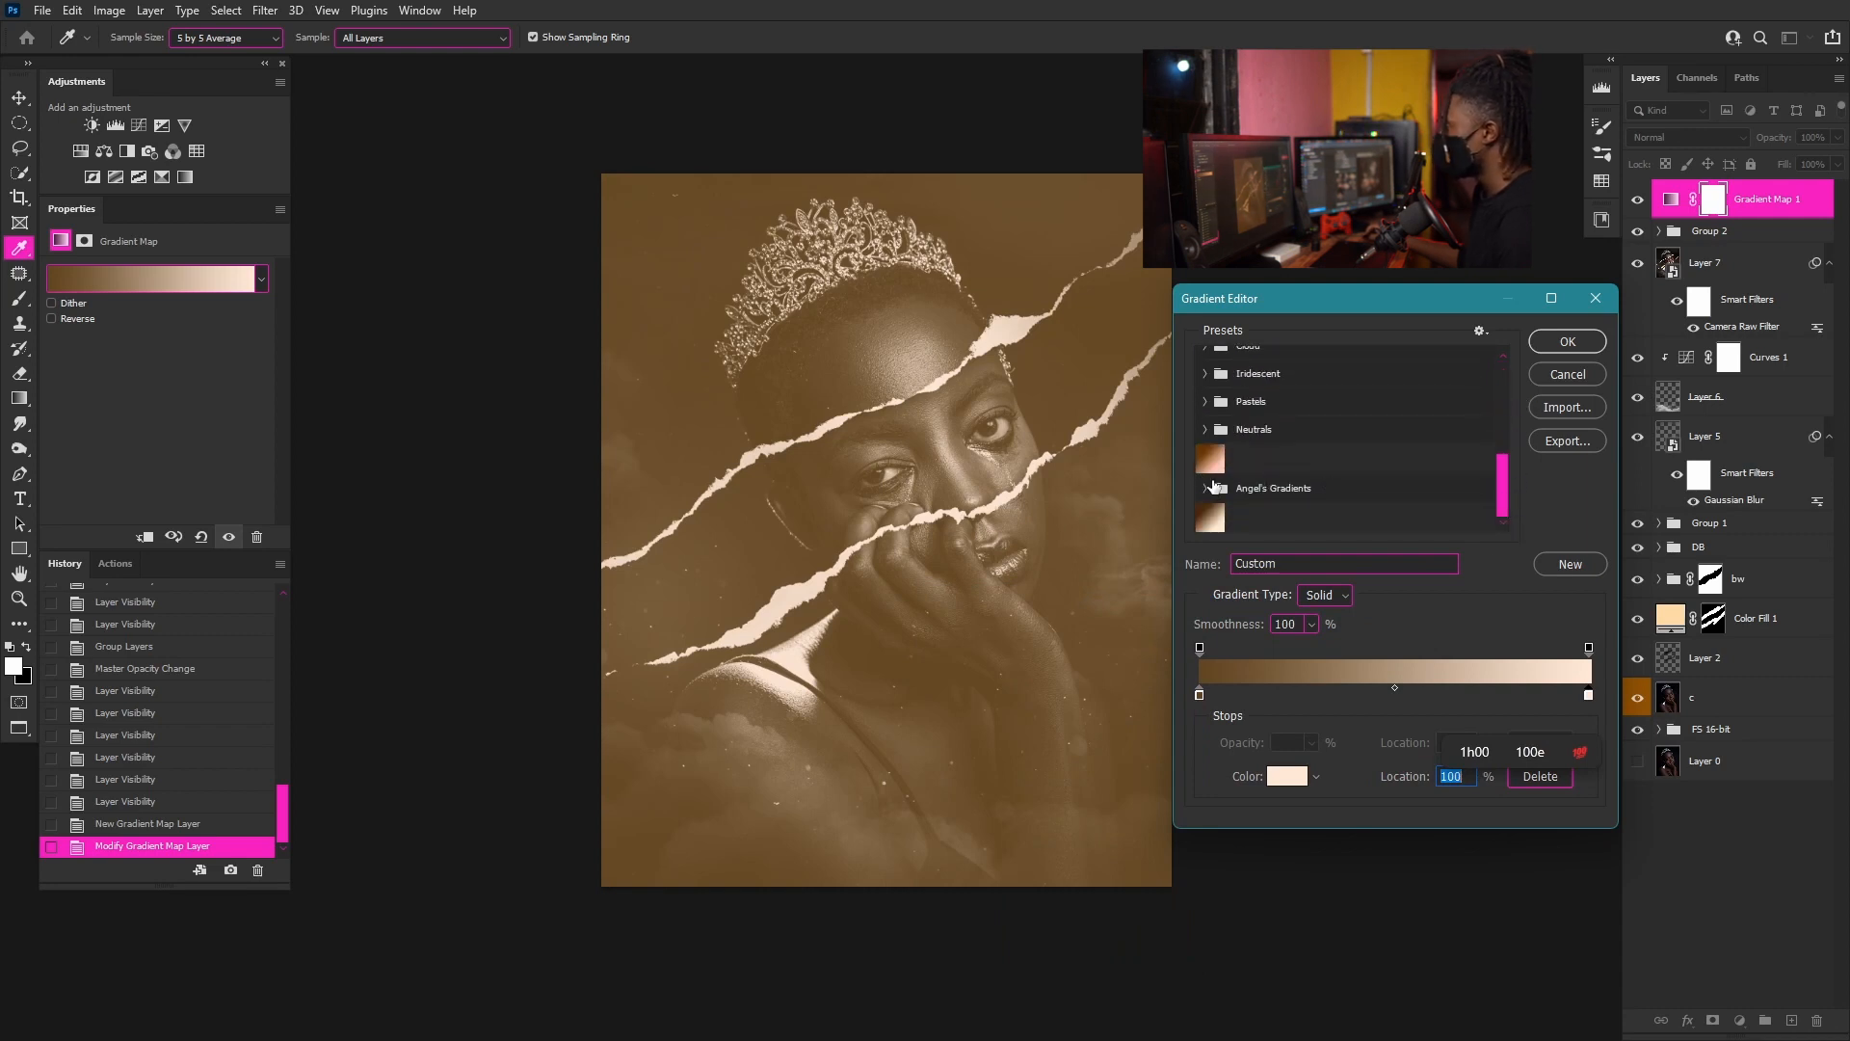
click(1211, 460)
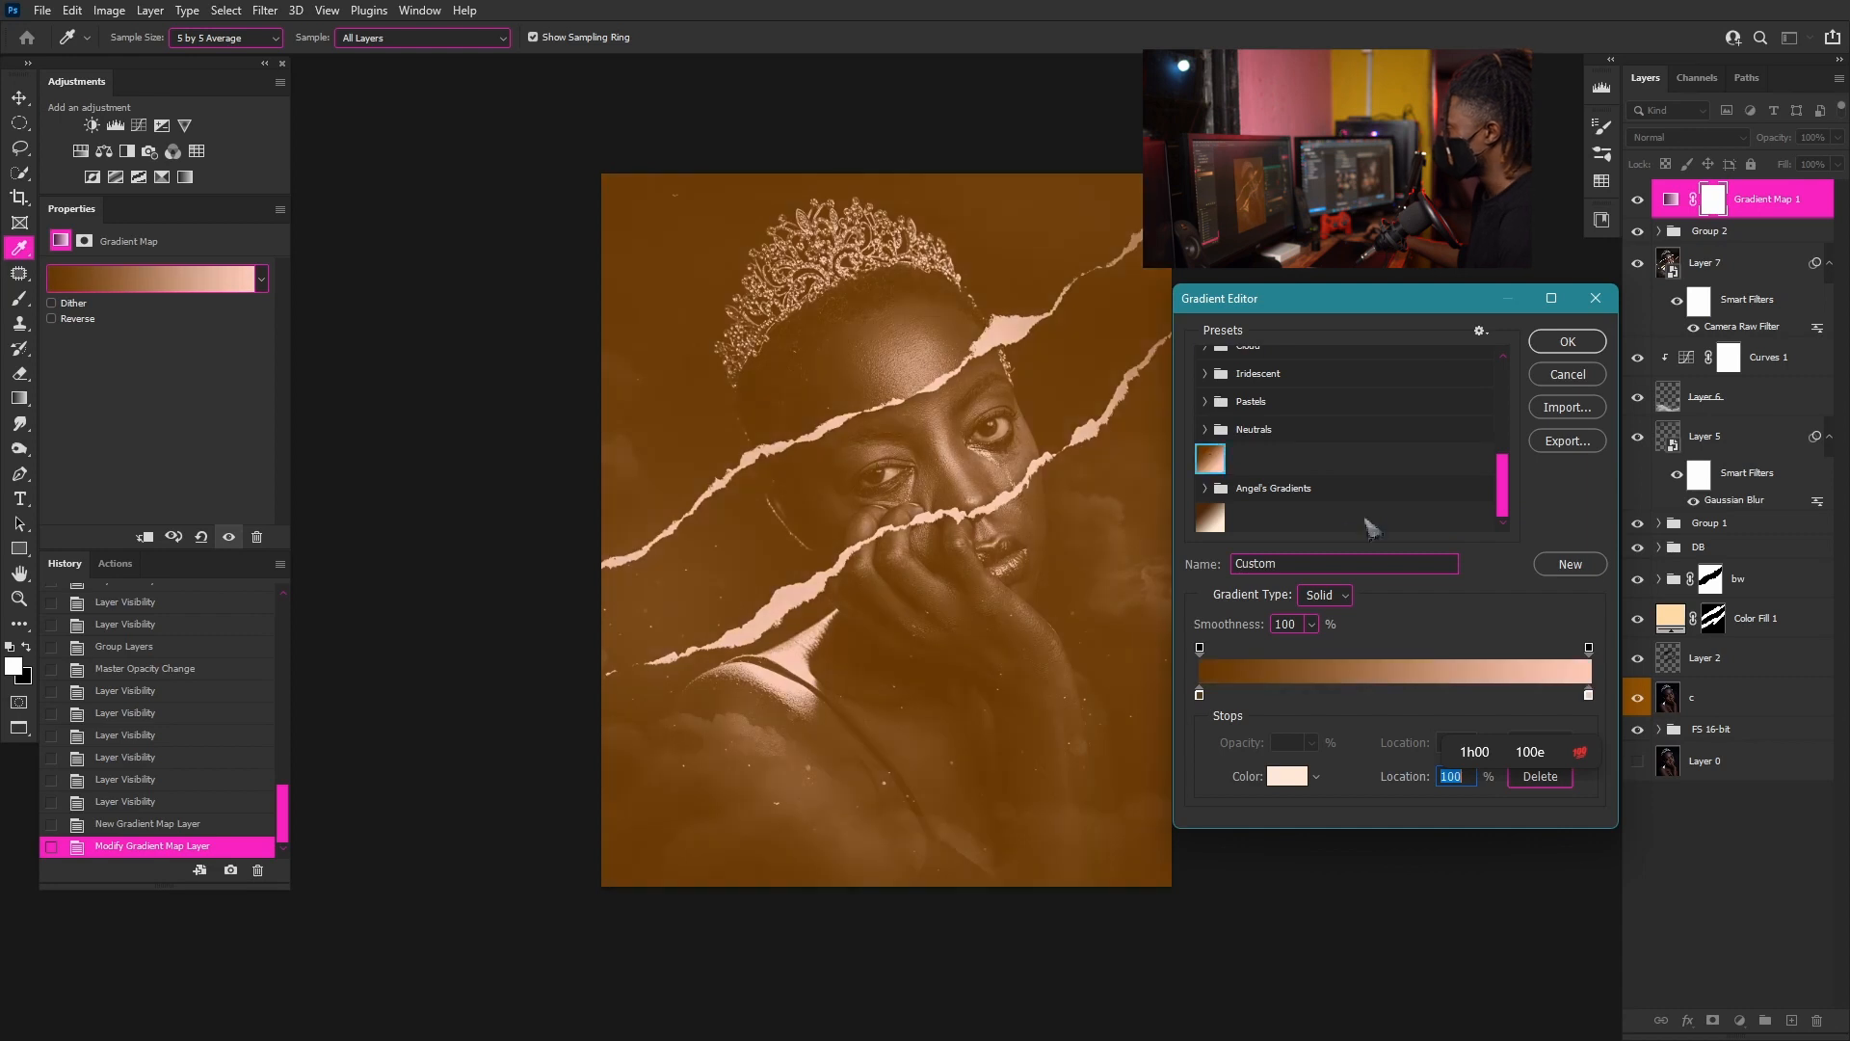
click(1332, 520)
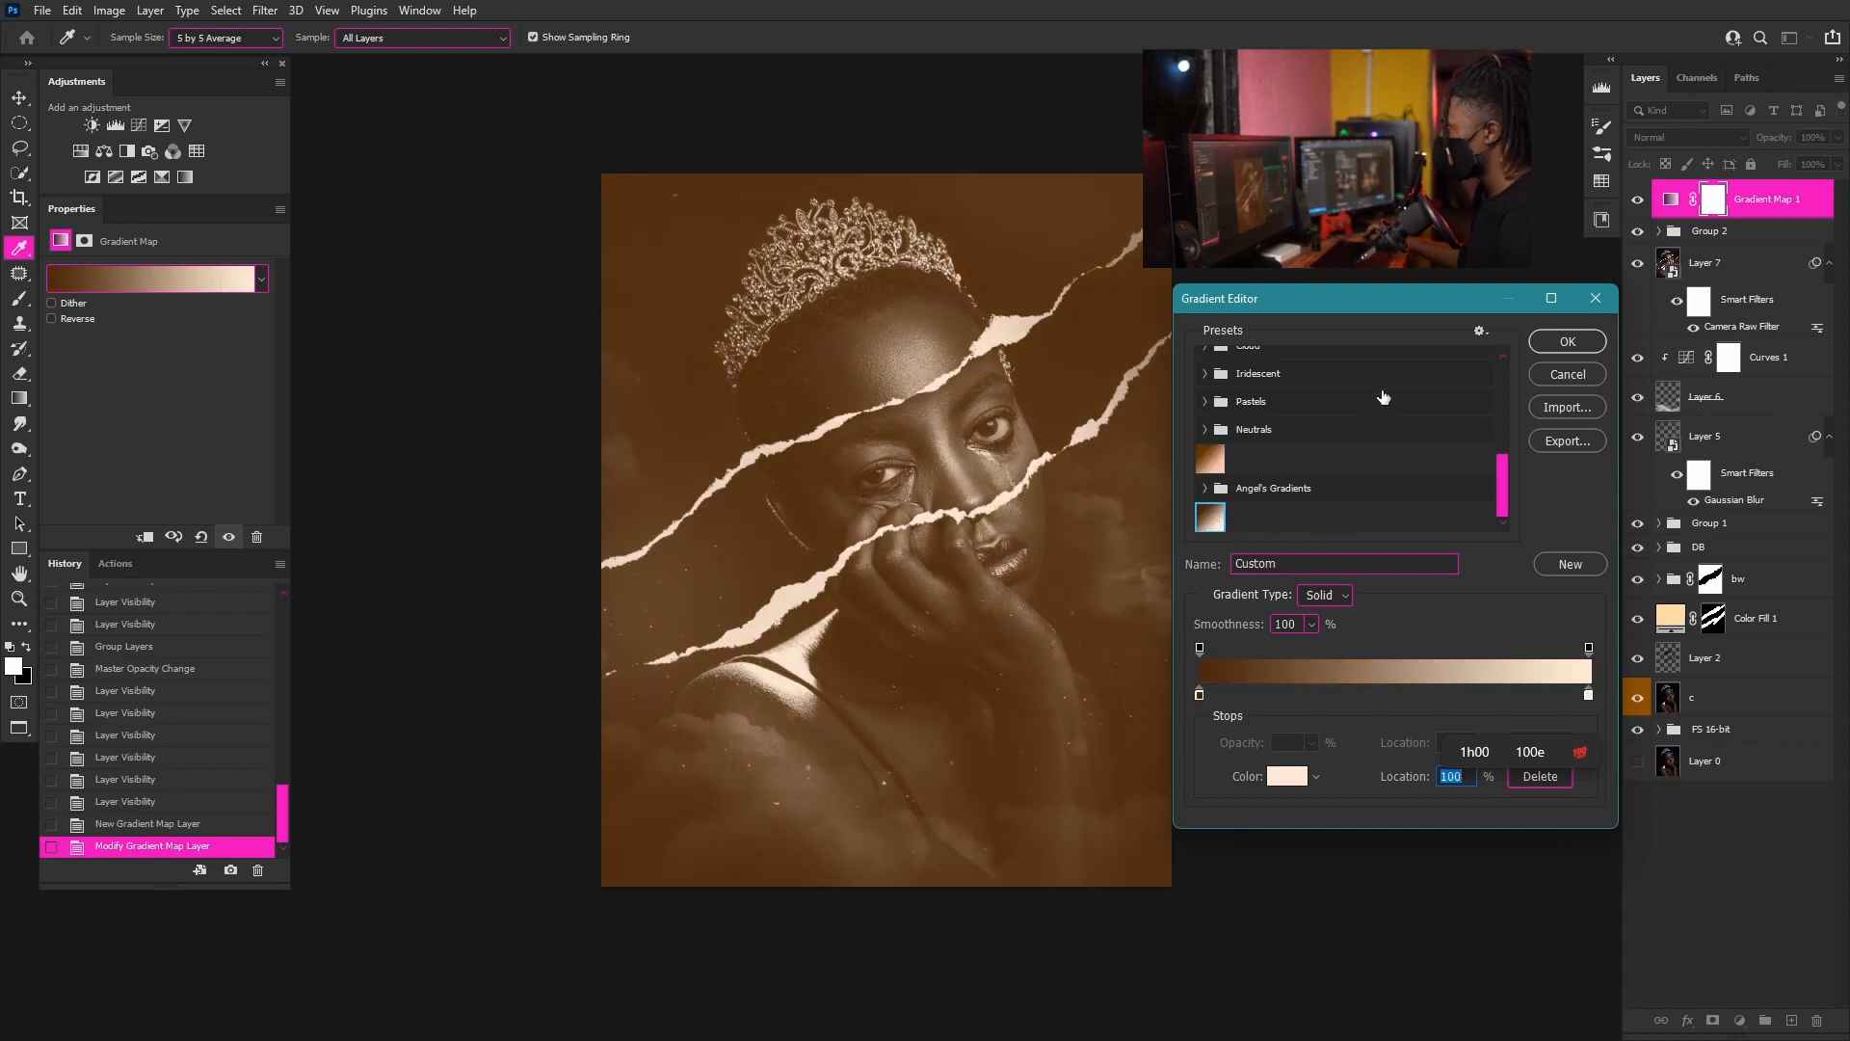
drag(1349, 299, 1101, 265)
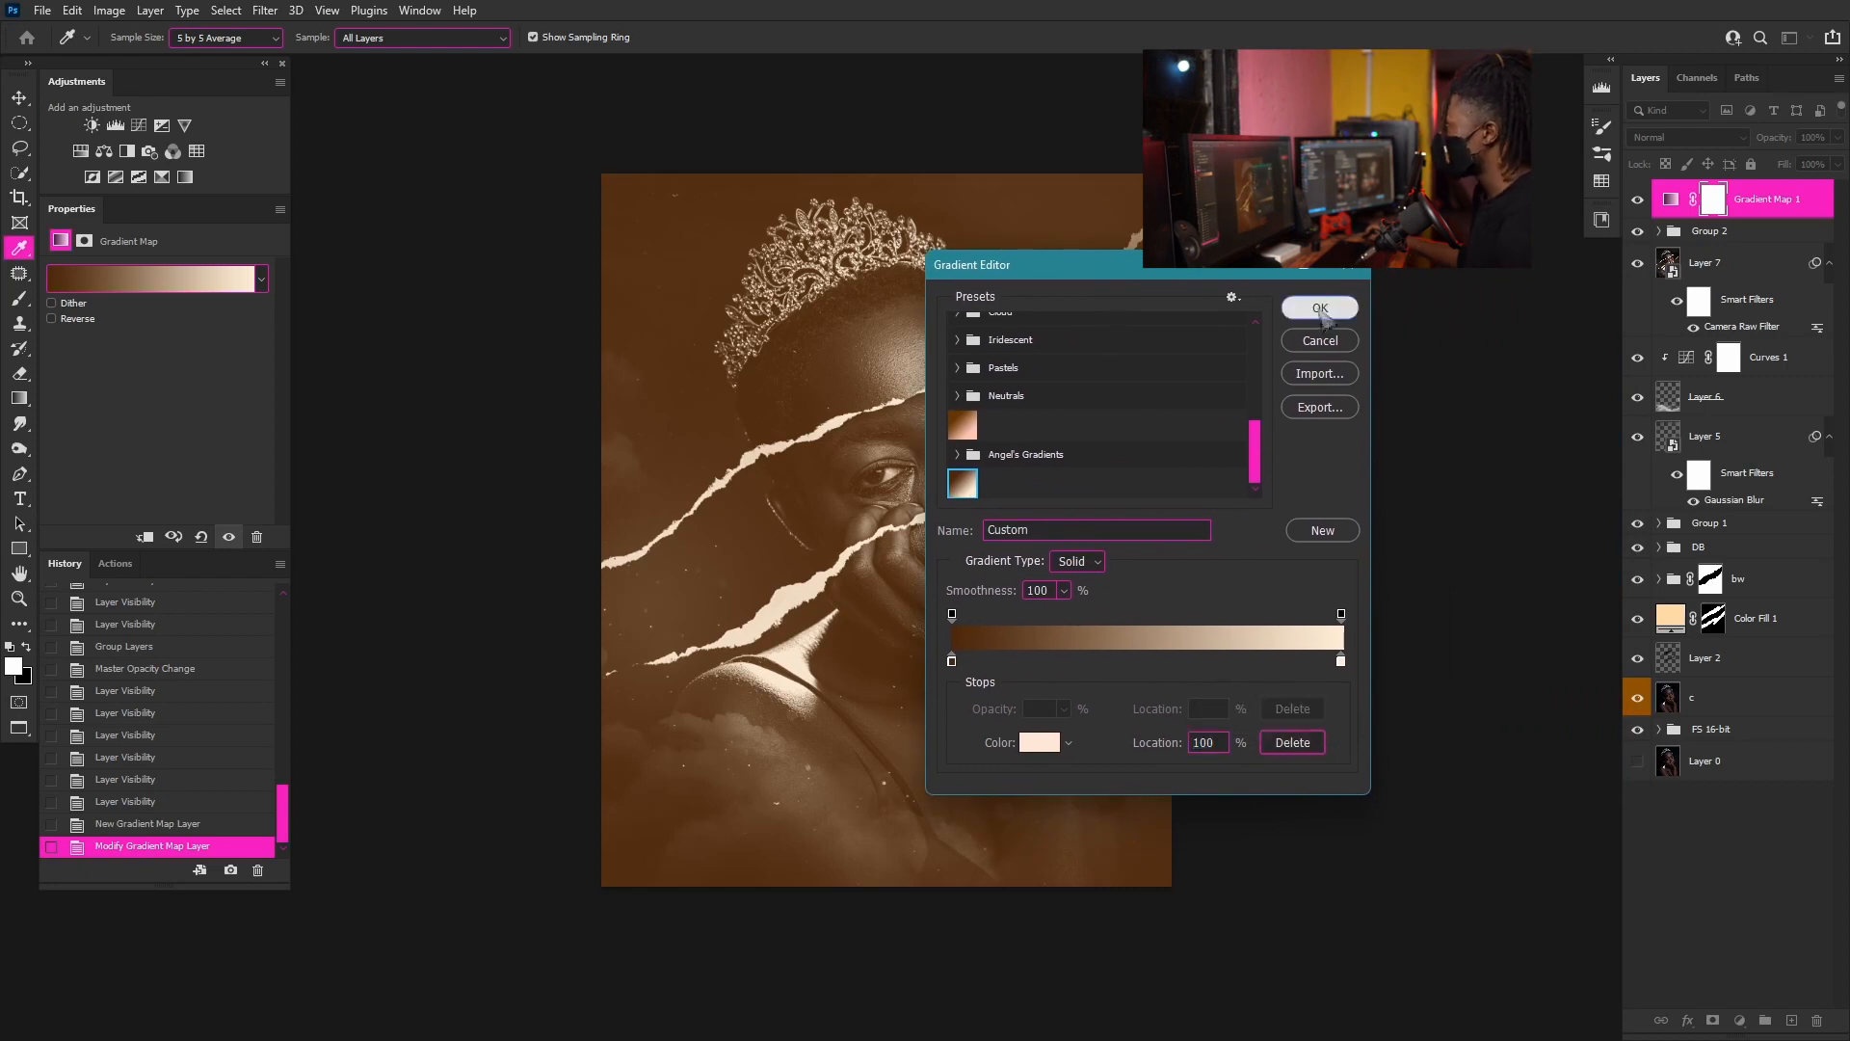
click(1320, 309)
- Set the Gradient Map 1 layer's blend mode to Soft Light and its opacity to 46%
click(1687, 137)
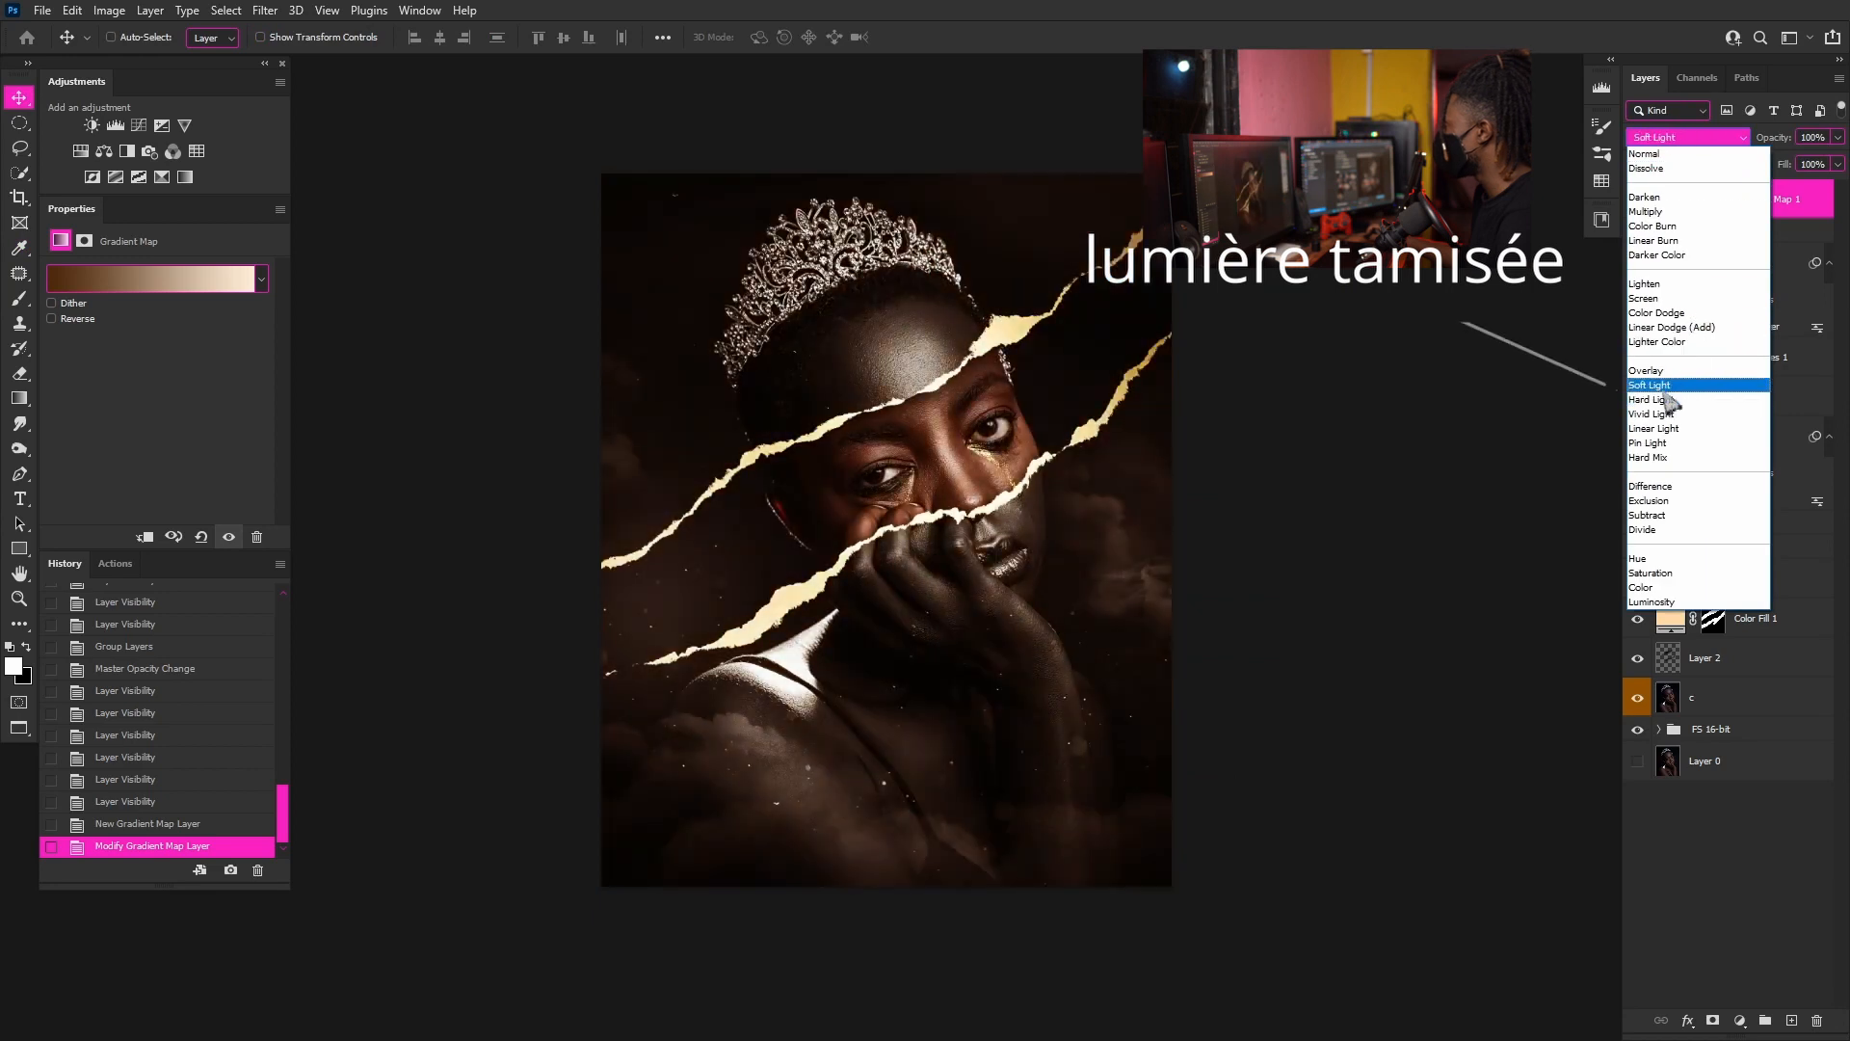
click(1663, 385)
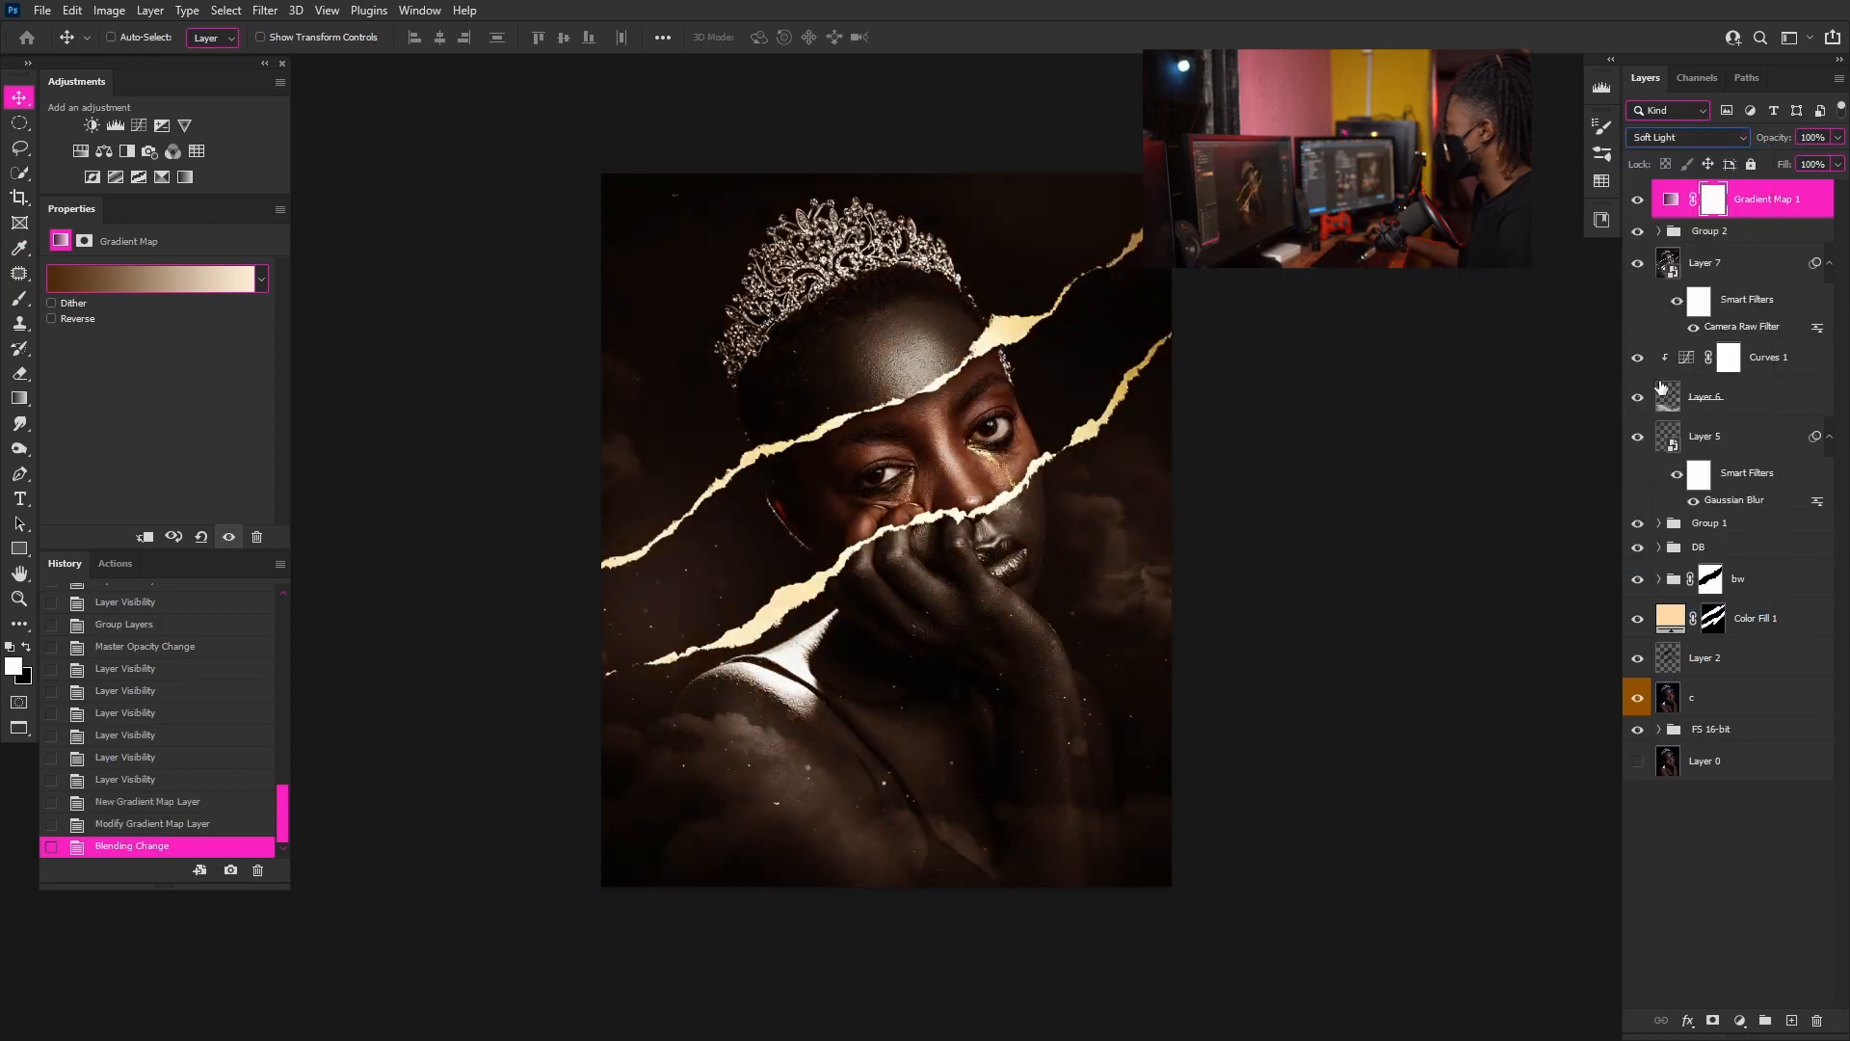
scroll(1067, 366, up, 2)
click(1836, 137)
drag(1836, 160, 1766, 170)
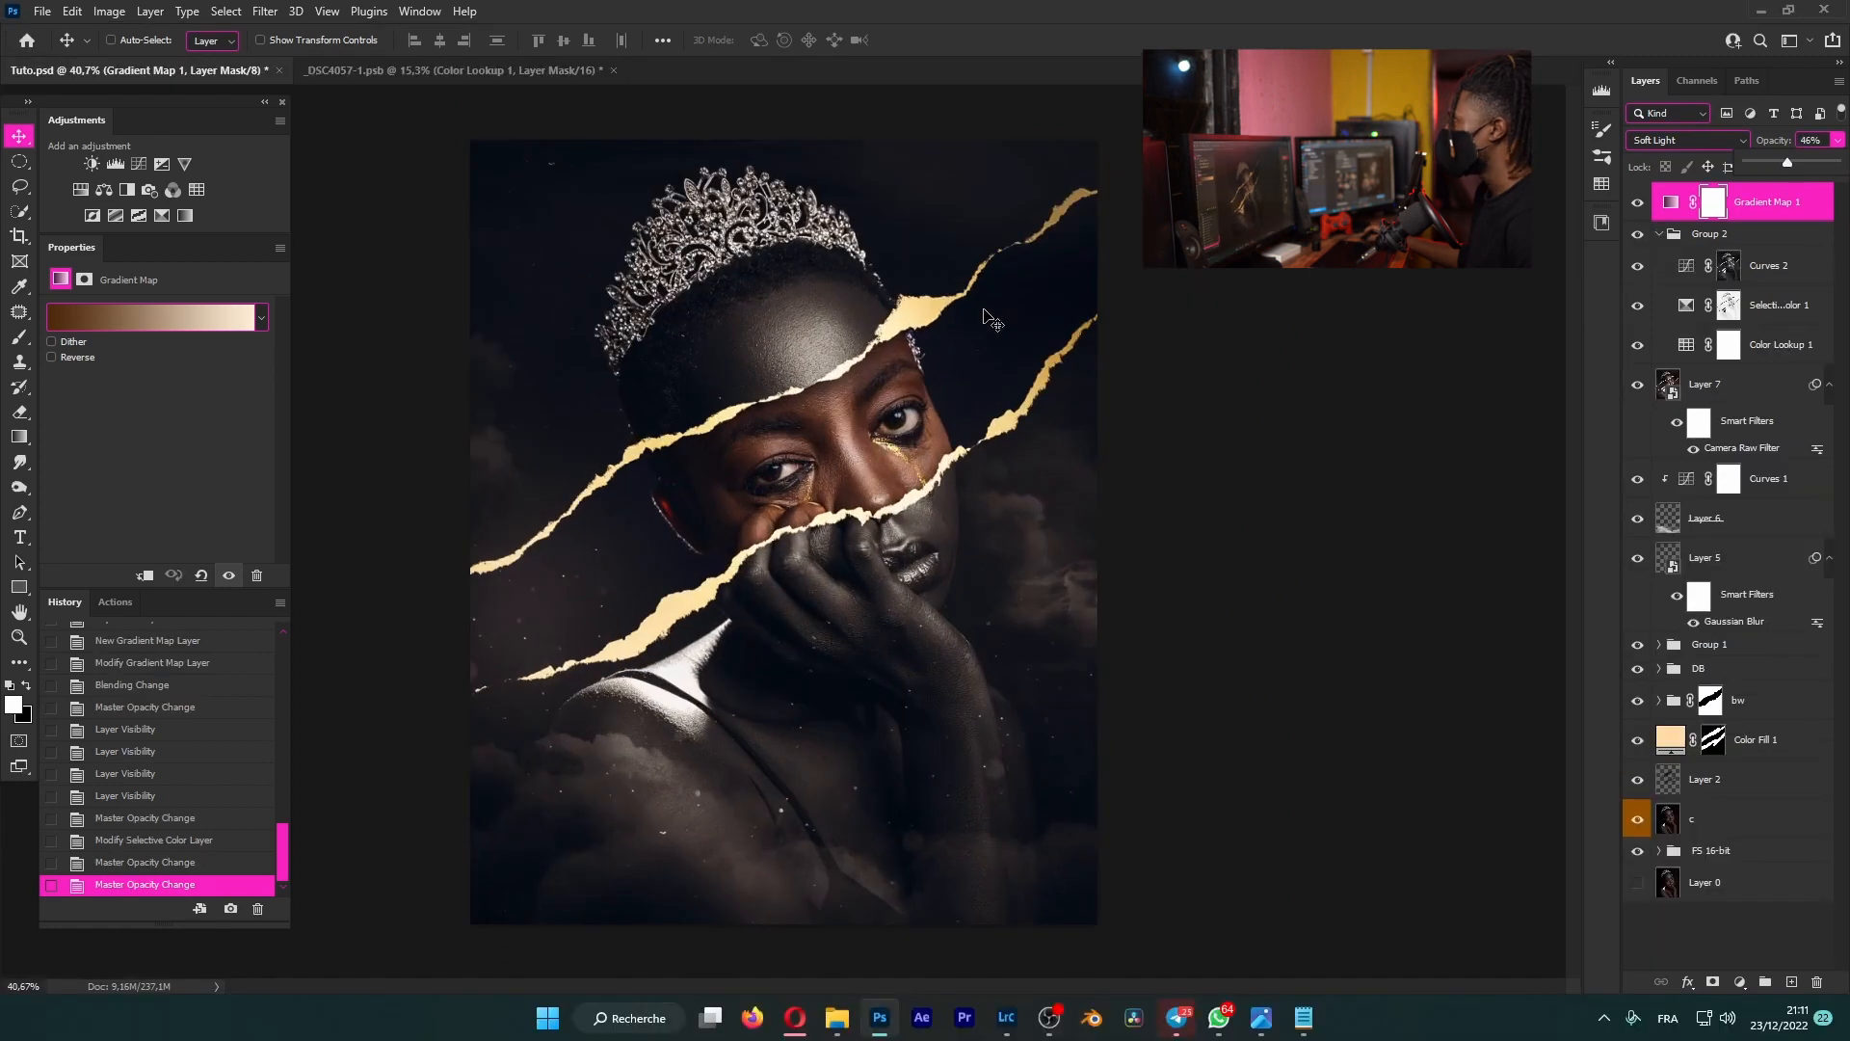
- Add a Hue/Saturation adjustment layer on top with Saturation -68 and invert its mask to black
scroll(951, 376, up, 3)
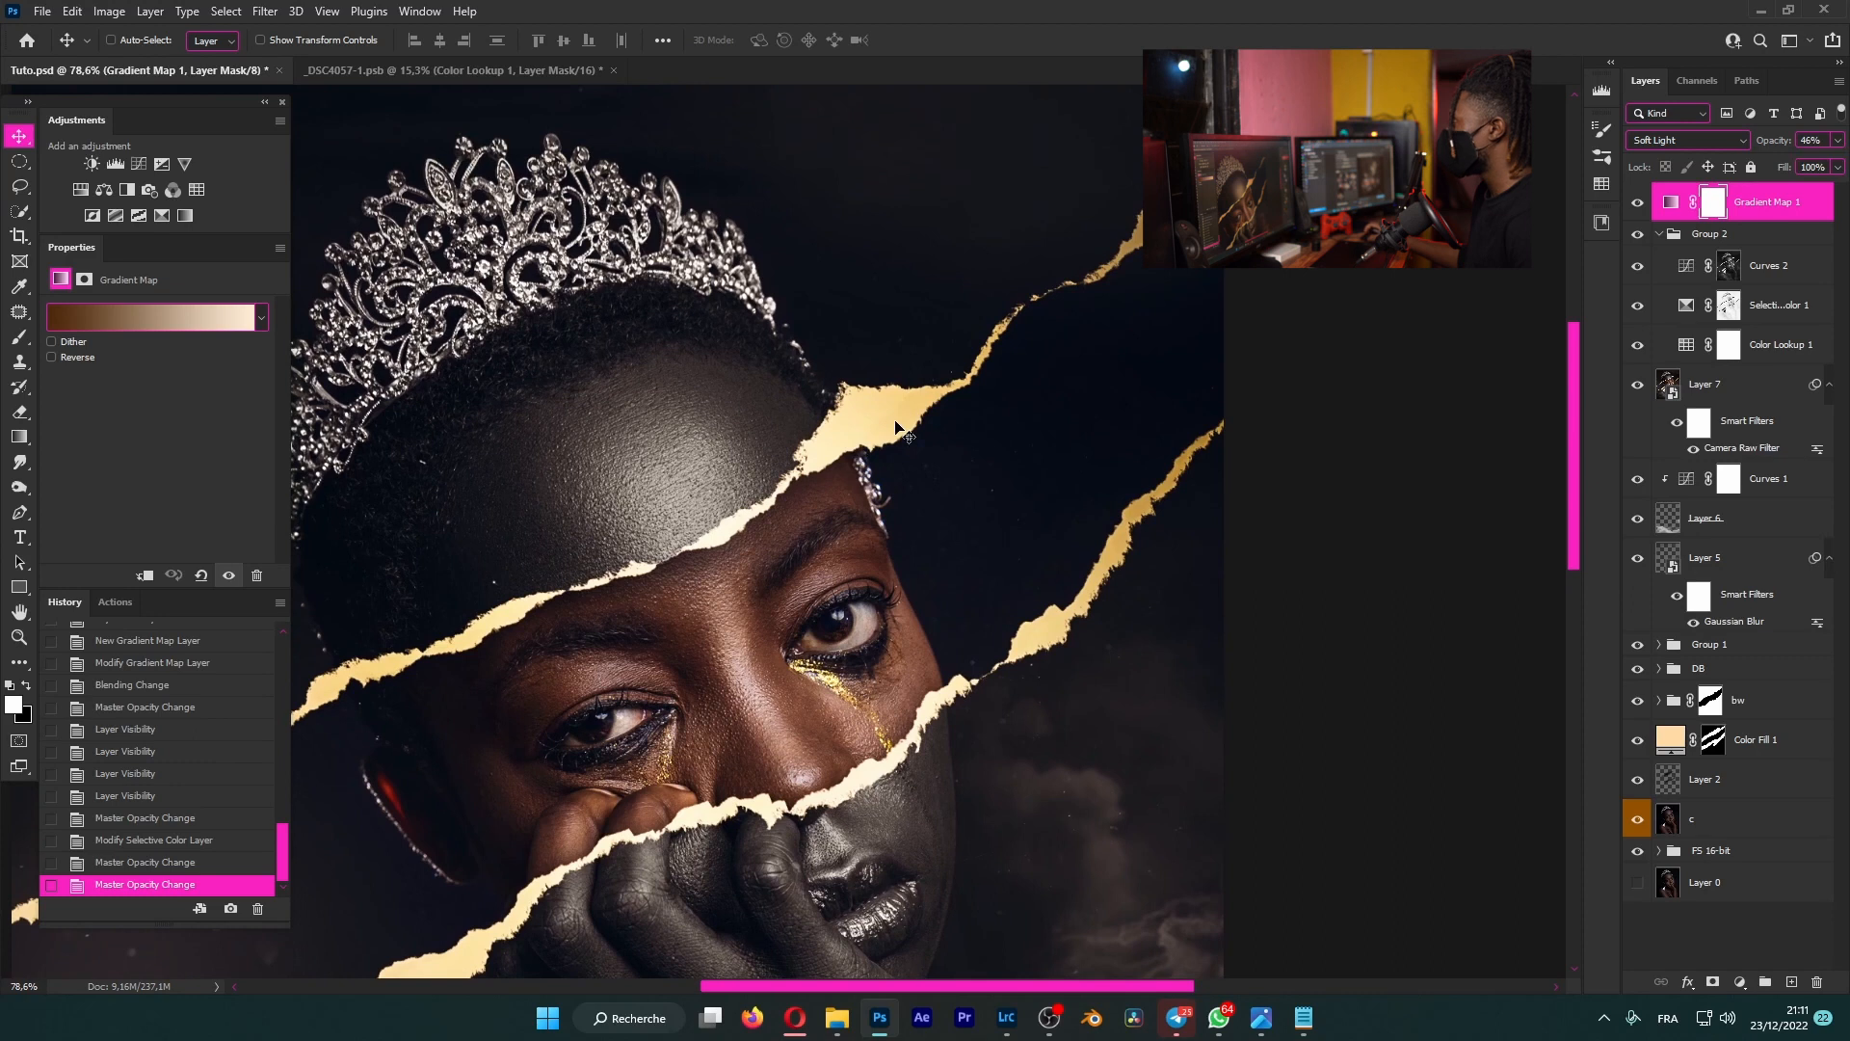
scroll(884, 435, down, 2)
scroll(884, 424, down, 2)
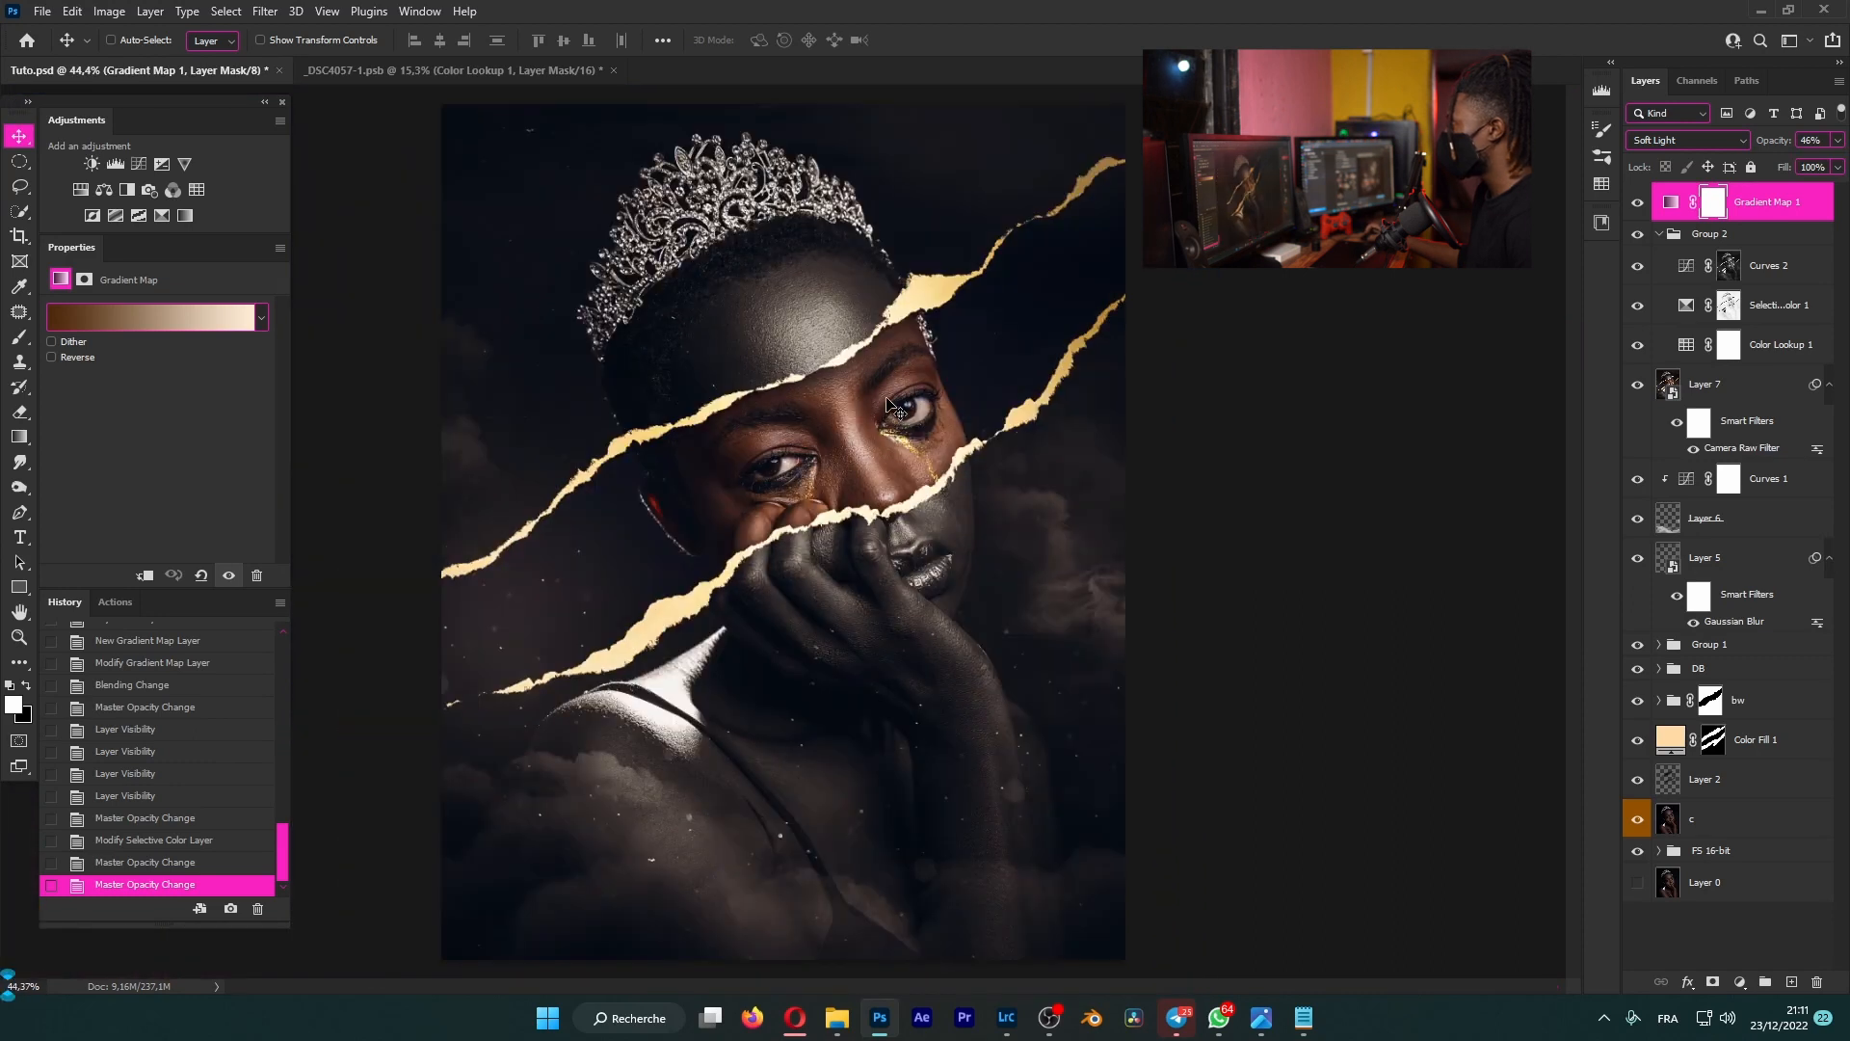
scroll(1036, 343, up, 1)
key(f)
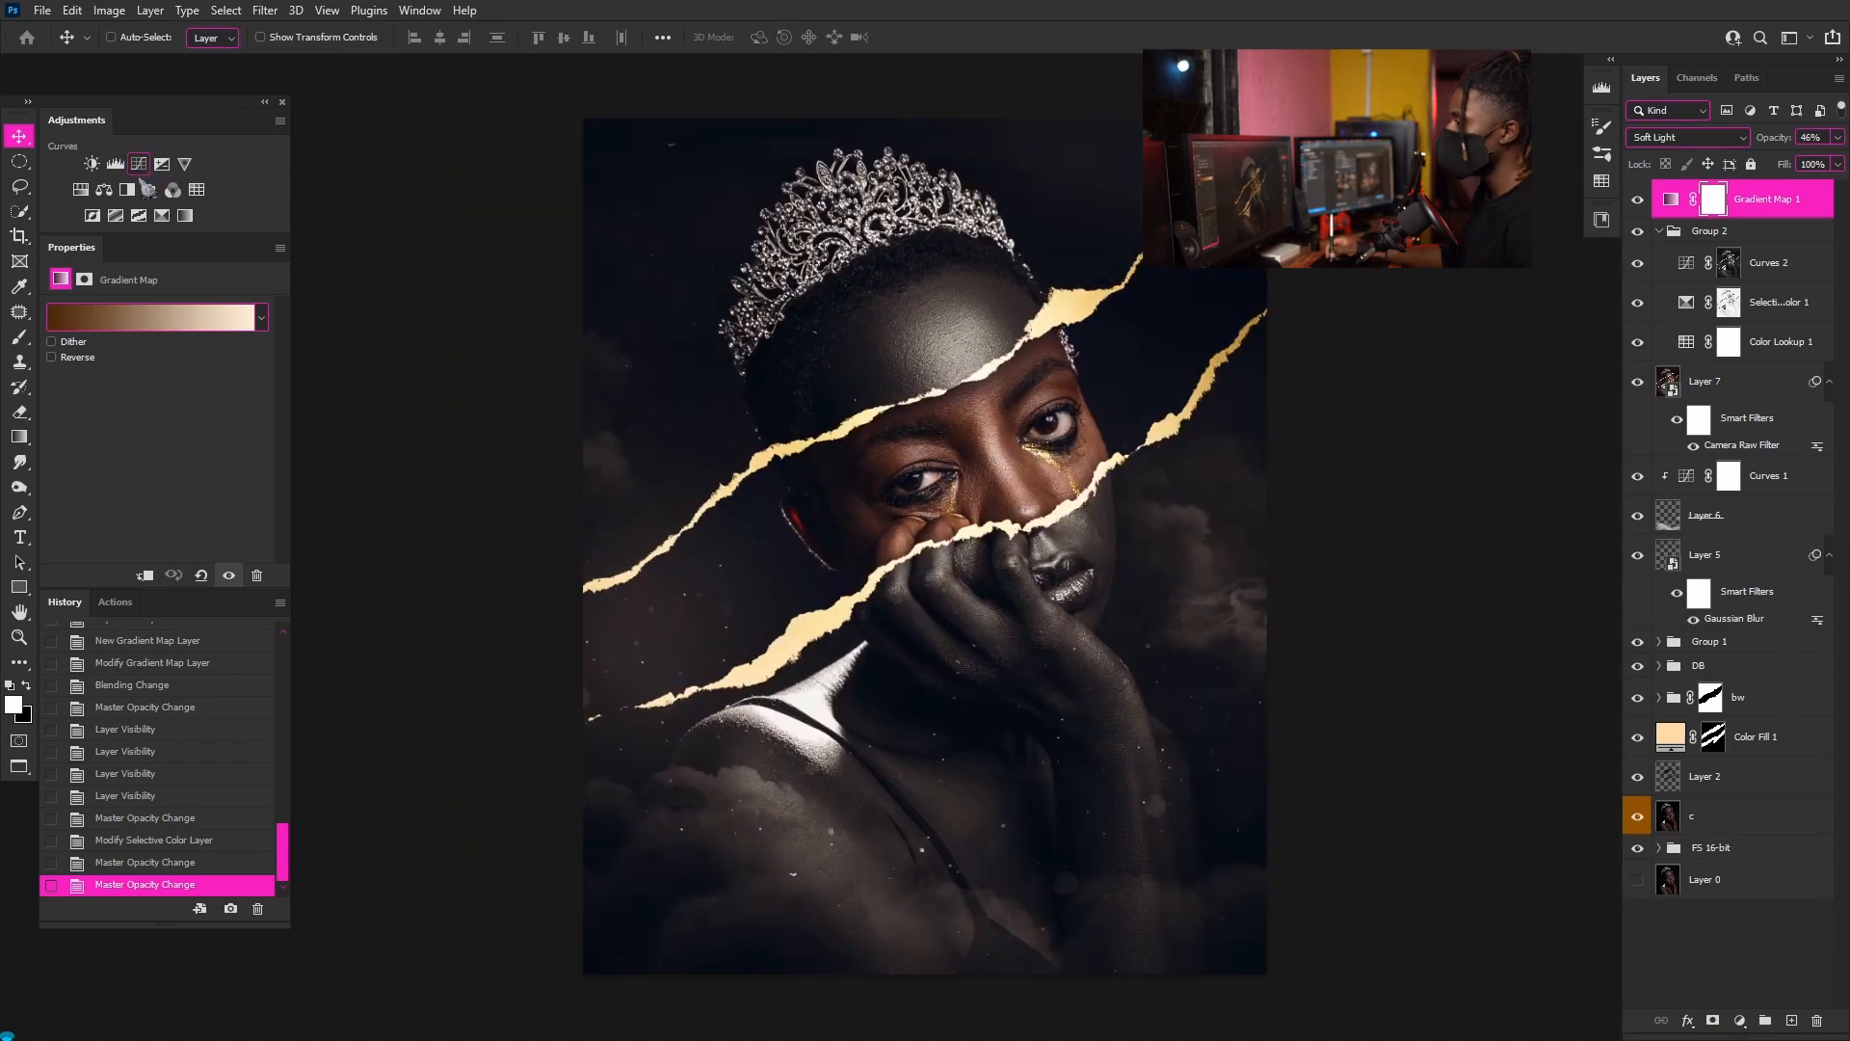
click(84, 190)
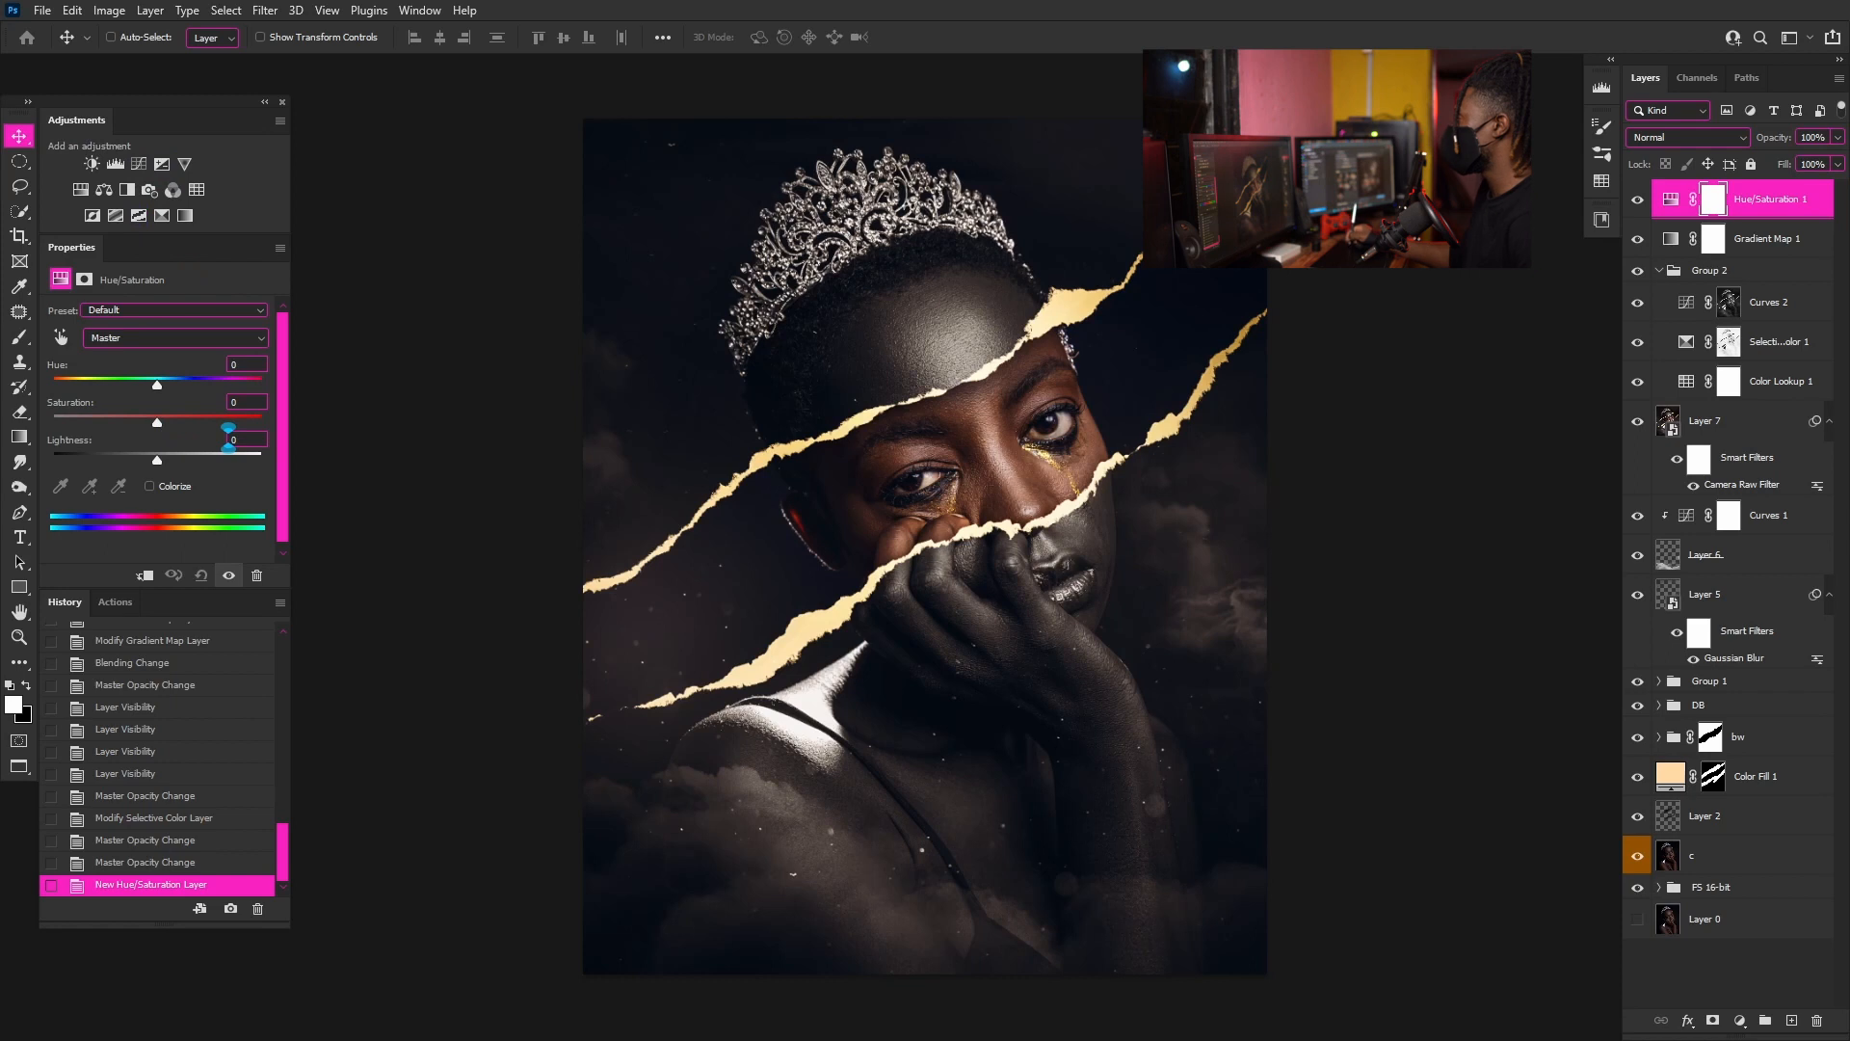
drag(157, 424, 87, 424)
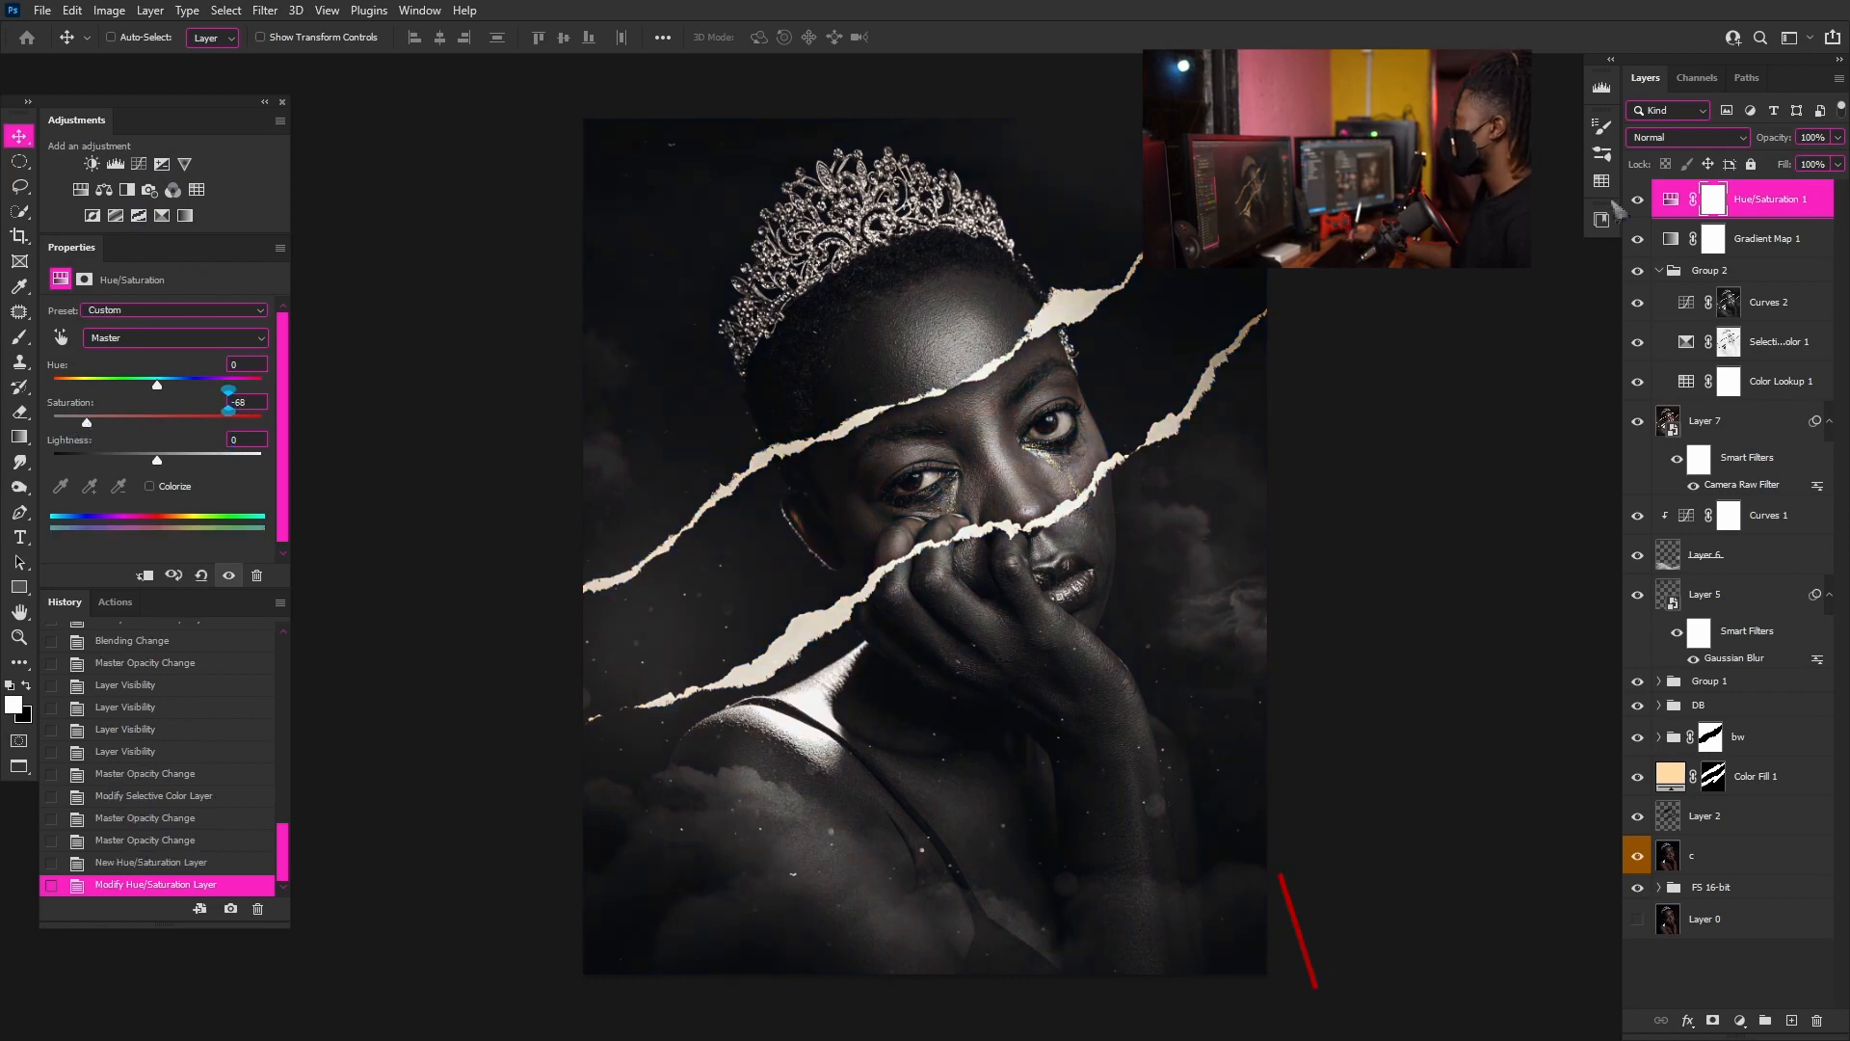
key(ctrl+i)
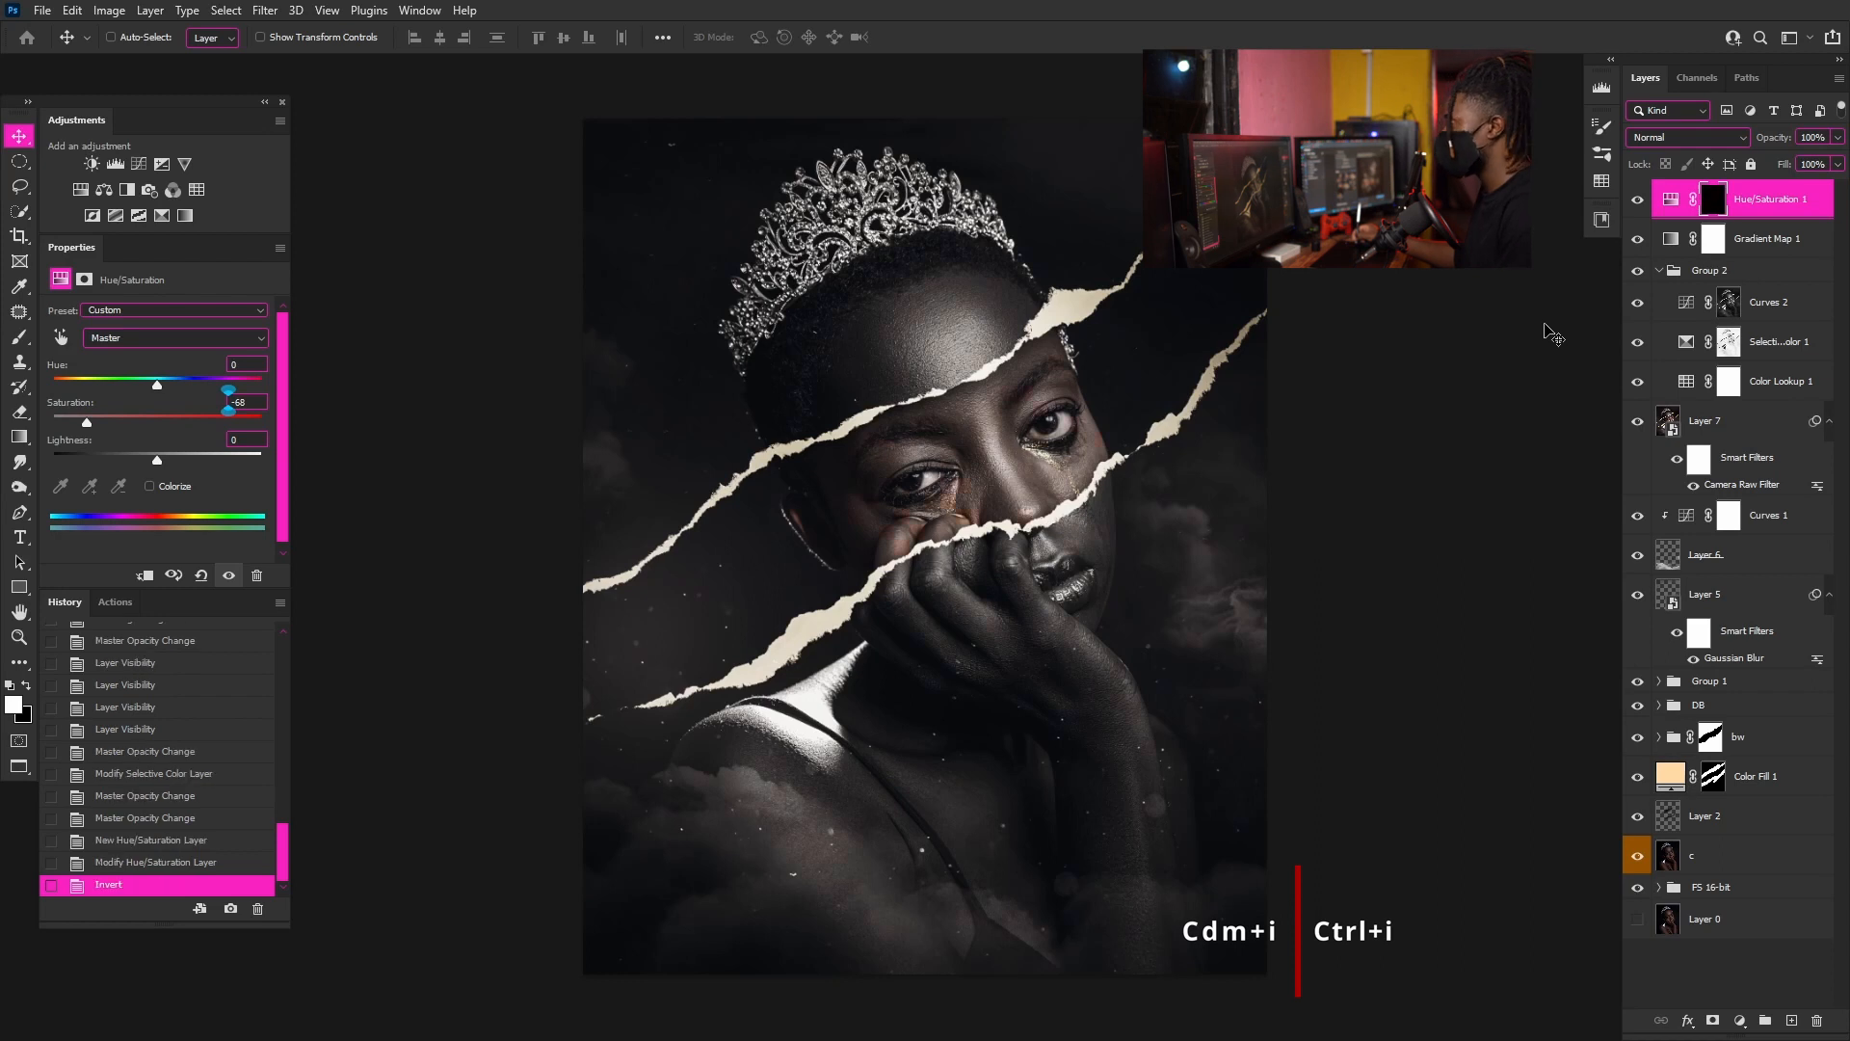
- Paint white with a small soft brush on the Hue/Saturation mask over the right-hand parts of both torn-paper edges
key(b)
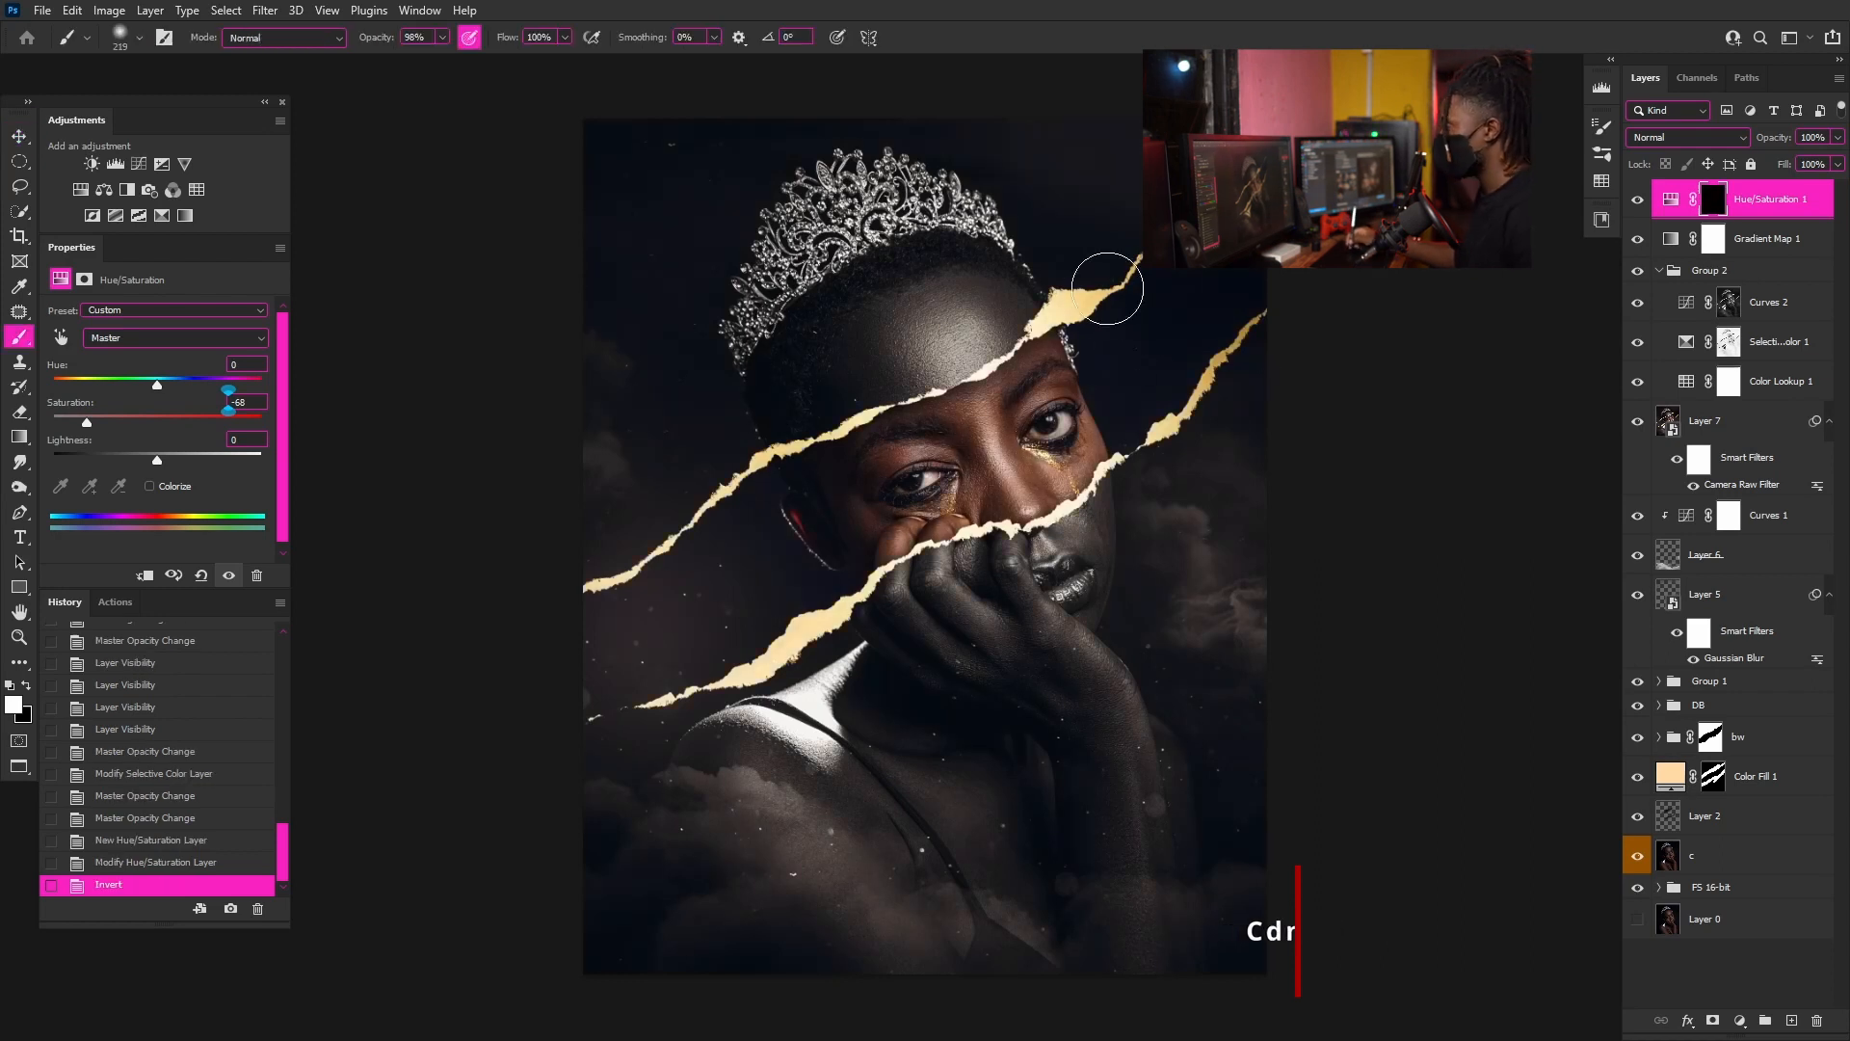
alt+right_click(1084, 293)
click(1071, 304)
alt+right_click(1120, 287)
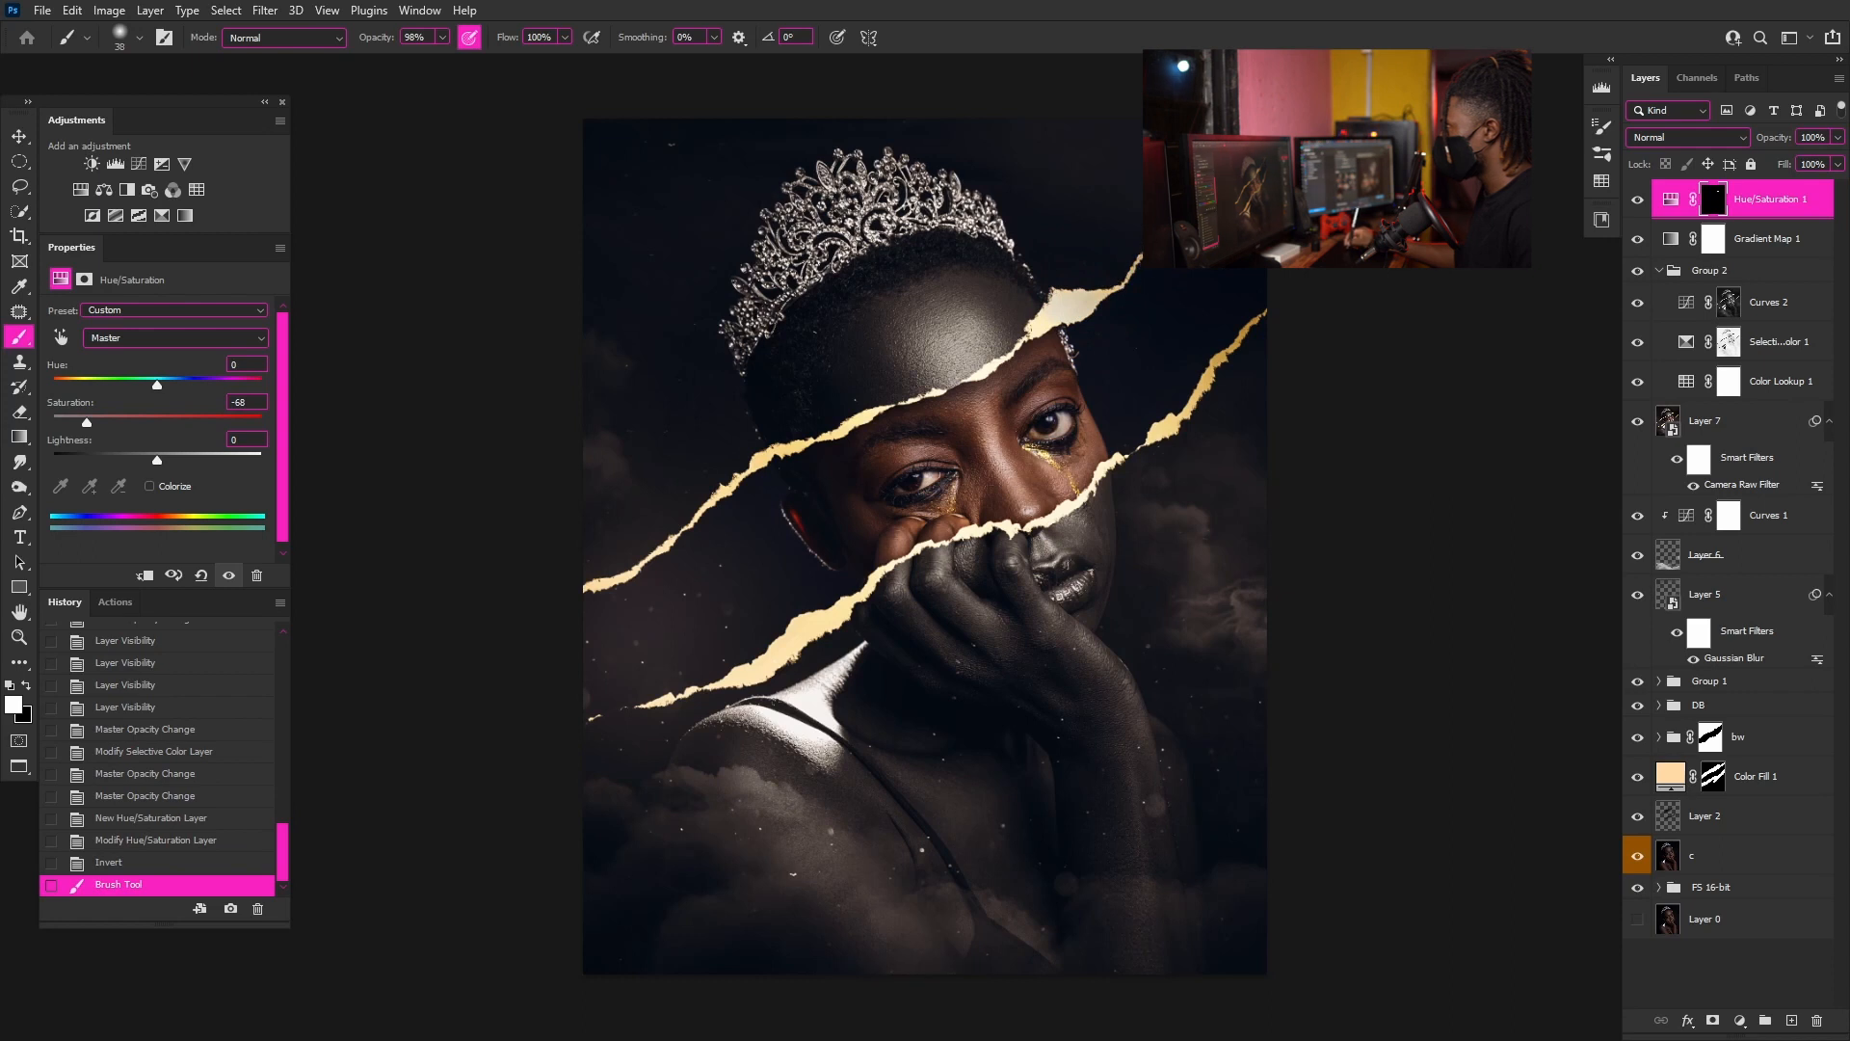
click(1221, 325)
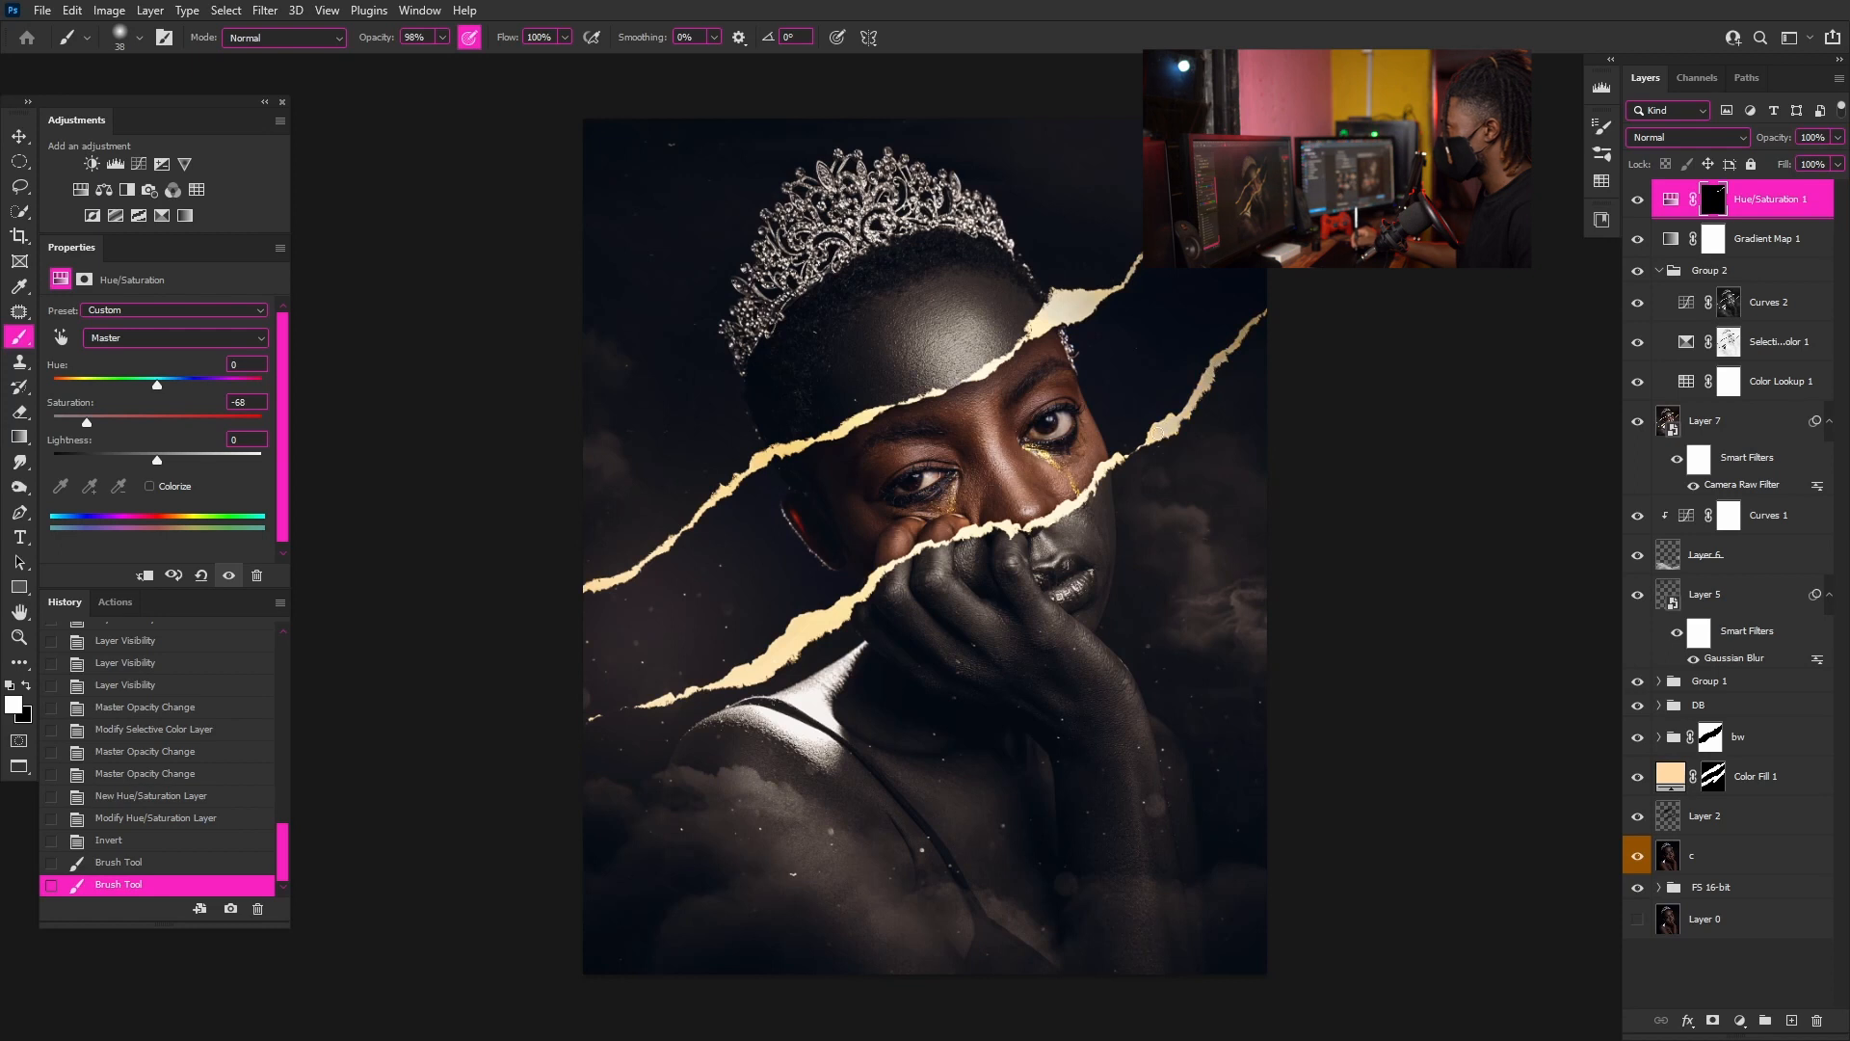
- Paint white on the Hue/Saturation 1 mask over the remaining left-hand parts of both torn-paper edges
click(902, 471)
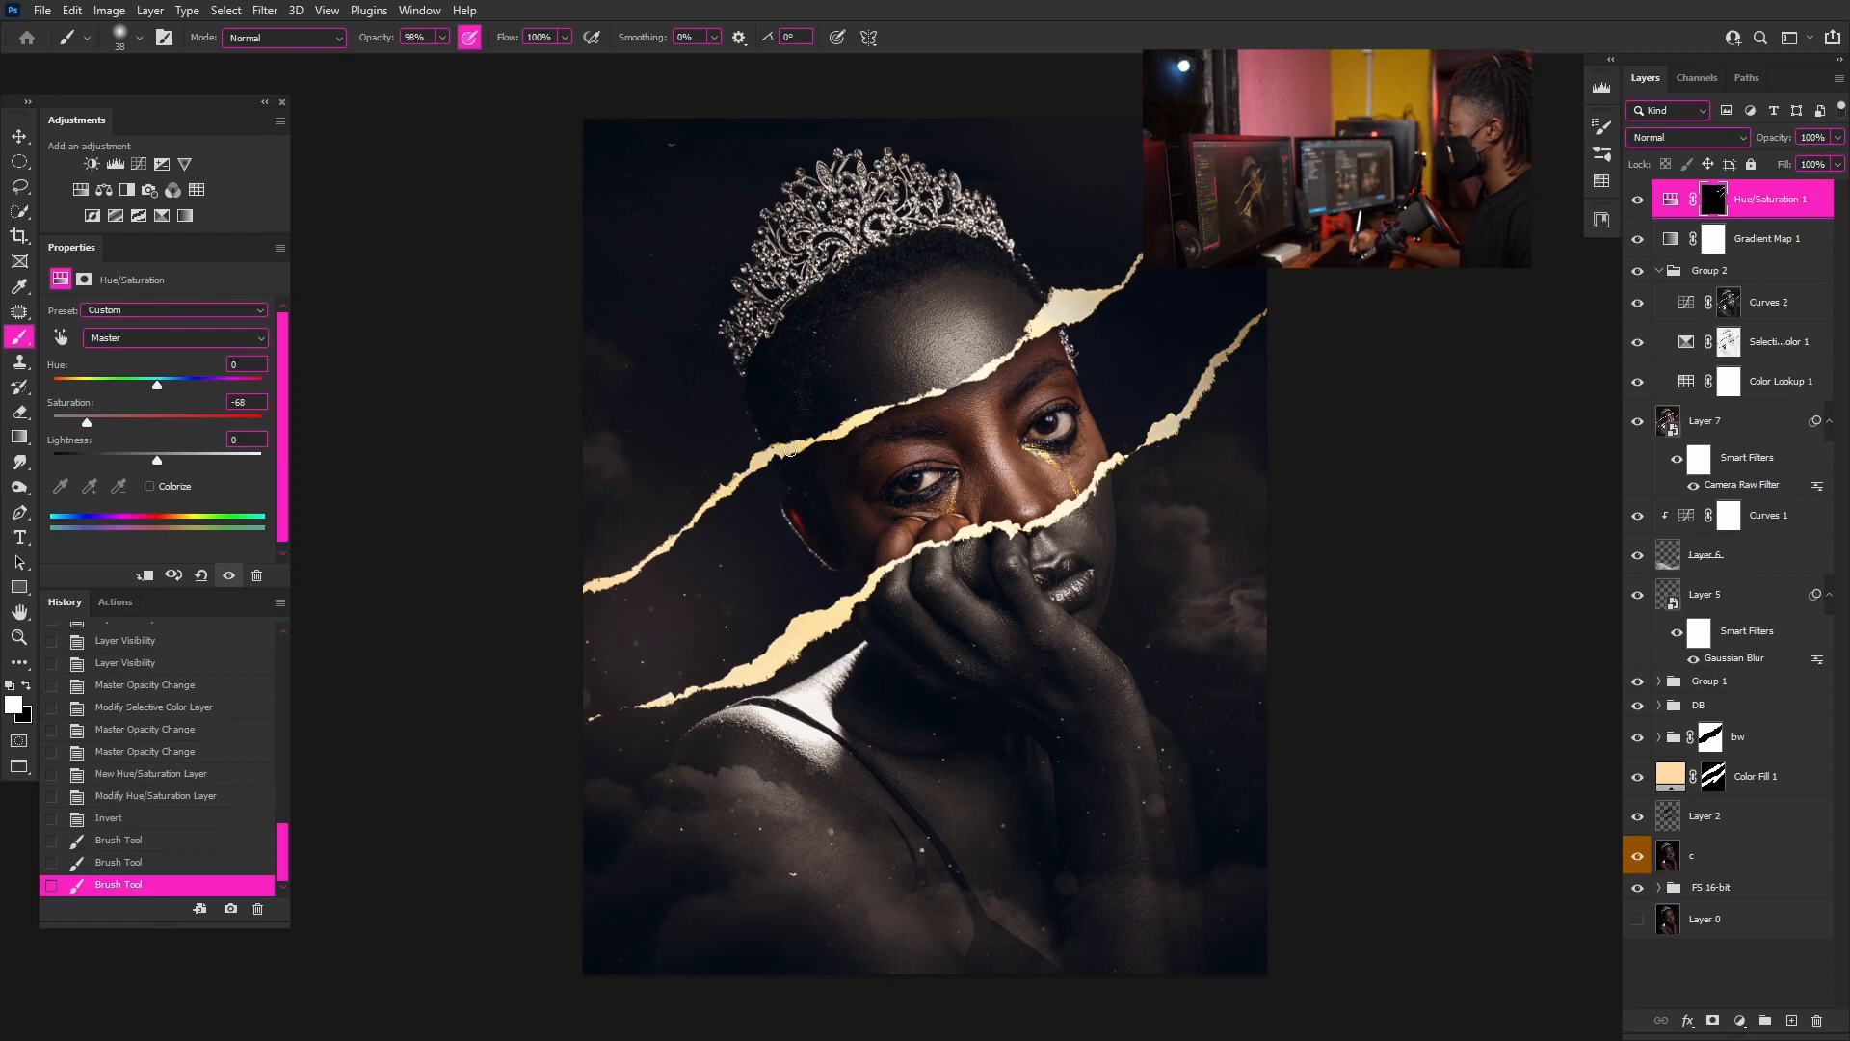
mouse_move(876, 410)
mouse_down()
mouse_move(760, 456)
mouse_move(722, 498)
mouse_move(793, 632)
mouse_move(734, 662)
mouse_move(639, 564)
mouse_up()
scroll(684, 573, down, 3)
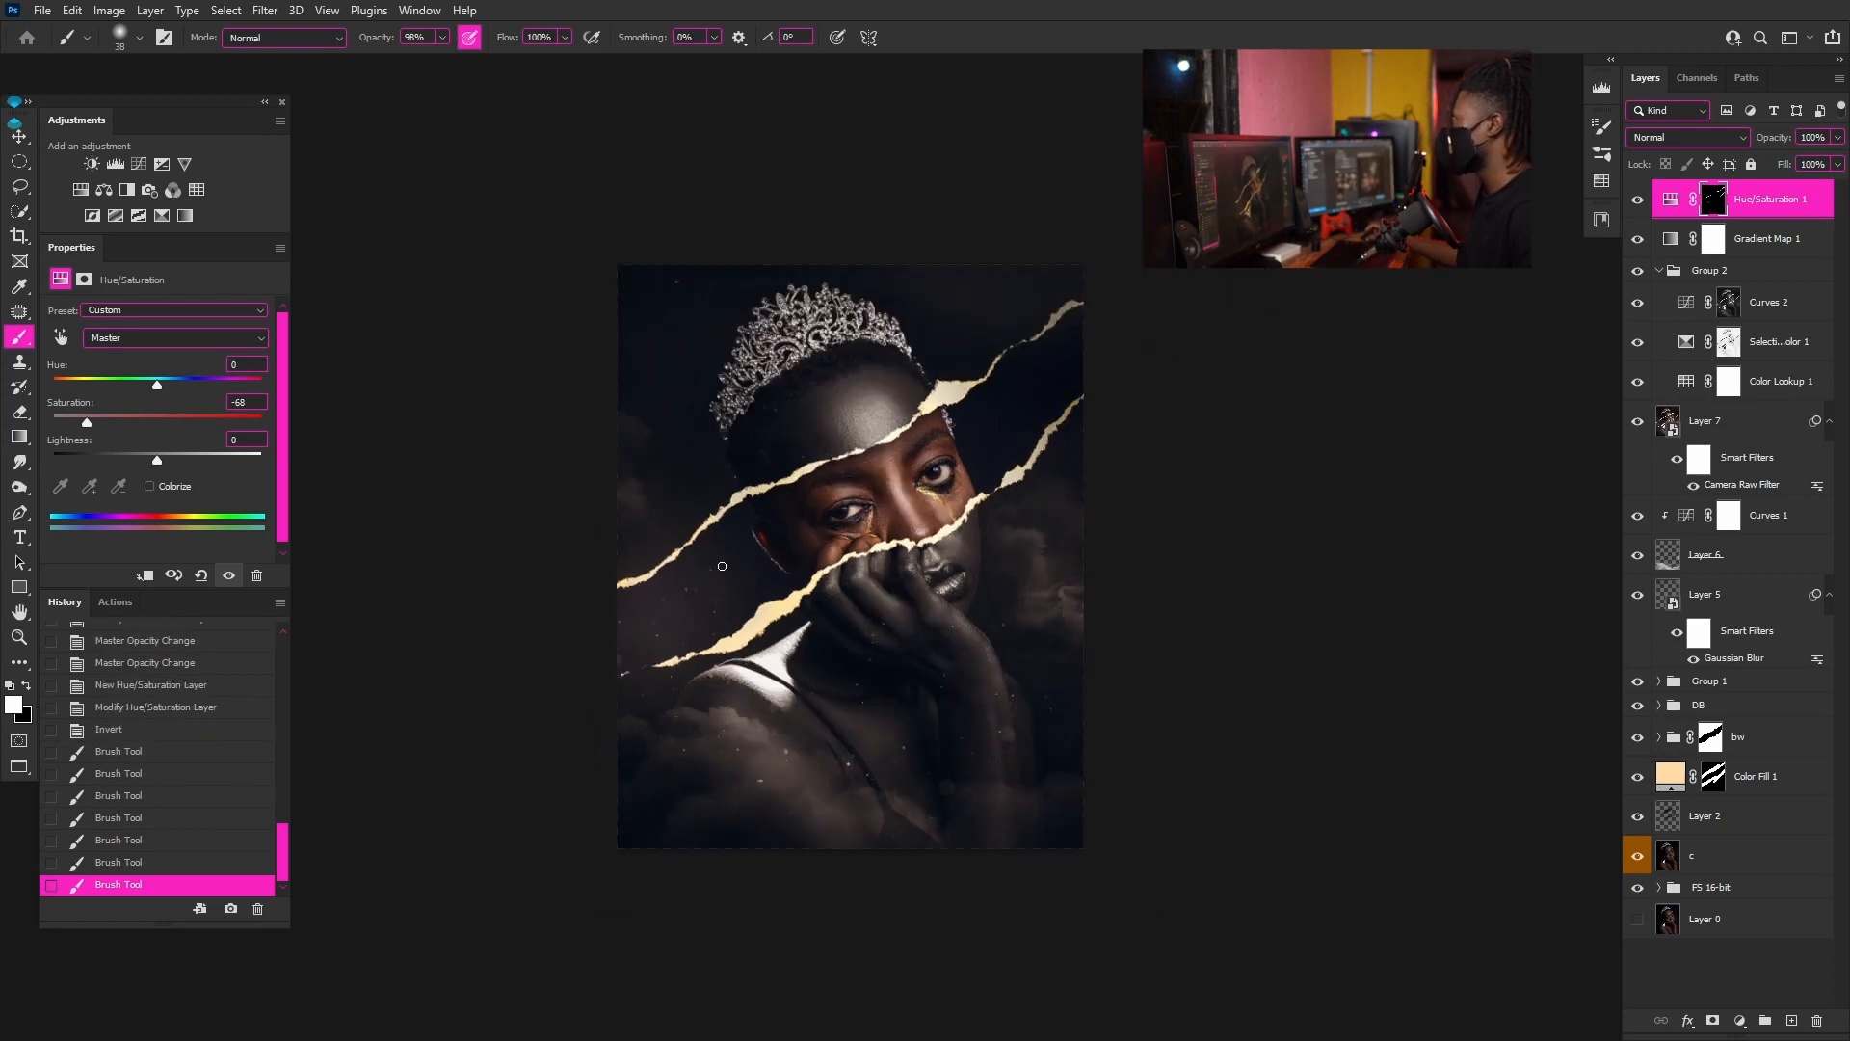
scroll(771, 578, up, 4)
scroll(928, 585, down, 2)
scroll(930, 579, up, 2)
scroll(932, 573, down, 3)
scroll(934, 564, up, 4)
scroll(935, 565, up, 2)
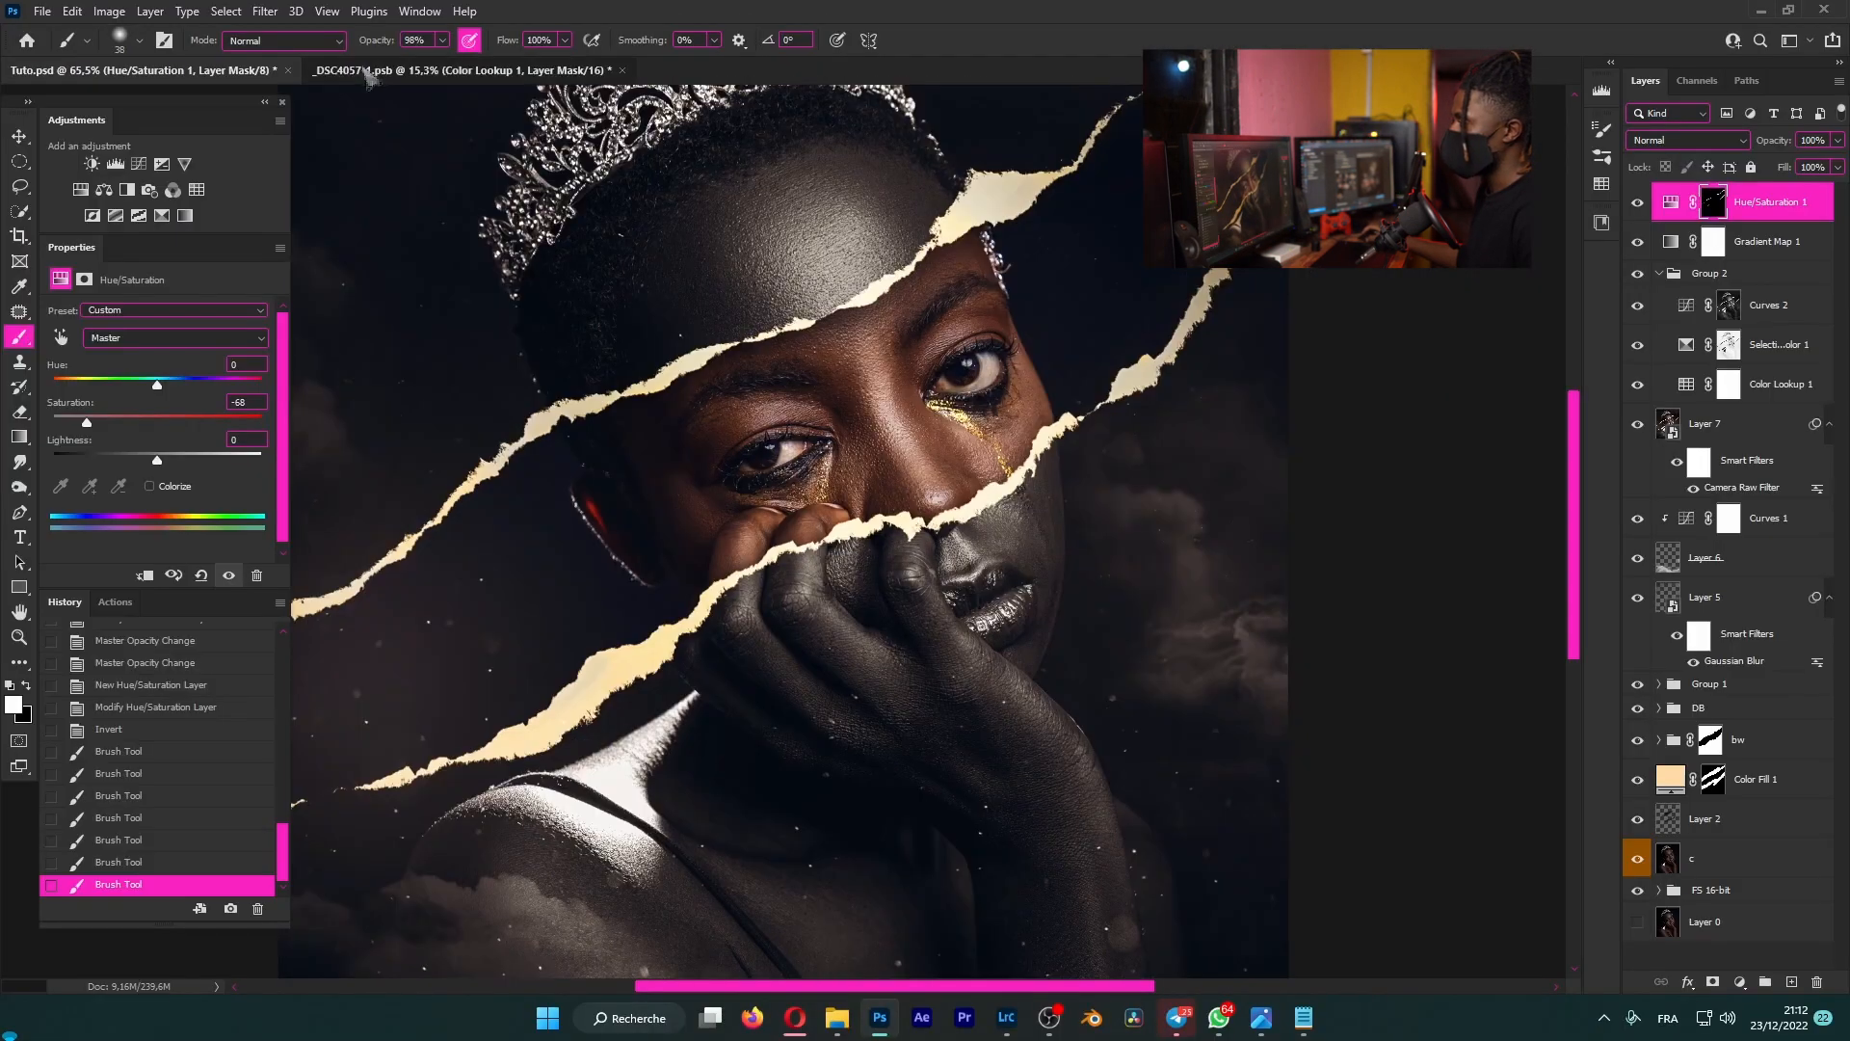
- Compare the portrait in Tuto.psd with the reference composite _DSC4057-1.psb, examining its torn-paper edges and finishing effects
click(462, 70)
scroll(891, 477, up, 4)
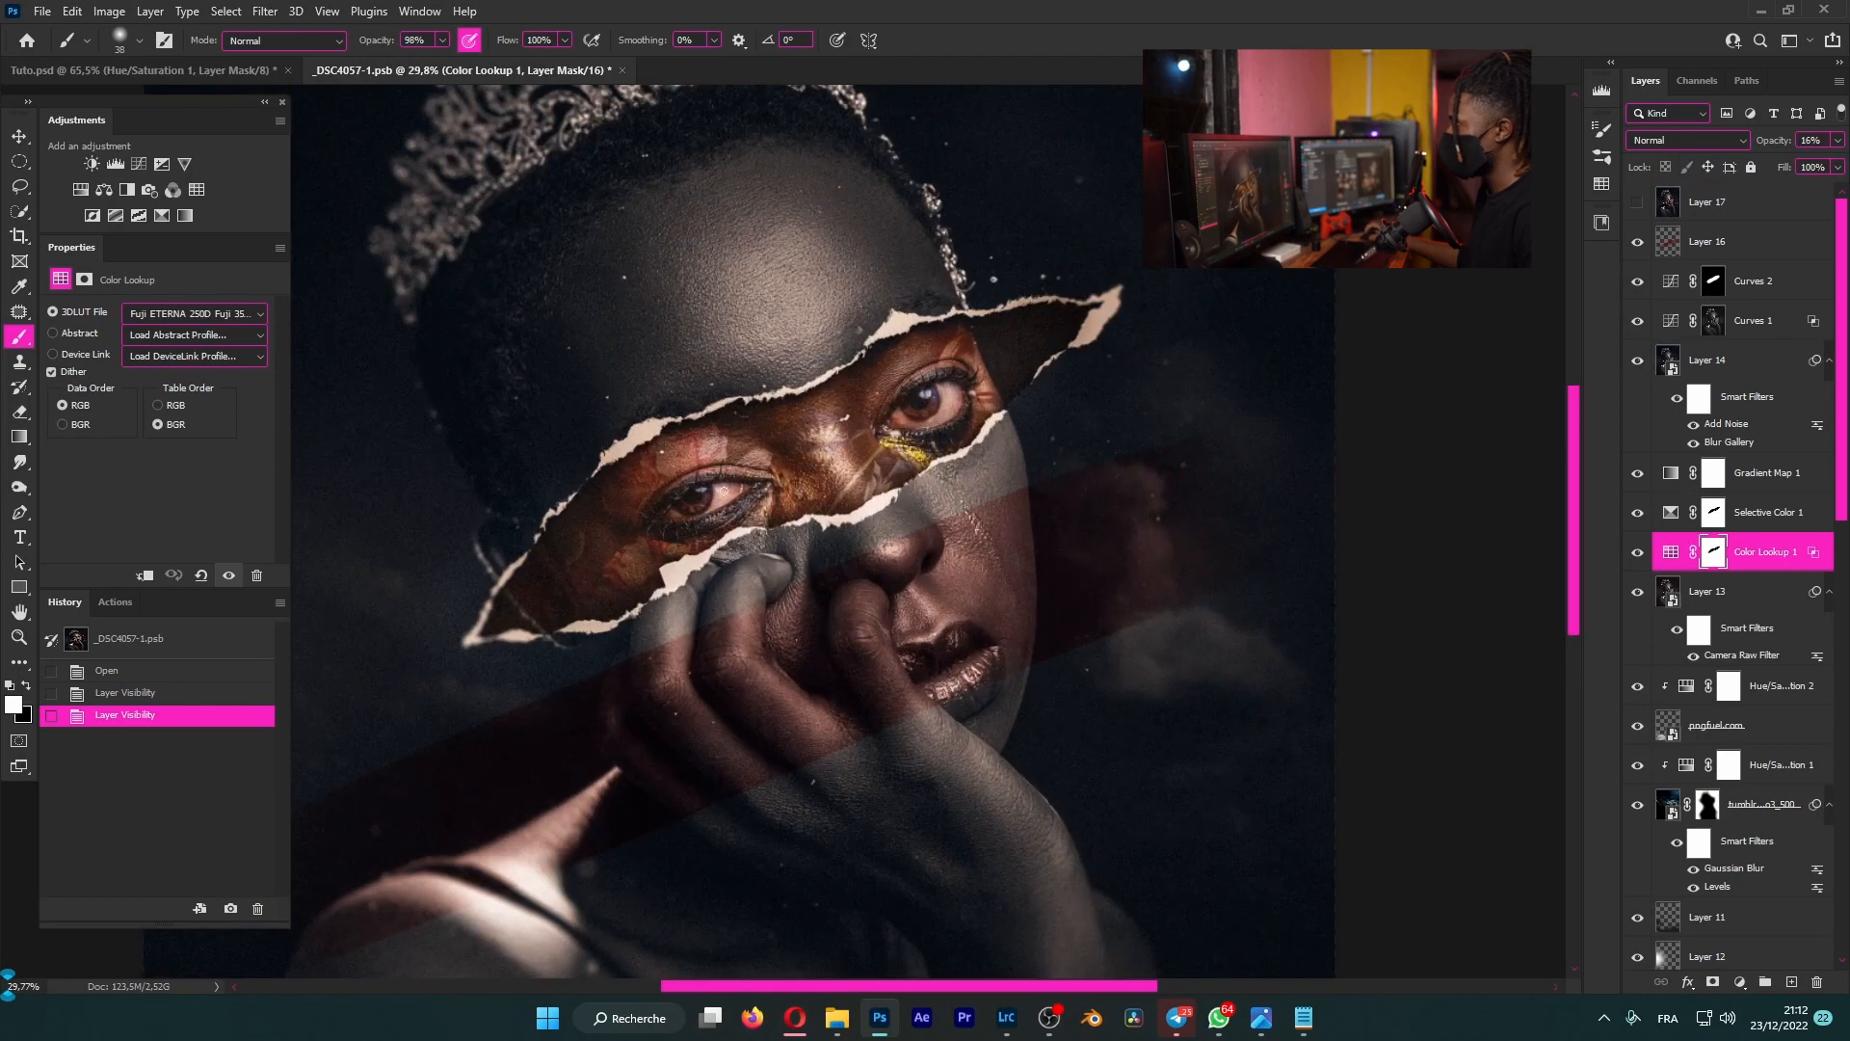
scroll(873, 470, down, 1)
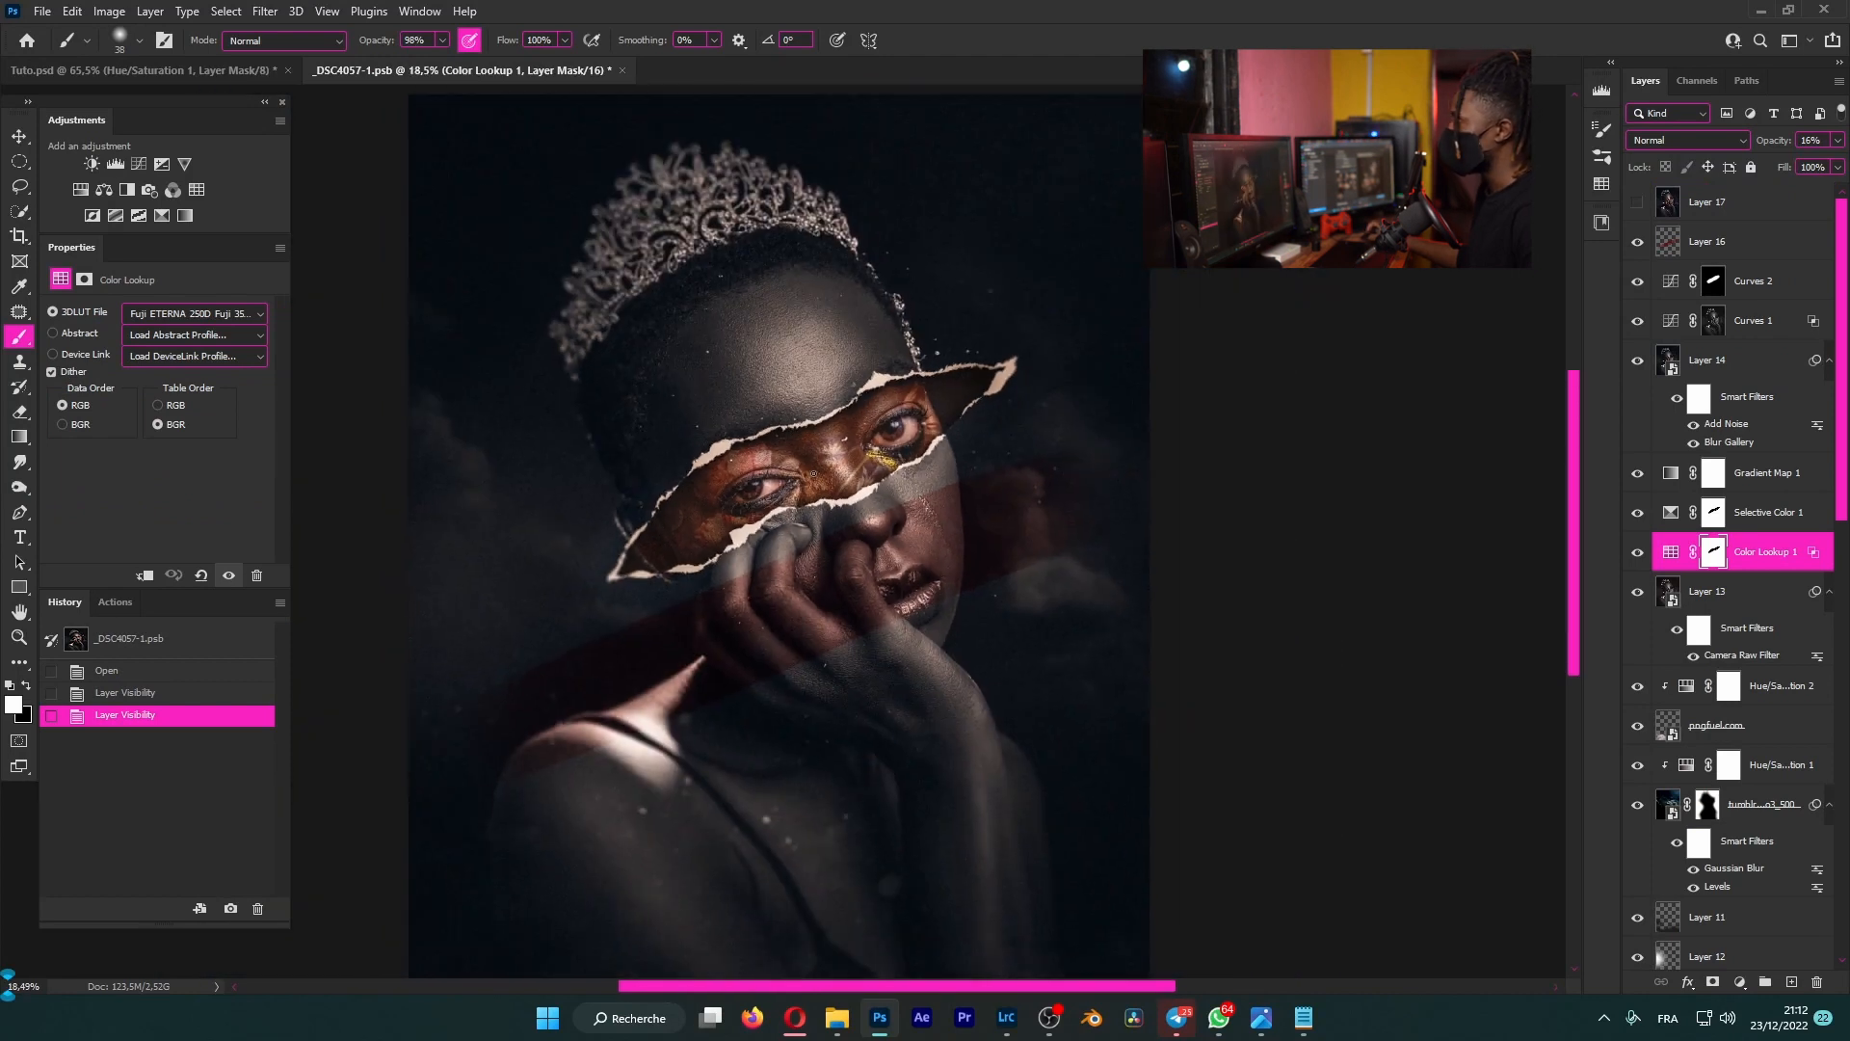
scroll(838, 463, up, 4)
scroll(805, 457, down, 2)
scroll(804, 457, up, 2)
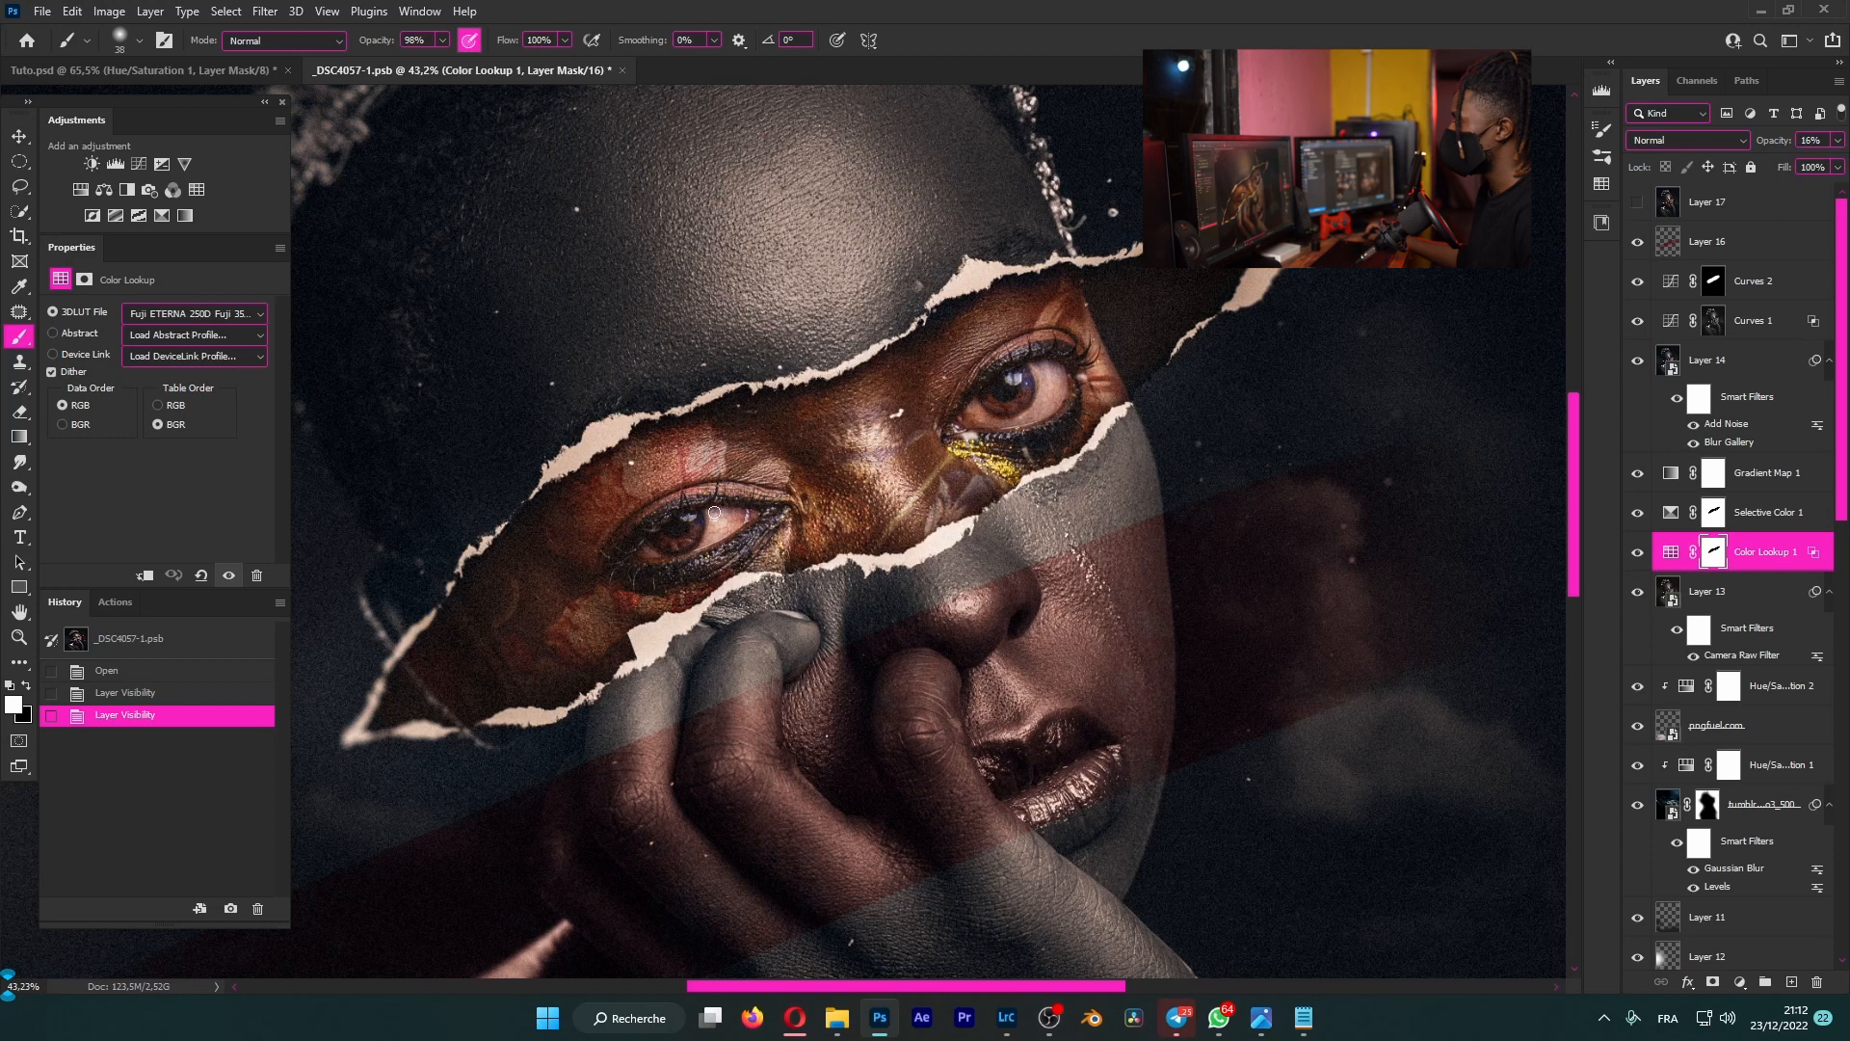
scroll(884, 512, down, 3)
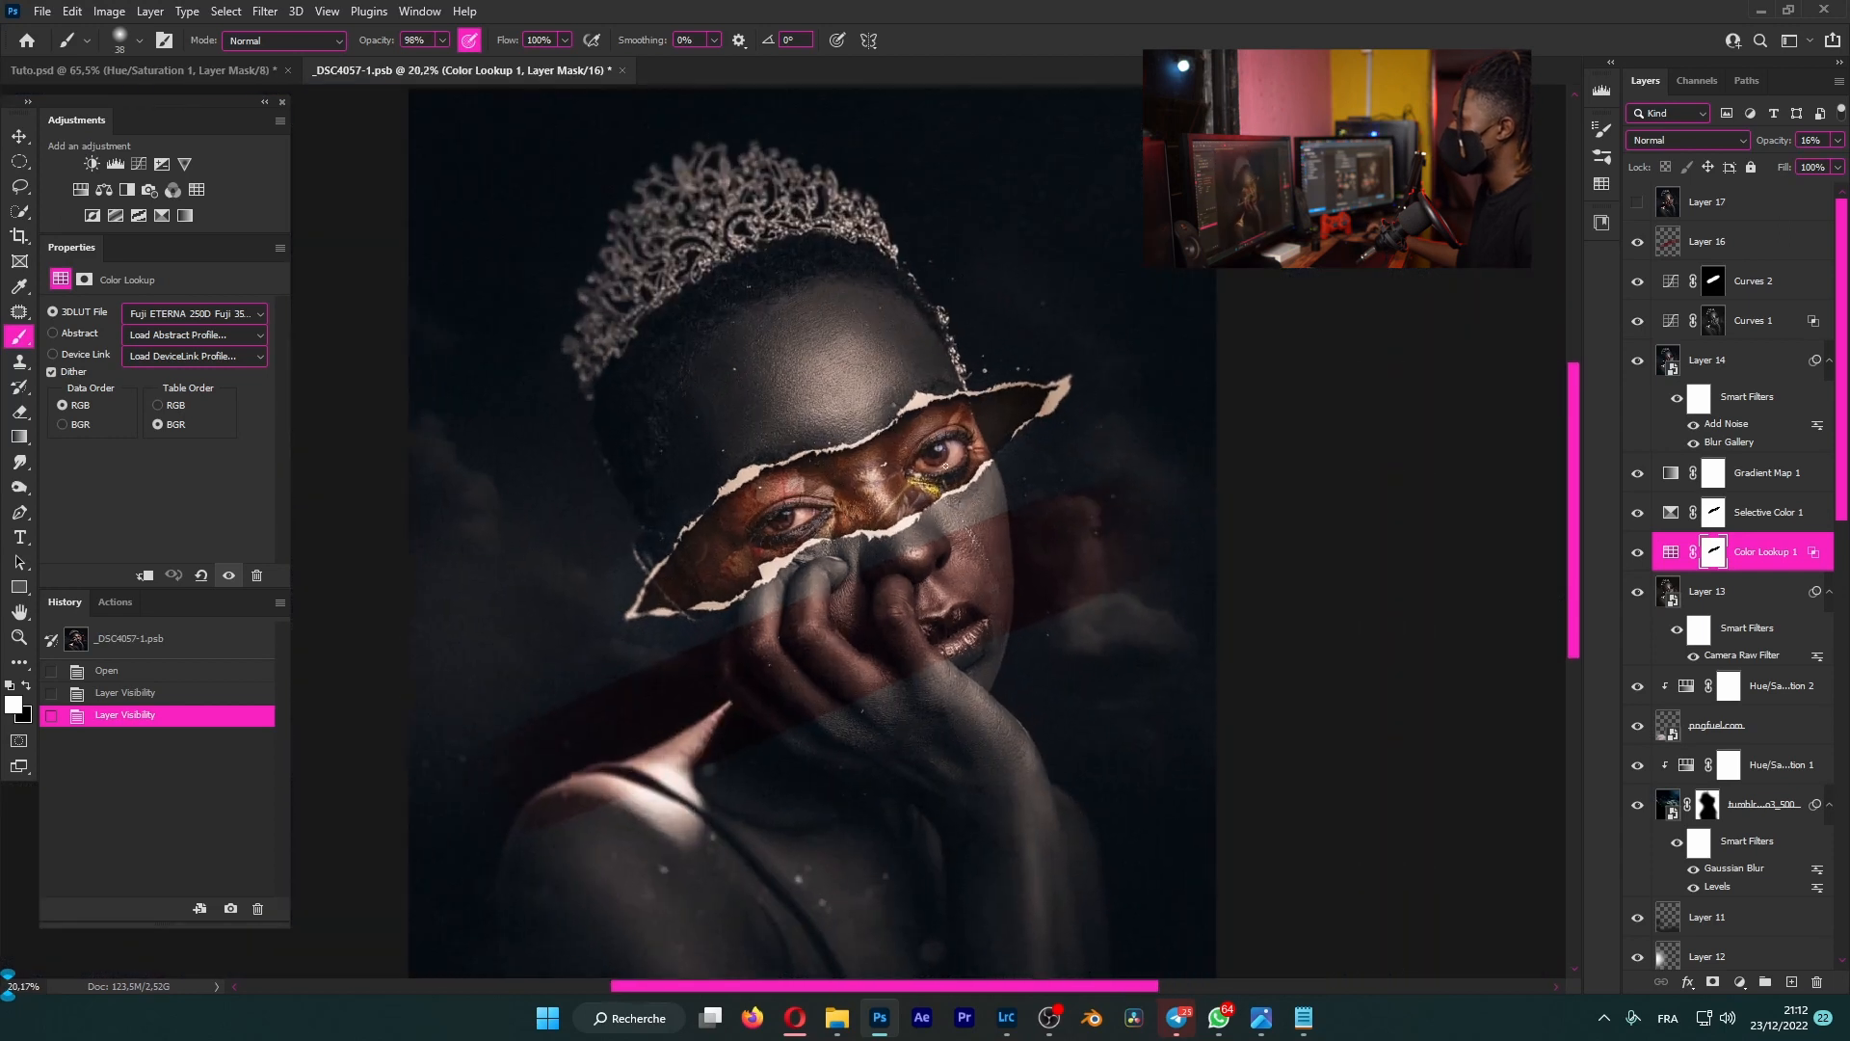
scroll(829, 556, up, 1)
click(144, 70)
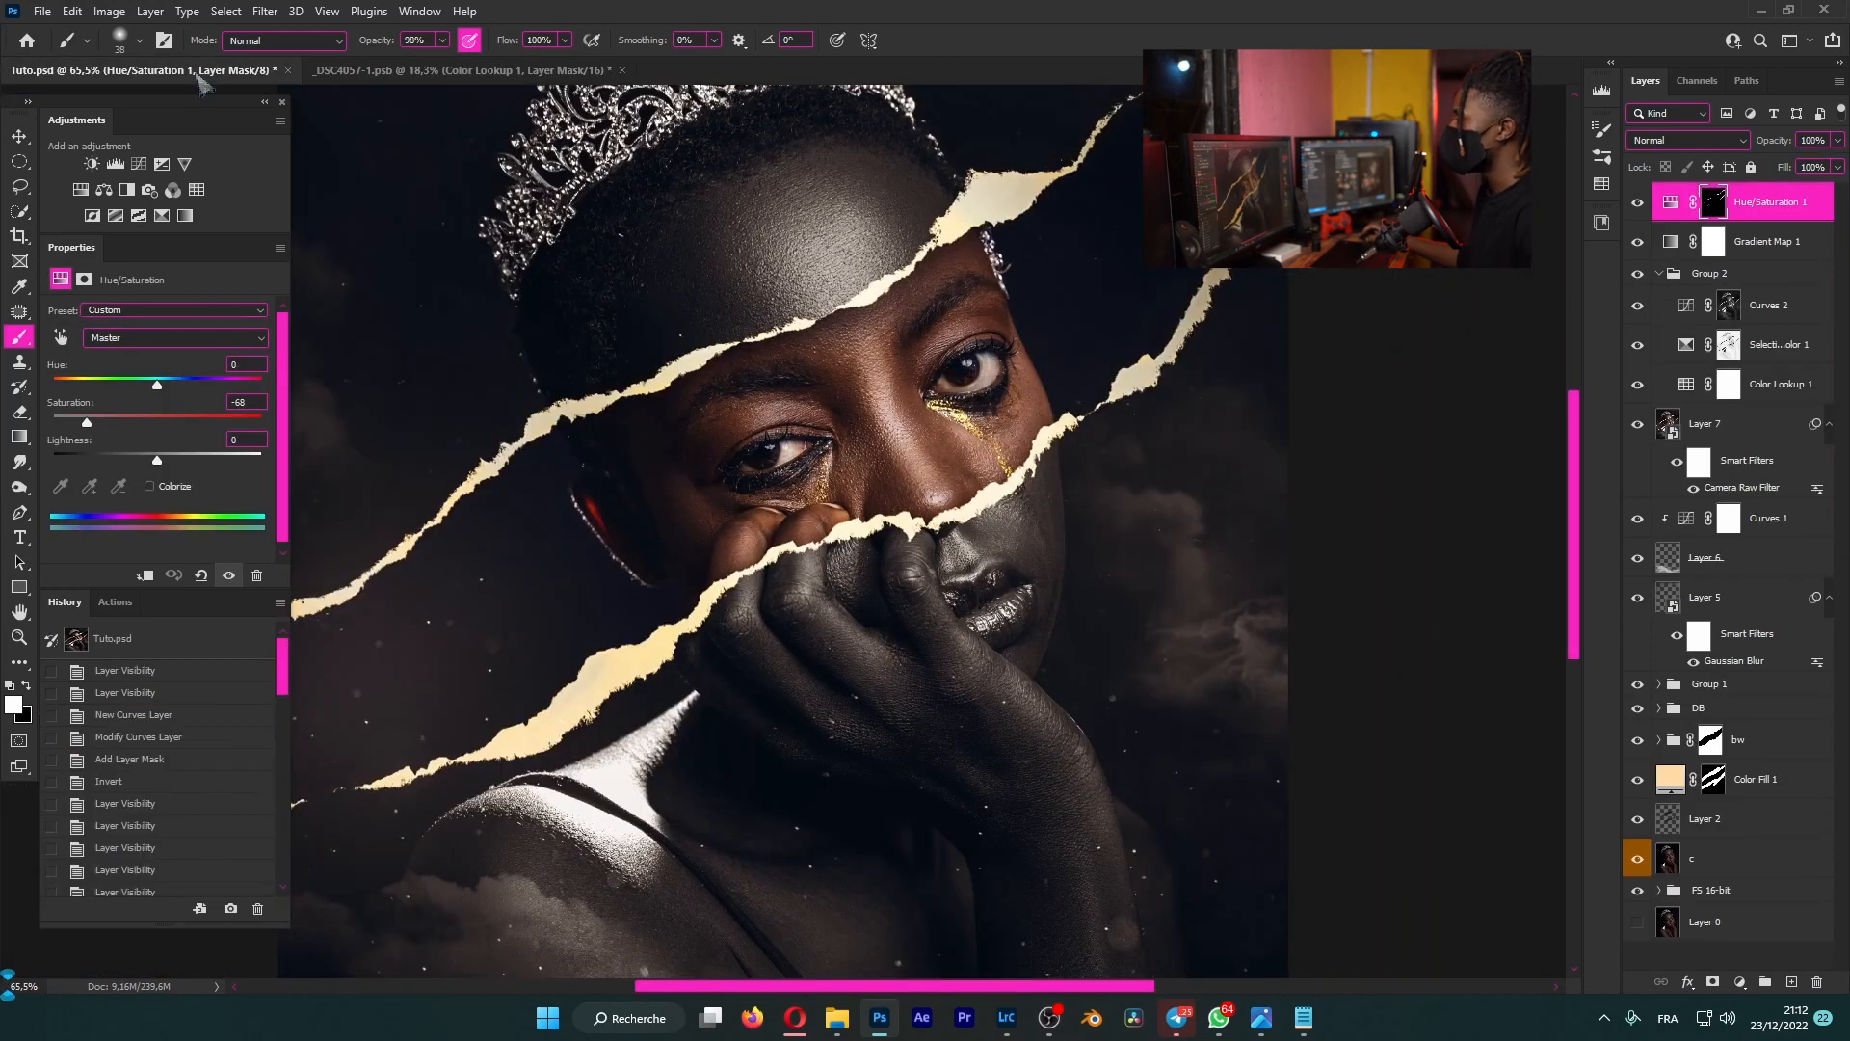
click(433, 75)
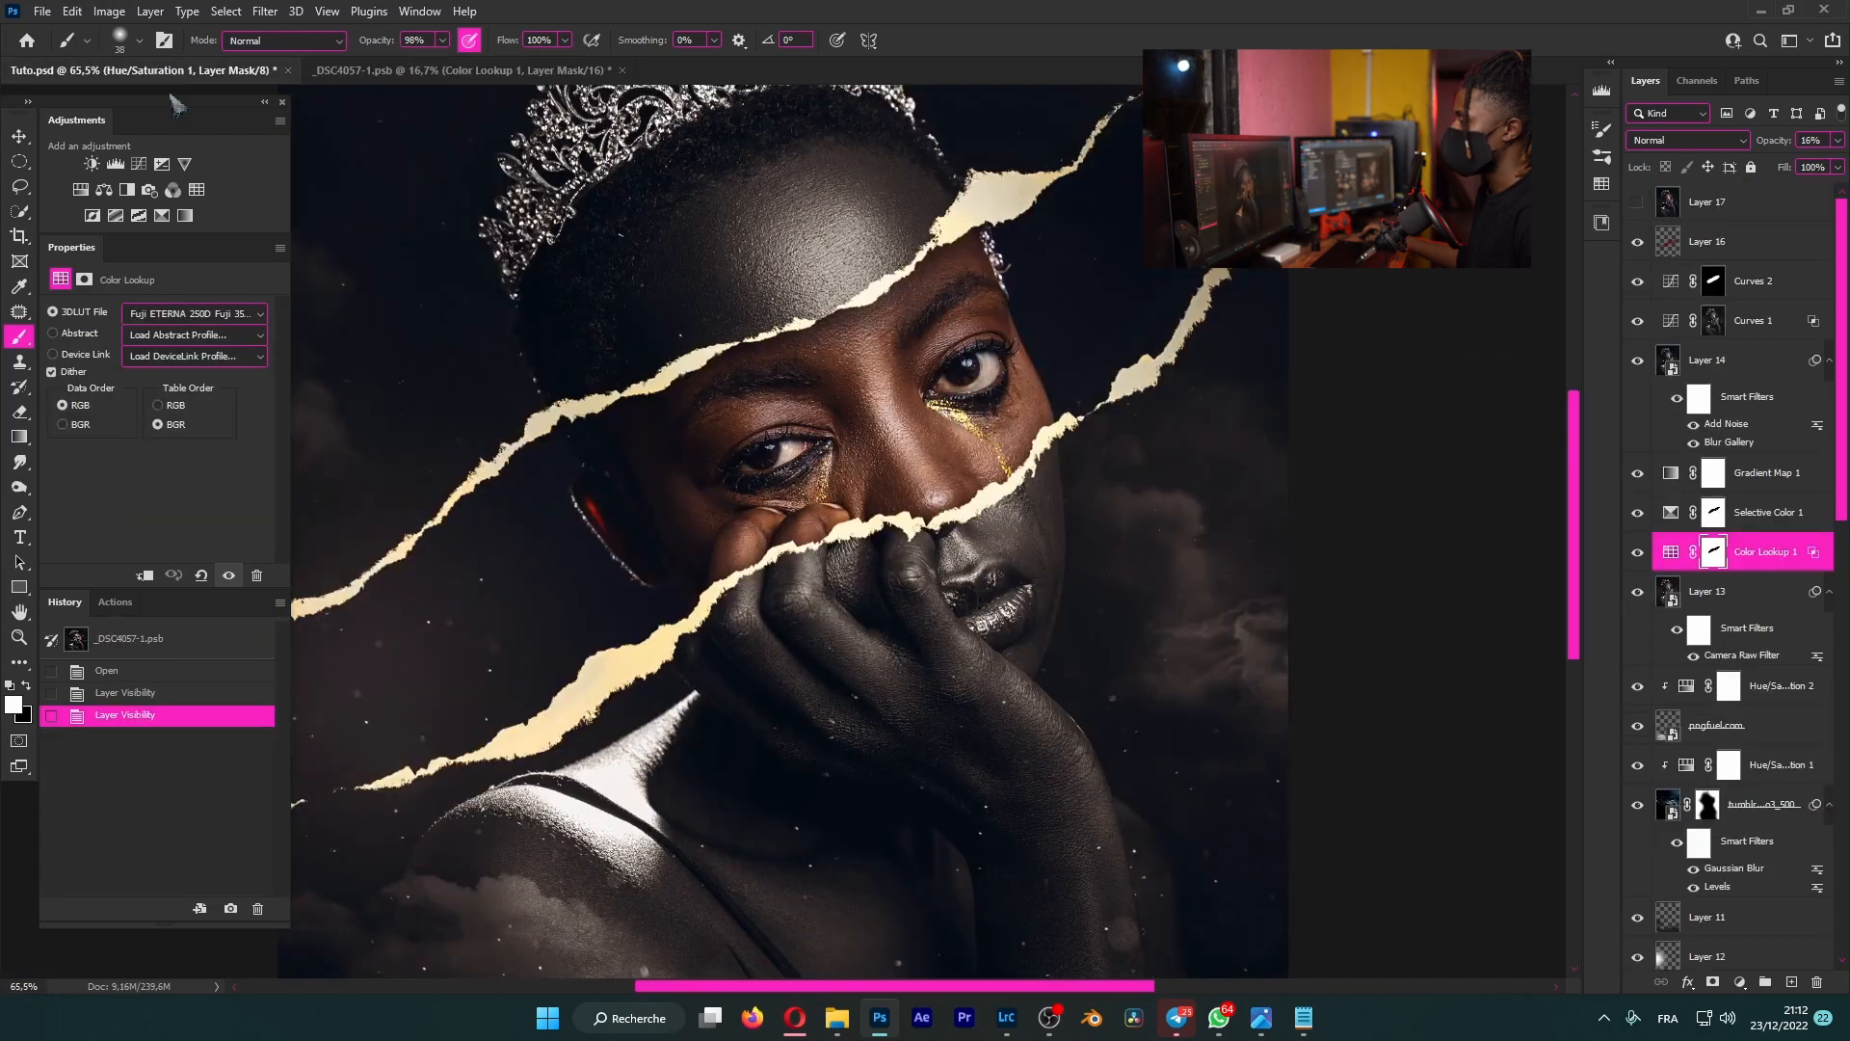
click(145, 70)
- Examine the graded portrait in full-screen view, both as a whole and close up around the torn edges
scroll(785, 506, down, 6)
scroll(817, 427, up, 4)
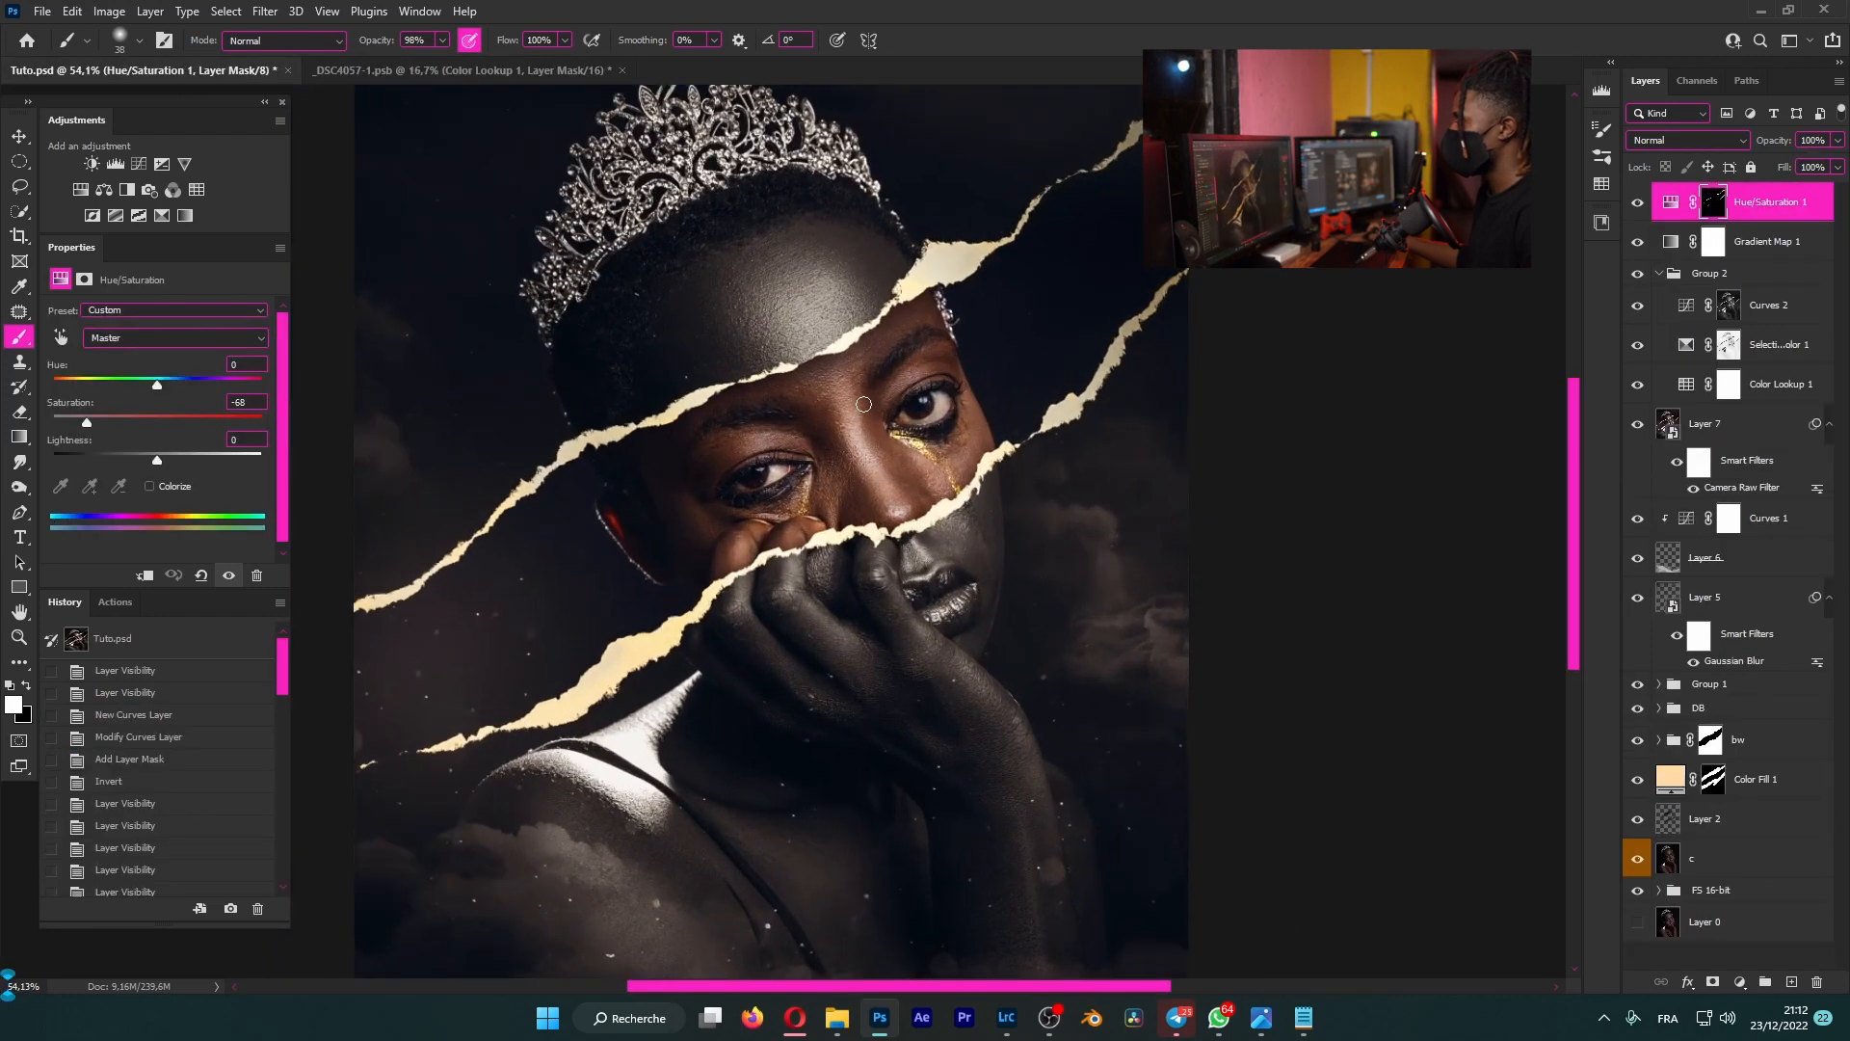
scroll(864, 405, down, 2)
scroll(864, 404, up, 1)
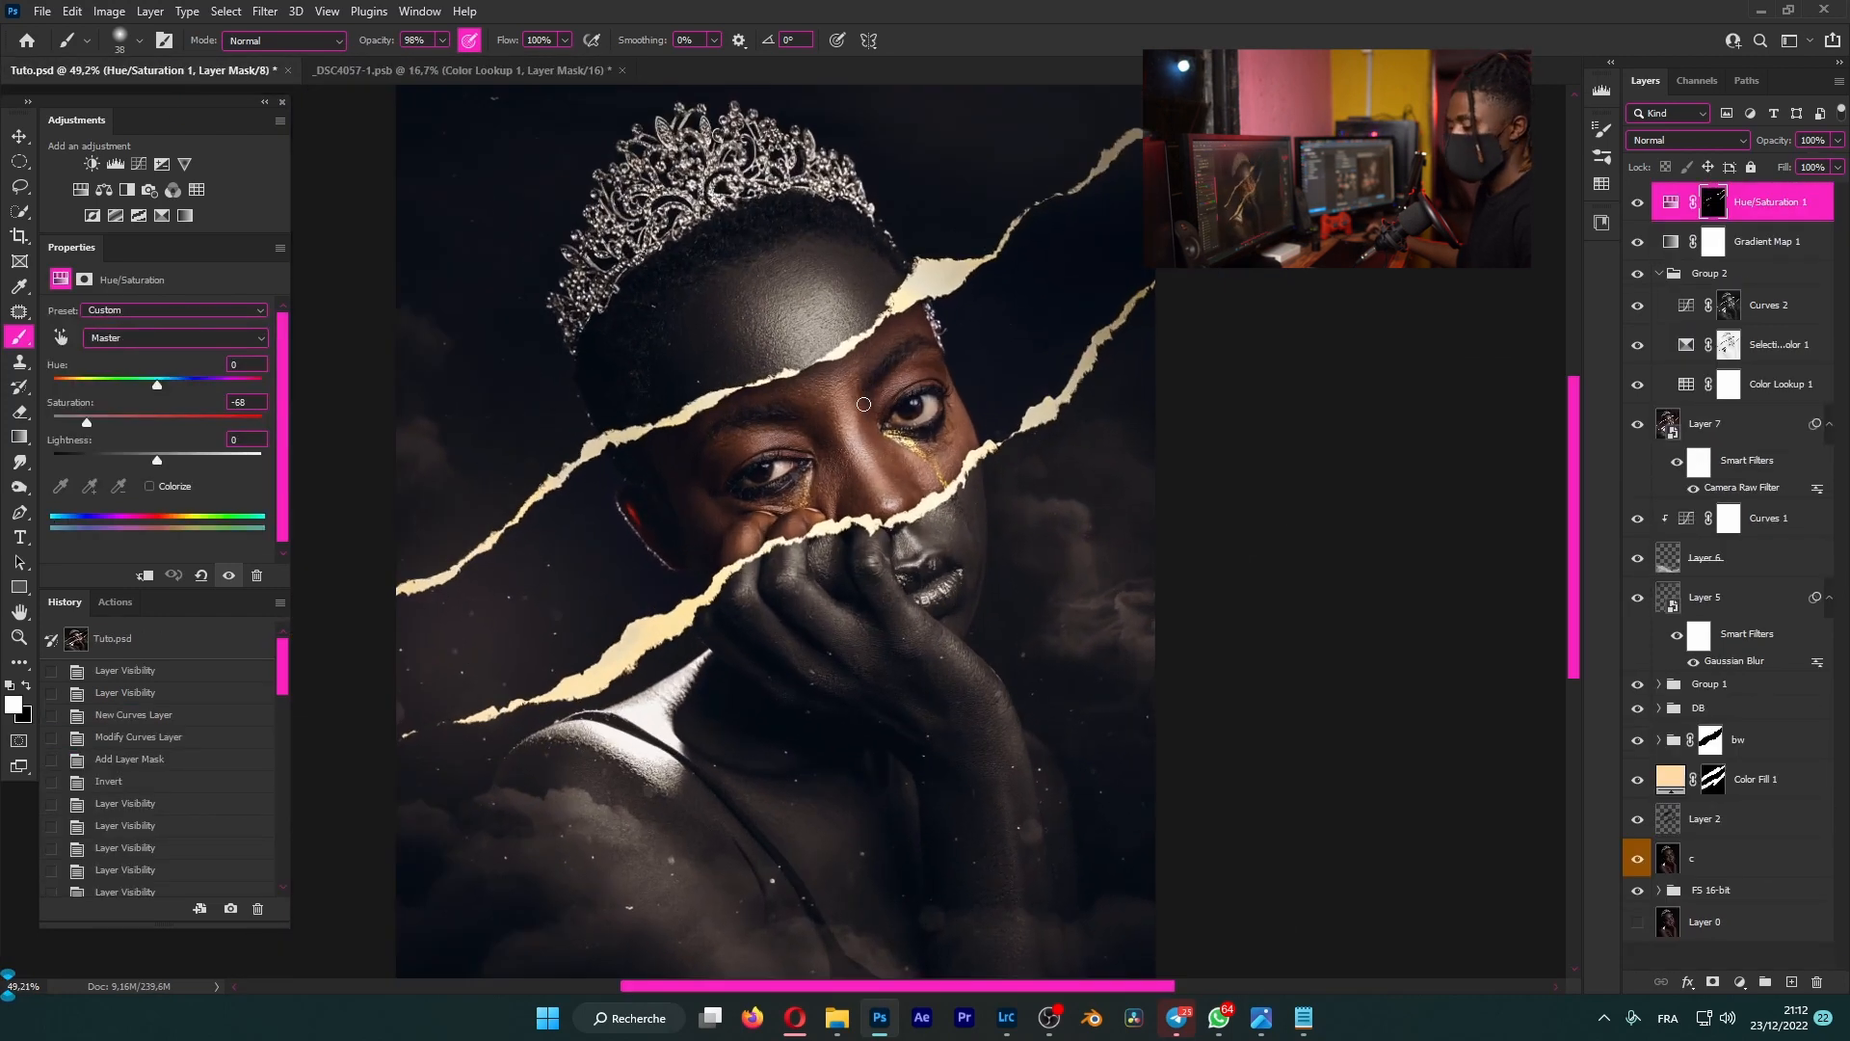
scroll(863, 405, down, 1)
key(f)
scroll(995, 394, up, 1)
scroll(995, 394, down, 1)
scroll(996, 395, up, 2)
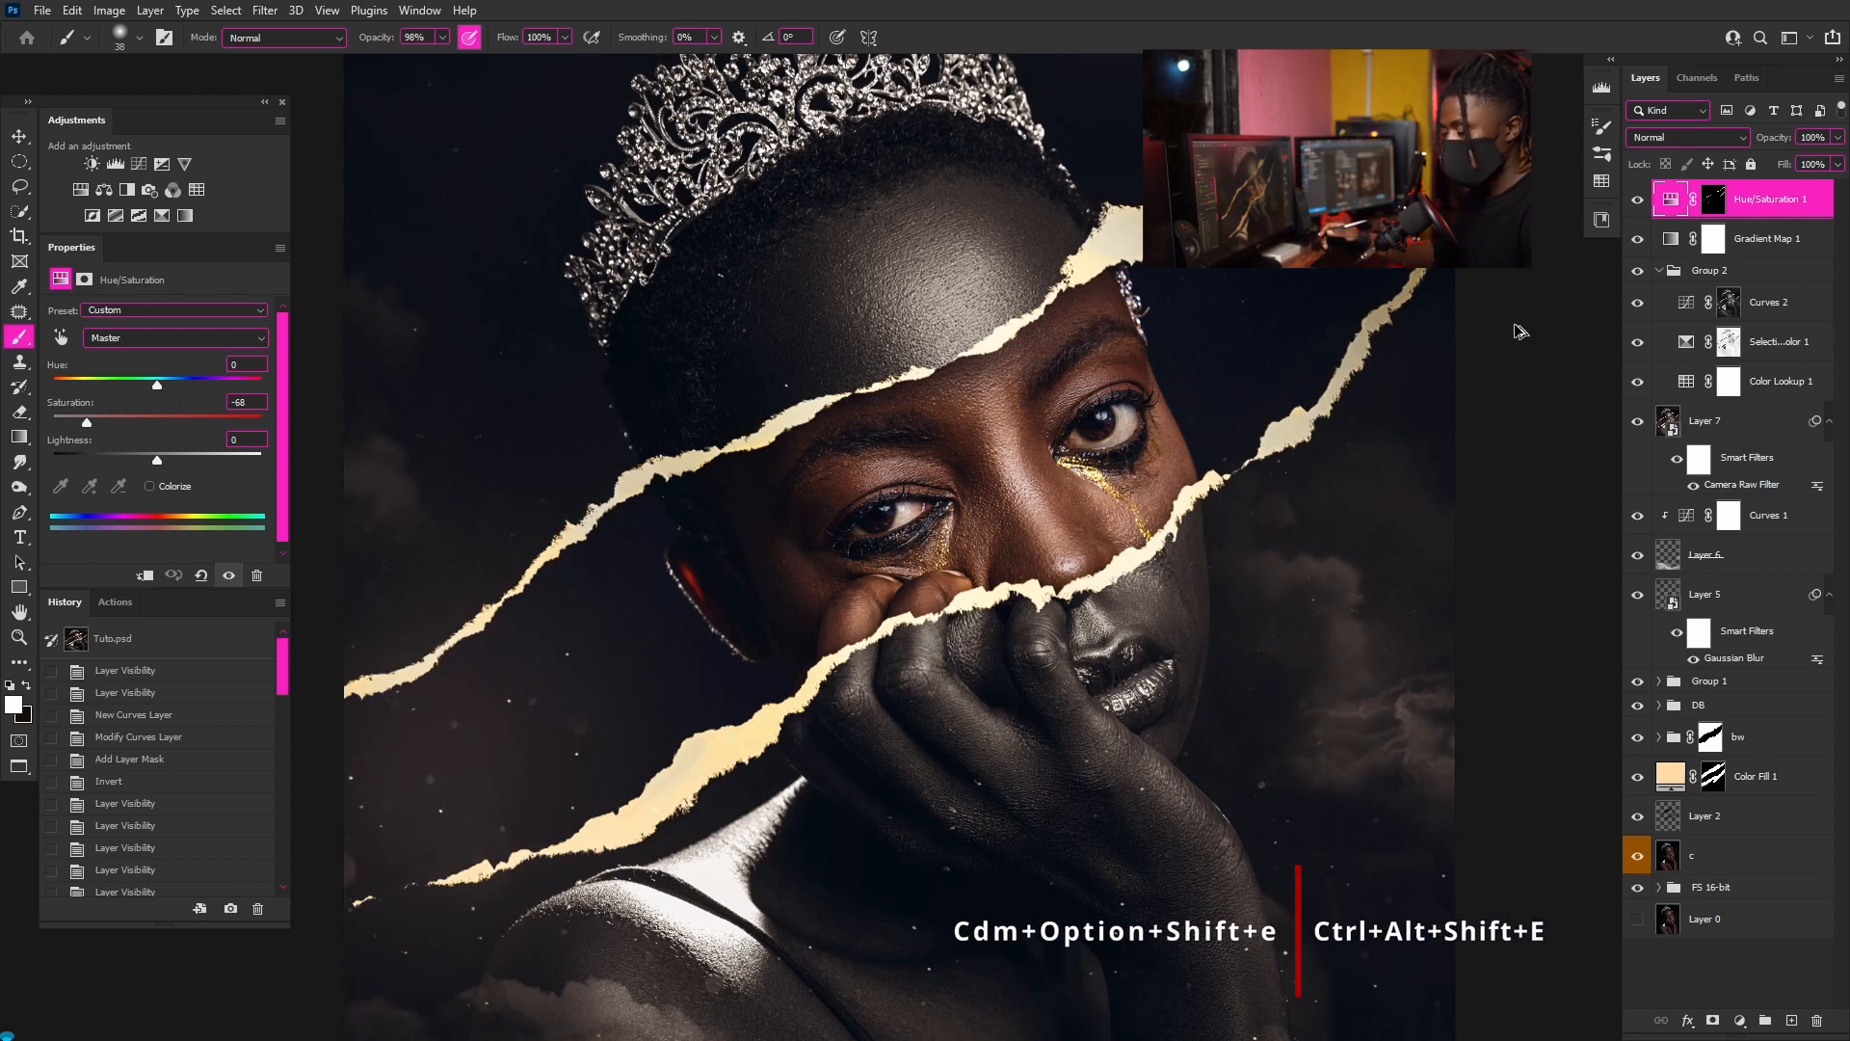
- Stamp all visible layers into a new smart object on top and add 6.3% uniform monochromatic noise to it
right_click(1764, 199)
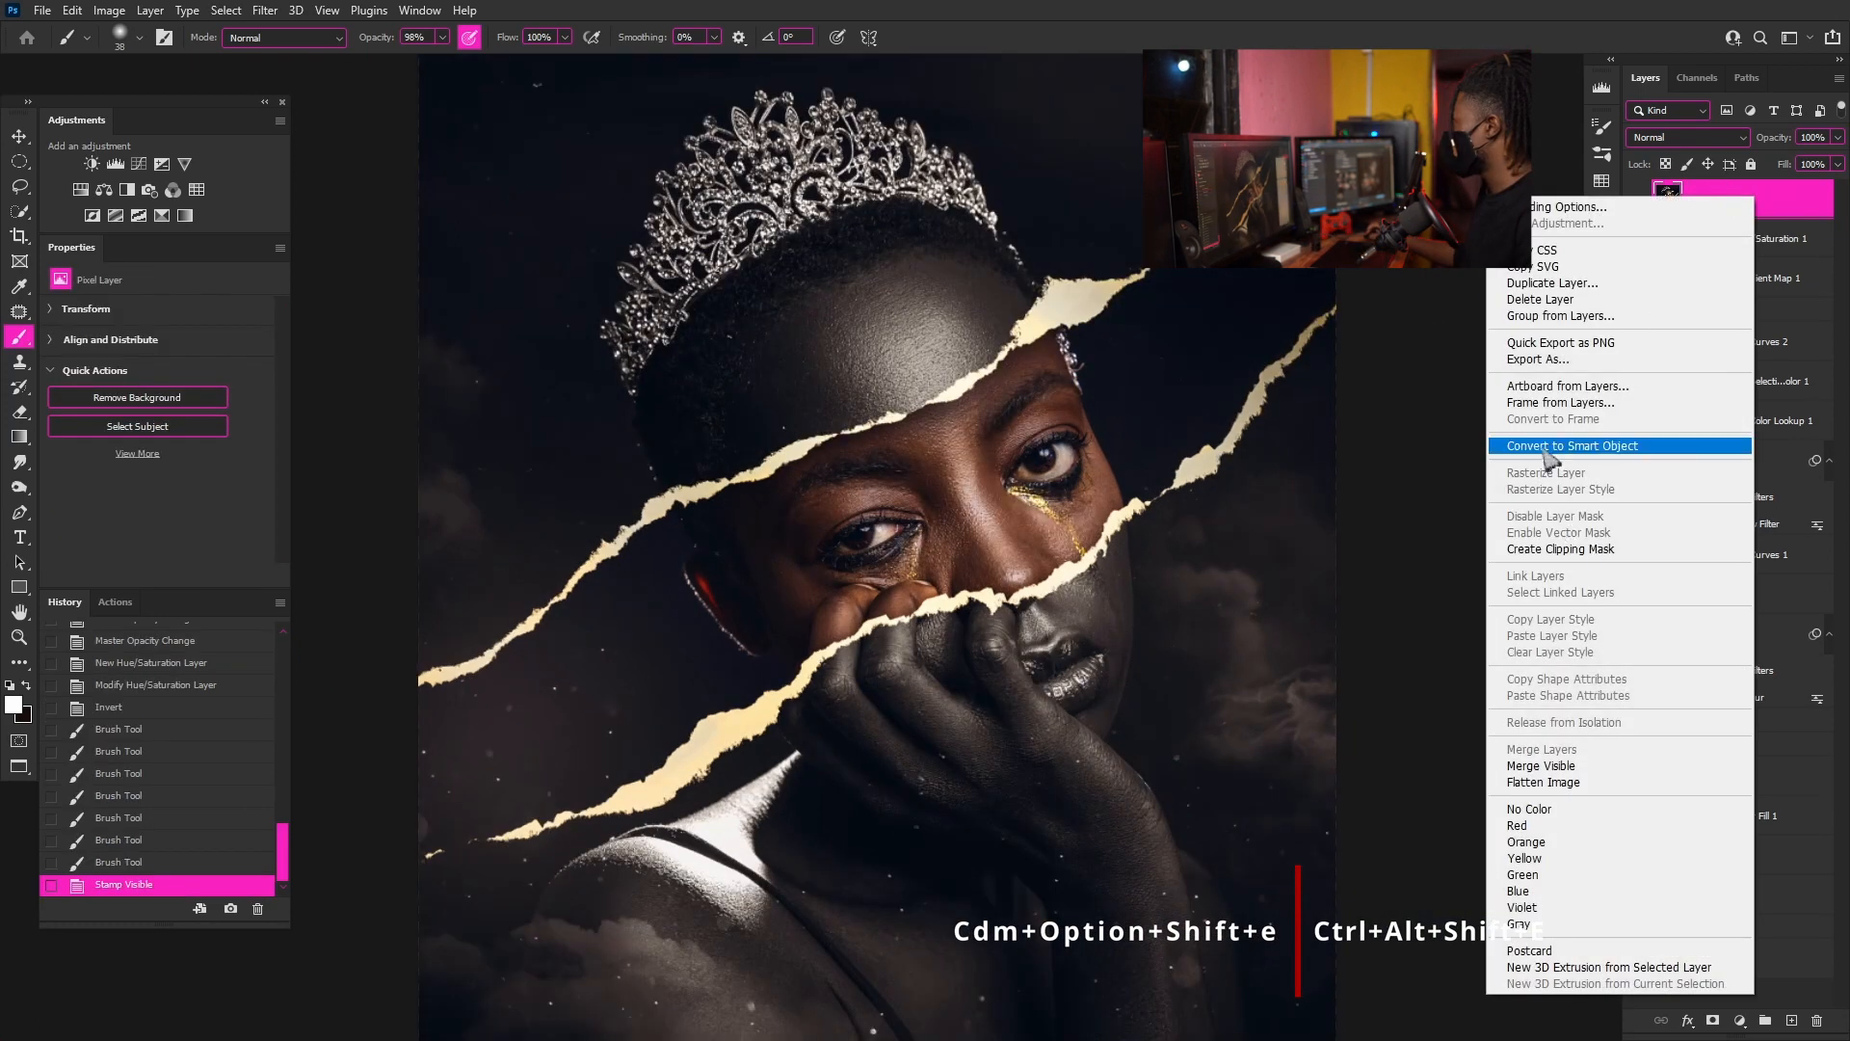
click(1551, 446)
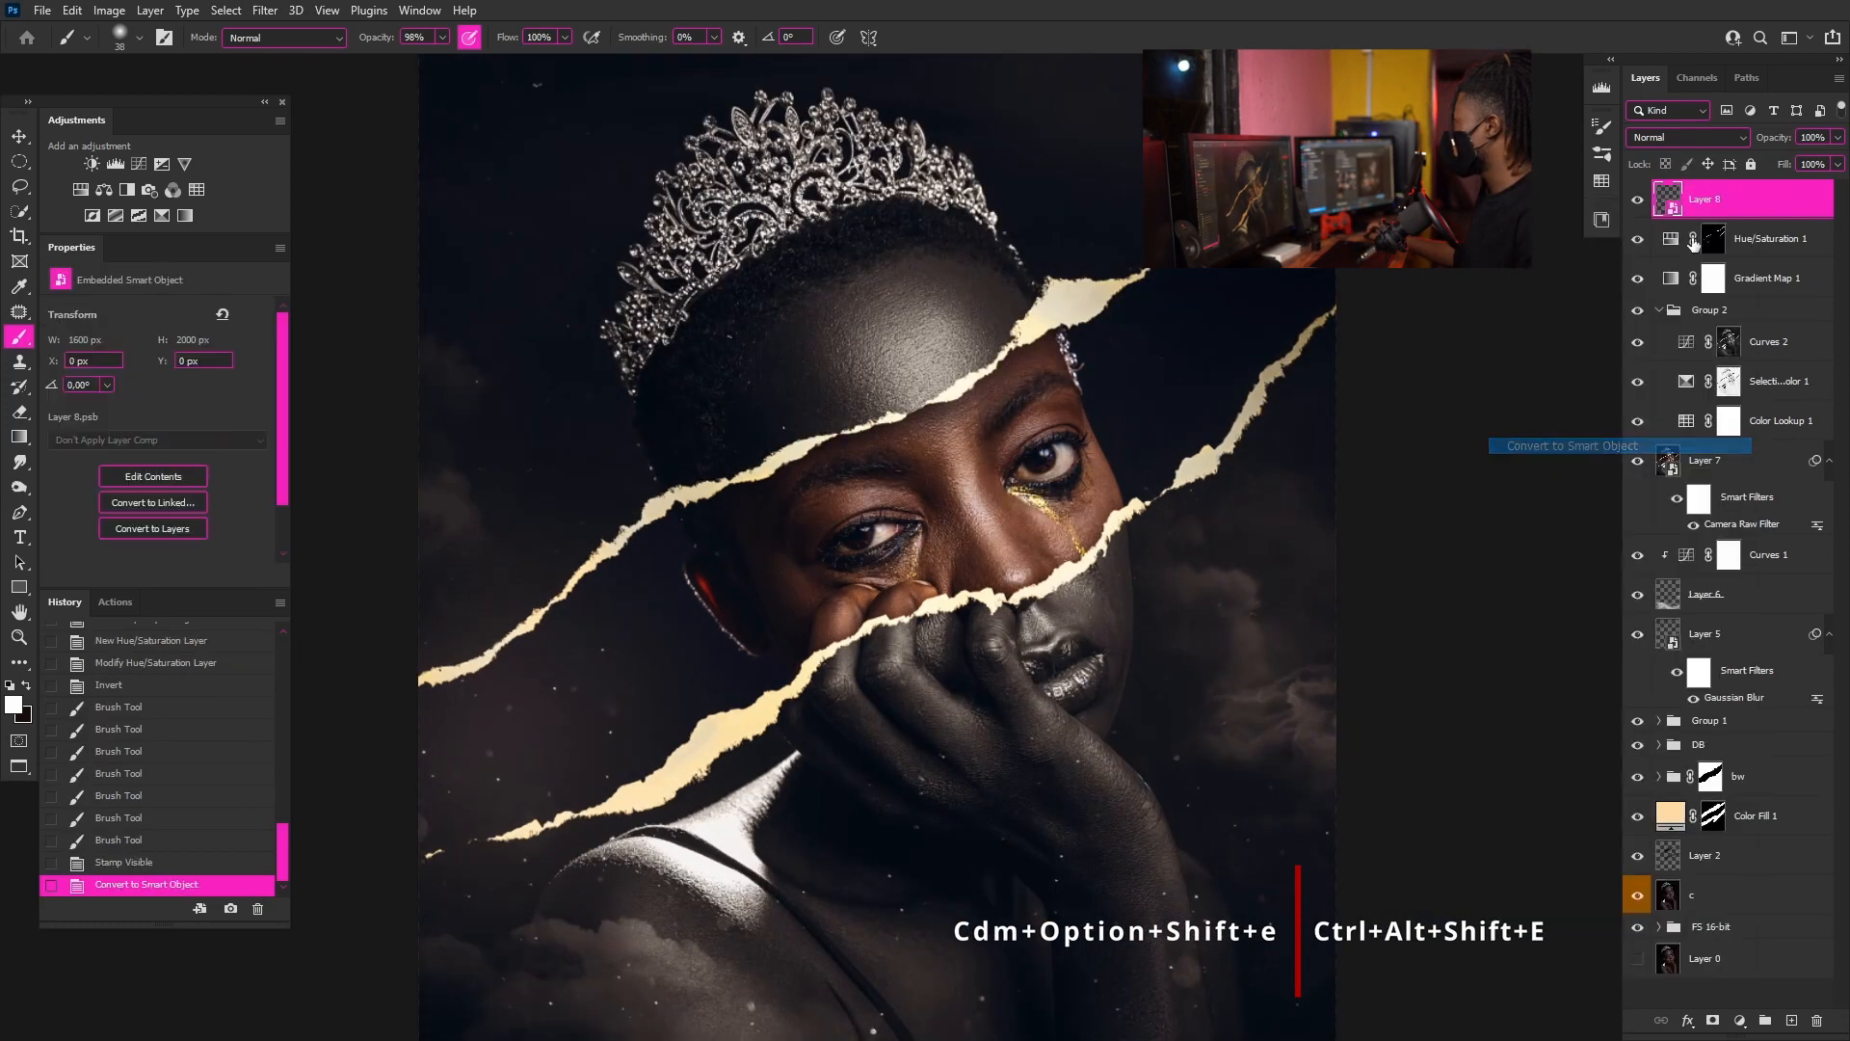
click(265, 10)
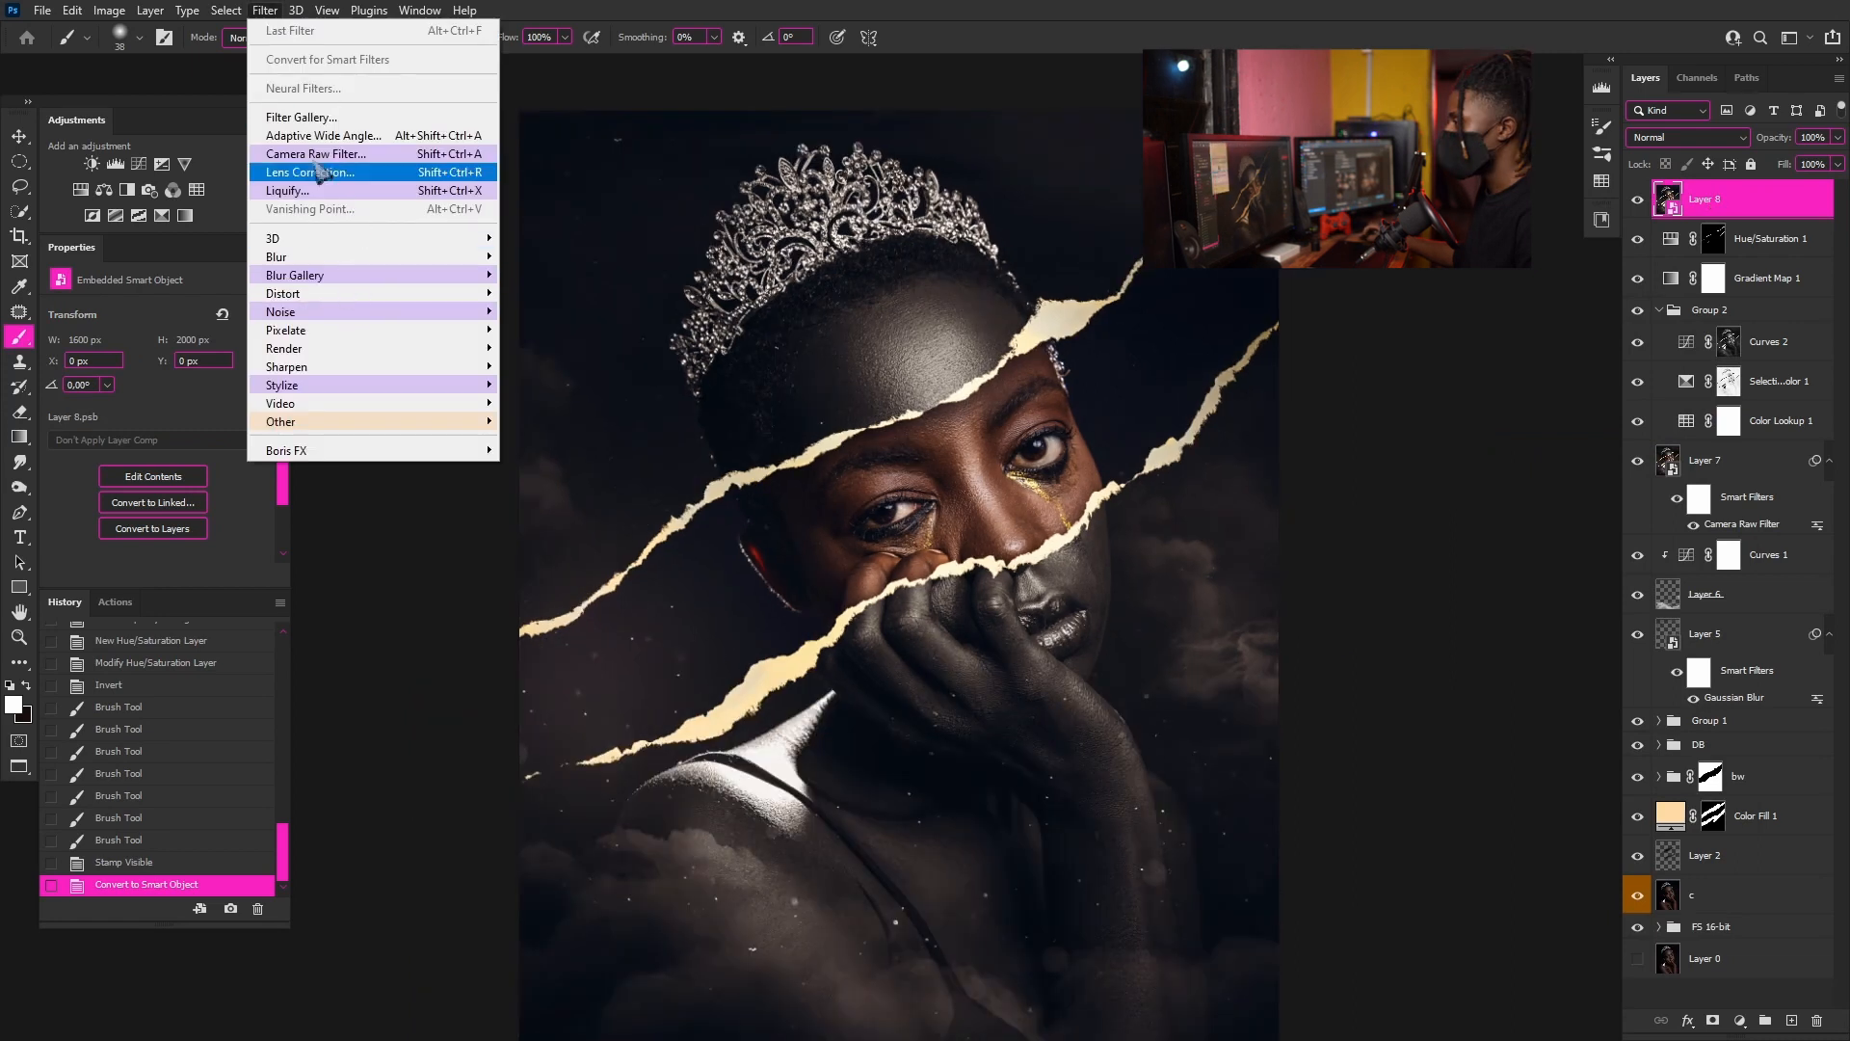
mouse_move(357, 313)
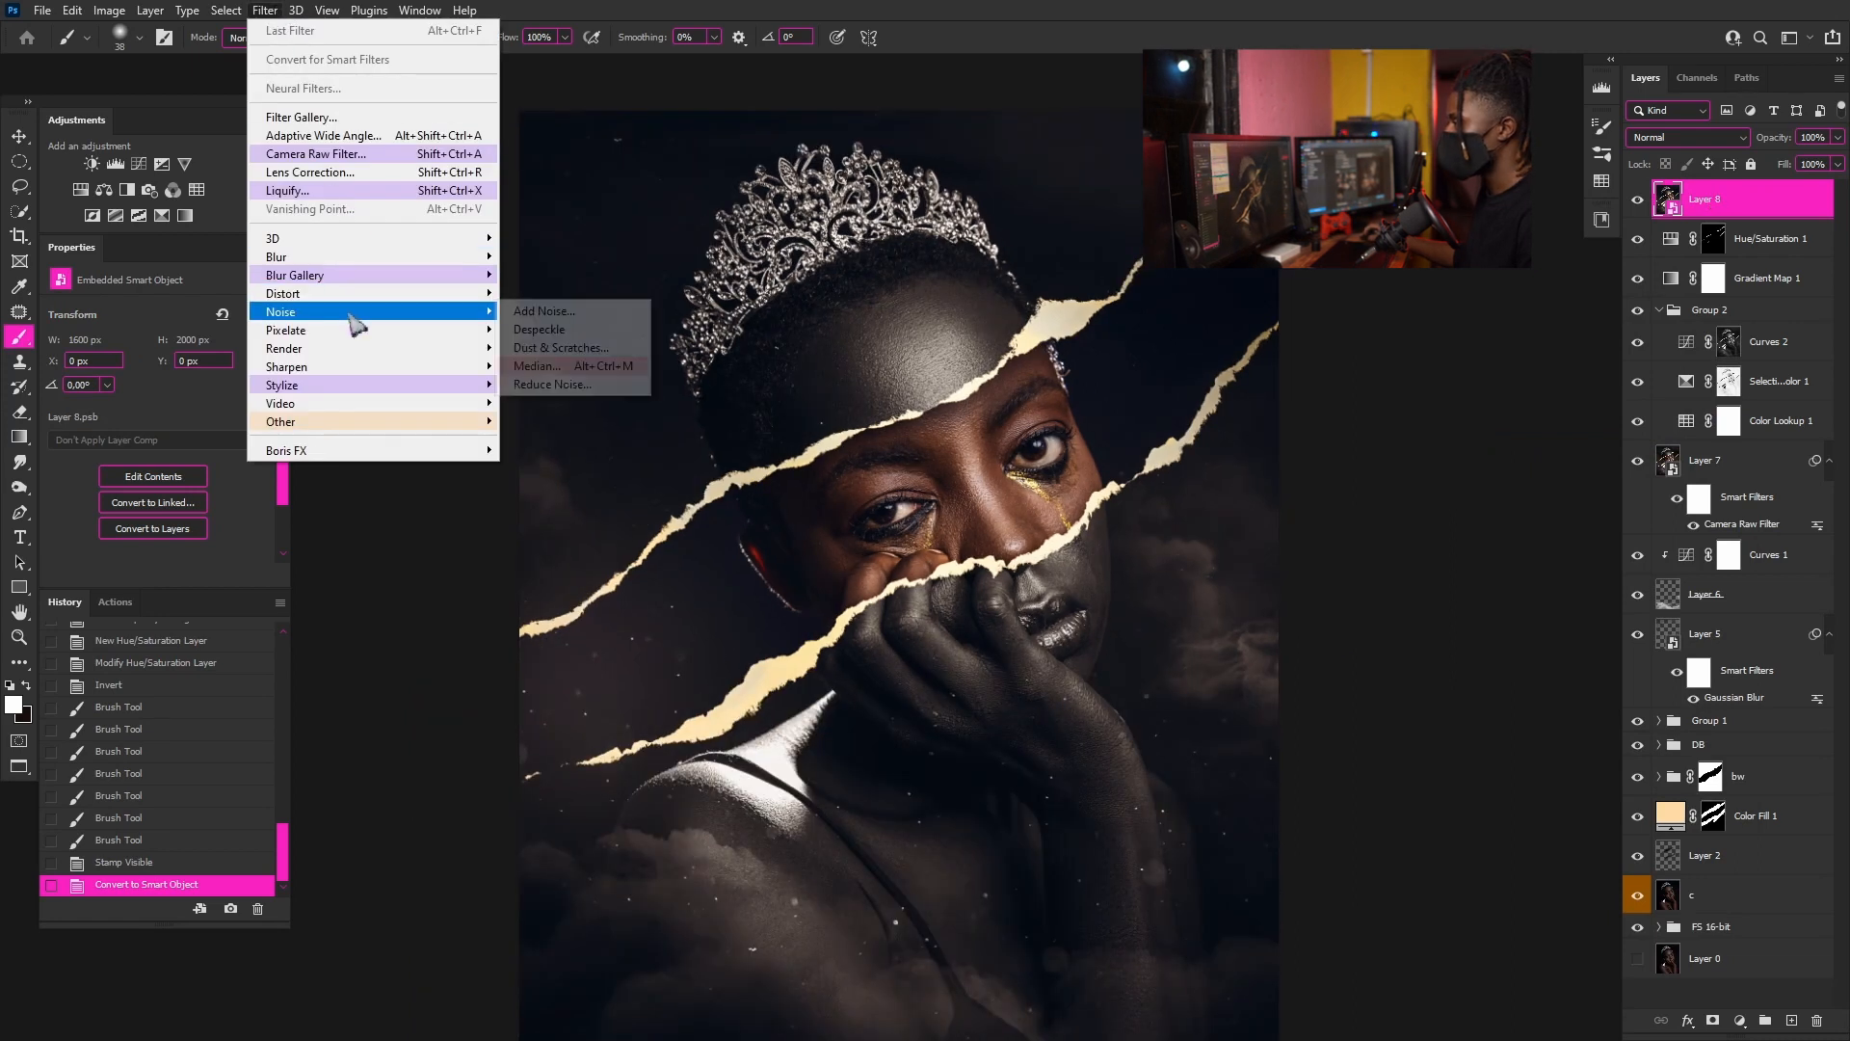
click(565, 314)
drag(877, 170, 1253, 223)
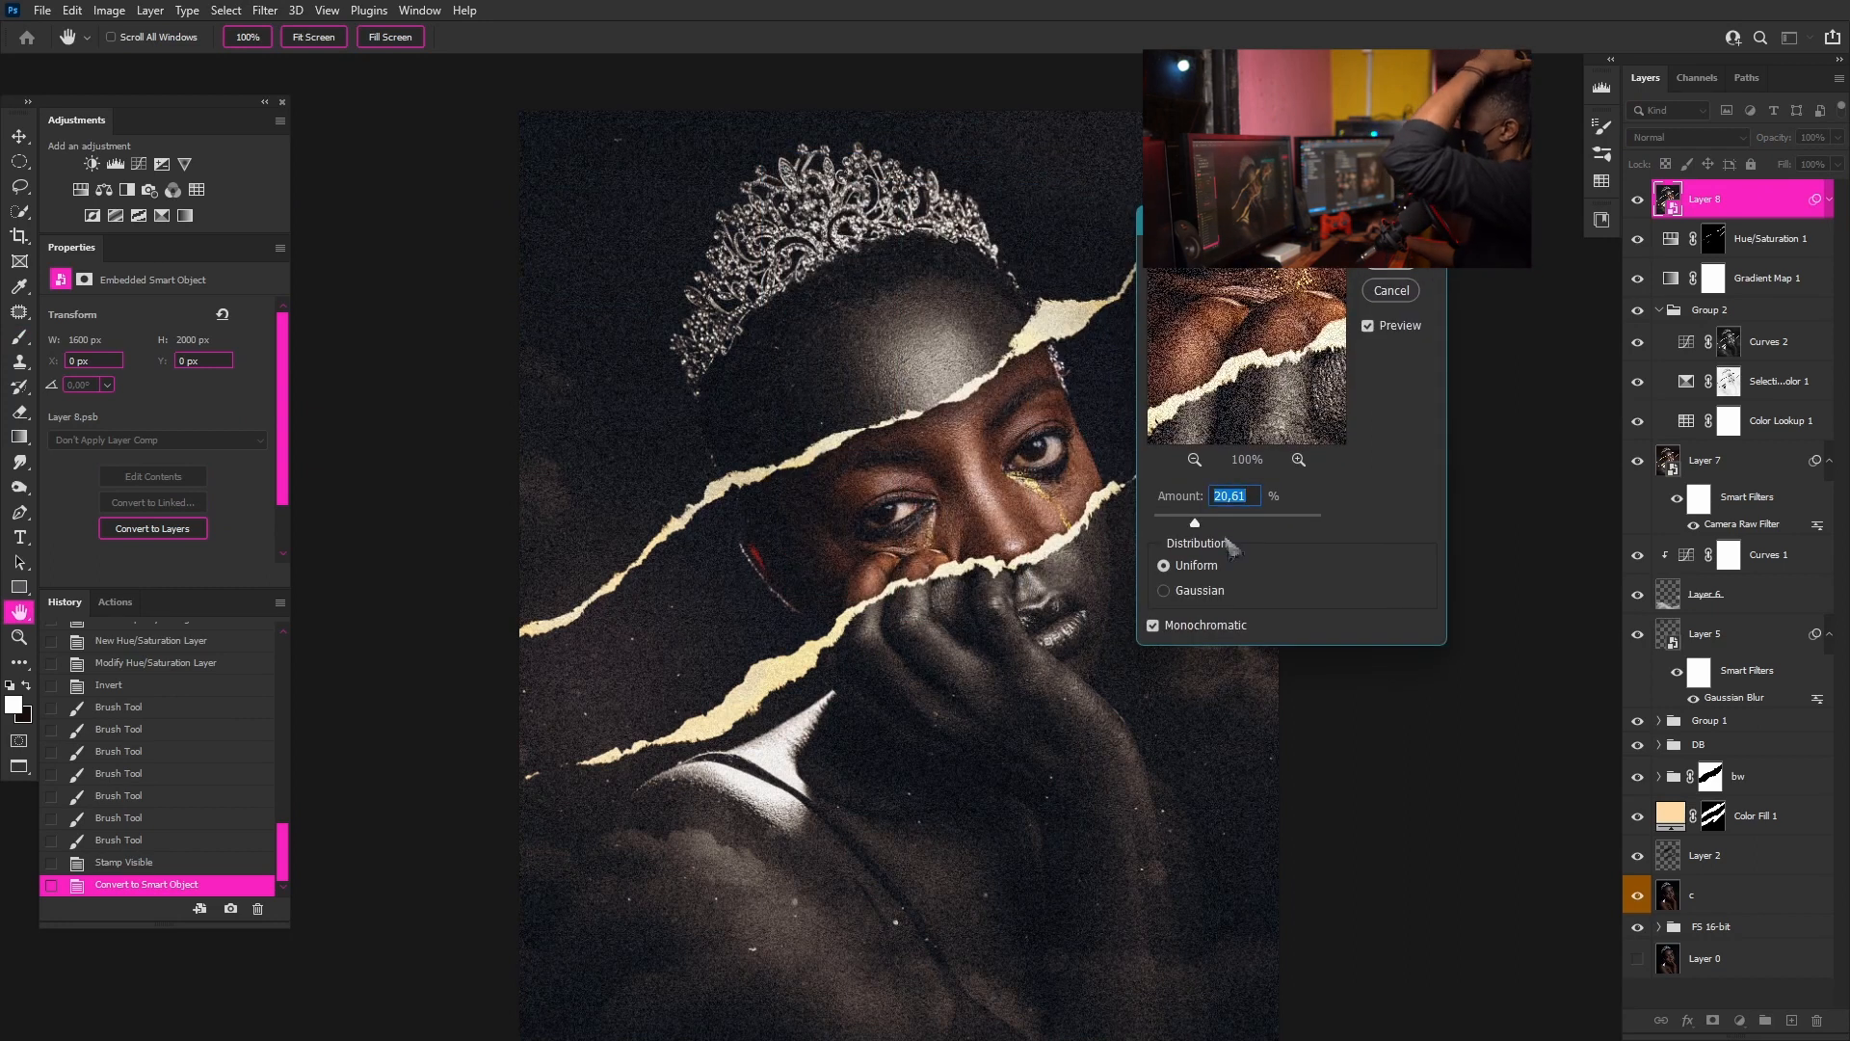
drag(1196, 522, 1191, 522)
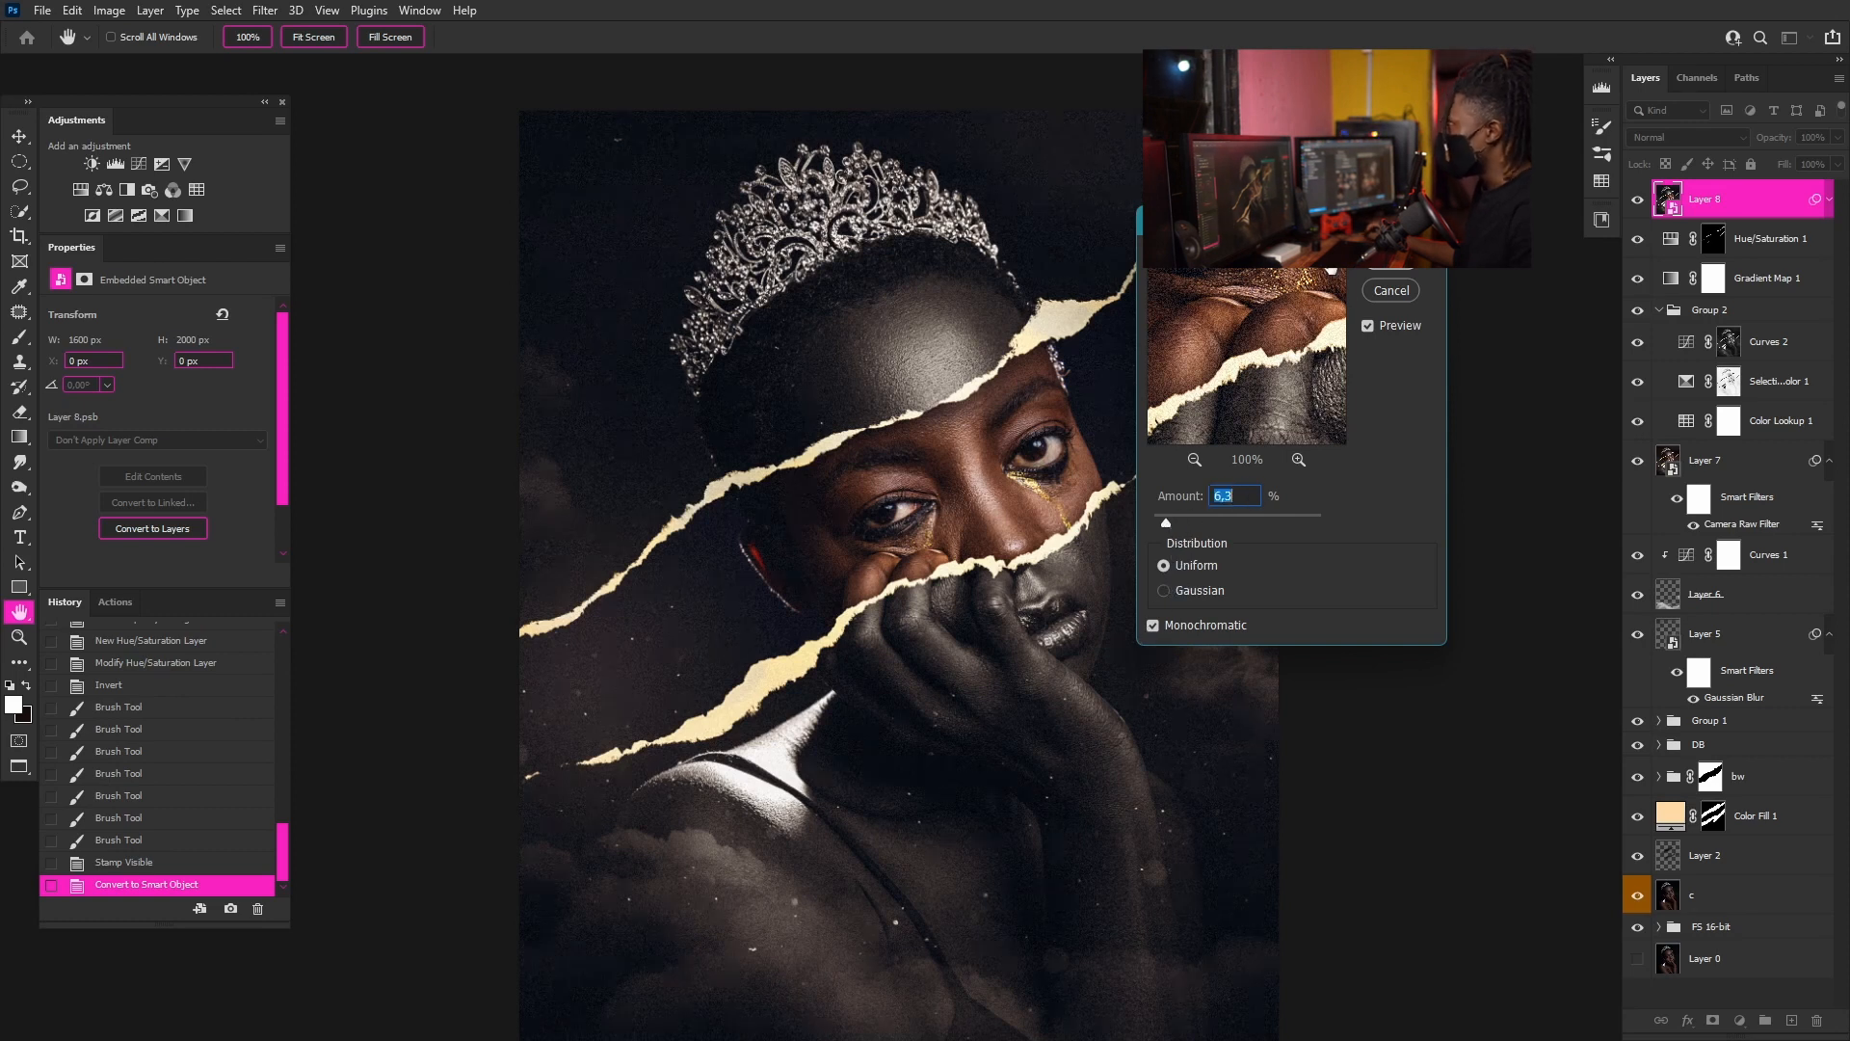
key(Return)
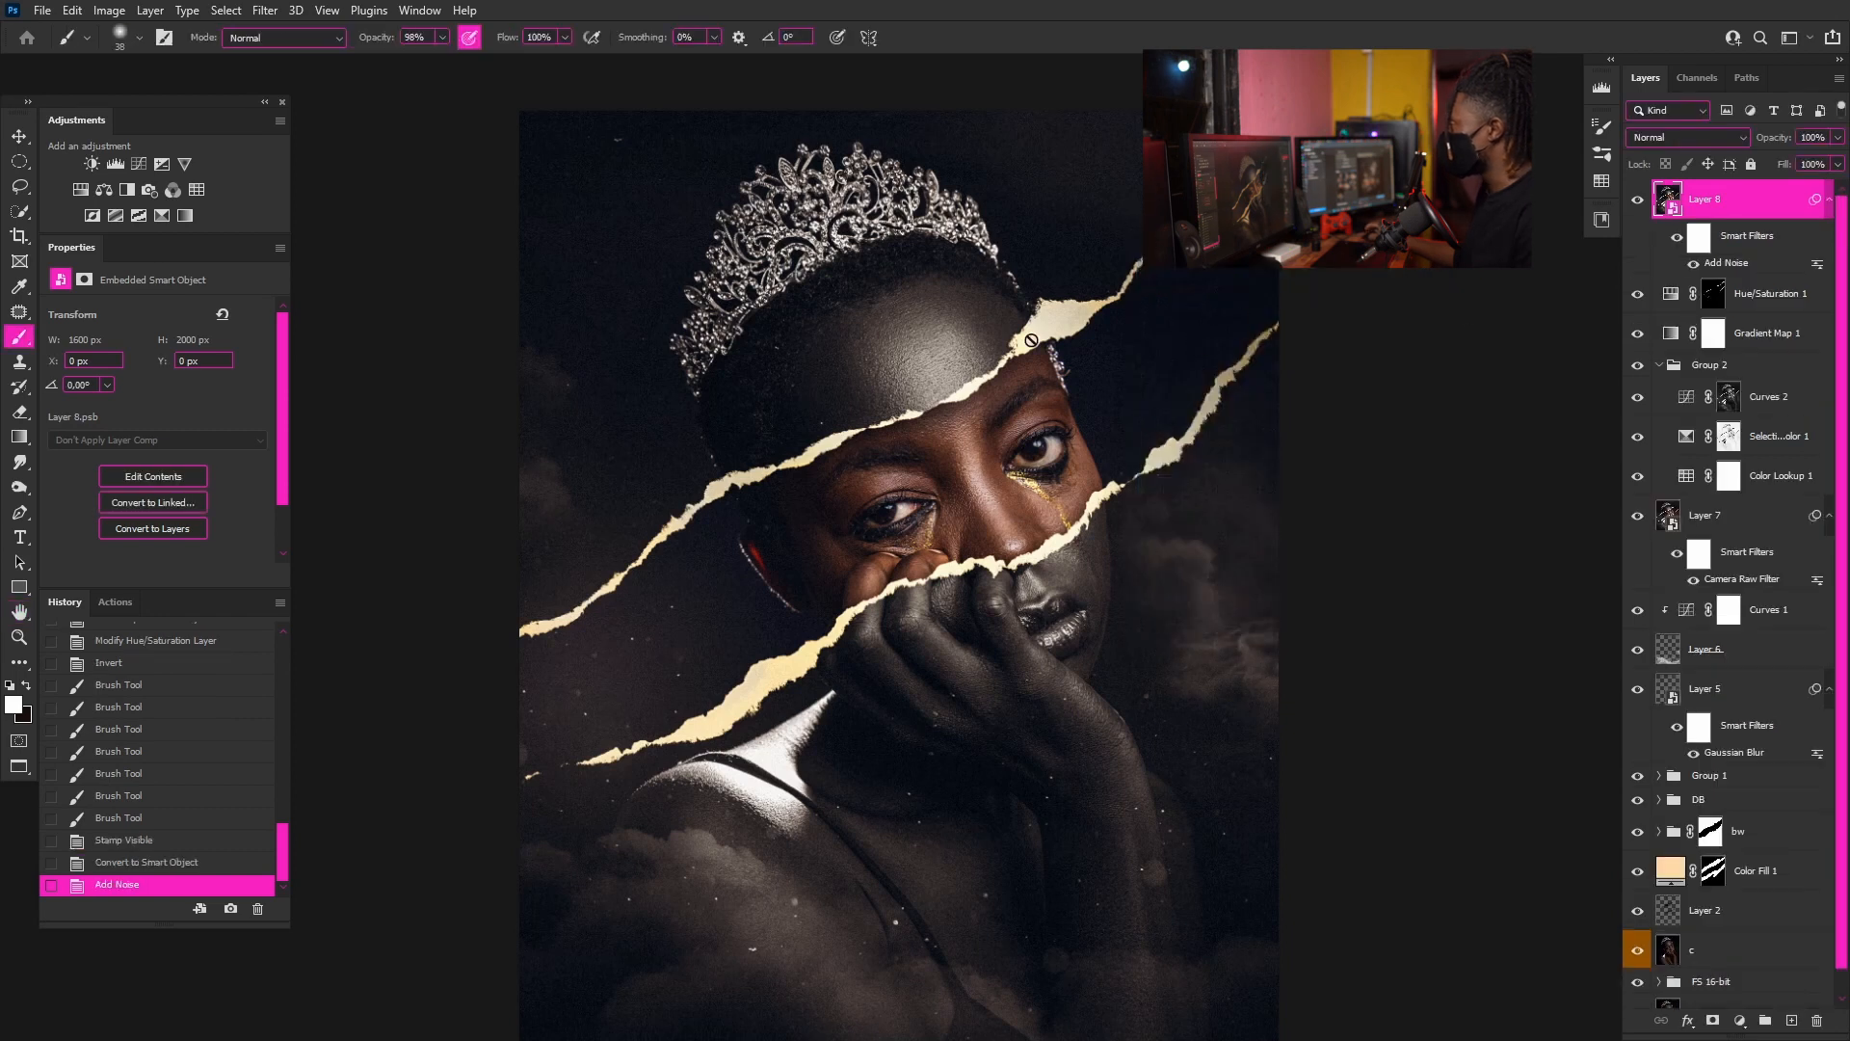
- Inspect the noise grain on the face, torn edges and background at close and full view
scroll(877, 425, up, 3)
scroll(1049, 424, down, 3)
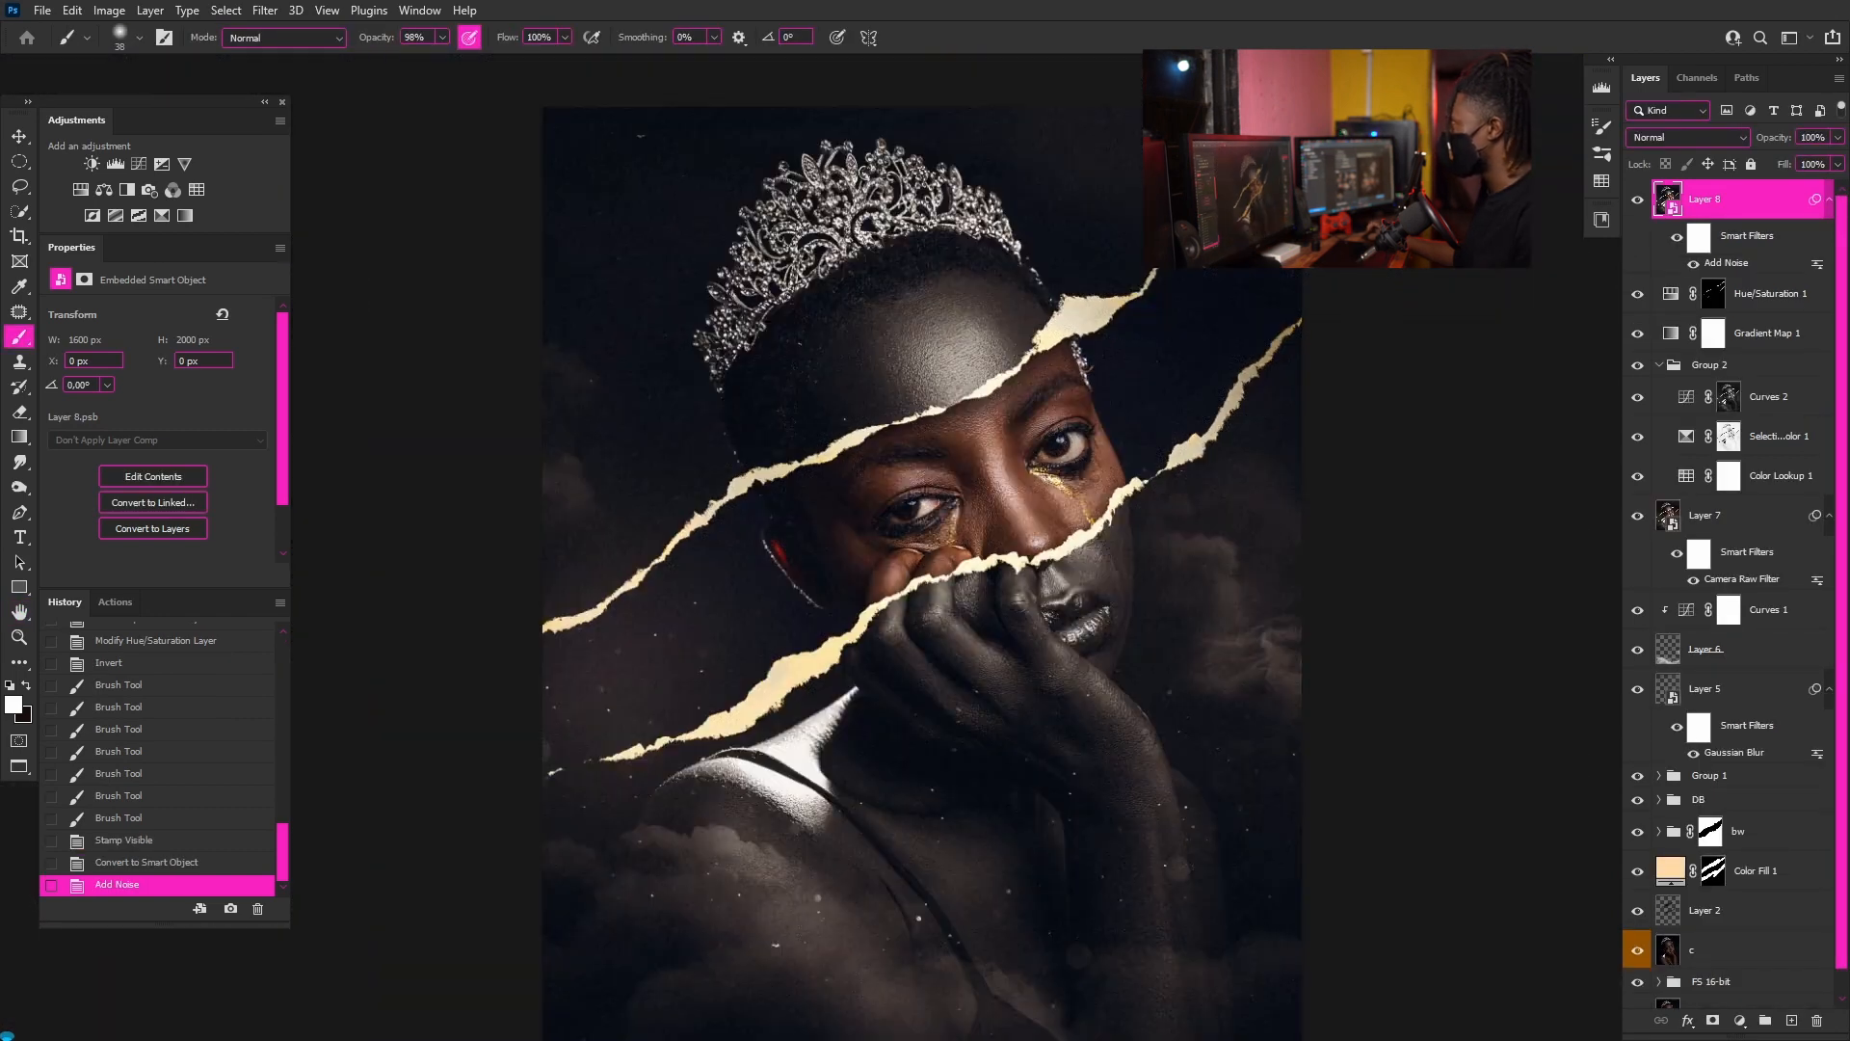
scroll(1012, 414, down, 3)
scroll(1092, 369, up, 3)
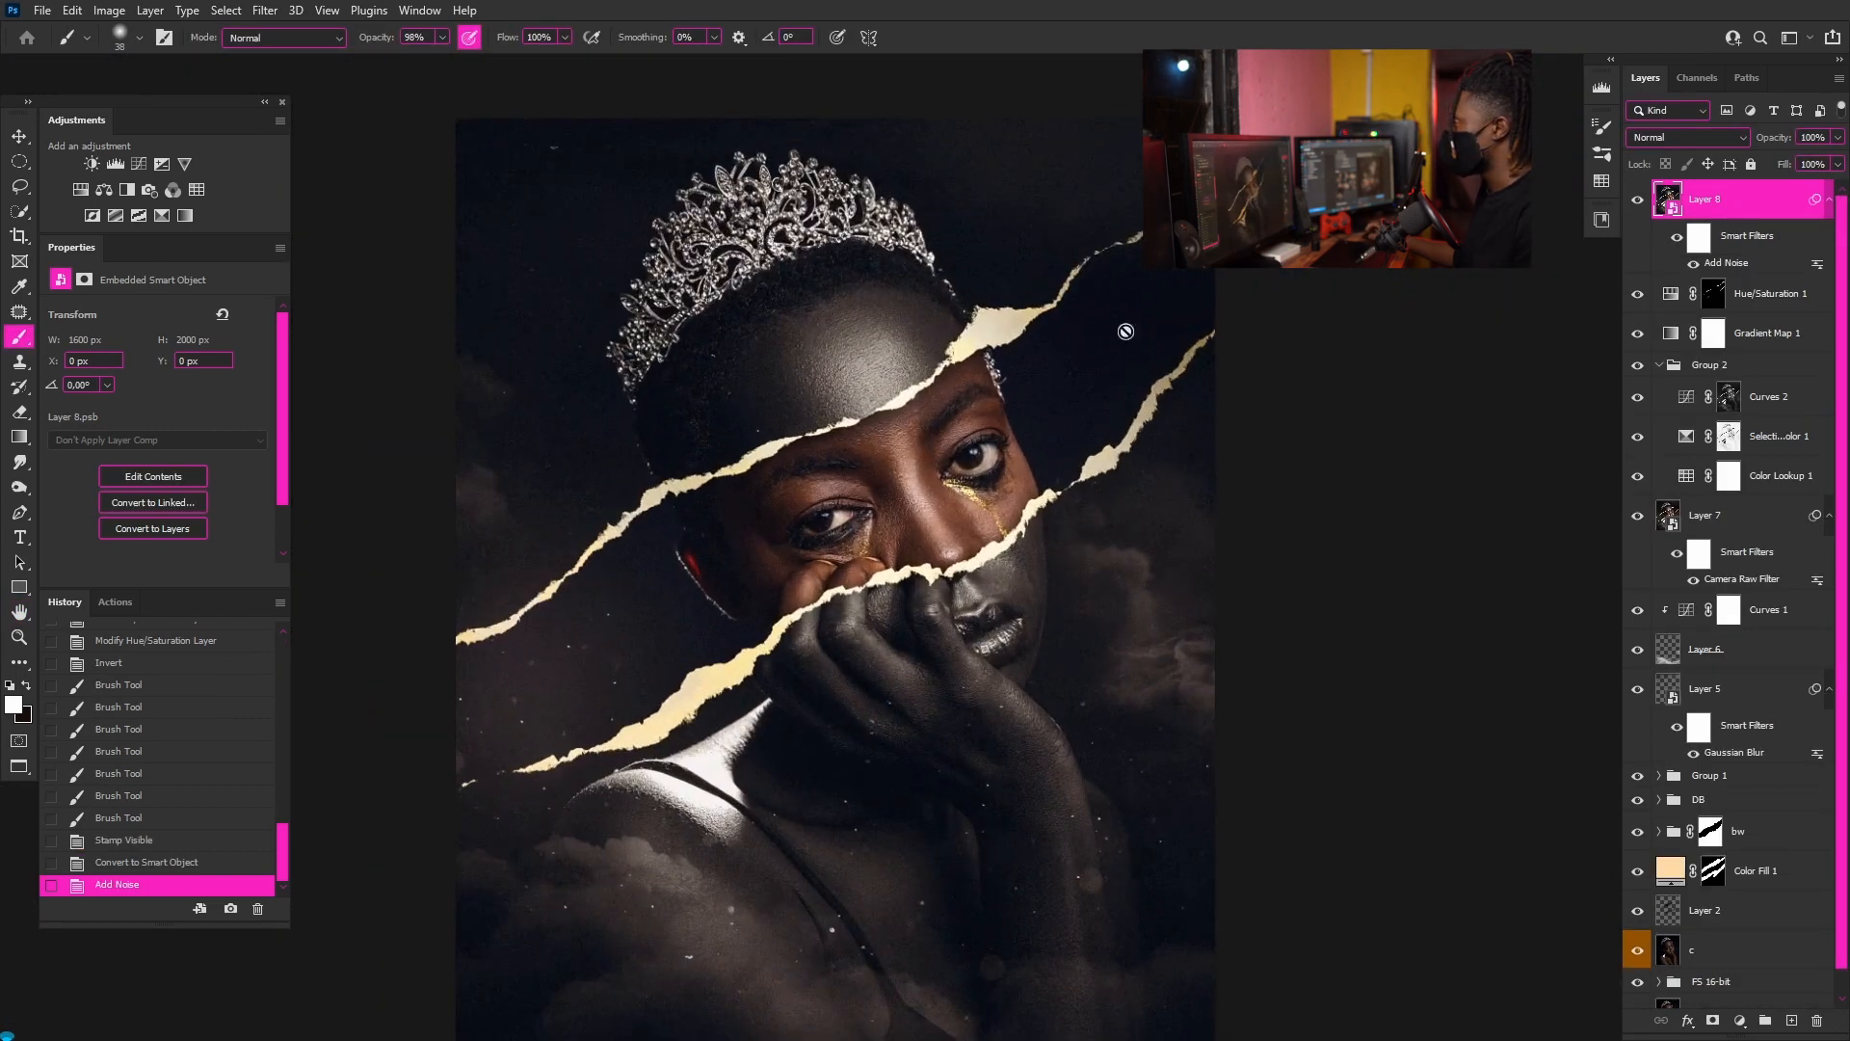
scroll(863, 522, down, 1)
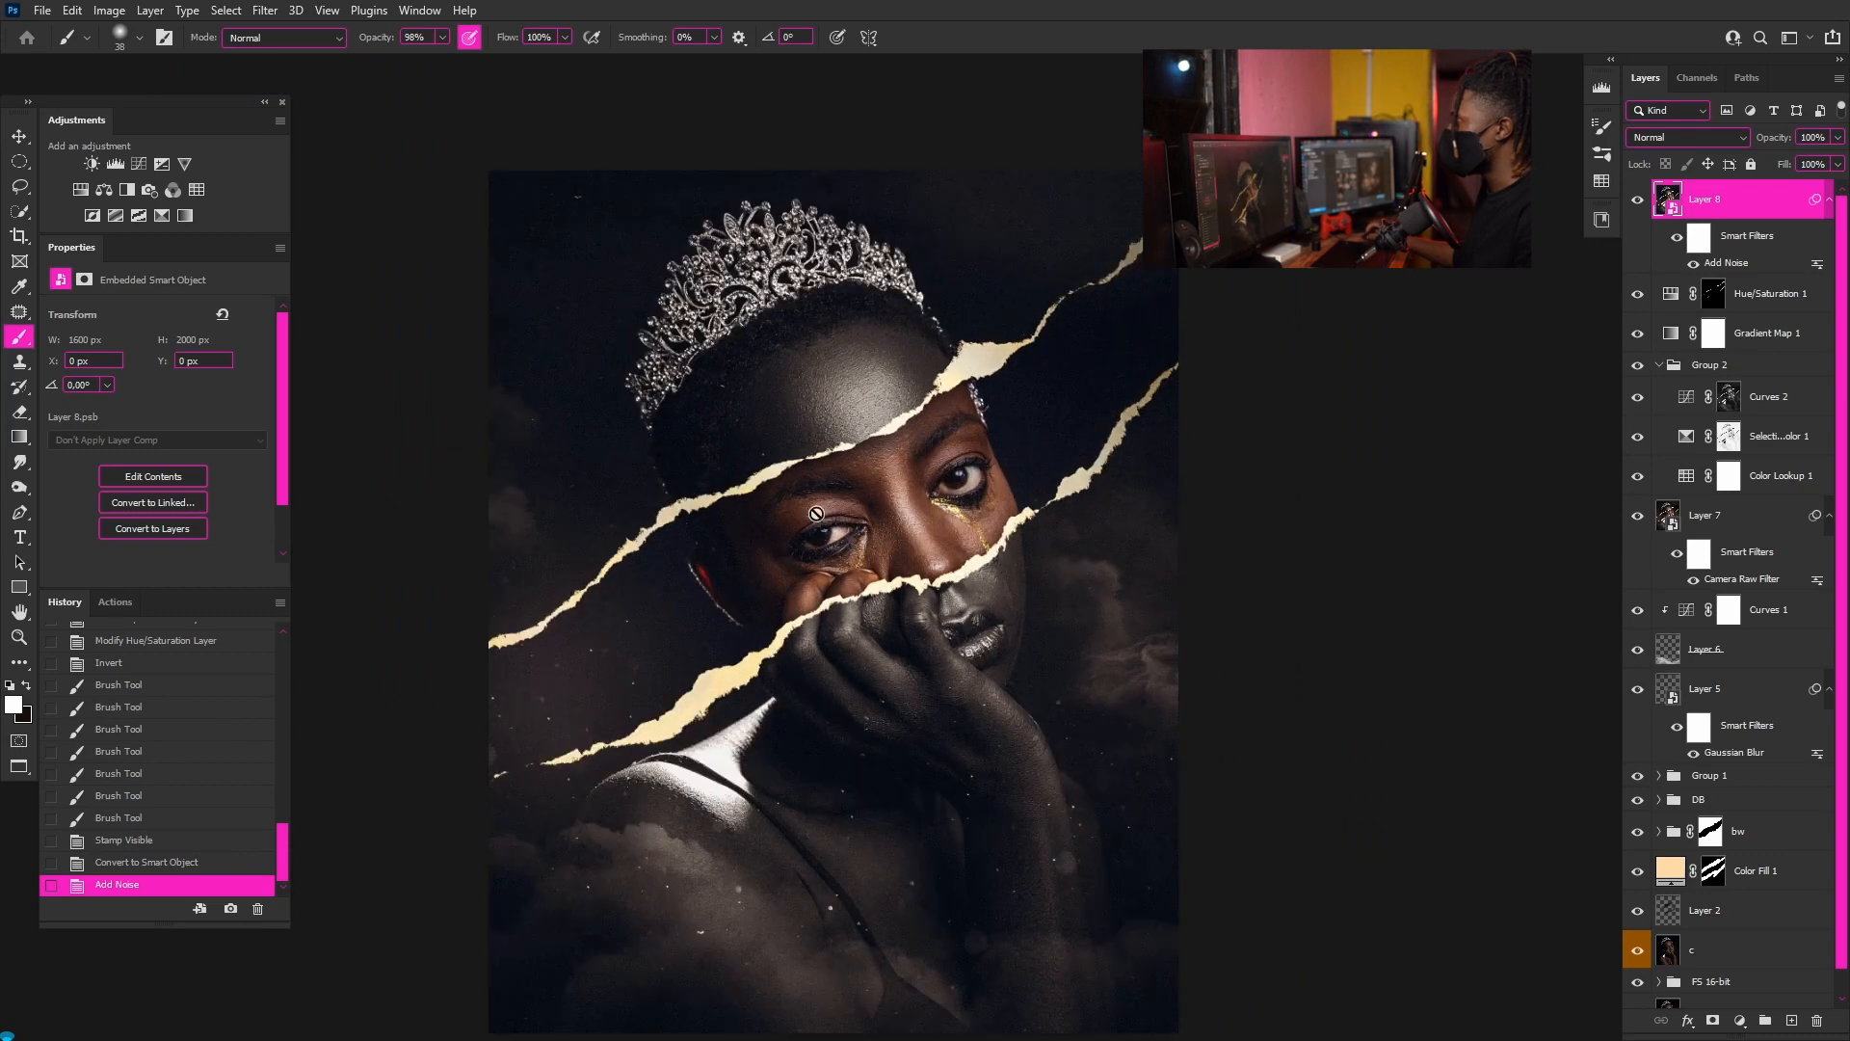
scroll(860, 493, up, 3)
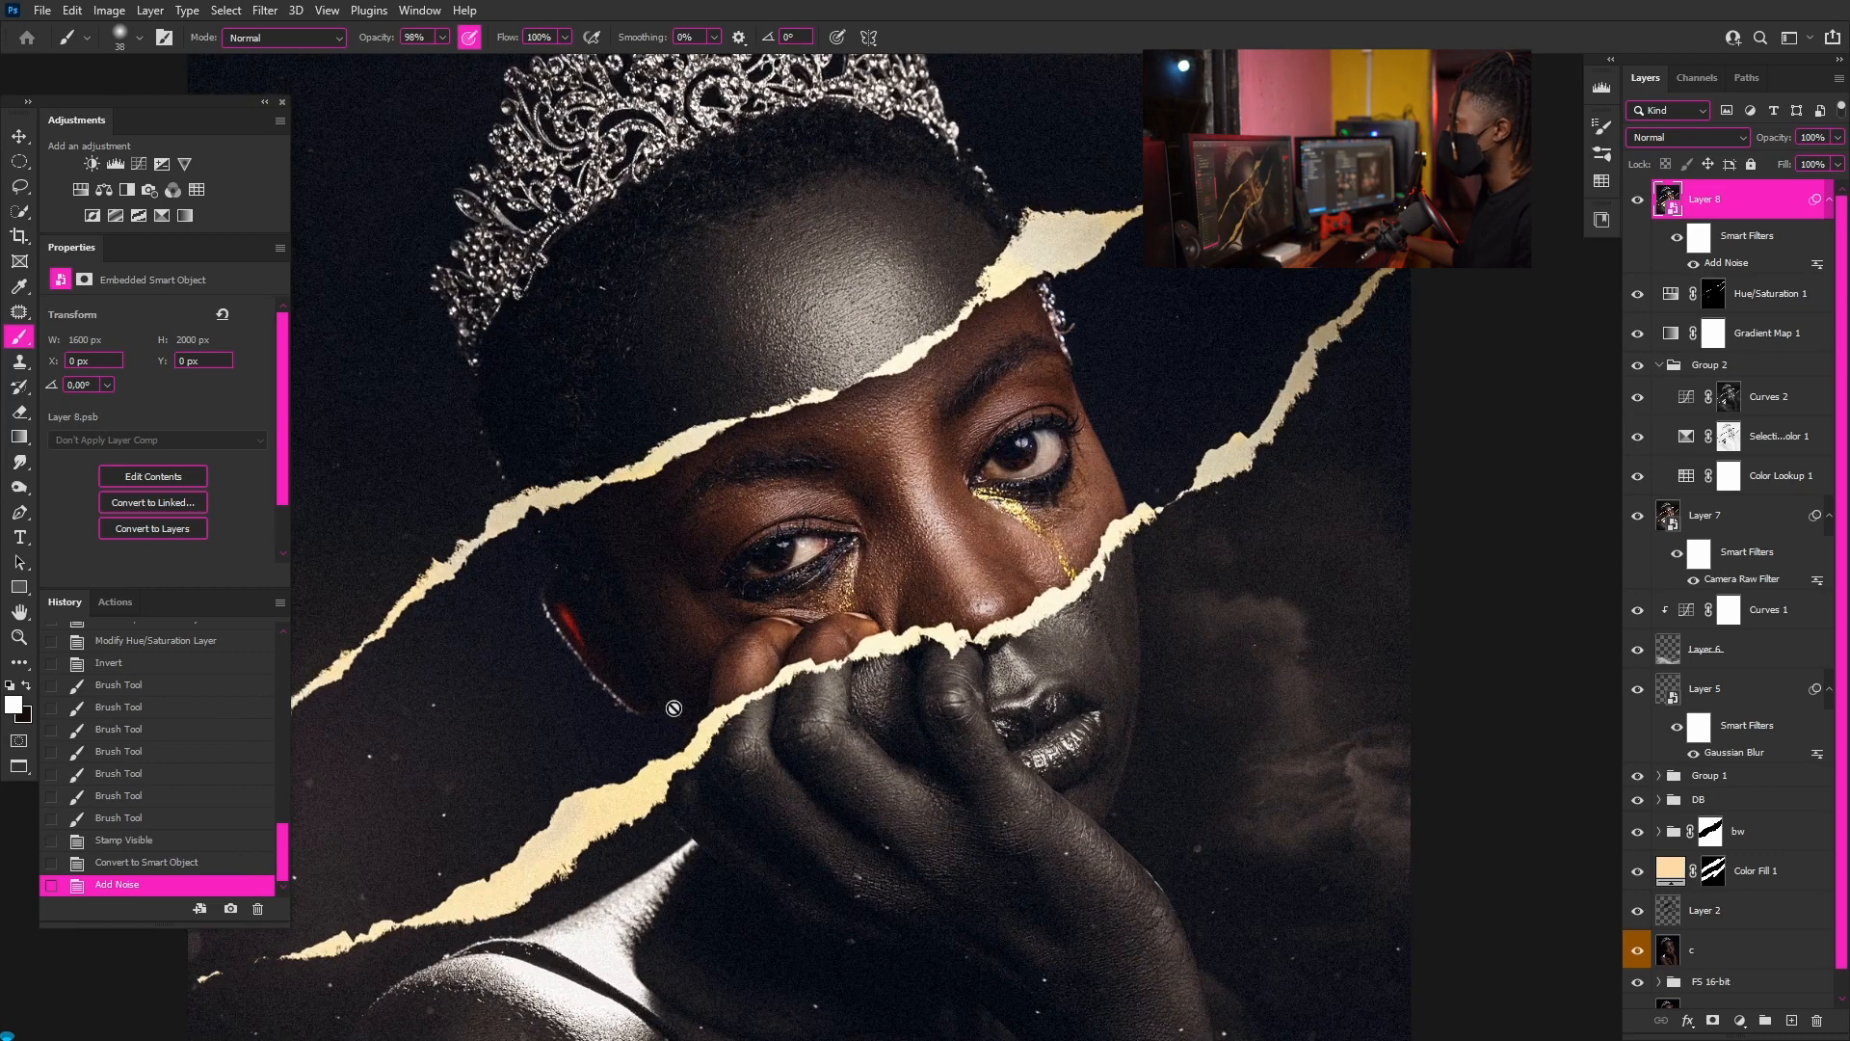
scroll(1053, 631, down, 6)
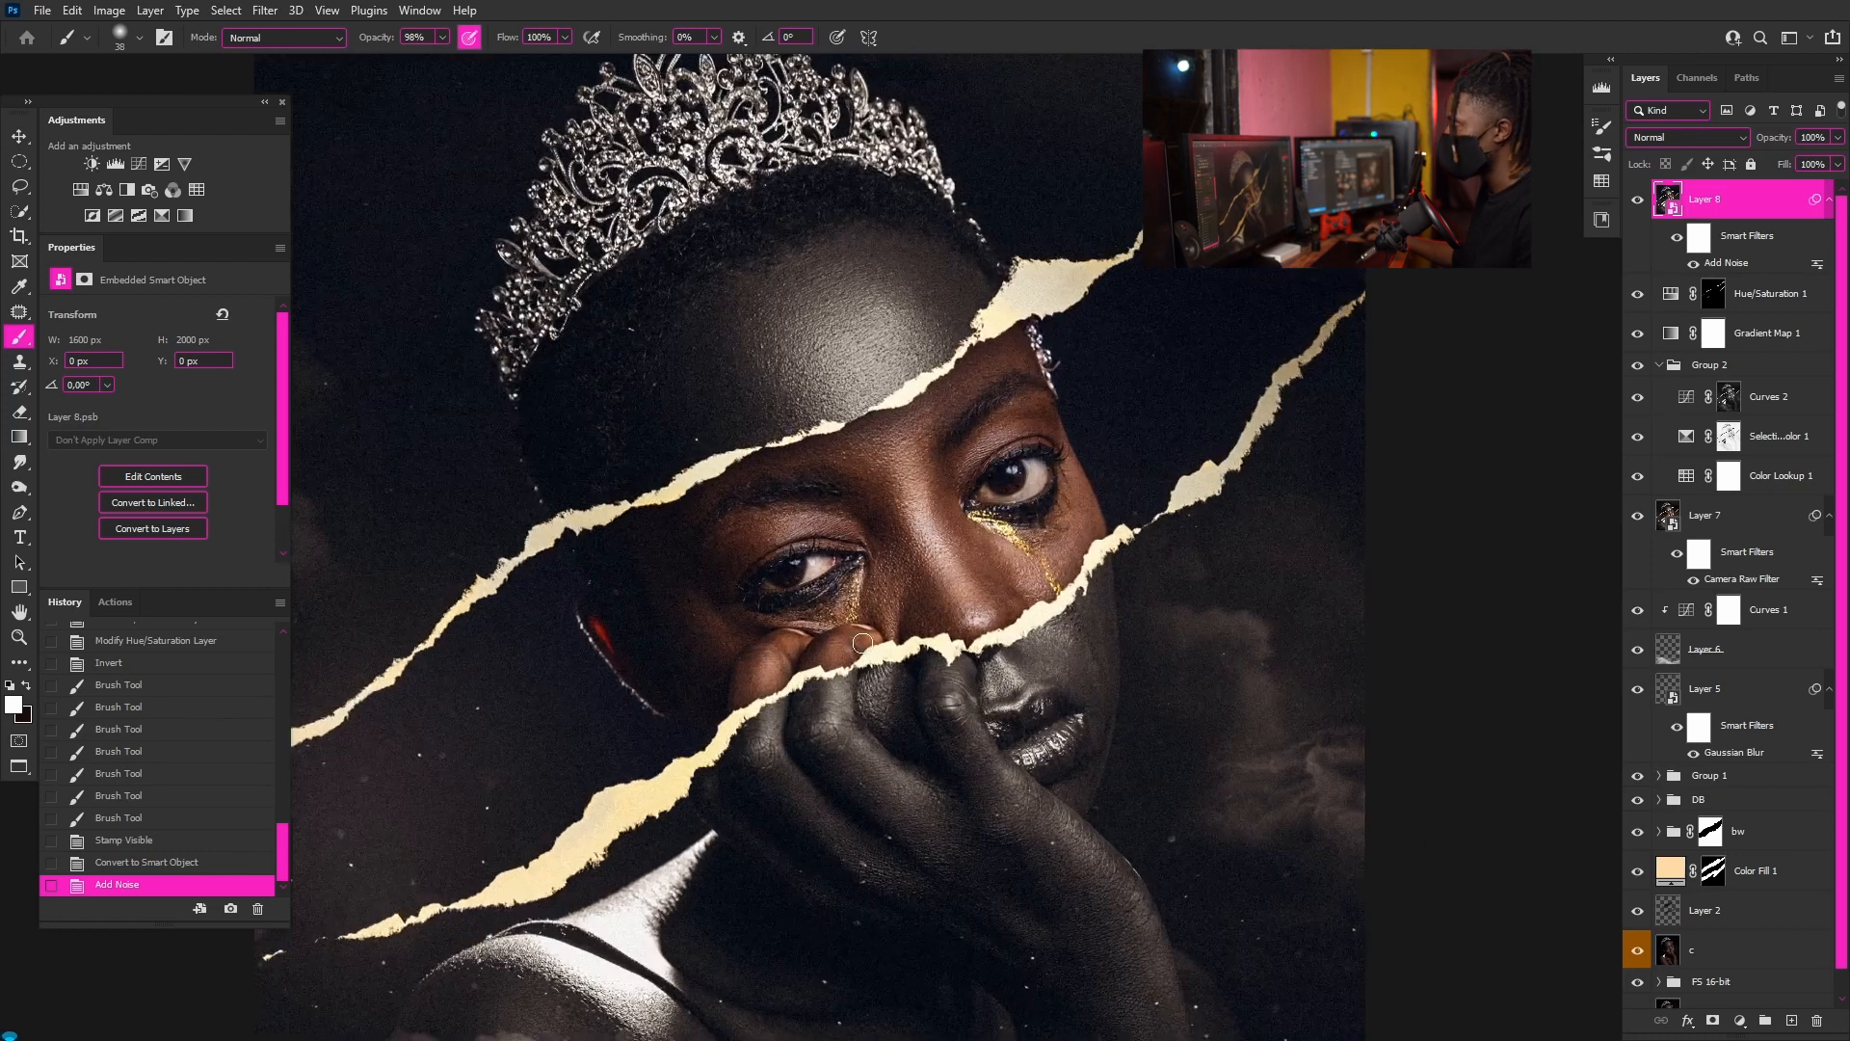
scroll(857, 542, up, 2)
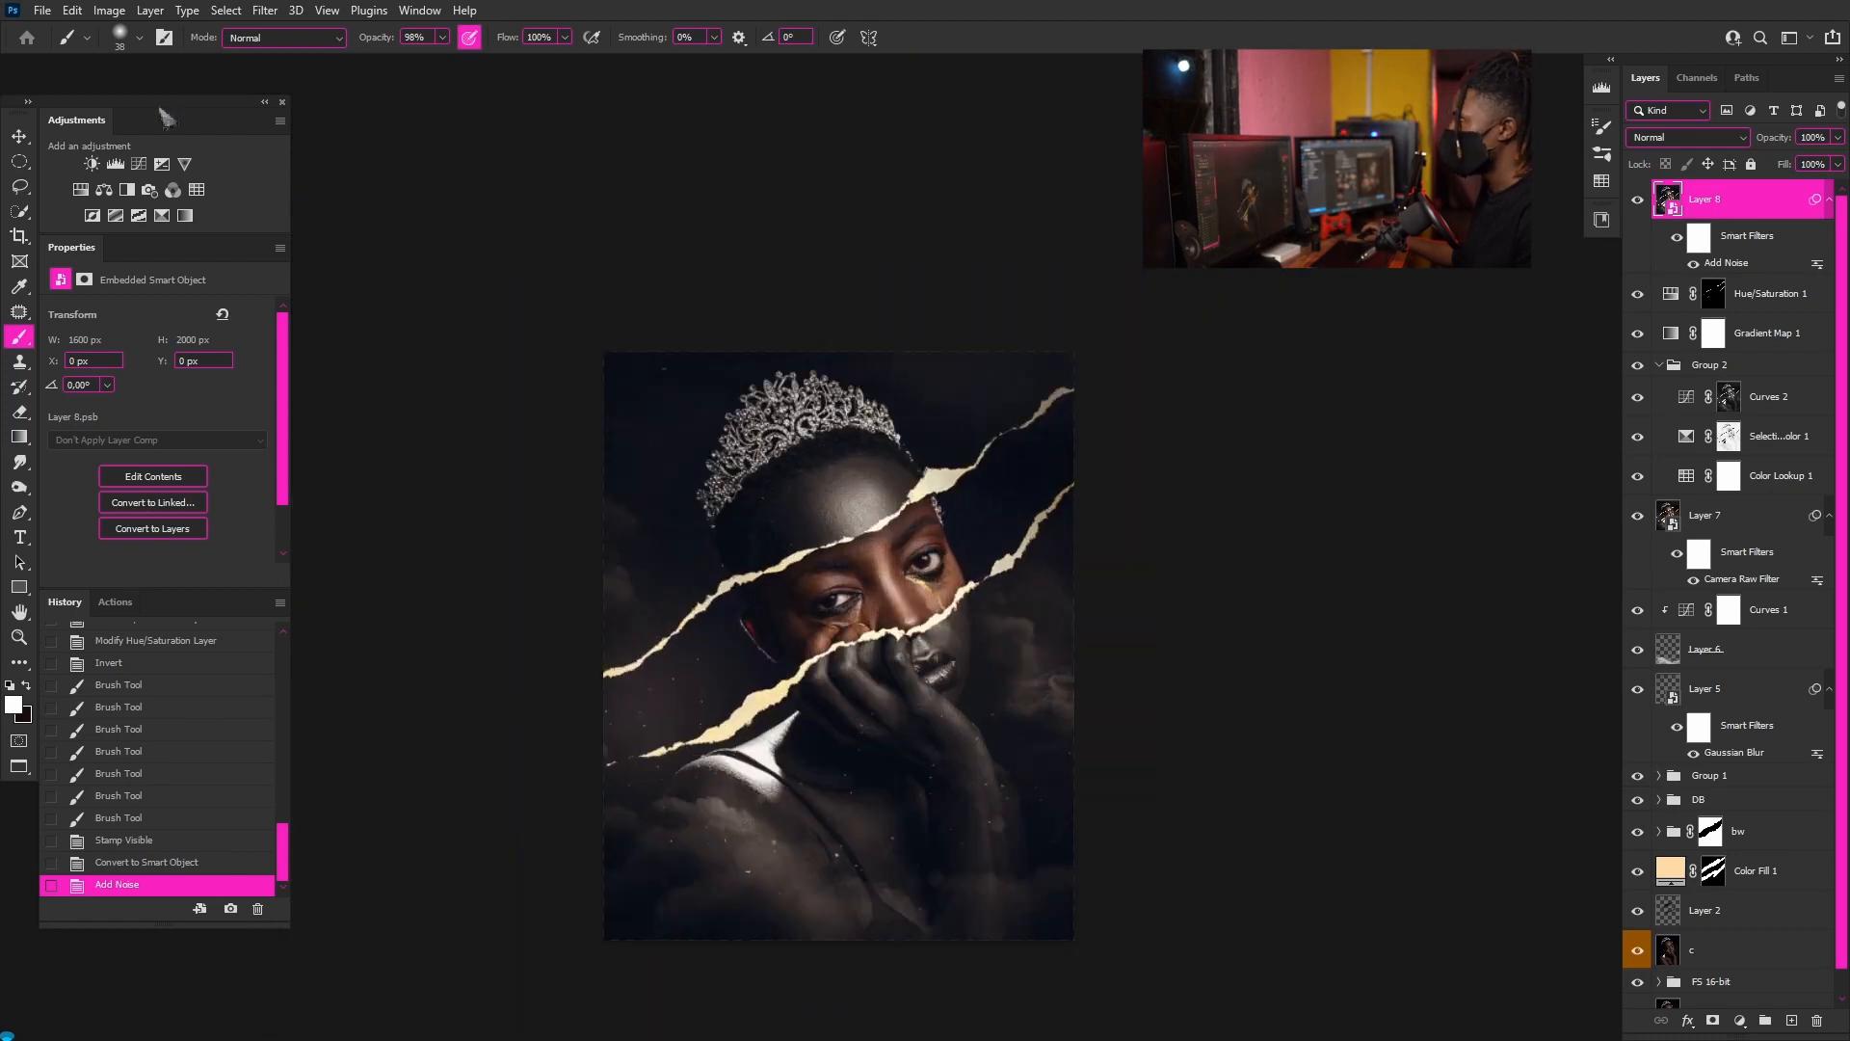
- Stamp the visible layers into another new layer above the noise layer and convert it to a smart object
click(27, 140)
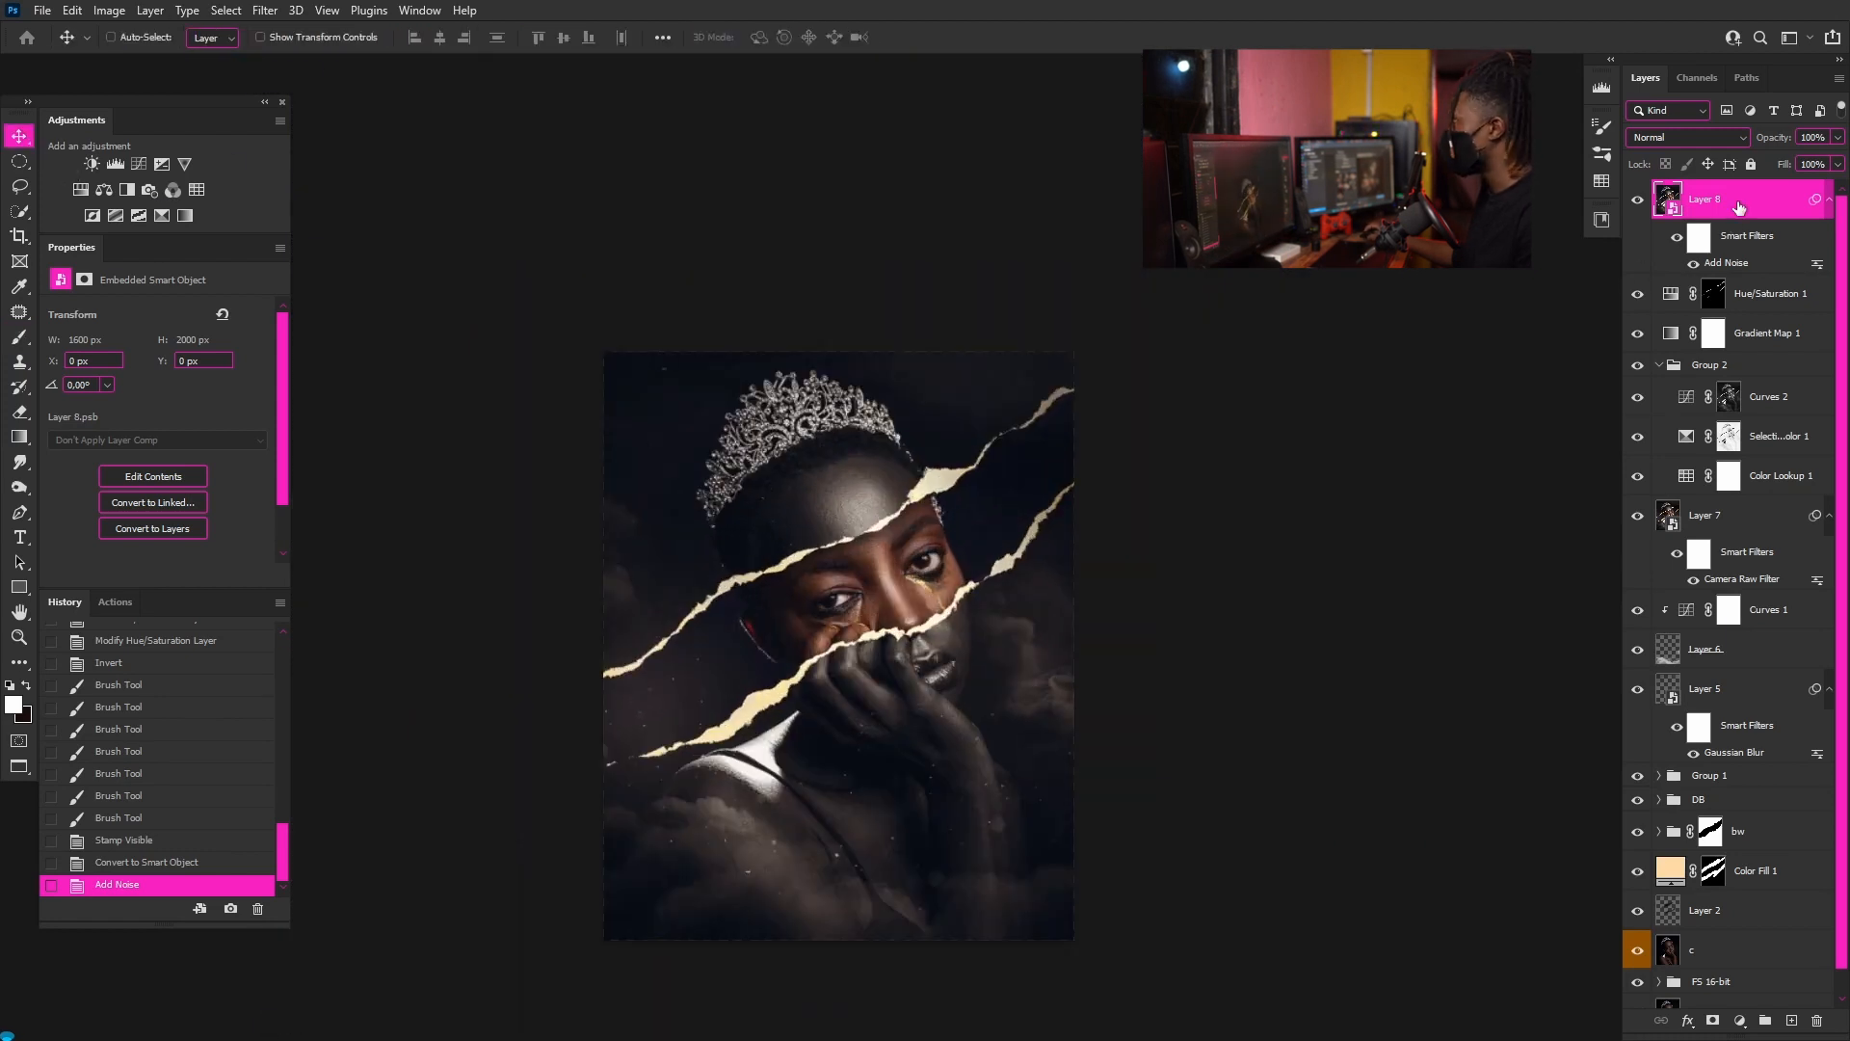
key(ctrl+alt+shift+e)
right_click(1757, 196)
click(1706, 438)
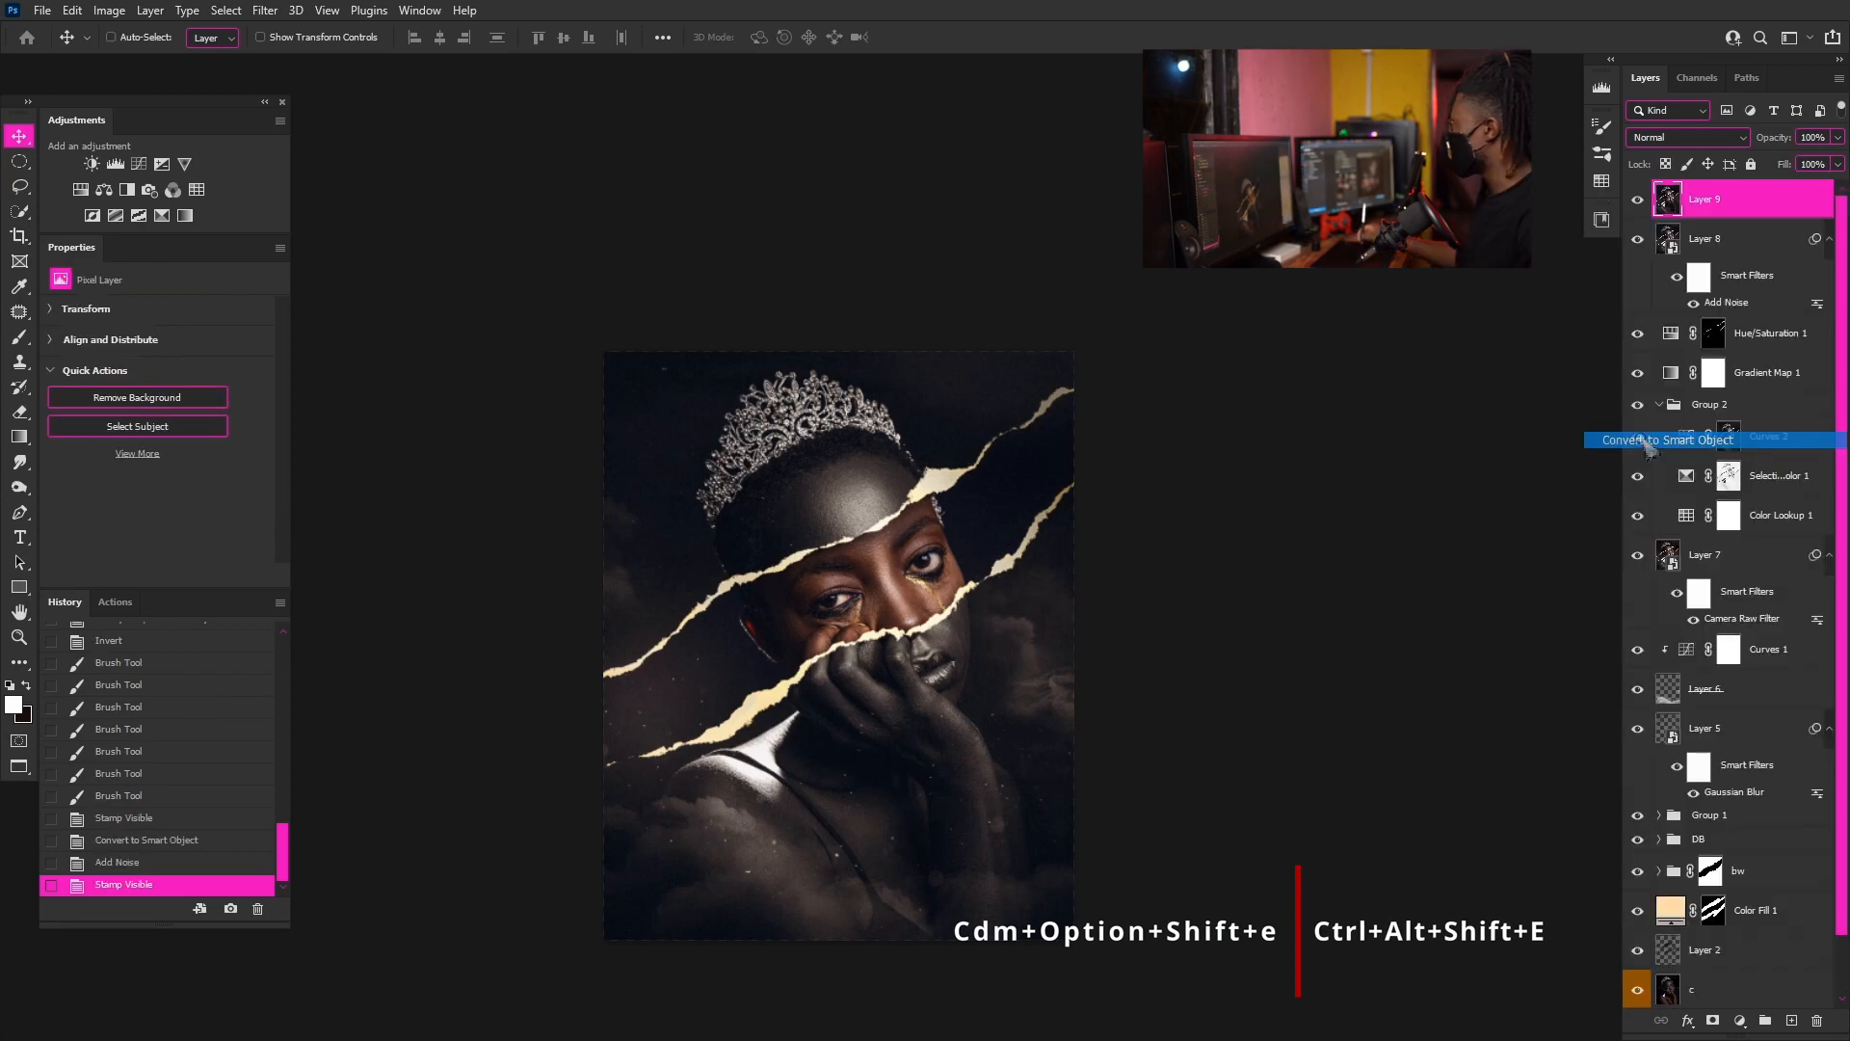
- Start an Iris Blur on the new smart object and tilt, enlarge and reposition its ellipse to take in the crown and face
click(264, 9)
mouse_move(358, 282)
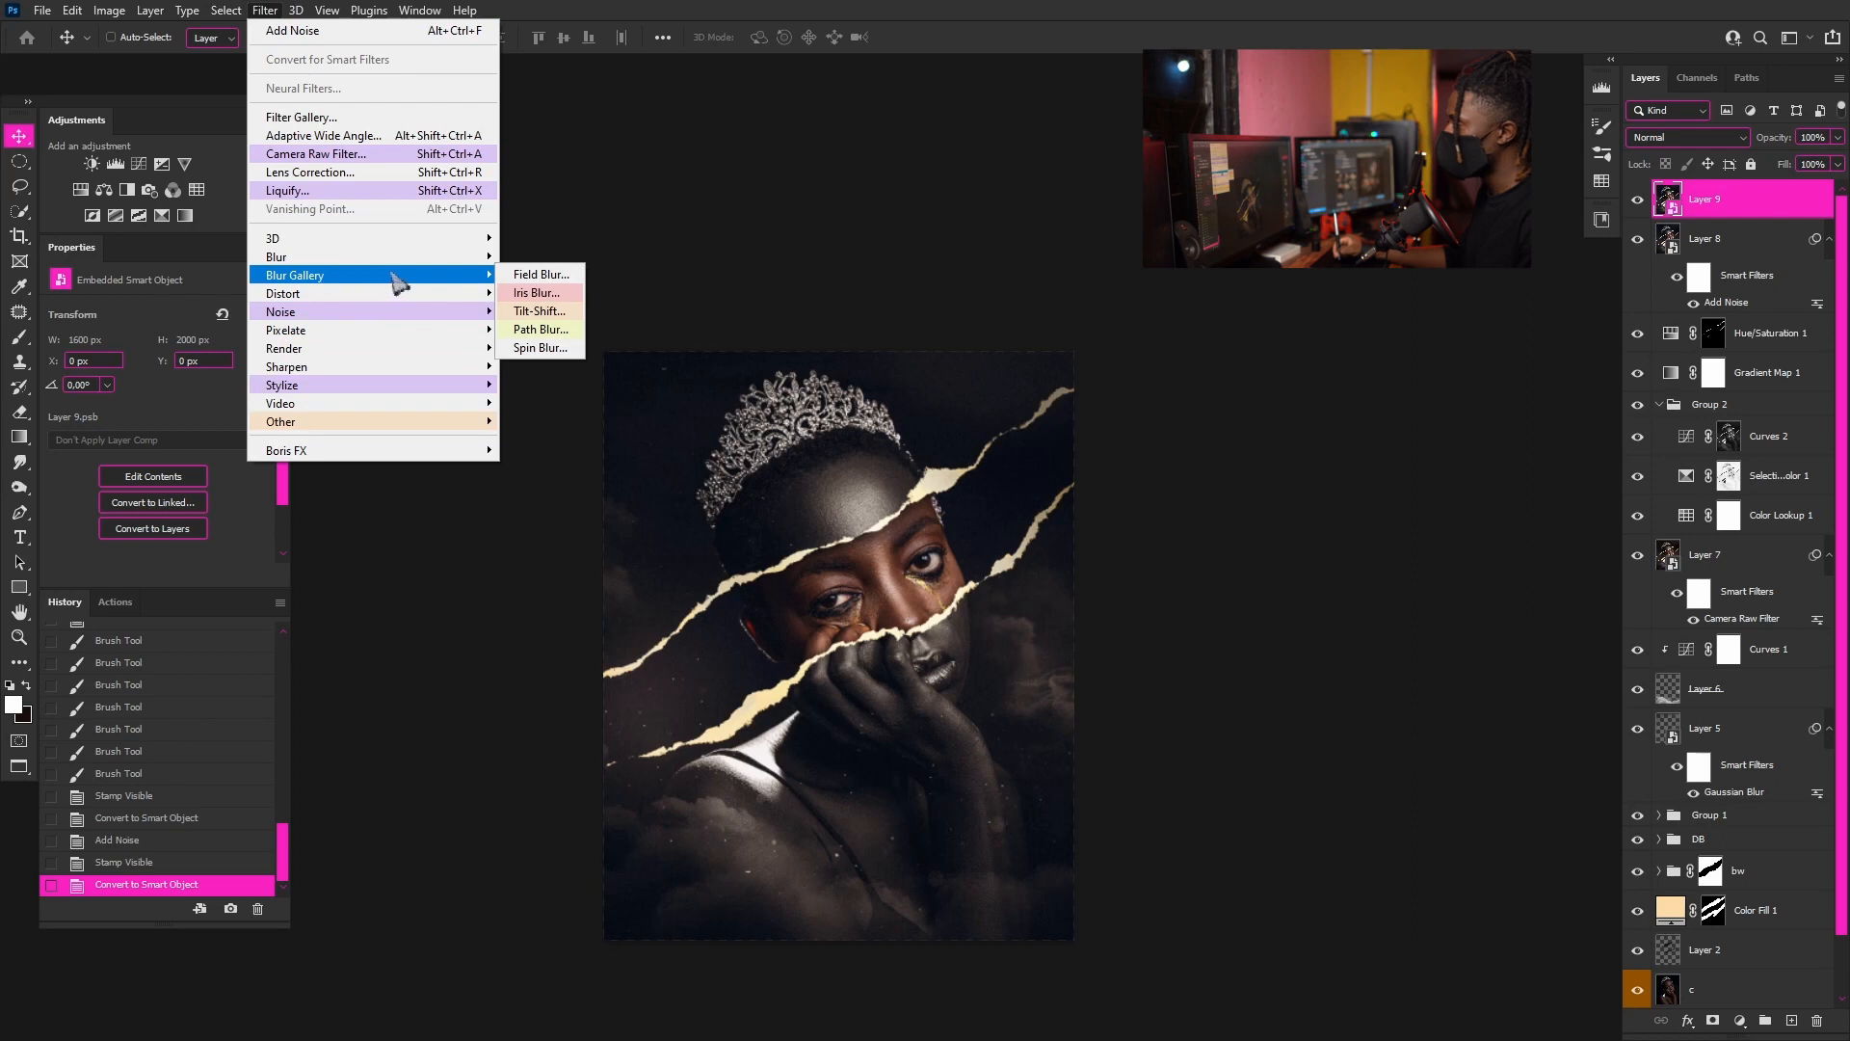
click(564, 293)
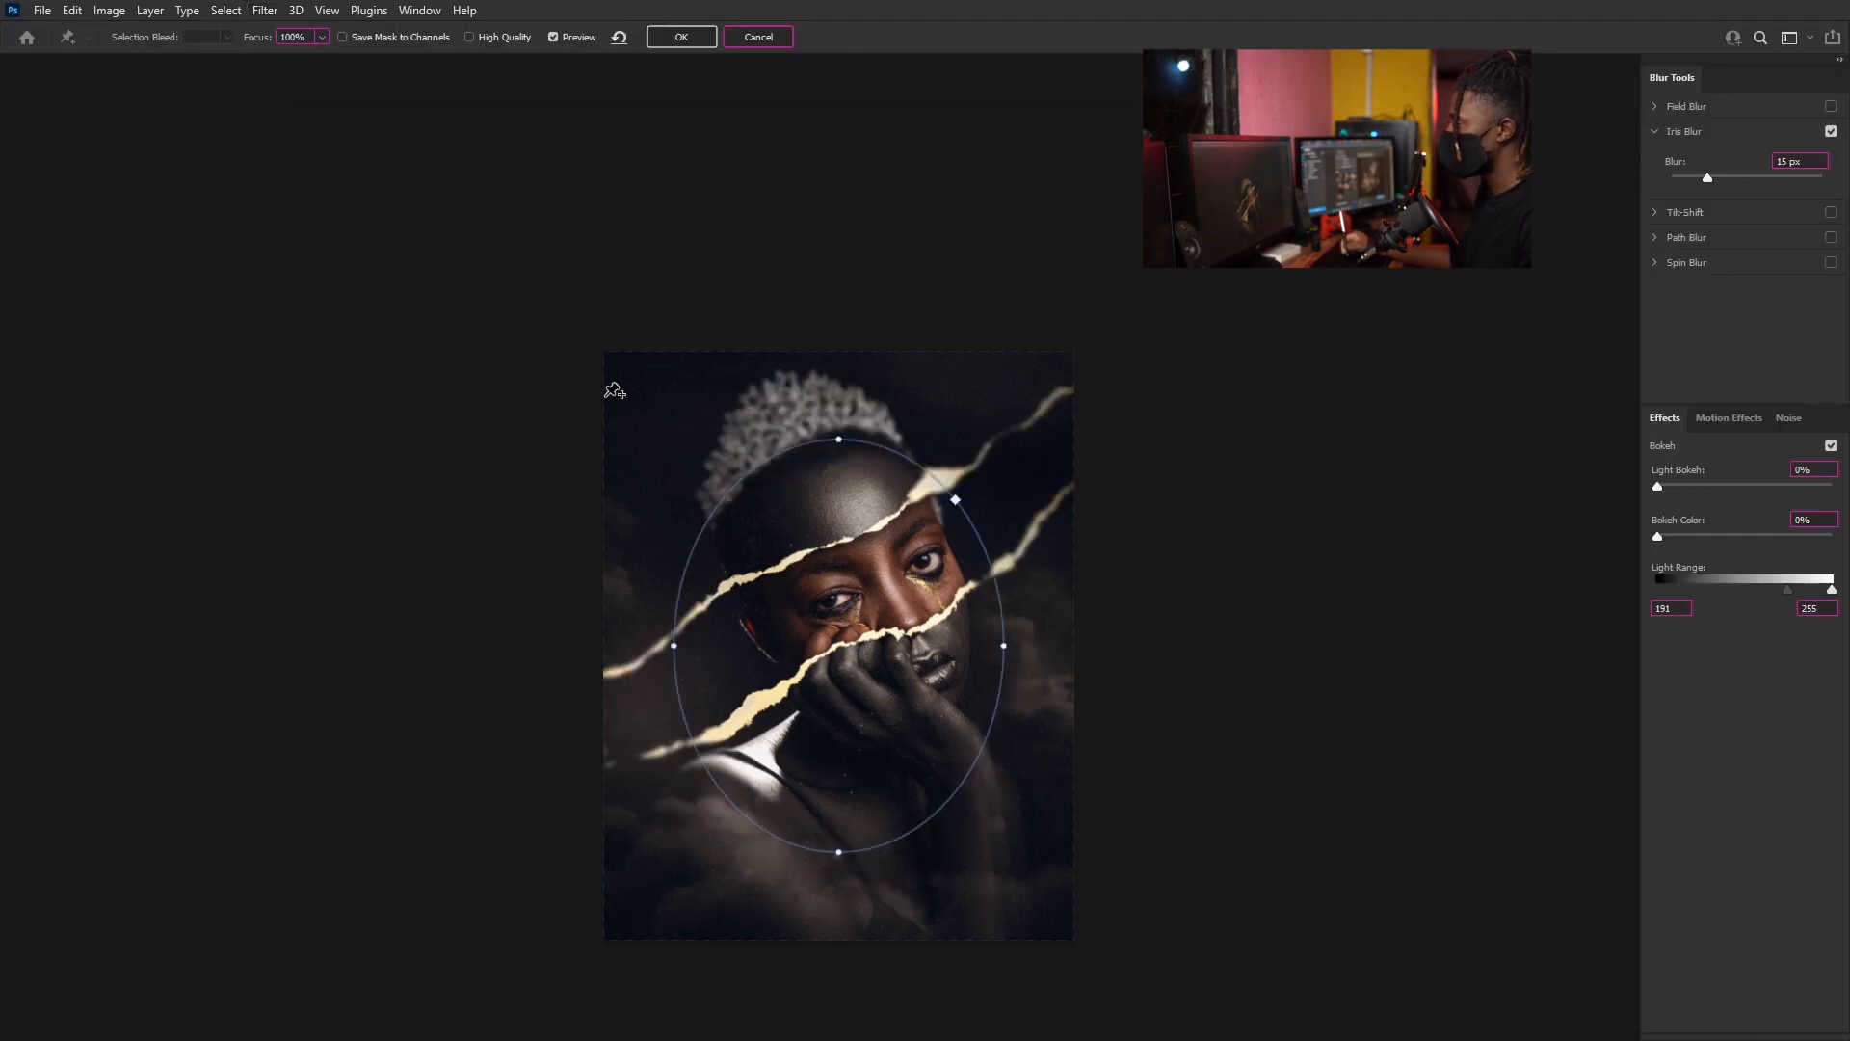
scroll(907, 651, up, 4)
scroll(837, 653, down, 2)
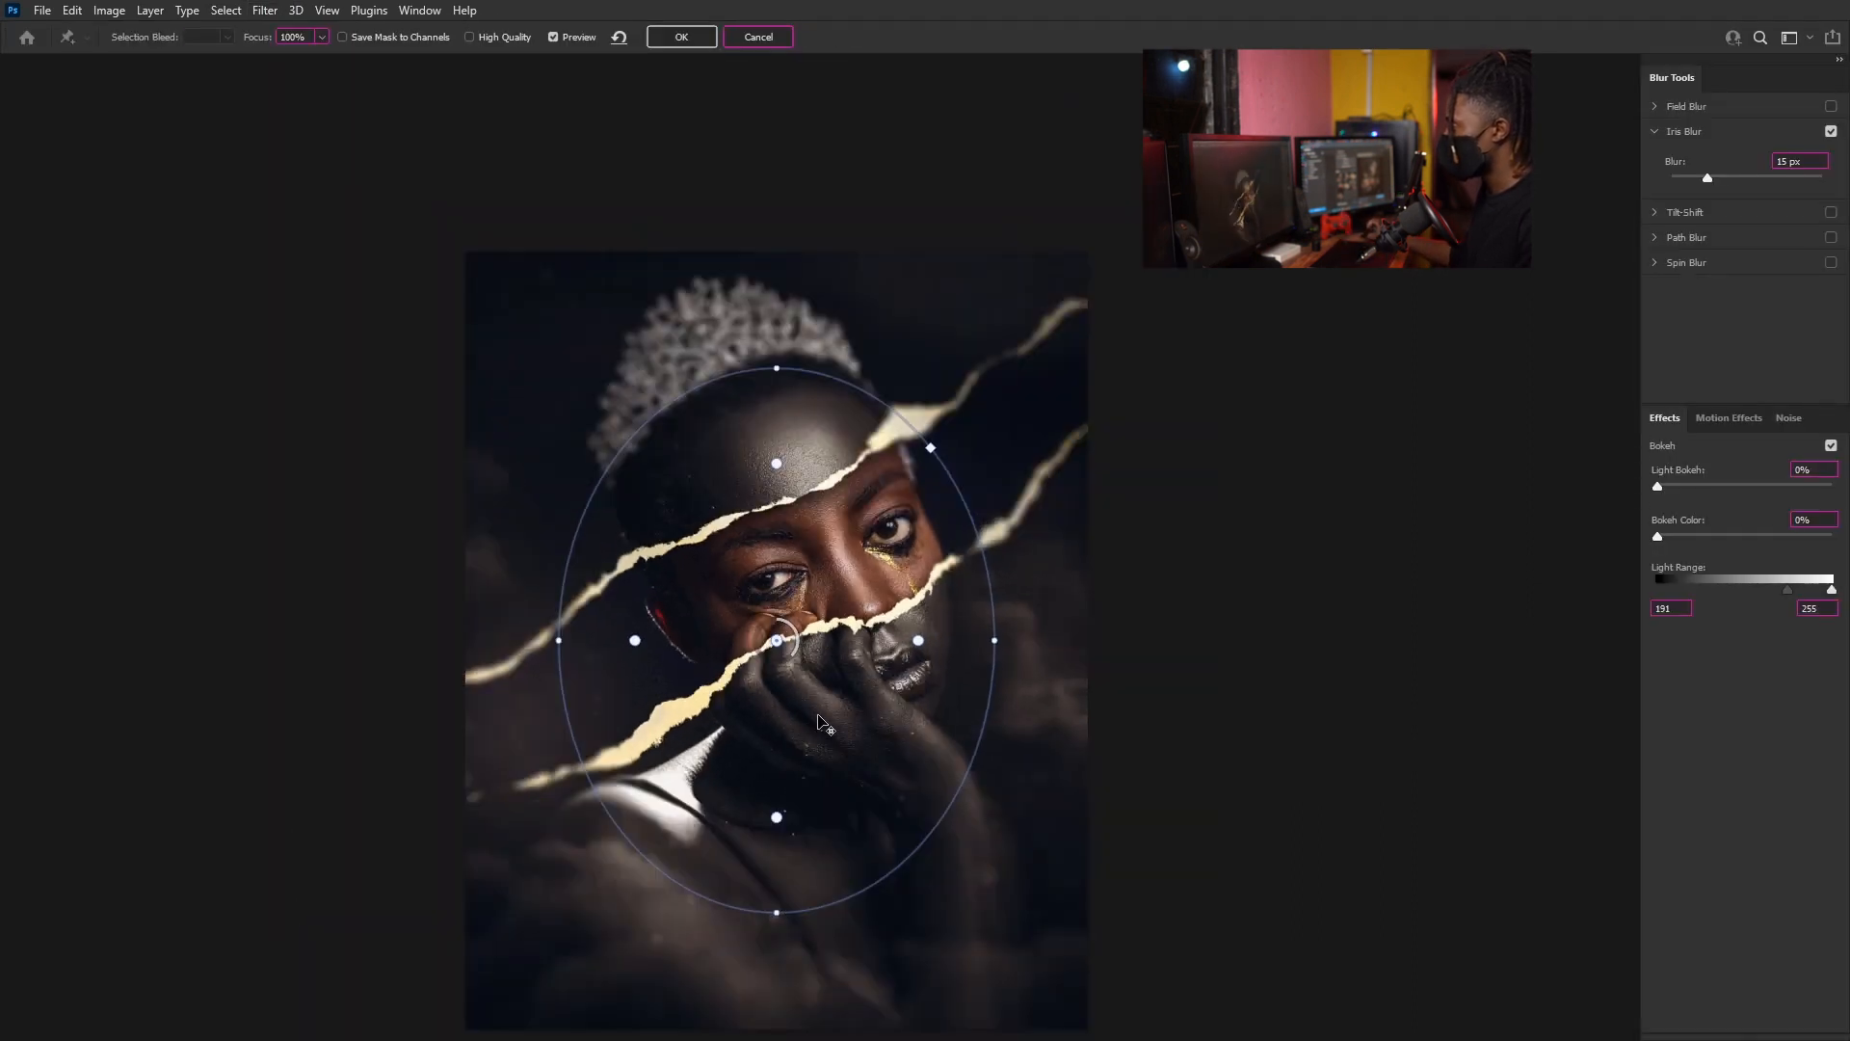
scroll(819, 722, up, 2)
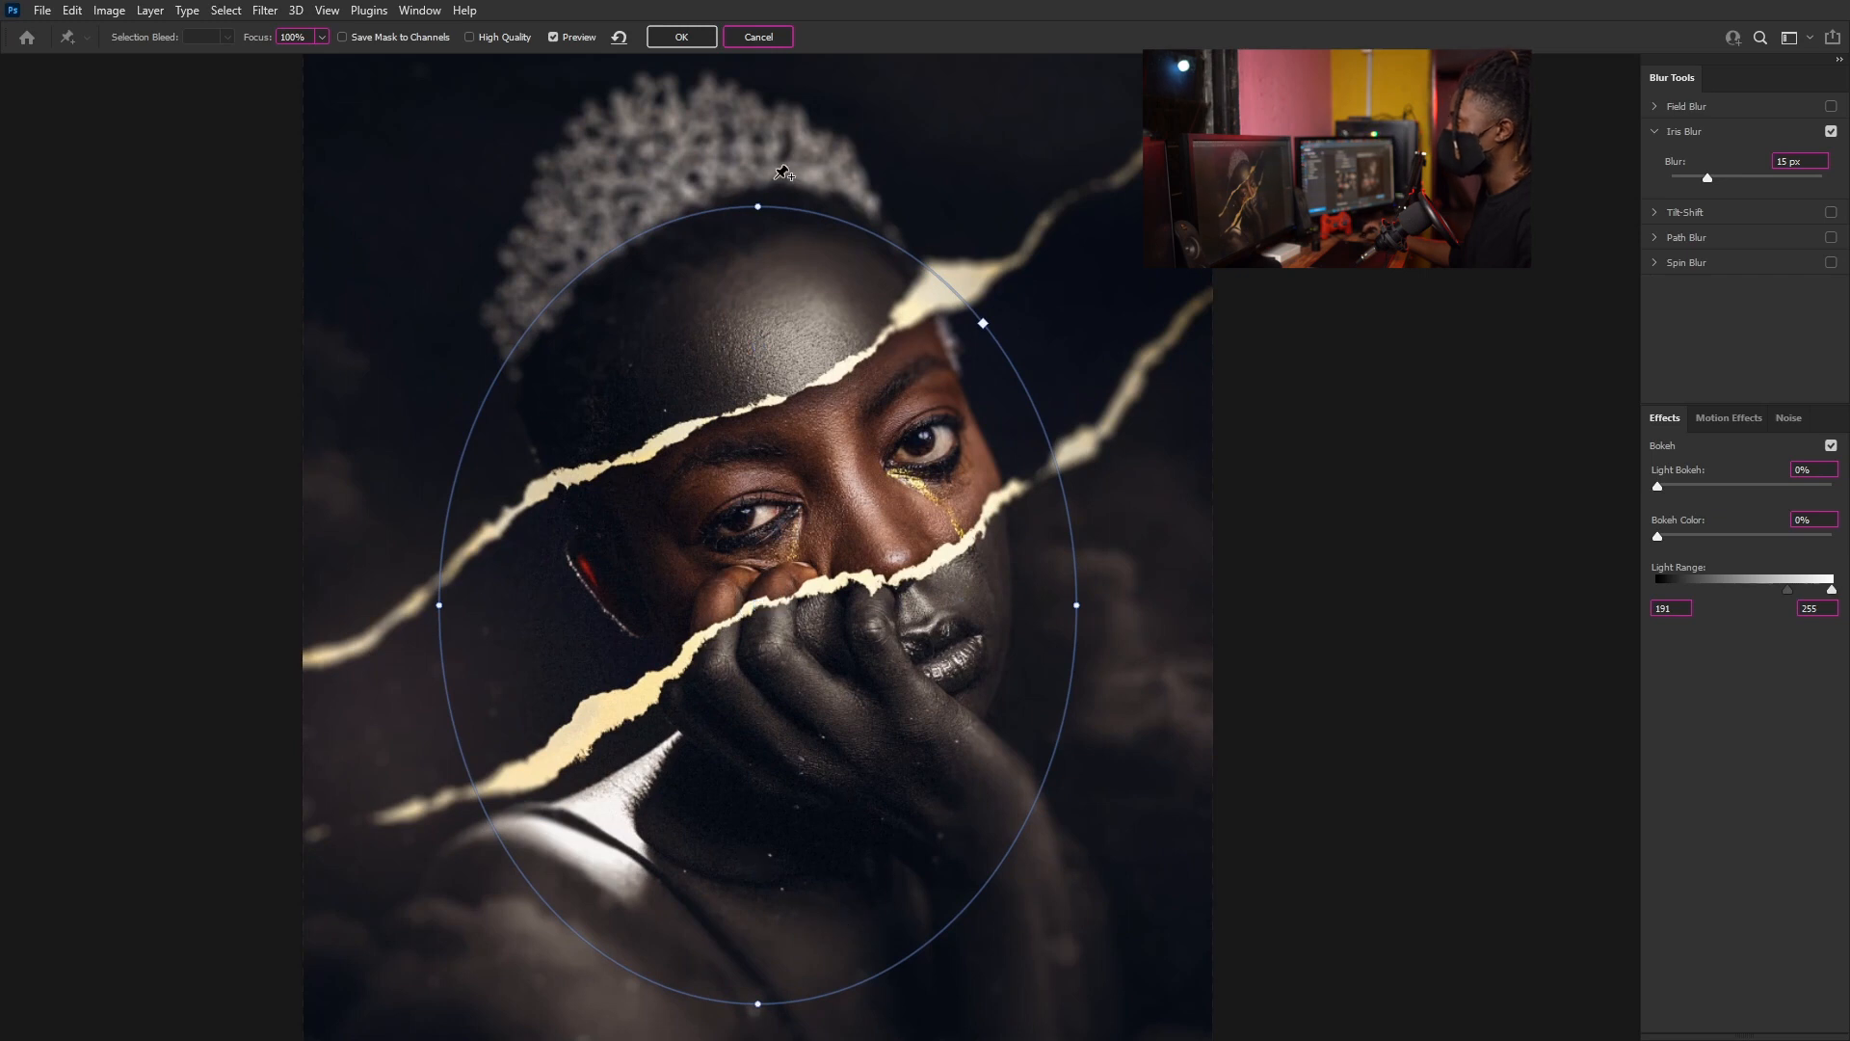
drag(747, 206, 578, 168)
drag(1054, 487, 1099, 455)
drag(817, 495, 875, 430)
- Extend the iris ellipse around the hand and shoulder, shift it slightly, and apply the Iris Blur with Blur at 15 px
scroll(768, 607, down, 3)
drag(898, 809, 902, 853)
drag(601, 652, 578, 650)
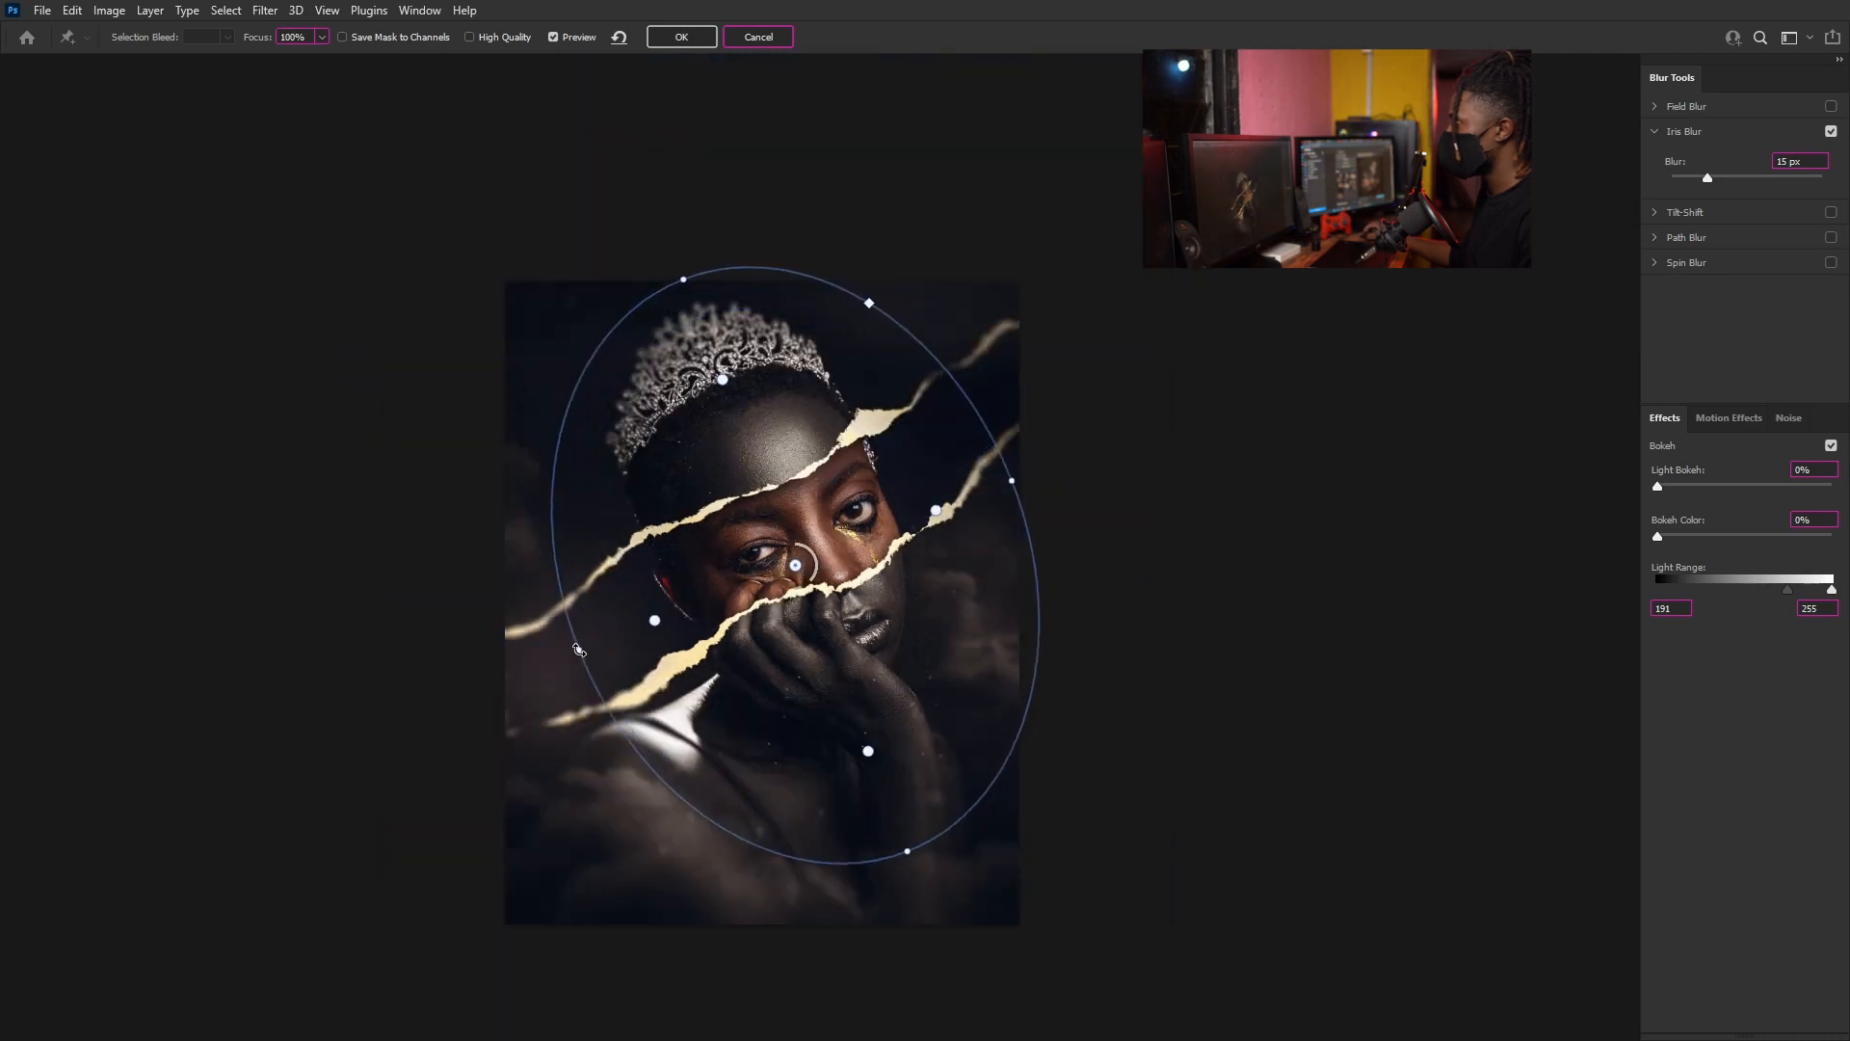
drag(789, 607, 782, 609)
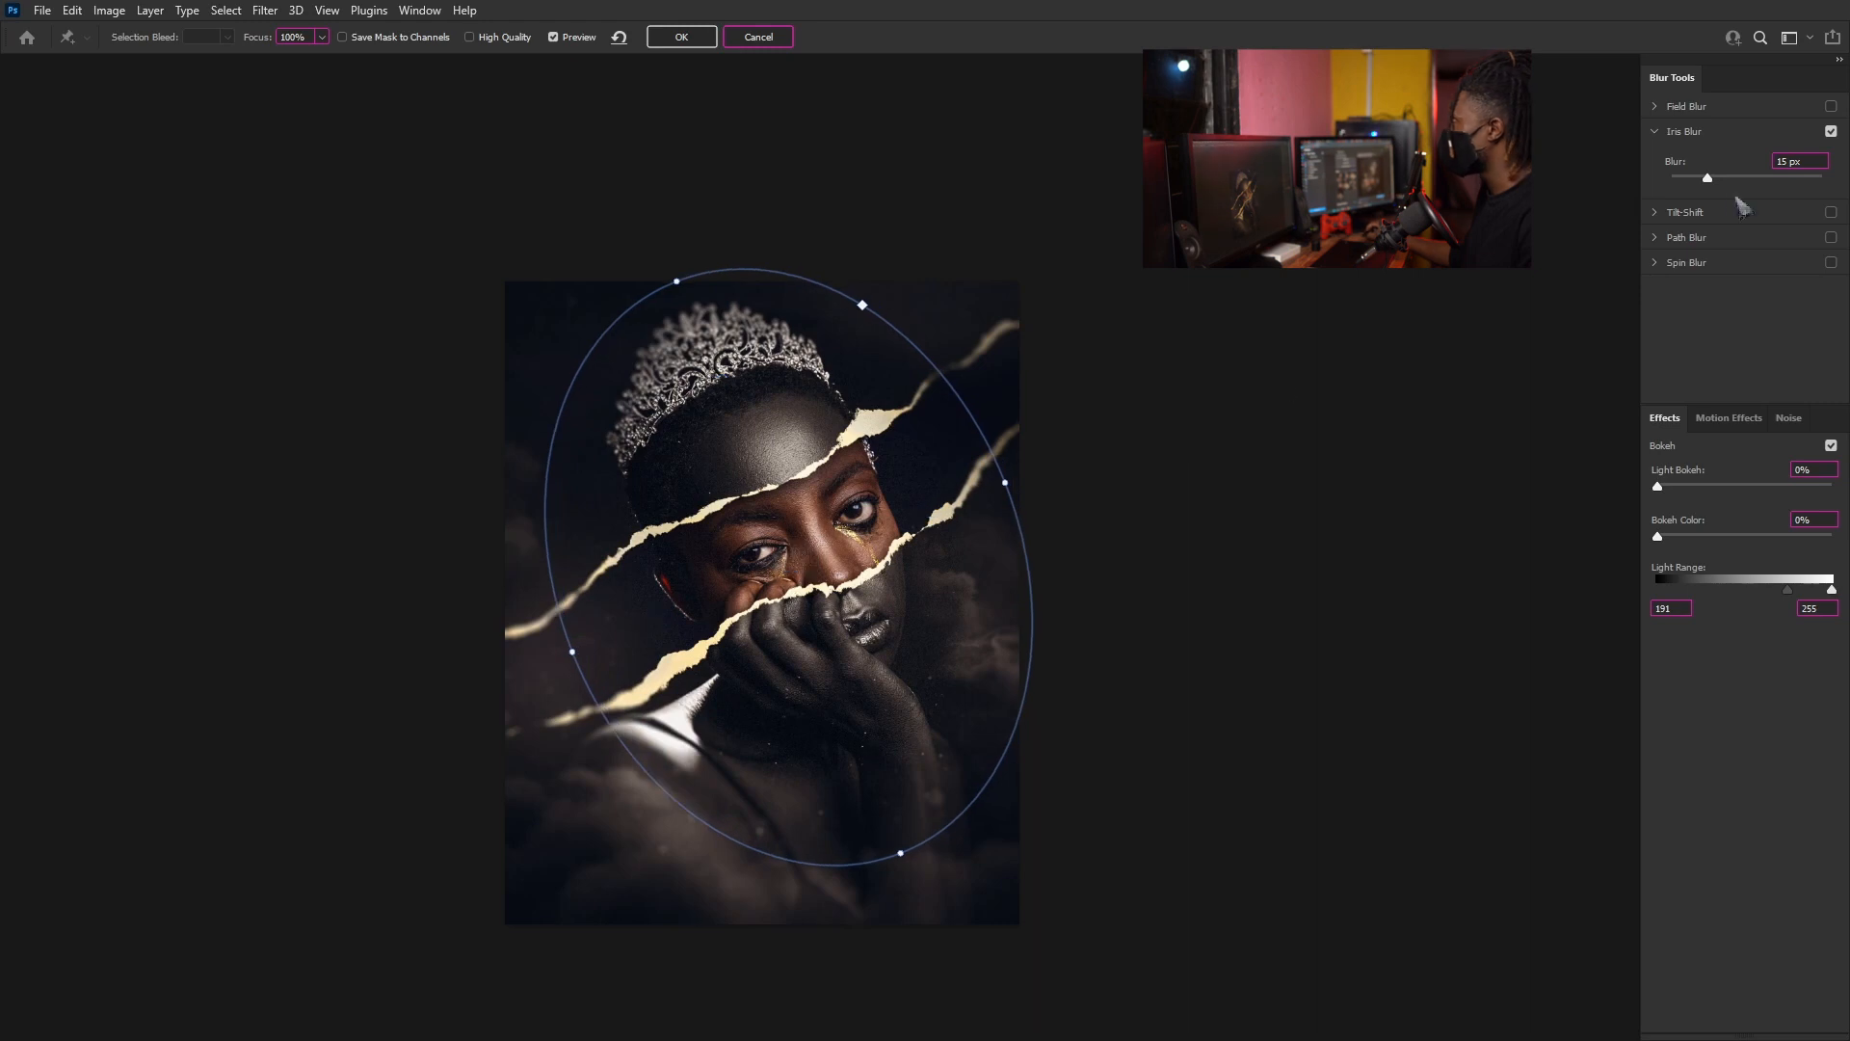
drag(1705, 180, 1703, 180)
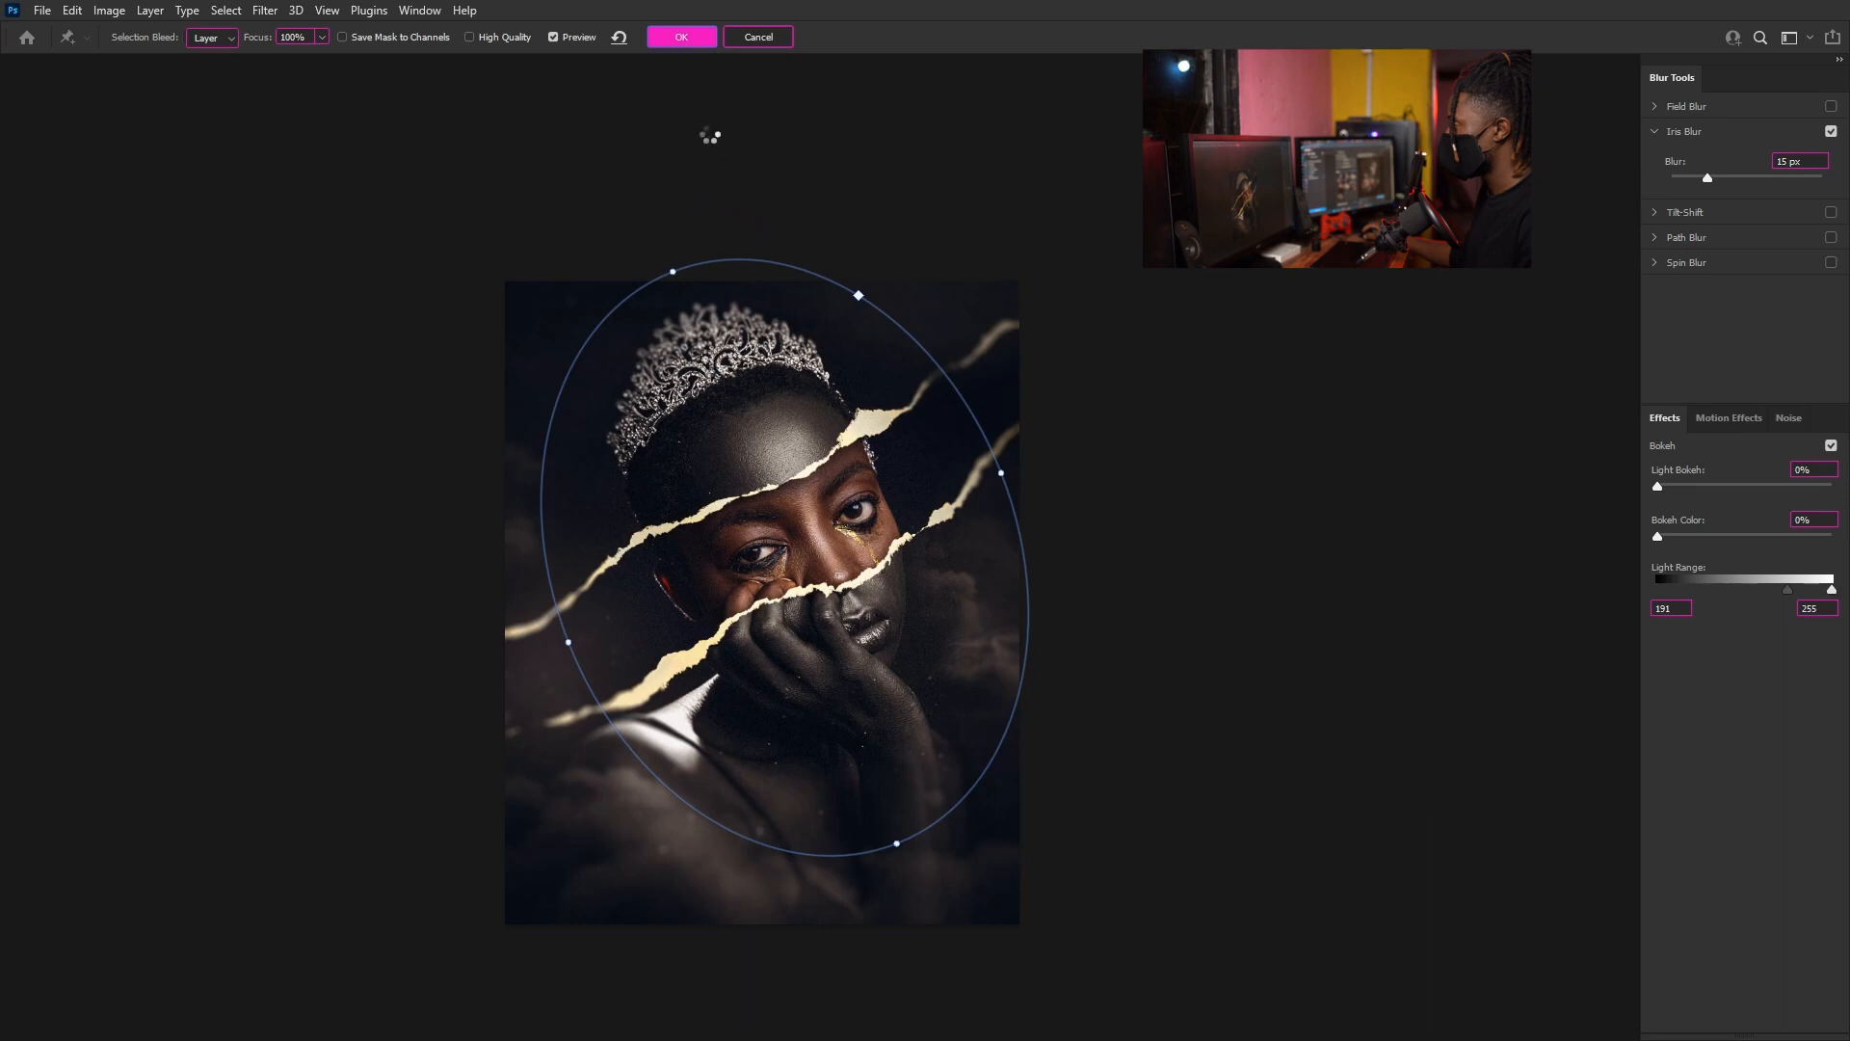
click(681, 36)
scroll(814, 734, up, 5)
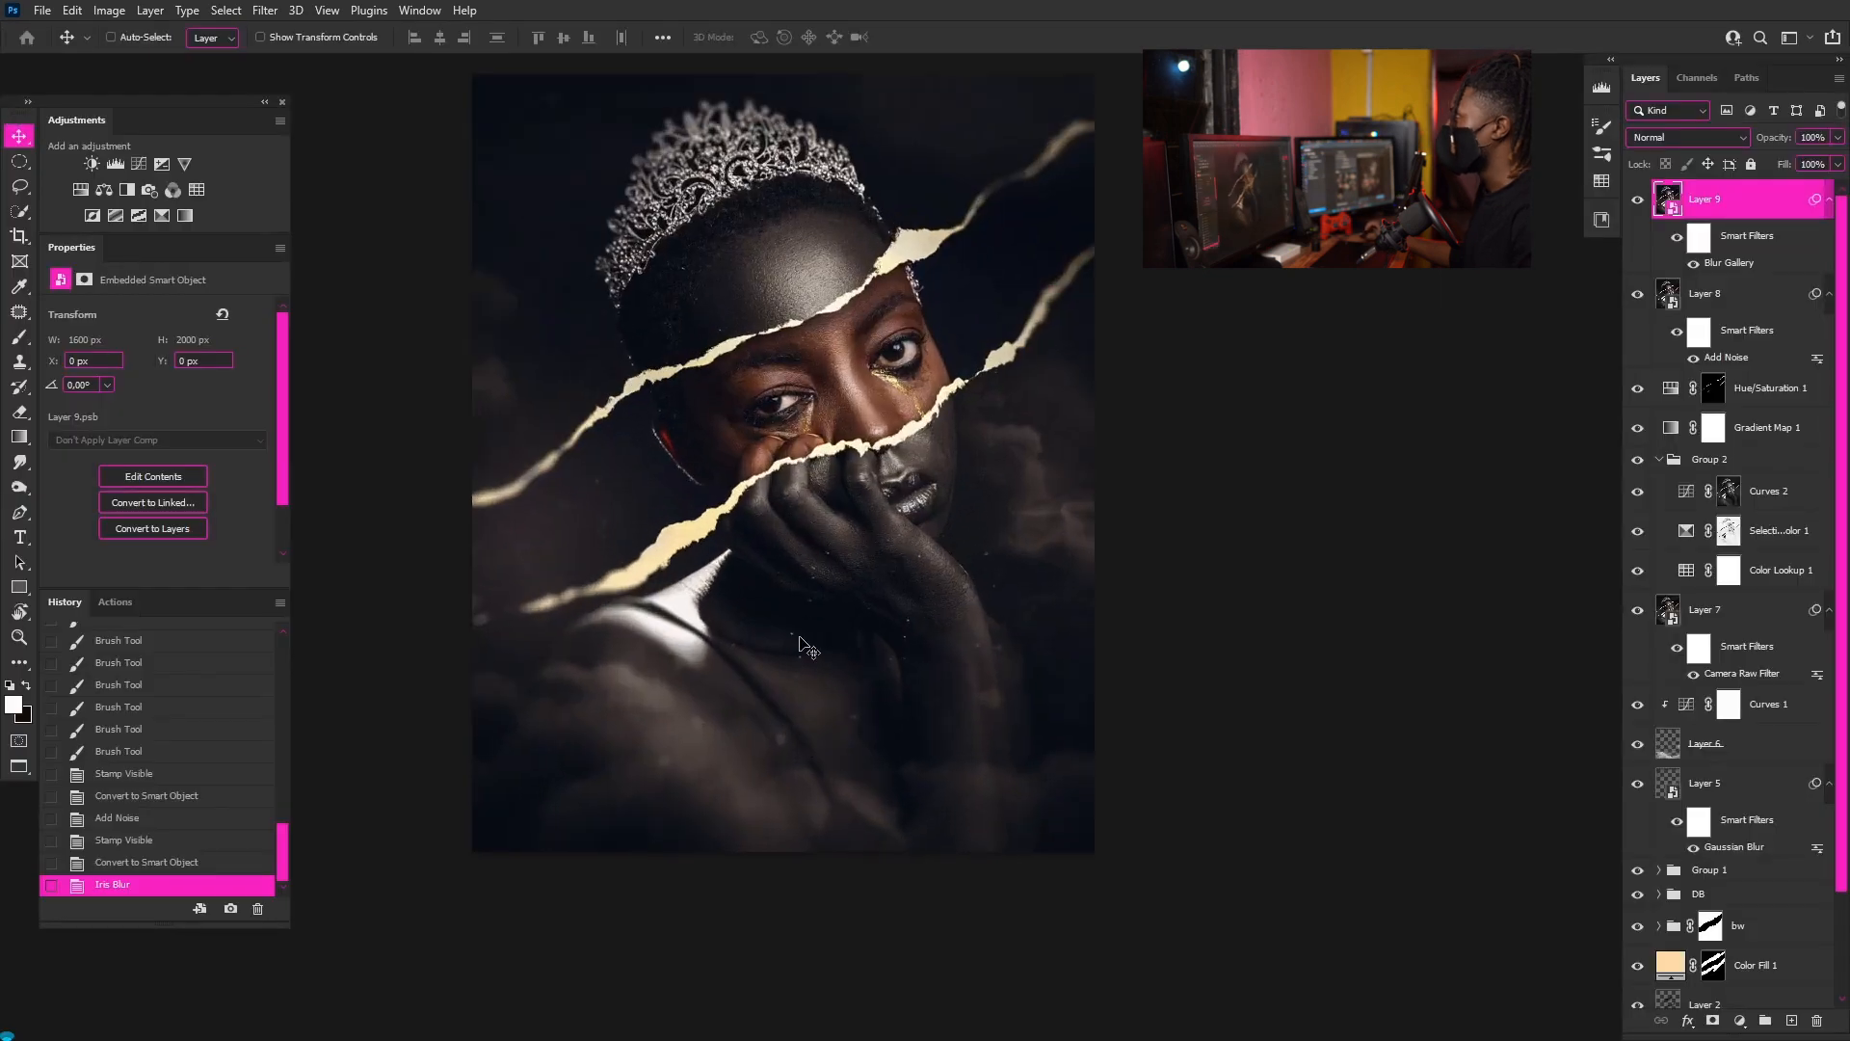
- Compare the finished composite with the original photo by isolating the bottom layer, Layer 0, and restoring all layers
scroll(981, 487, up, 2)
drag(892, 376, 981, 479)
scroll(964, 516, down, 3)
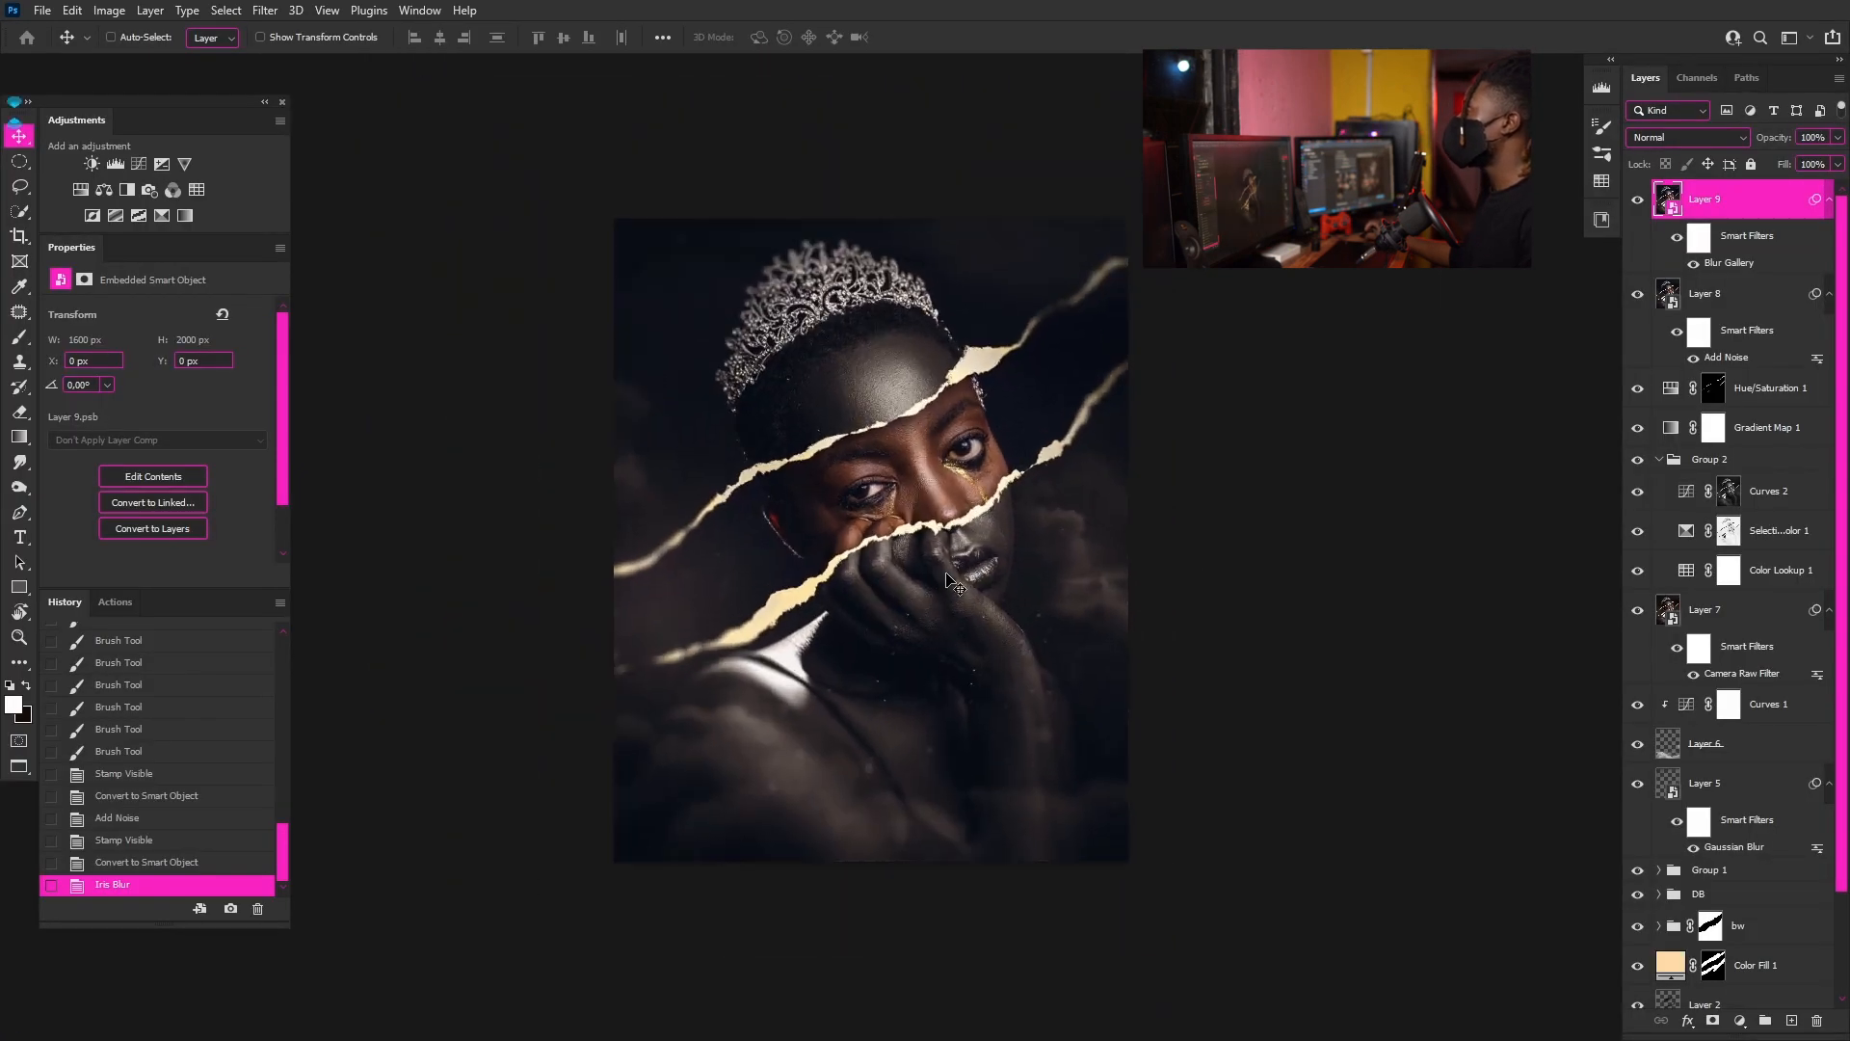
scroll(1002, 525, up, 1)
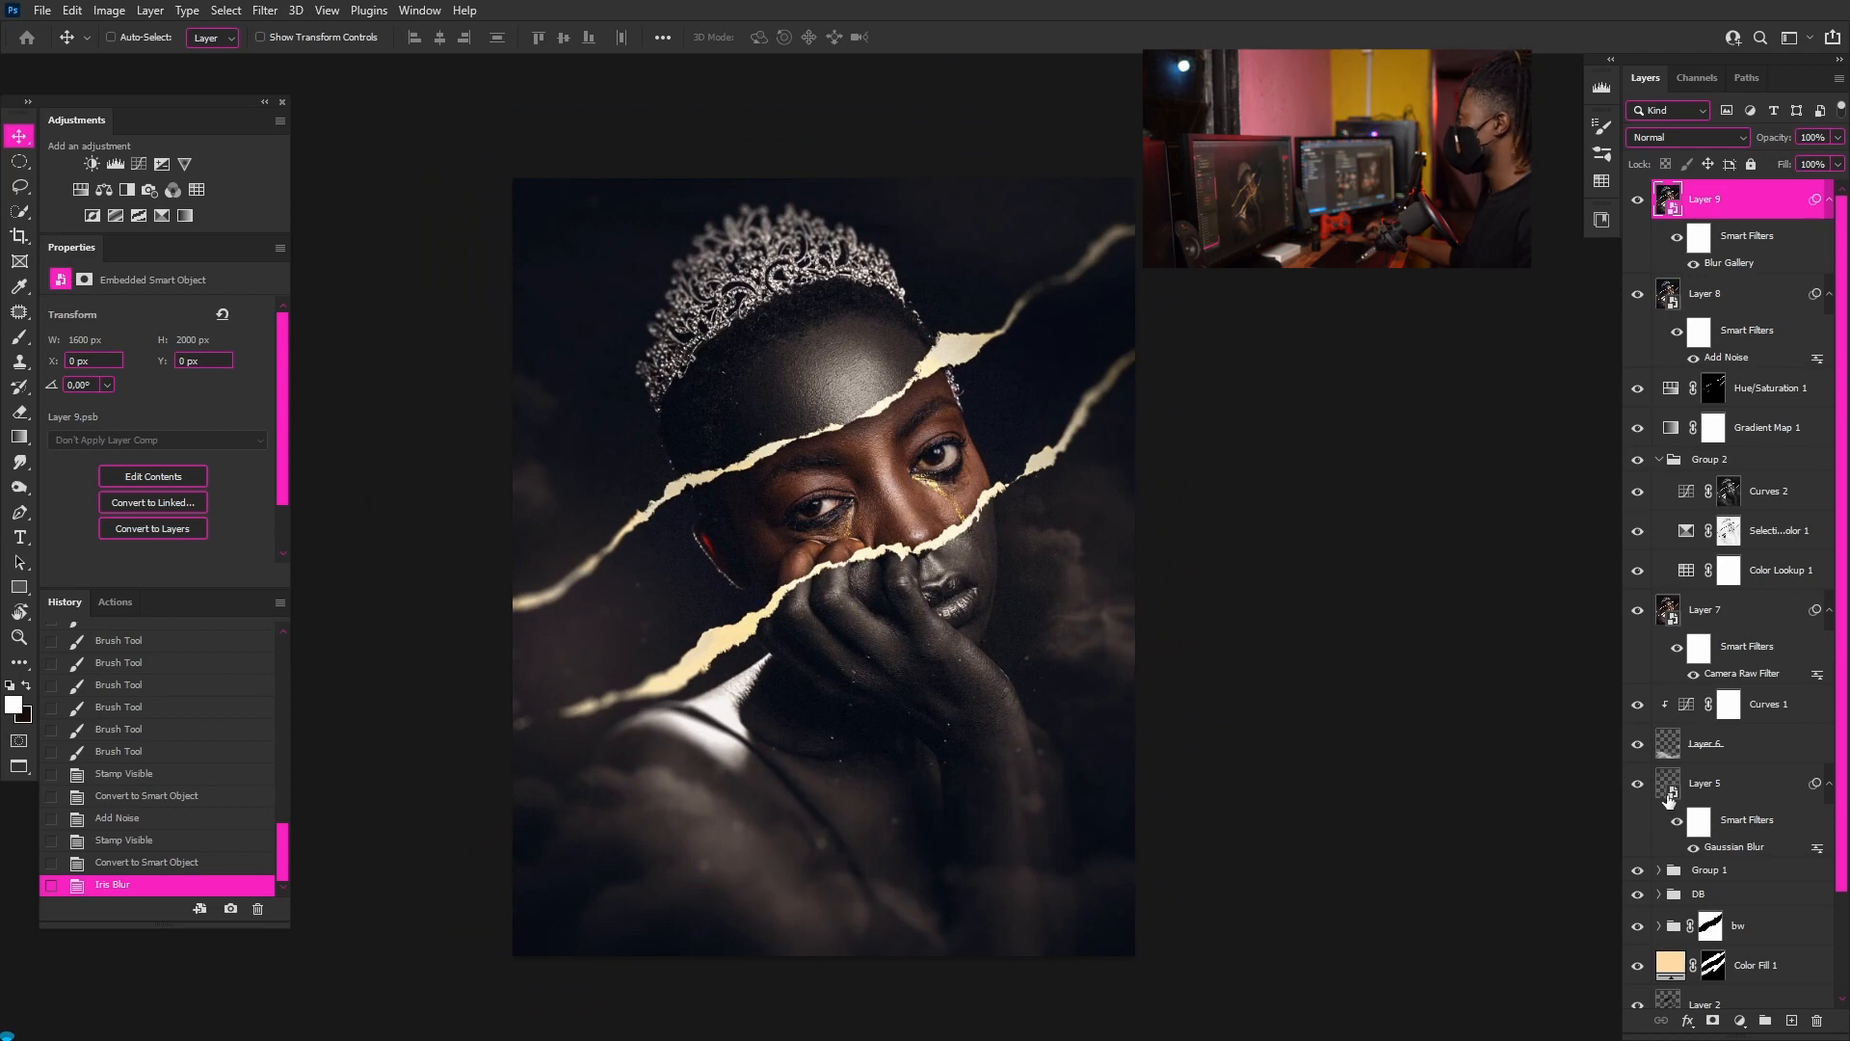
scroll(1682, 810, down, 3)
alt+click(1639, 990)
alt+click(1640, 989)
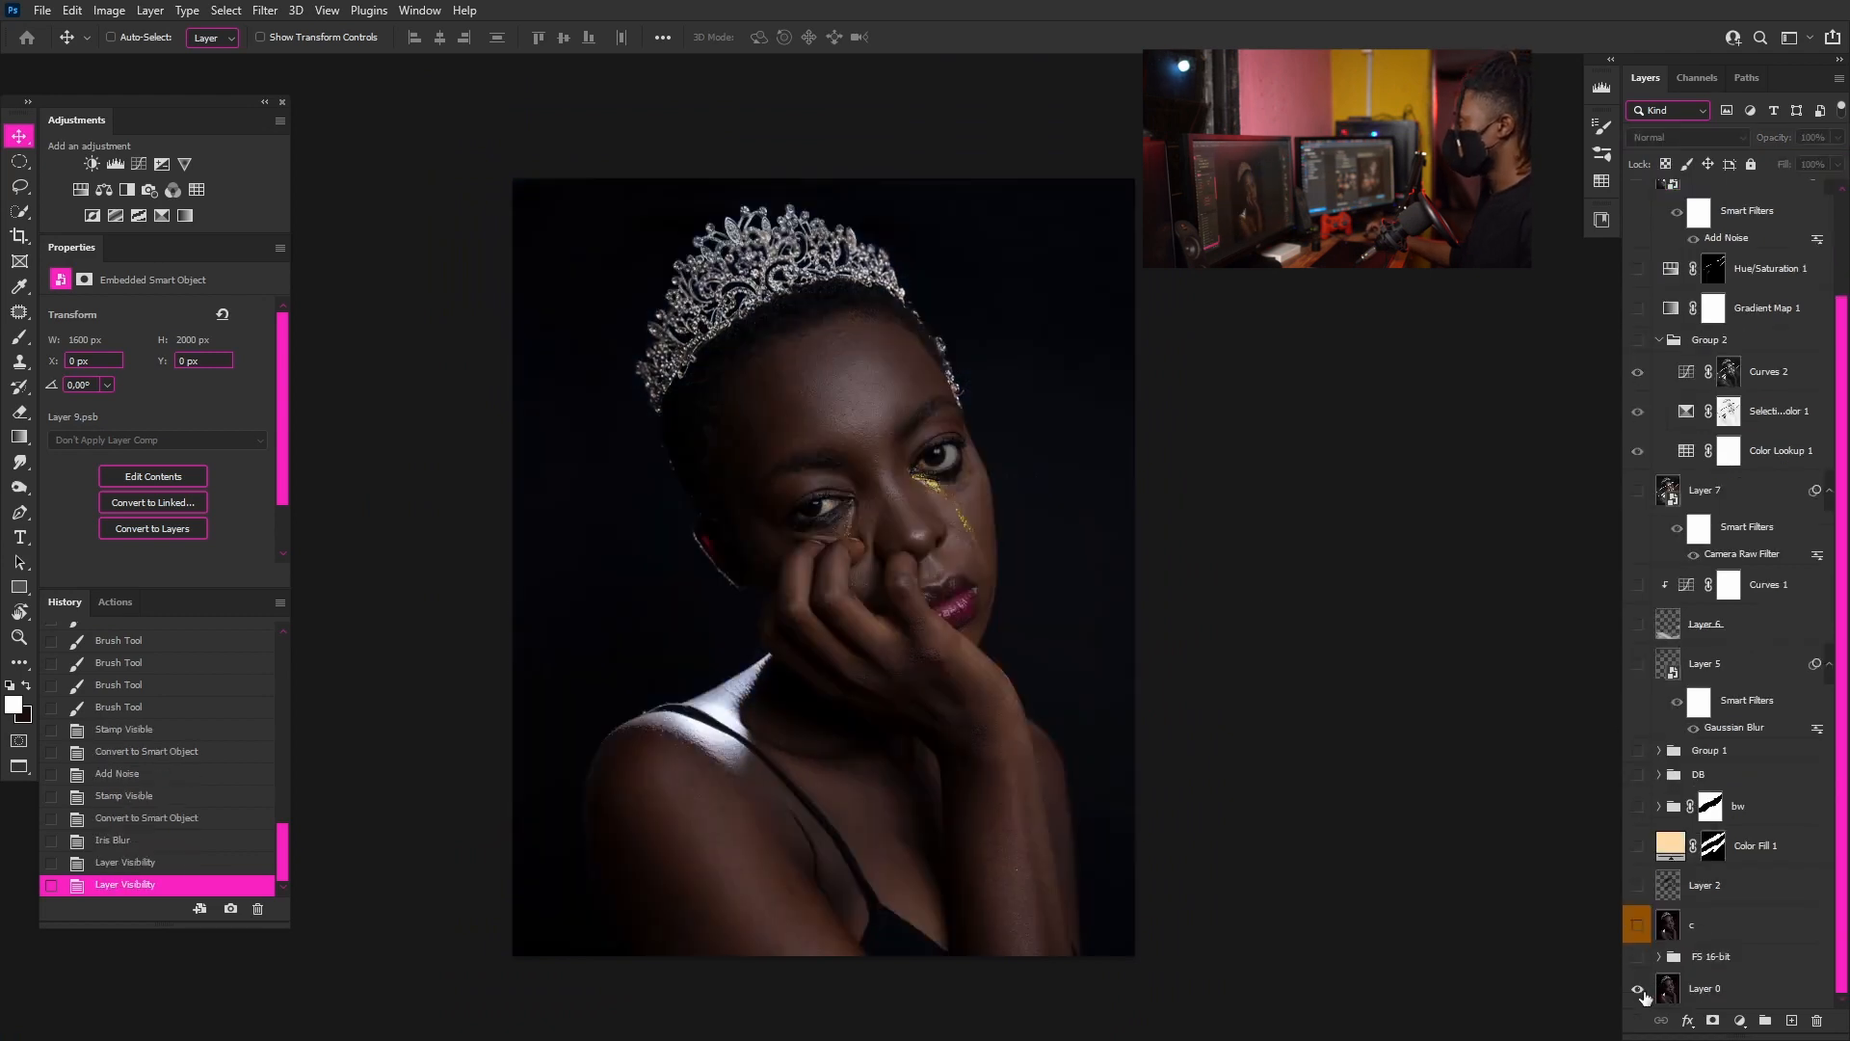
alt+click(1639, 989)
alt+click(1639, 989)
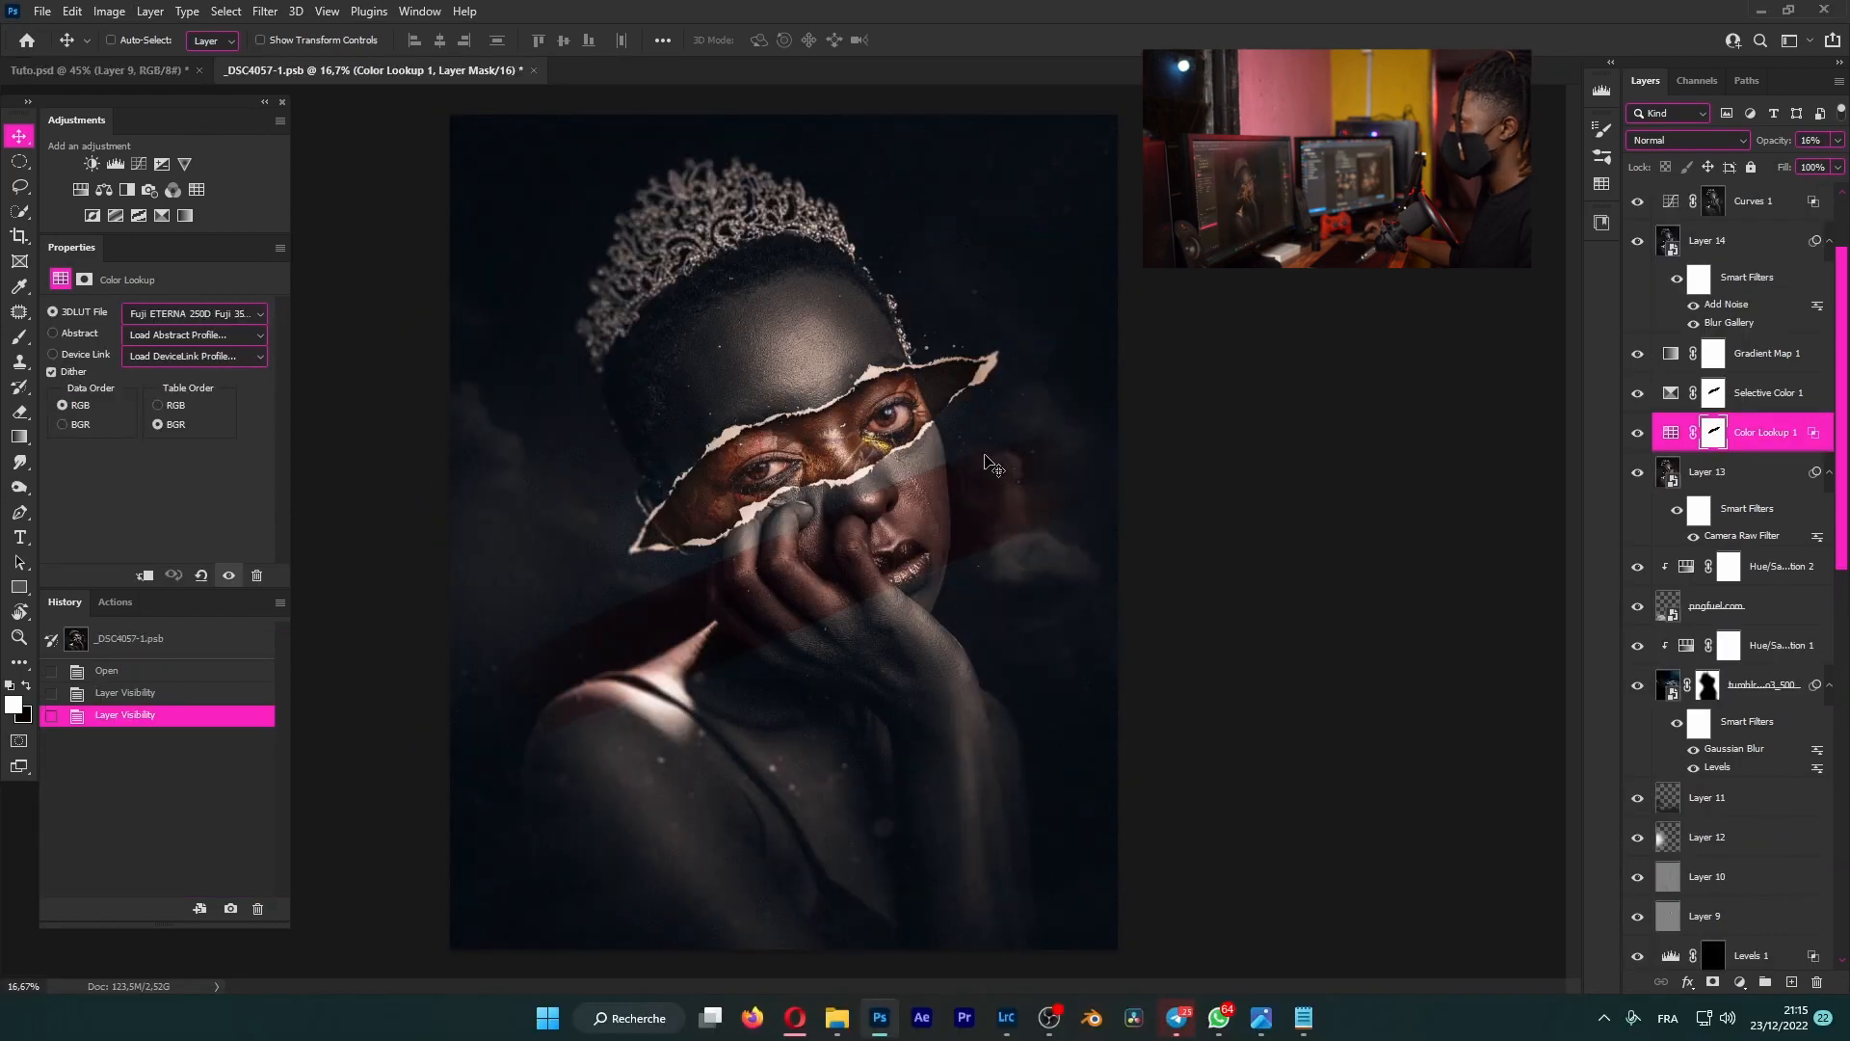
- Review the alternative torn-paper version in _DSC4057-1.psb and return to the Tuto.psd document
scroll(923, 463, up, 1)
scroll(896, 465, down, 2)
scroll(873, 471, up, 2)
click(112, 73)
- Examine the finished portrait in full-screen mode, checking the eyes, gold tears, torn edges and blurred surroundings at close and full view
scroll(836, 448, down, 3)
scroll(837, 448, up, 3)
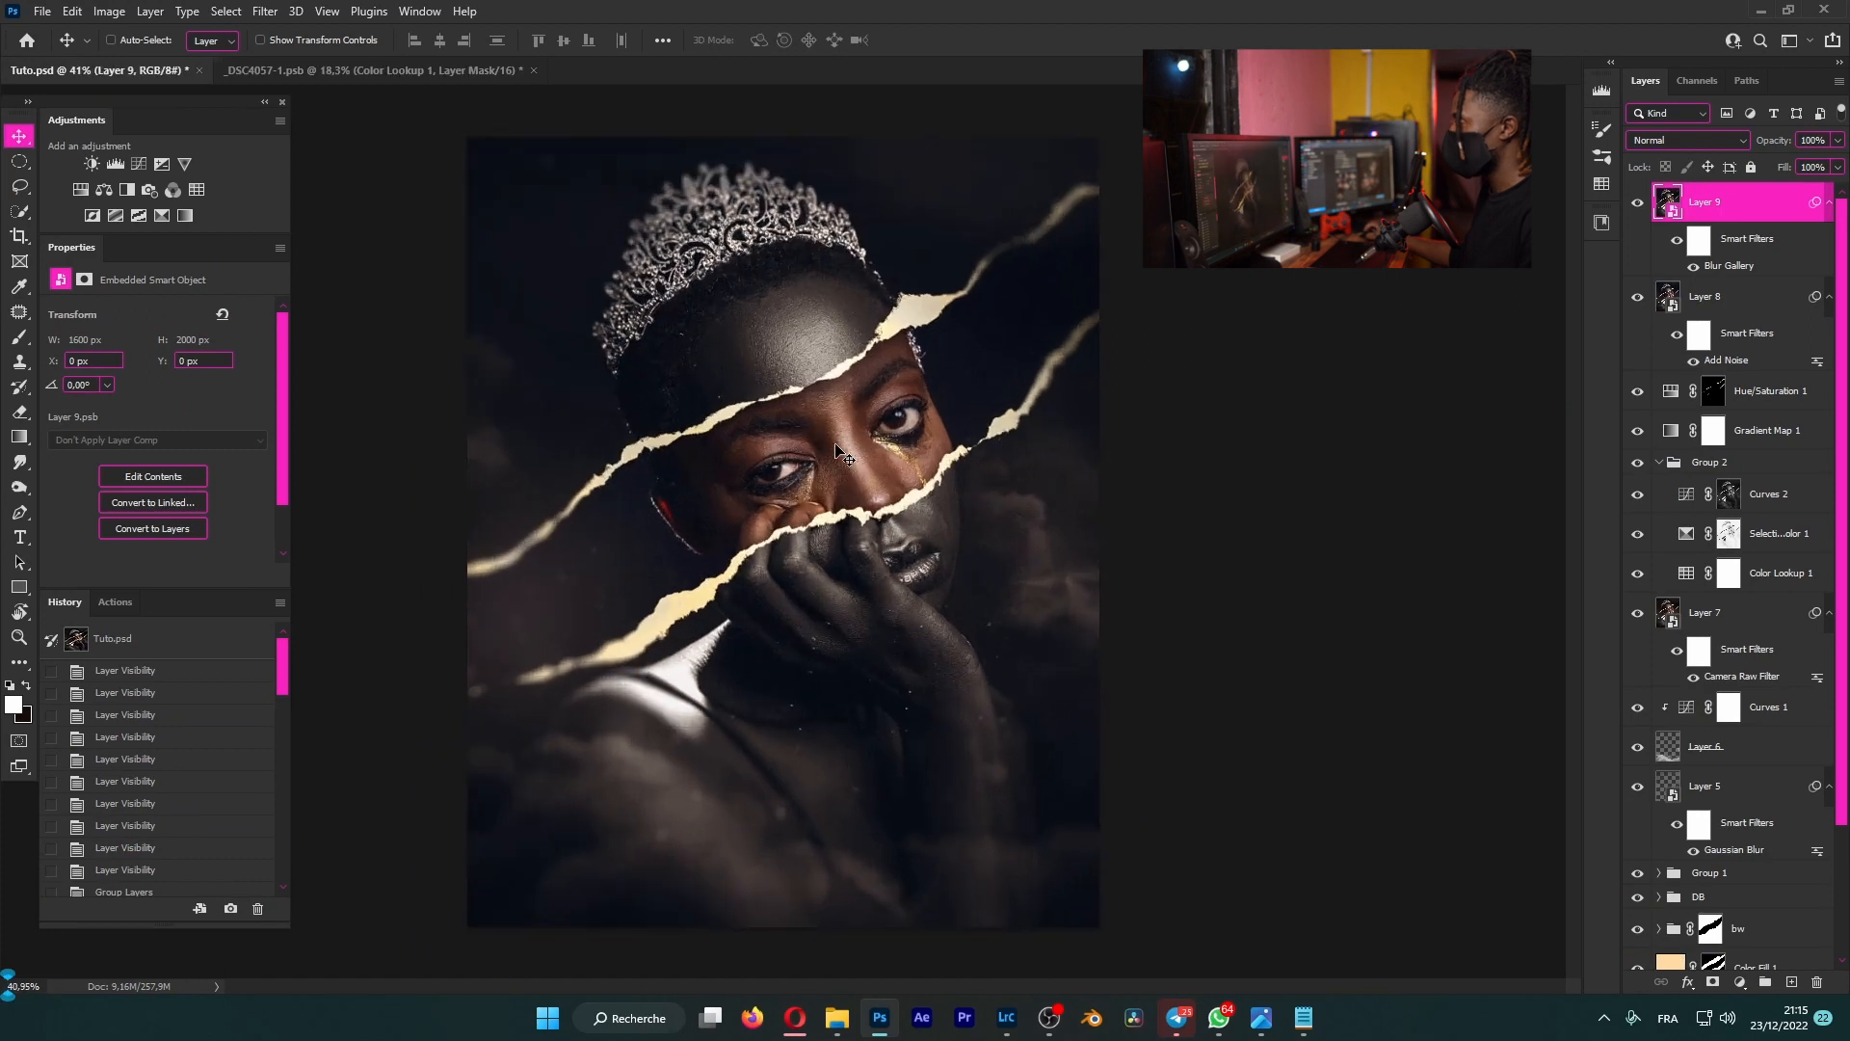
scroll(941, 538, down, 4)
scroll(963, 512, up, 1)
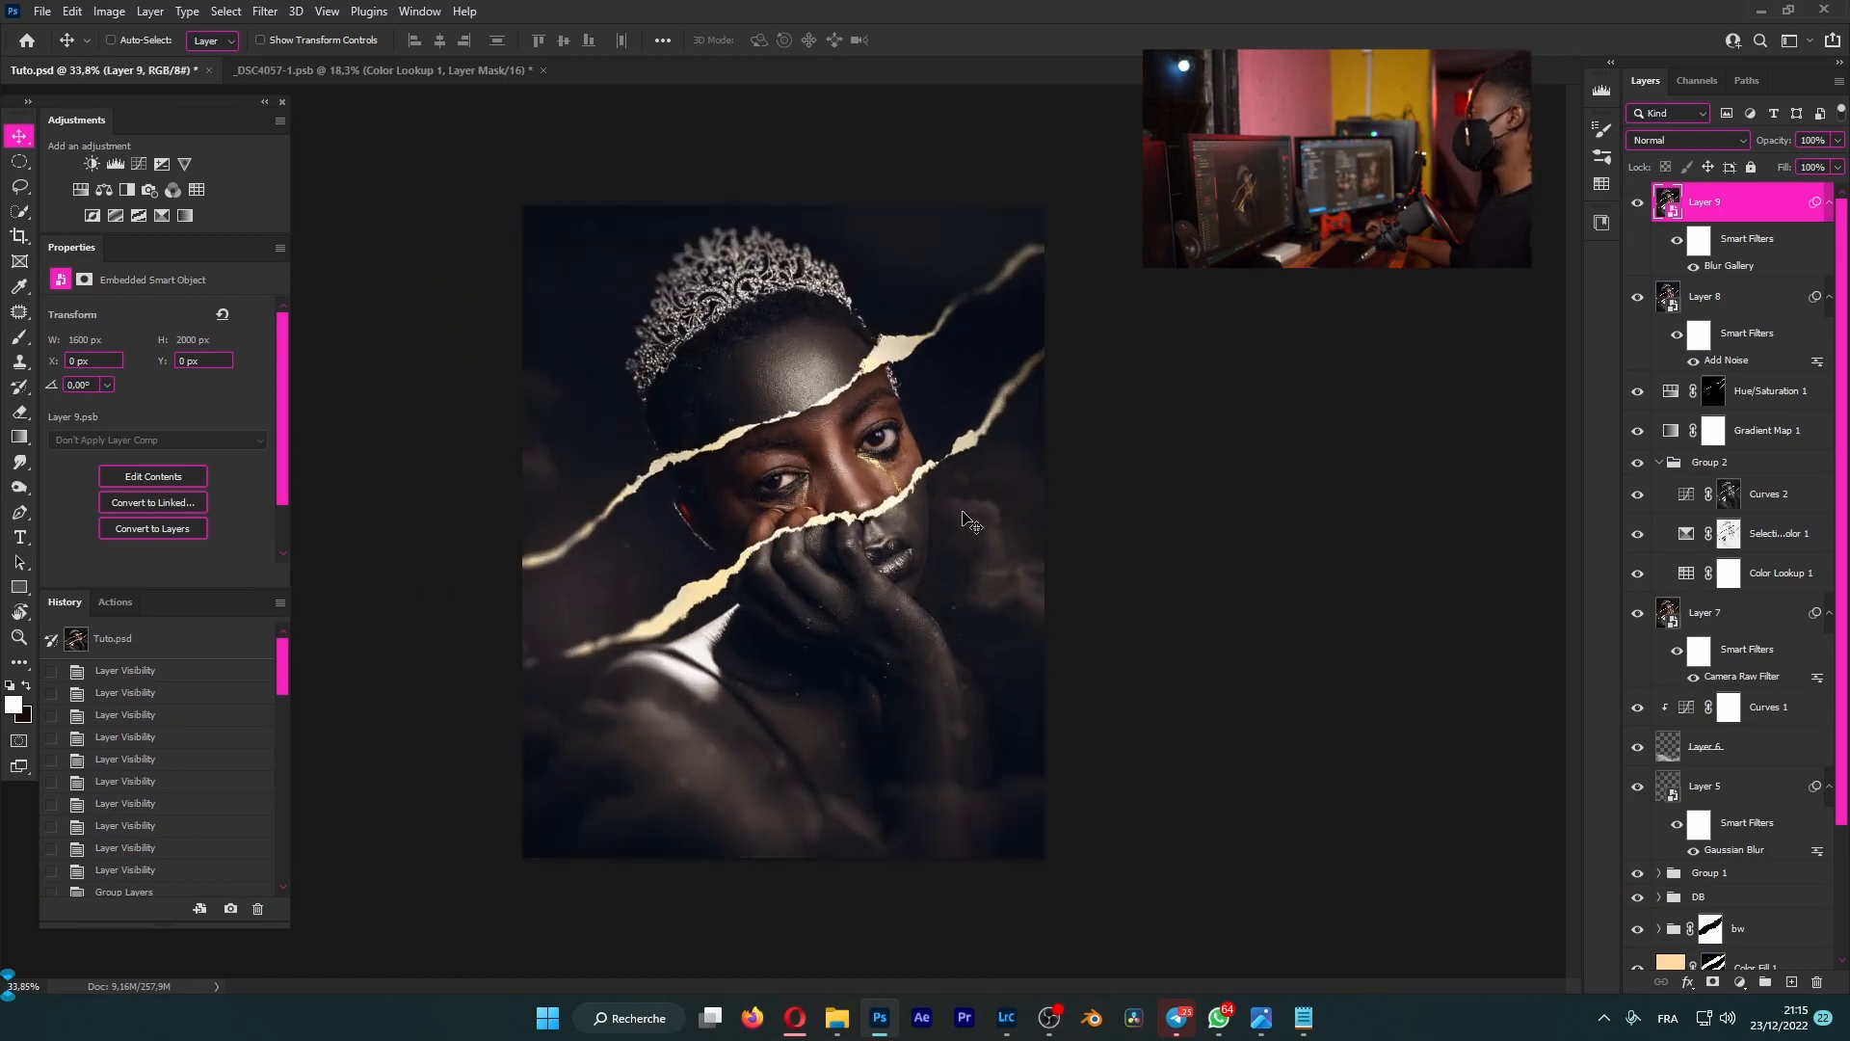
scroll(931, 477, down, 1)
key(f)
scroll(1059, 483, up, 4)
scroll(1060, 491, up, 3)
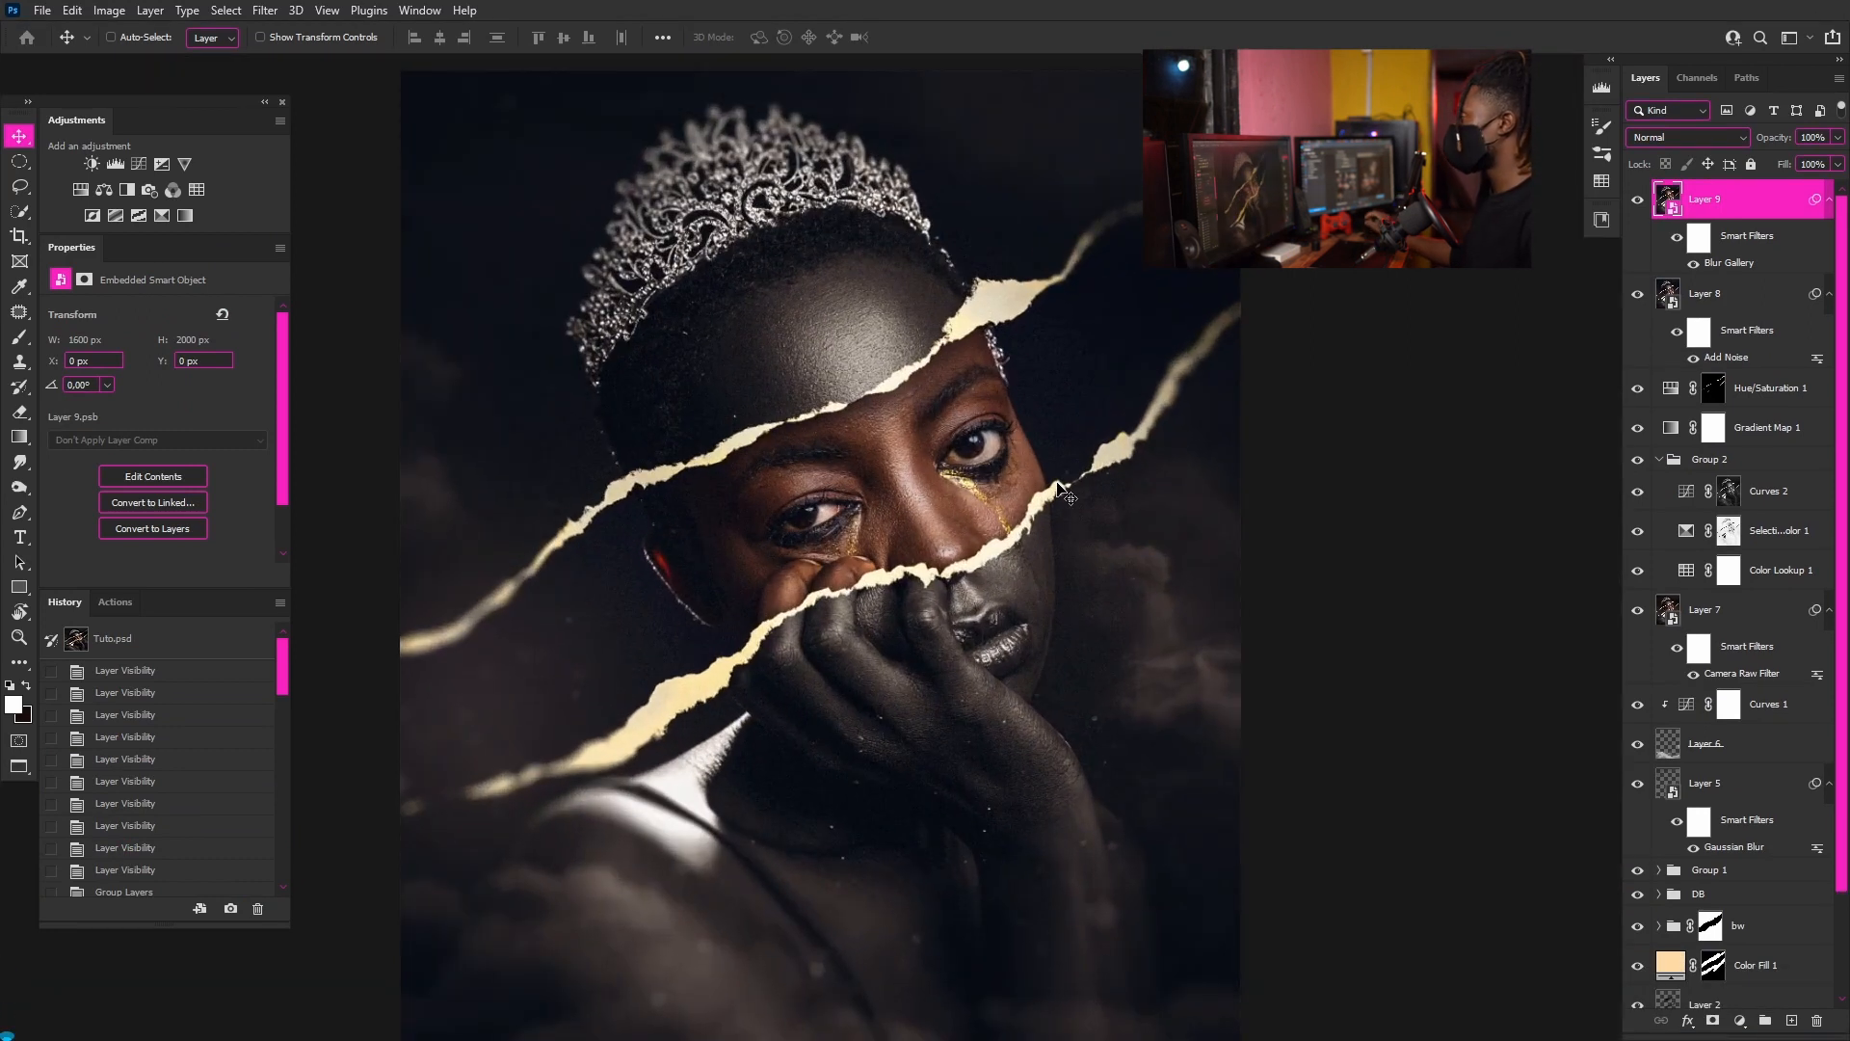
scroll(988, 476, up, 1)
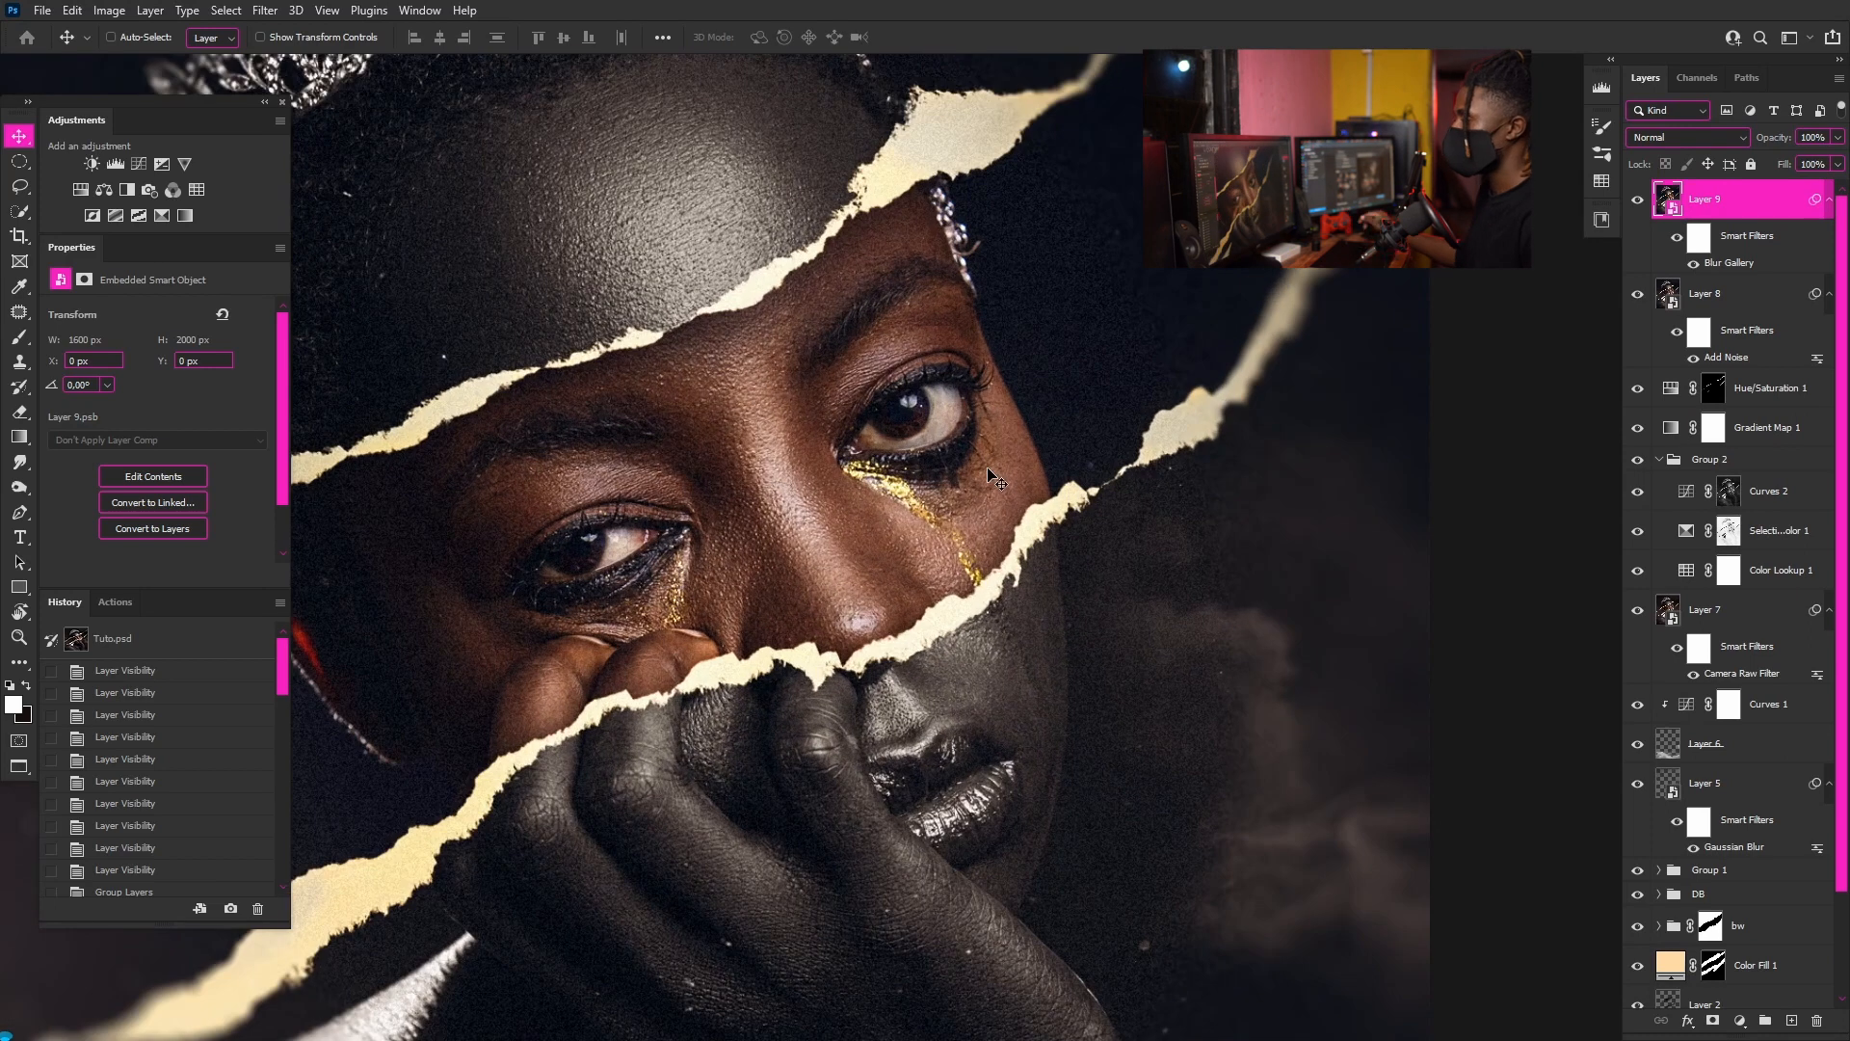
drag(765, 511, 882, 474)
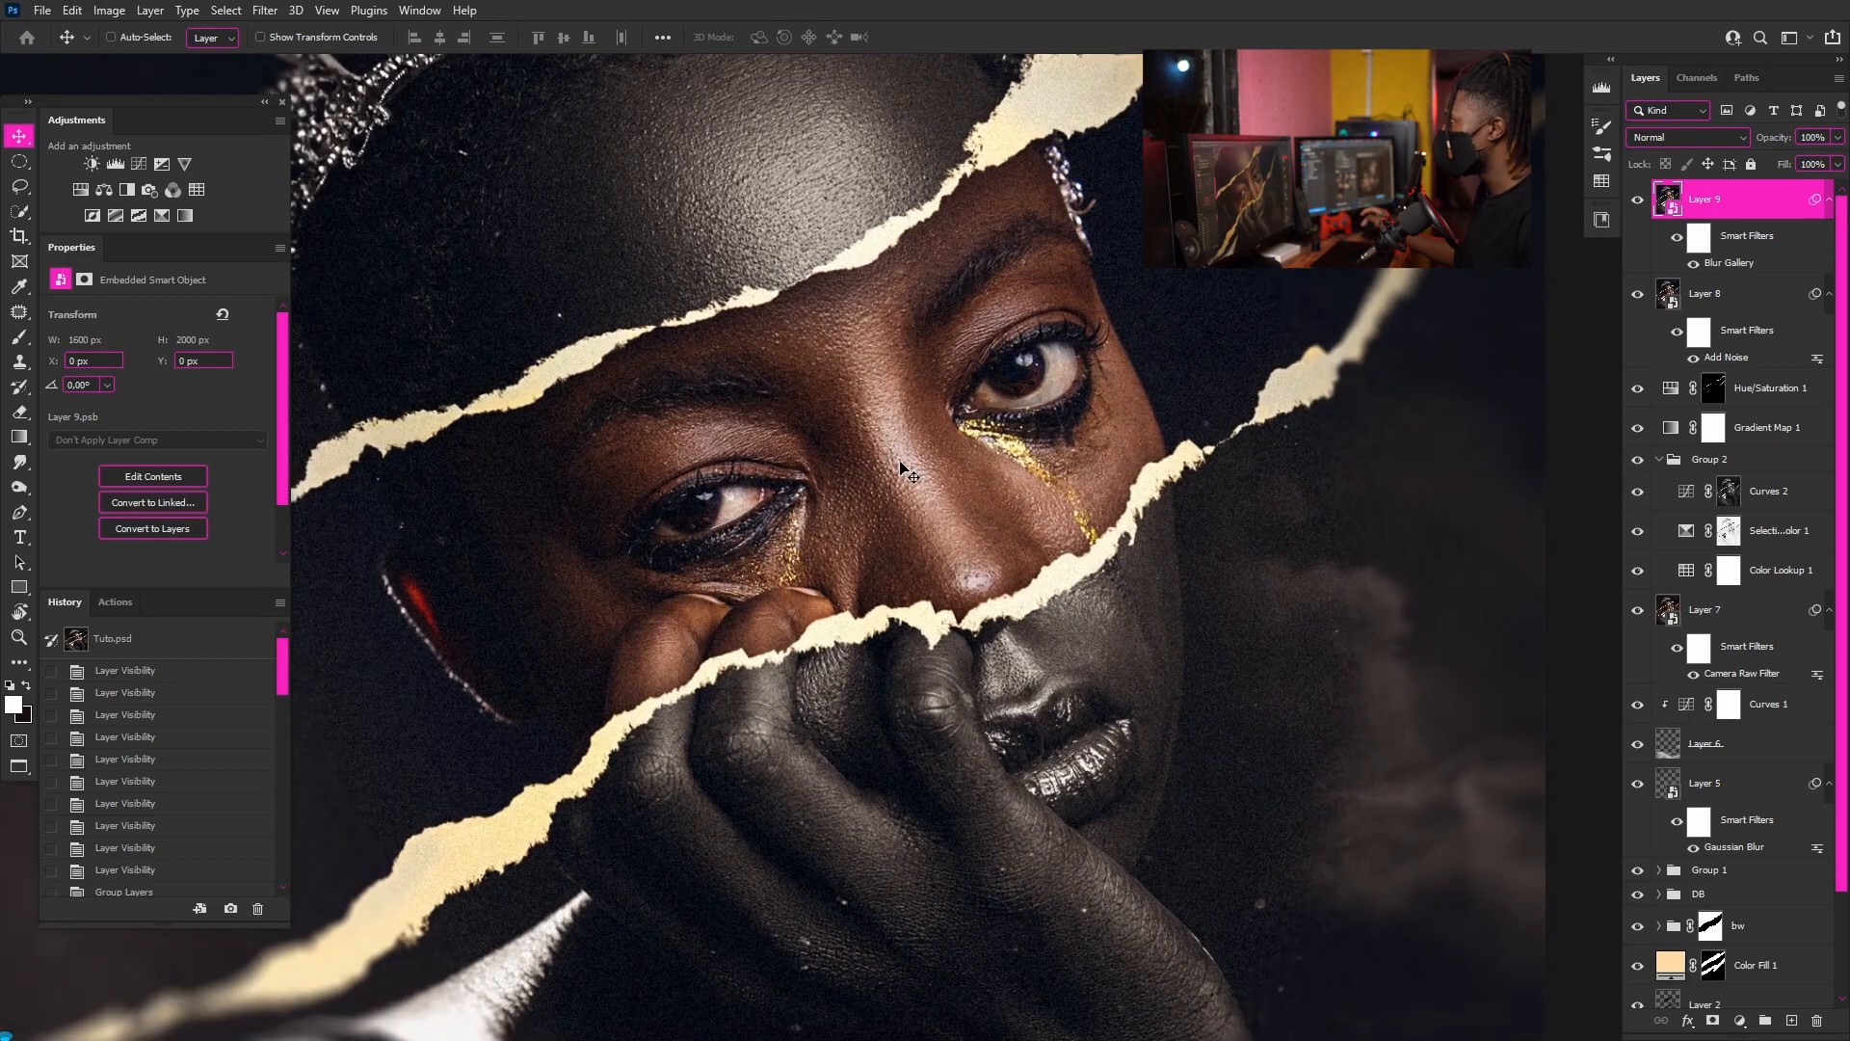
scroll(906, 469, down, 3)
scroll(912, 463, up, 2)
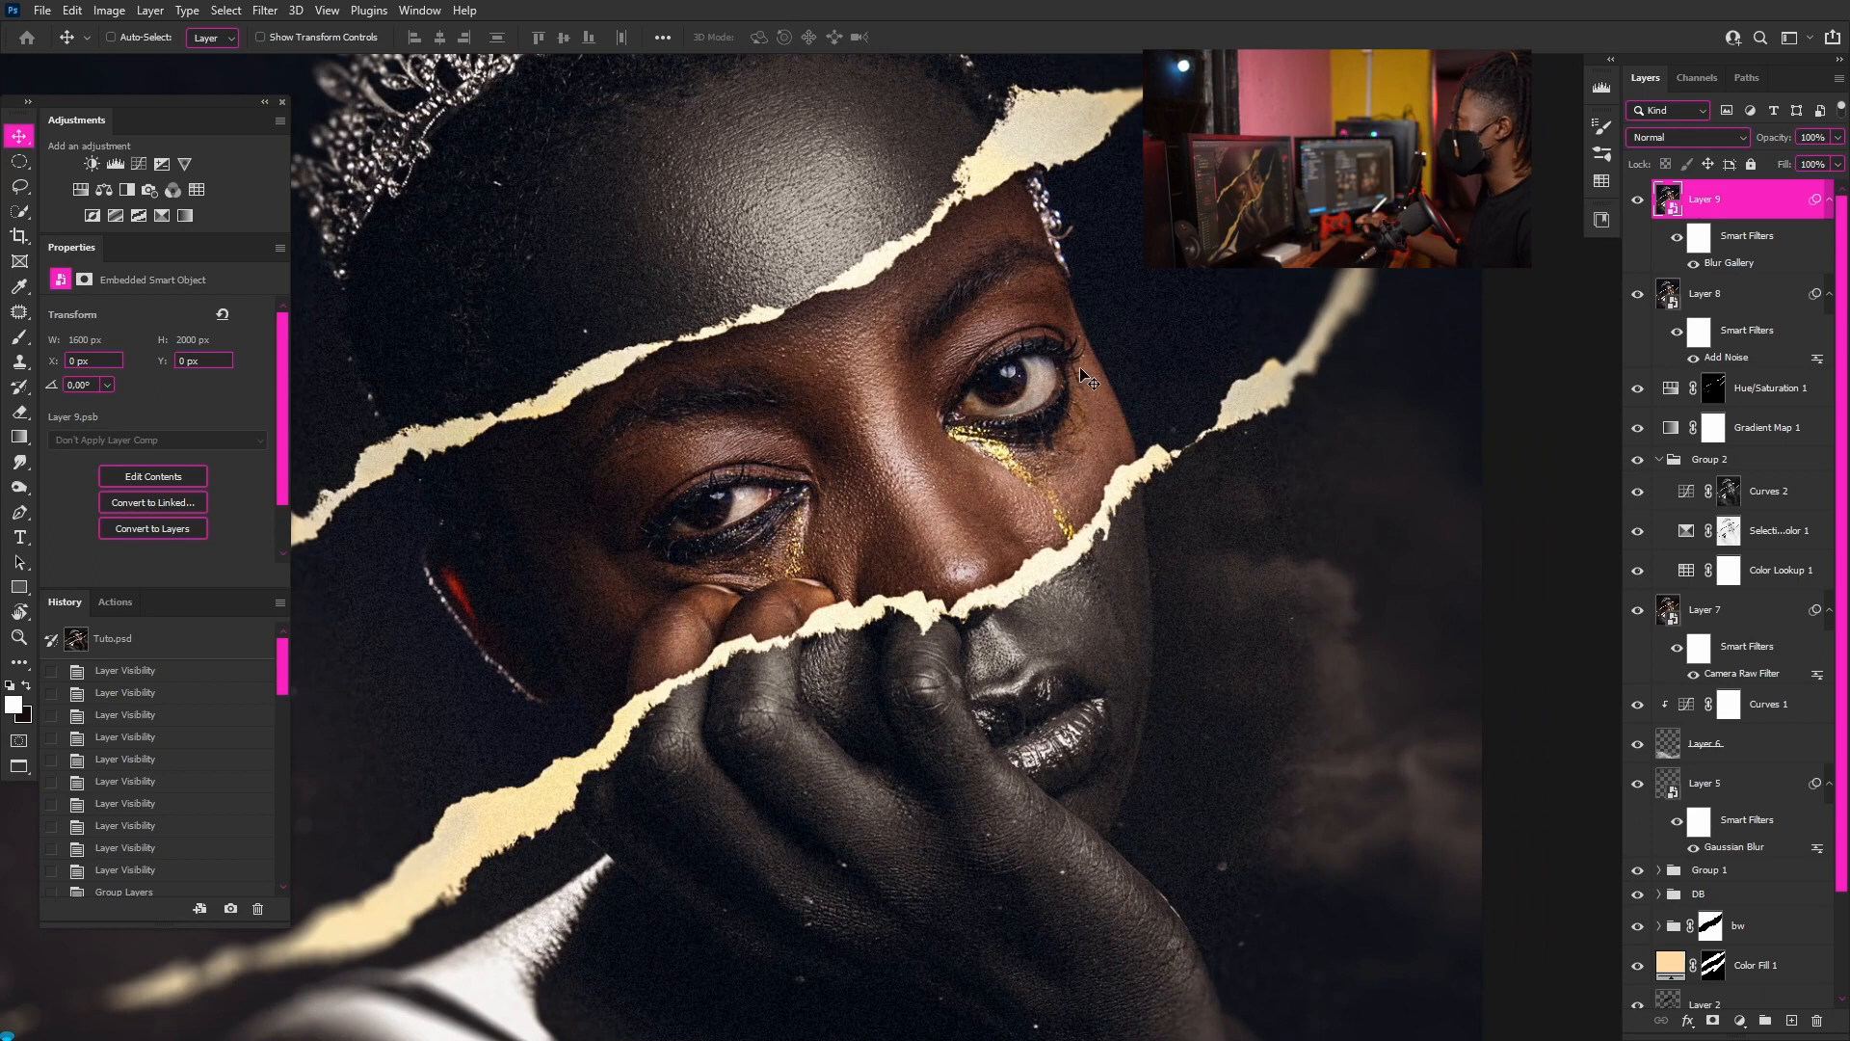
scroll(931, 492, down, 4)
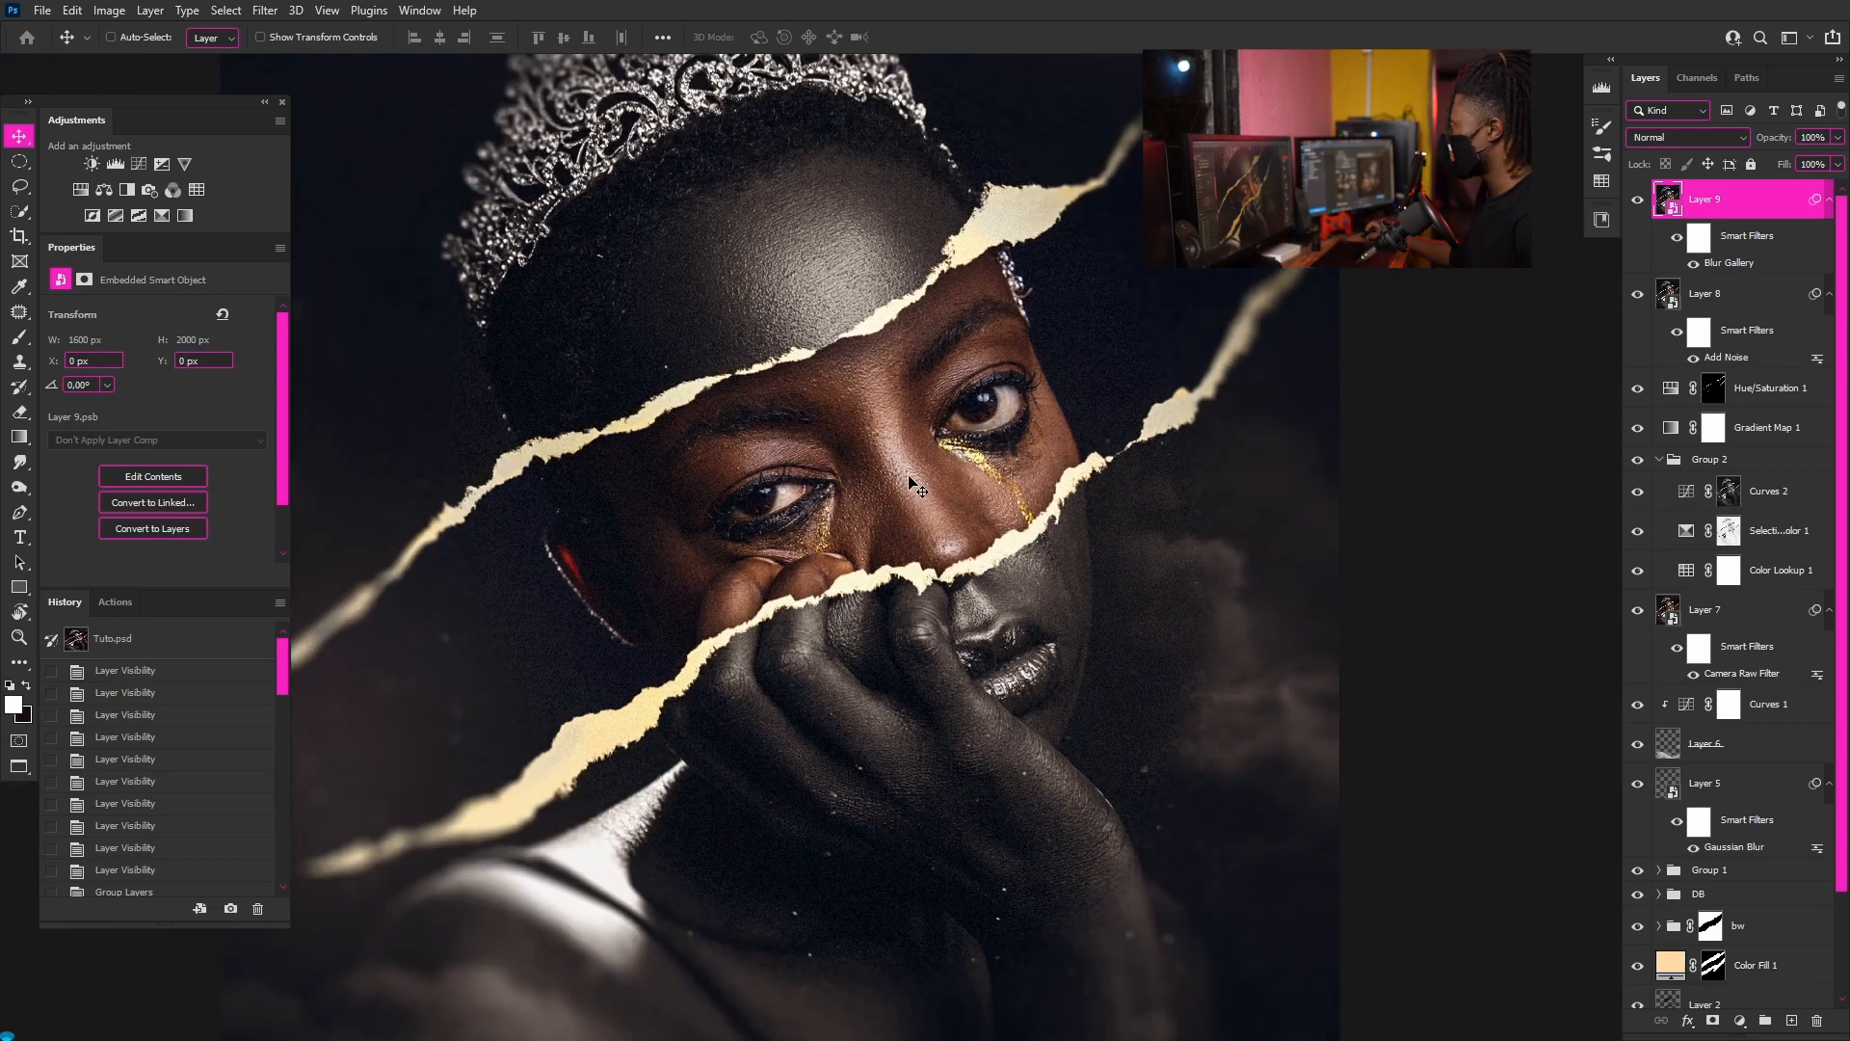